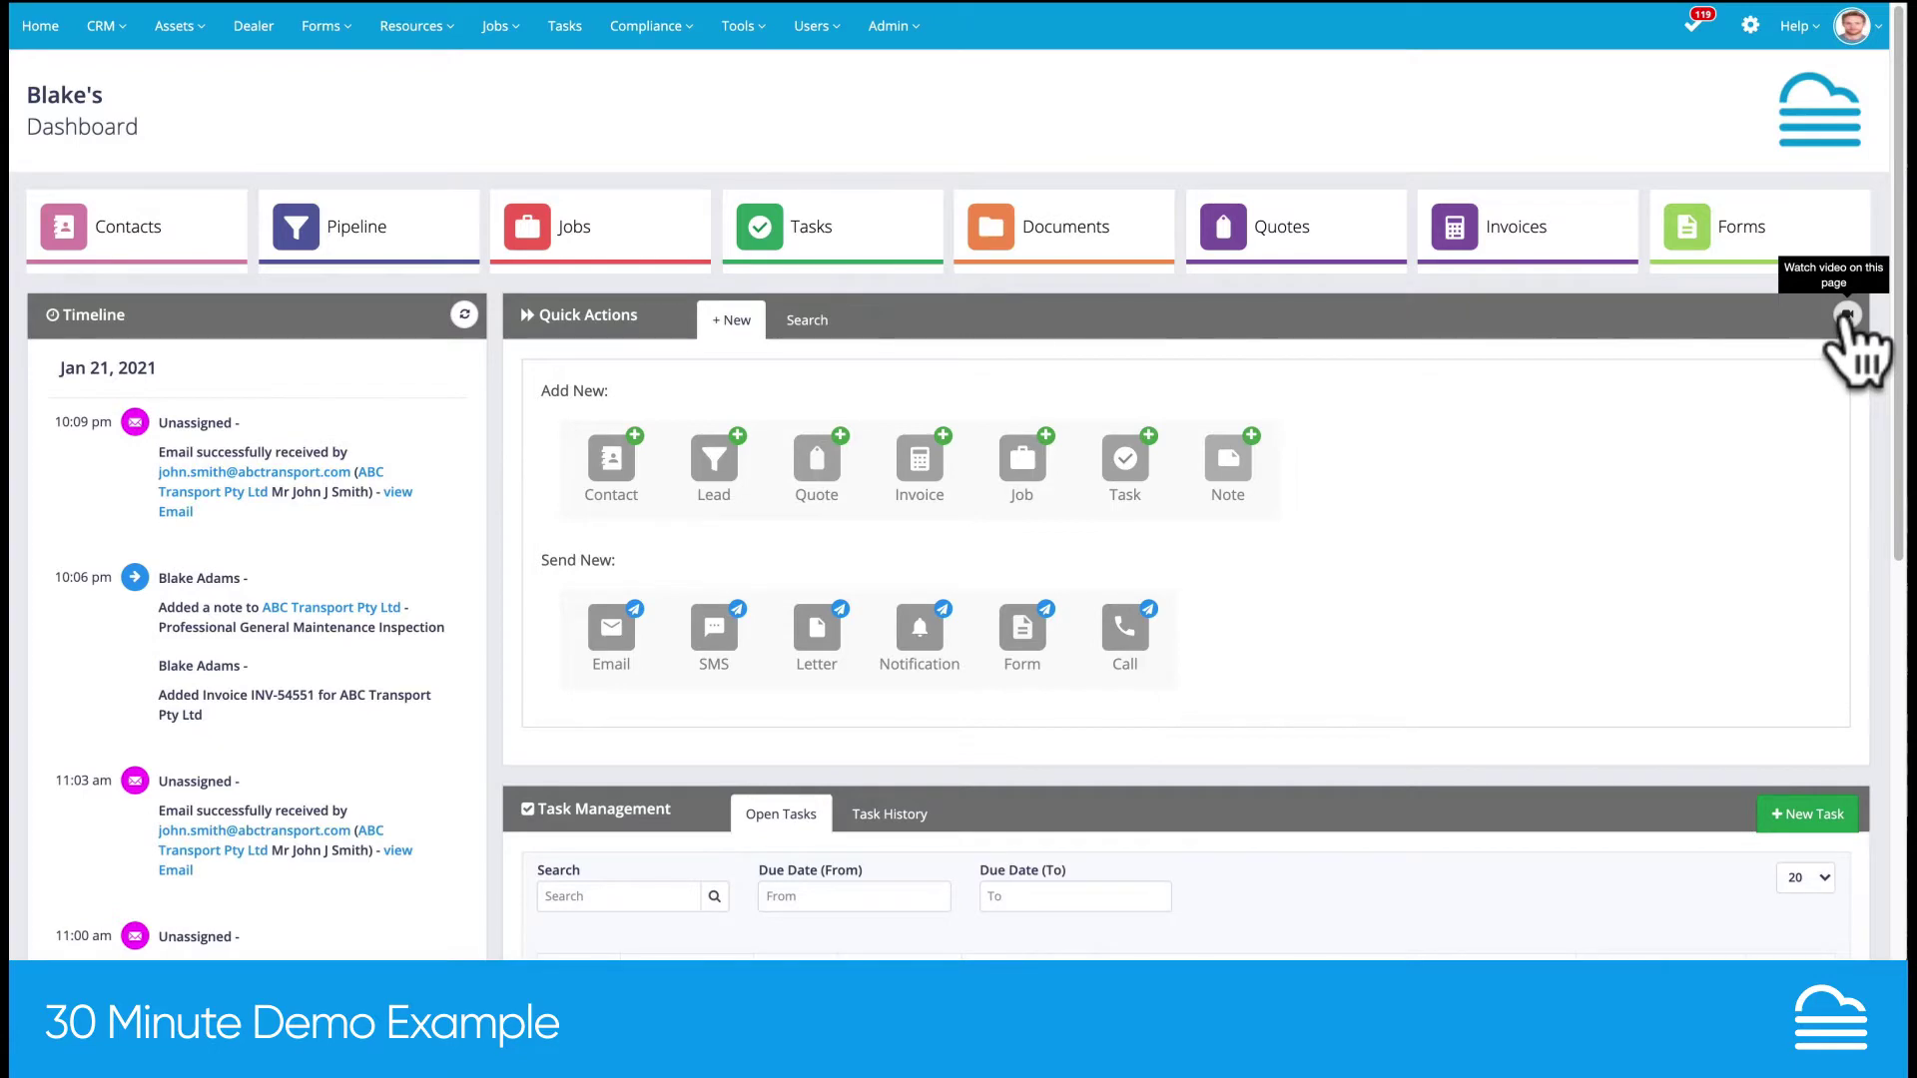
Open and close the dashboard's help video, and look over the open tasks under Task Management
click(1845, 316)
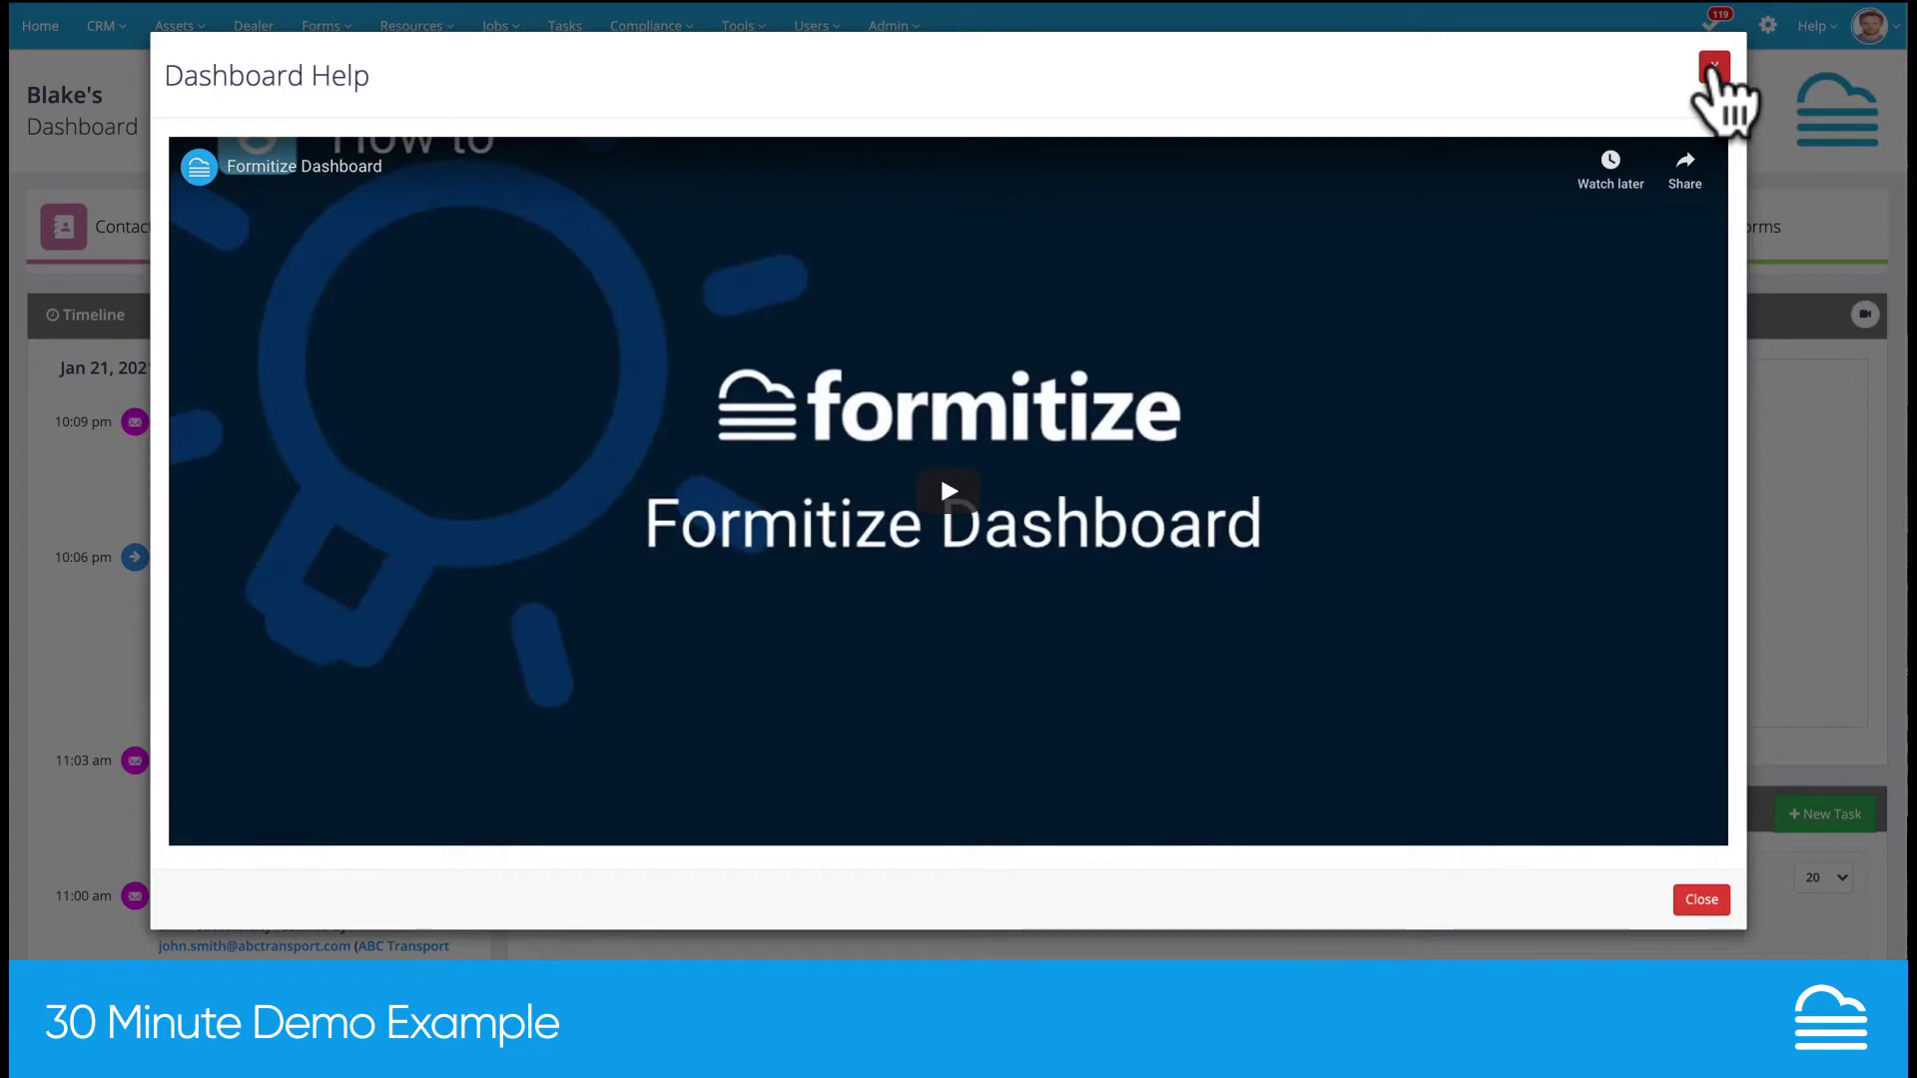
click(1714, 67)
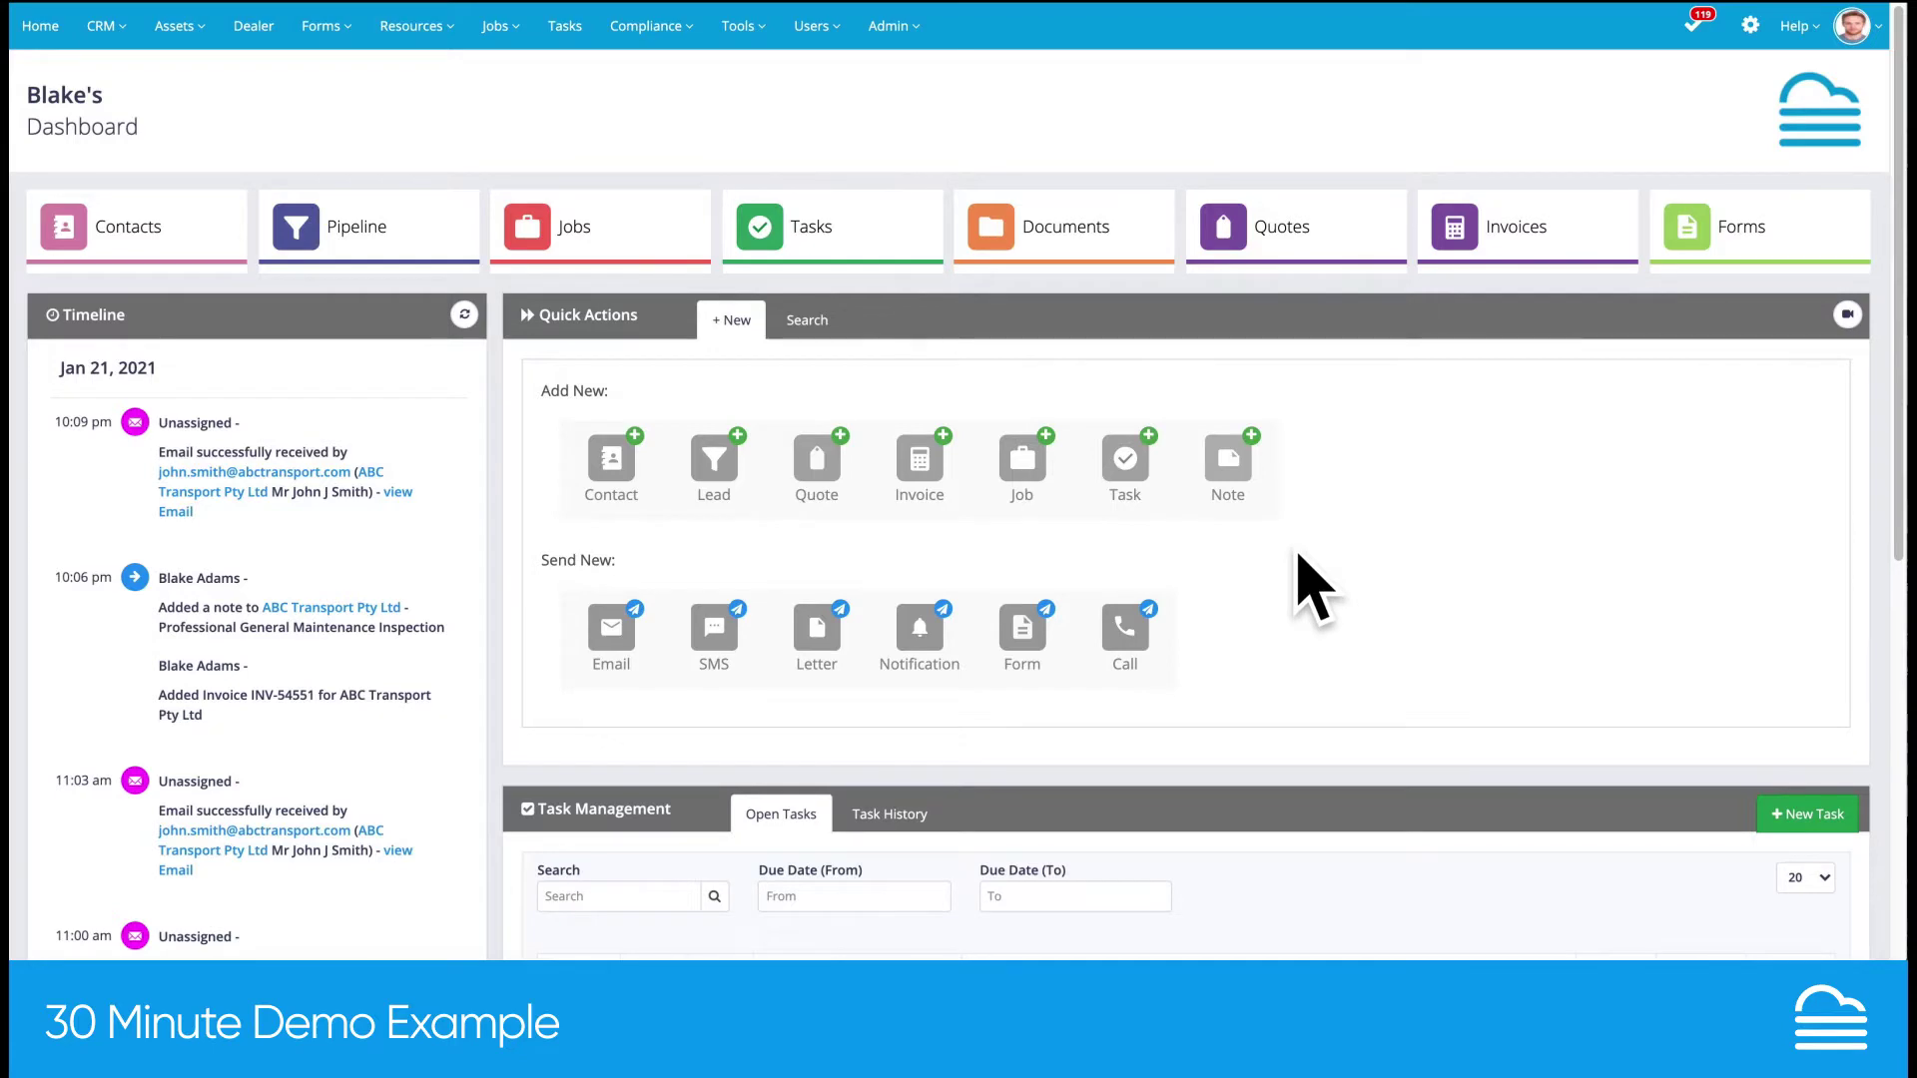
scroll(1311, 587, down, 5)
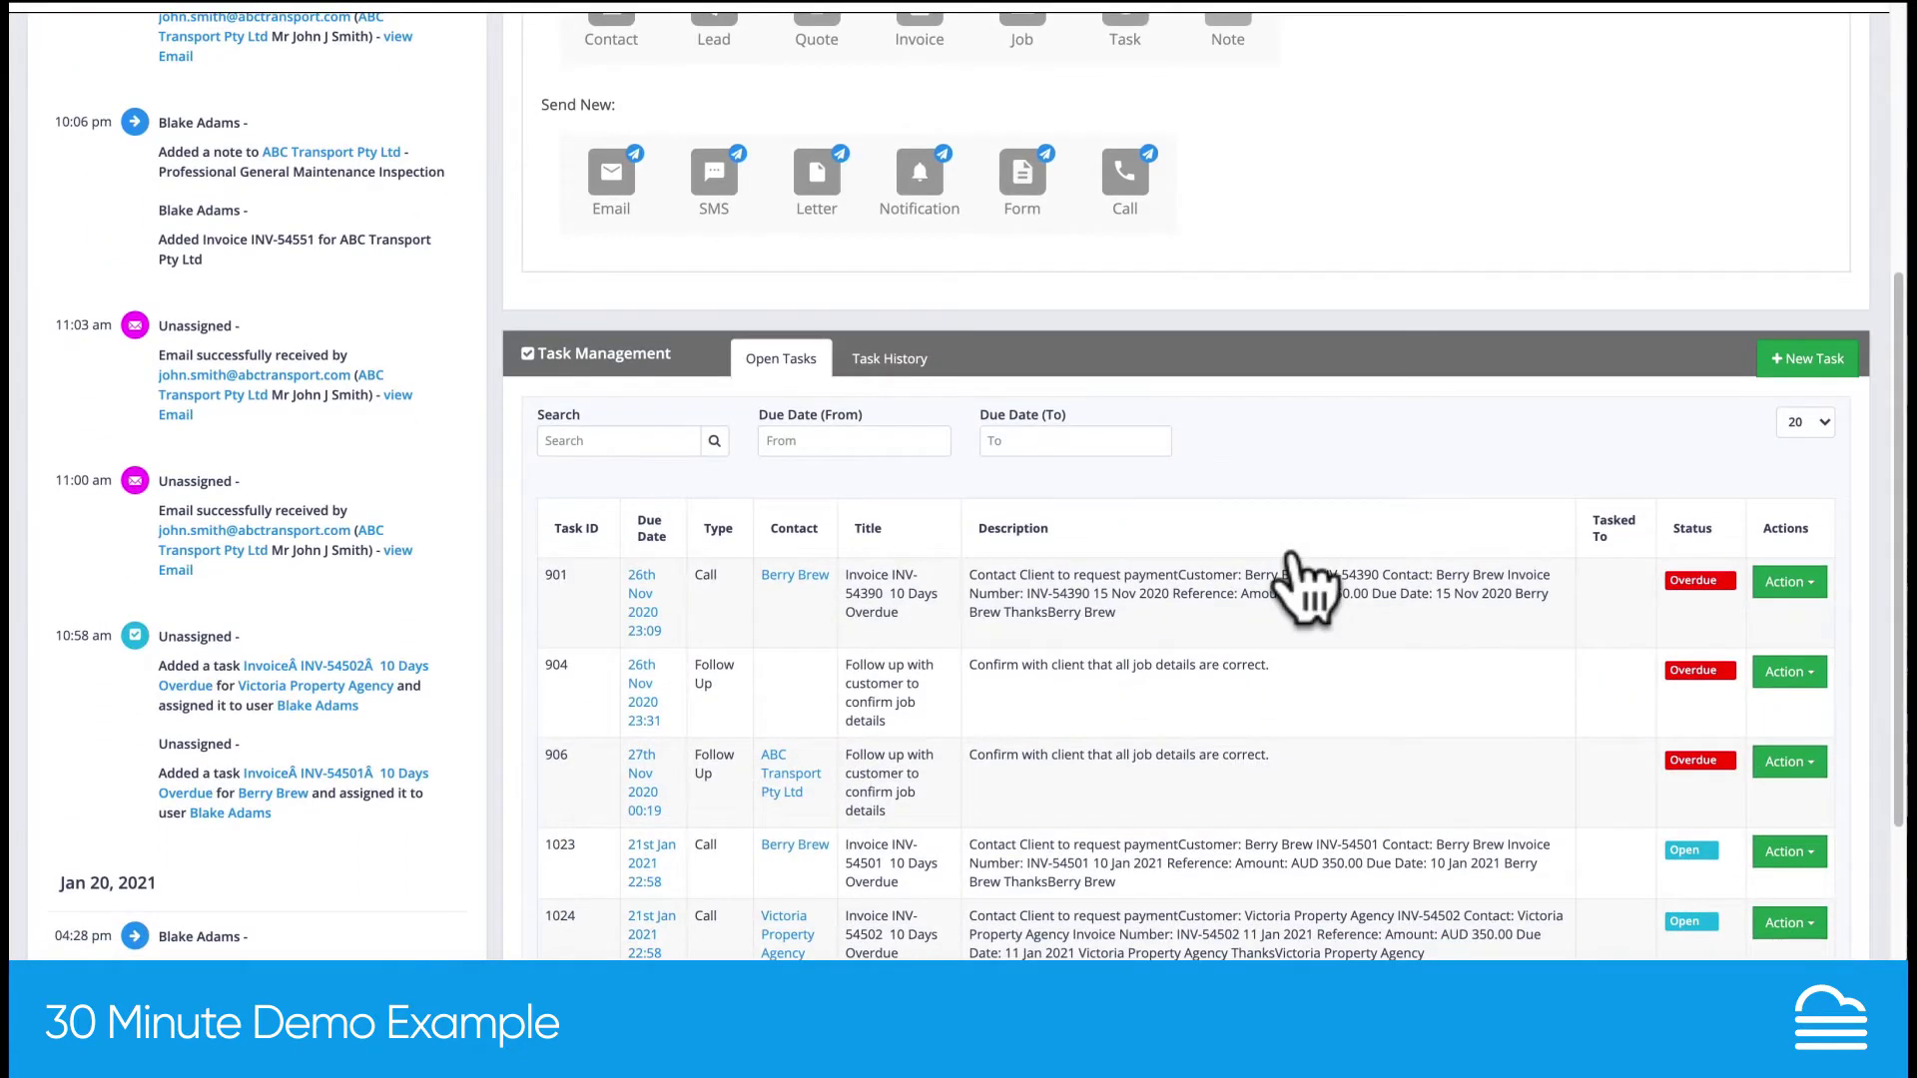
scroll(1298, 574, up, 5)
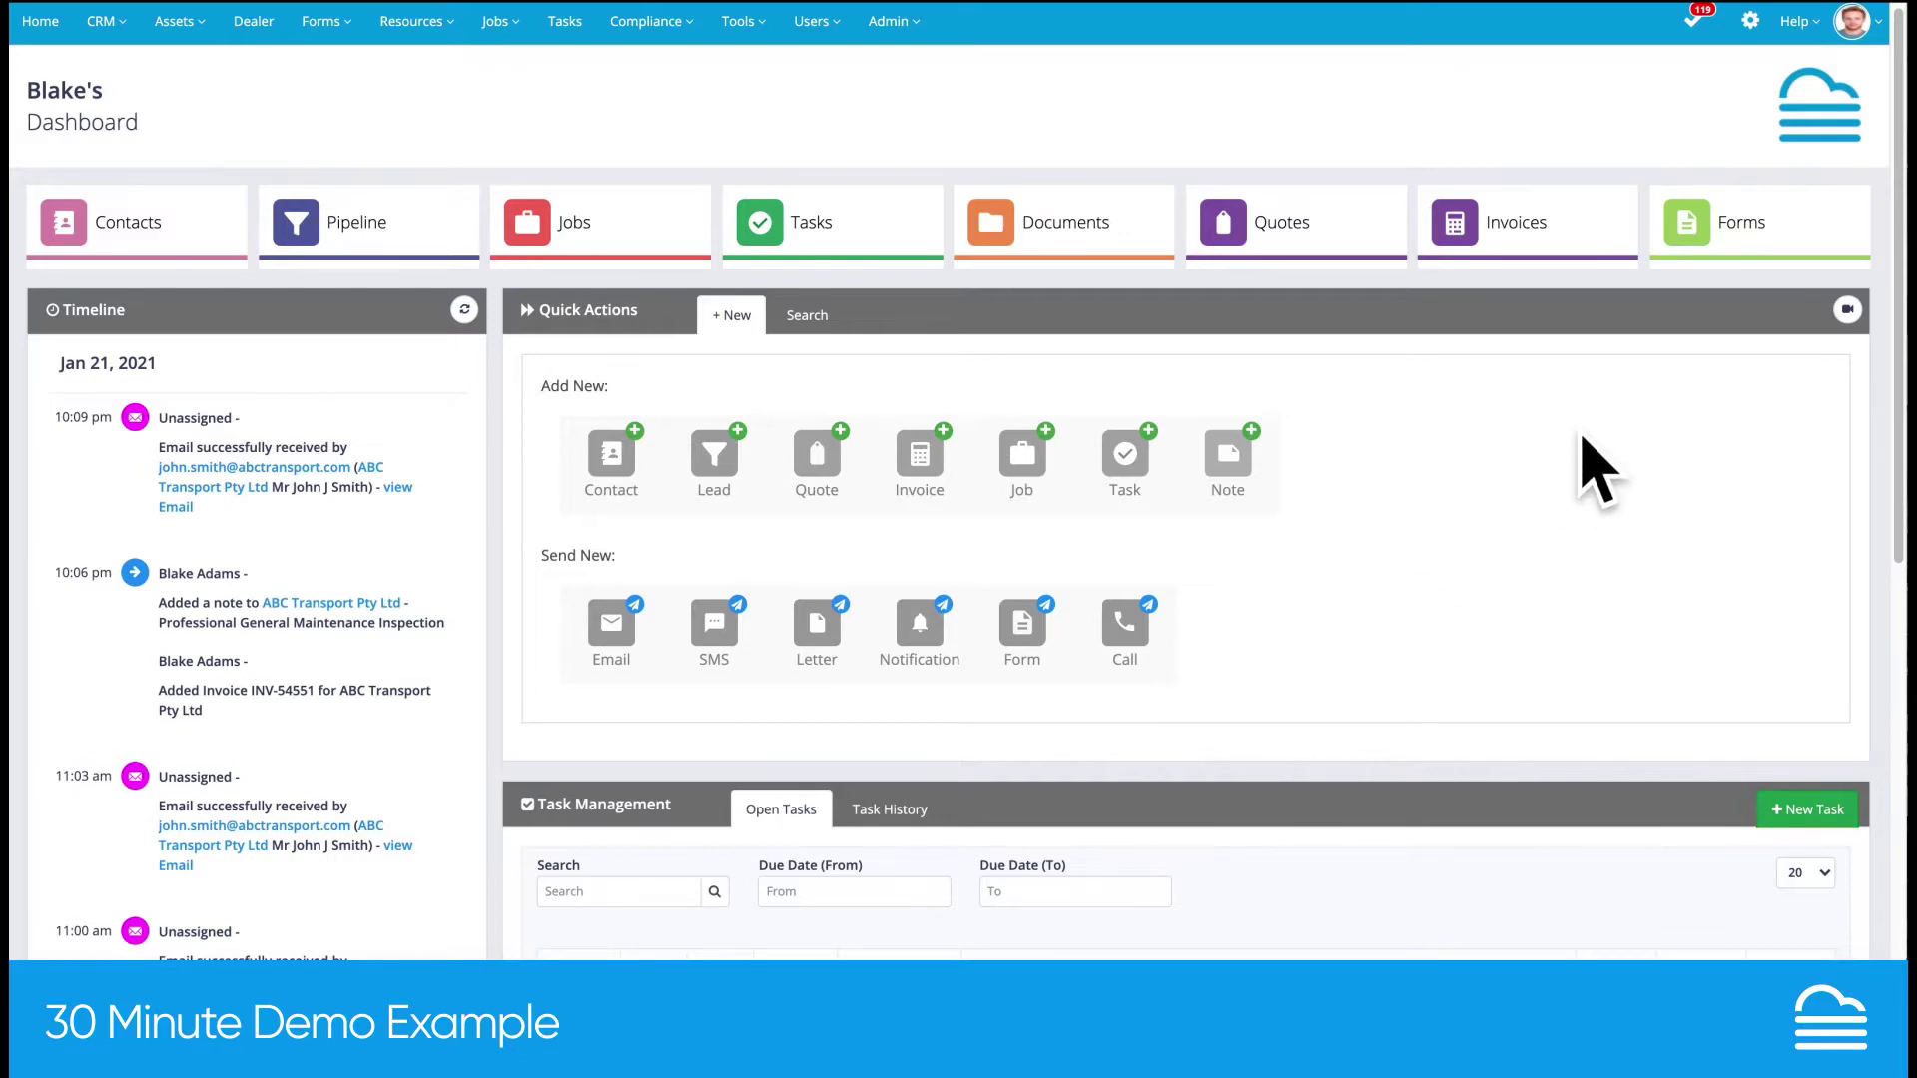
Open the Forms dashboard and review a submission's details on the map, the top users, the recent activity and the photo stream
click(1762, 245)
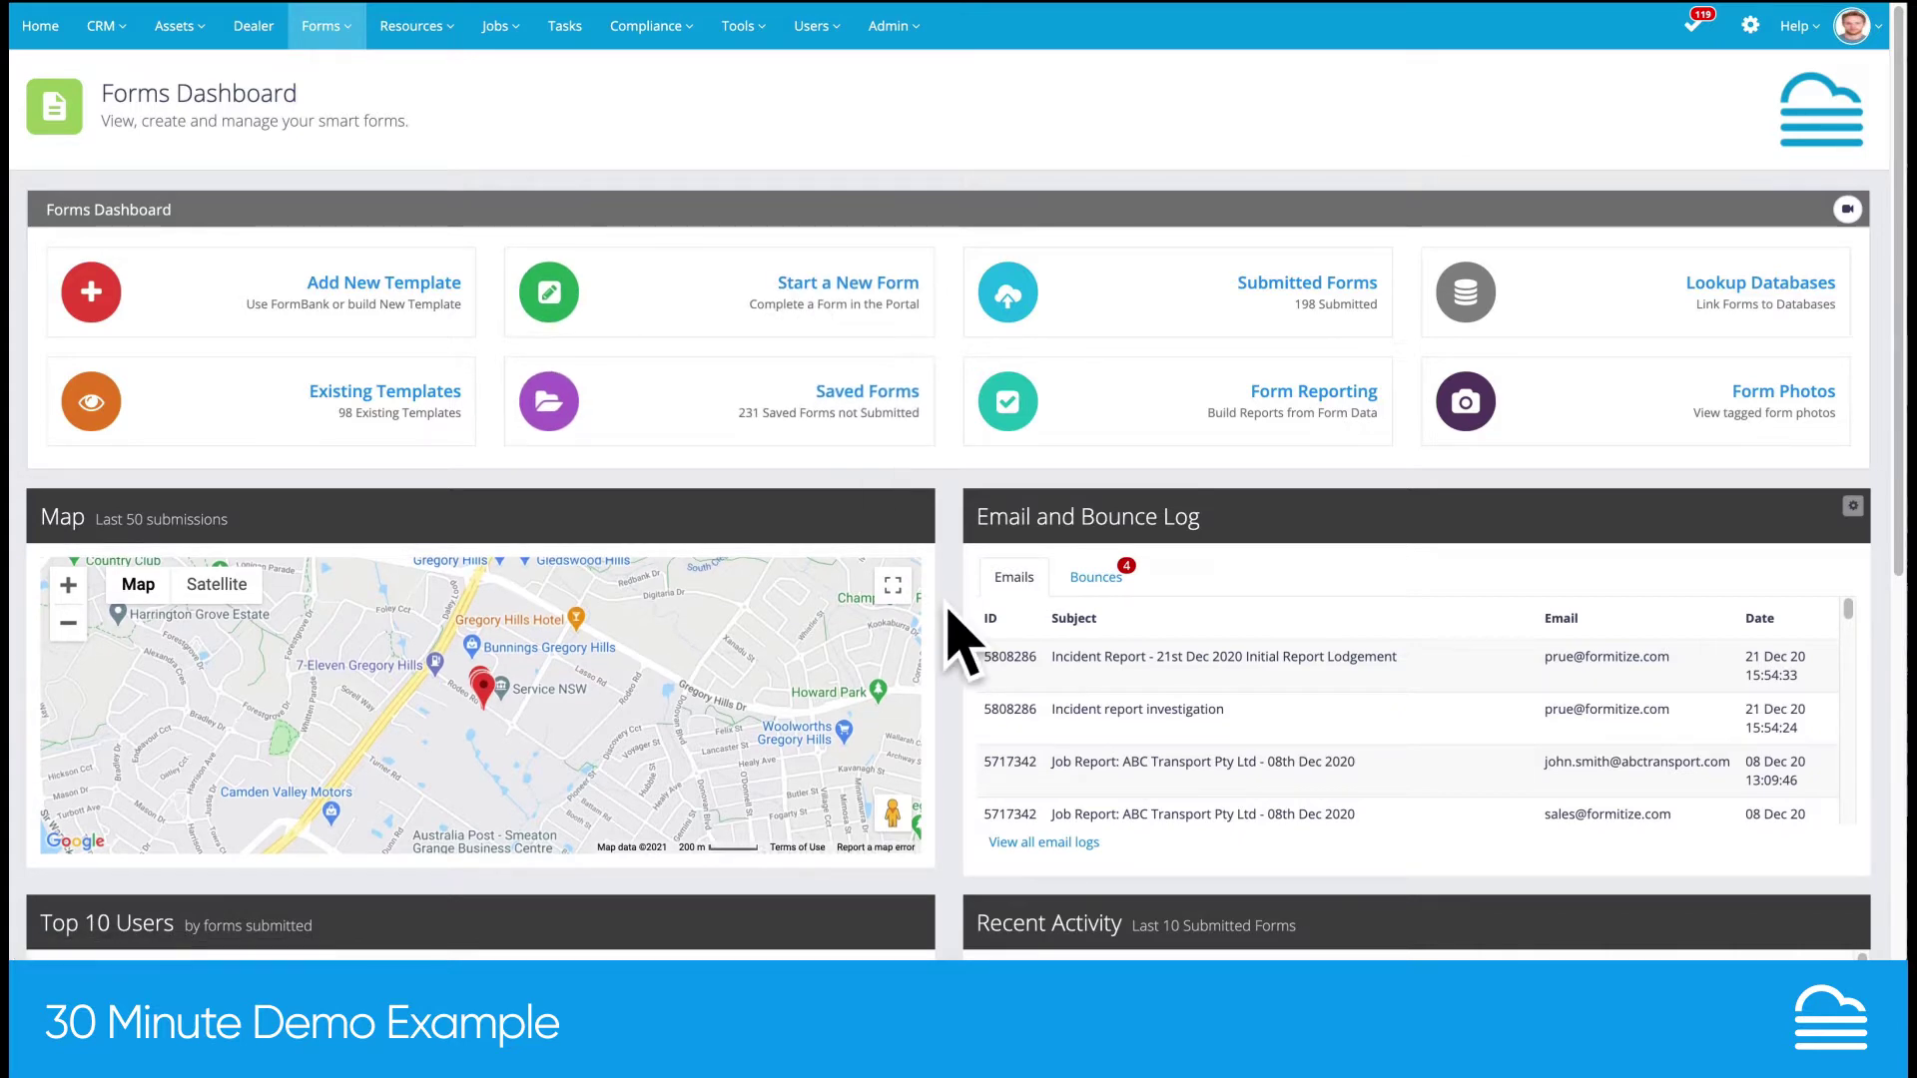
scroll(949, 633, down, 2)
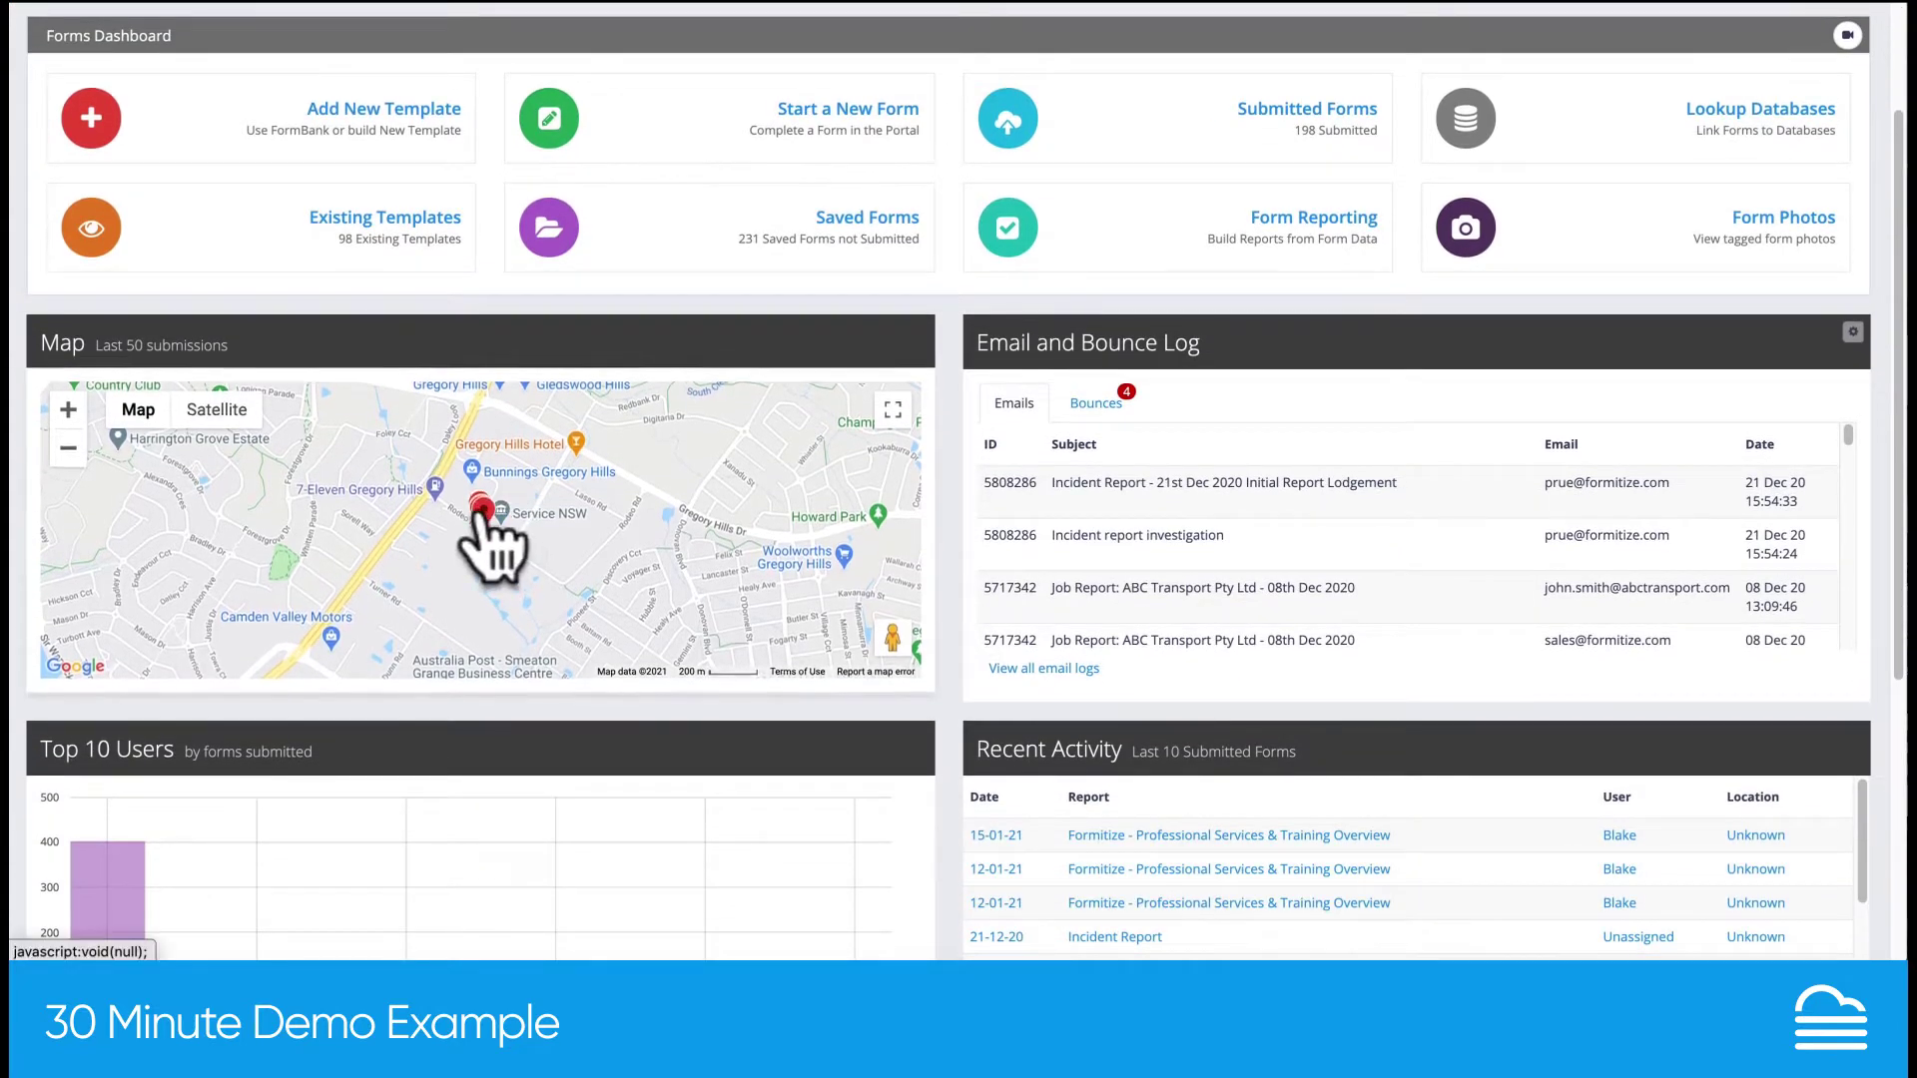
click(484, 523)
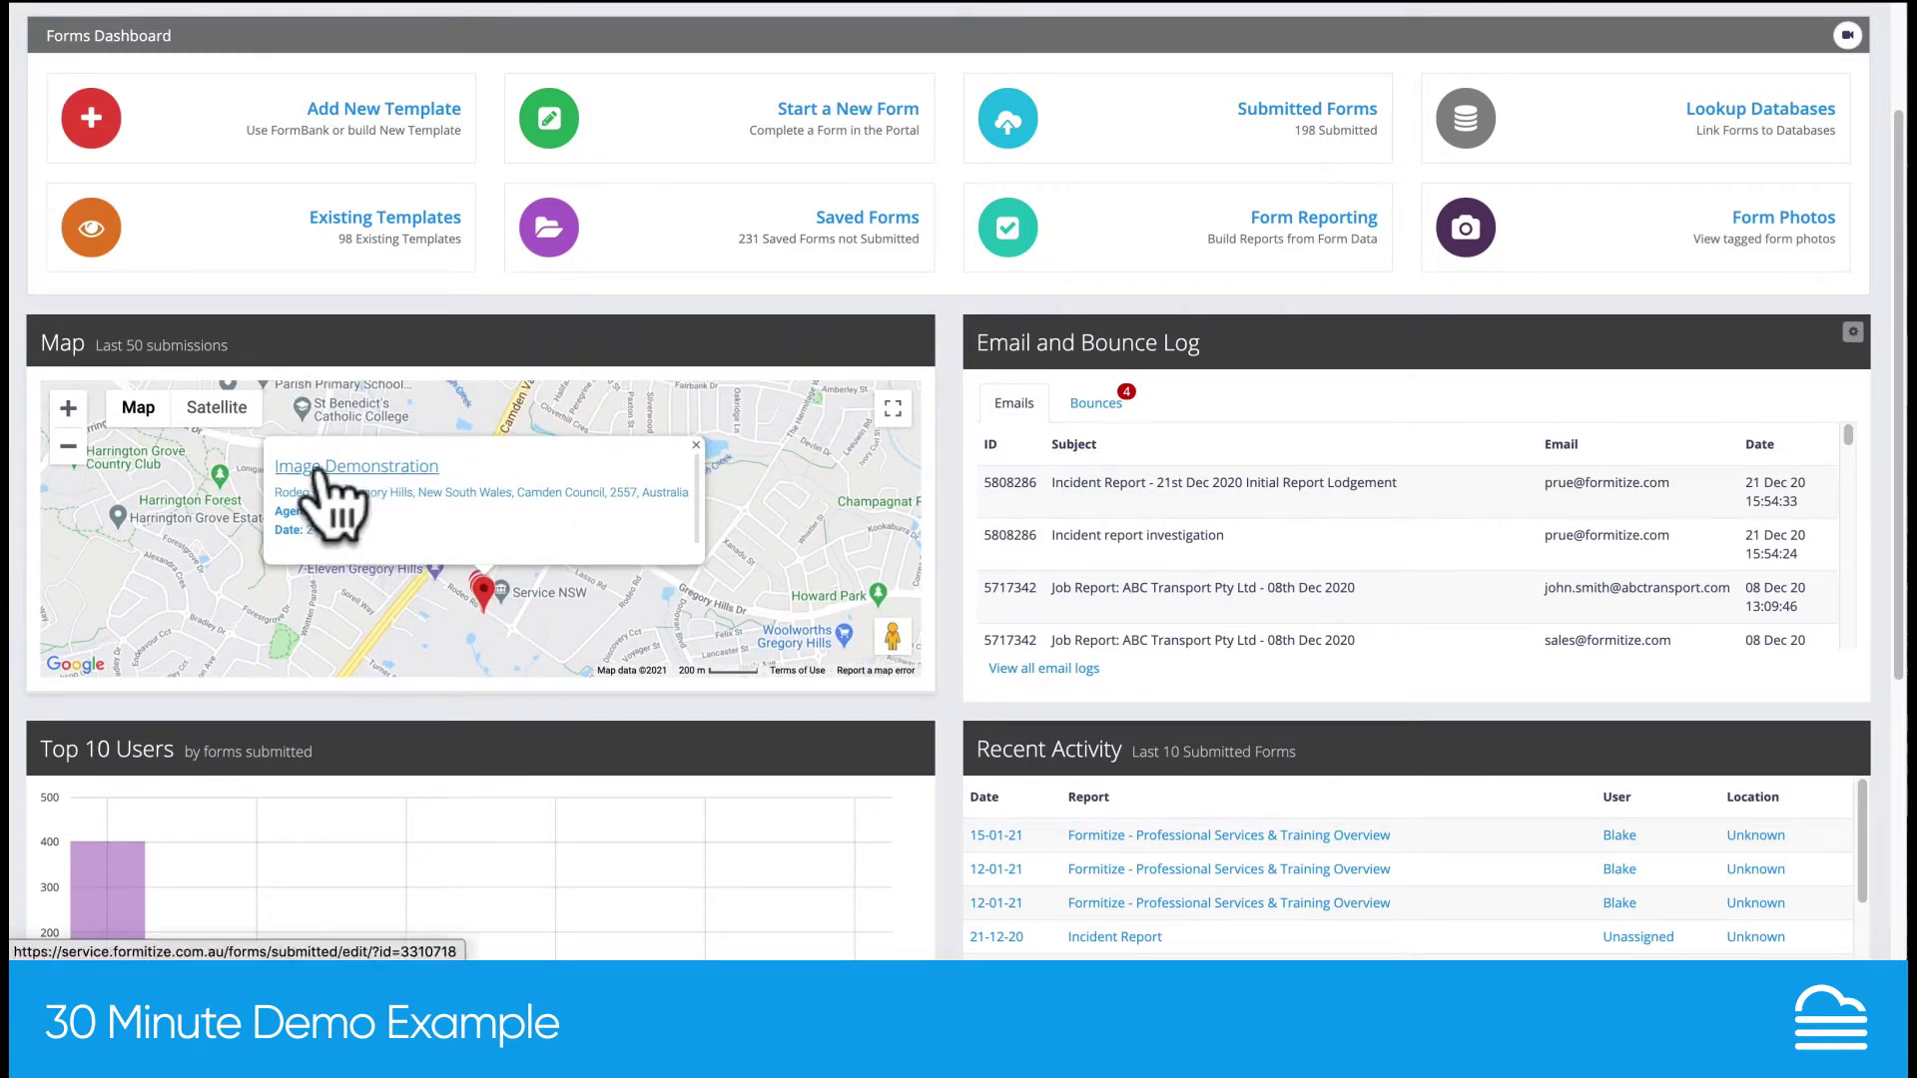
scroll(973, 644, down, 4)
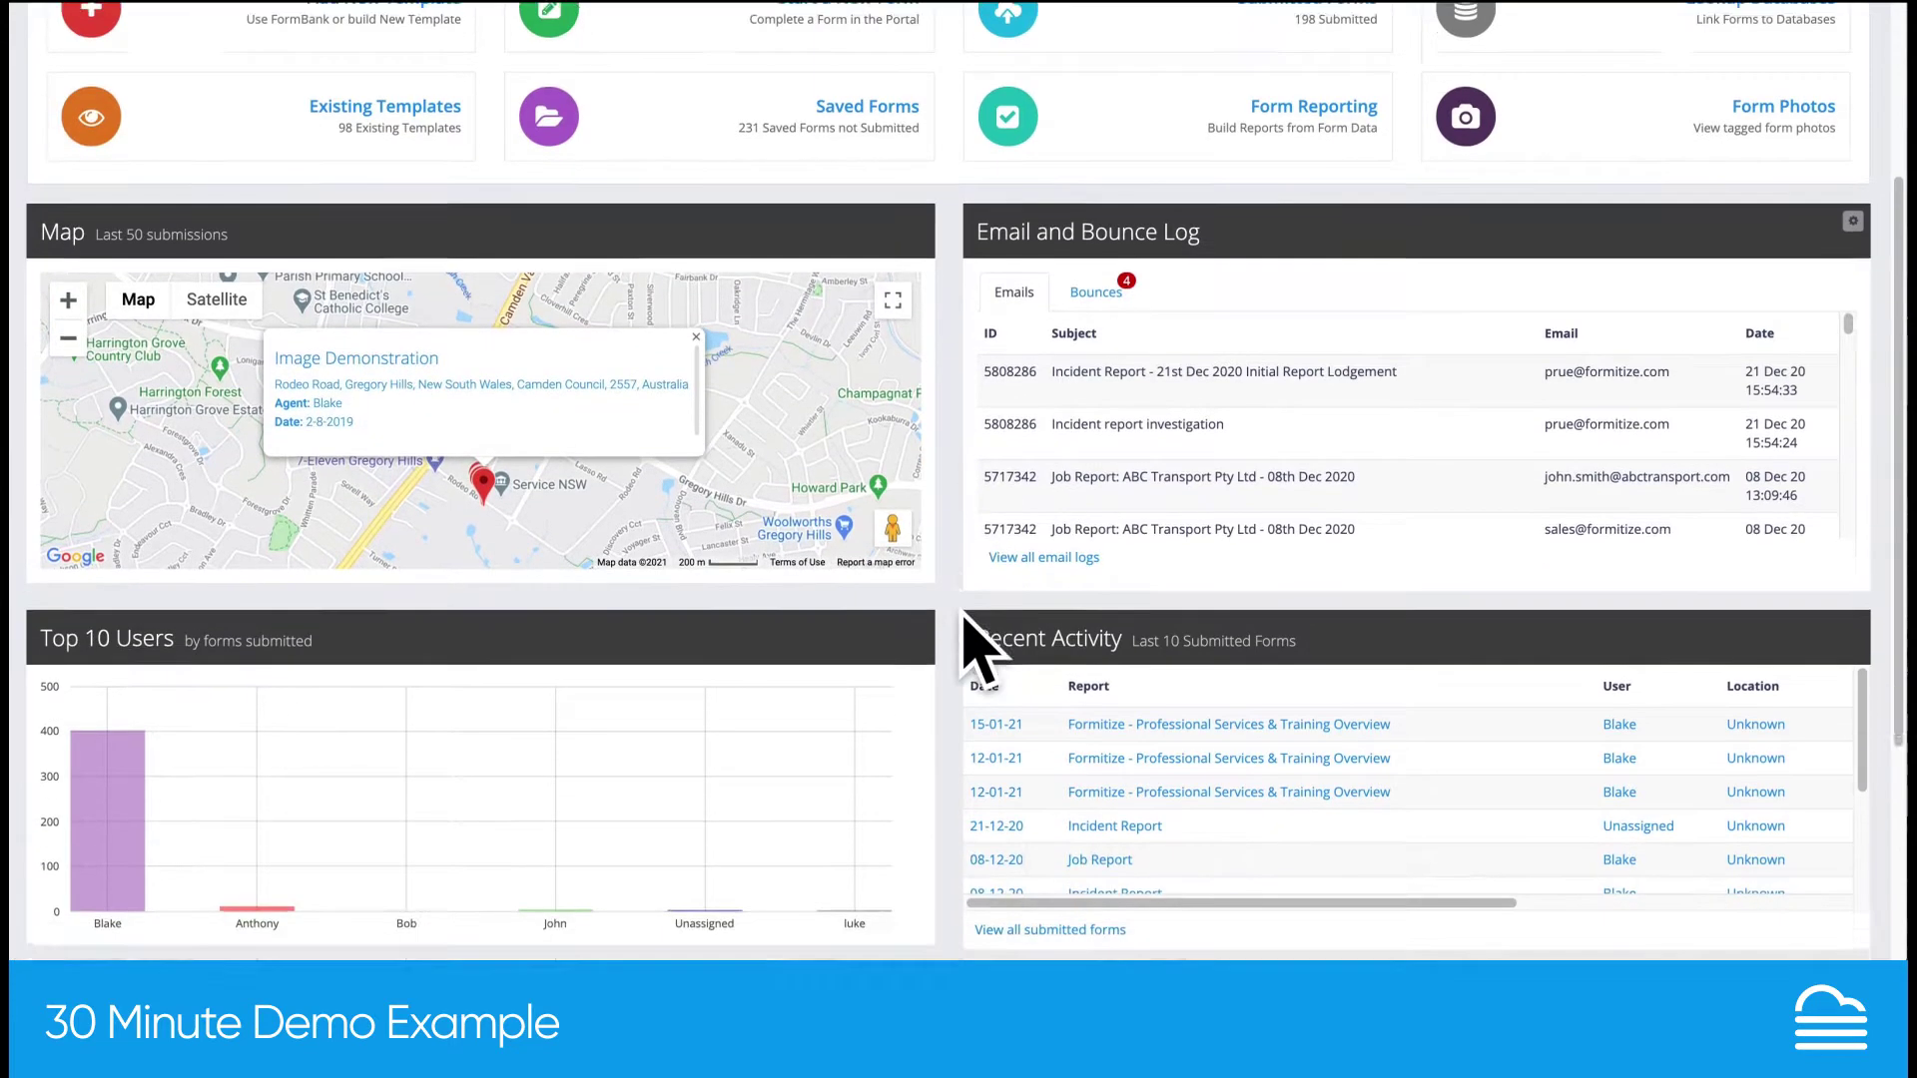
scroll(973, 644, down, 2)
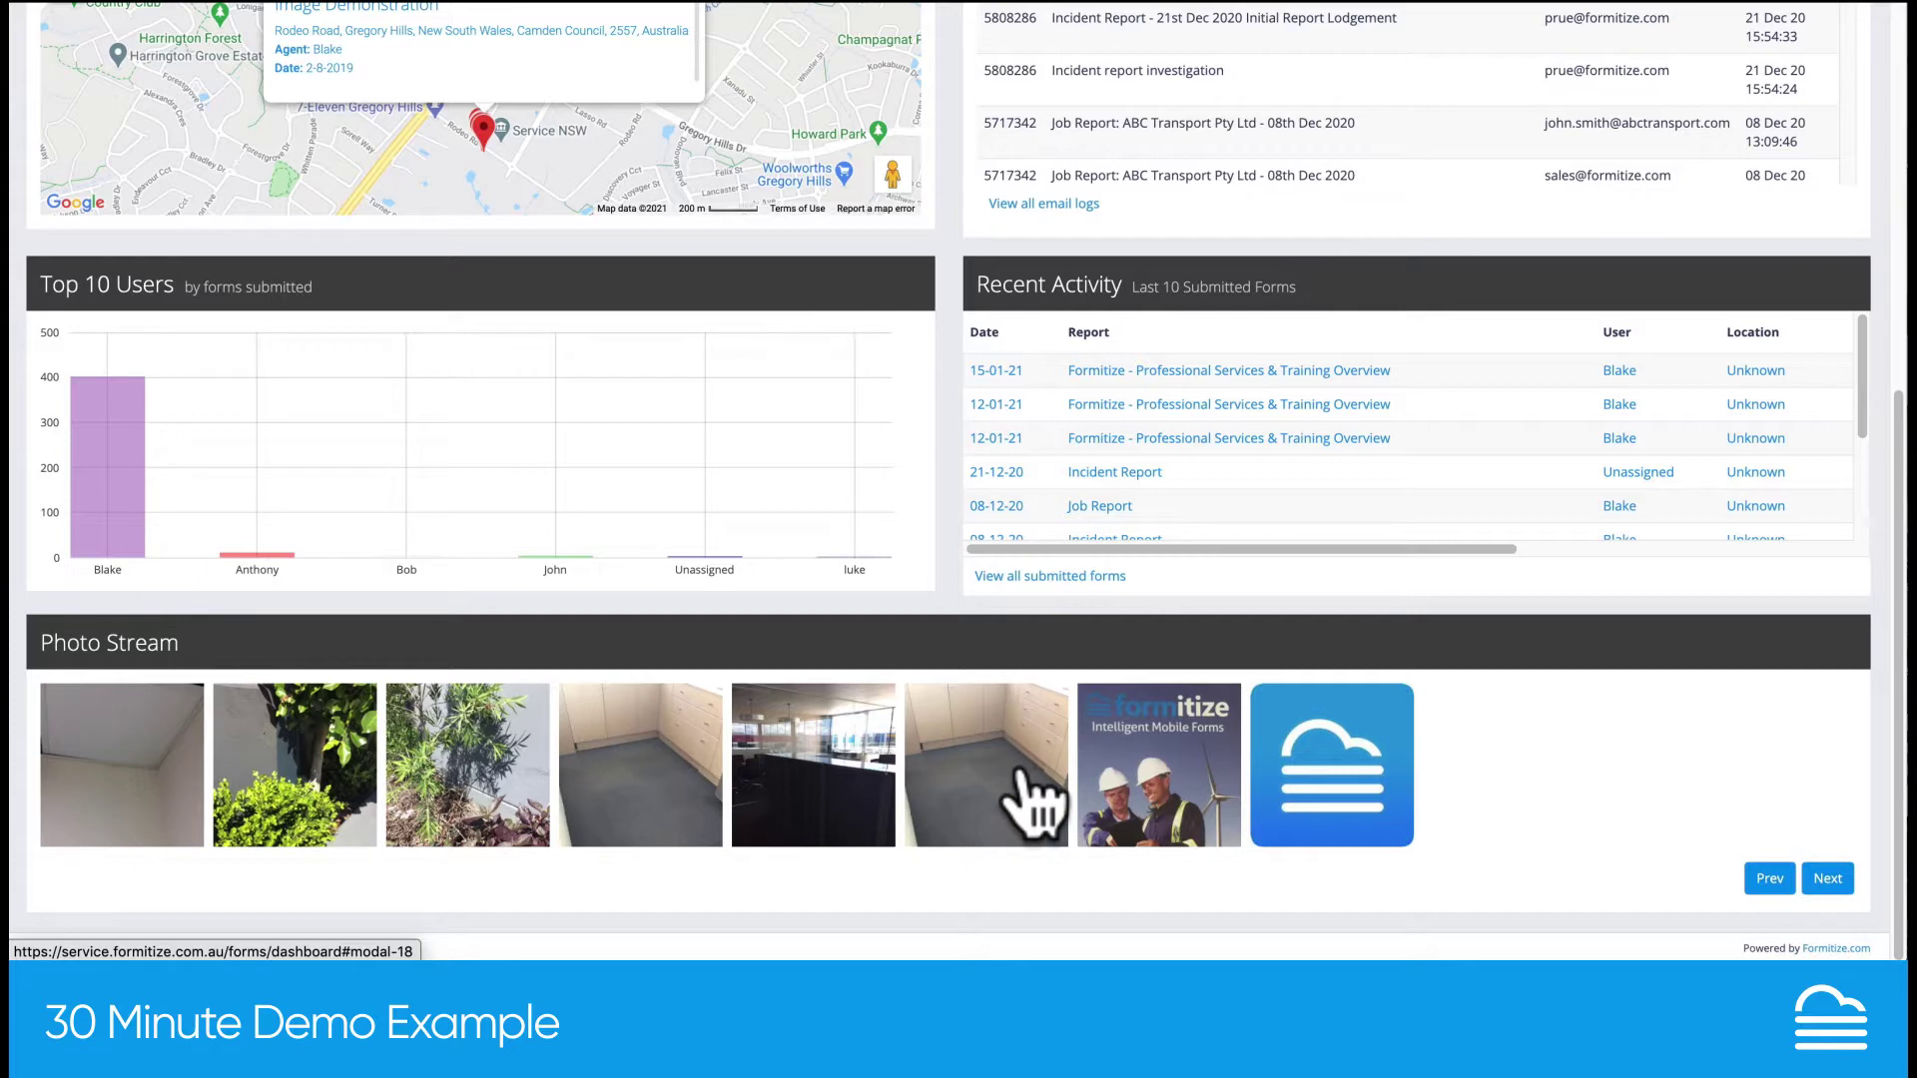
scroll(1028, 798, up, 6)
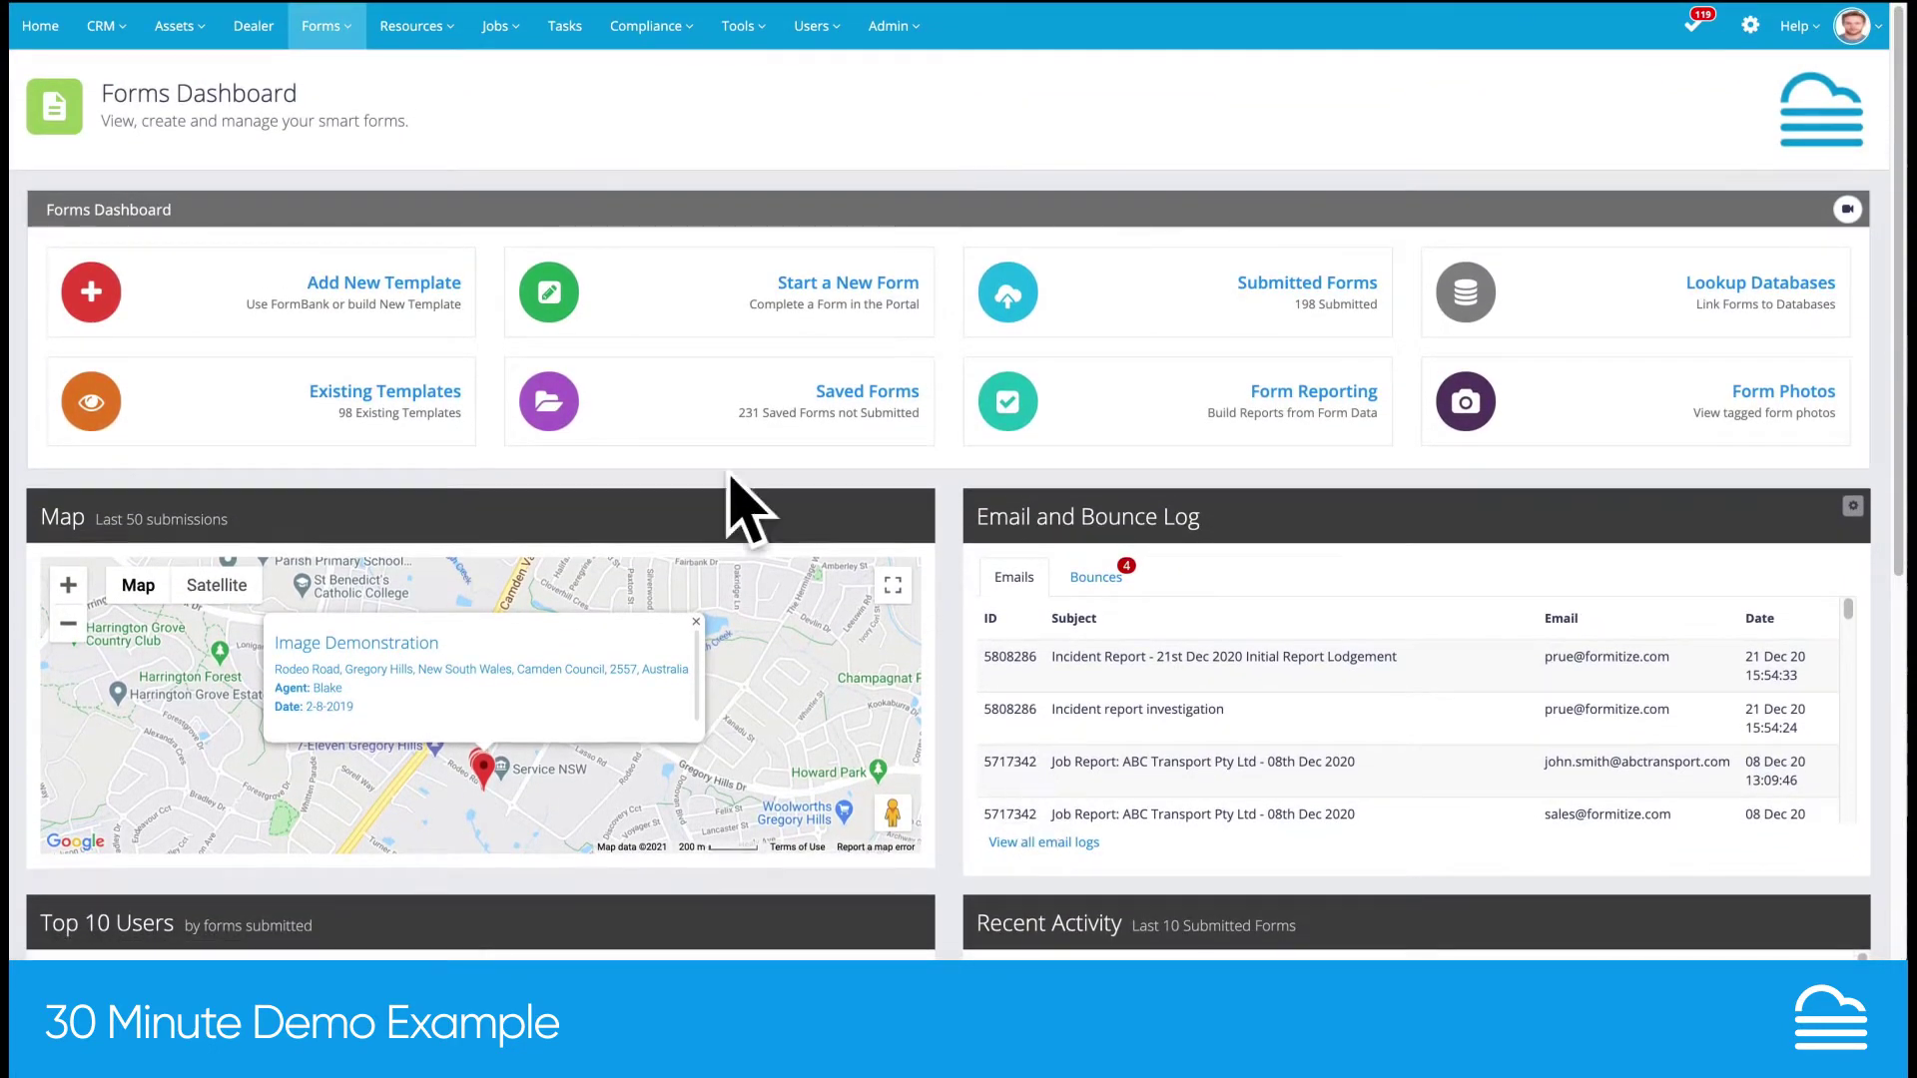
Start adding a new form template from the prebuilt forms in the Form Bank
scroll(698, 317, down, 1)
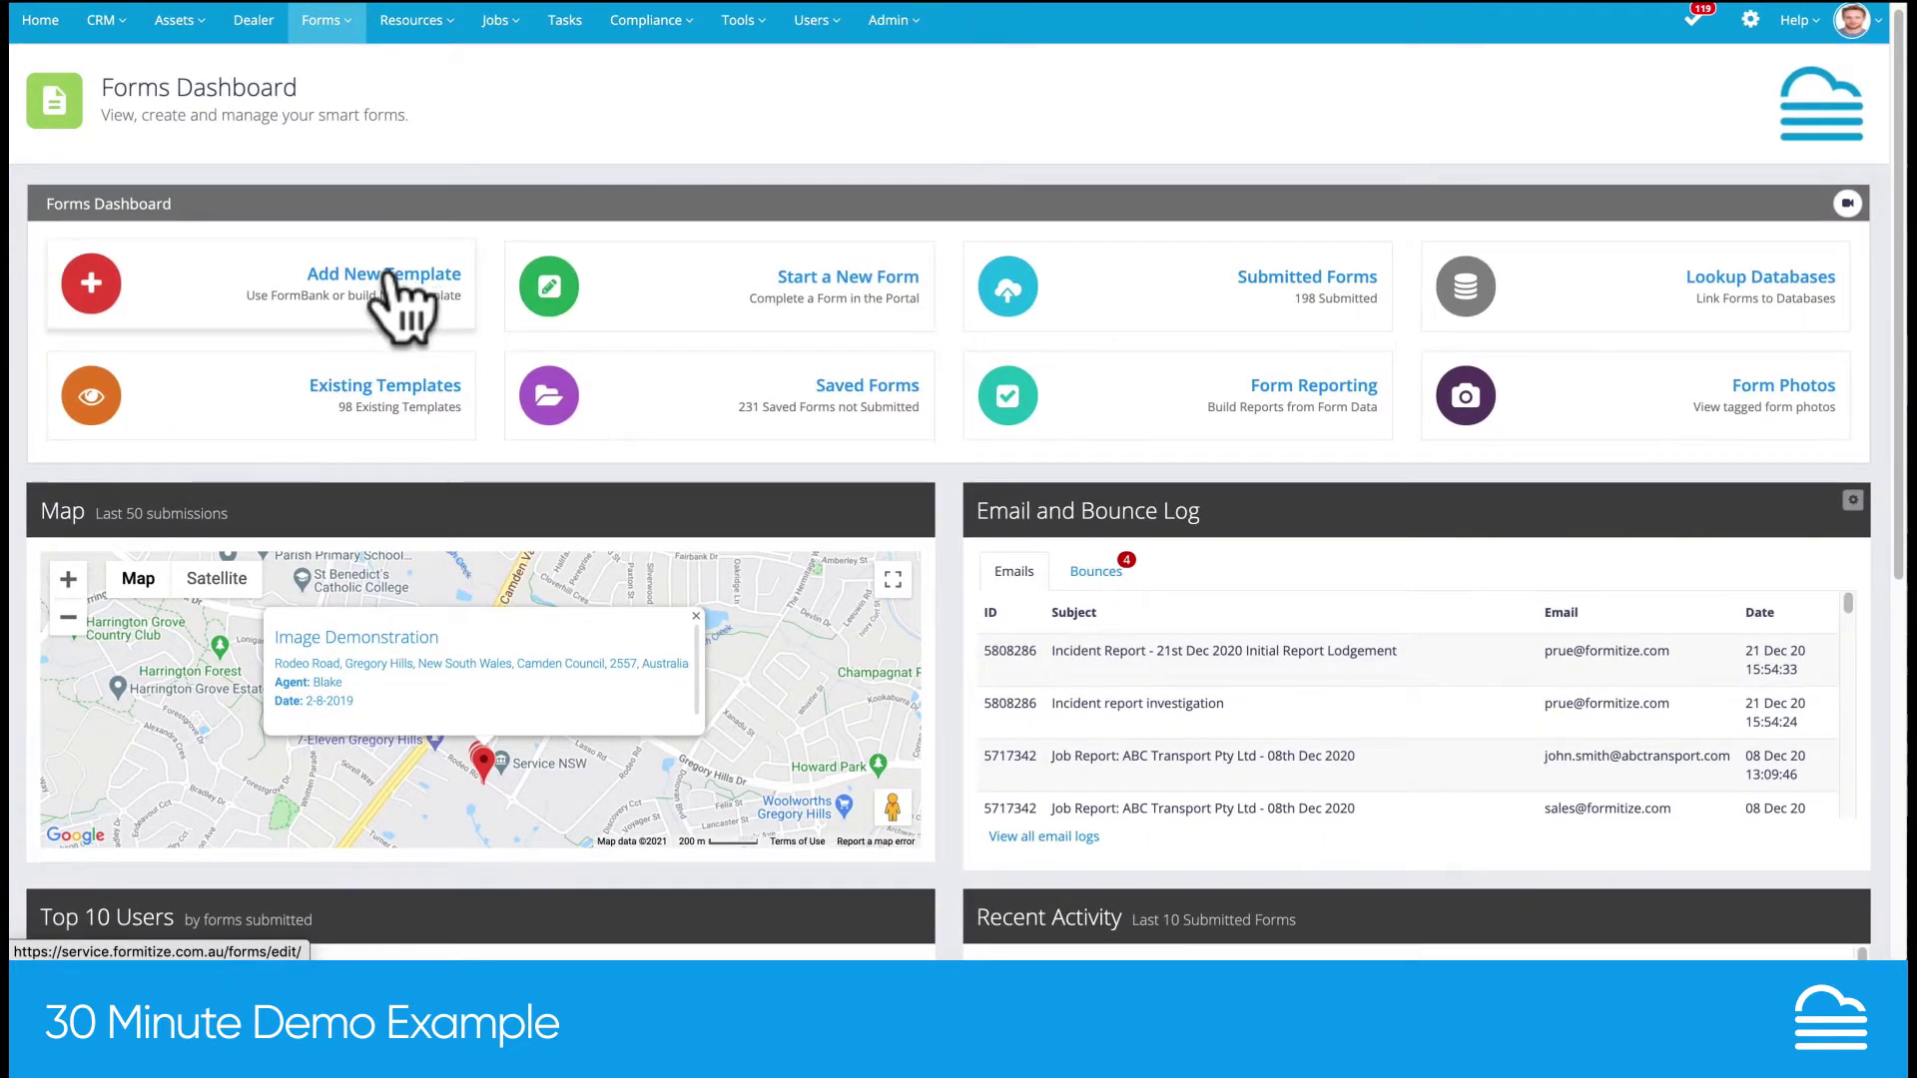
click(322, 272)
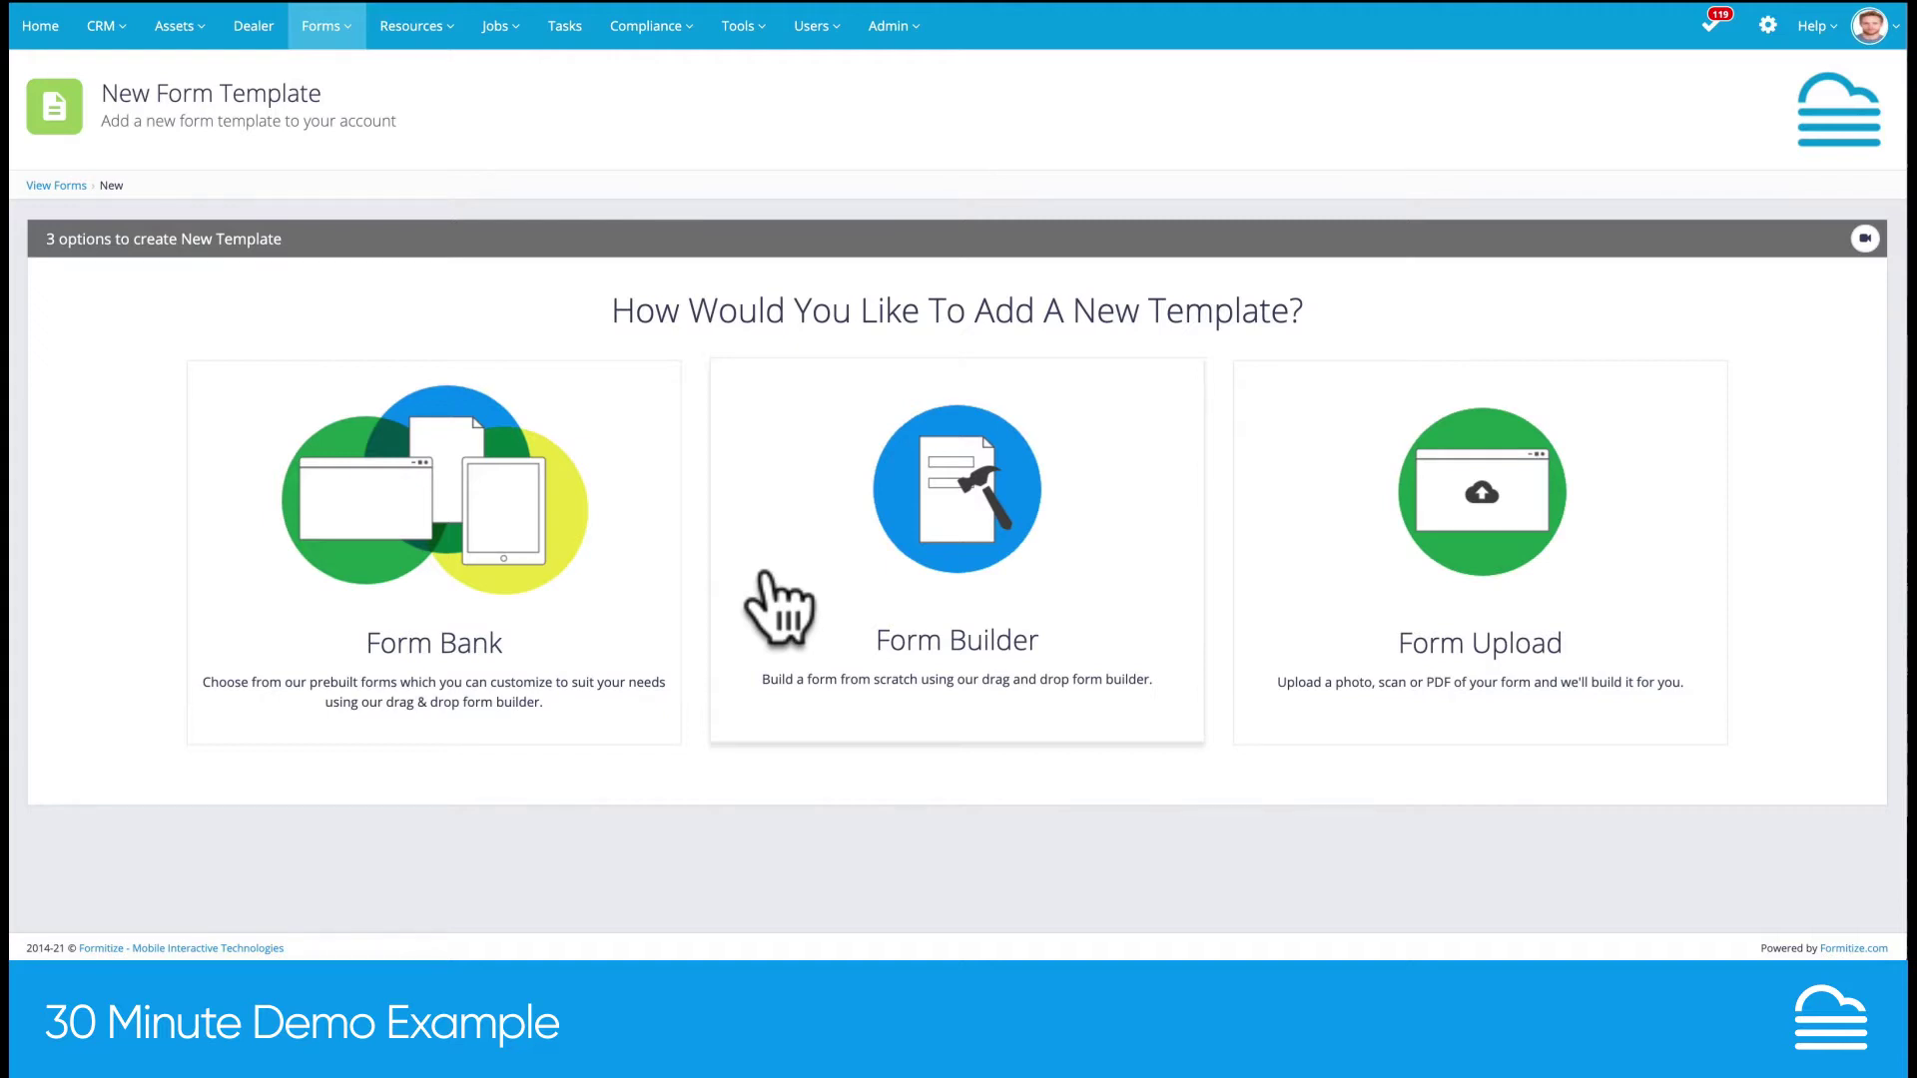
click(484, 496)
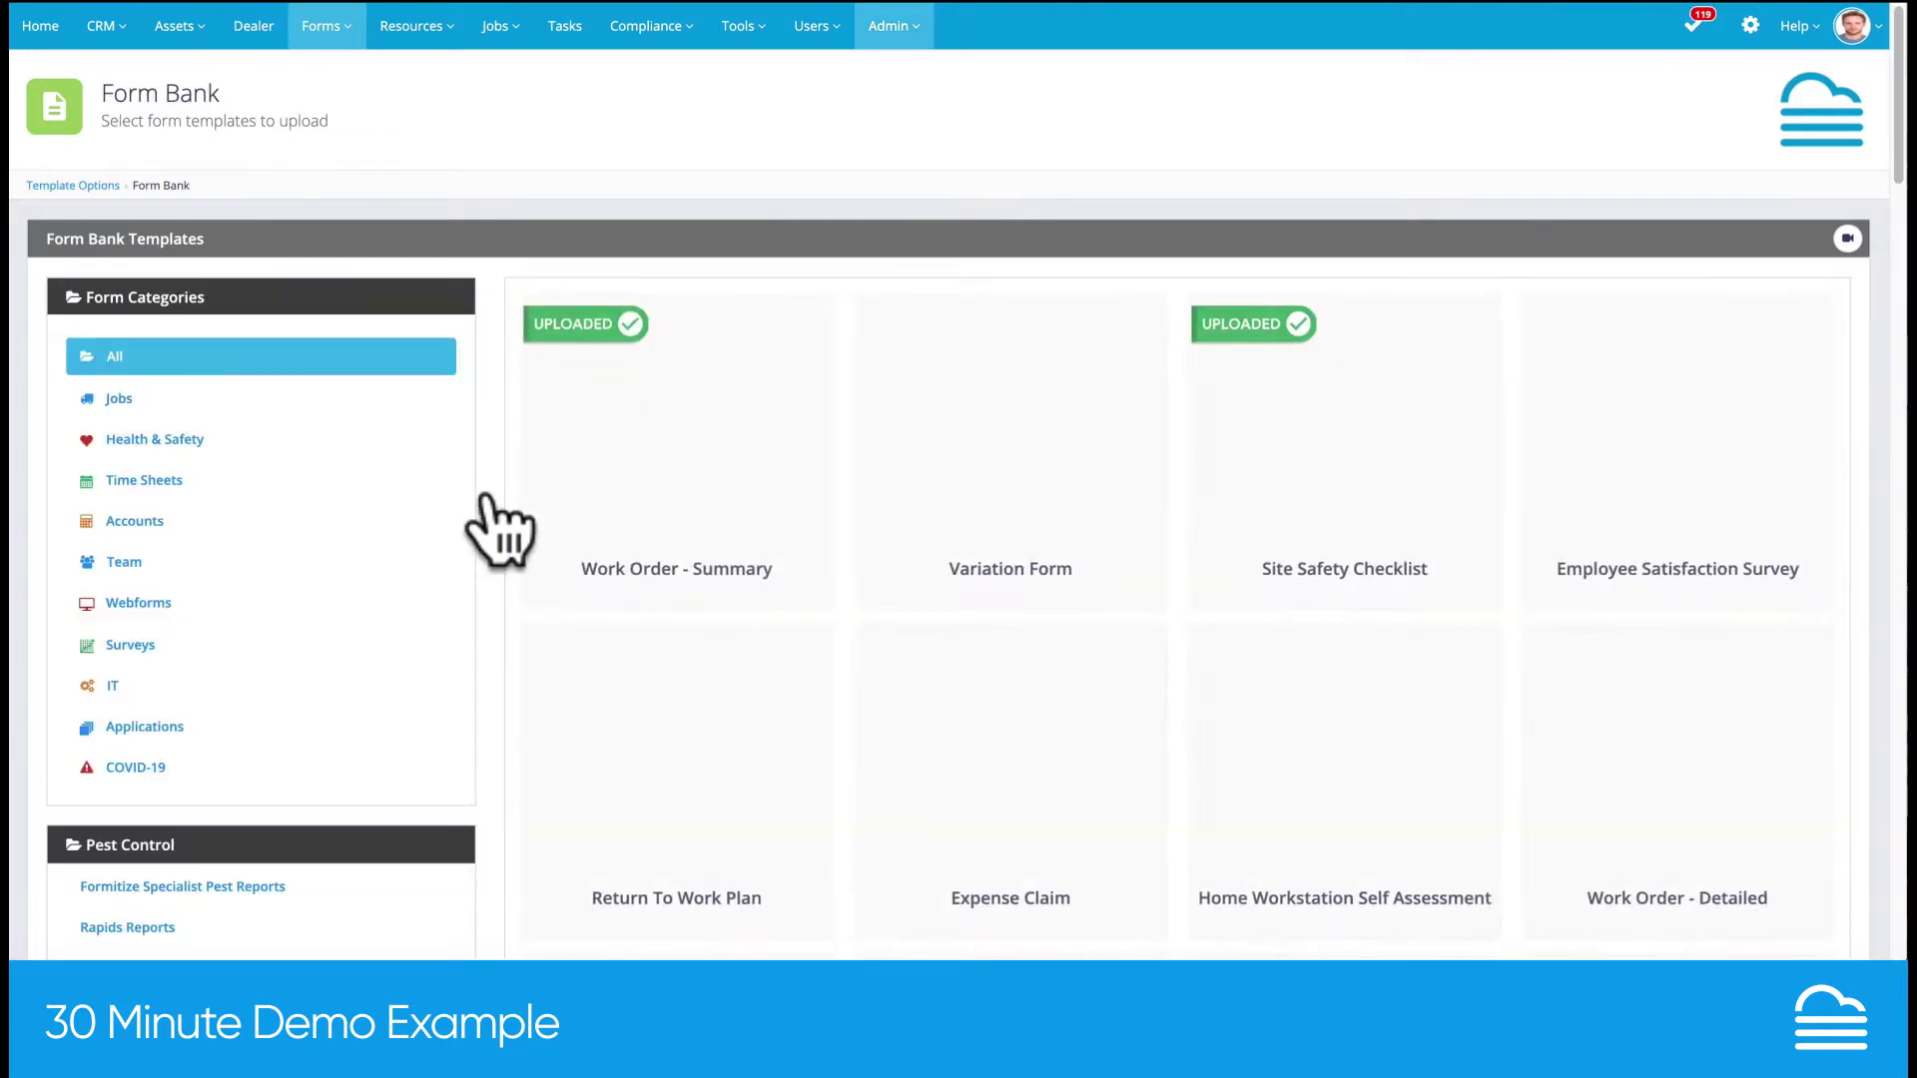
Filter the Form Bank to the Health & Safety category and open the Home Workstation Self Assessment template
click(211, 439)
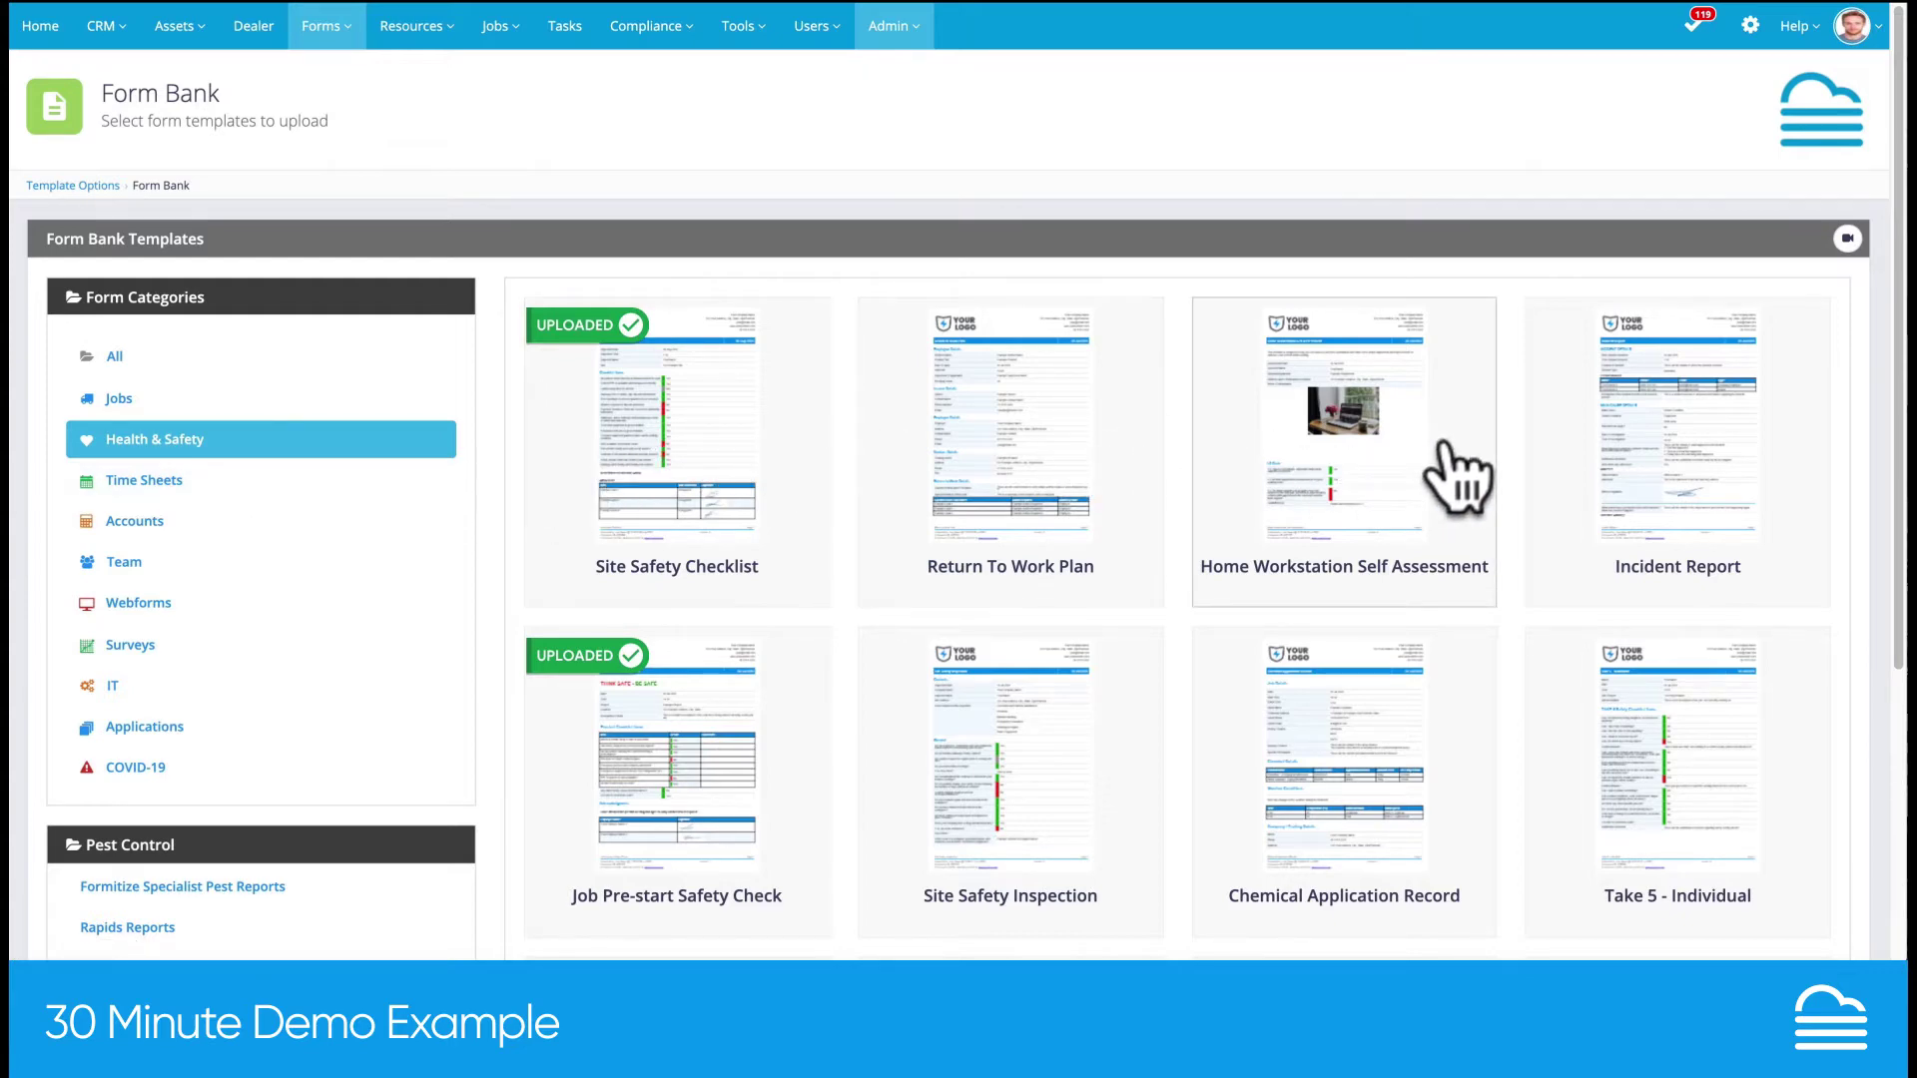
scroll(1427, 519, down, 2)
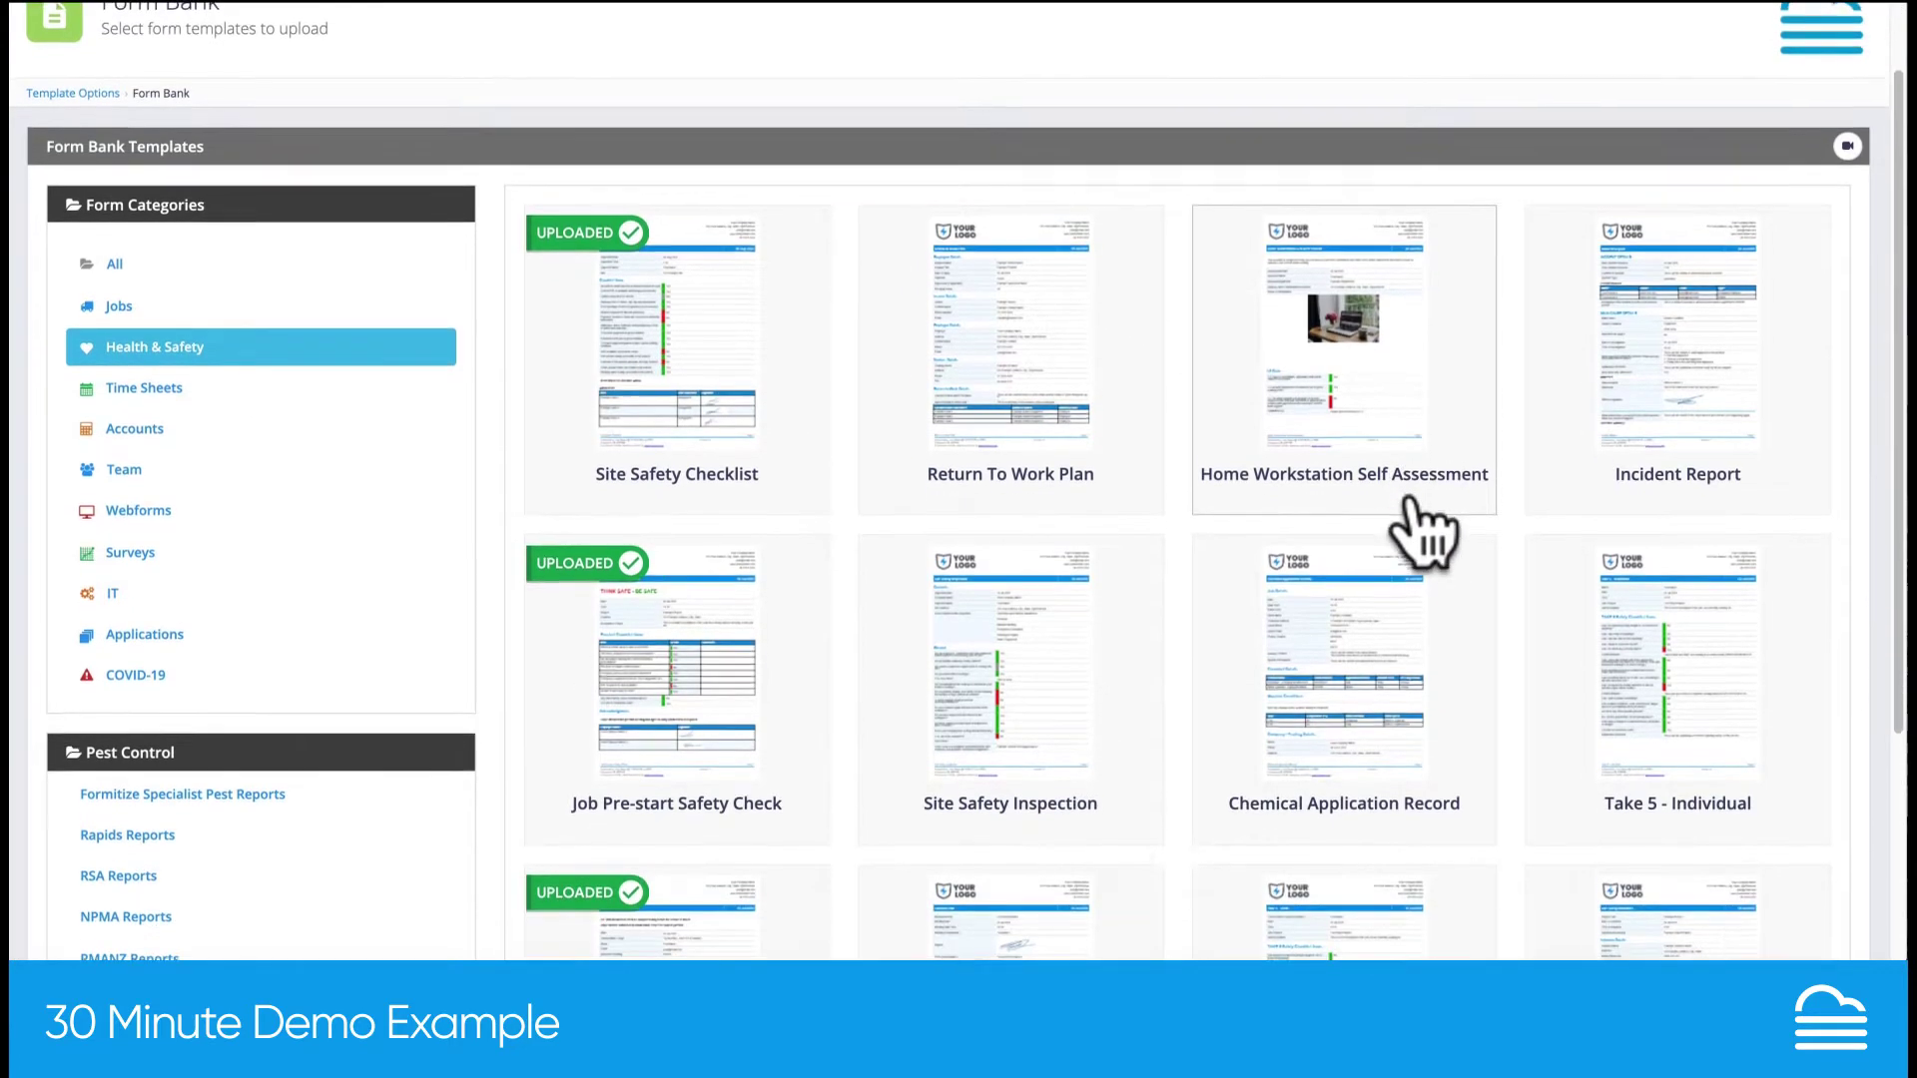
scroll(1422, 534, down, 1)
scroll(1425, 534, down, 1)
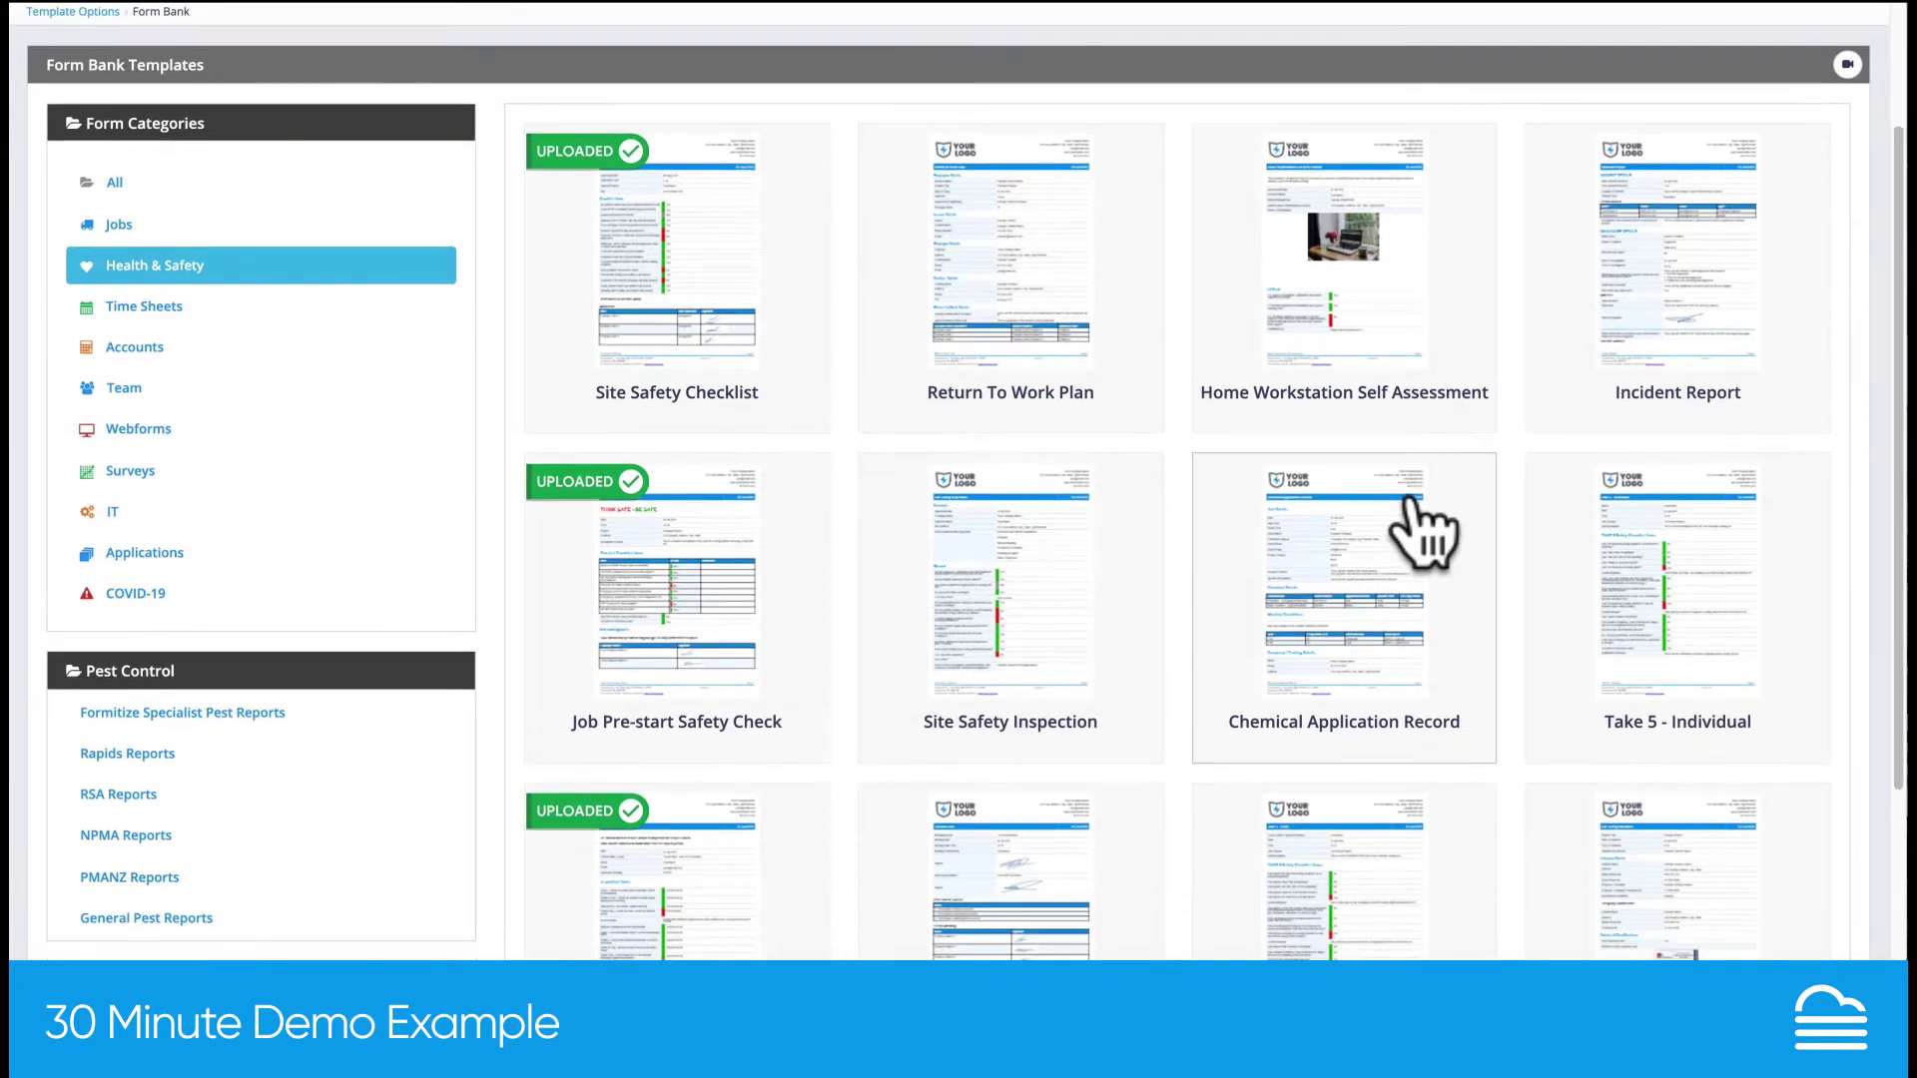
scroll(1423, 534, down, 1)
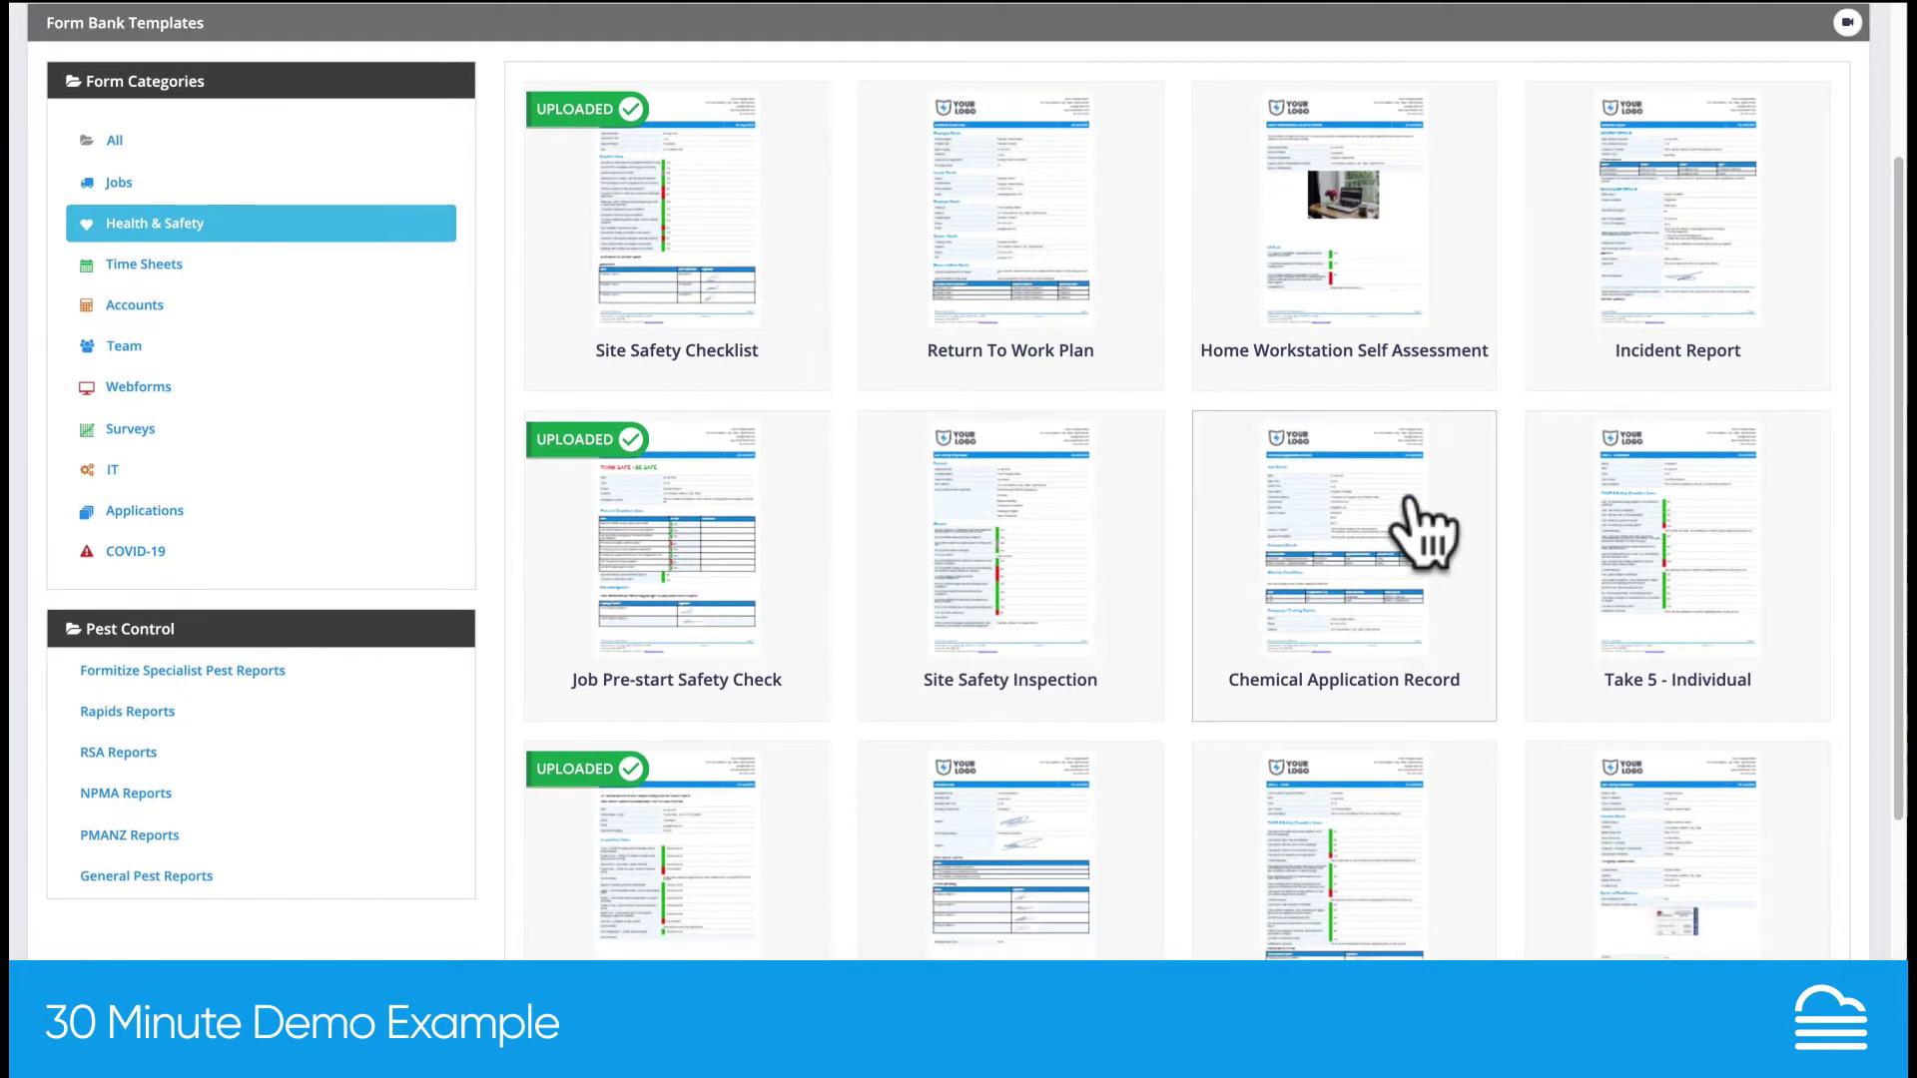
scroll(1416, 509, up, 1)
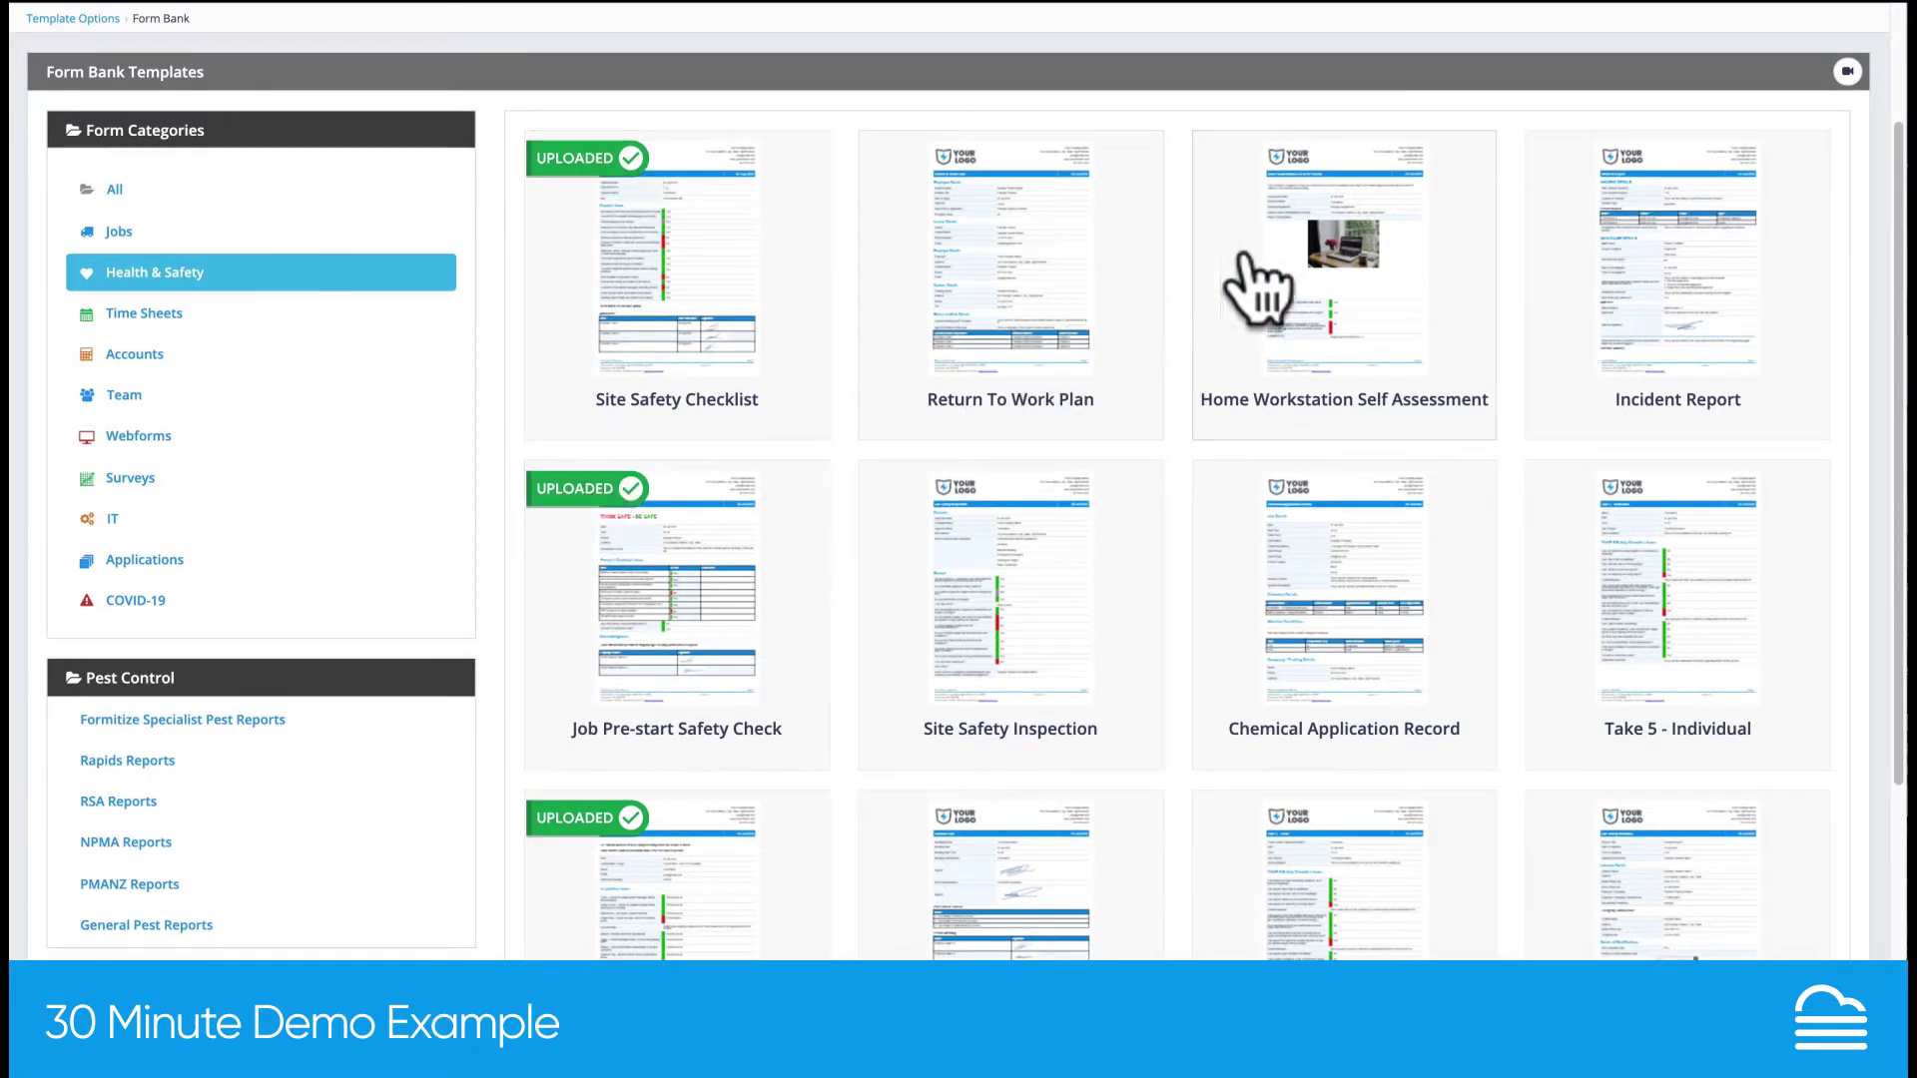
click(1352, 291)
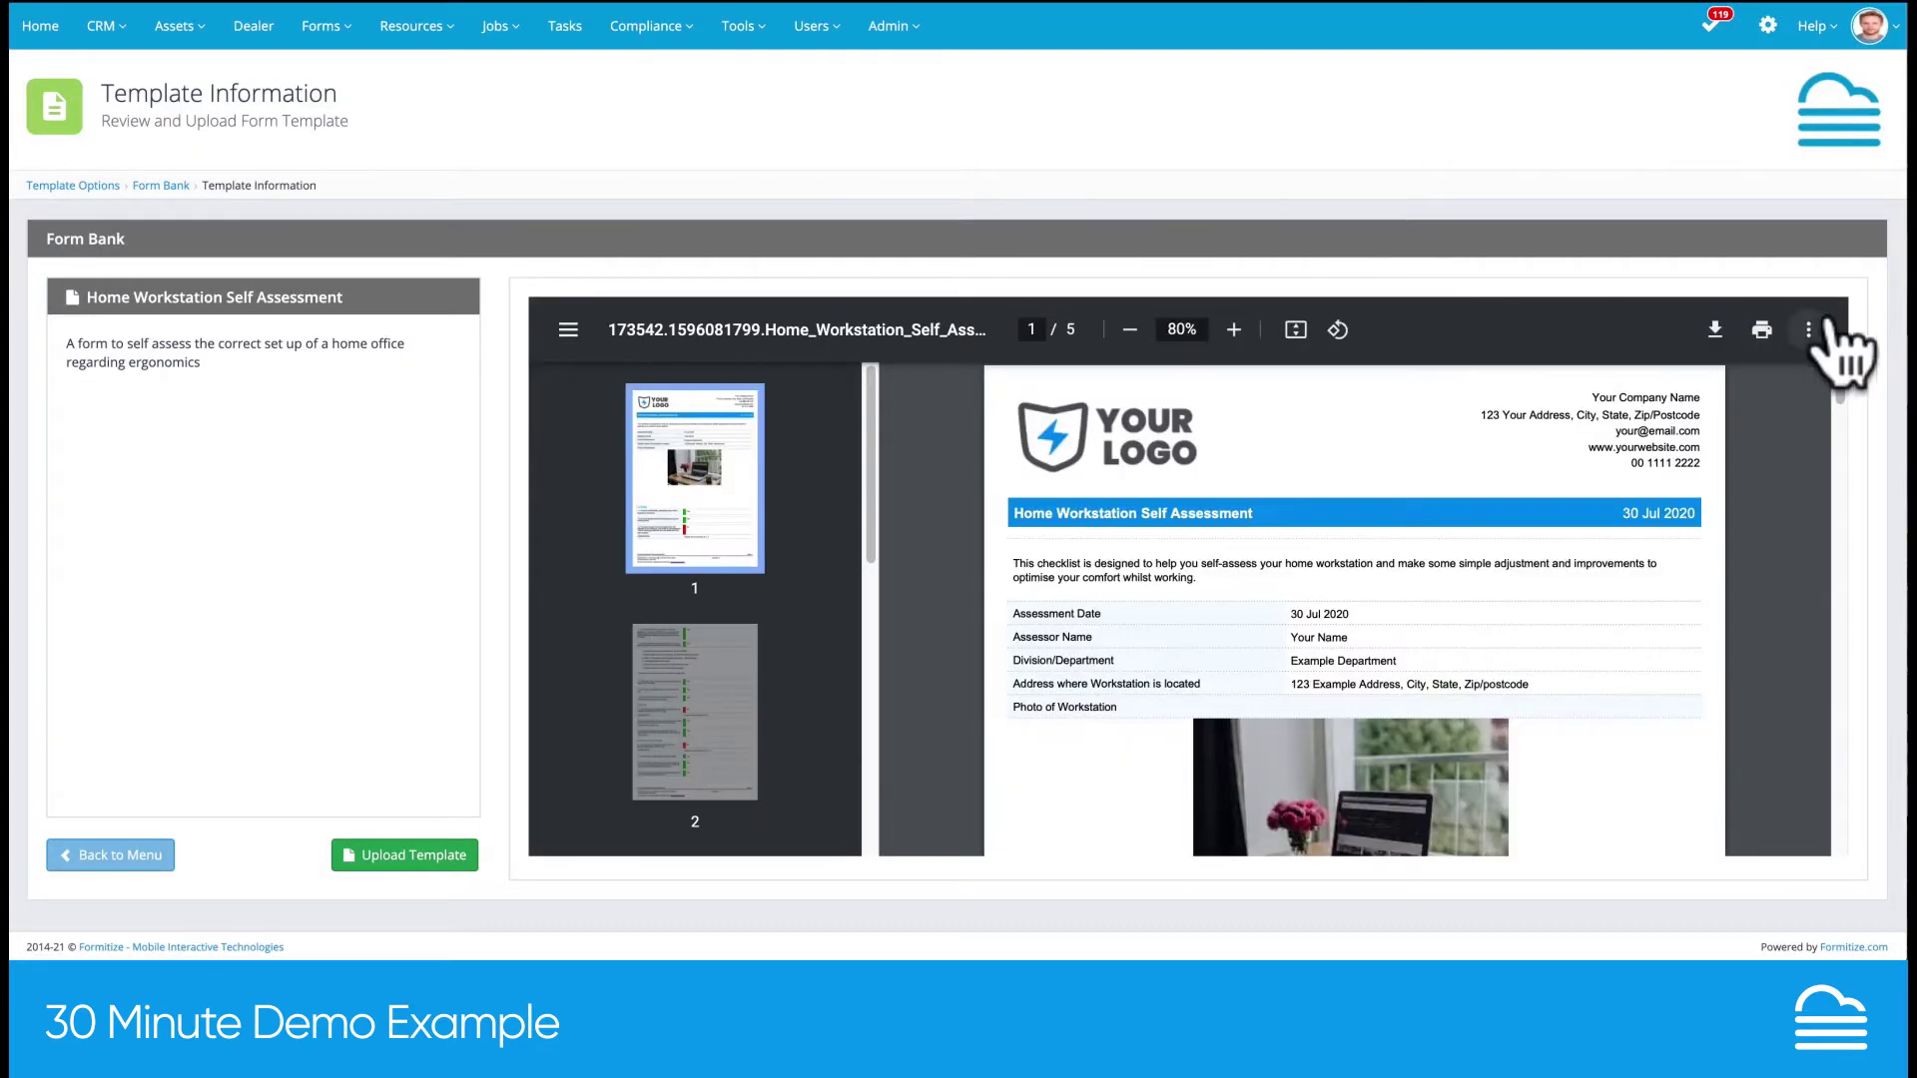
Examine the Home Workstation Self Assessment preview from the company header and workstation photo through the checklist sections to page 5
scroll(1848, 399, down, 1)
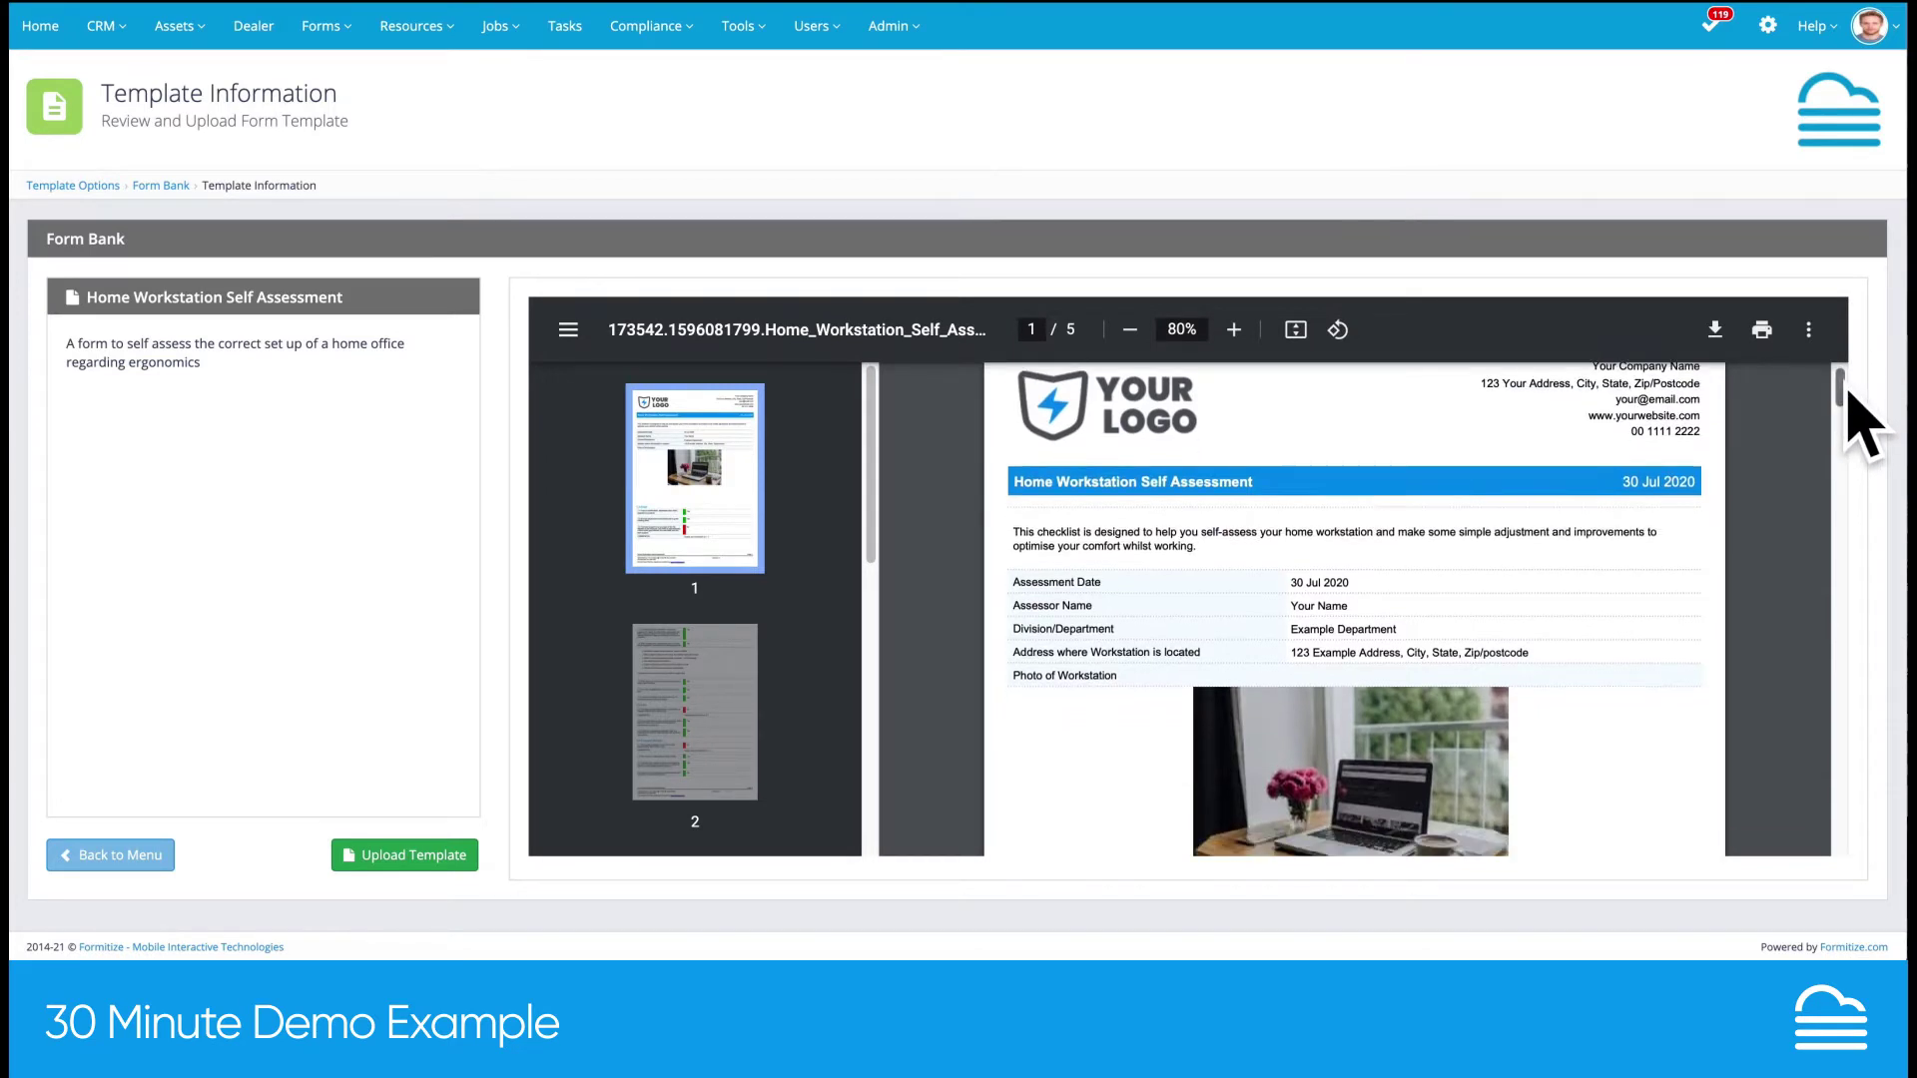
scroll(1847, 399, up, 1)
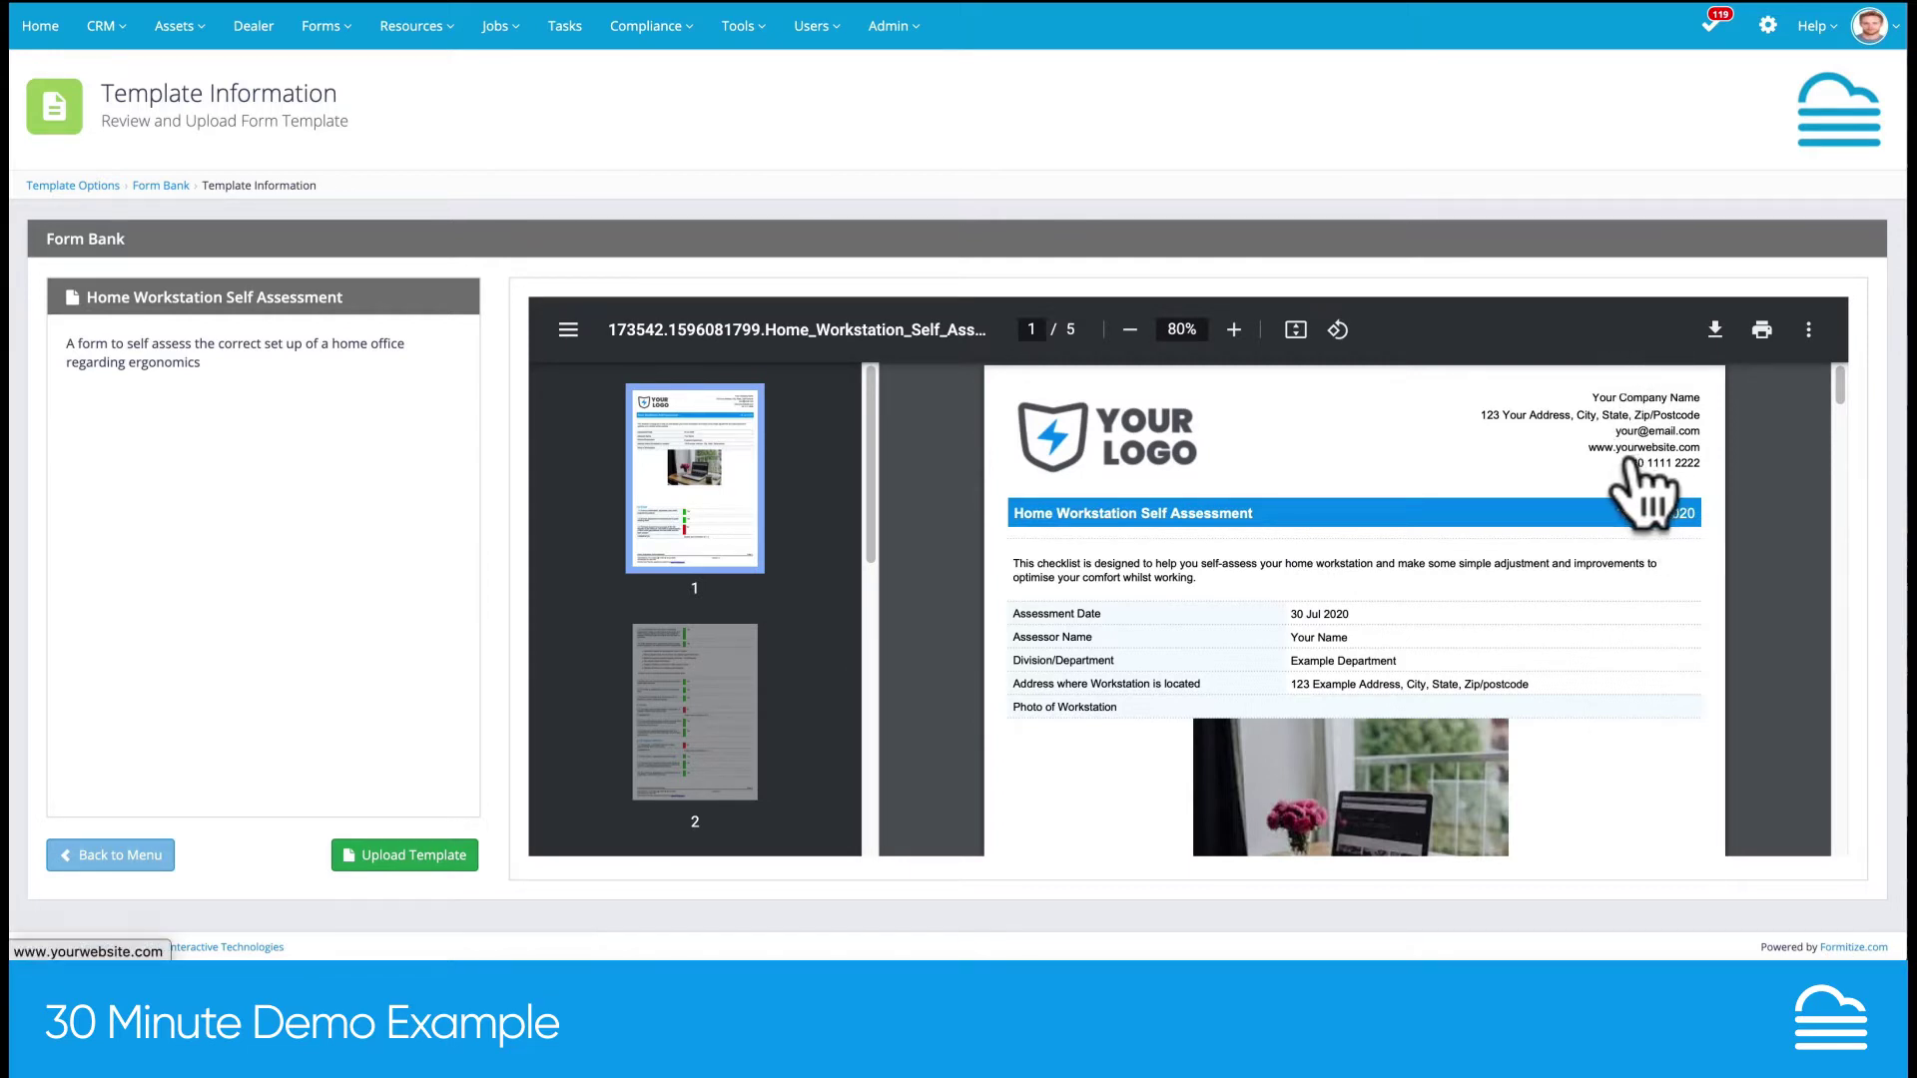
scroll(1617, 497, down, 1)
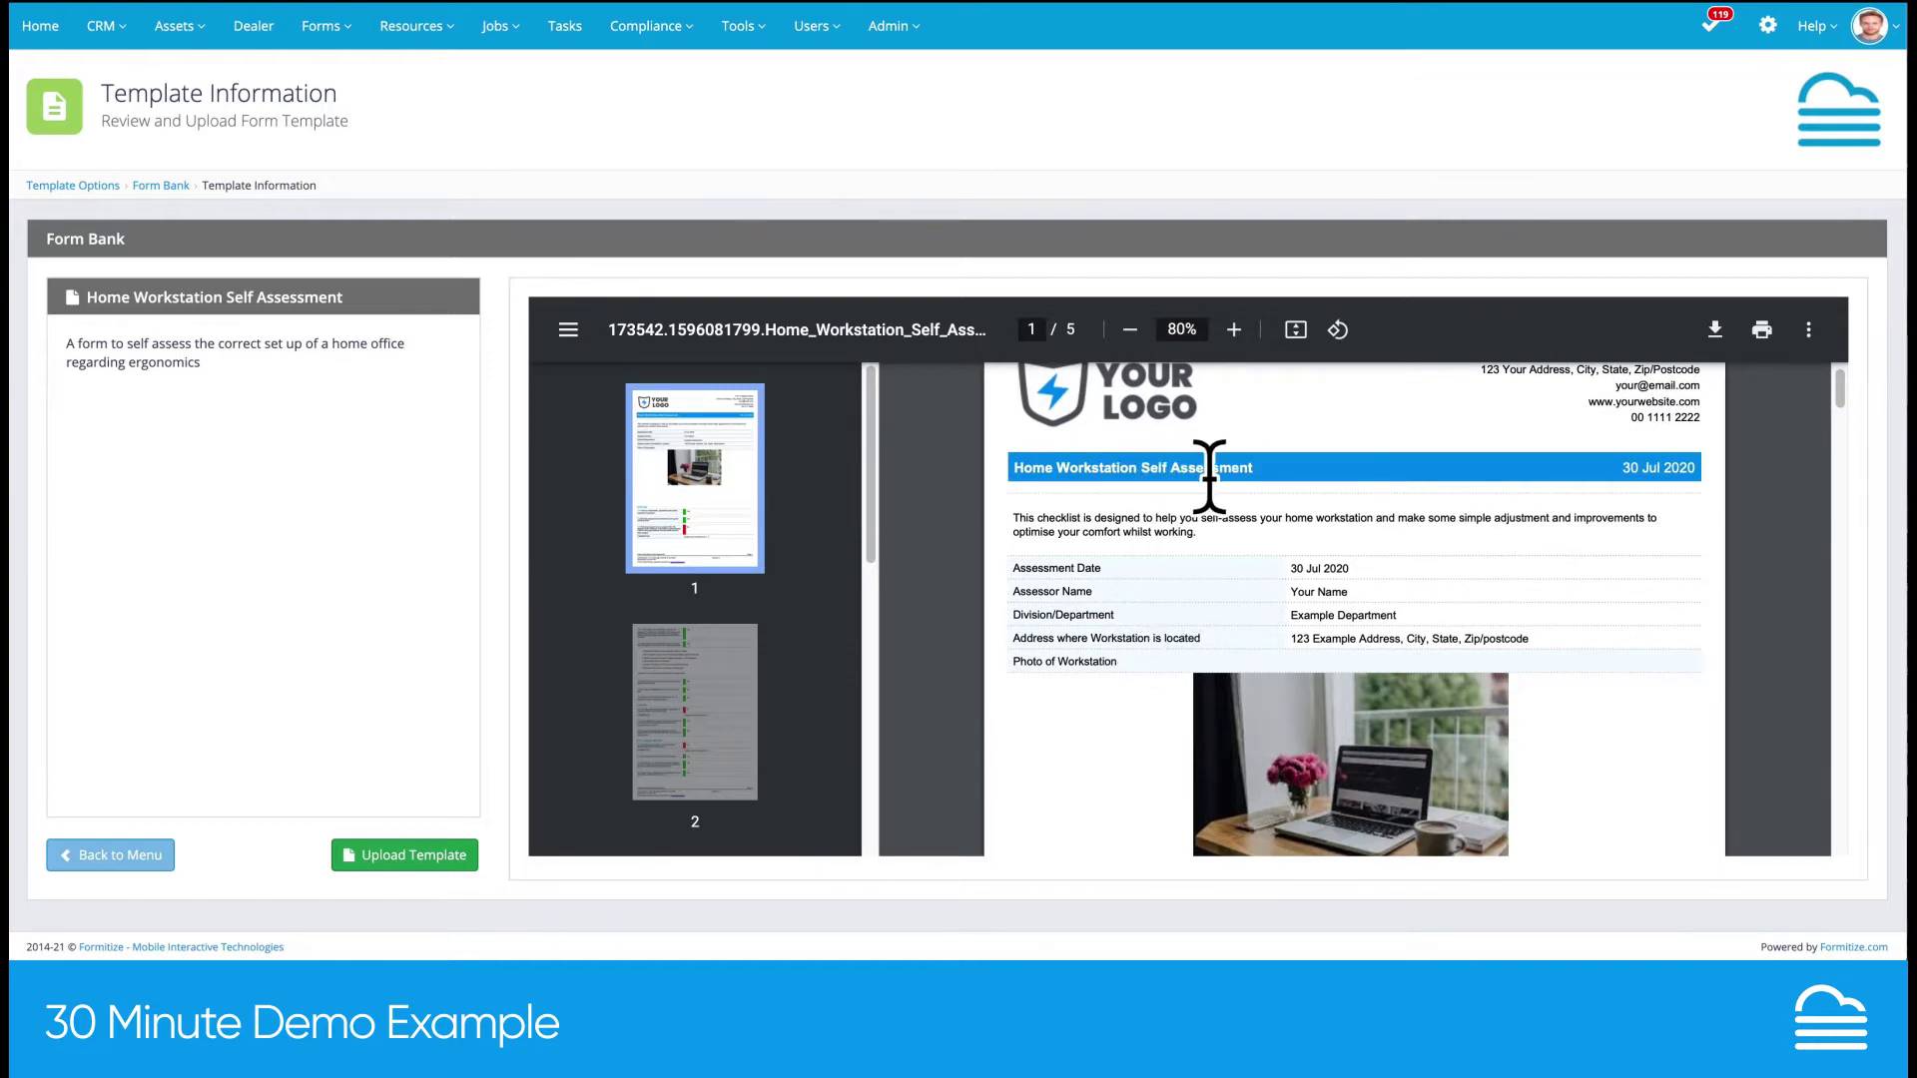
scroll(1475, 619, down, 1)
scroll(1476, 619, down, 1)
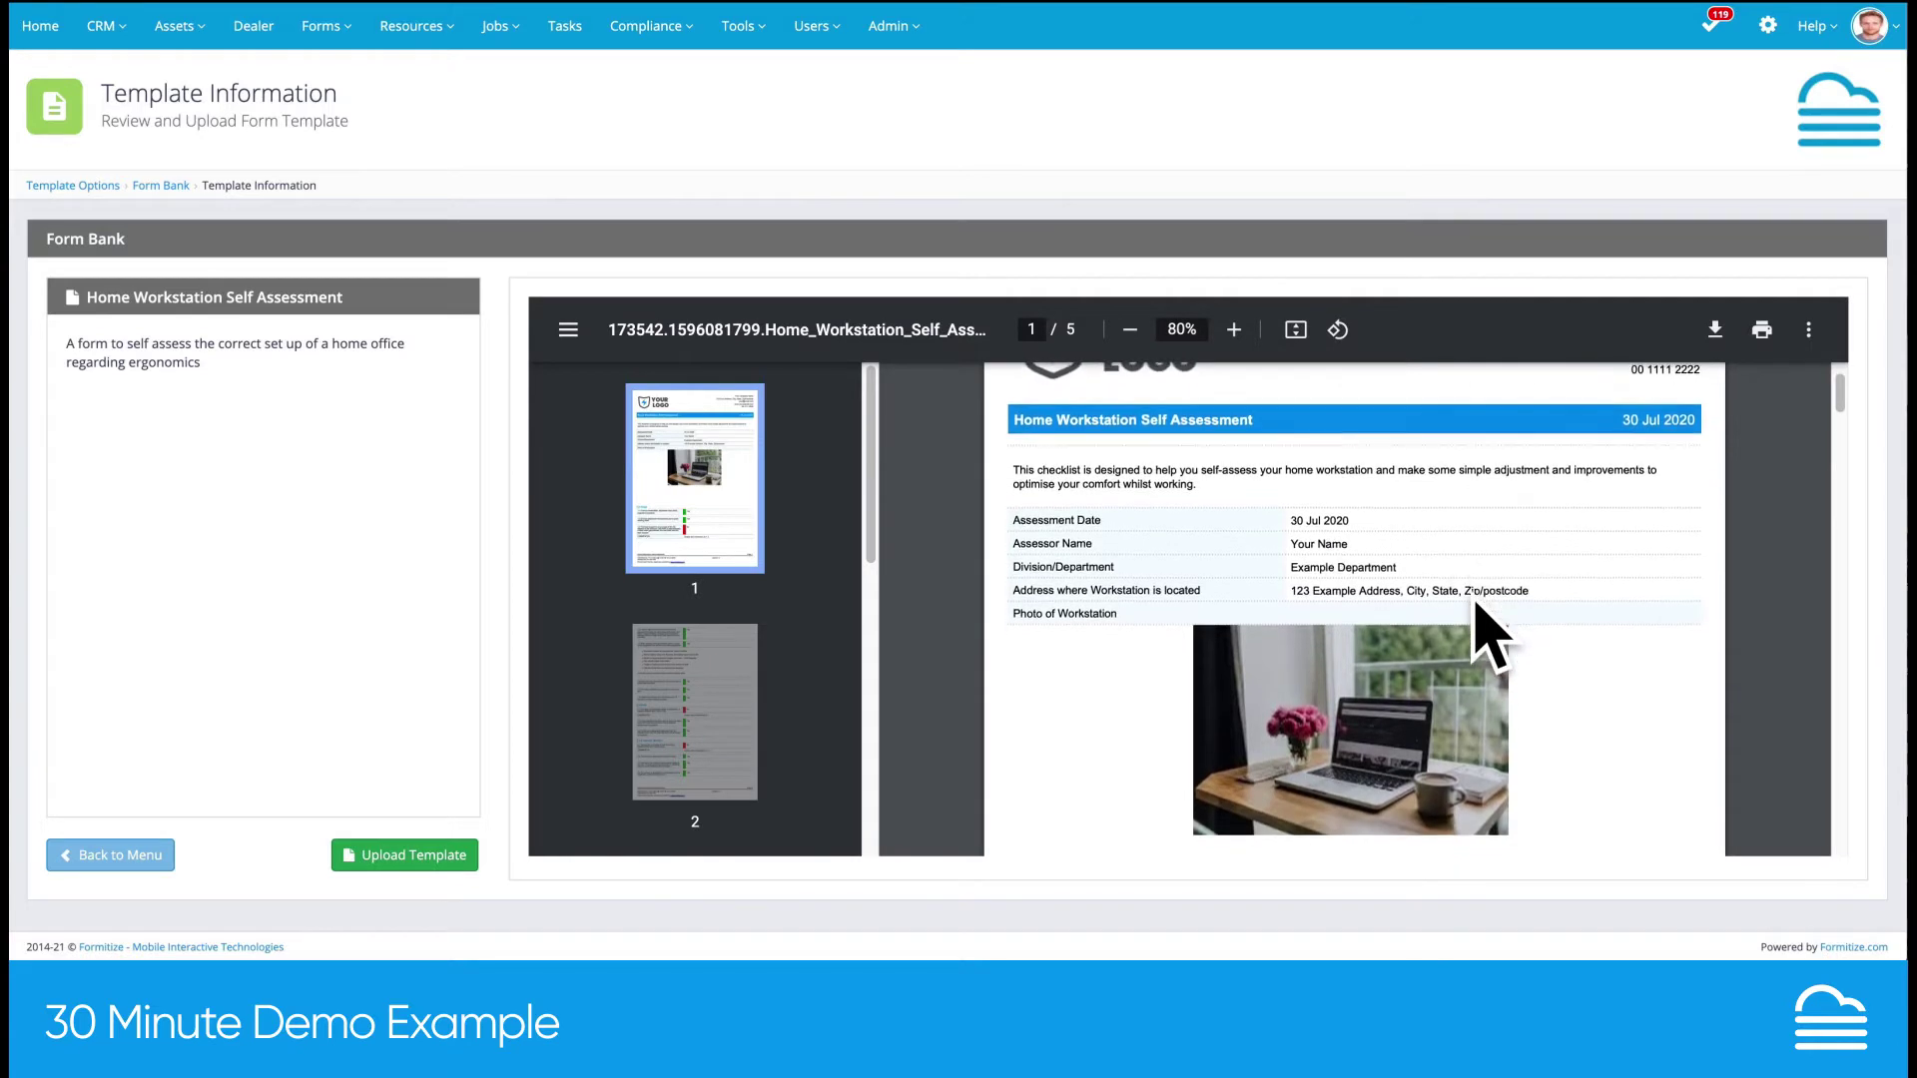
scroll(1476, 604, down, 2)
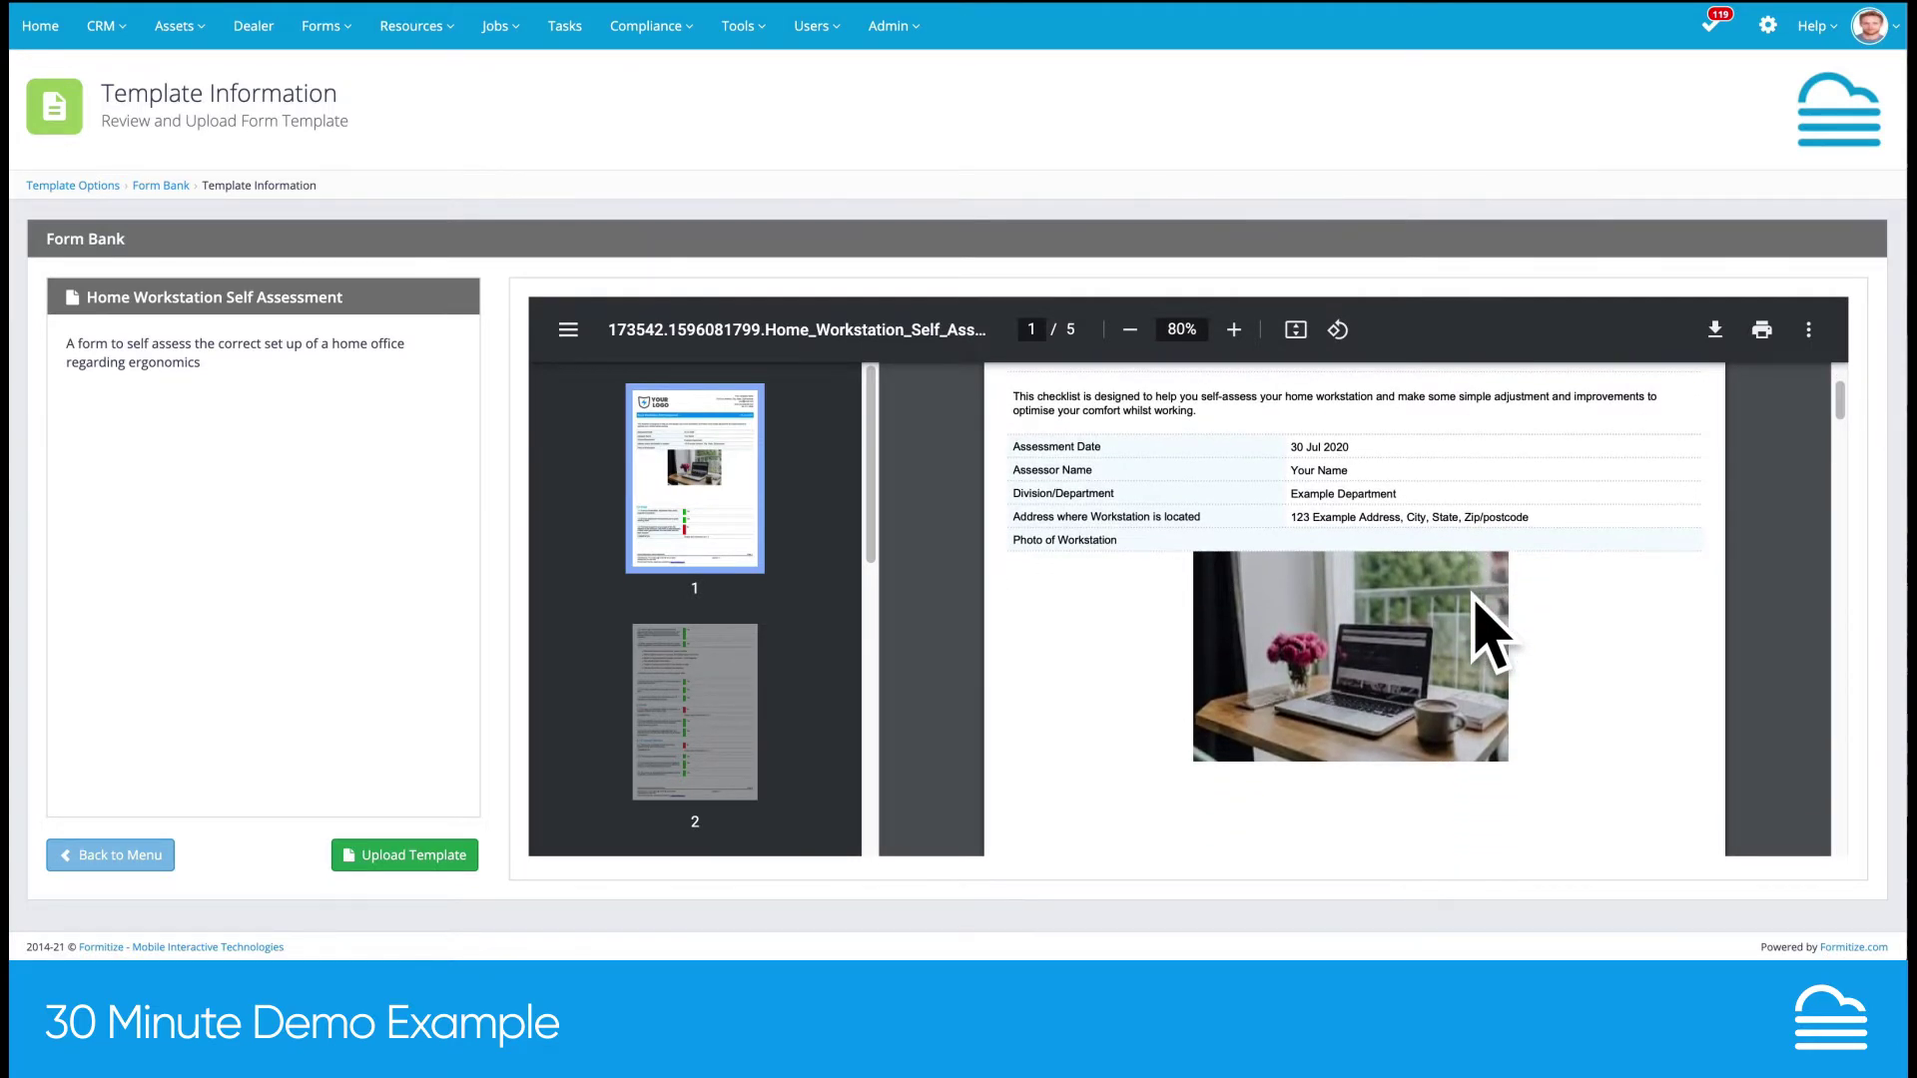
scroll(1476, 599, down, 5)
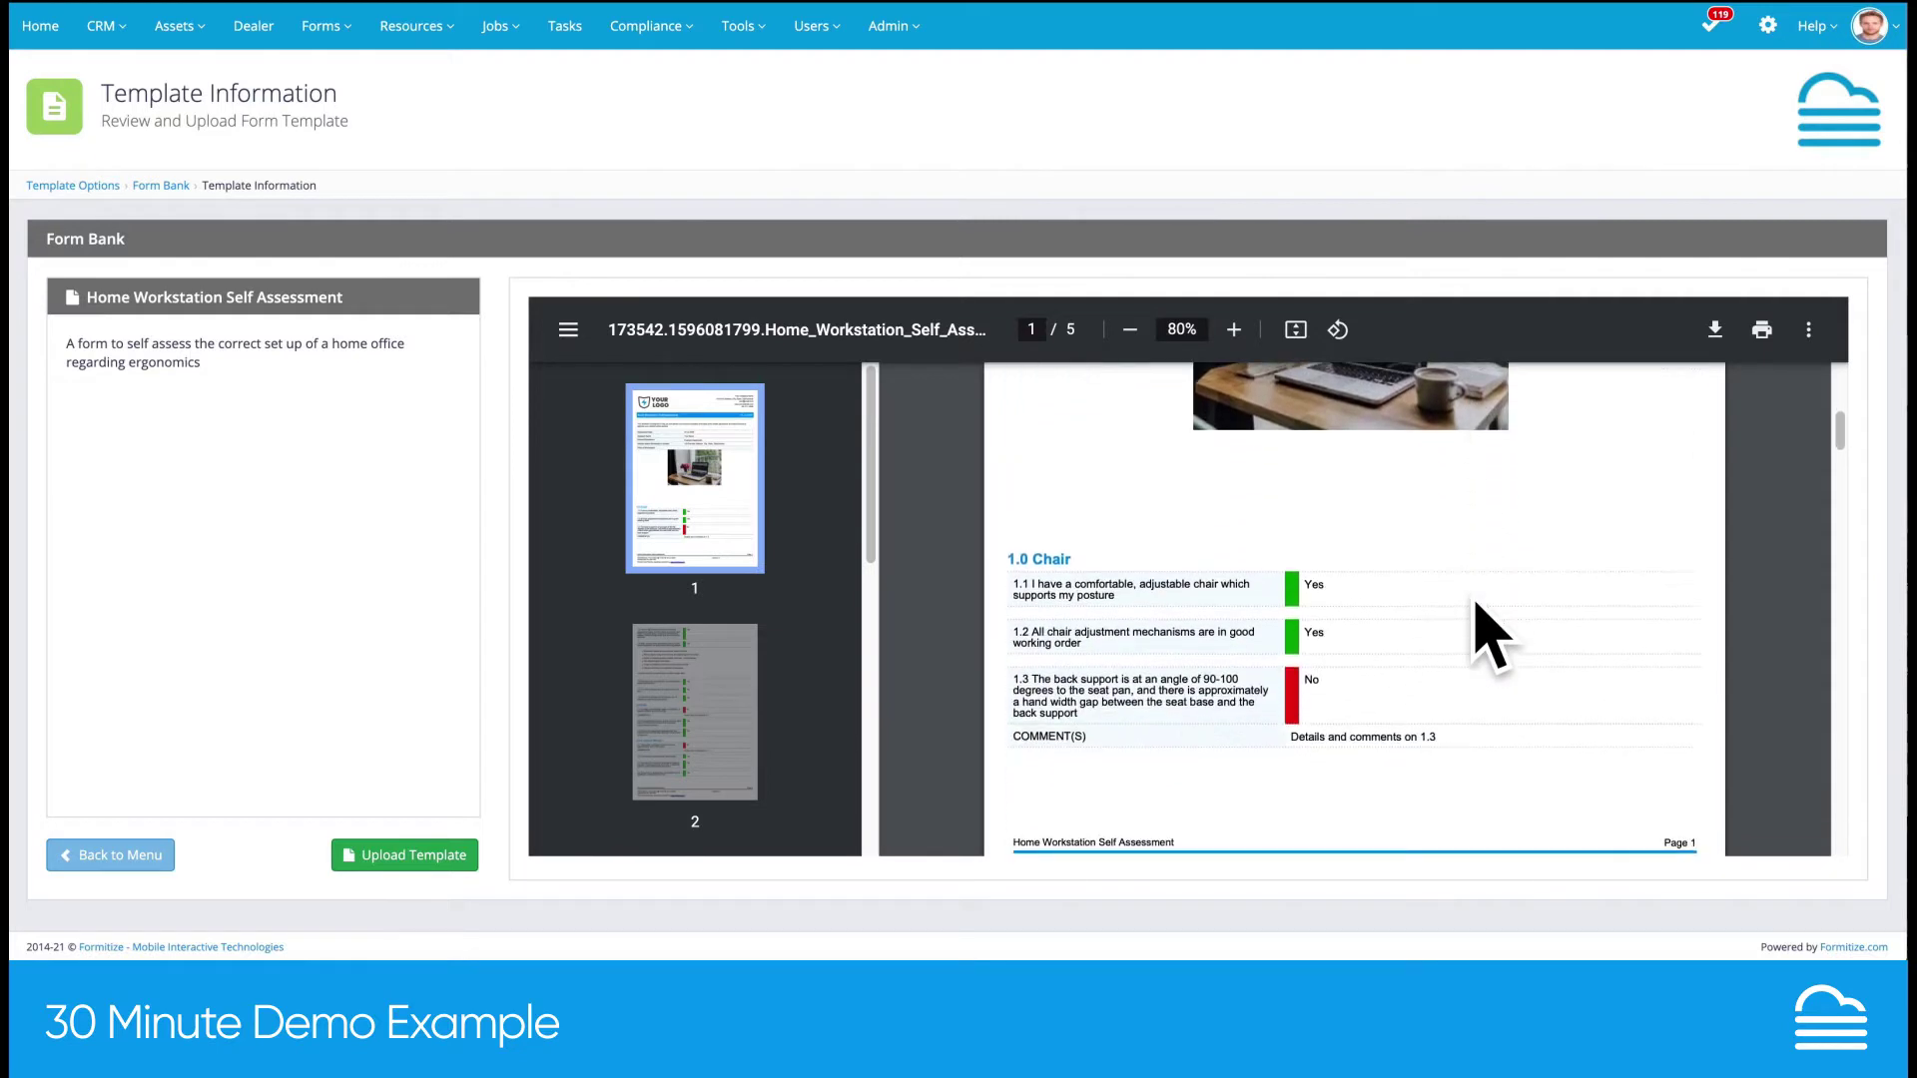
scroll(1475, 602, down, 3)
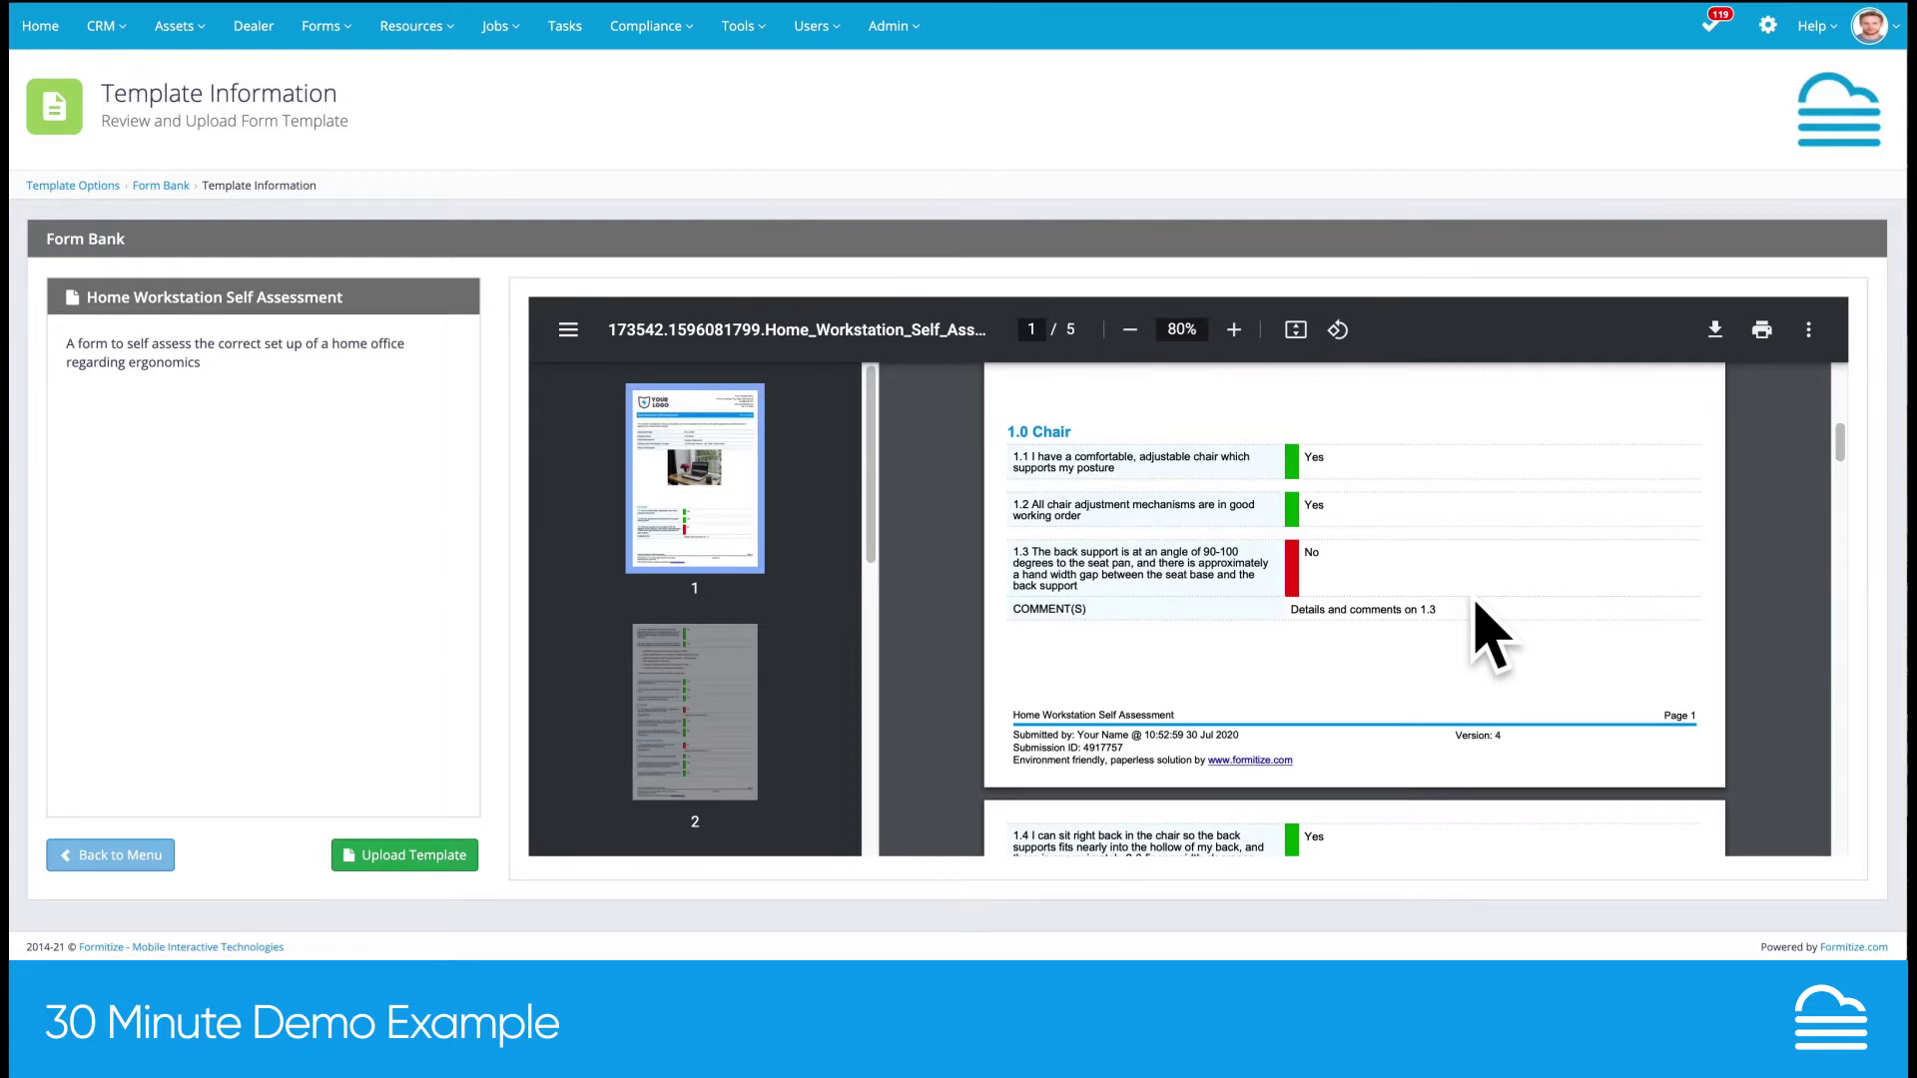
scroll(1475, 602, down, 1)
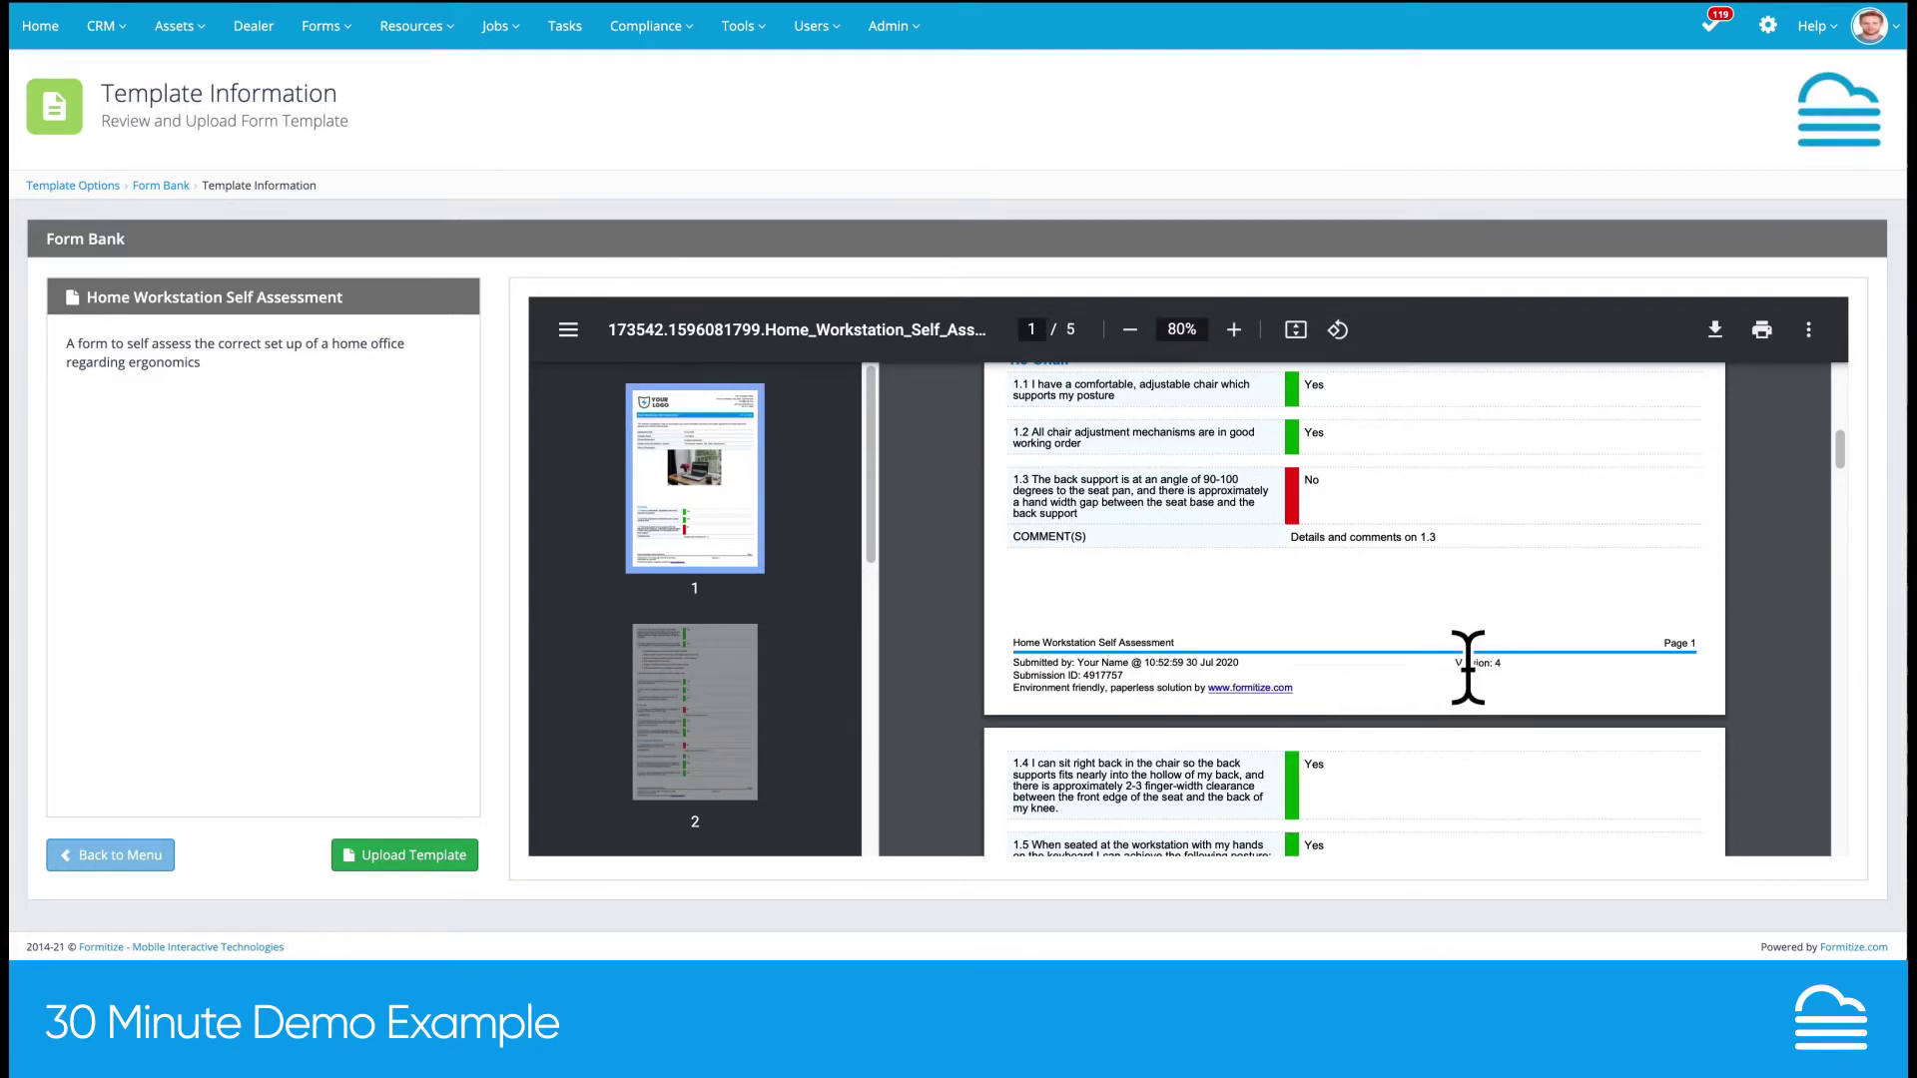
scroll(1468, 667, up, 1)
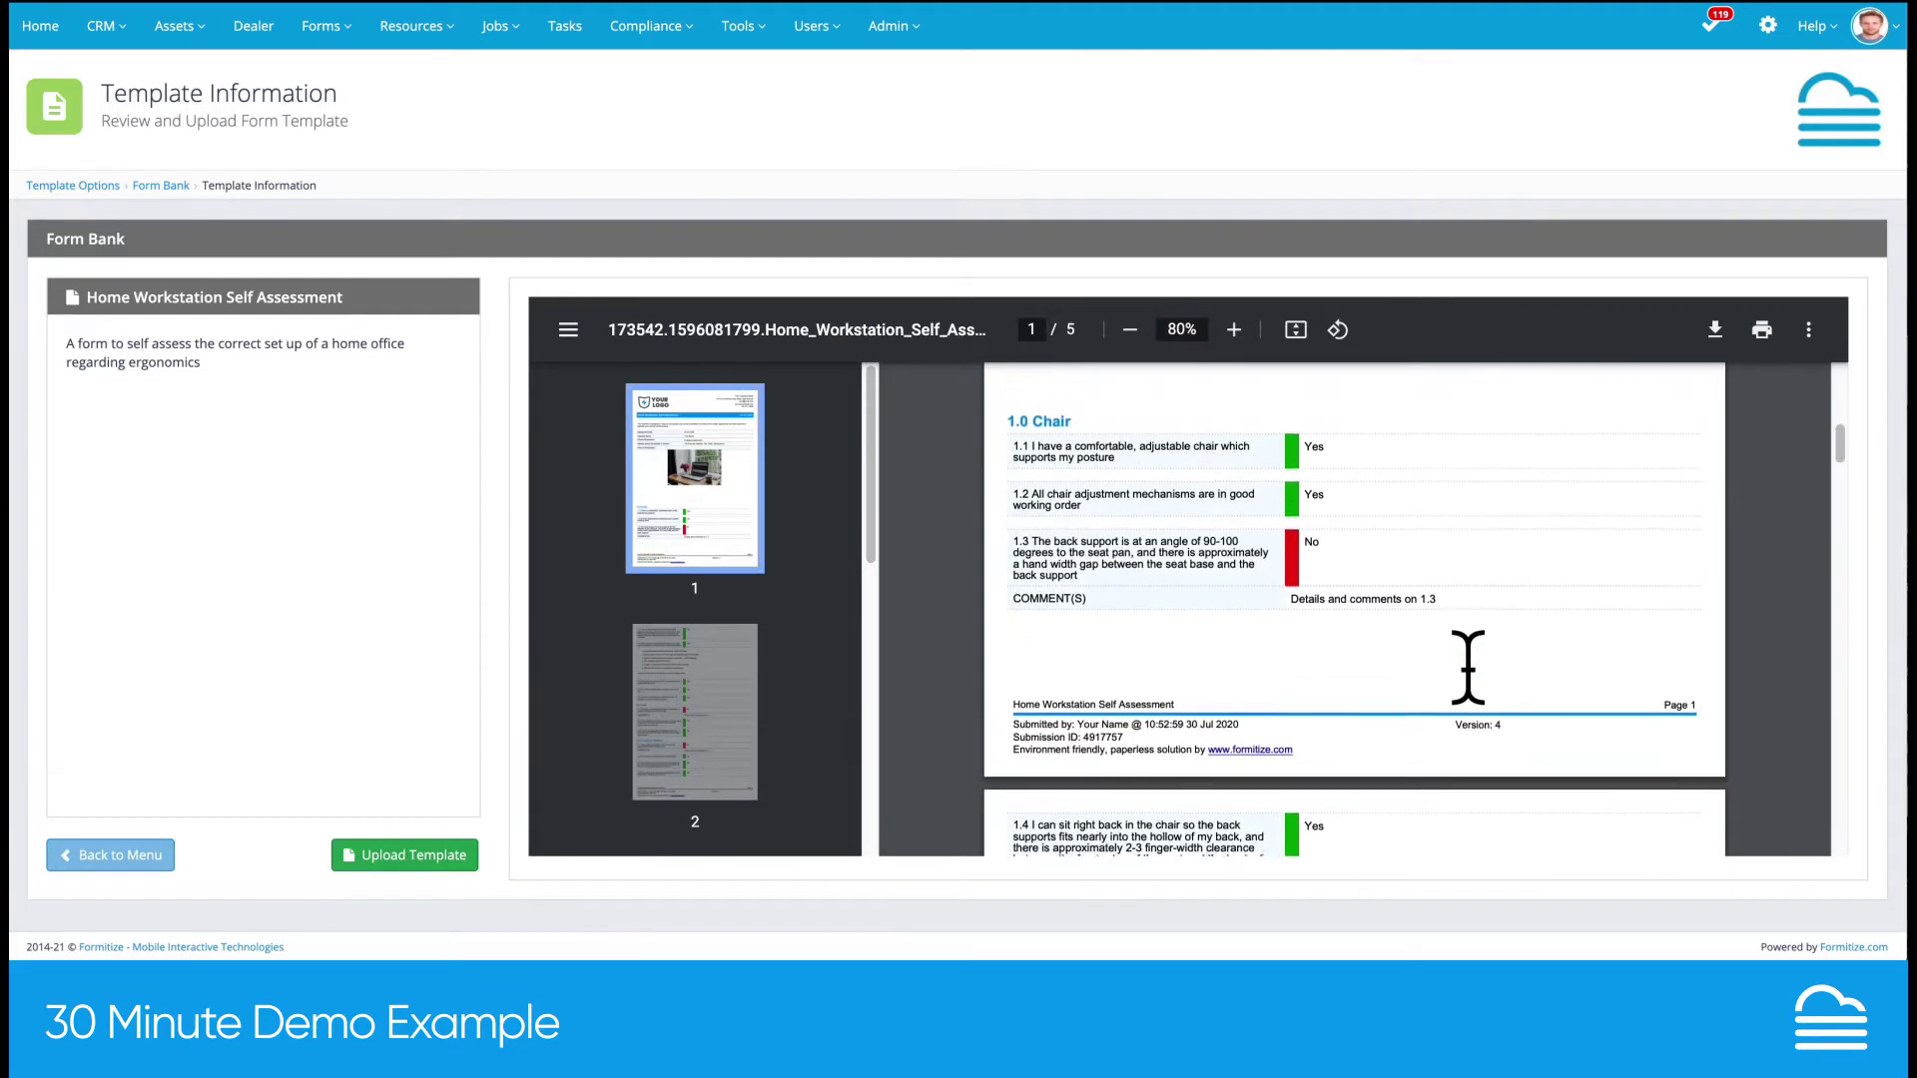
scroll(1467, 667, up, 3)
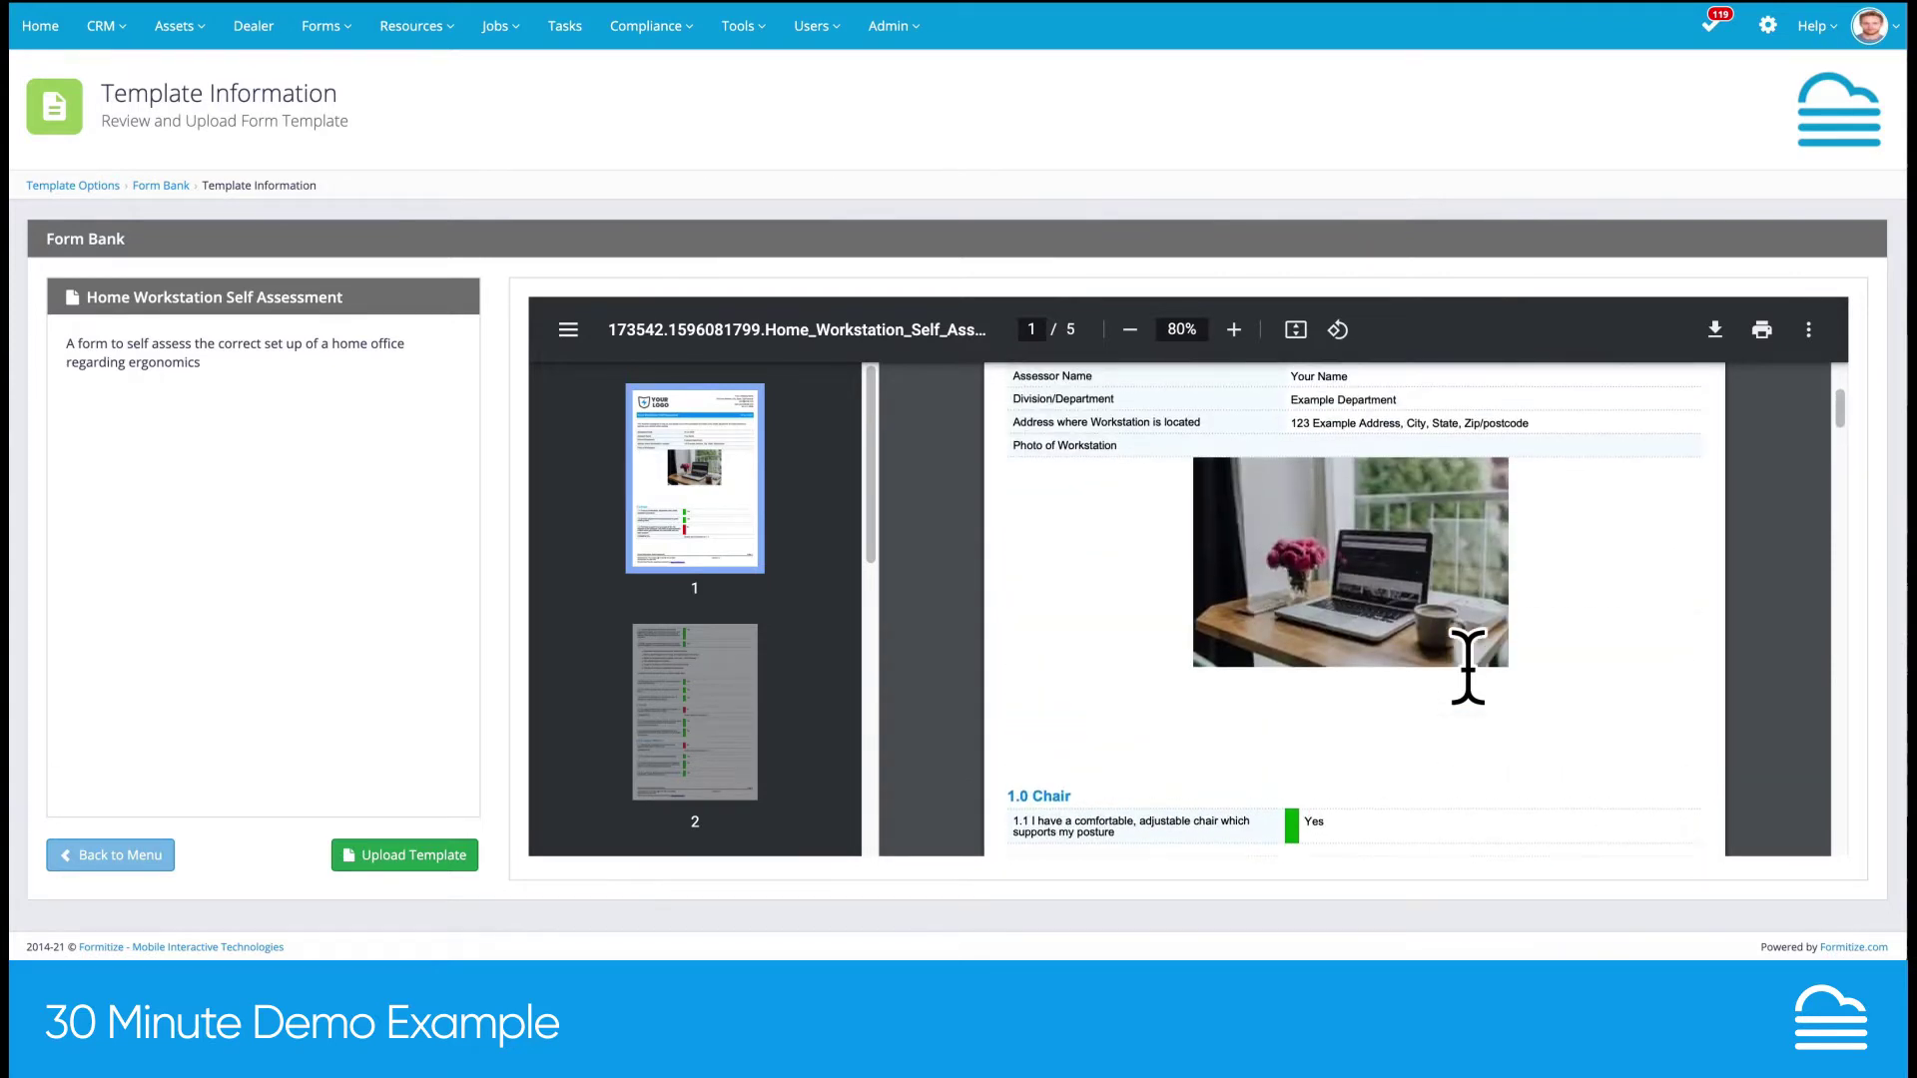
scroll(1468, 667, down, 2)
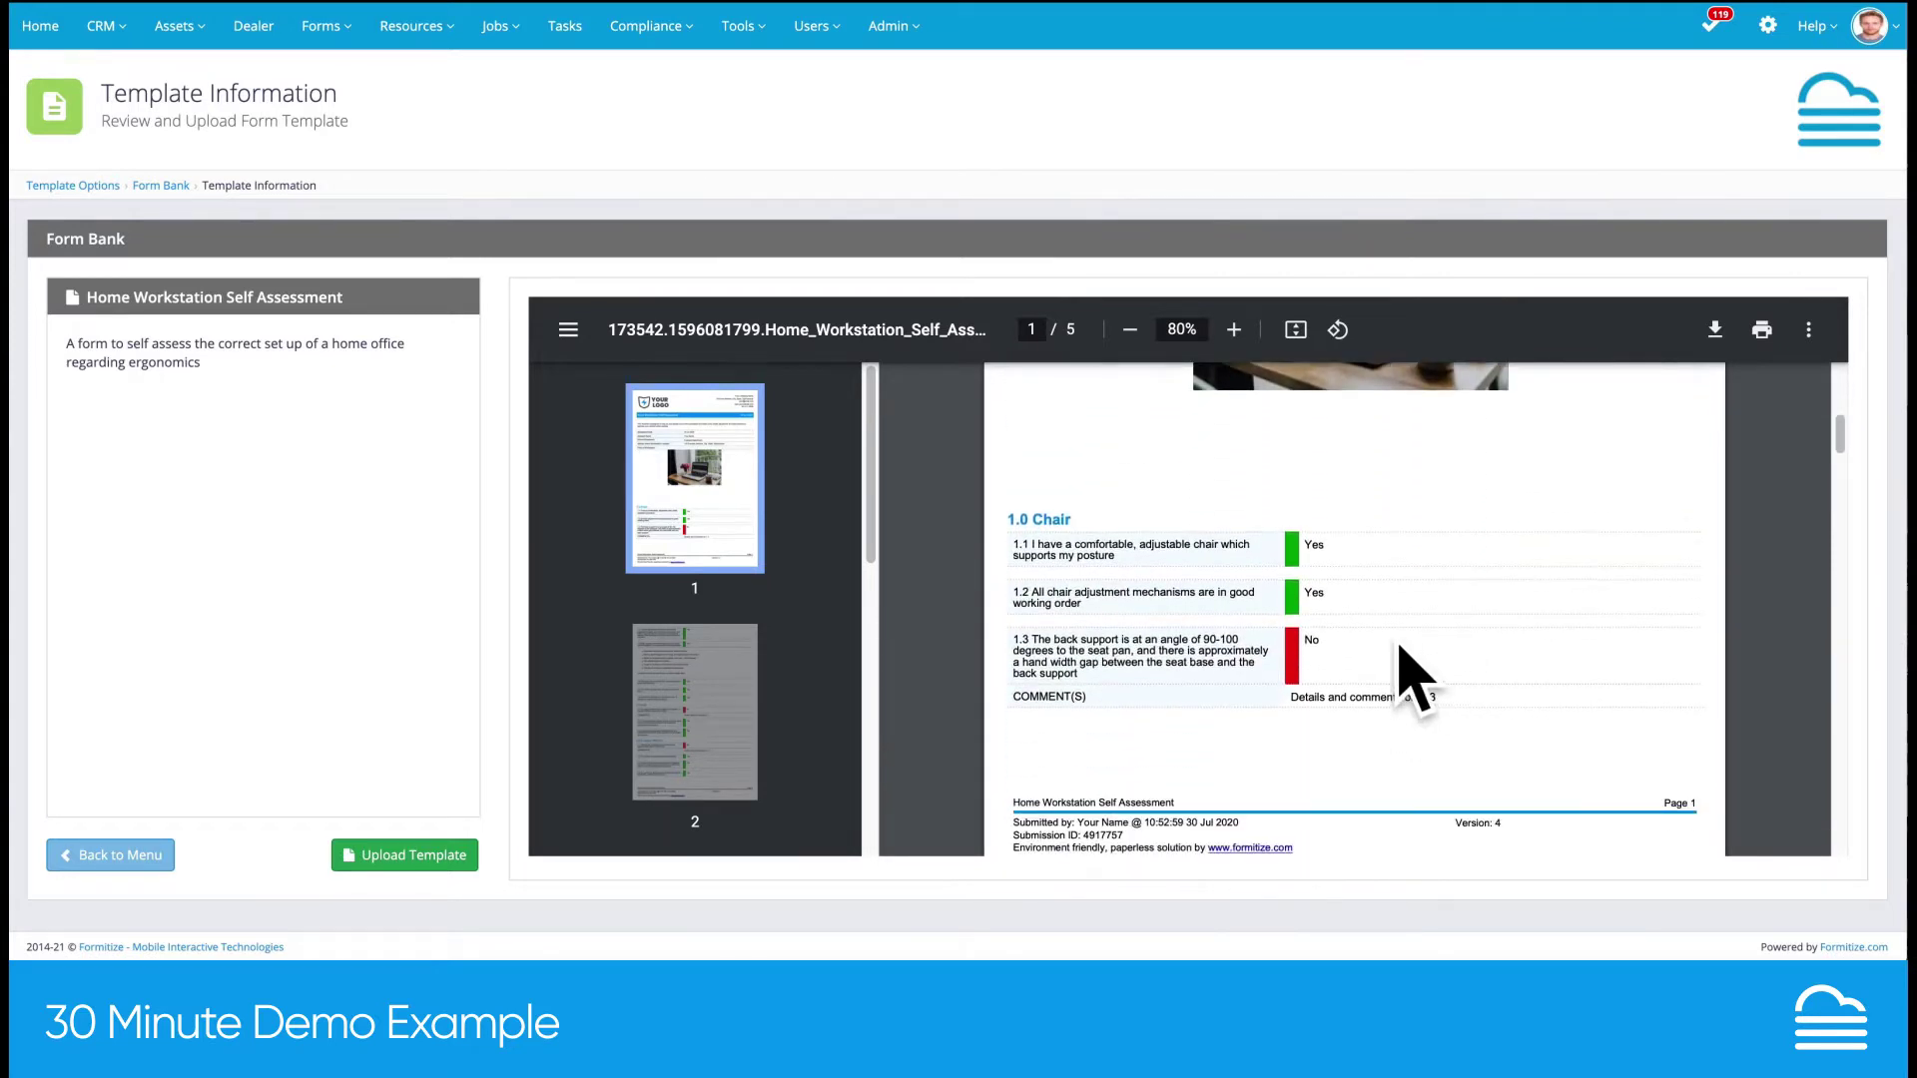
scroll(1323, 580, down, 8)
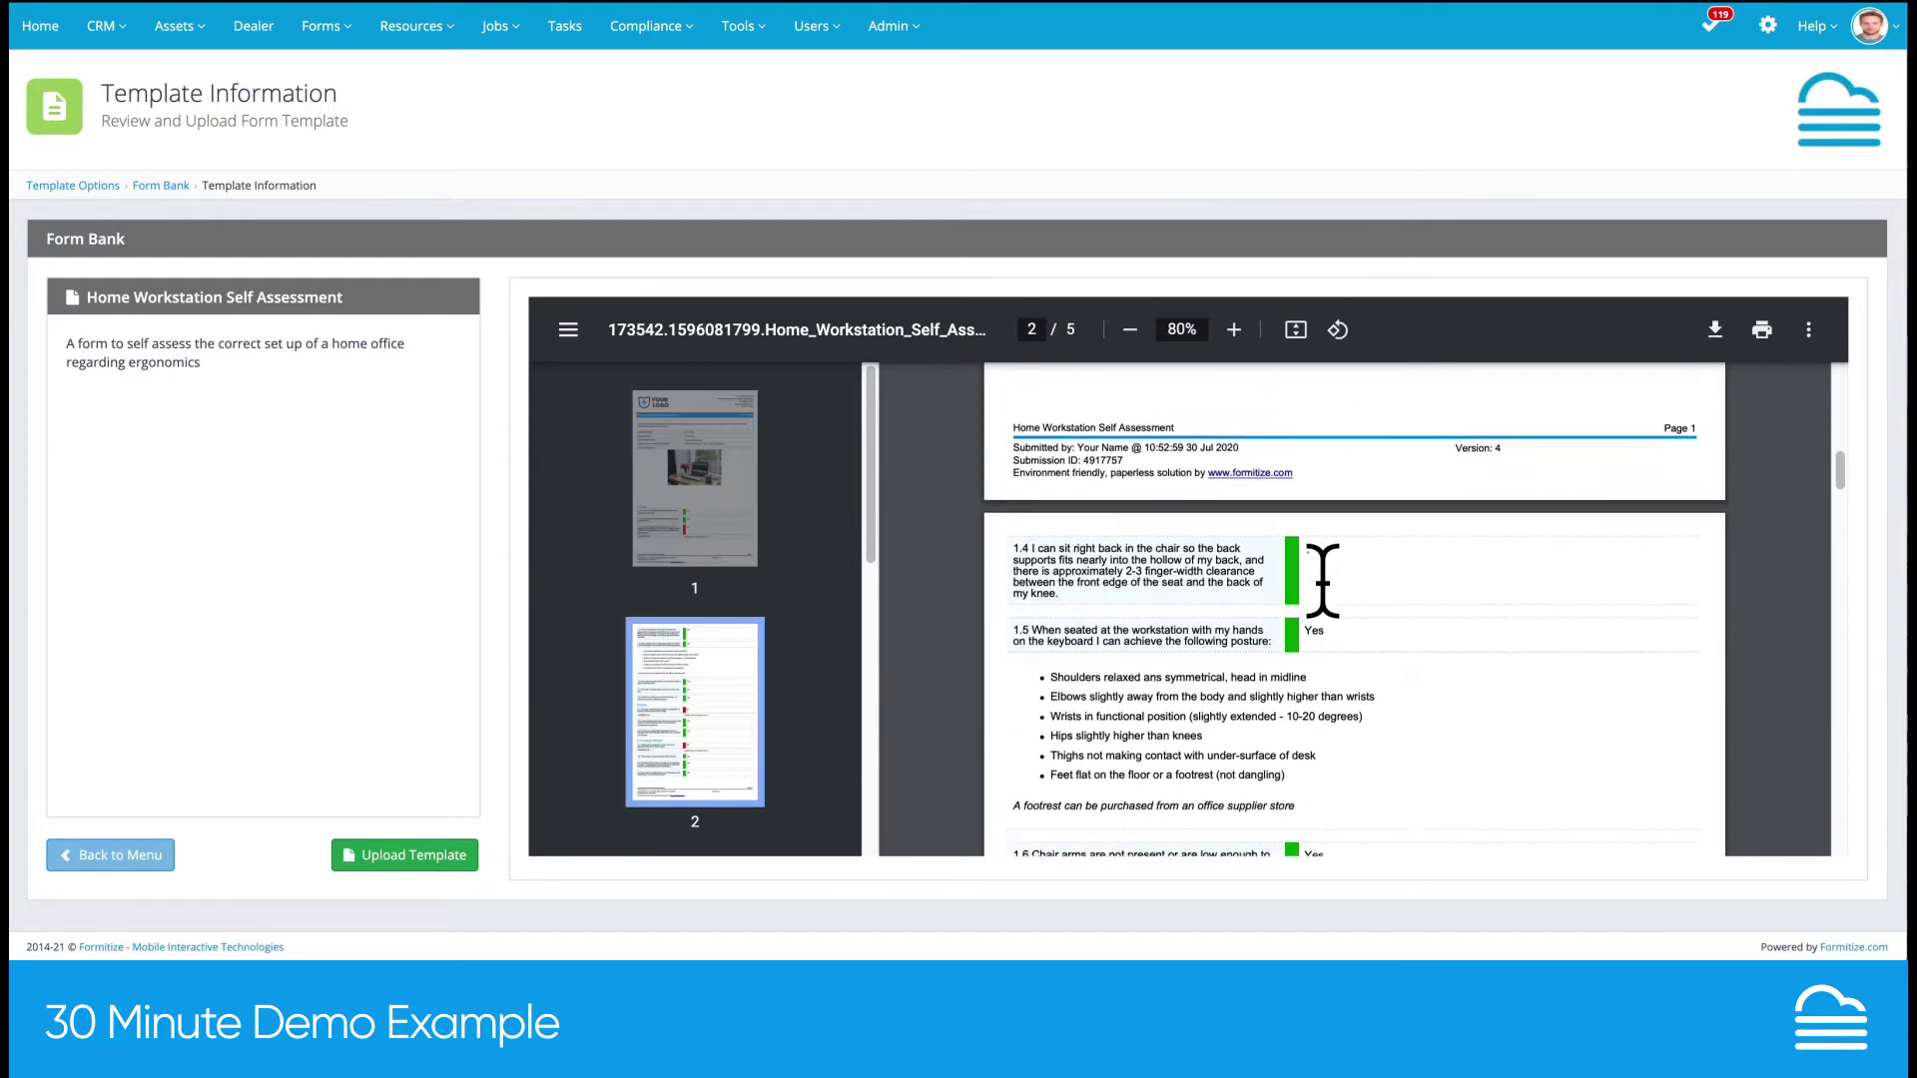
scroll(1322, 580, down, 10)
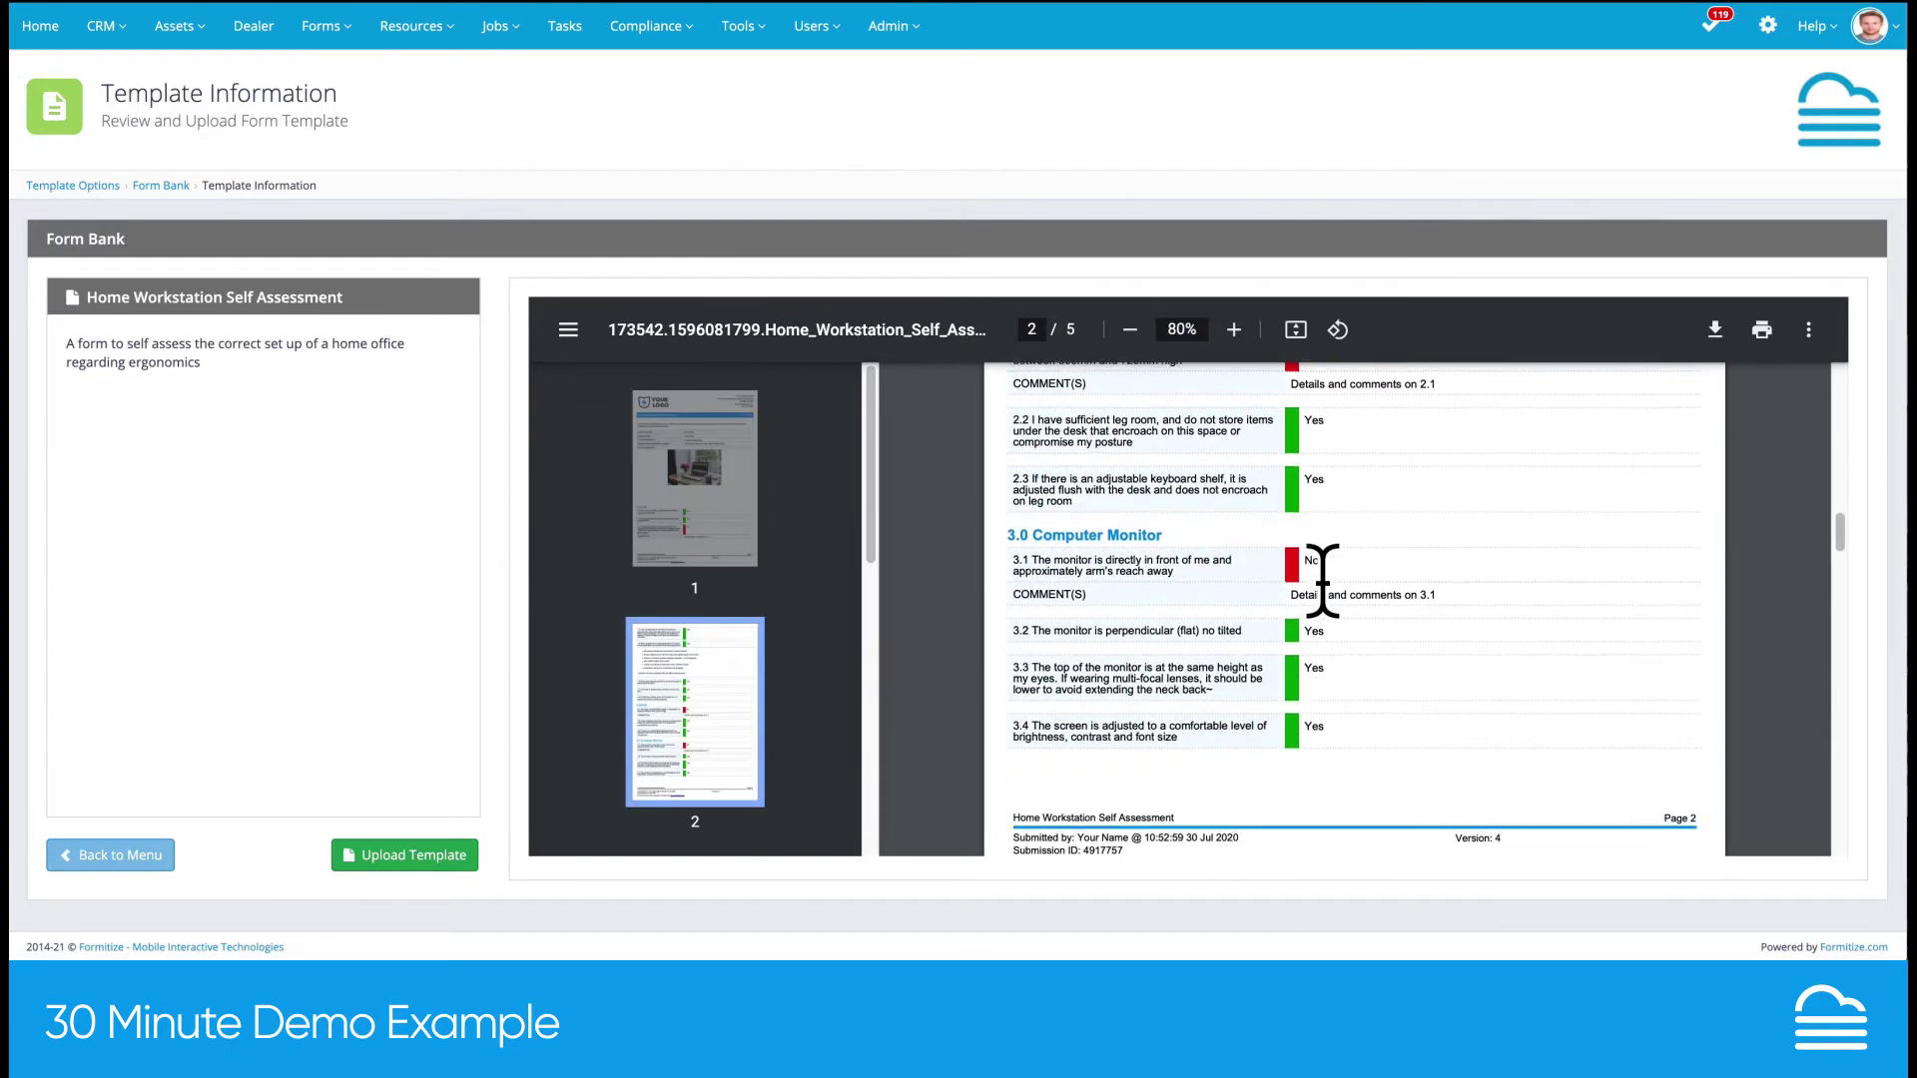
scroll(1323, 580, down, 10)
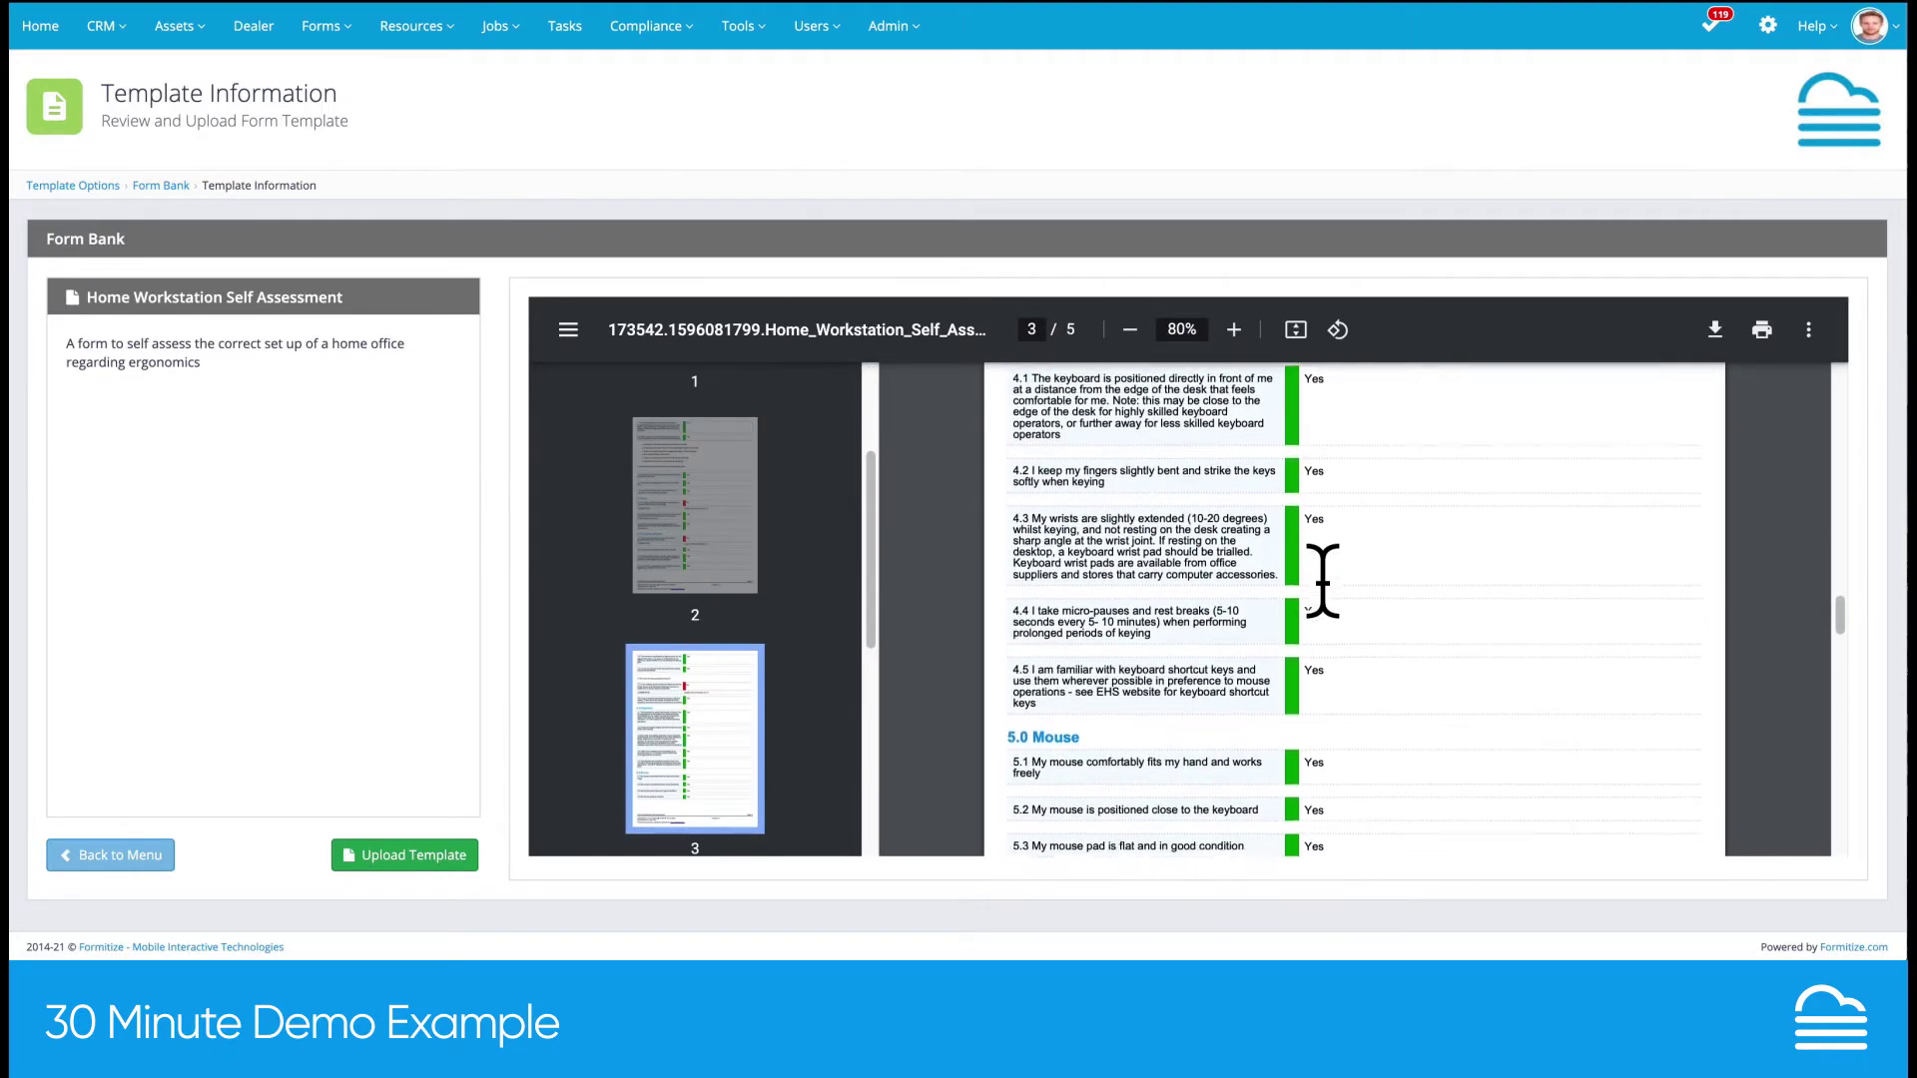
scroll(1322, 580, down, 10)
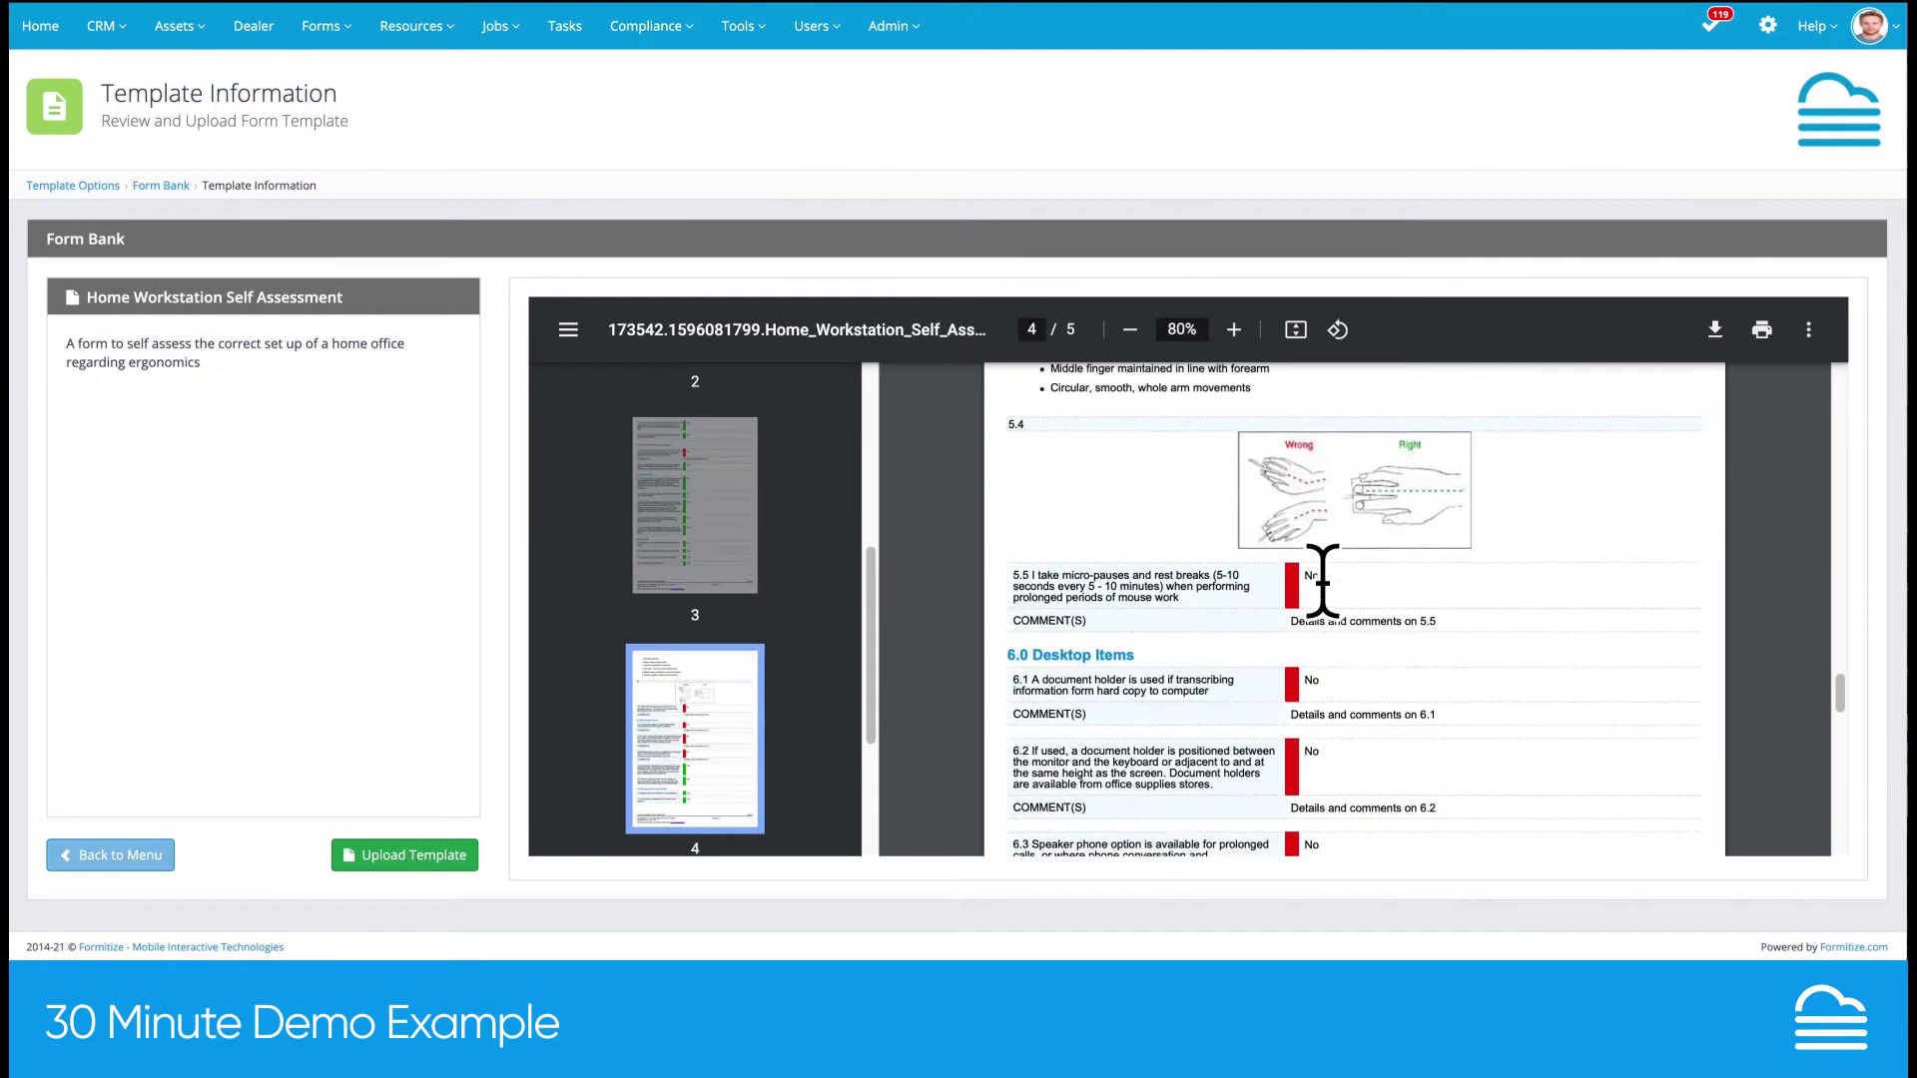
scroll(1322, 580, down, 10)
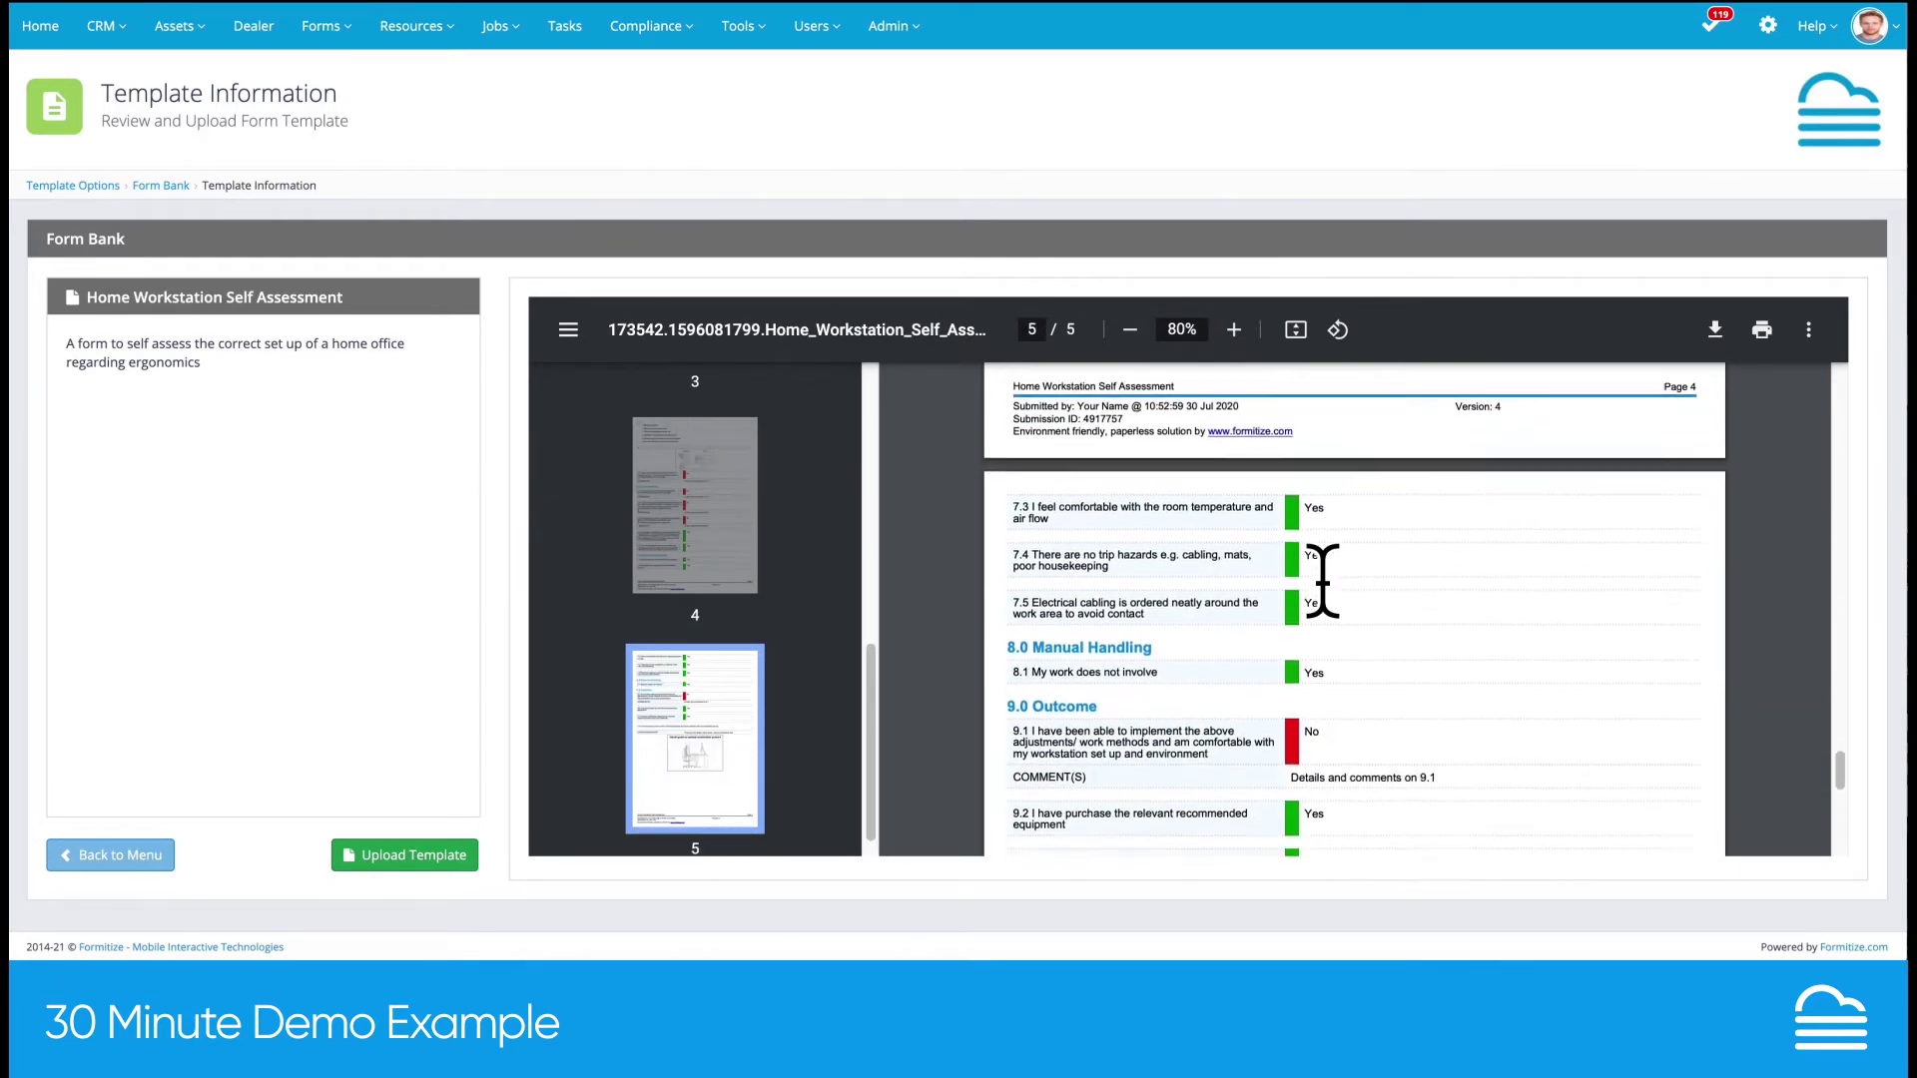
Upload the Home Workstation Self Assessment template from the Form Bank after checking its preview through to the final page
scroll(1323, 580, down, 5)
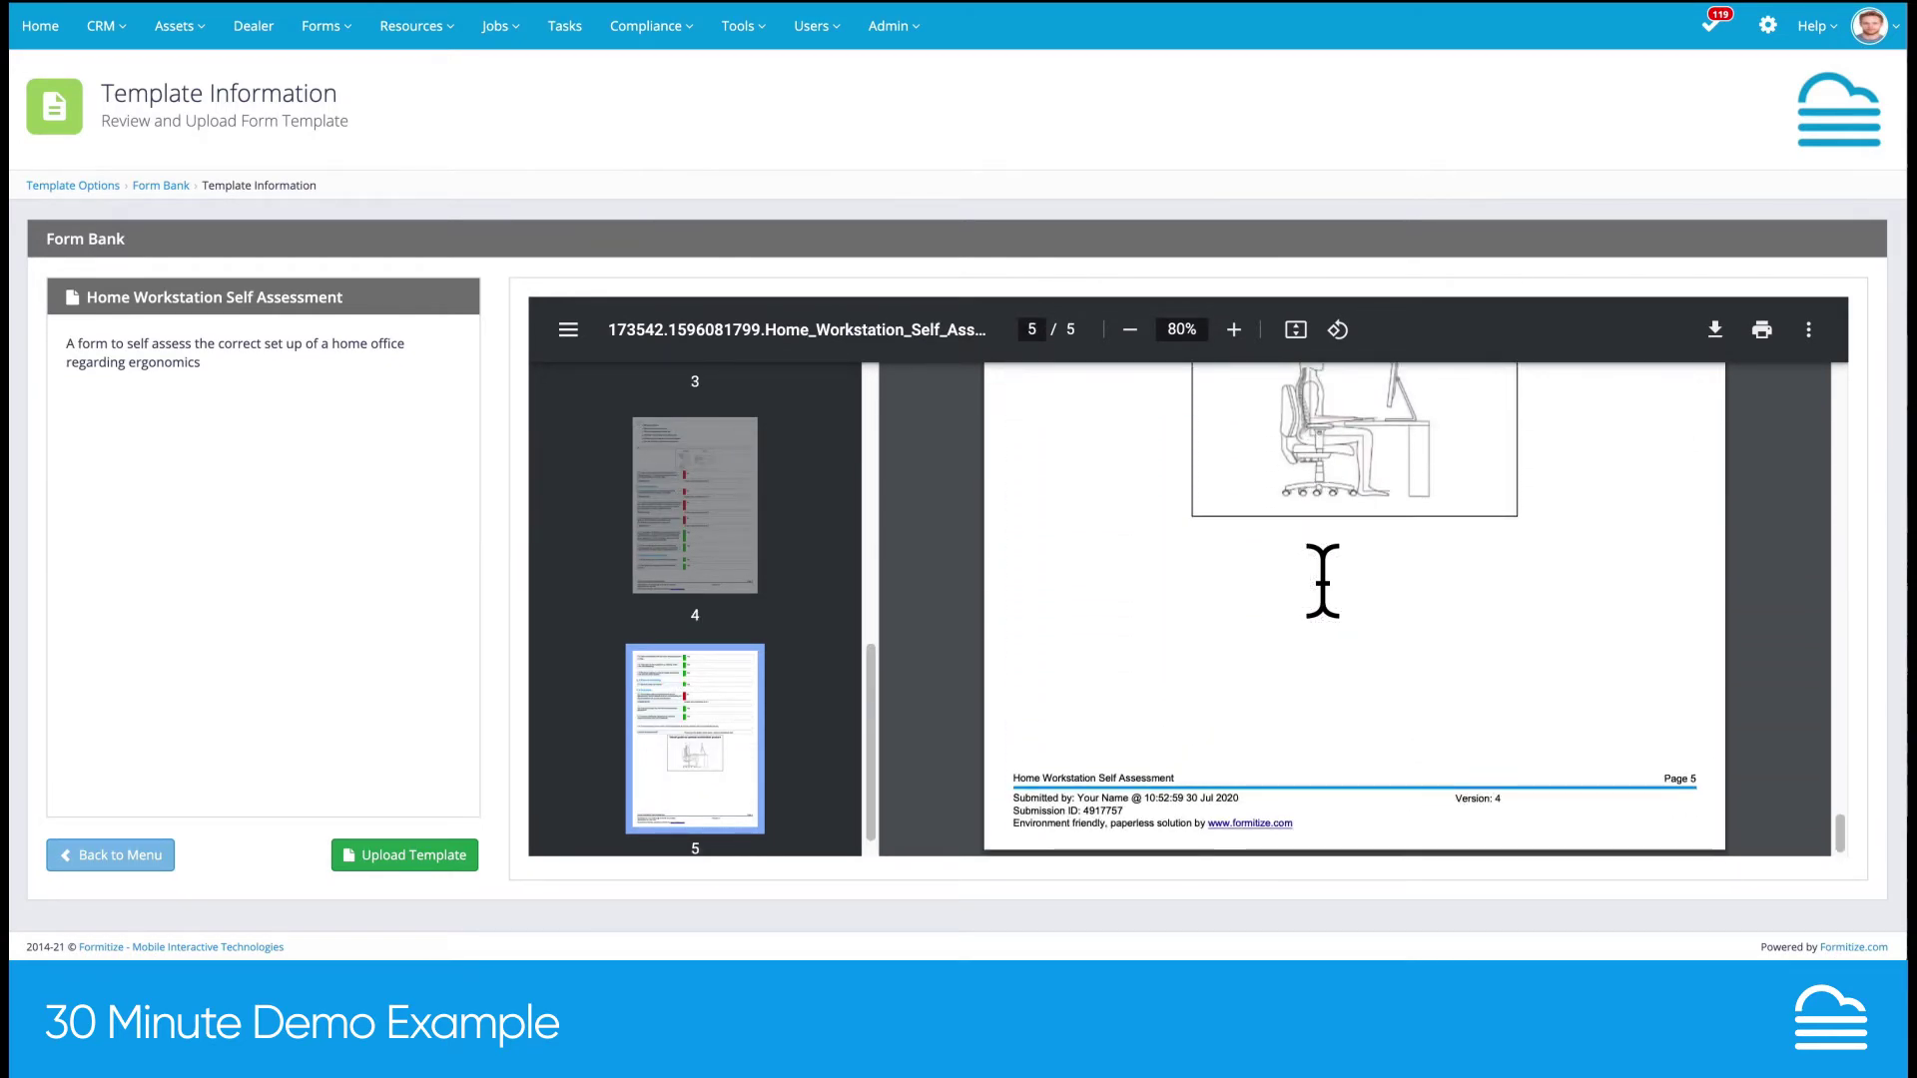
scroll(1322, 580, up, 20)
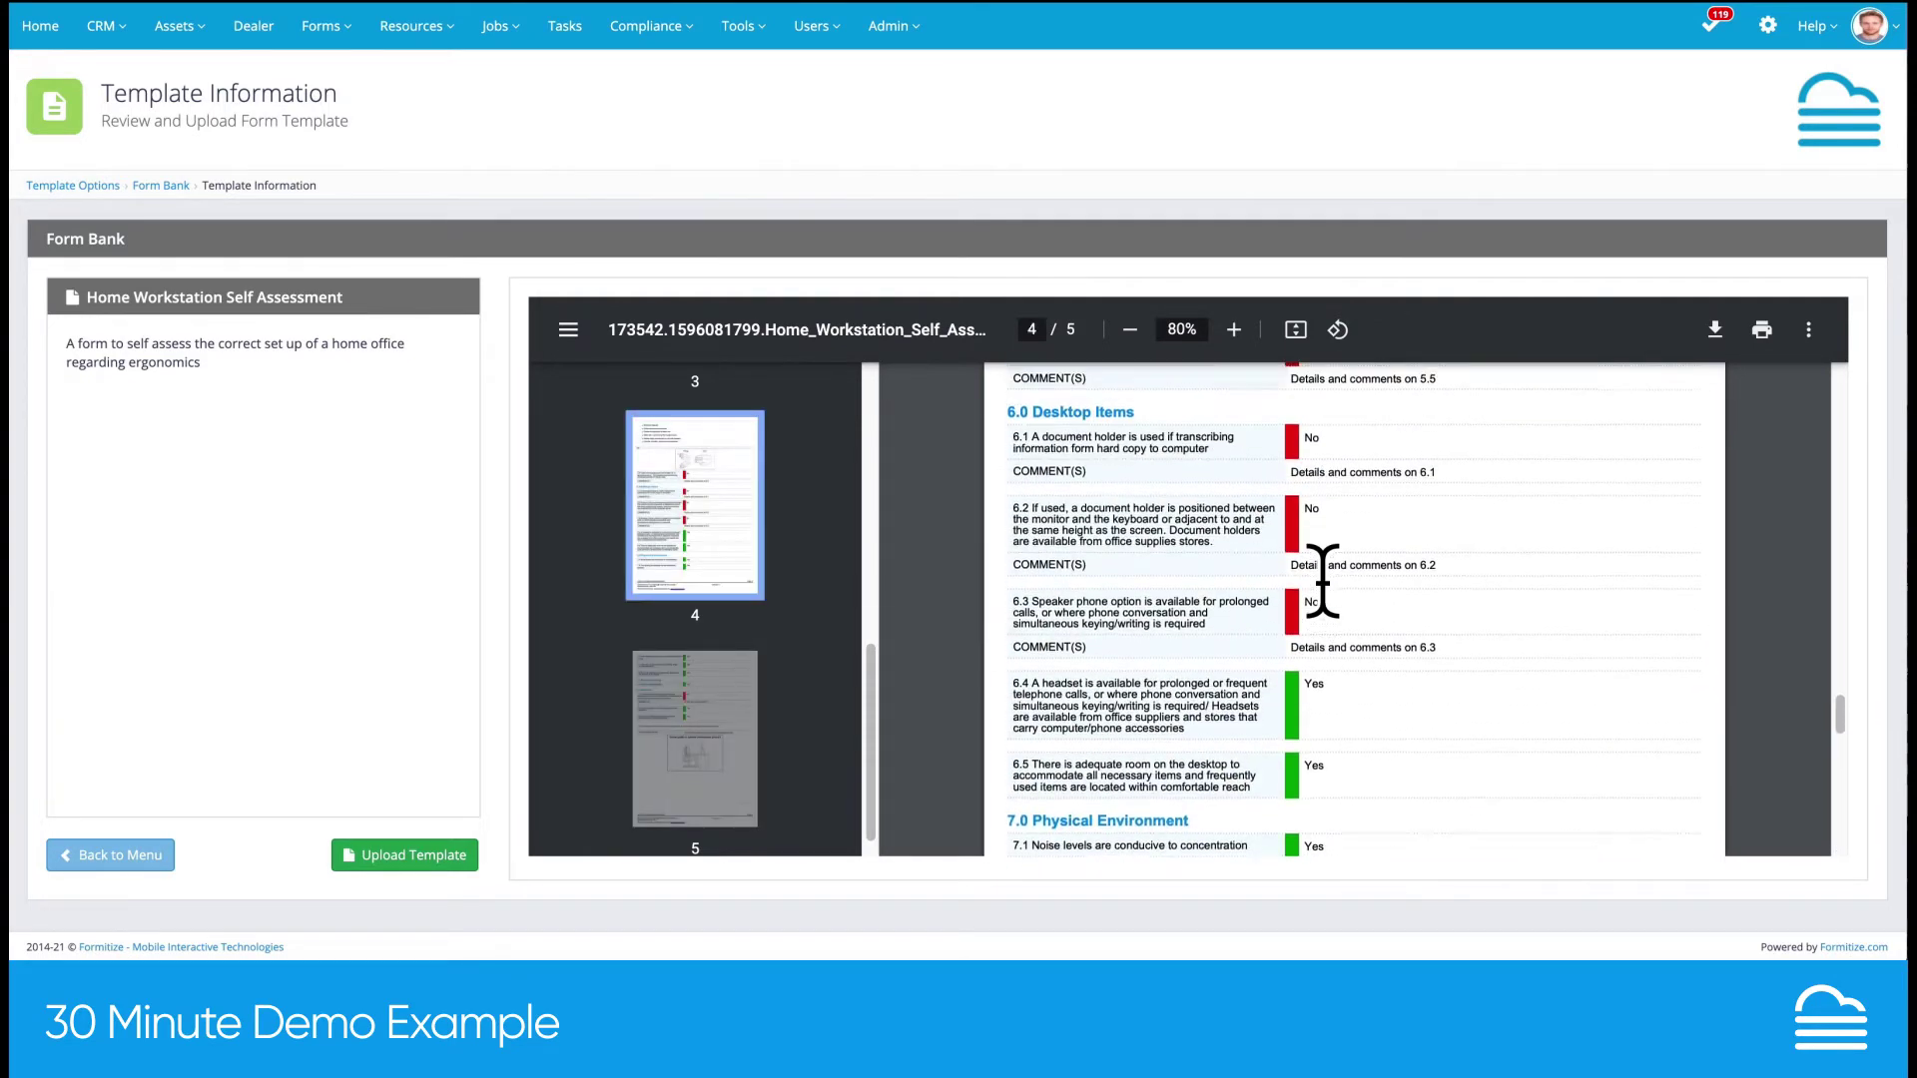
scroll(1323, 580, up, 20)
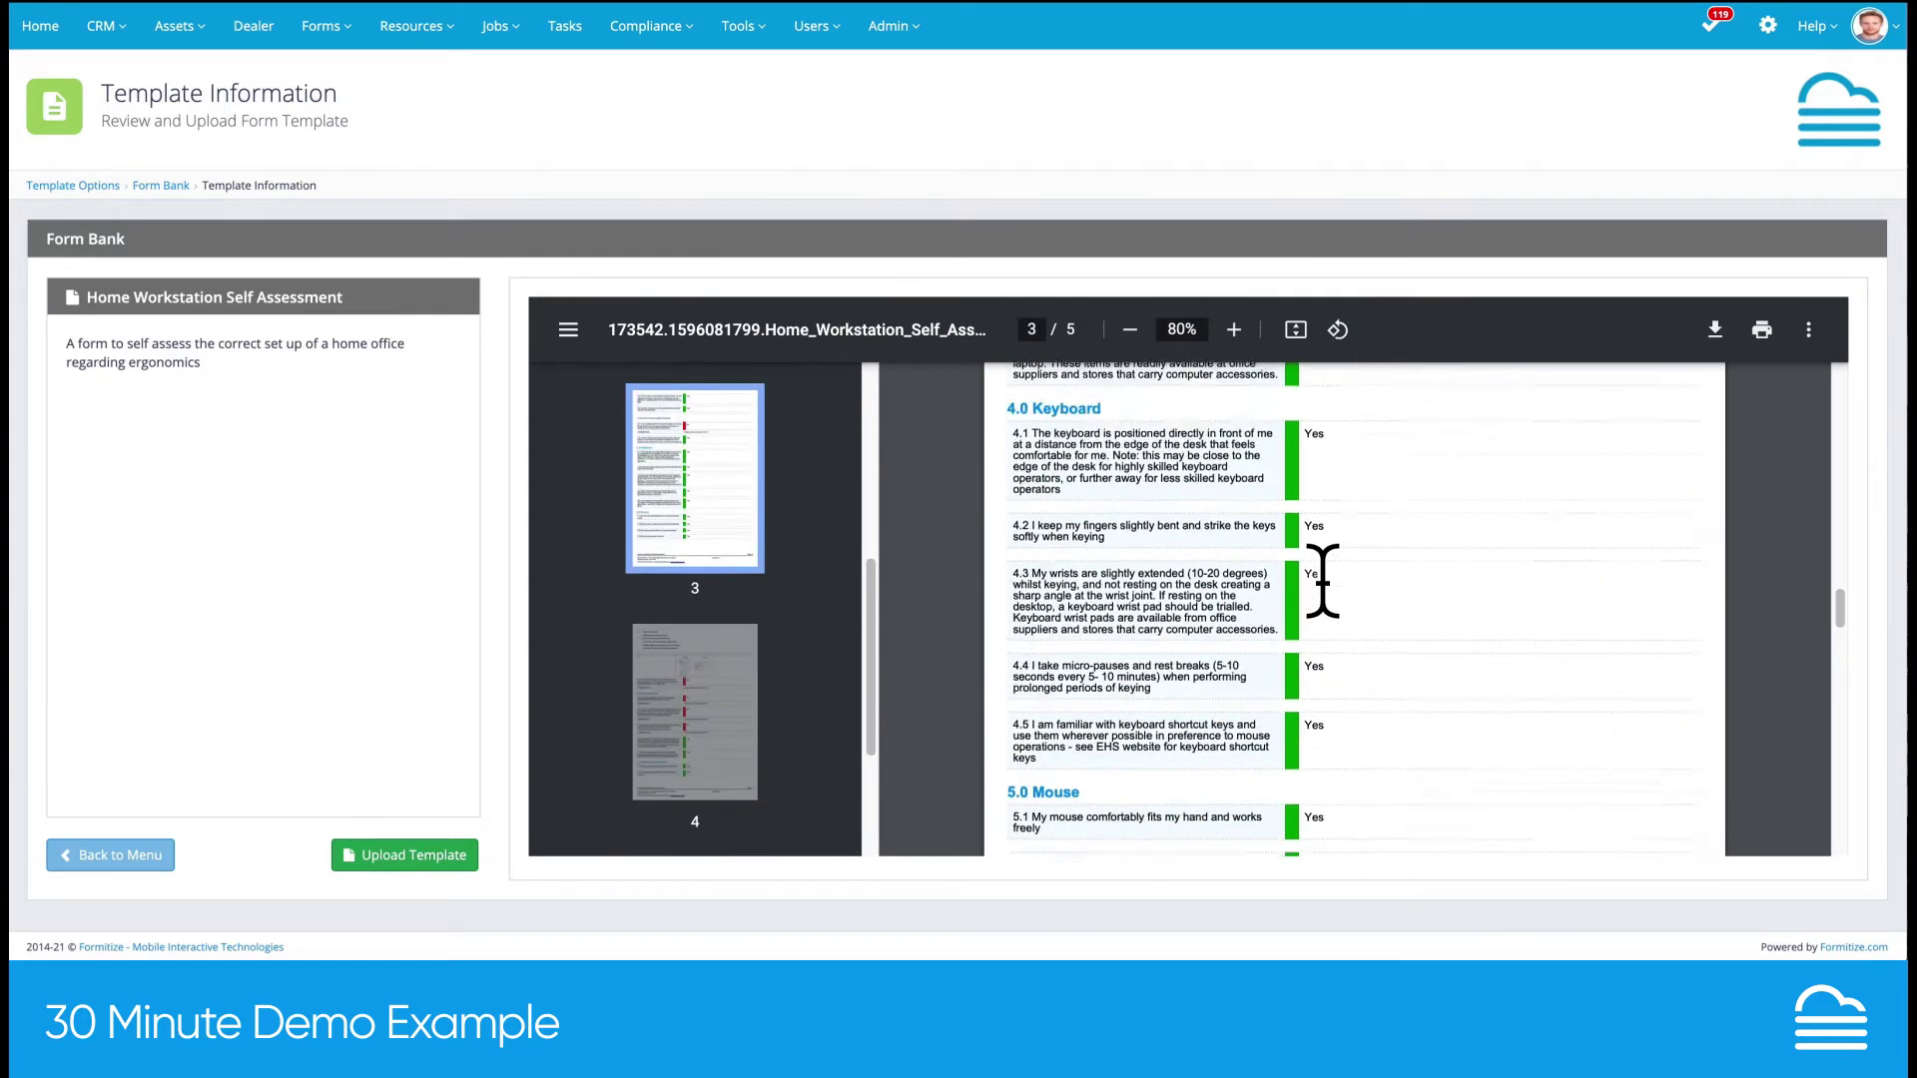
scroll(1322, 580, up, 20)
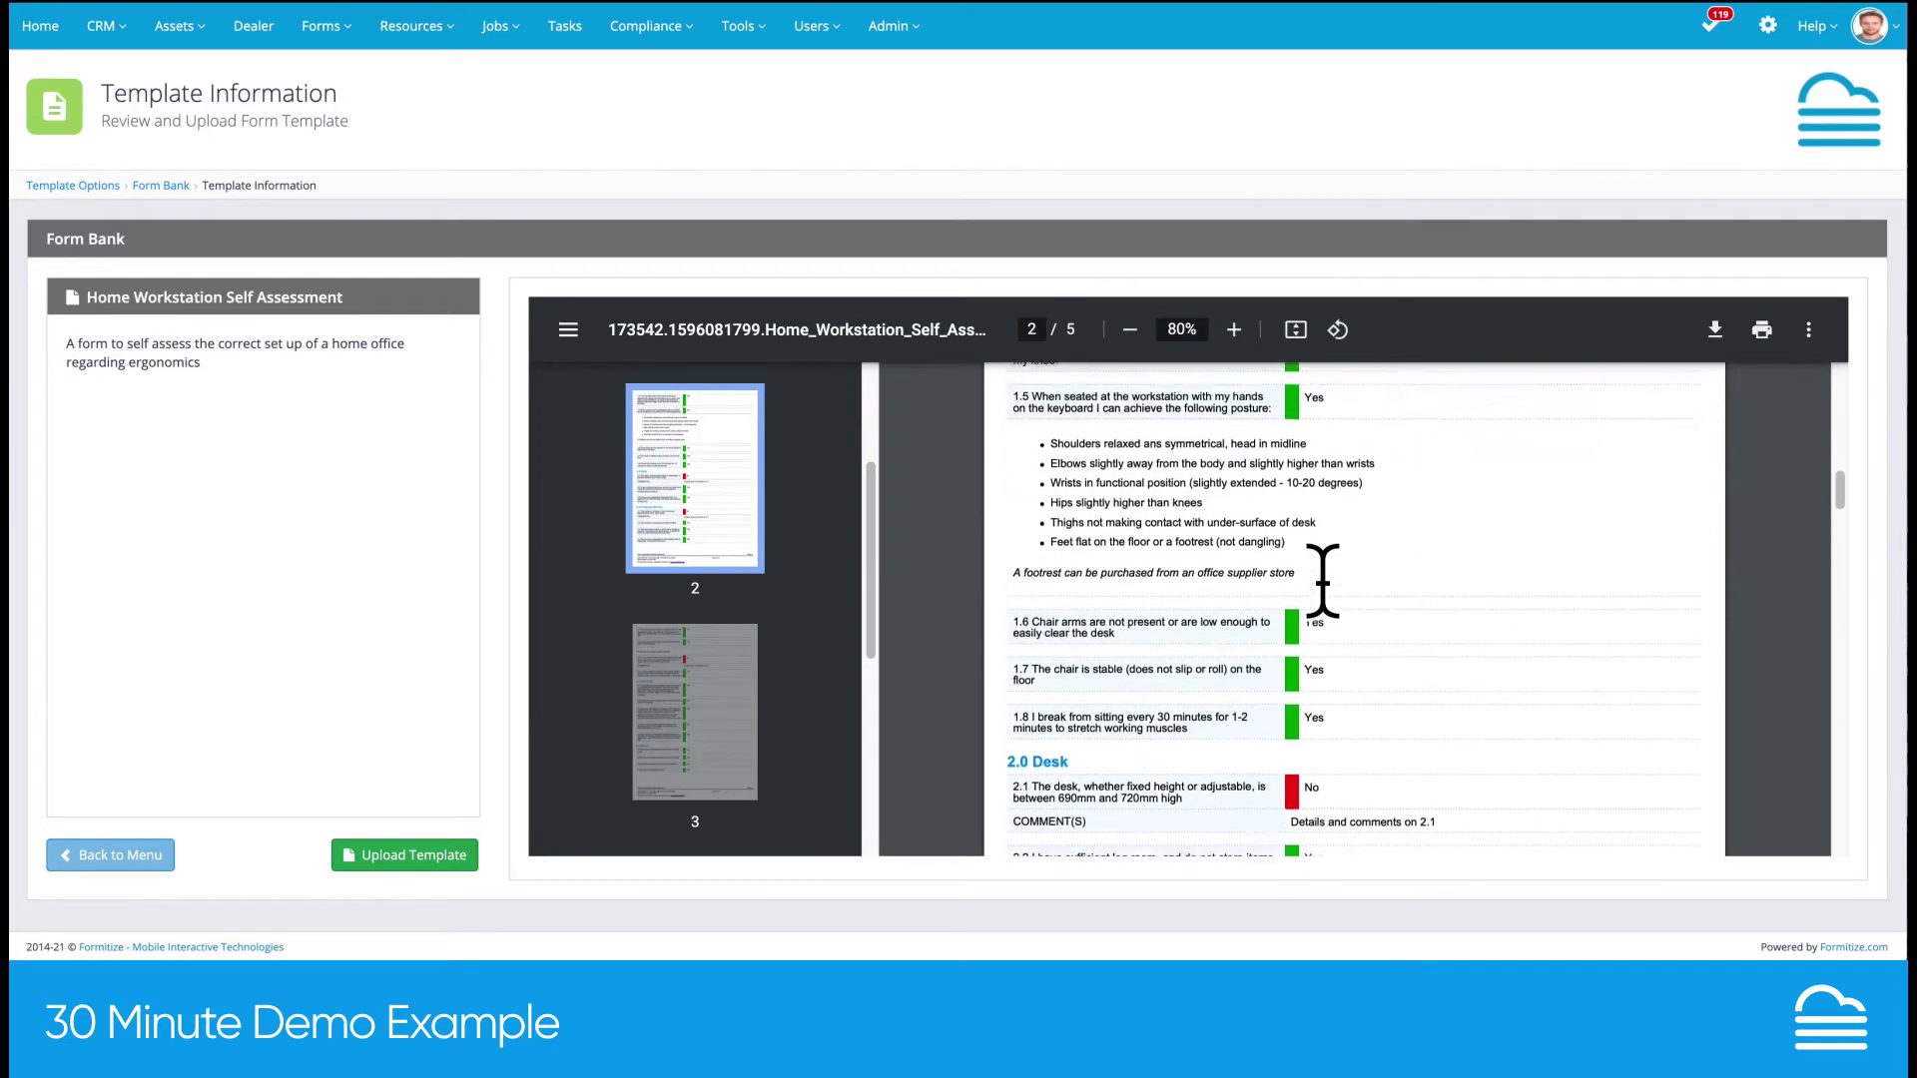
scroll(1323, 580, up, 20)
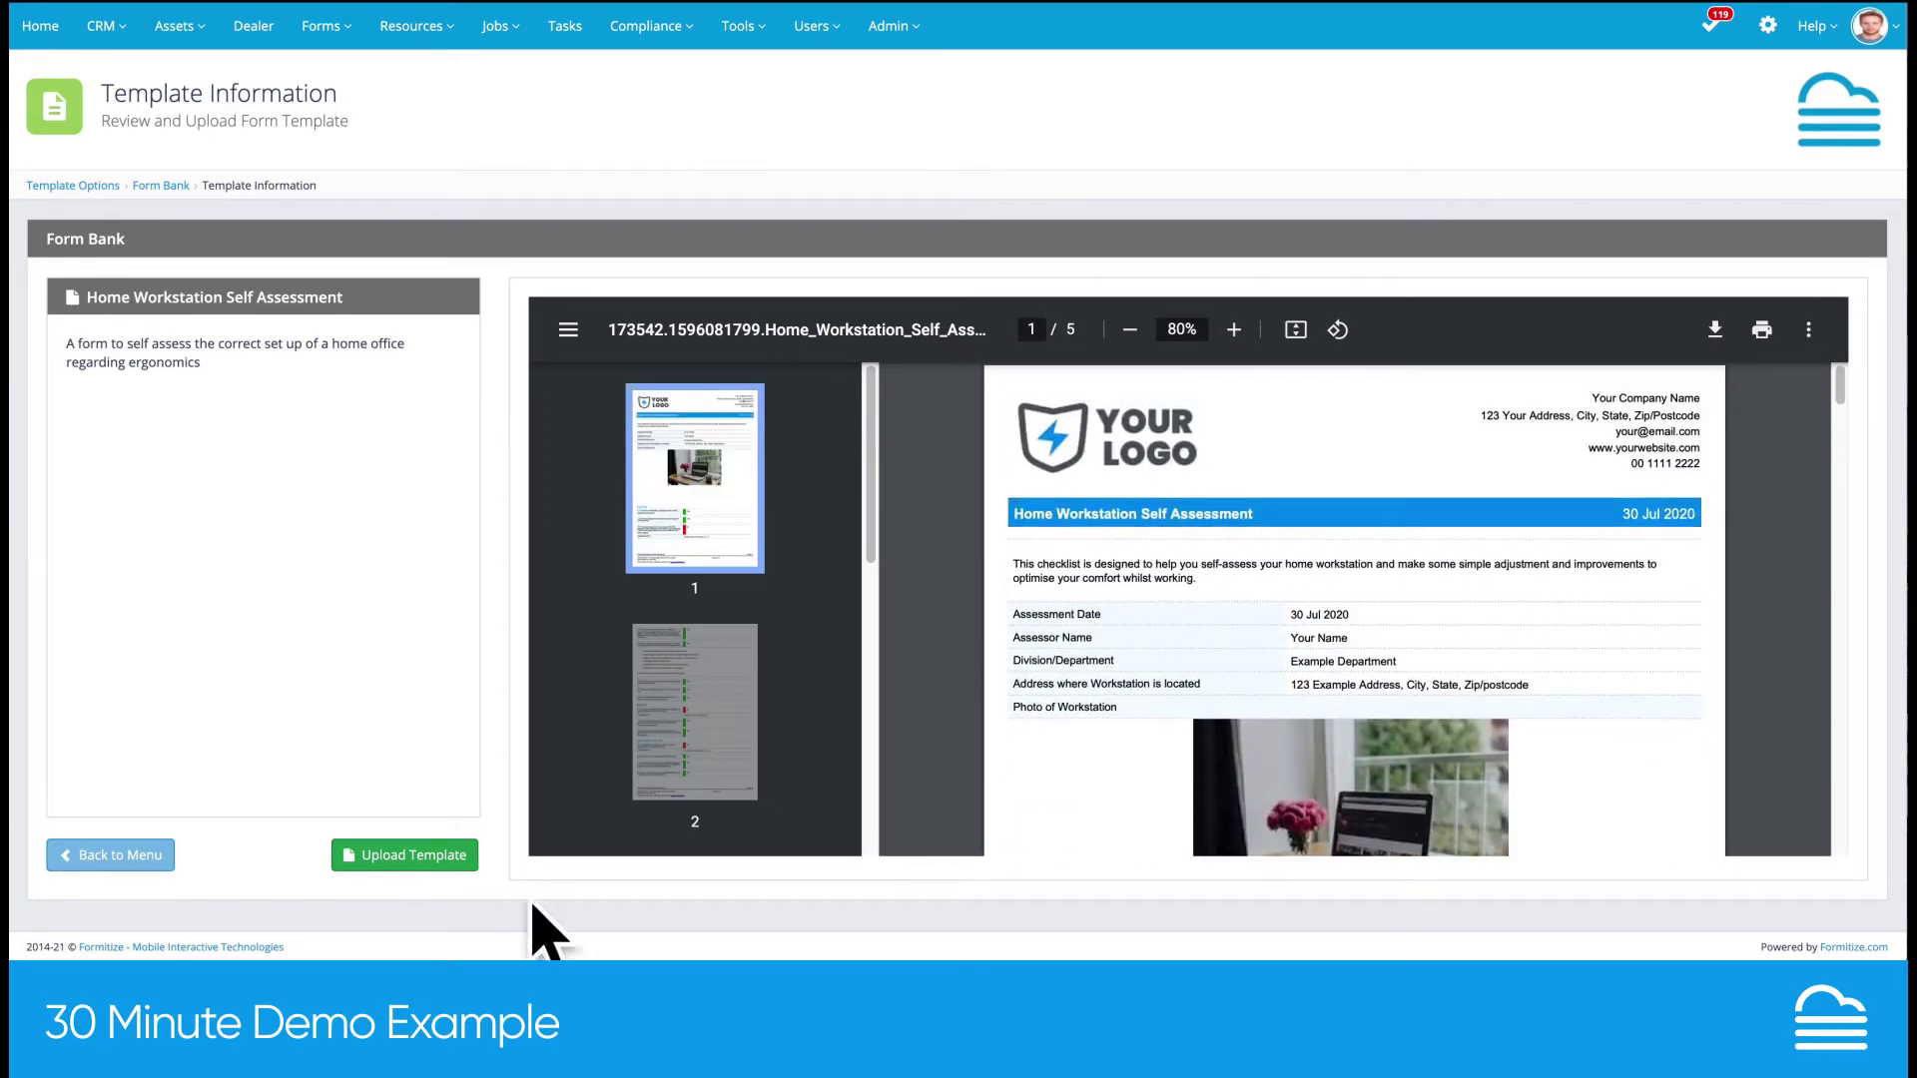
click(417, 860)
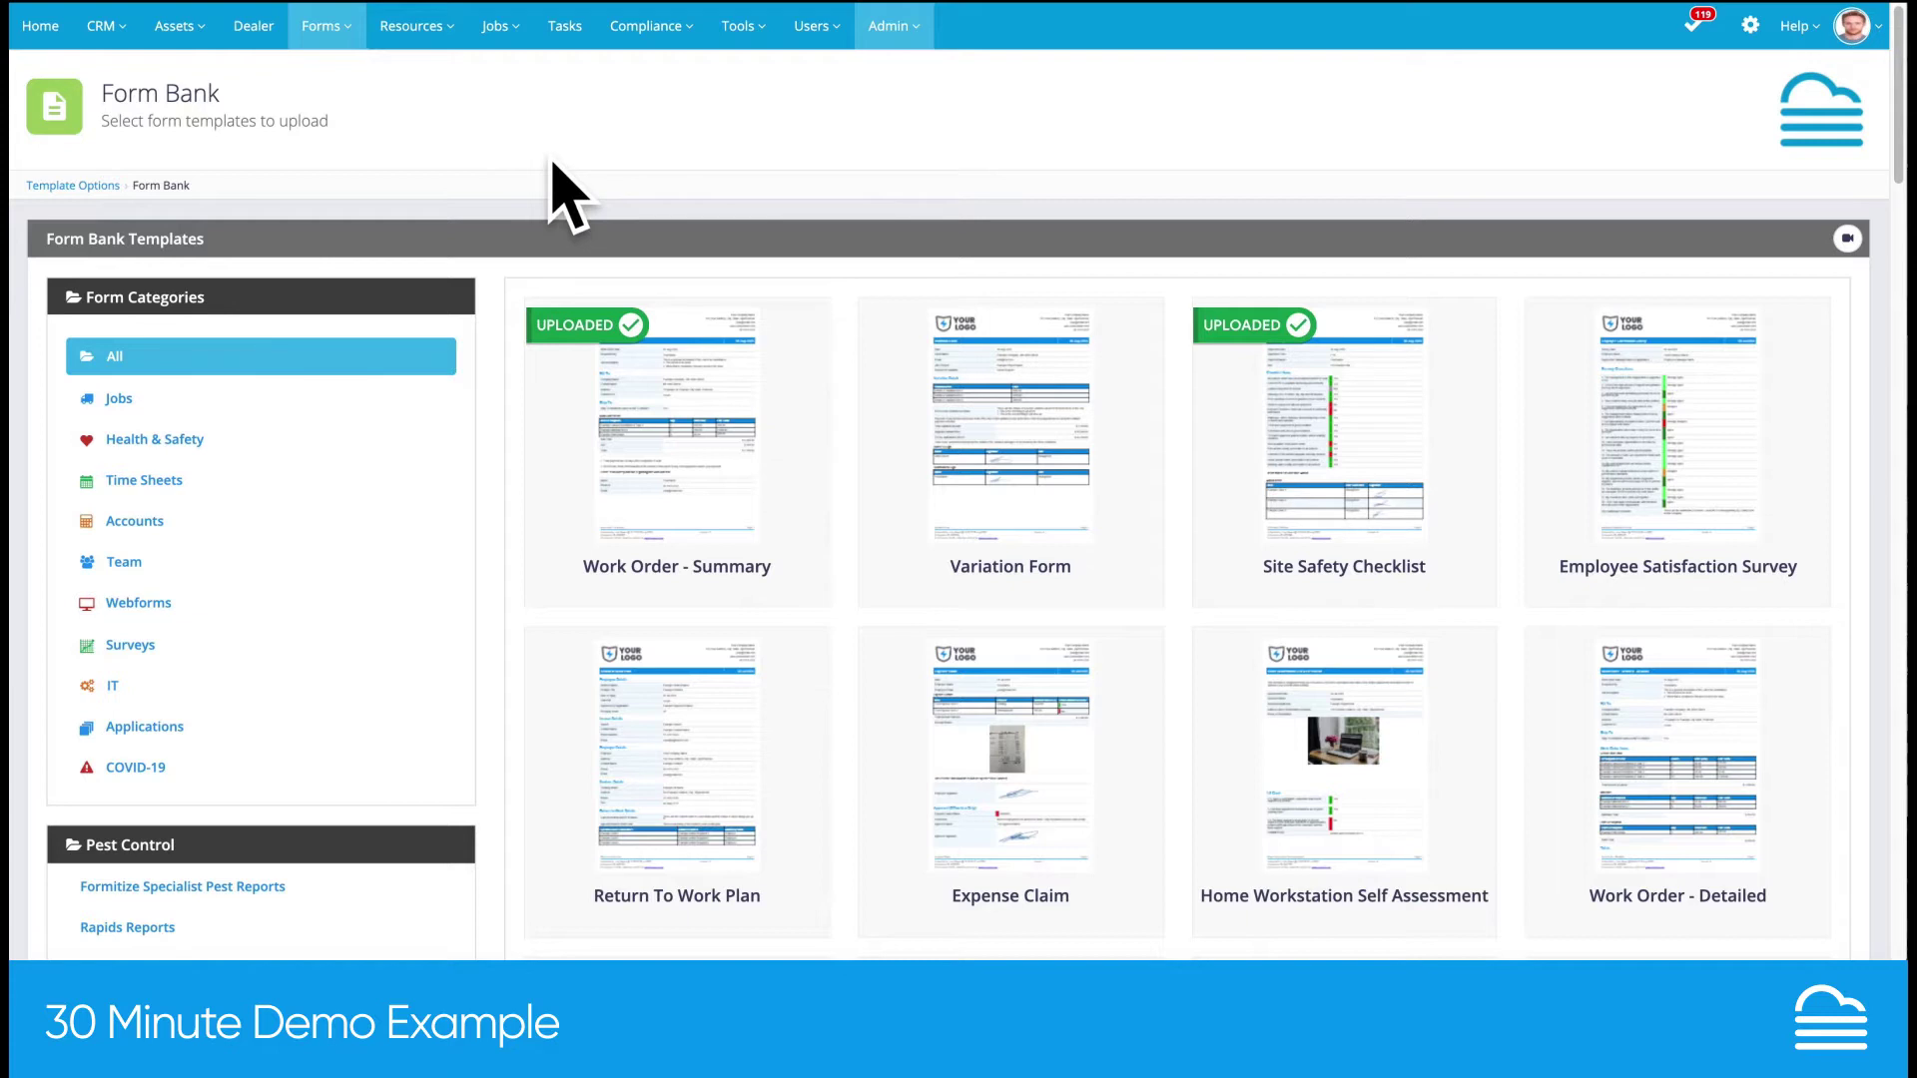
Open the Home Workstation Self Assessment form for editing from the form template list and review its details and group permissions
click(317, 29)
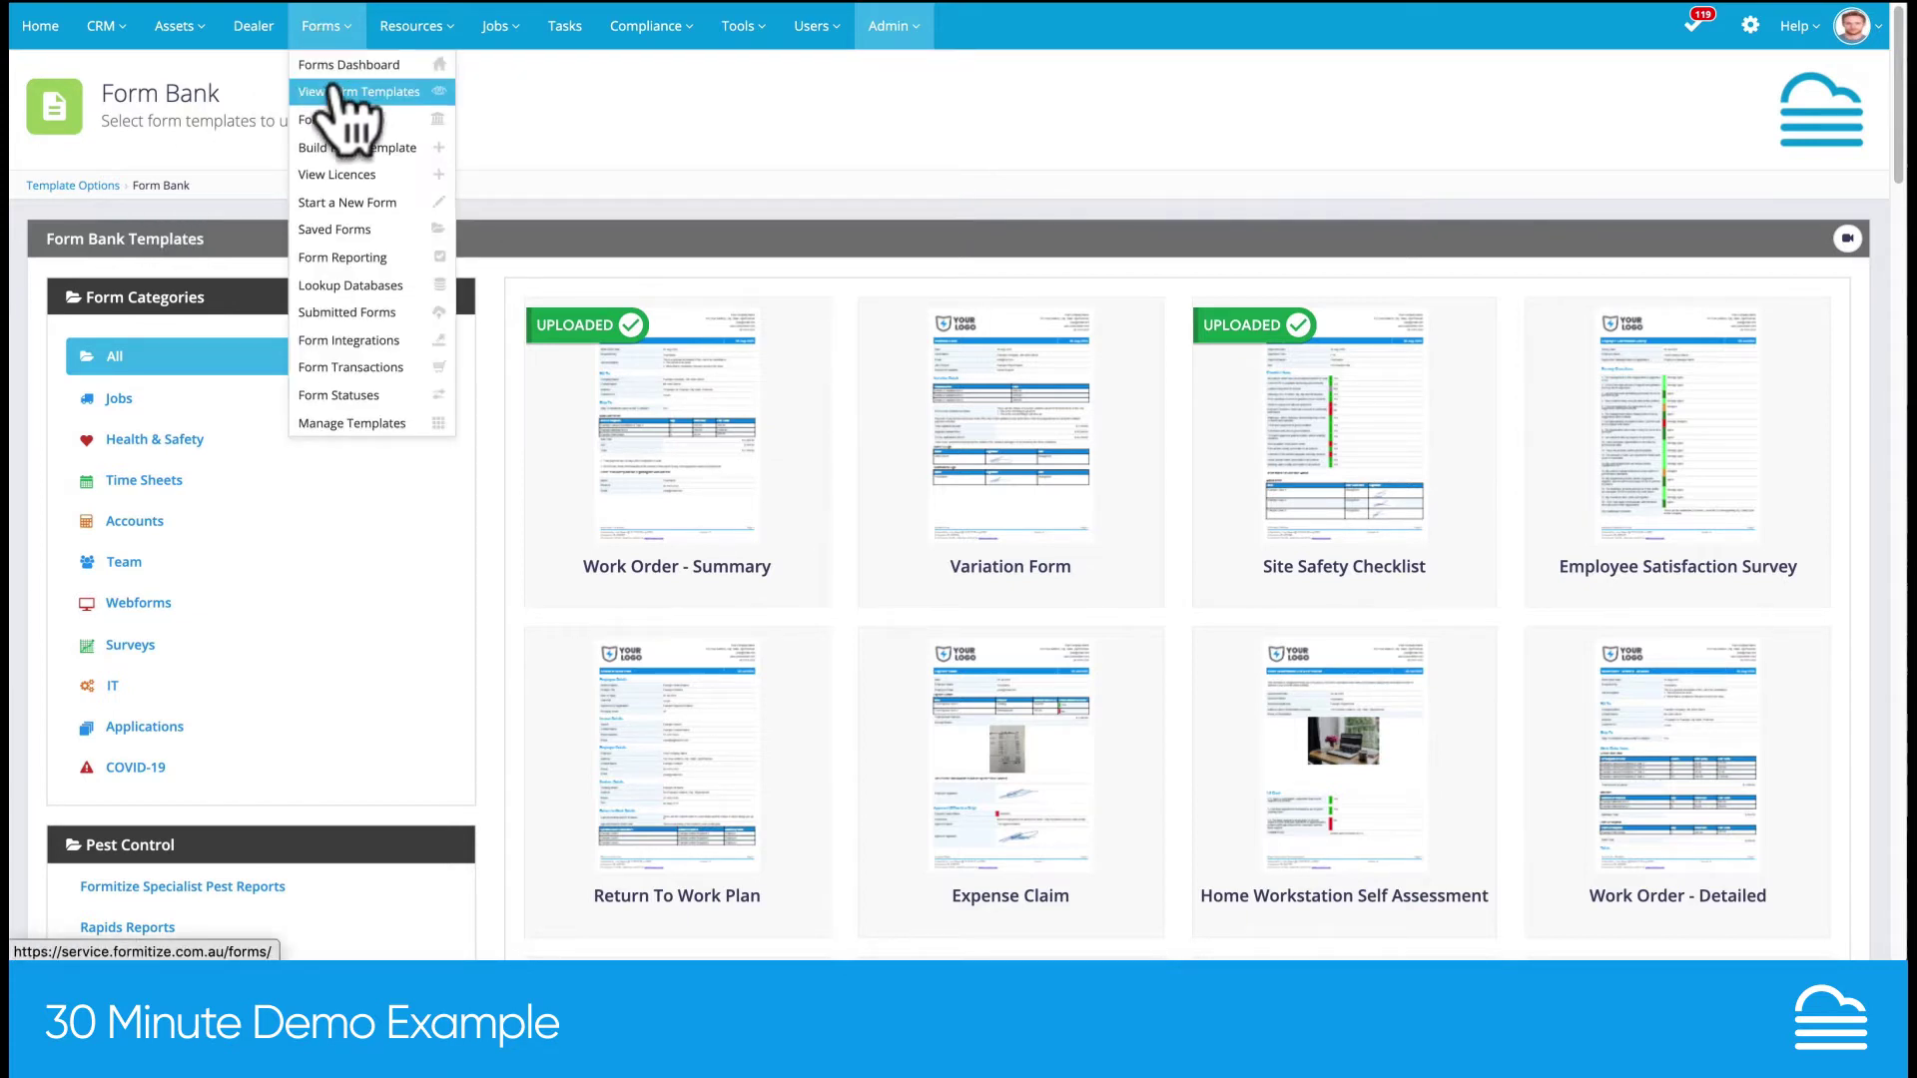
click(342, 92)
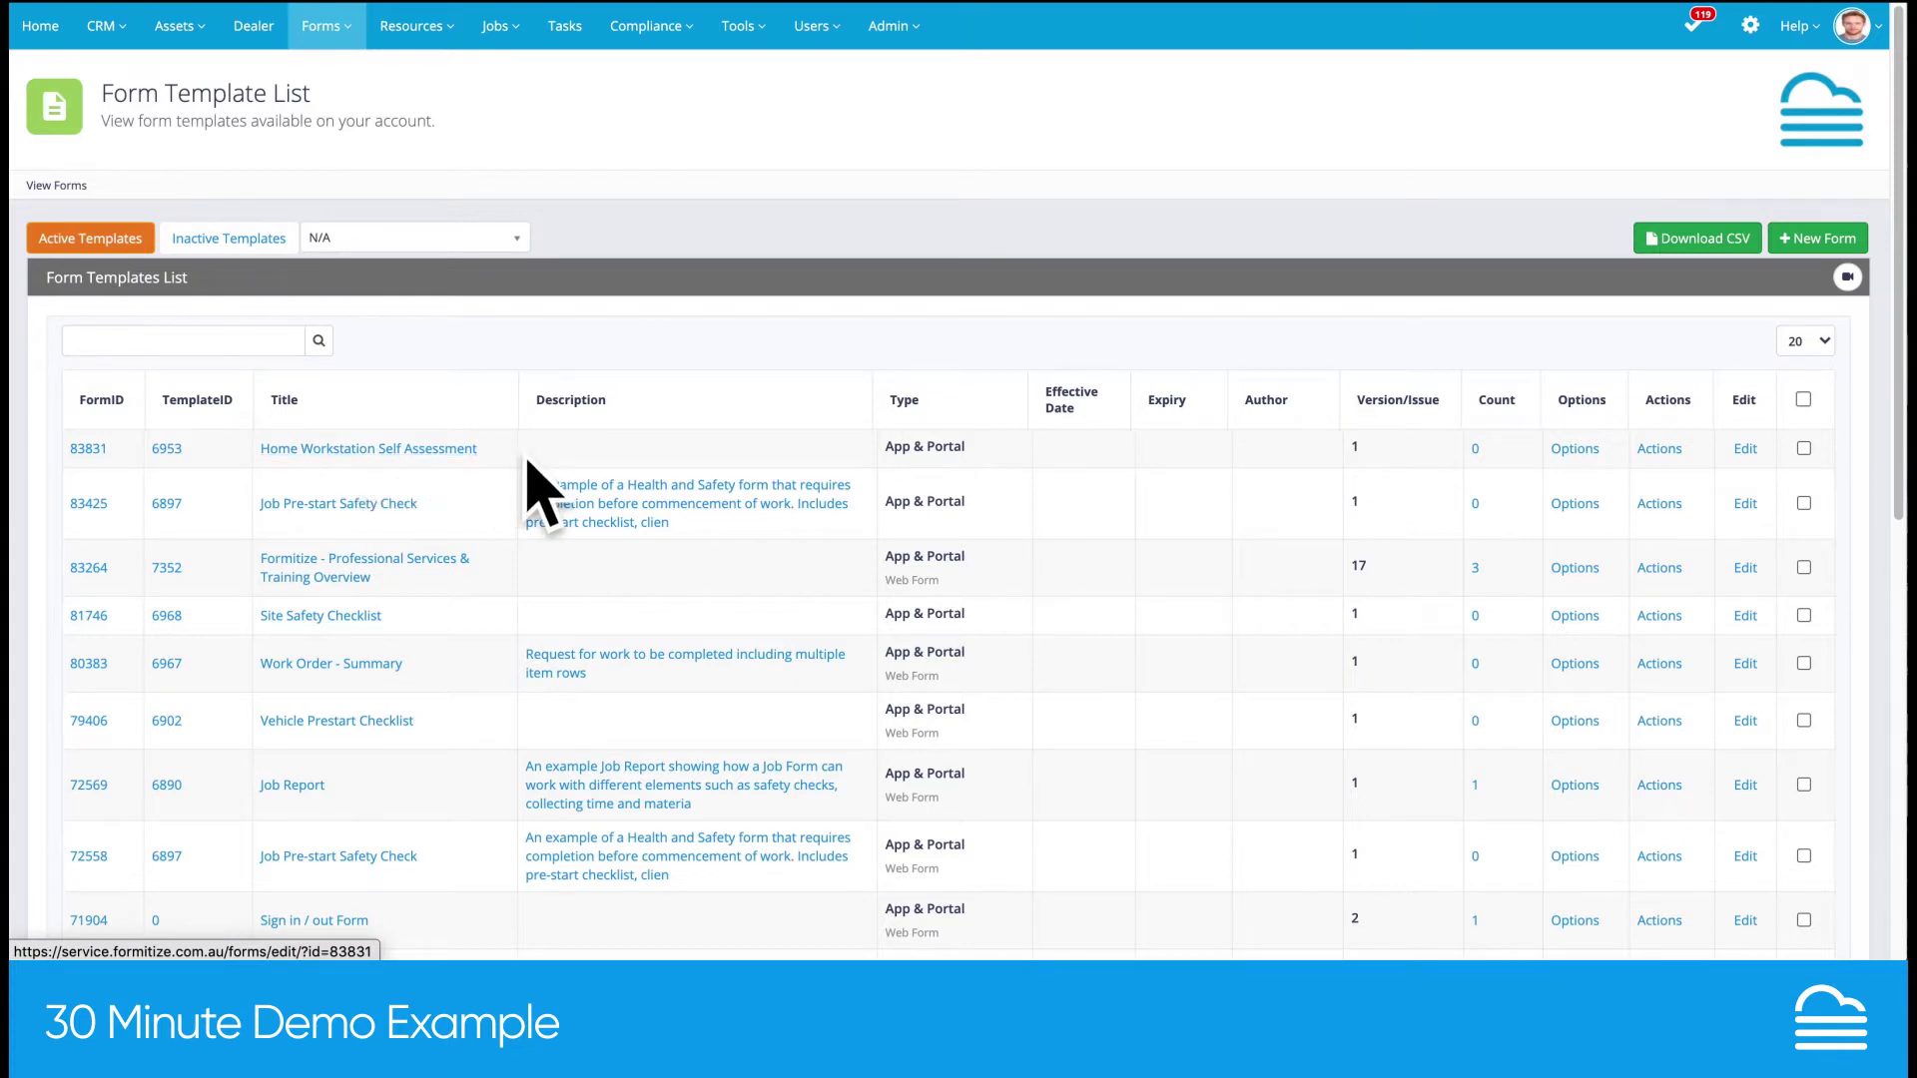
click(1745, 450)
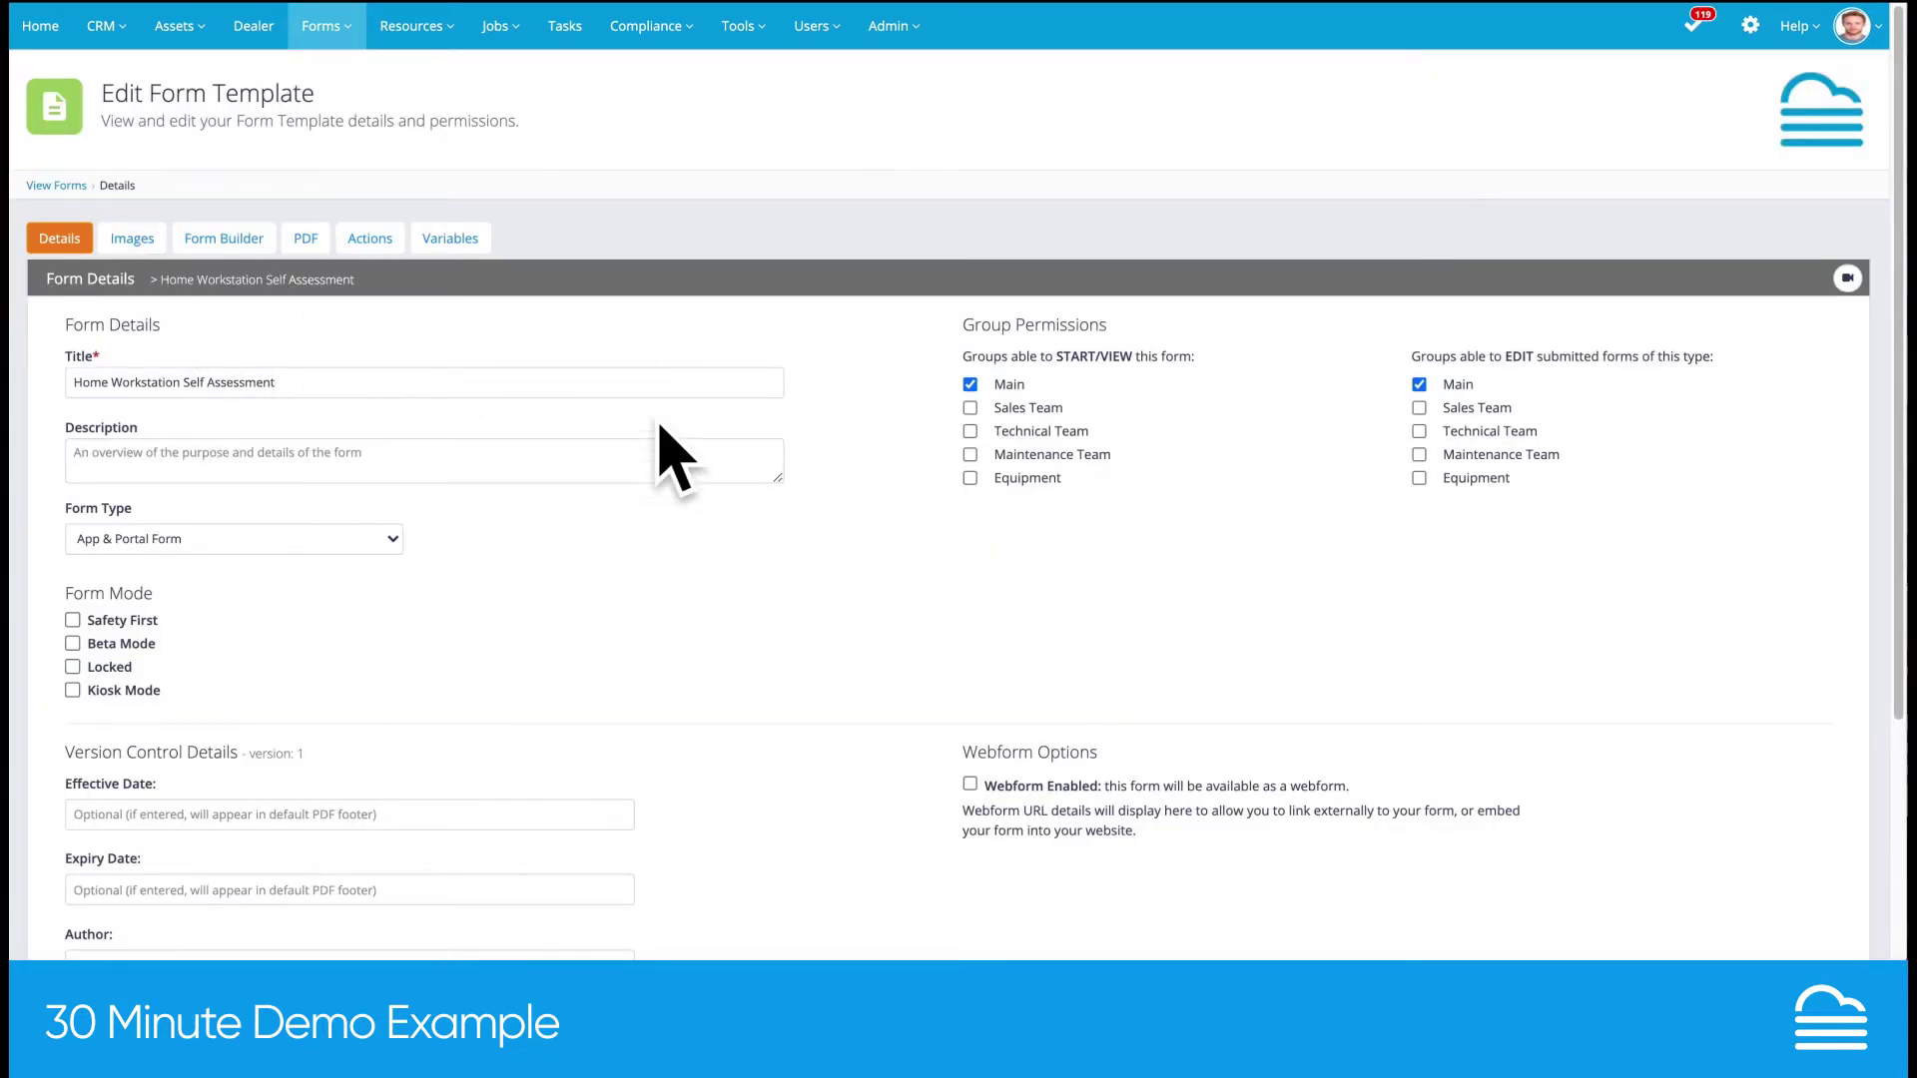
scroll(720, 547, down, 1)
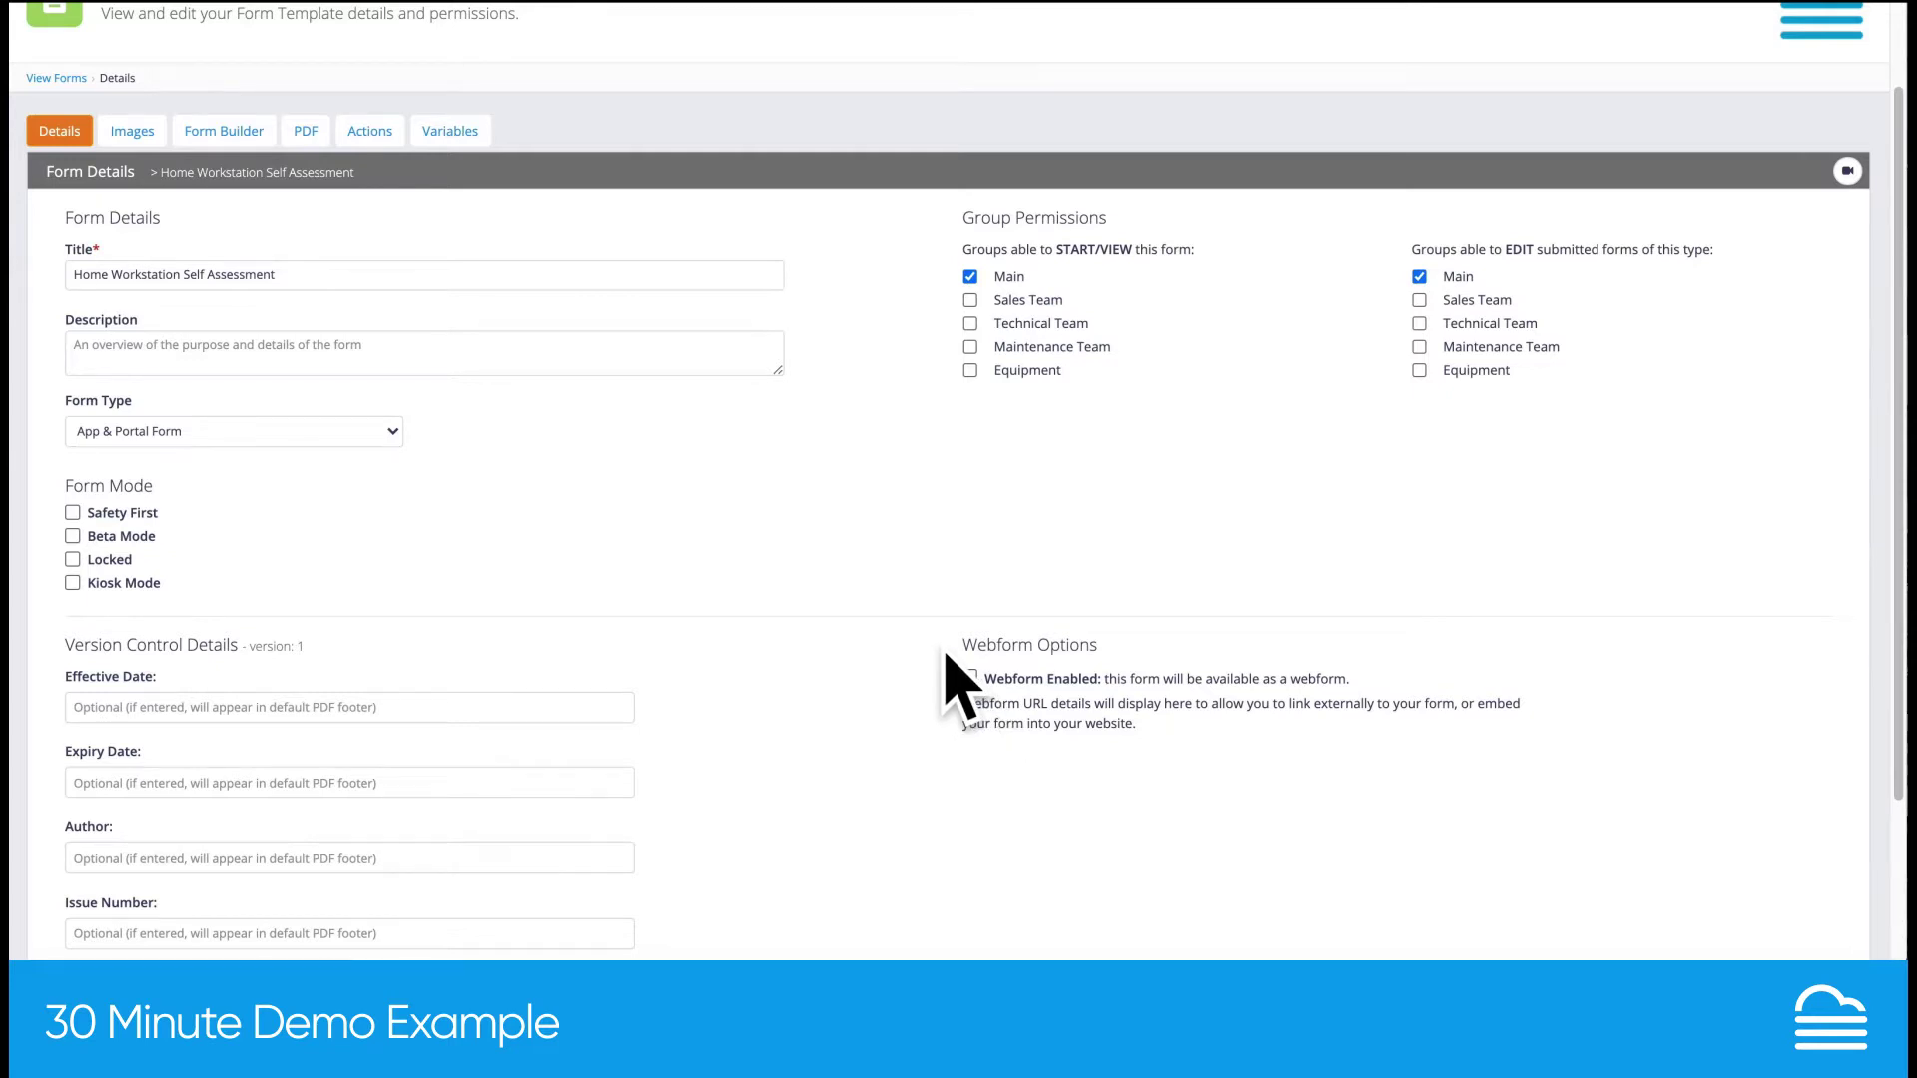
scroll(953, 686, up, 1)
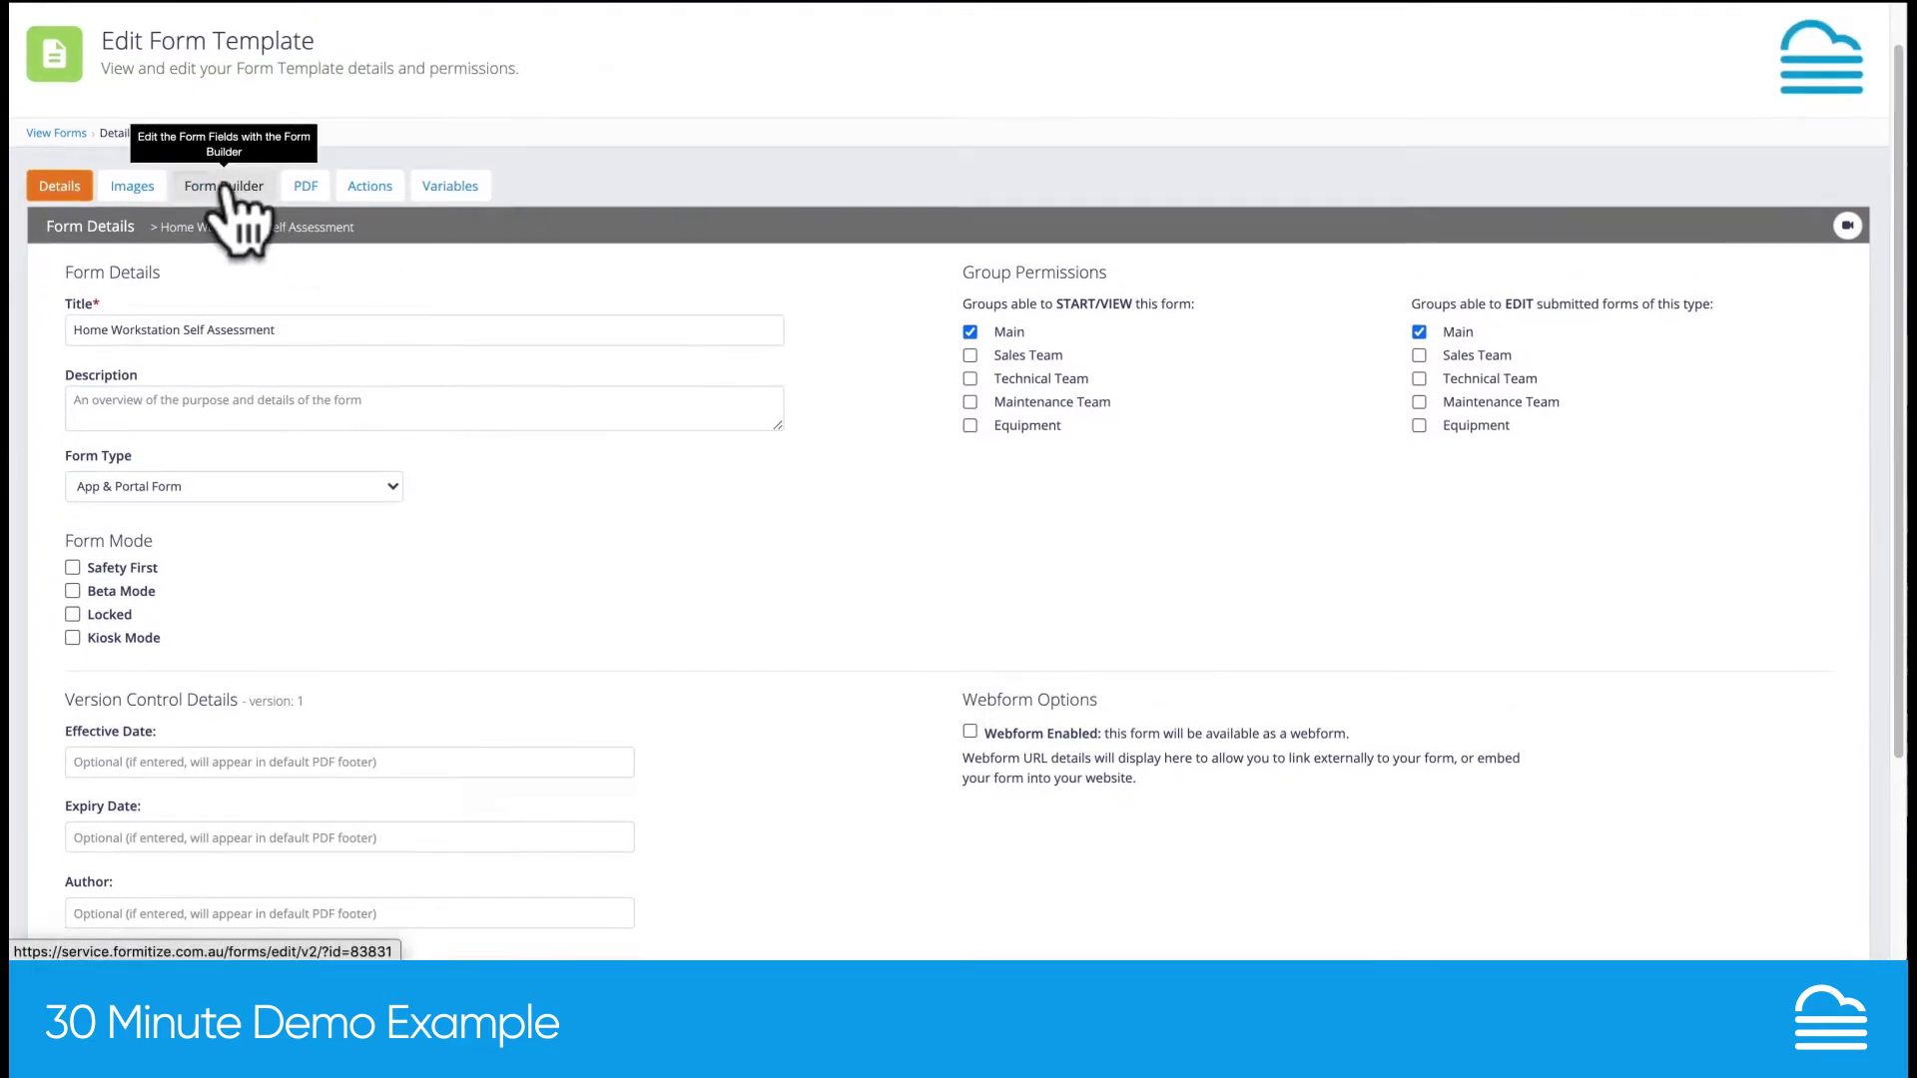
Open the form in the Form Builder and examine the toolbox's Entry Fields, Multiple Choice and Advanced field types
click(226, 187)
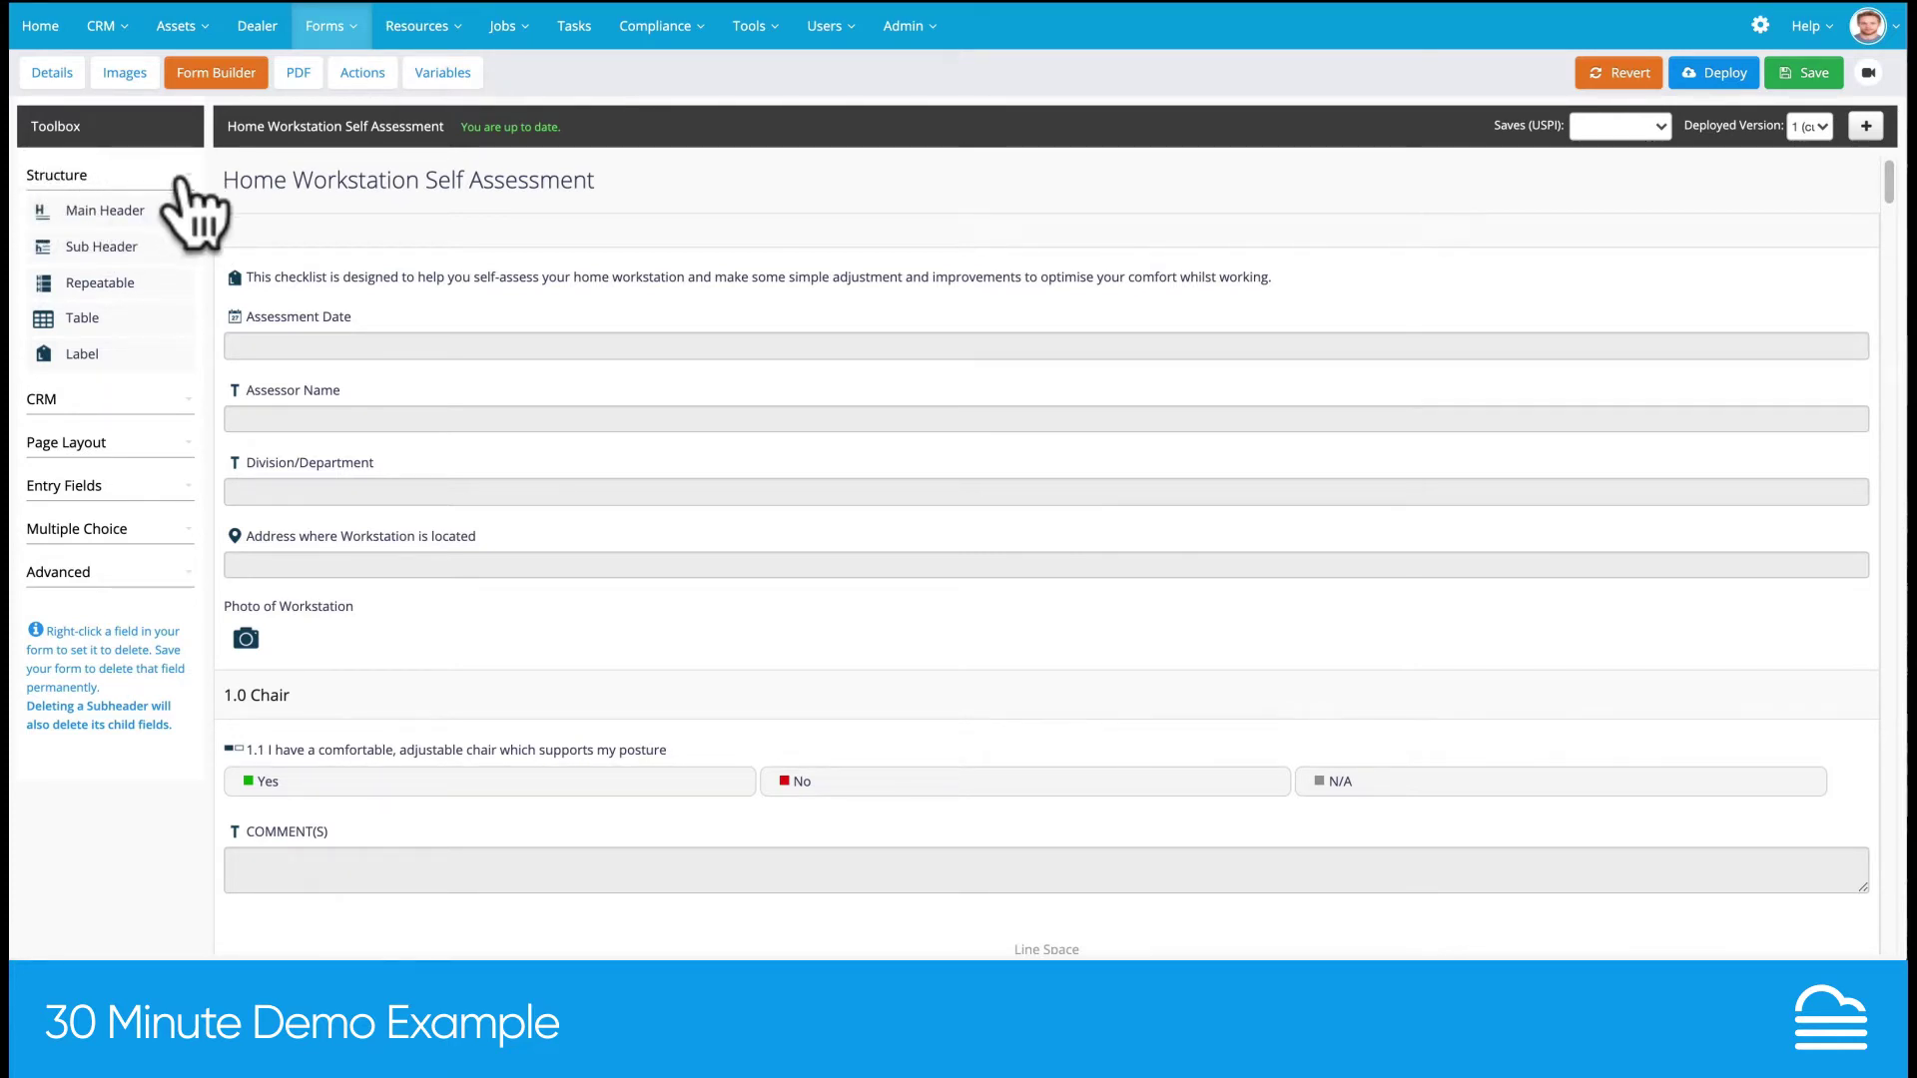
click(154, 489)
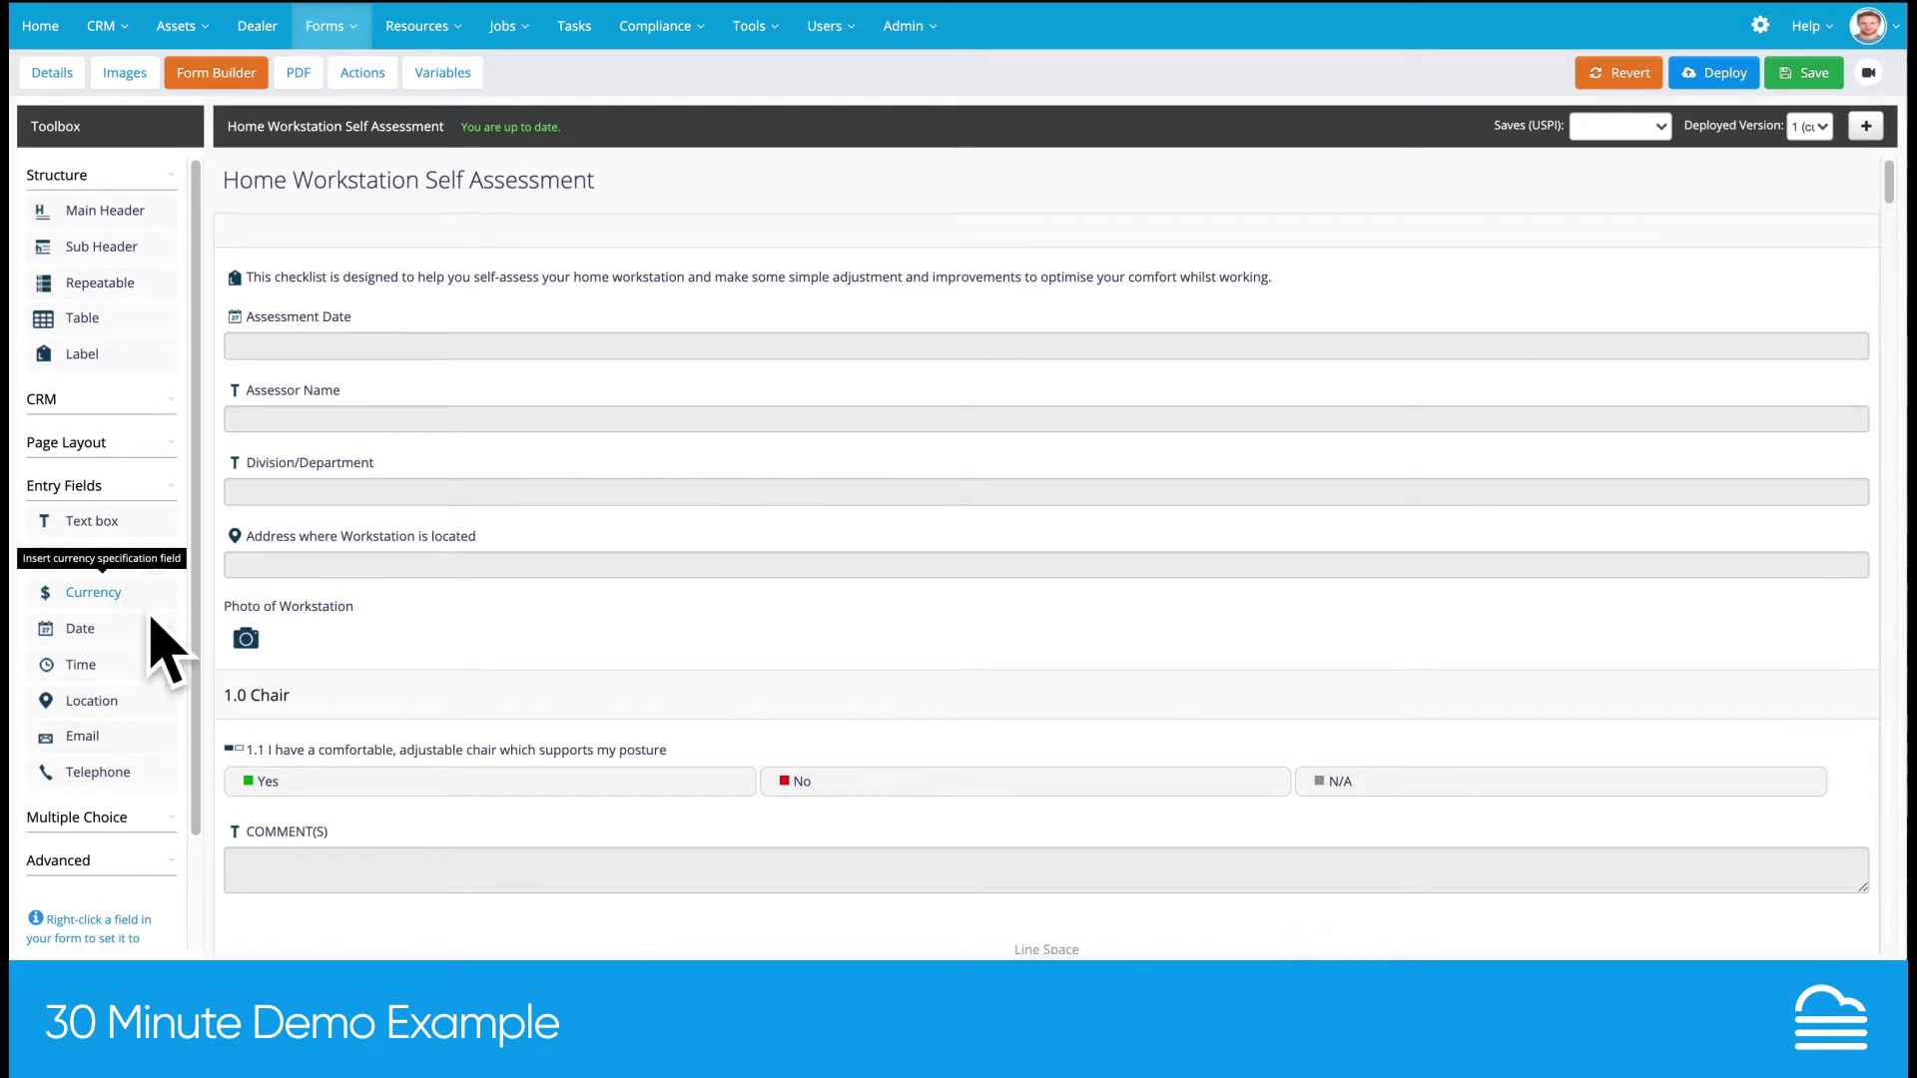
scroll(170, 603, down, 3)
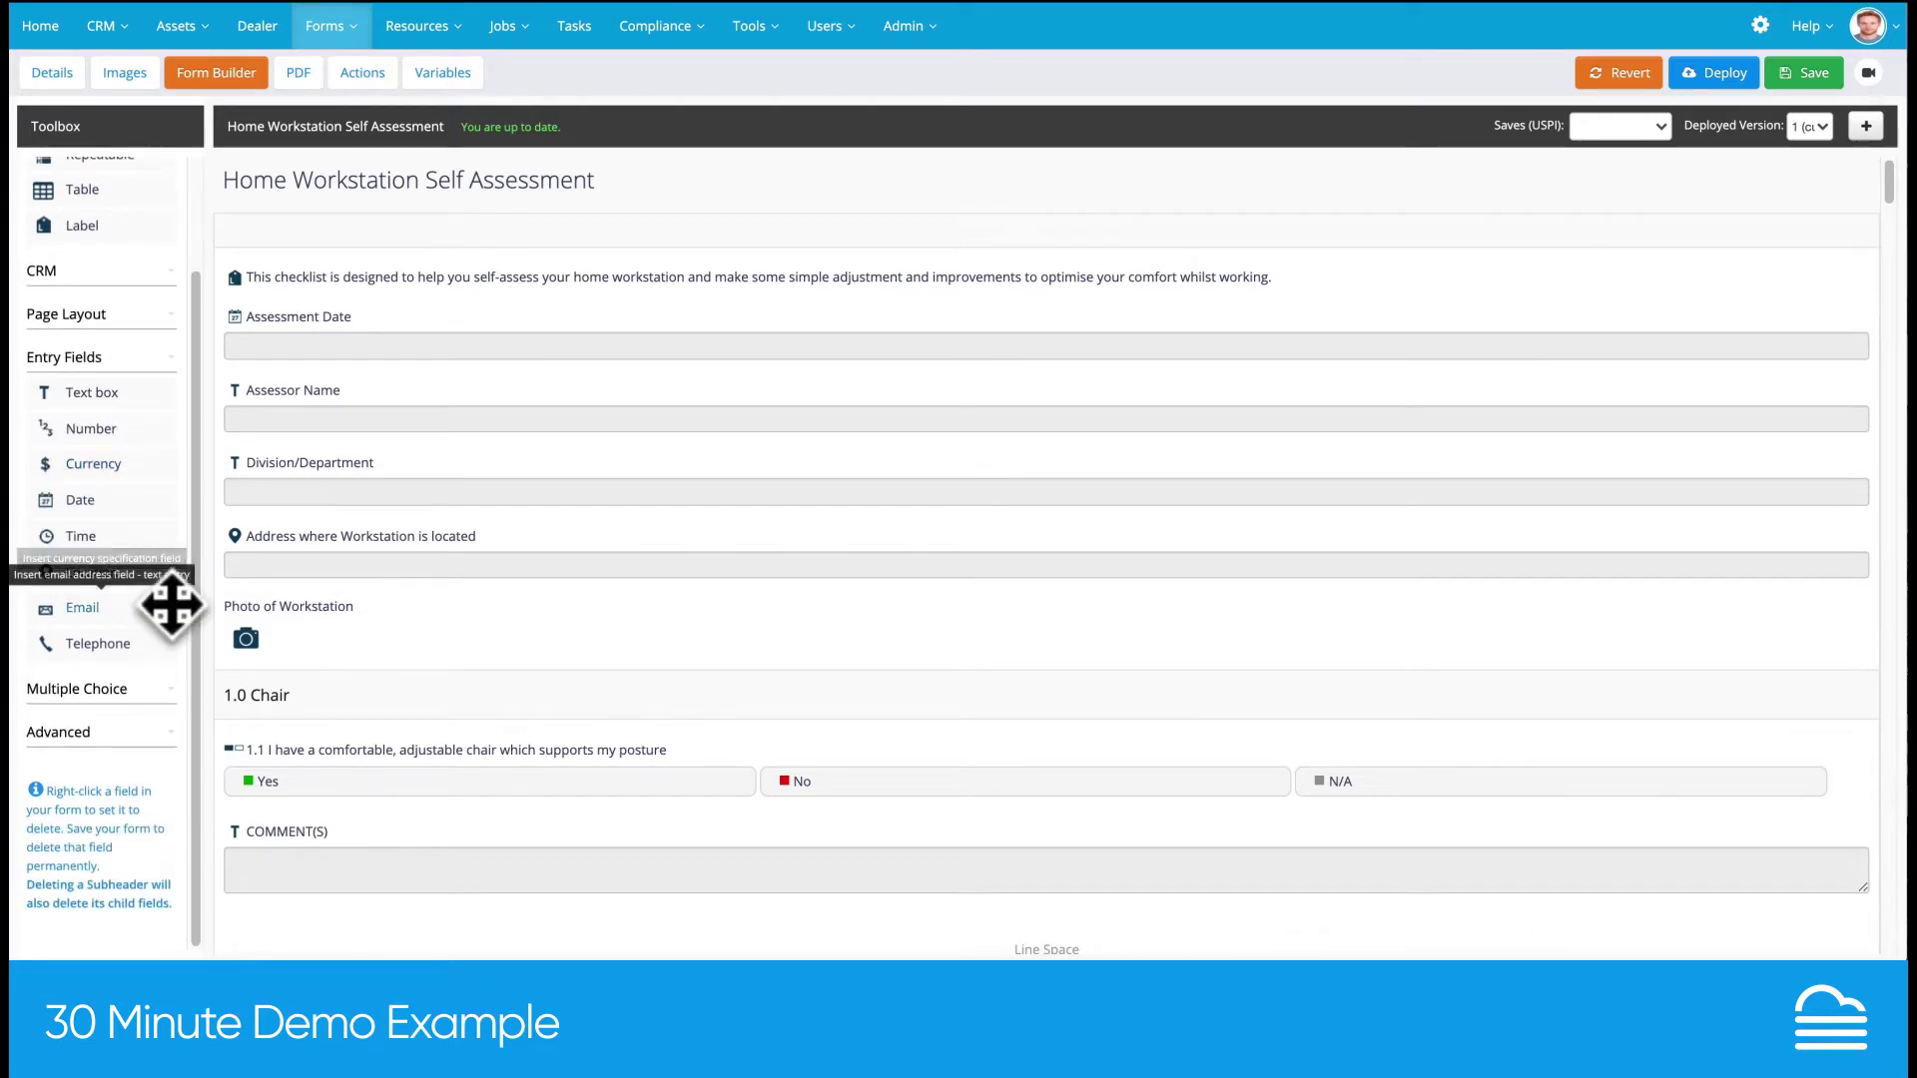
click(112, 688)
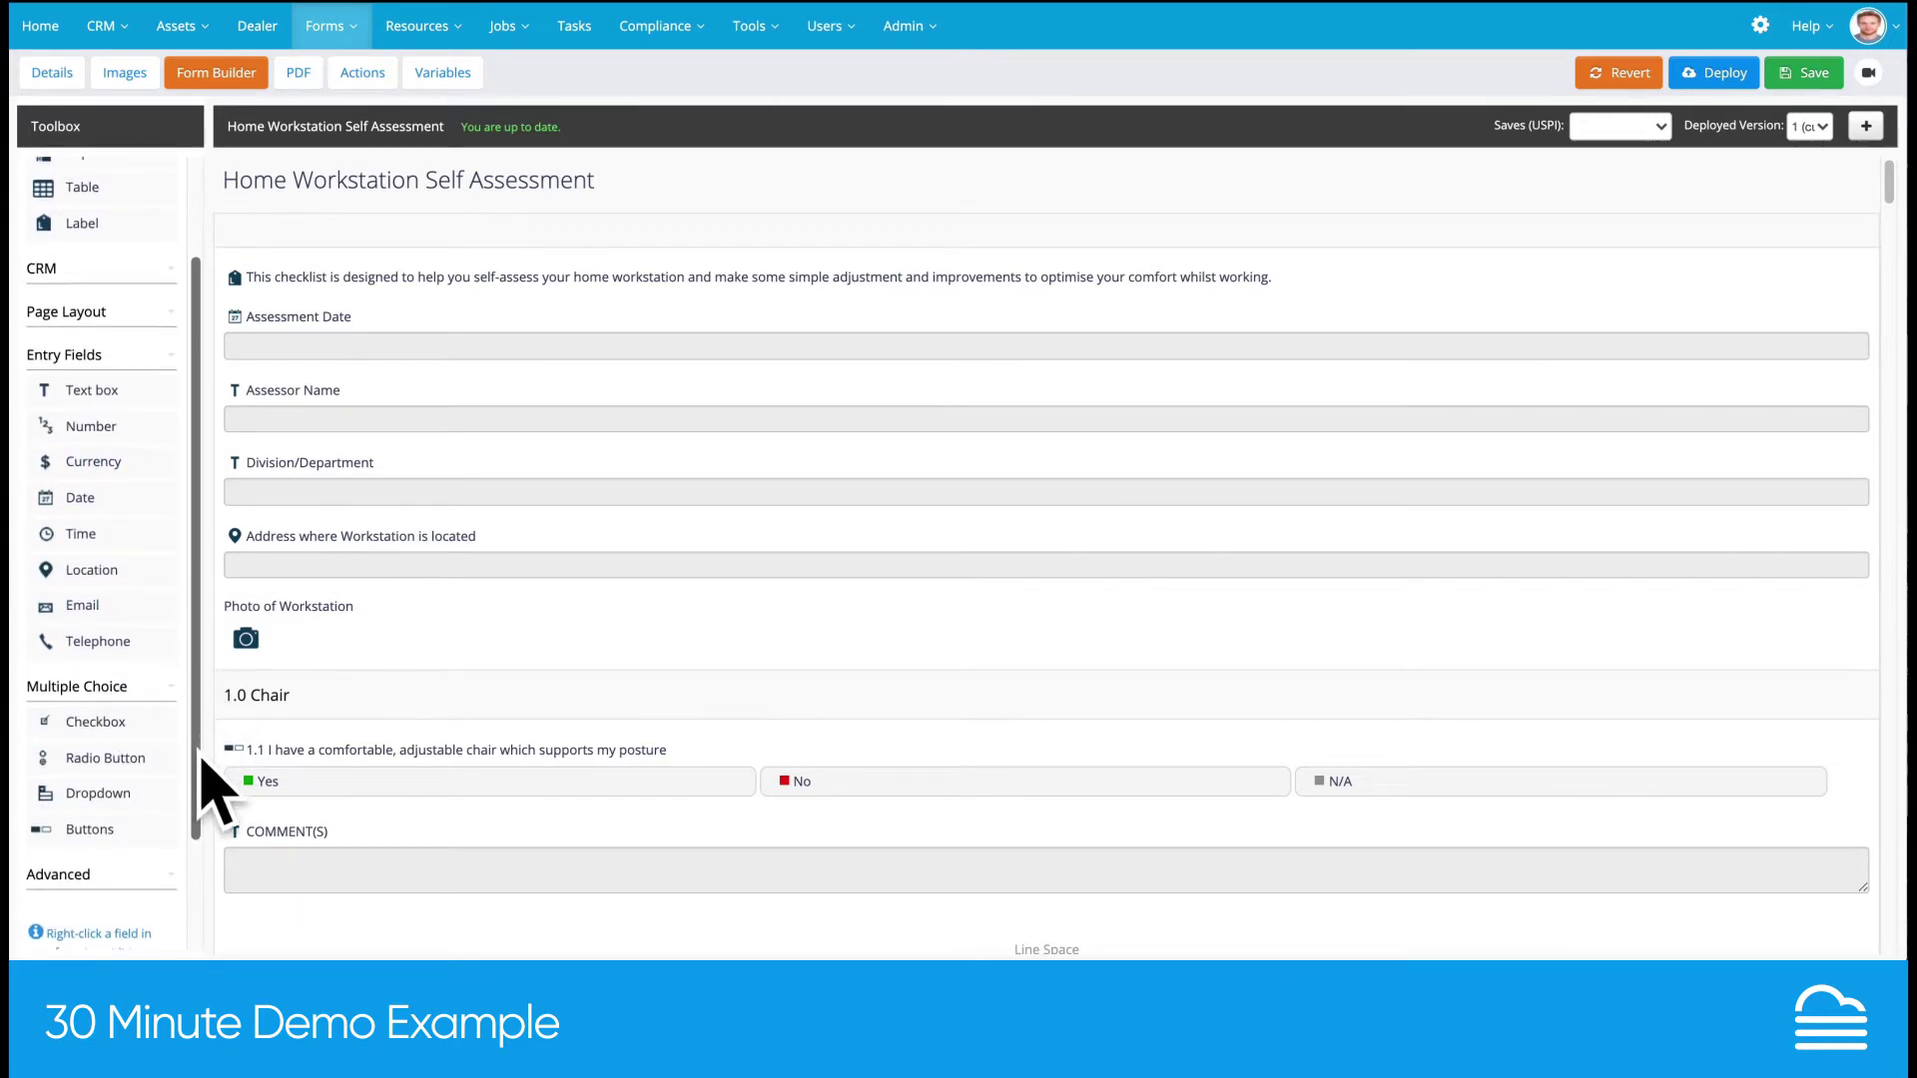
click(64, 883)
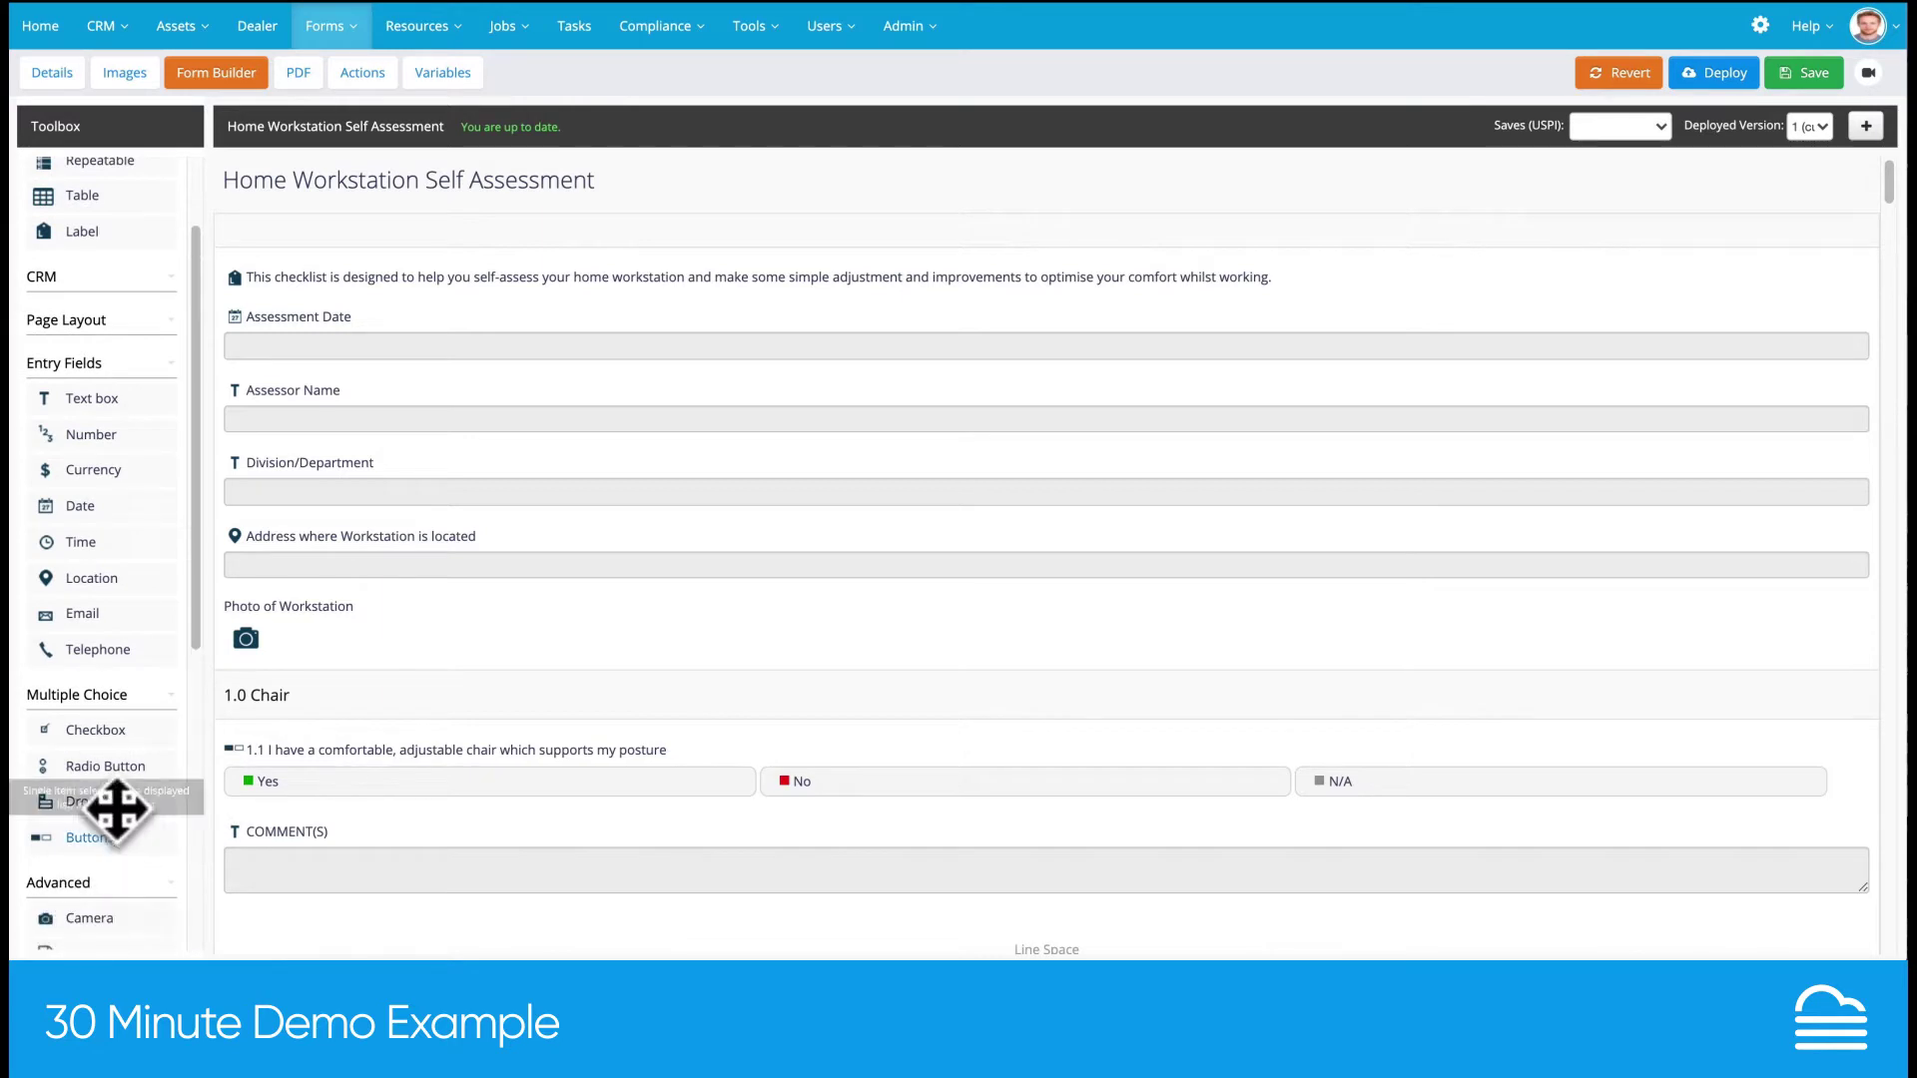
drag(195, 649, 183, 875)
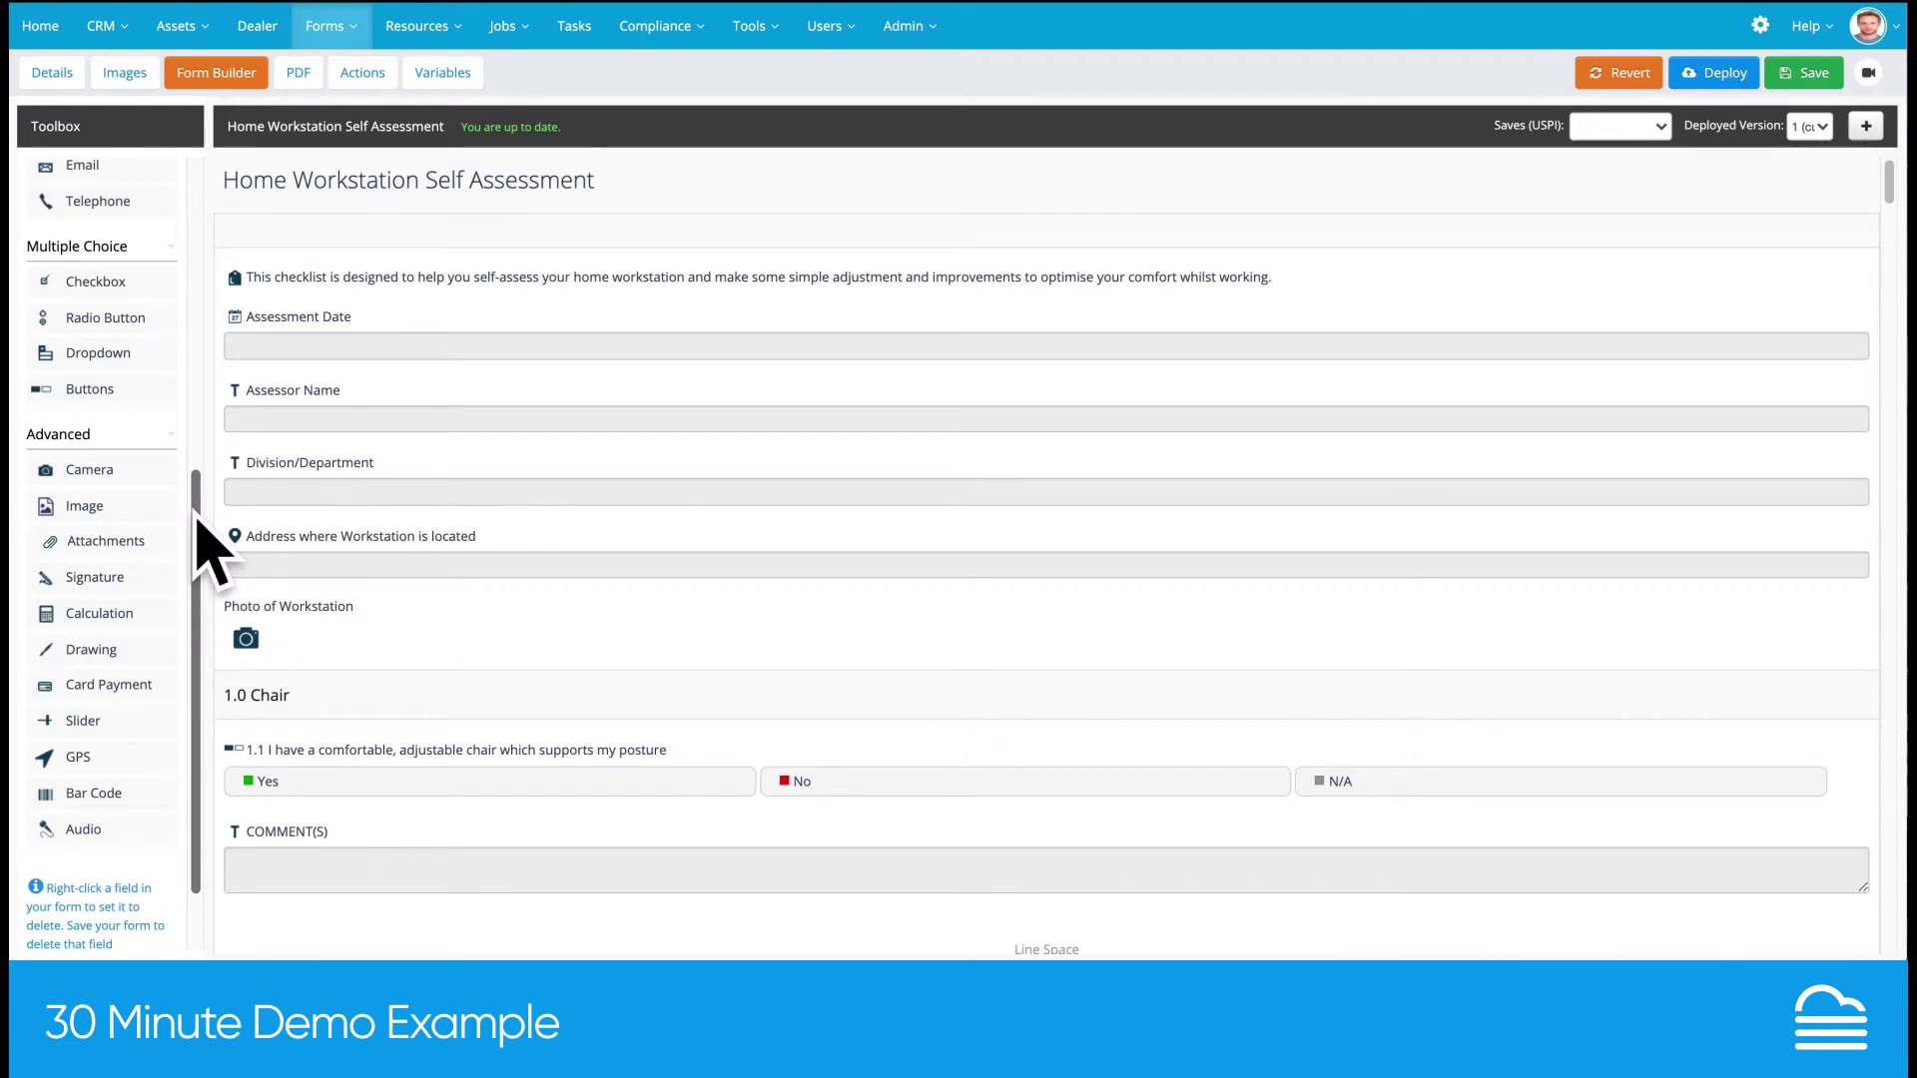
scroll(198, 522, down, 1)
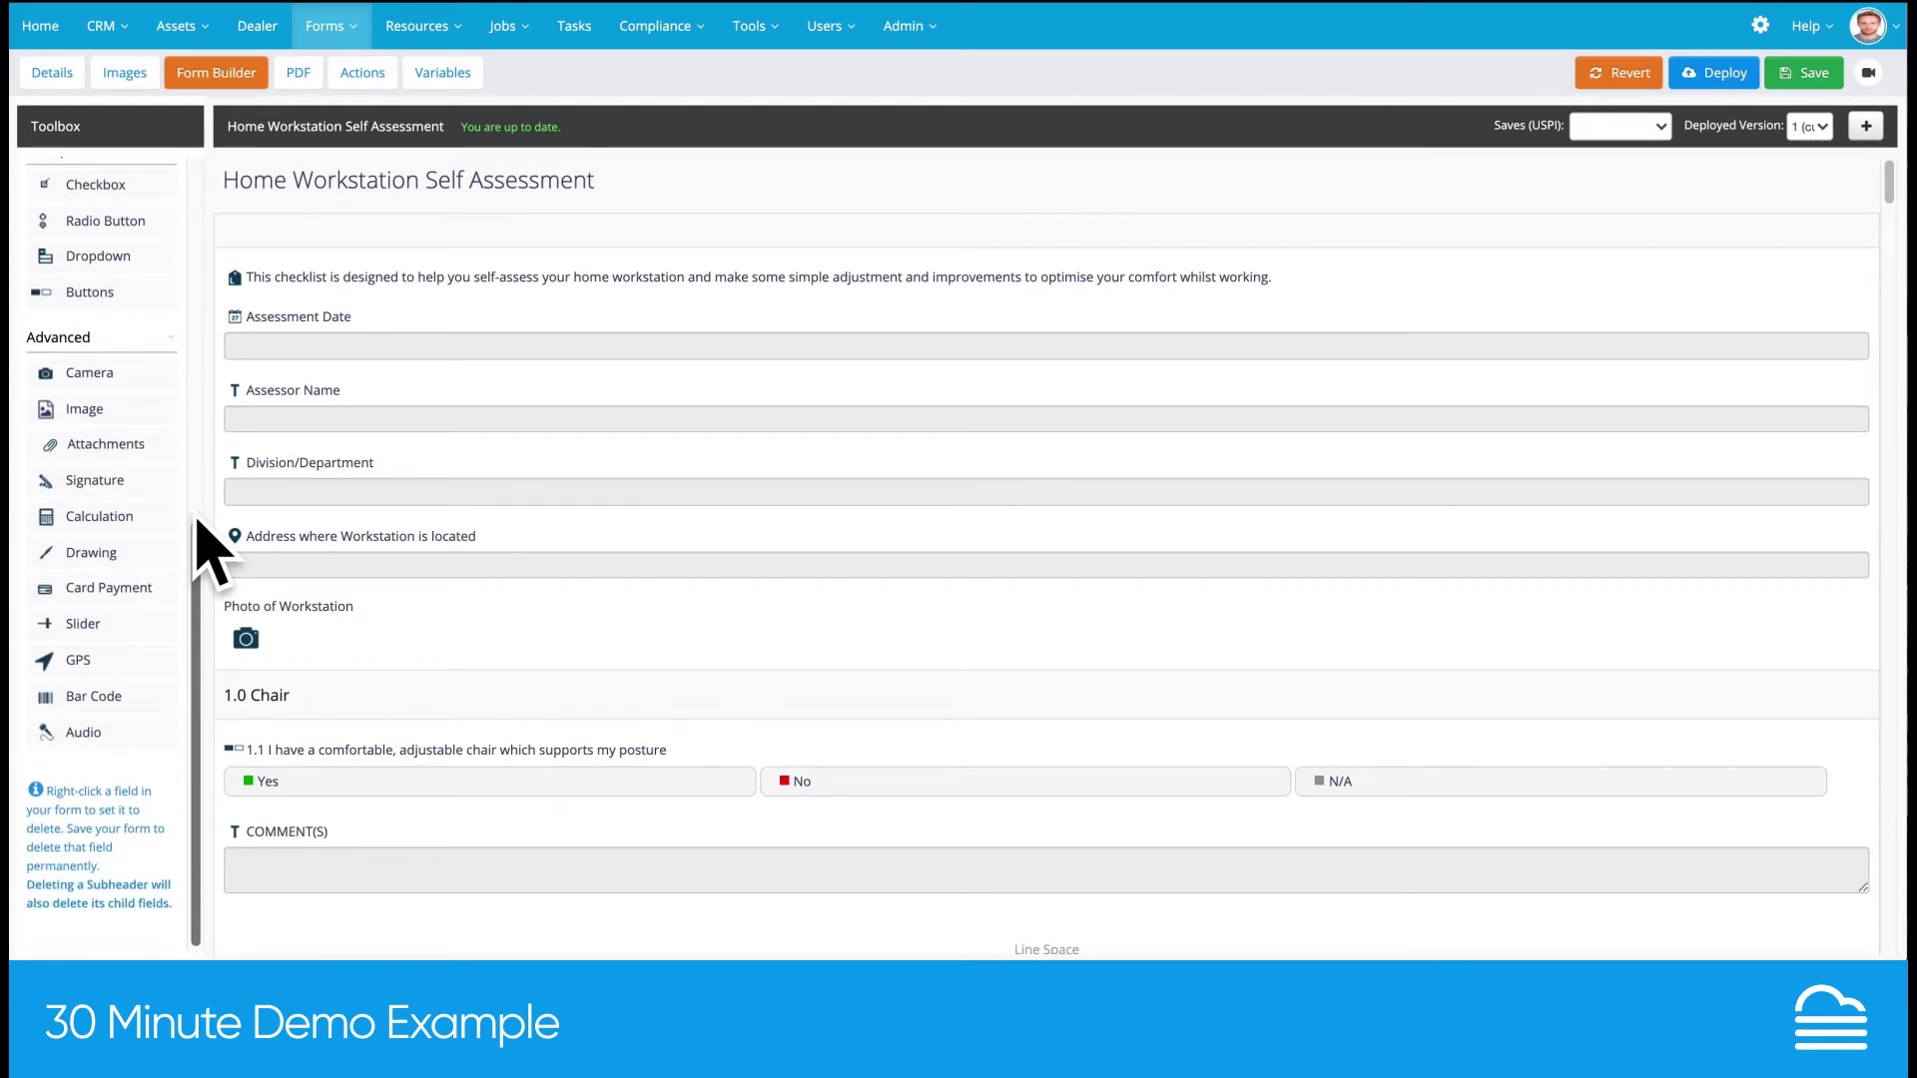
scroll(197, 521, up, 3)
scroll(198, 521, up, 3)
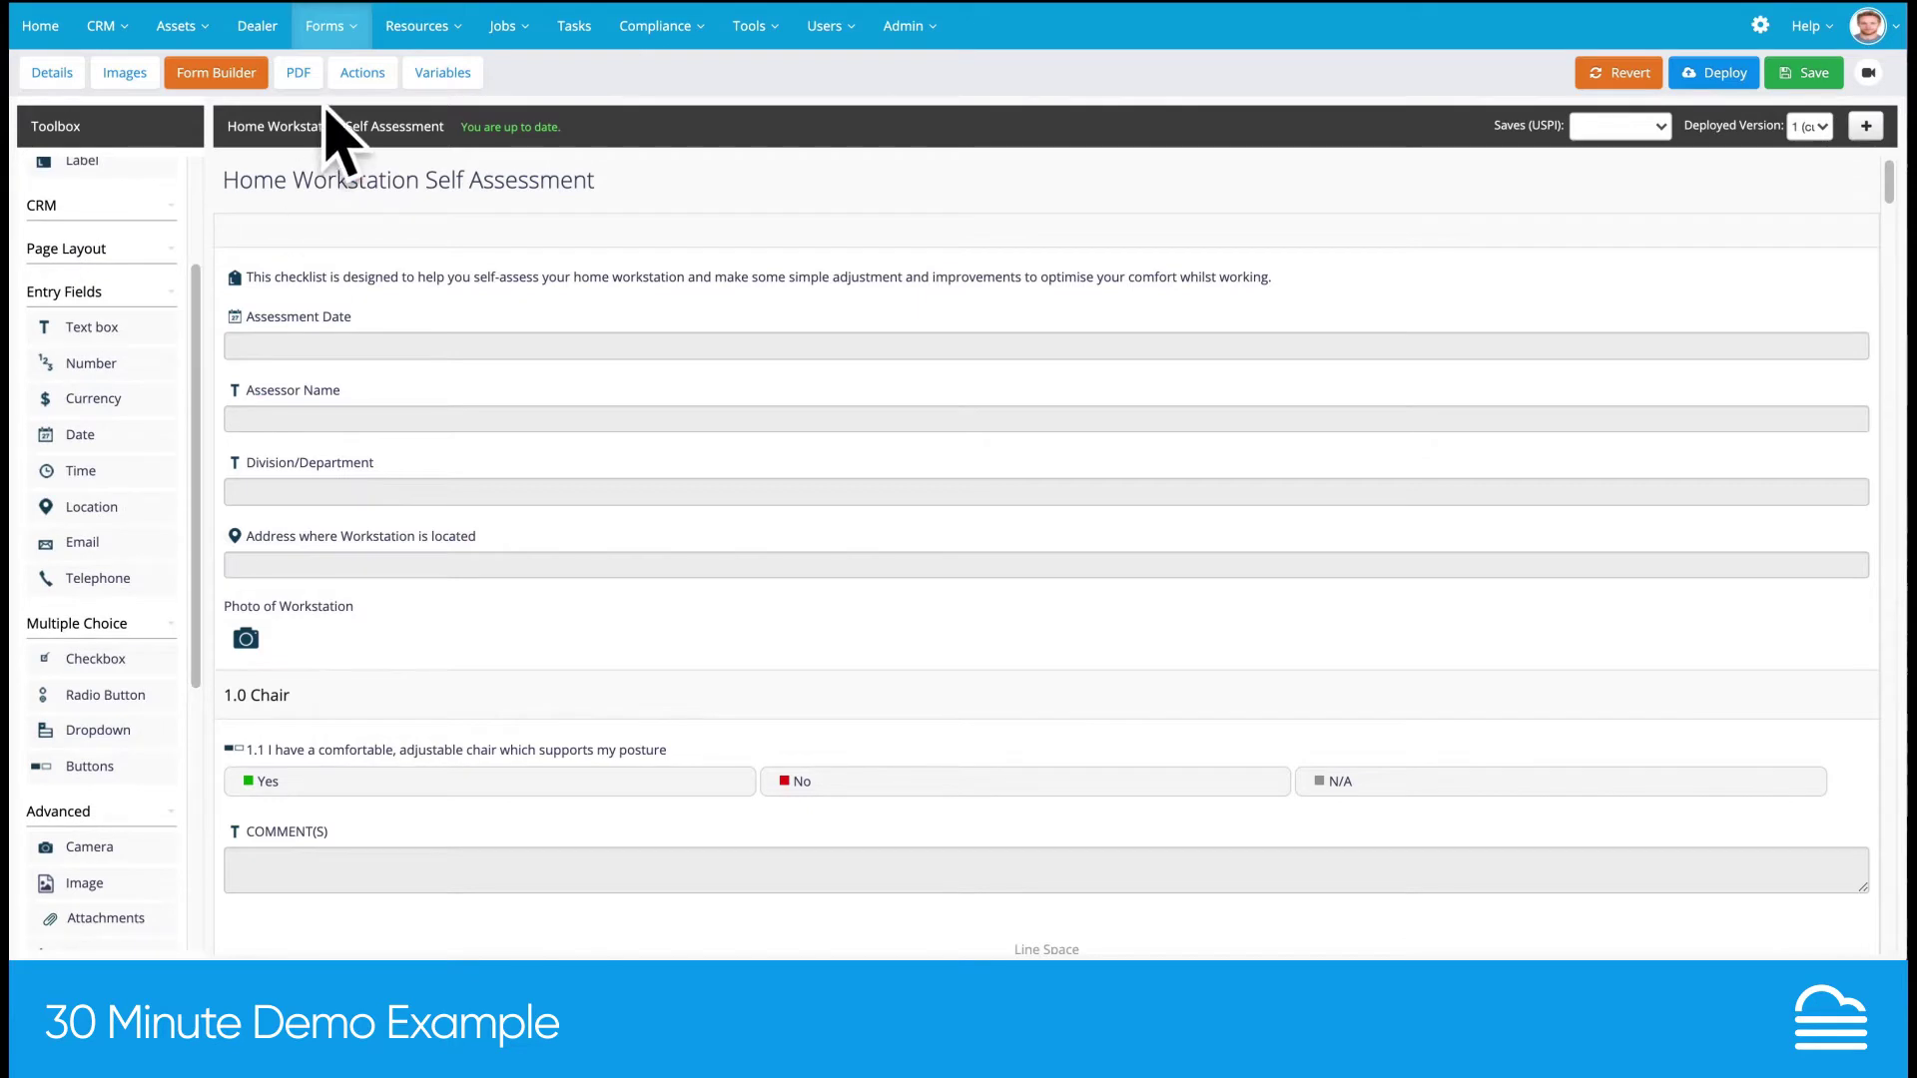
Add a Date field and a Time field above the checklist's introductory label
click(320, 182)
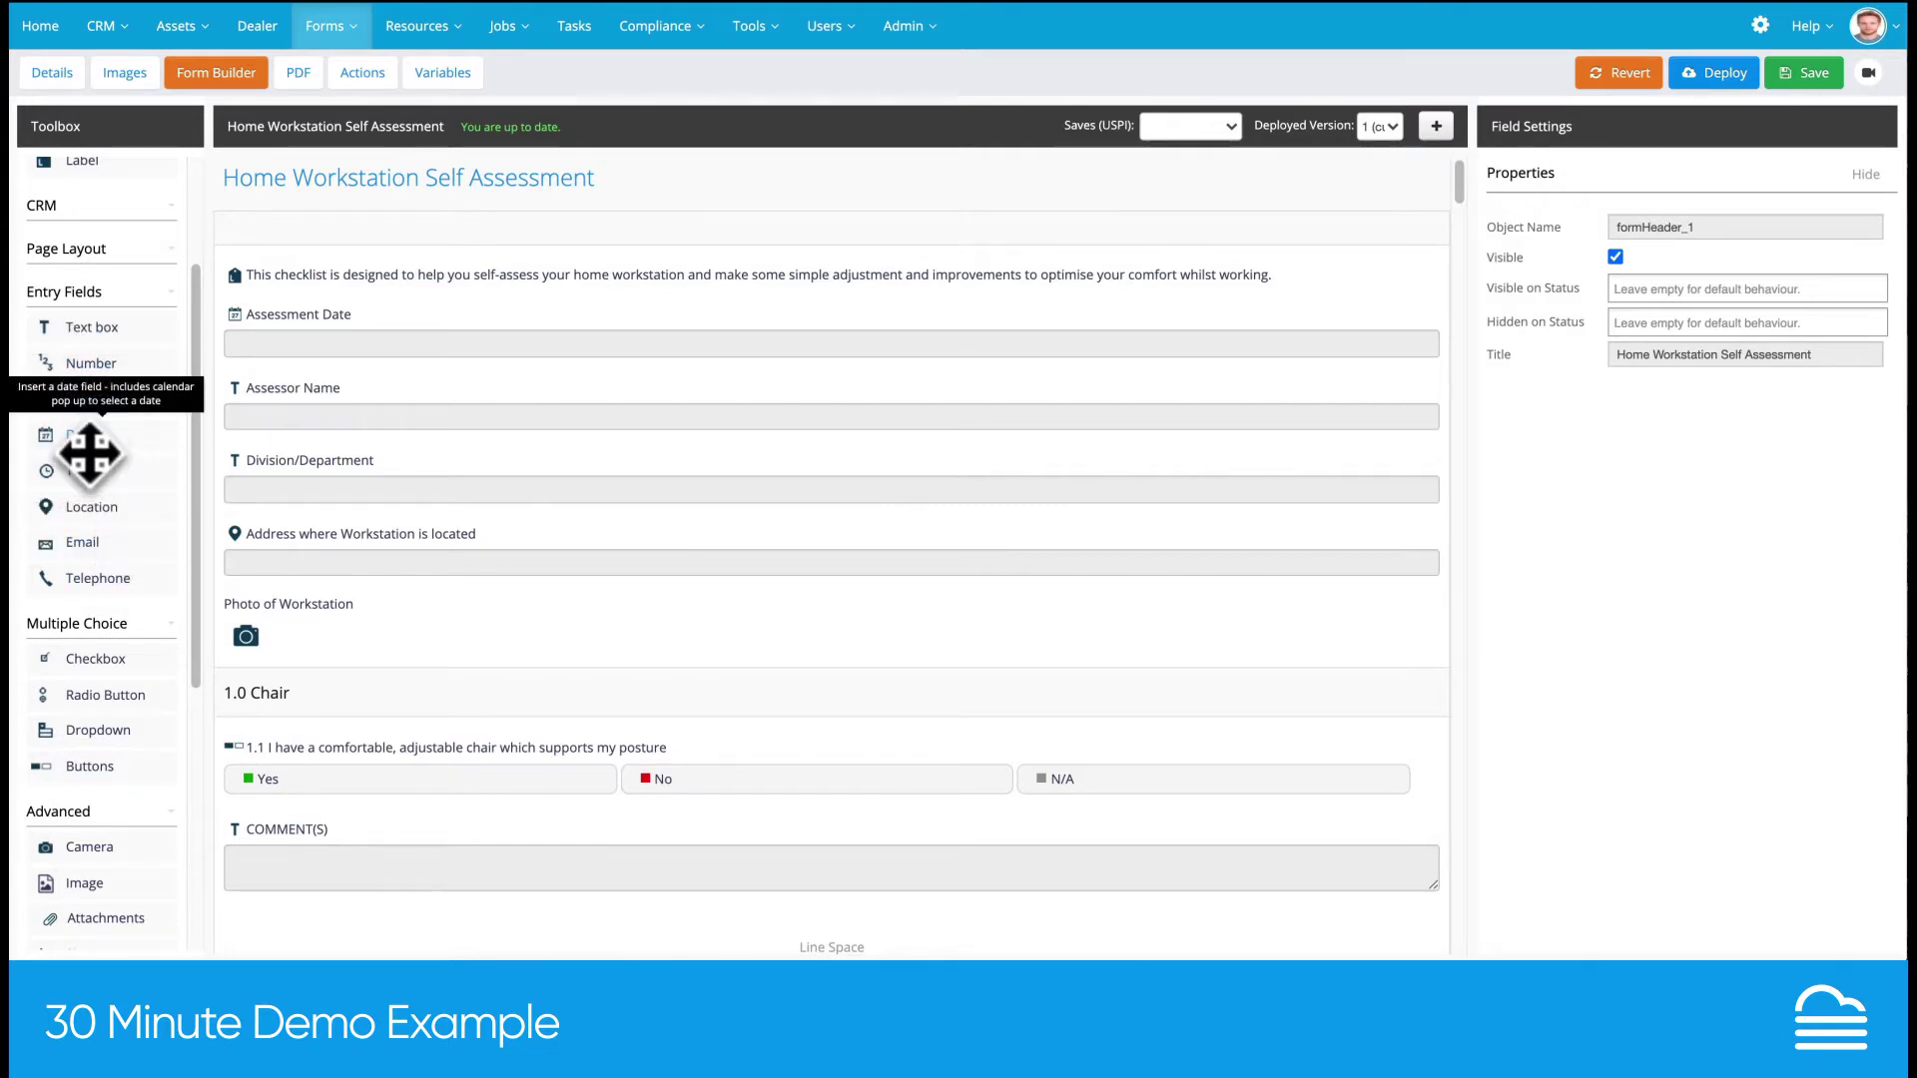
drag(85, 446, 294, 282)
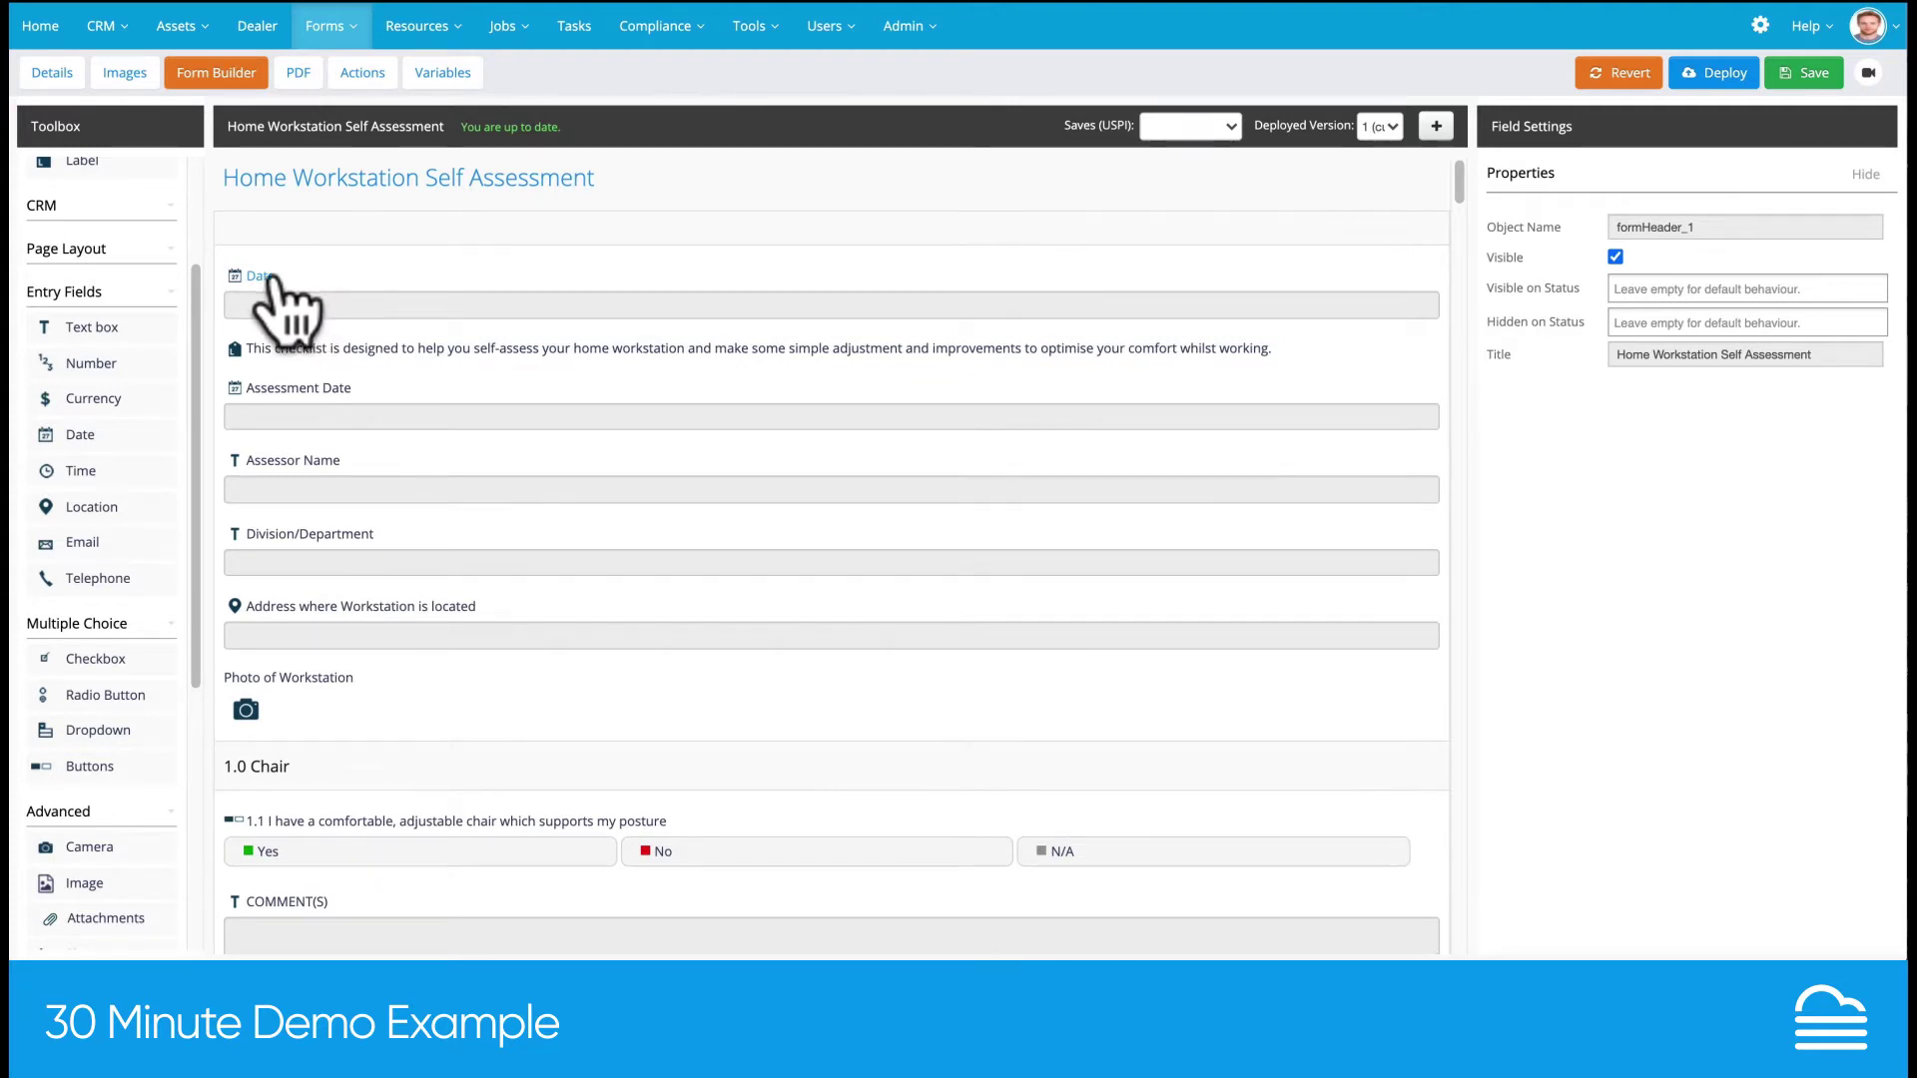
drag(132, 562, 265, 344)
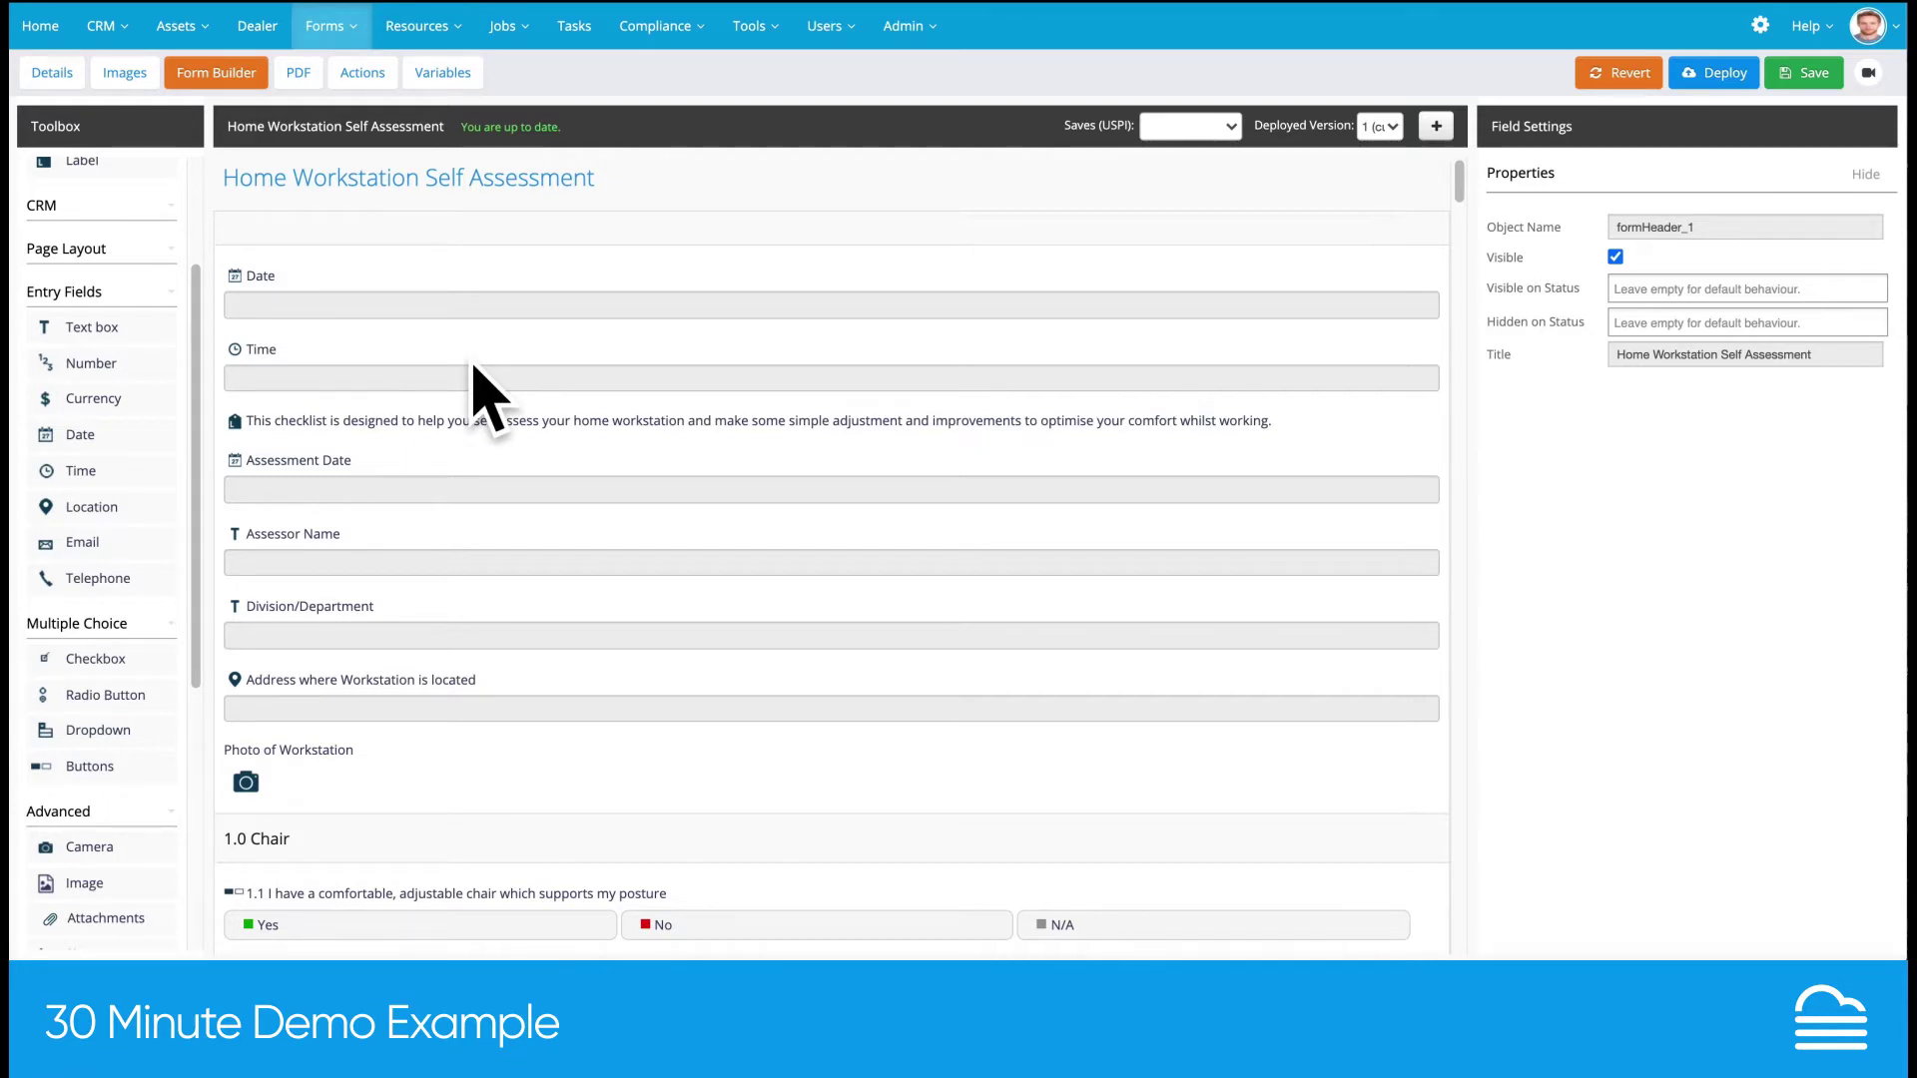
Change the question text of the new Time field to "Start Time"
click(261, 351)
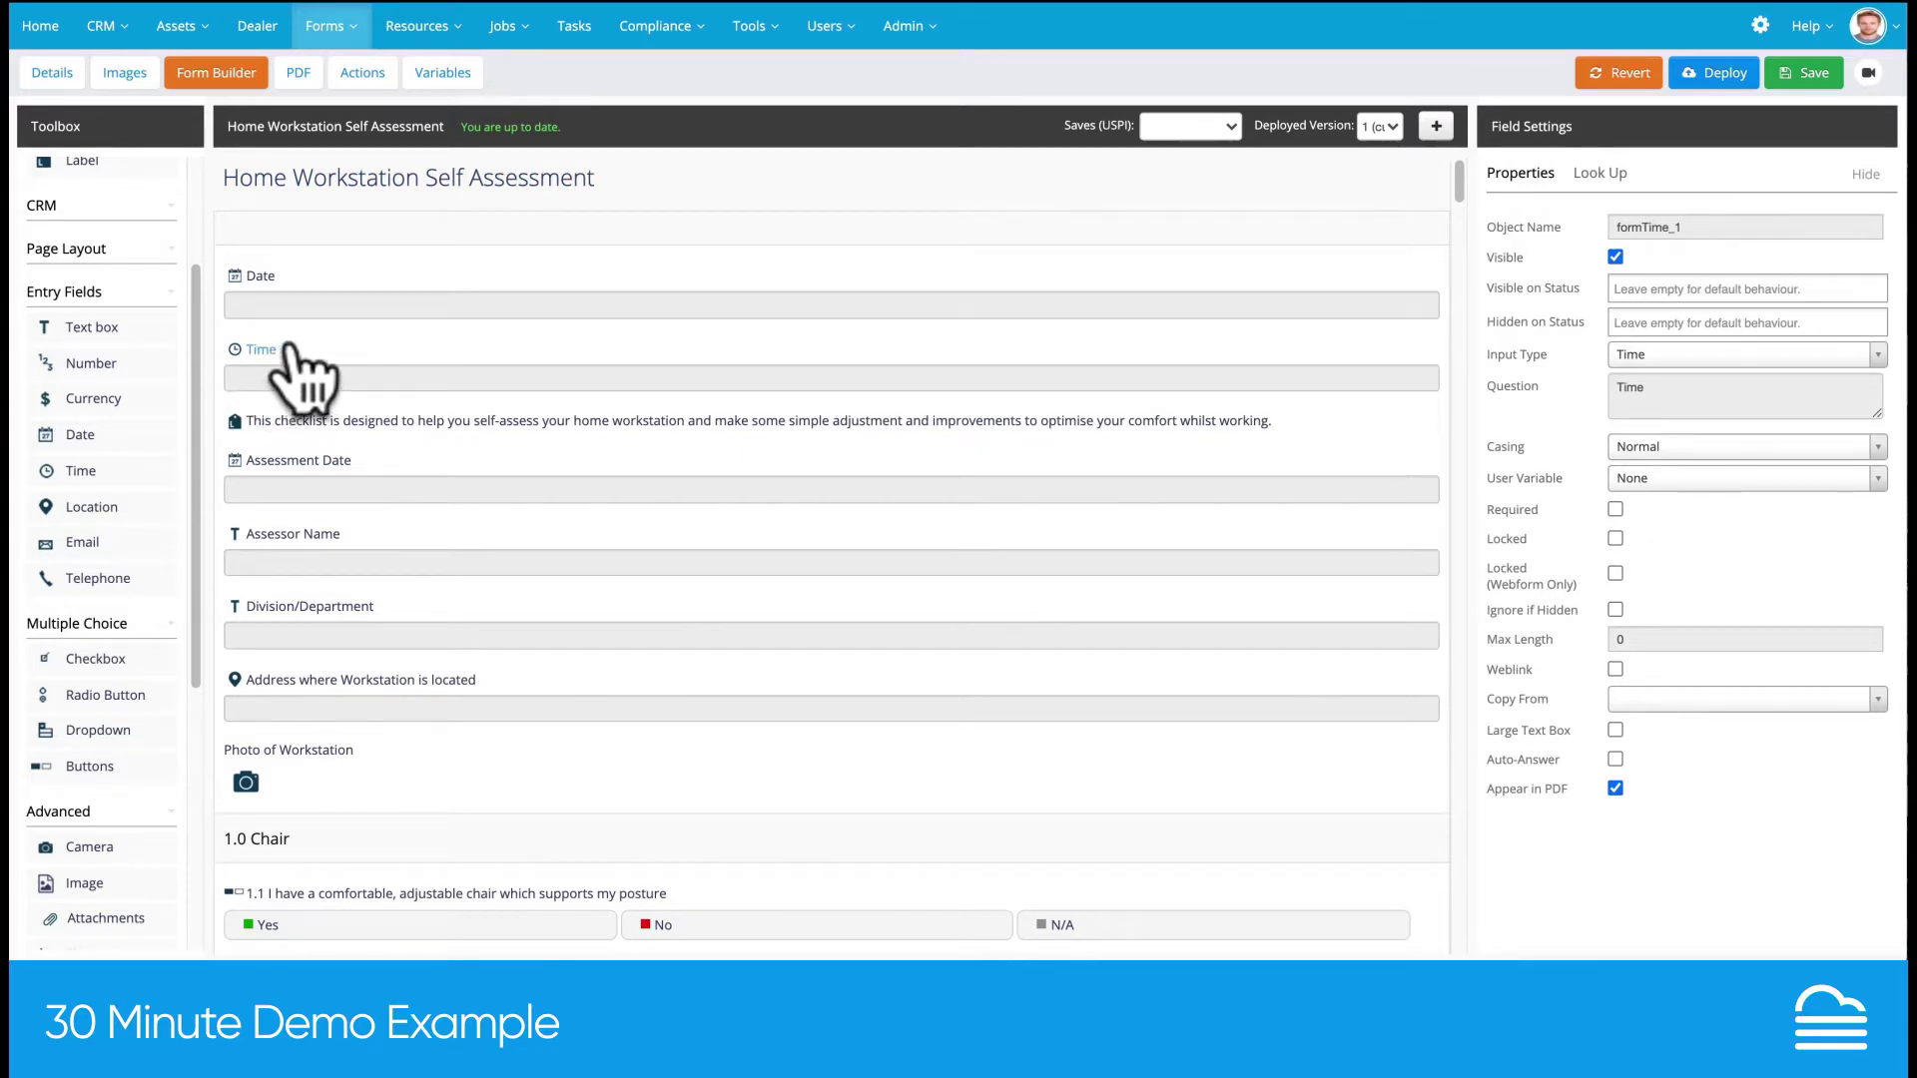
click(1622, 389)
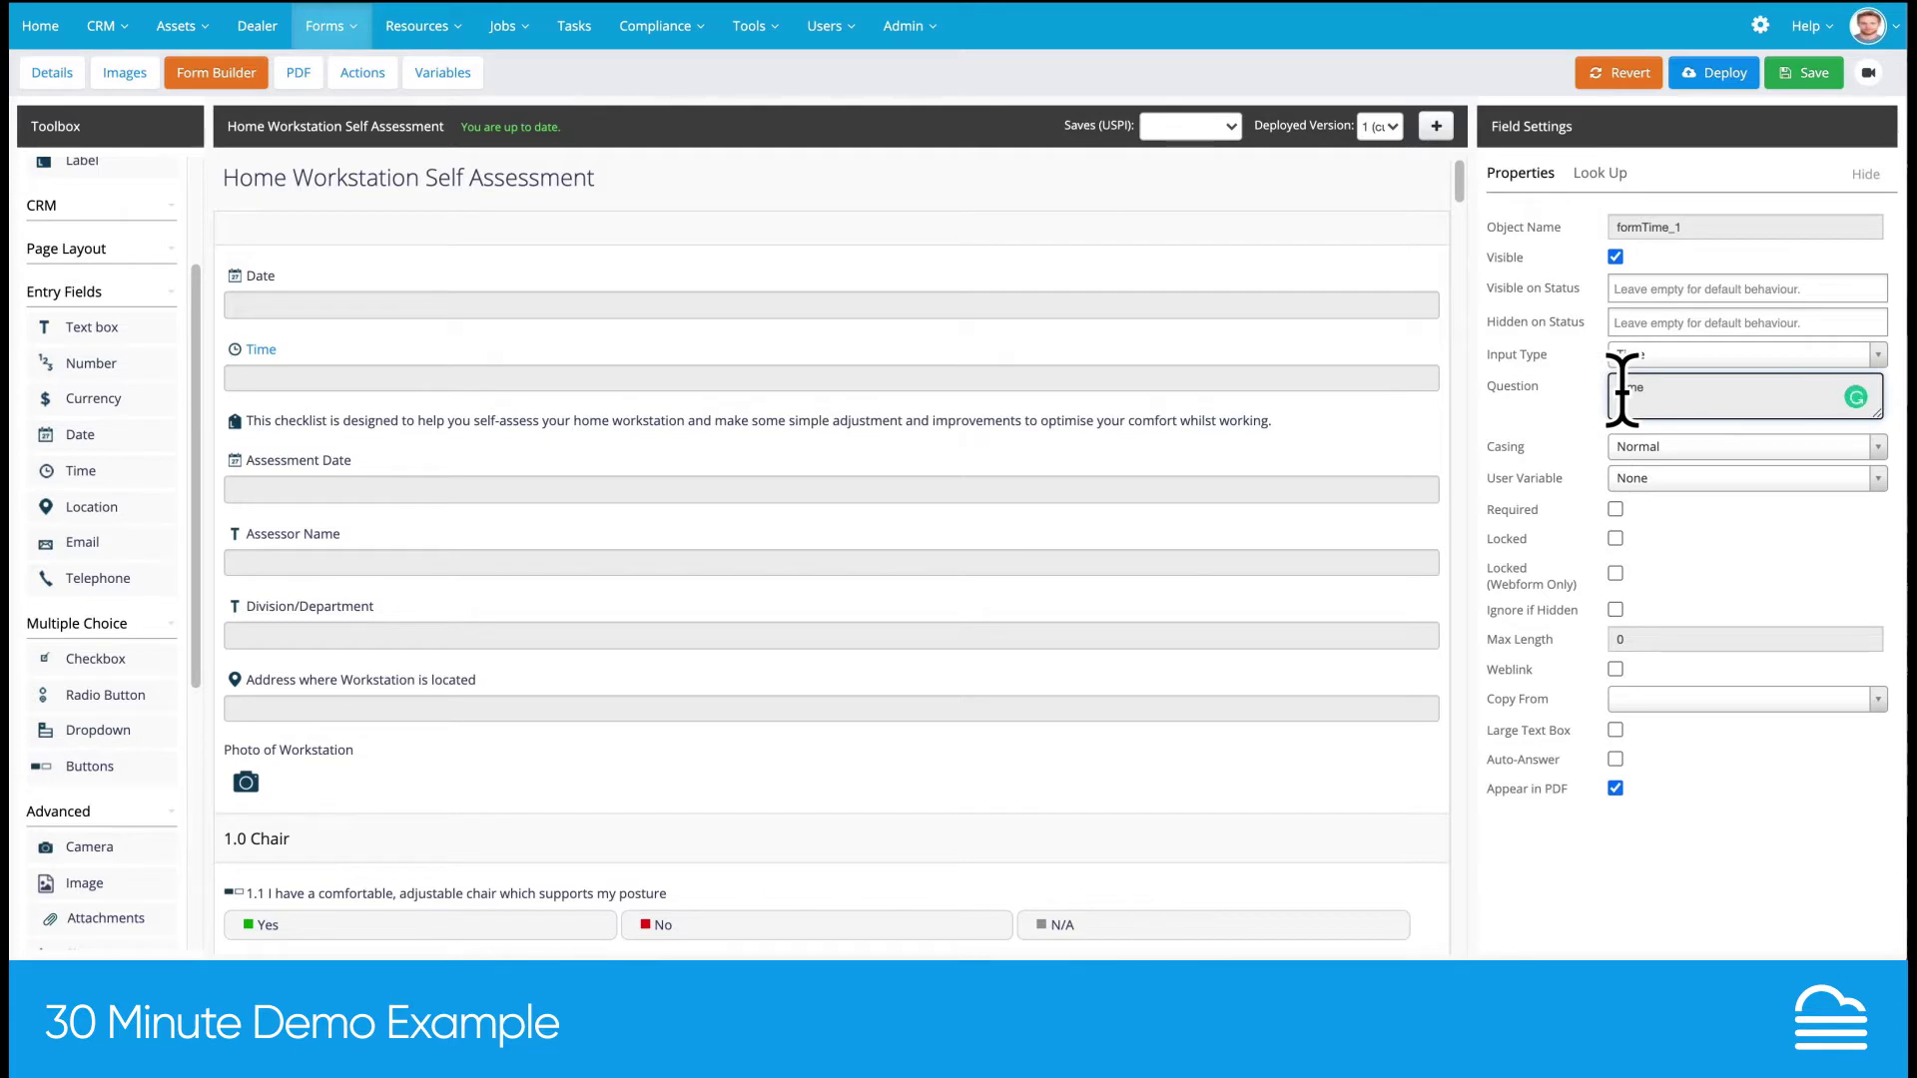
text(Start)
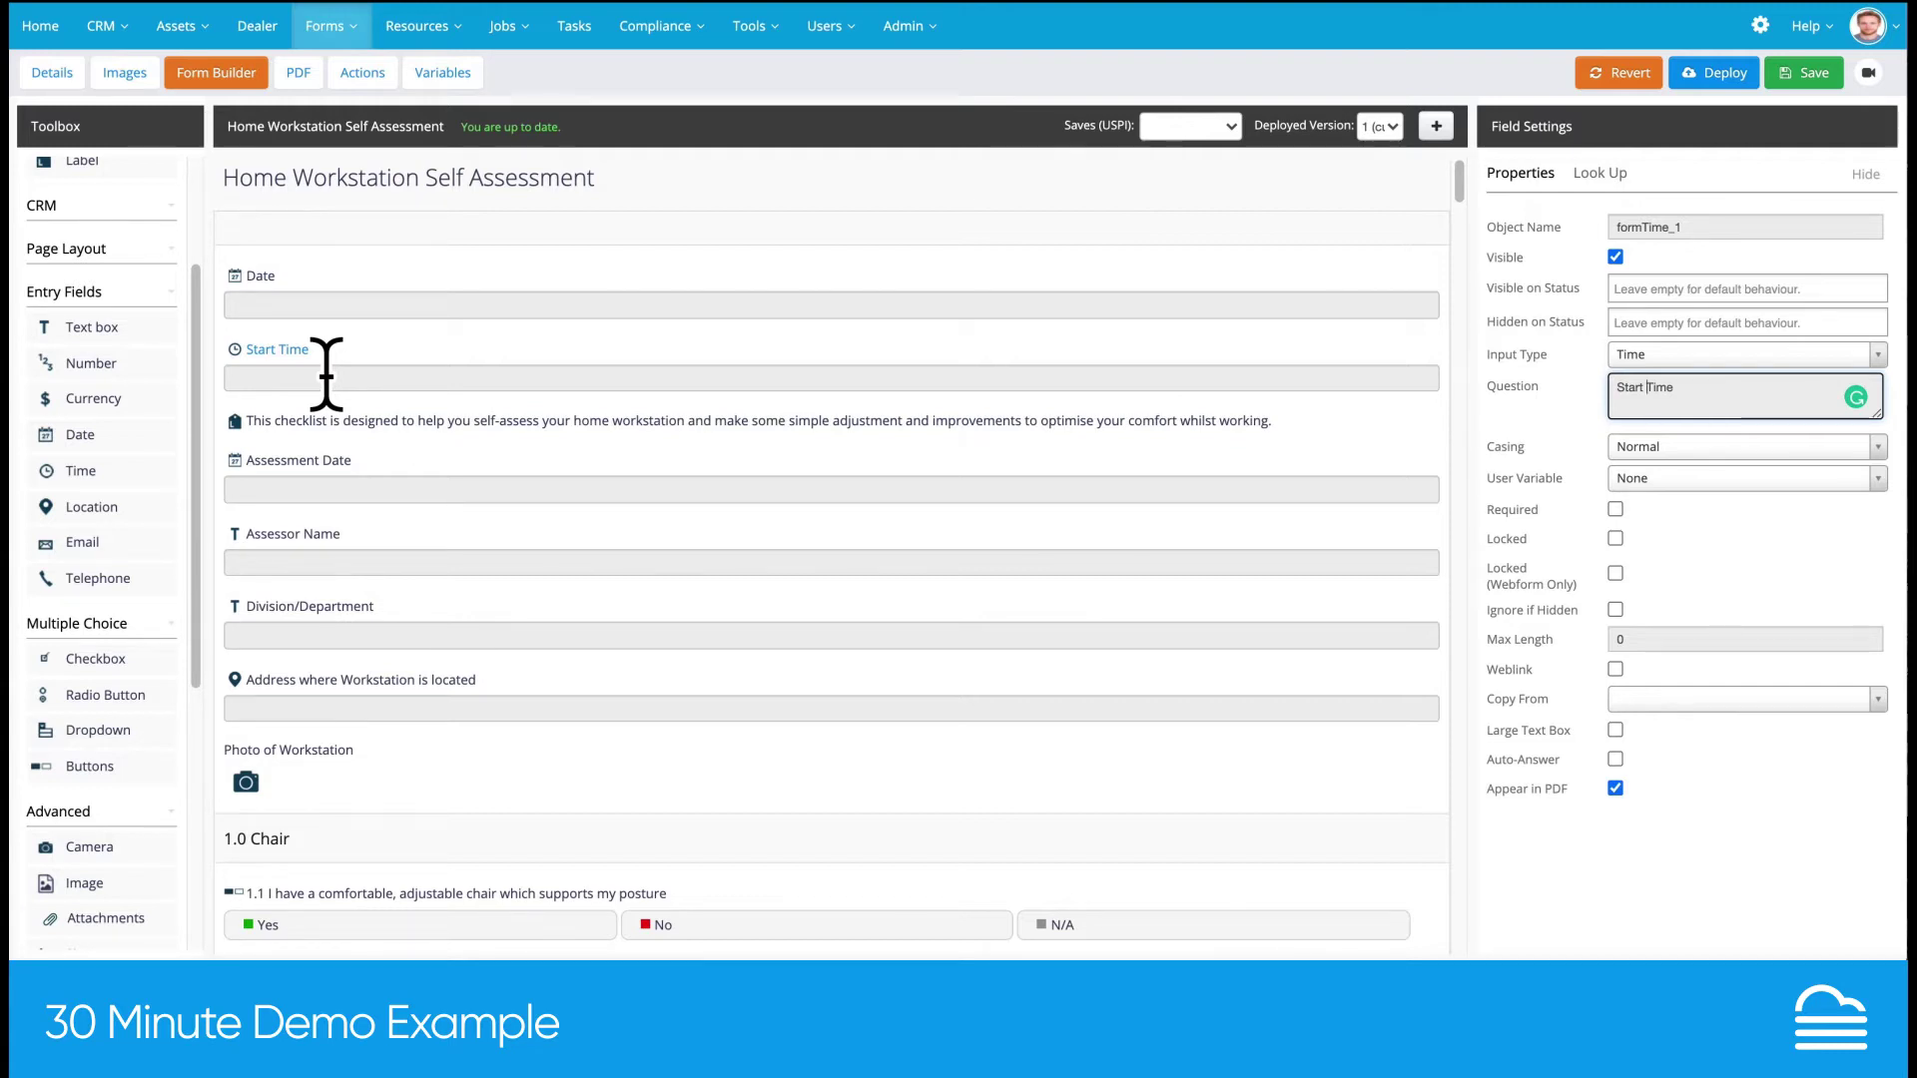
Leave the Form Builder without saving the changes and start creating a new job
click(333, 25)
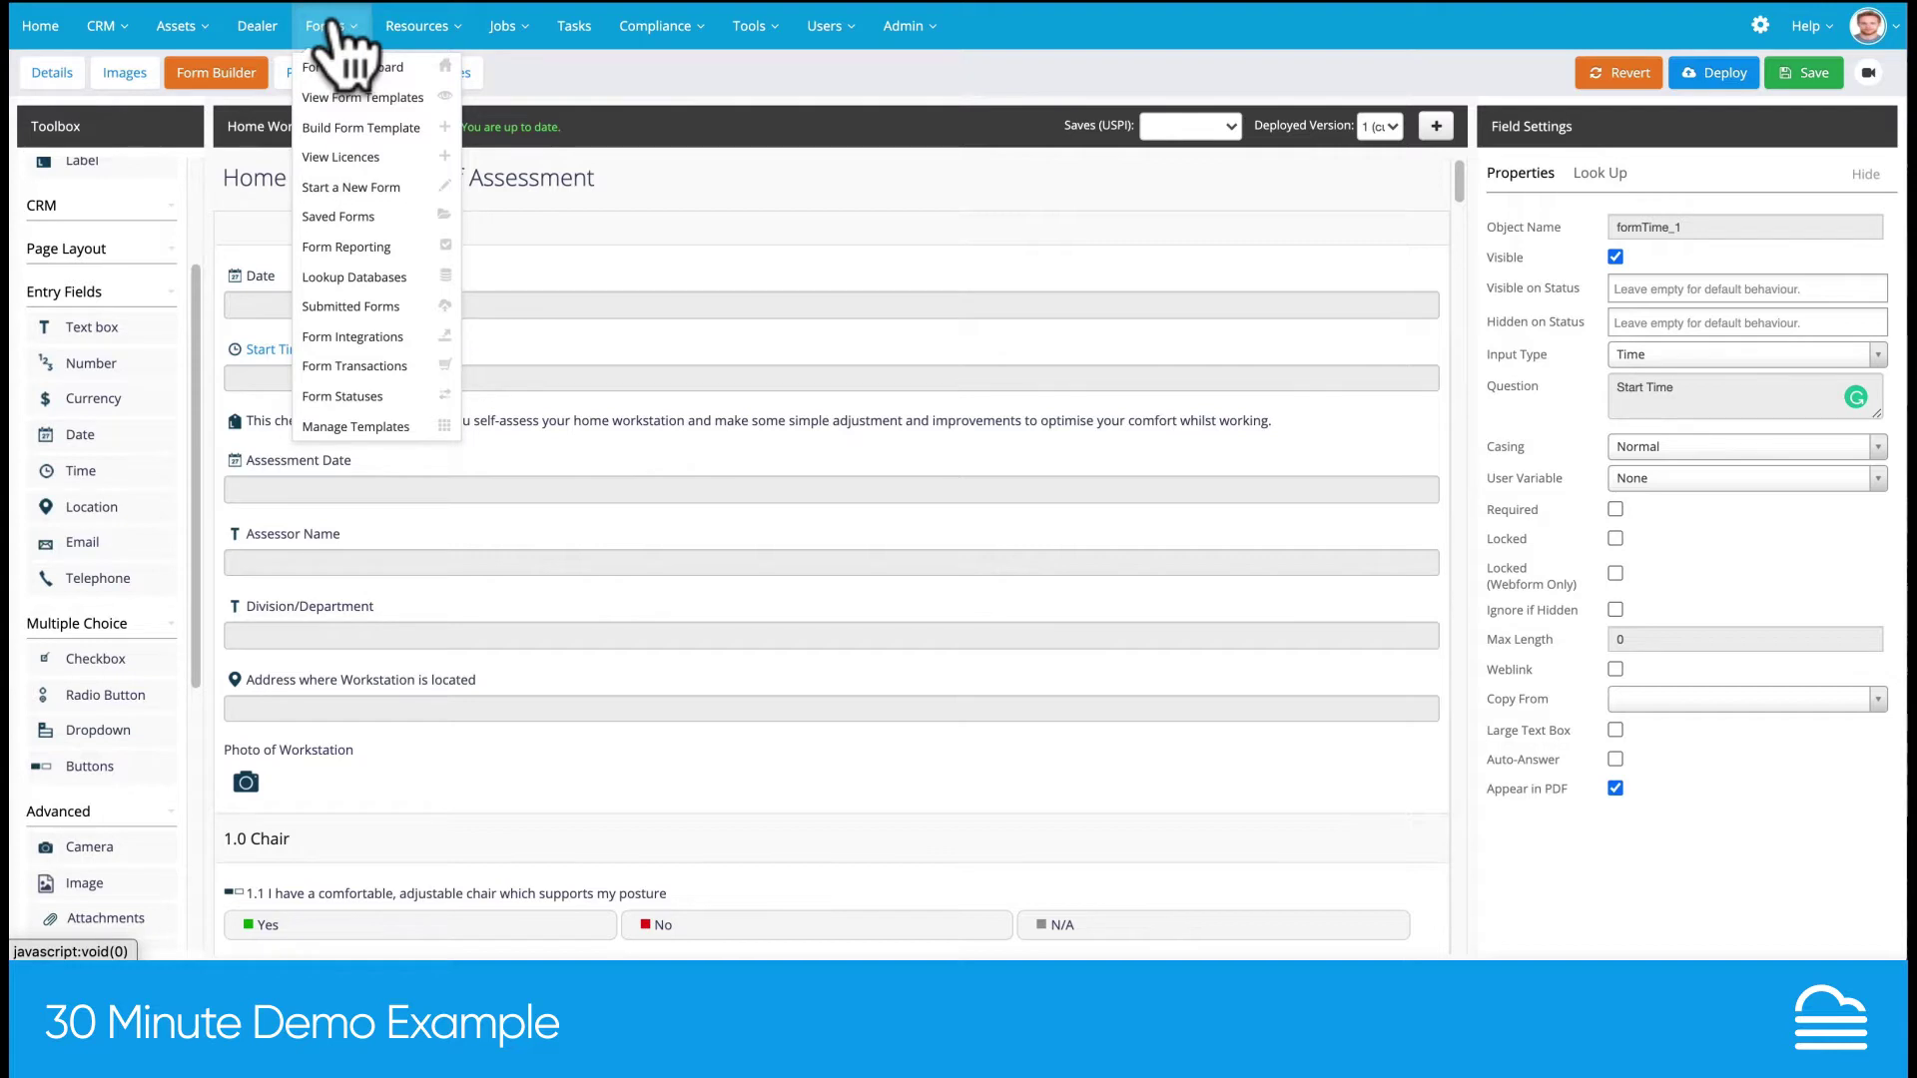
click(504, 27)
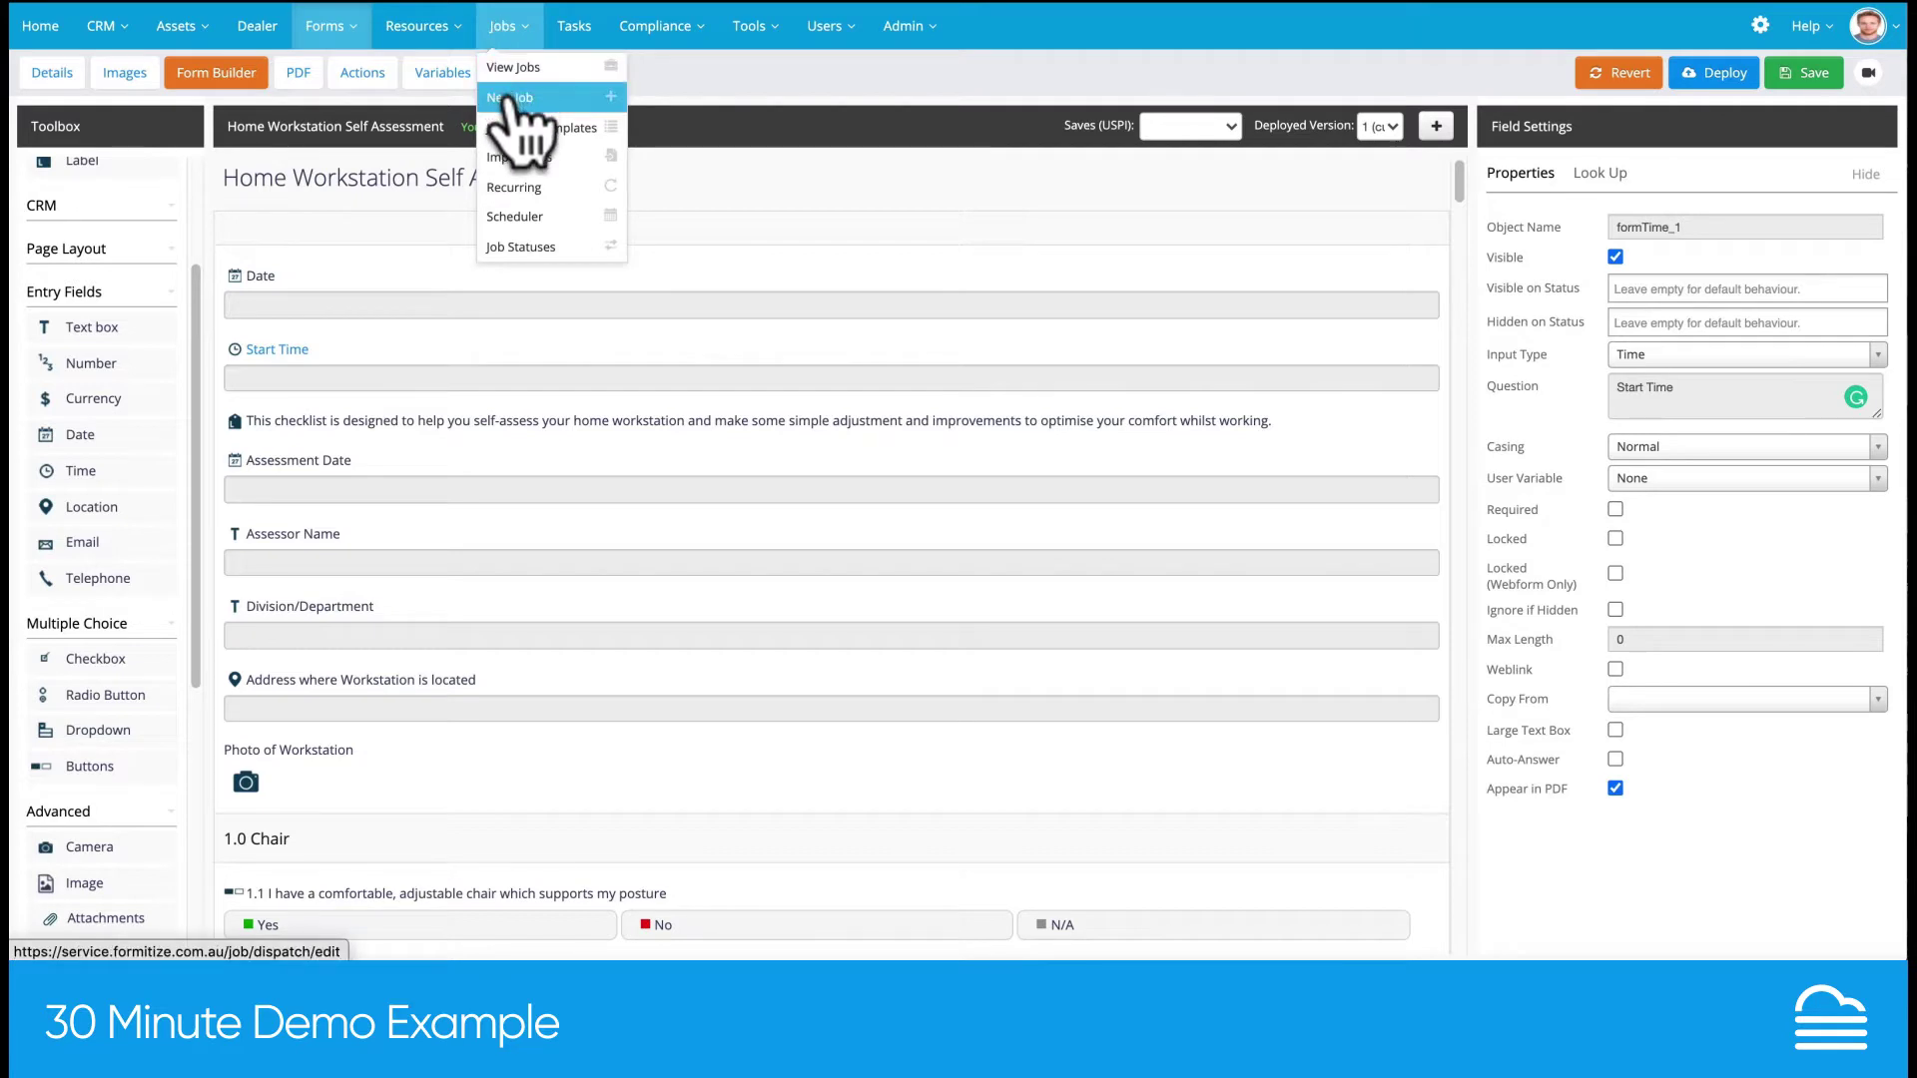
click(511, 97)
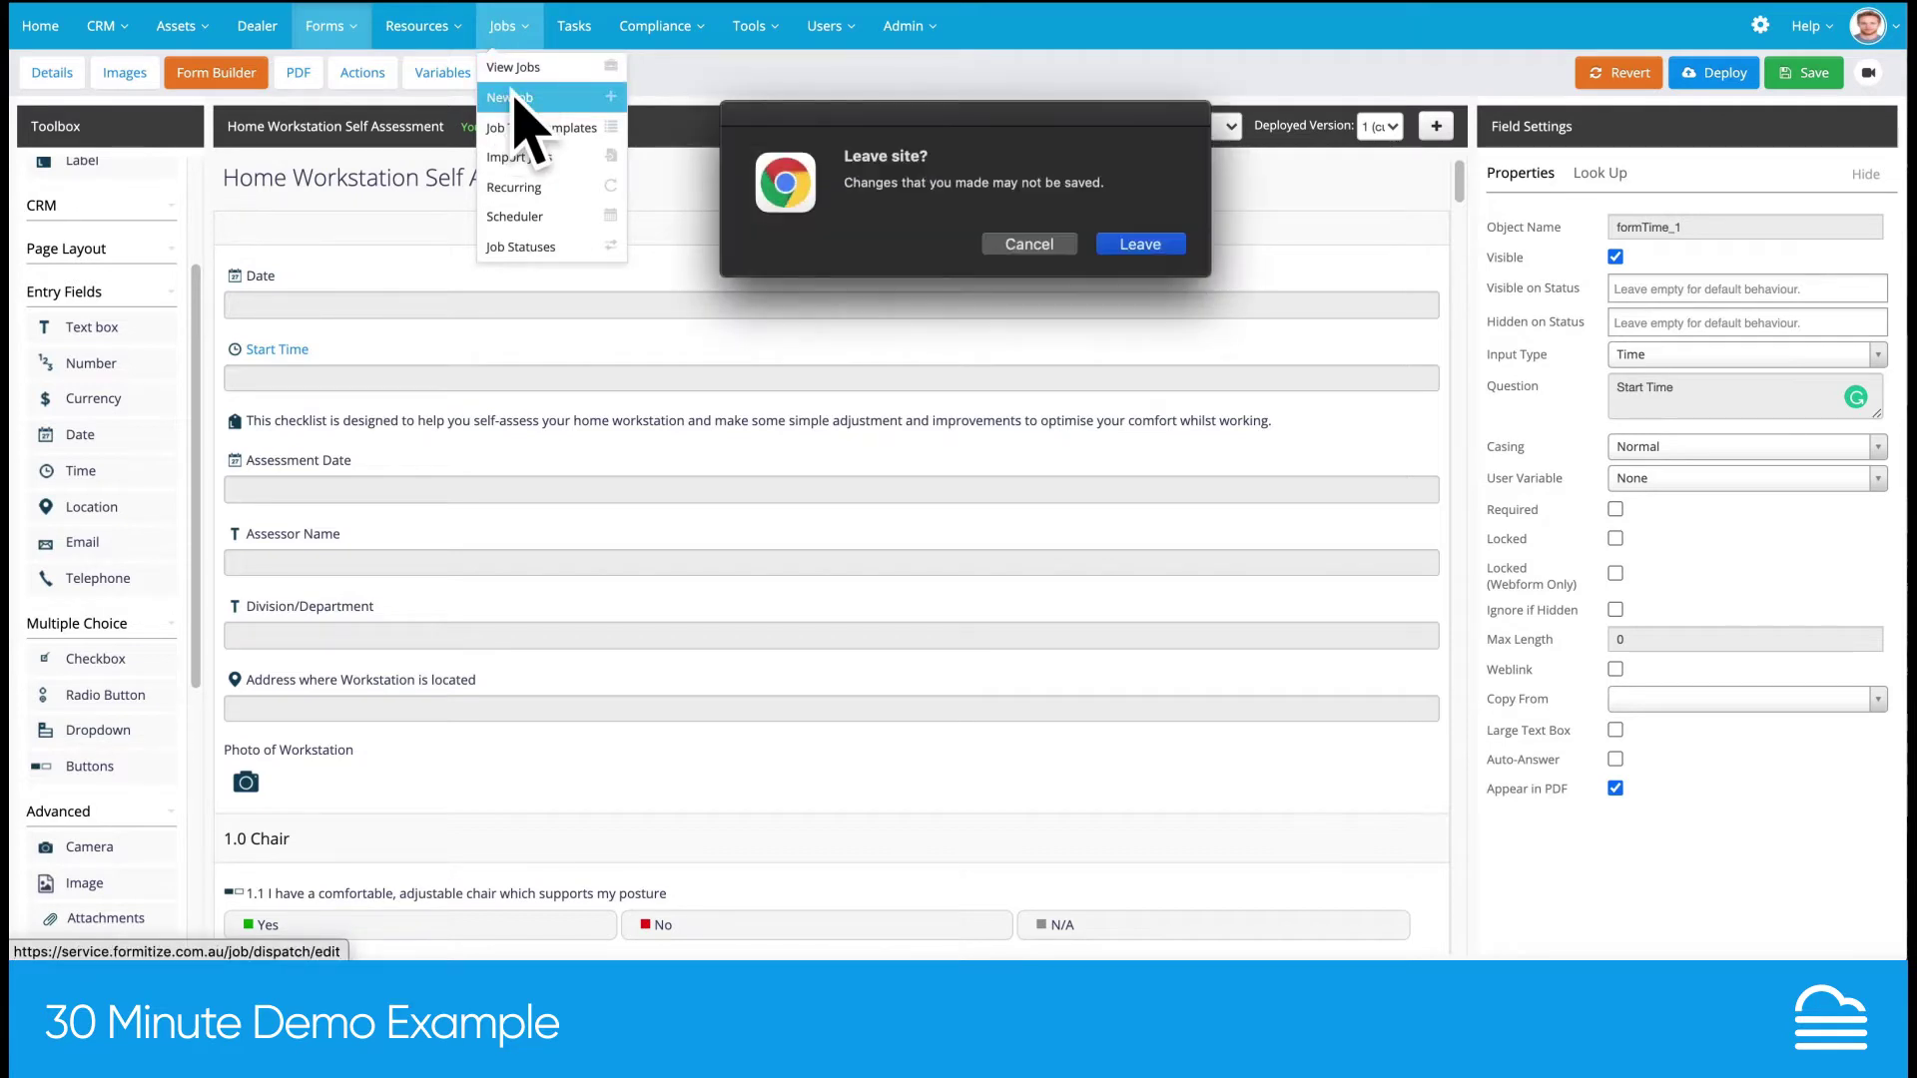
click(1175, 247)
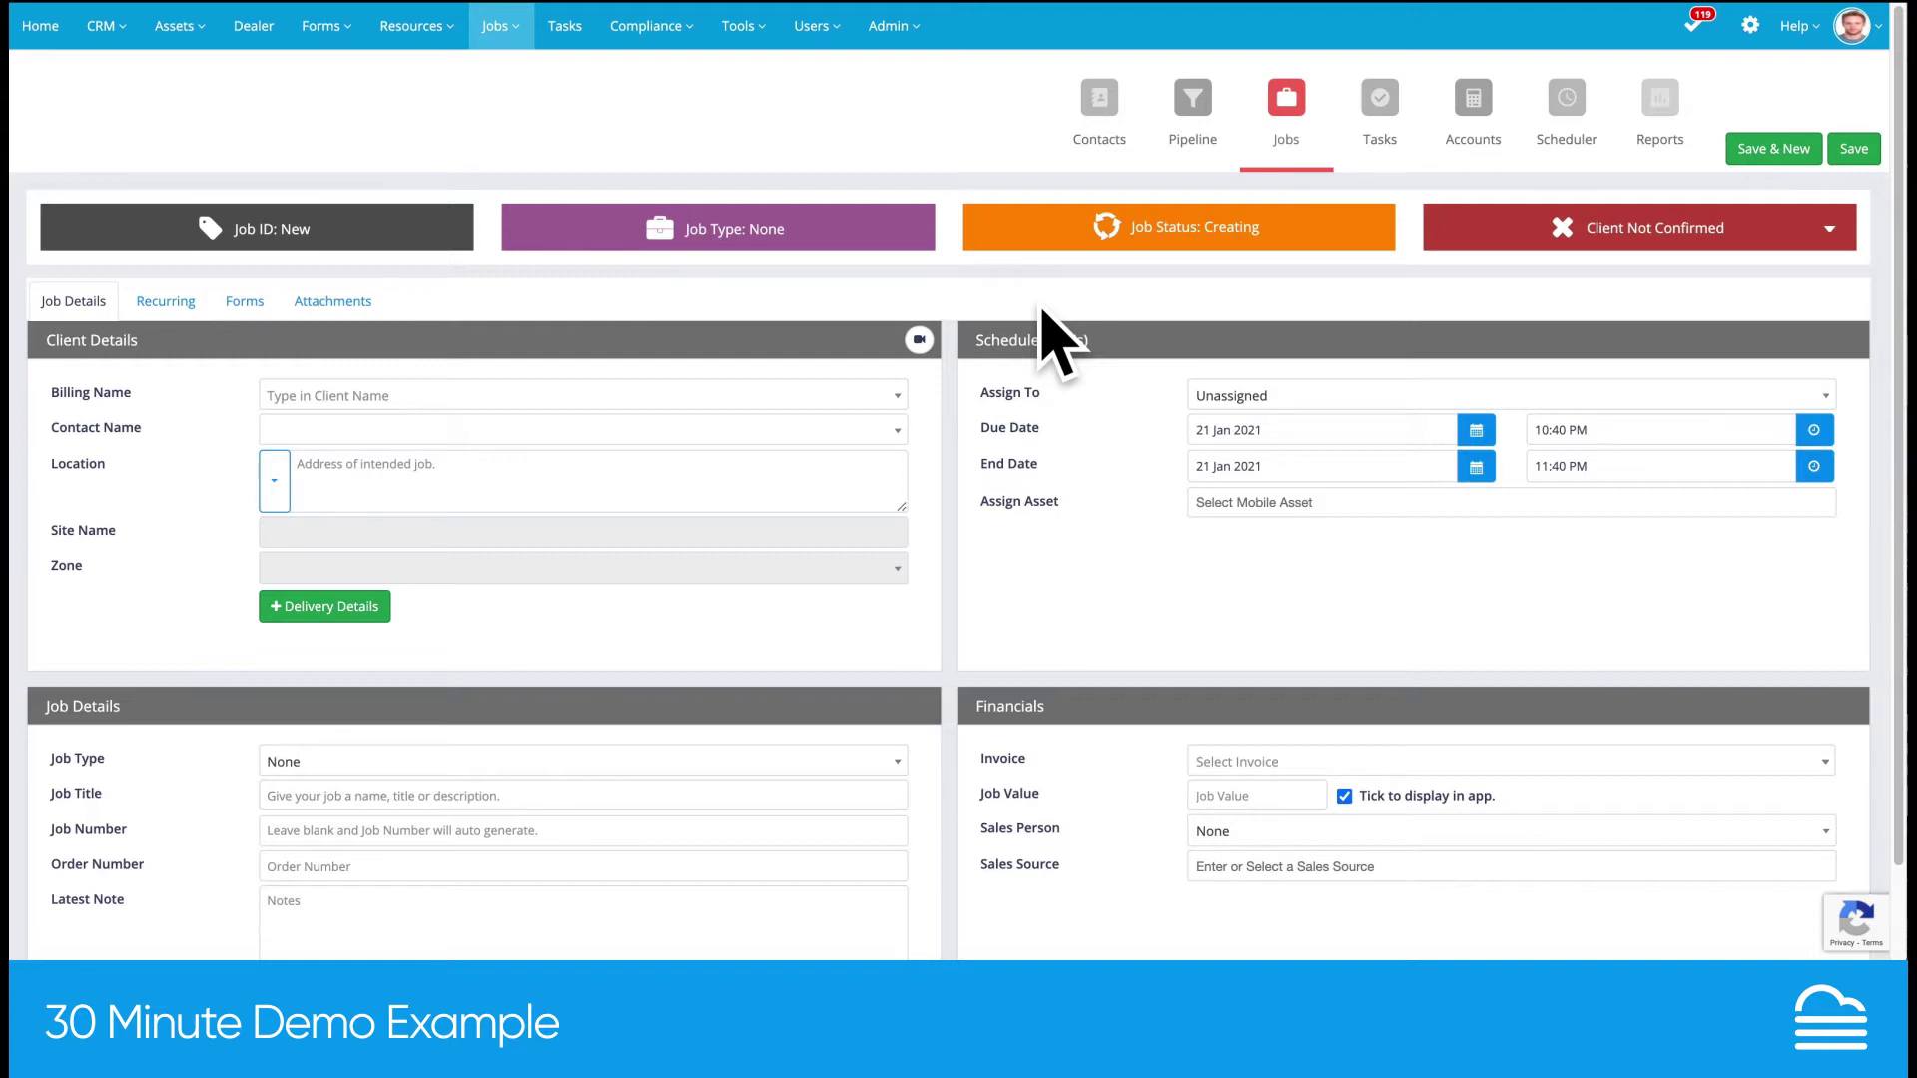
Set the new job's billing name to ABC Transport Pty Ltd and its job type to Quarter GM Inspect
click(304, 397)
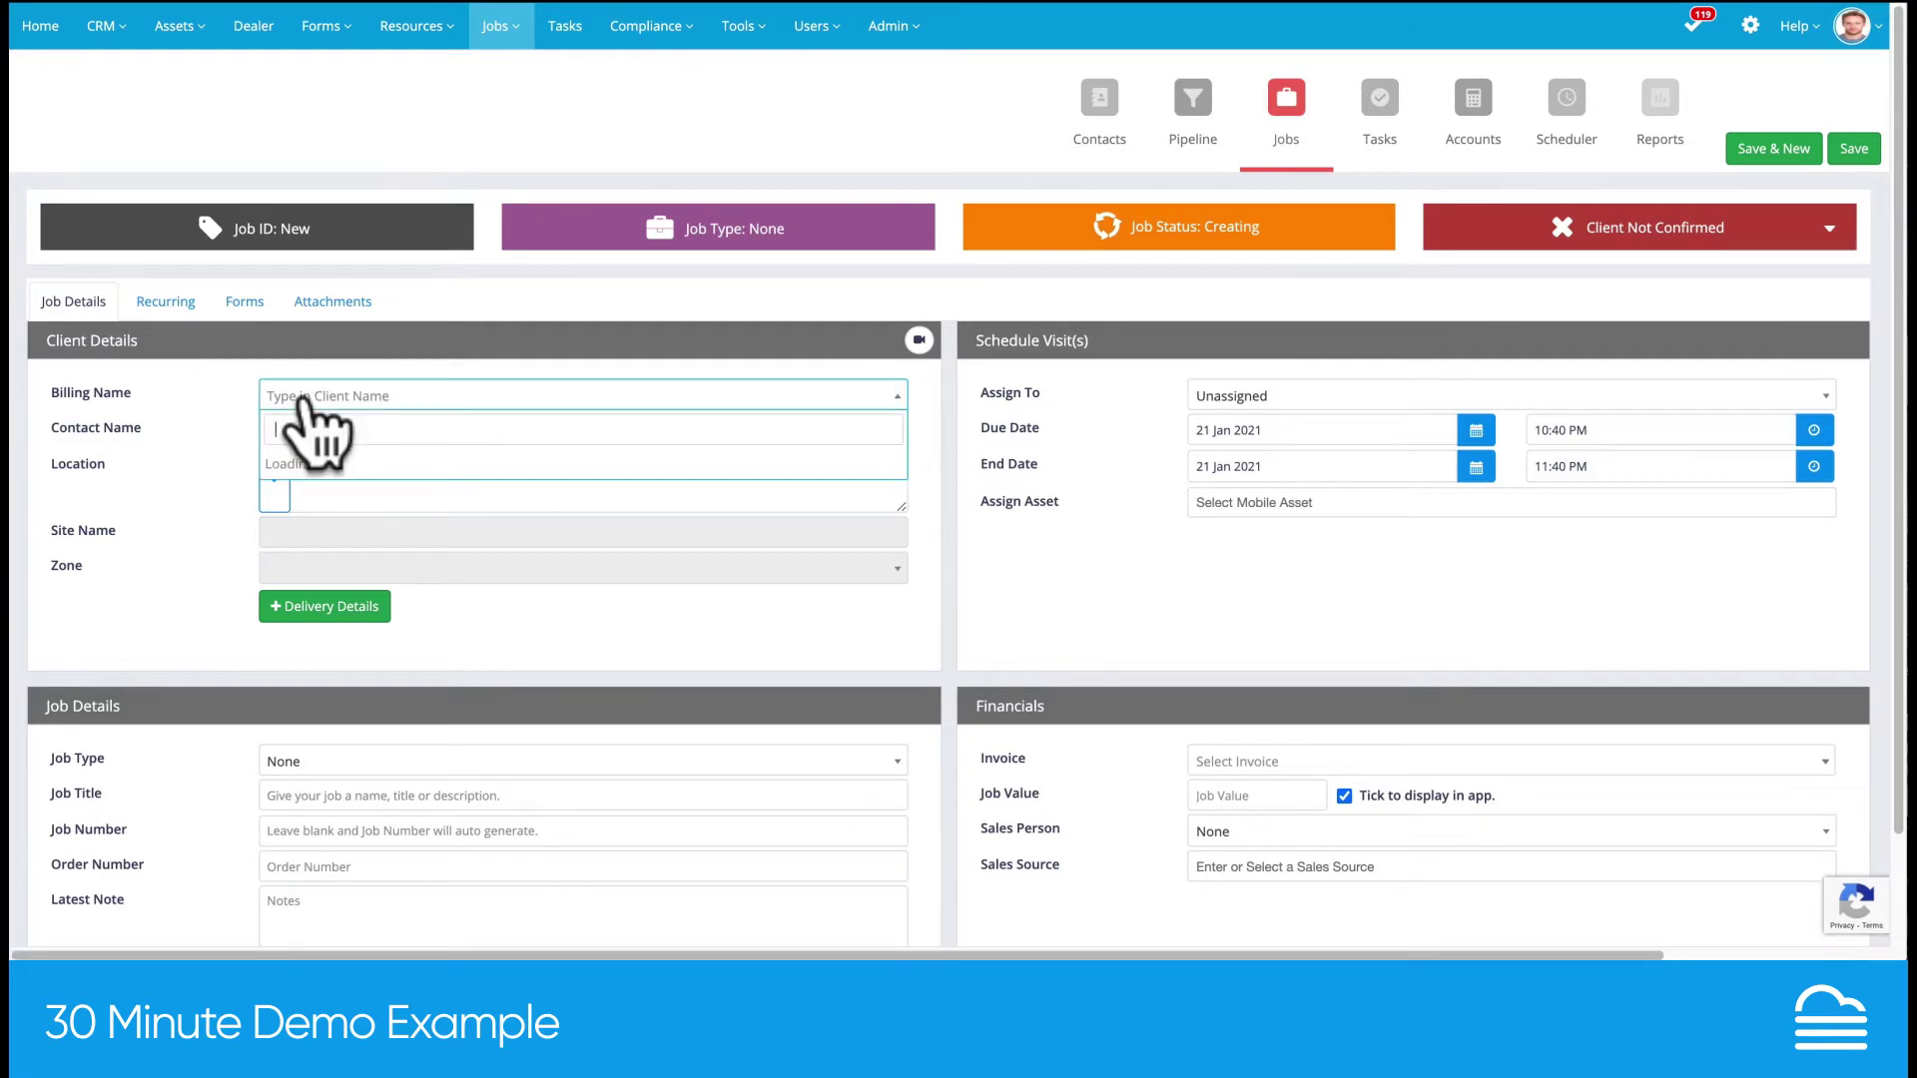
text(Abc)
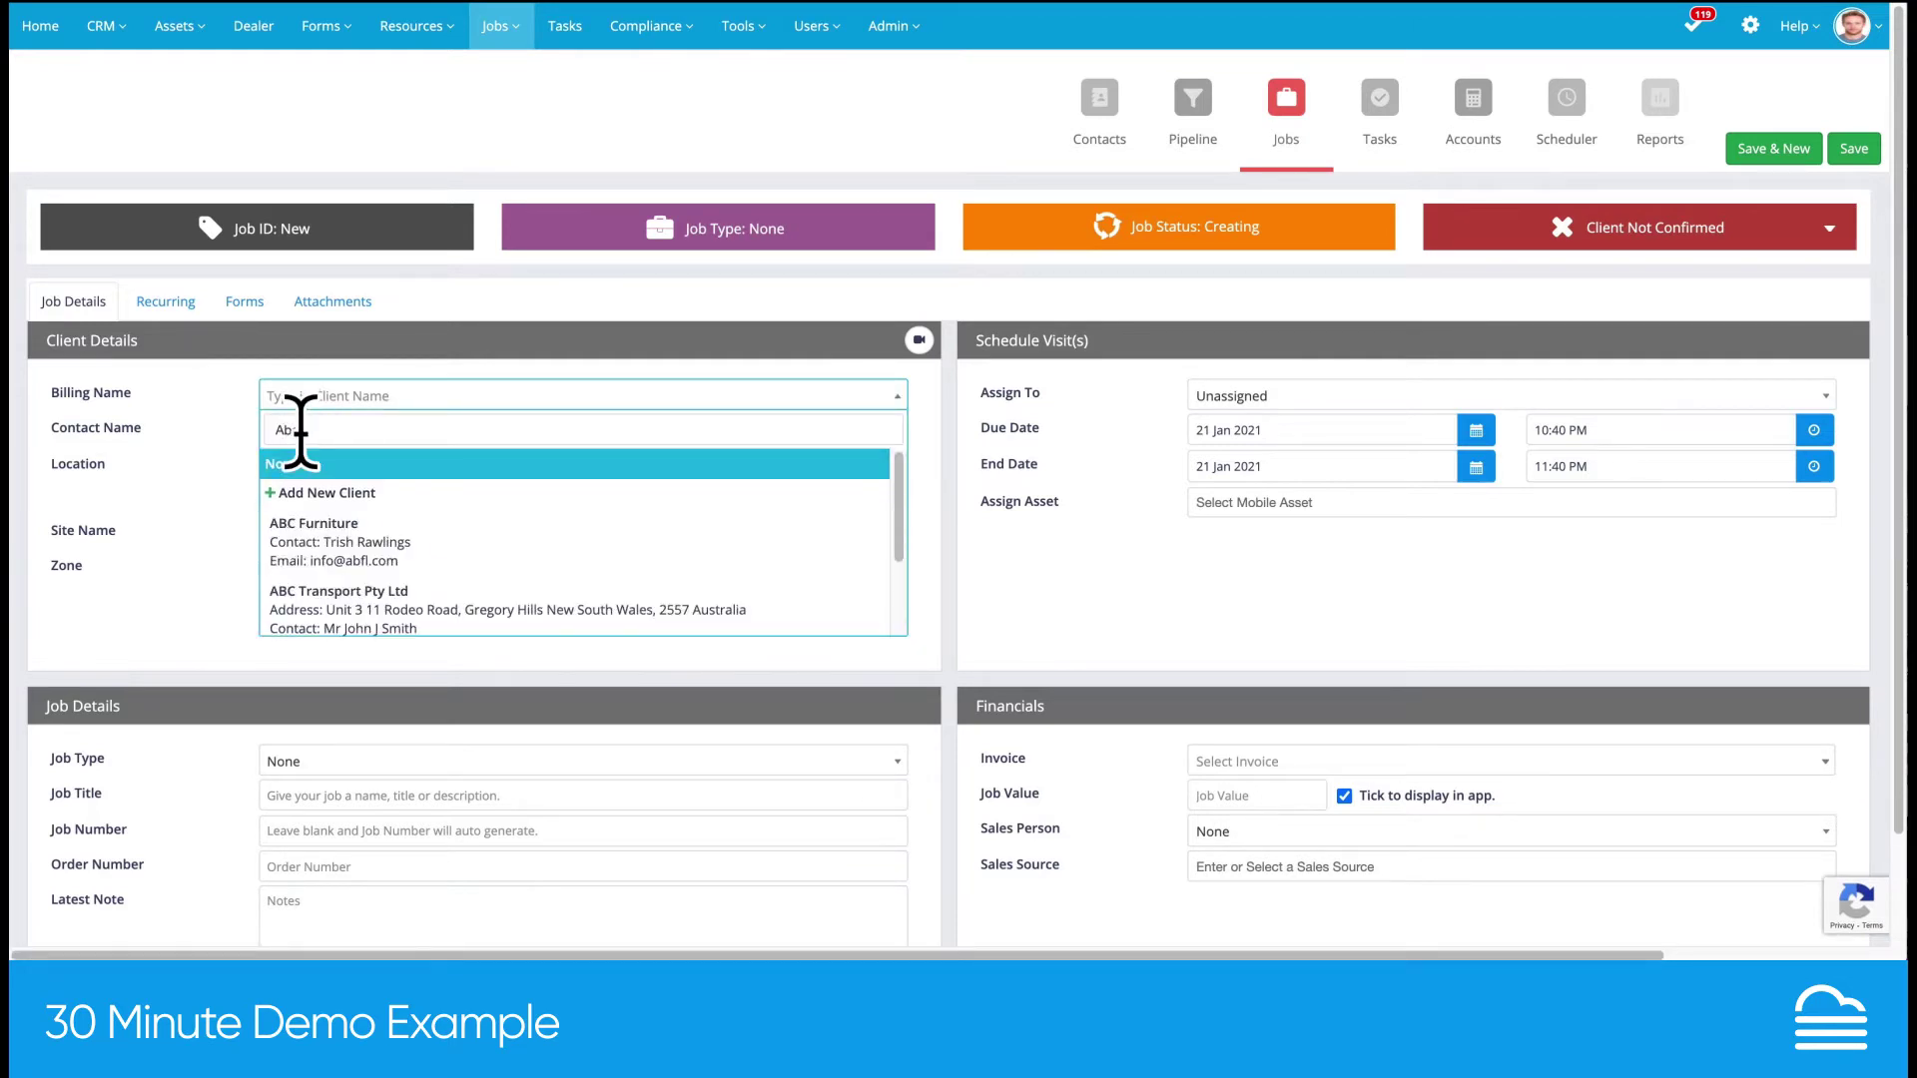
click(399, 599)
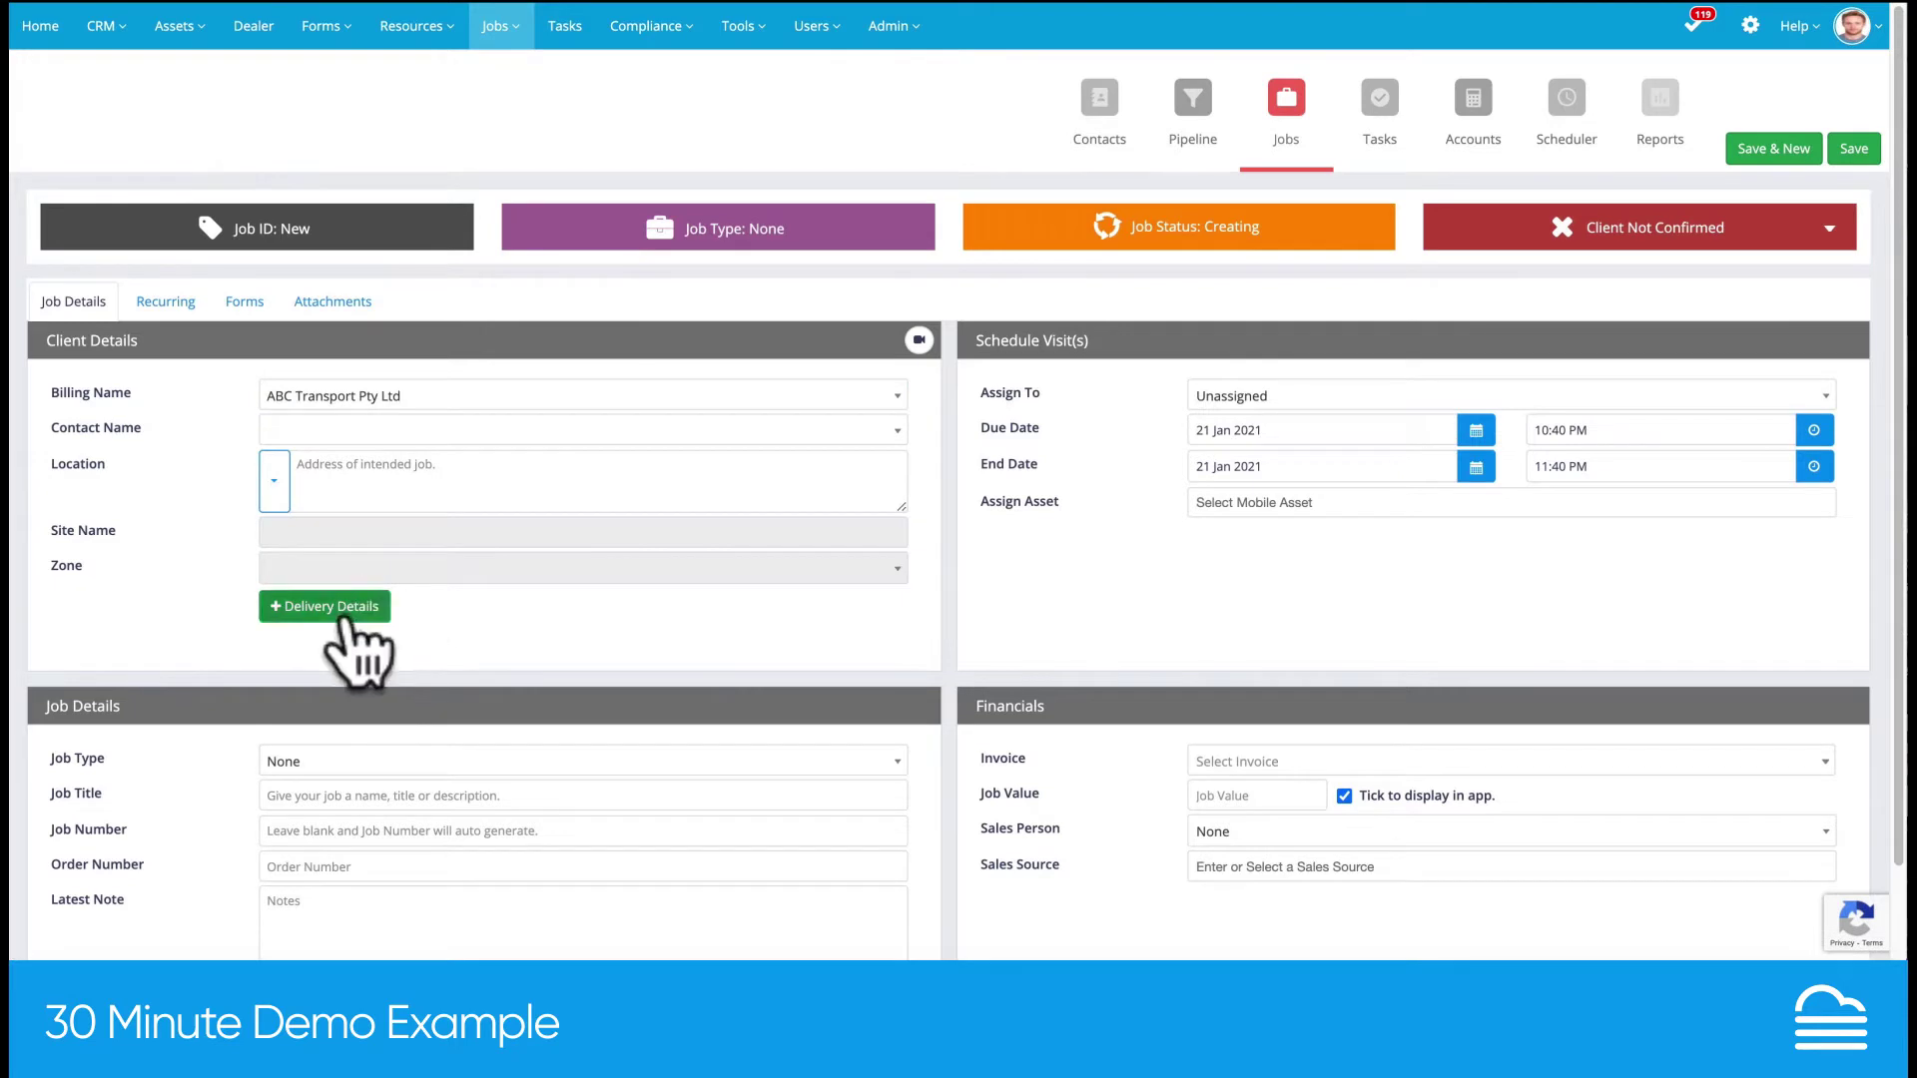
click(273, 732)
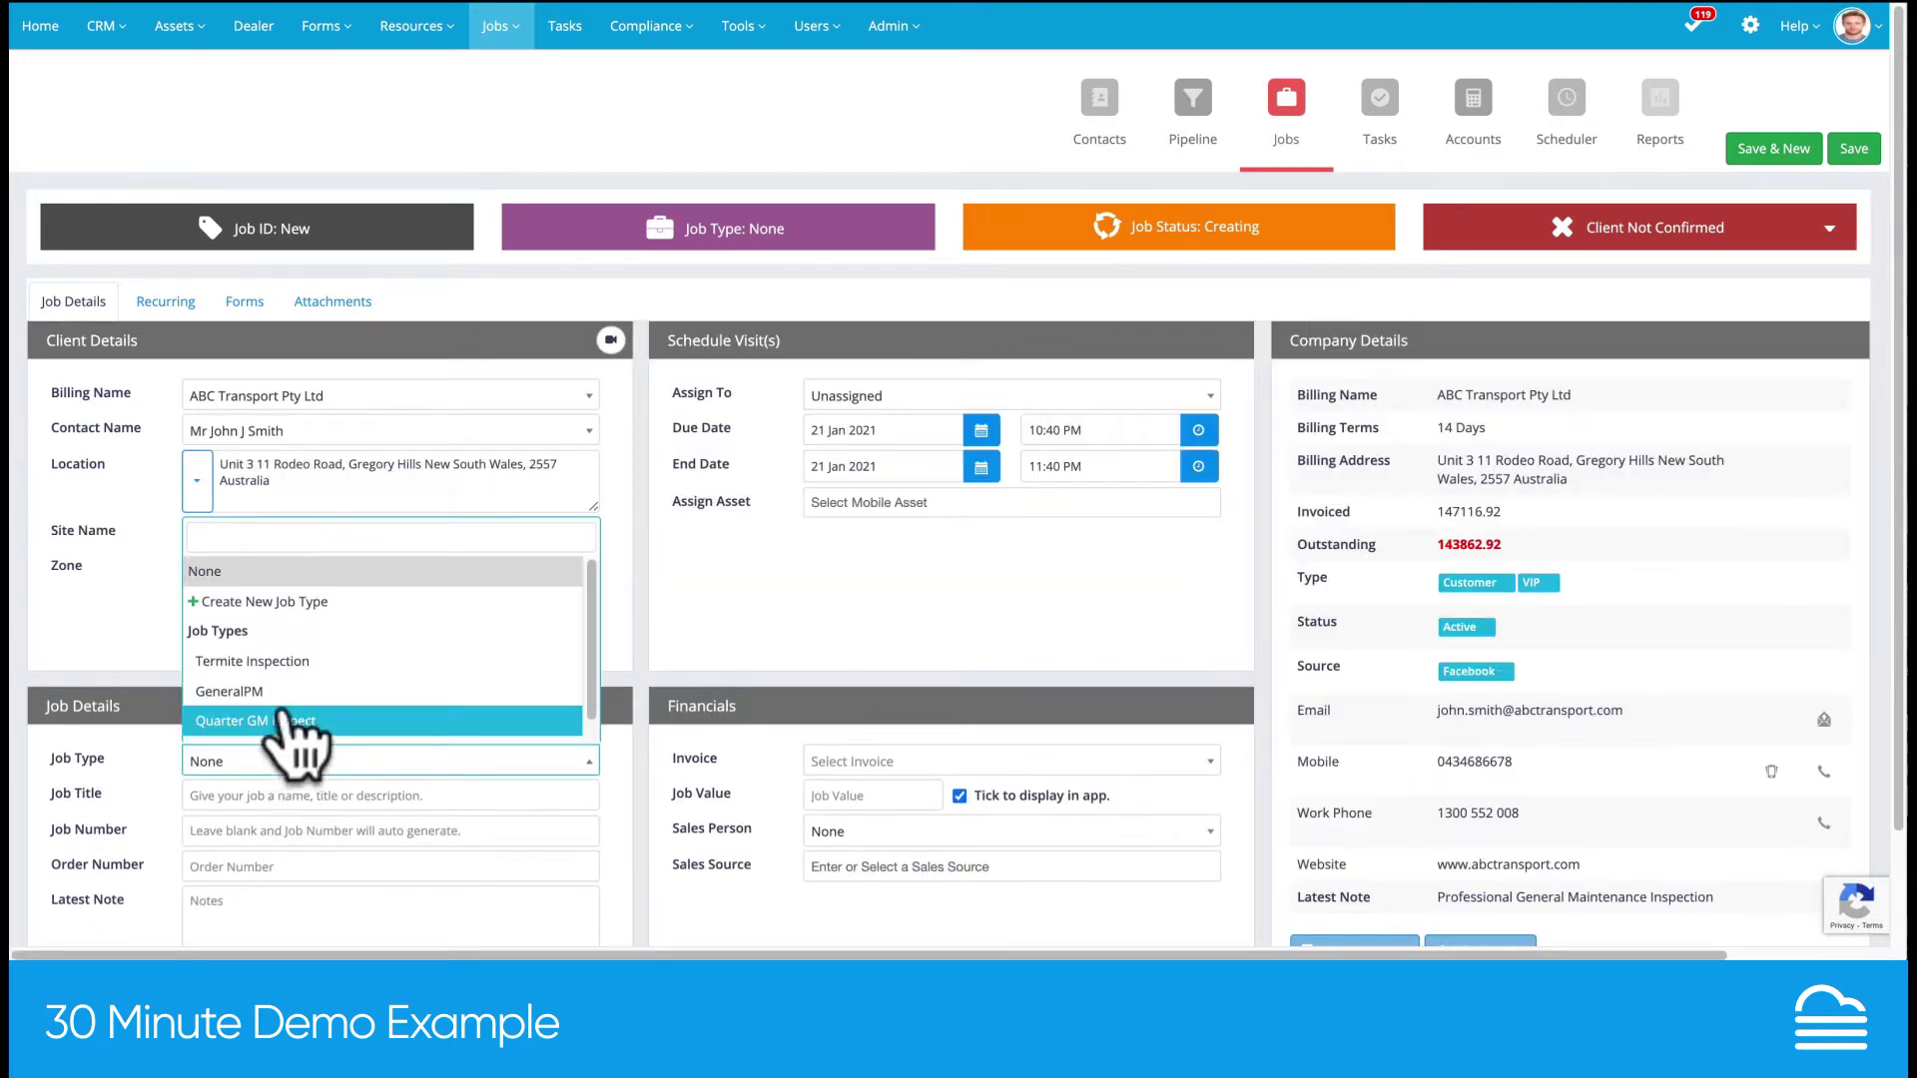
click(292, 720)
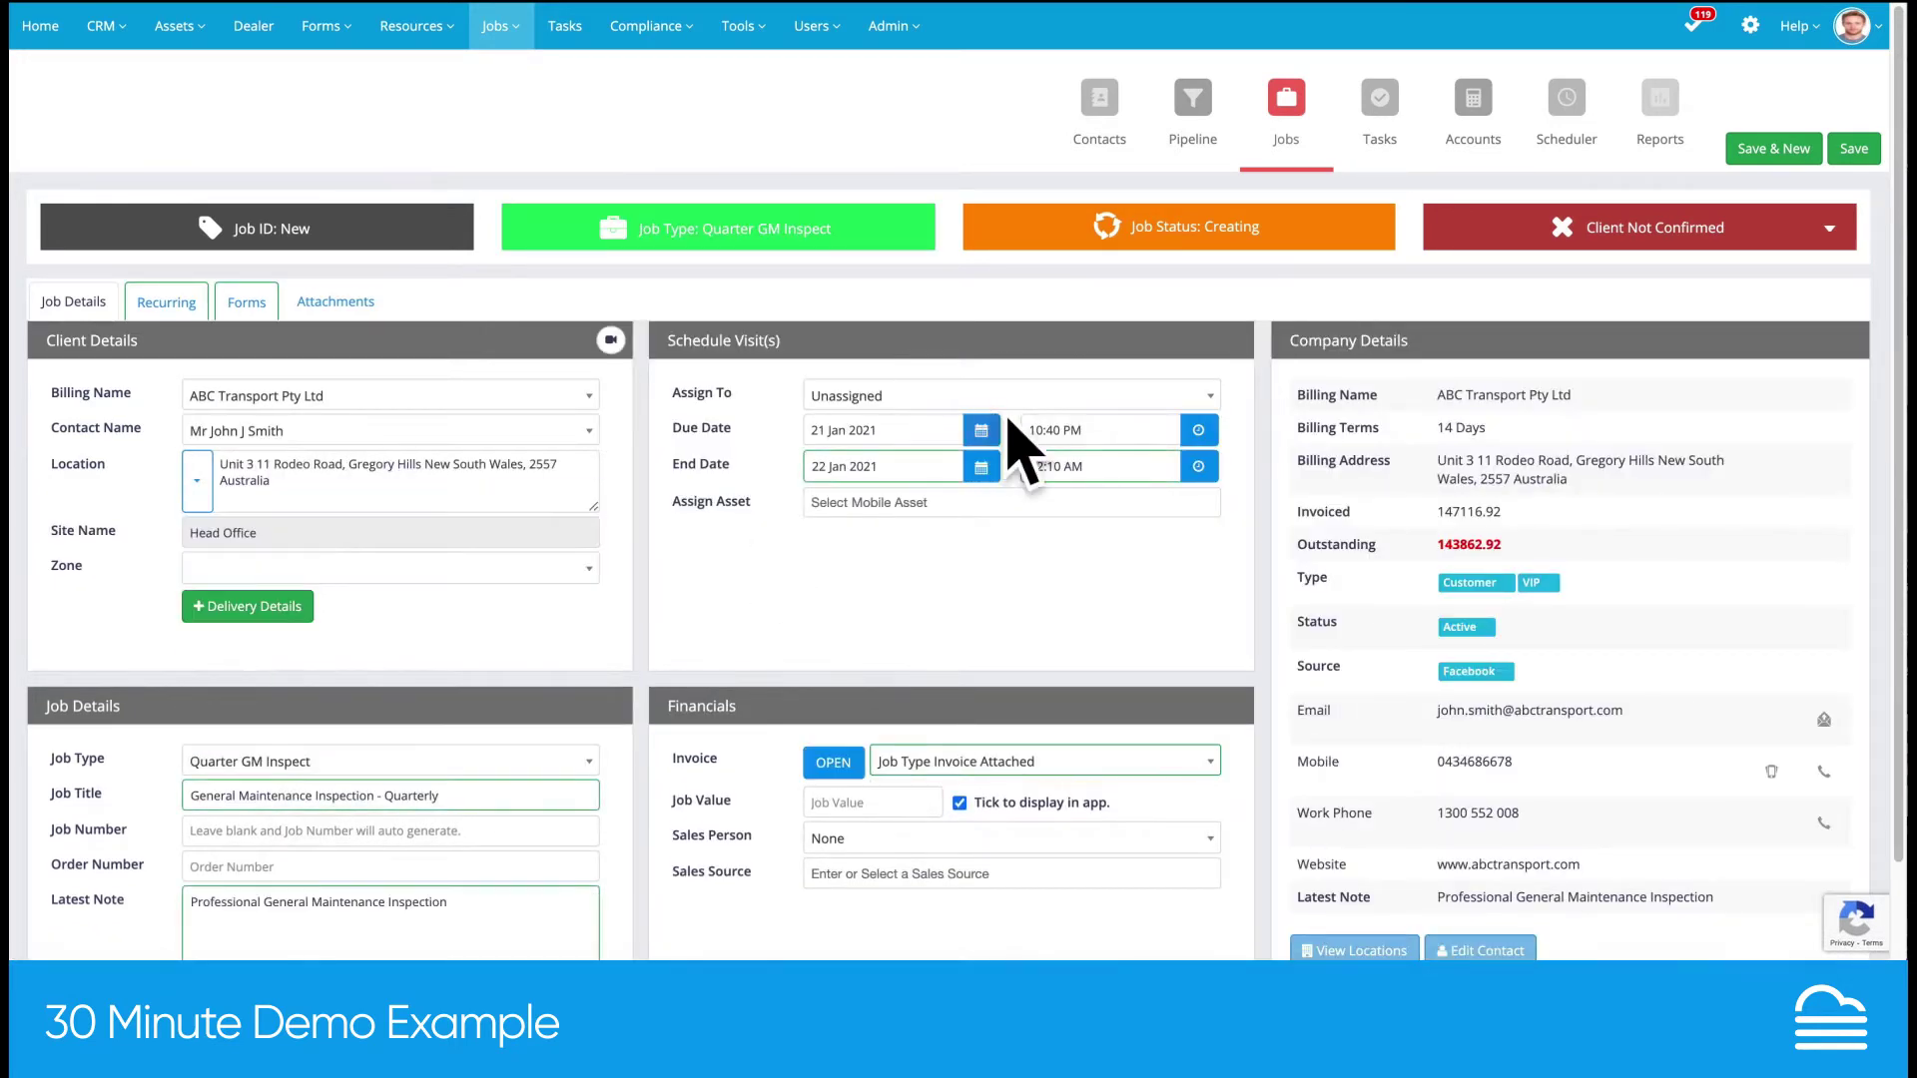
Assign the new job to the first listed user and save the job
click(903, 395)
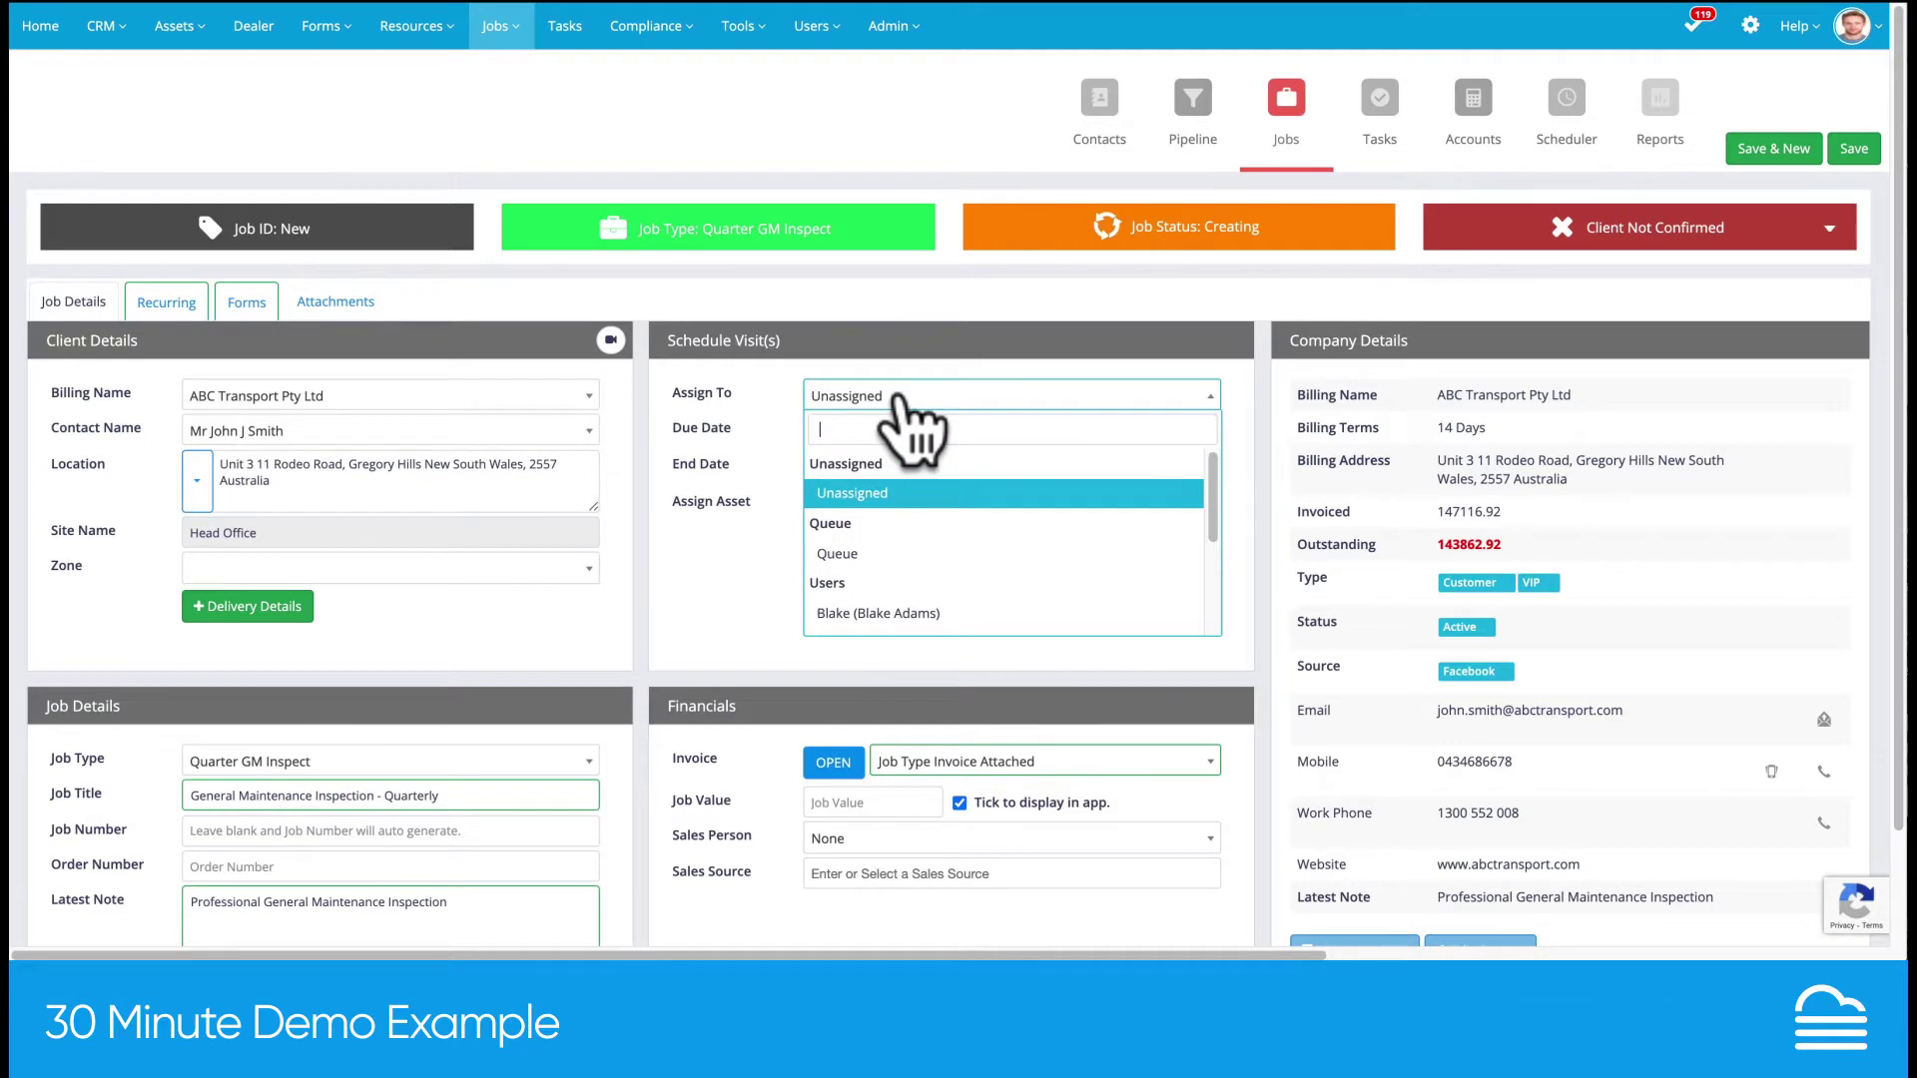
click(895, 613)
click(1841, 155)
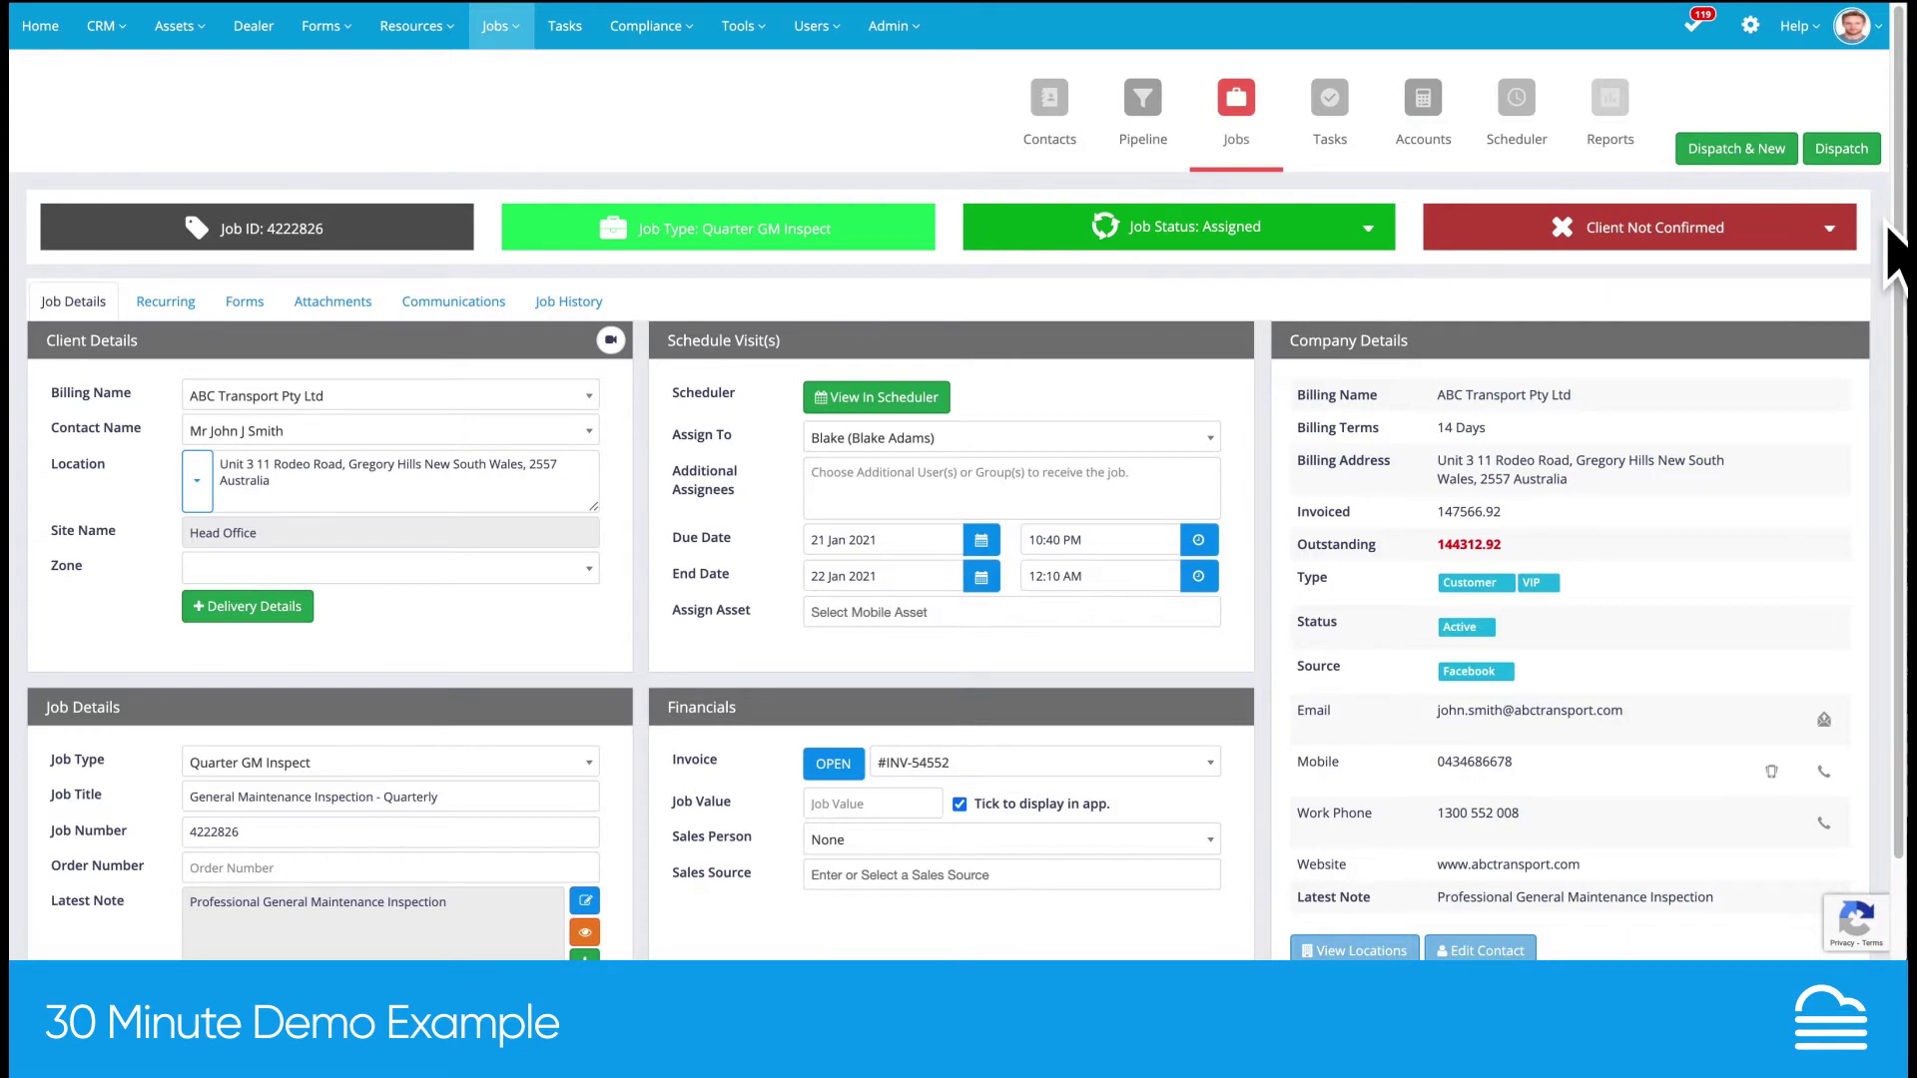
scroll(1888, 229, down, 2)
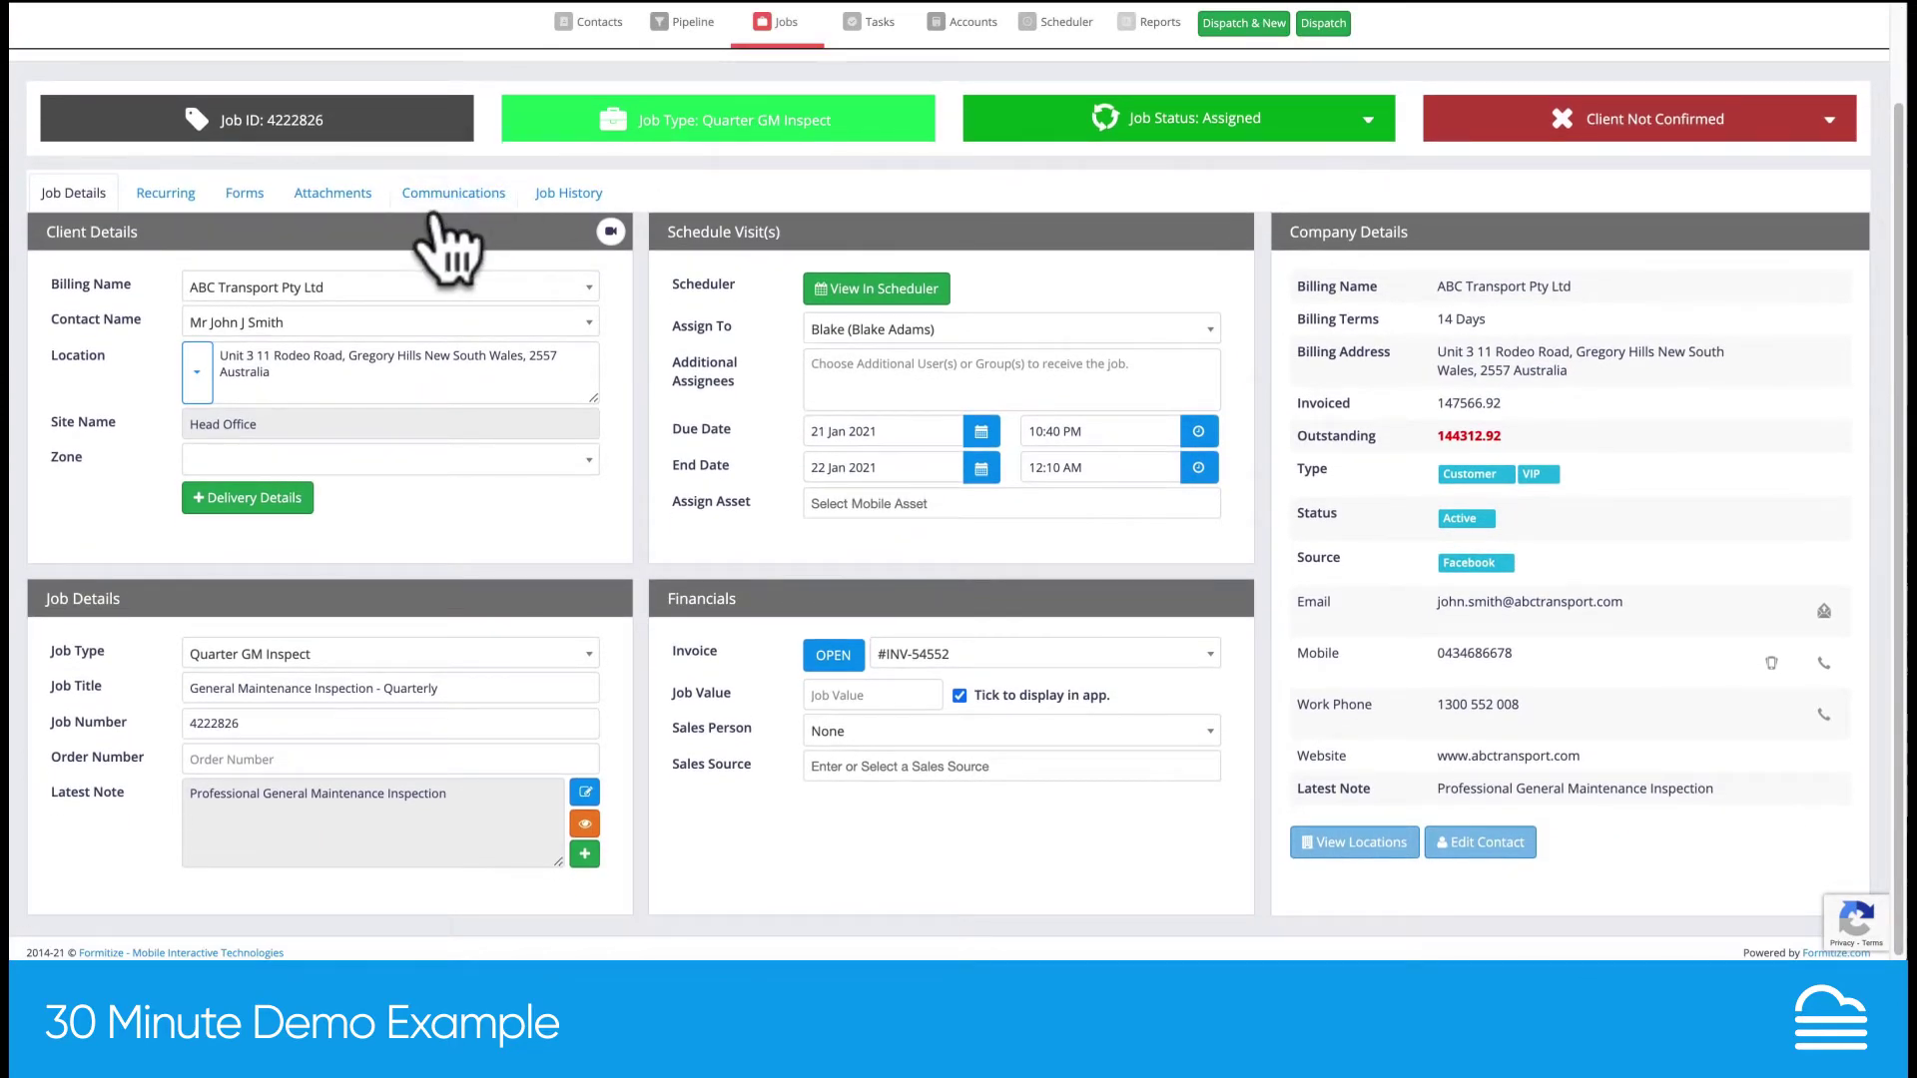
click(279, 289)
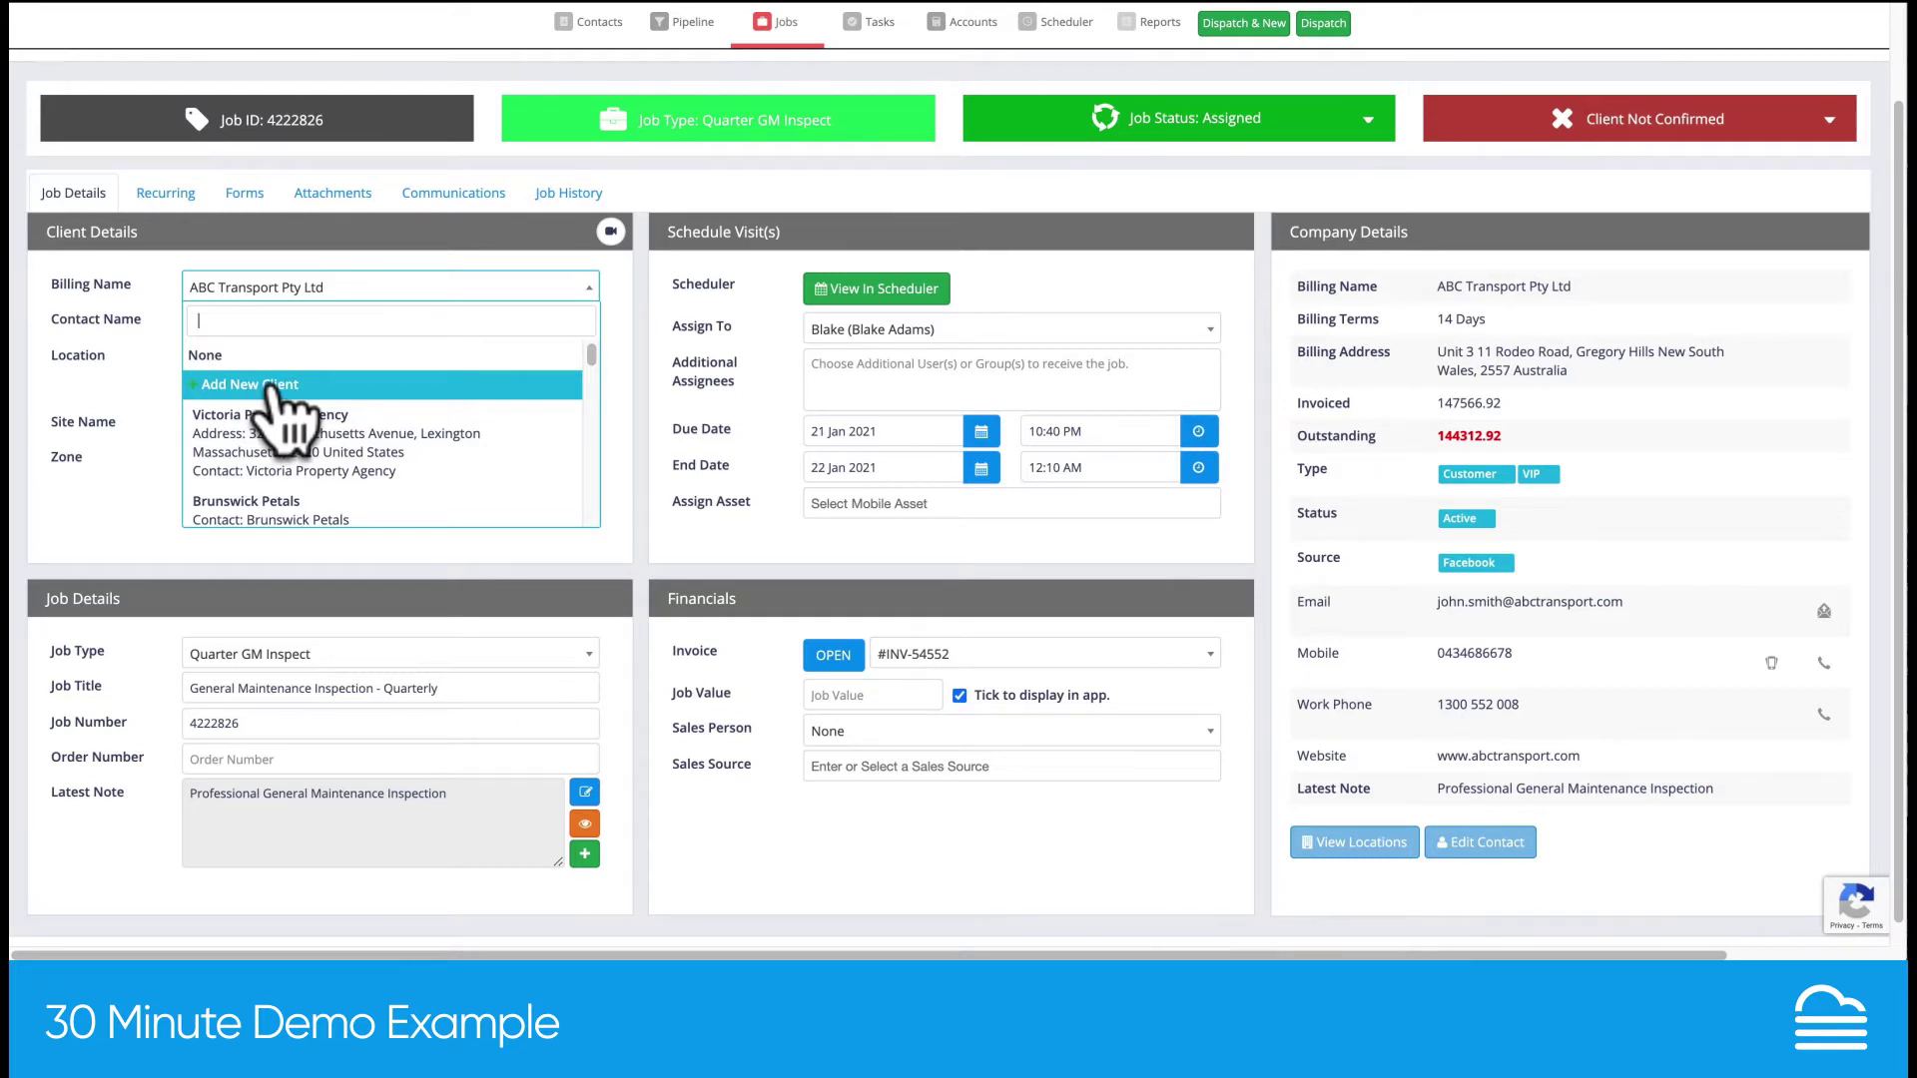
click(627, 354)
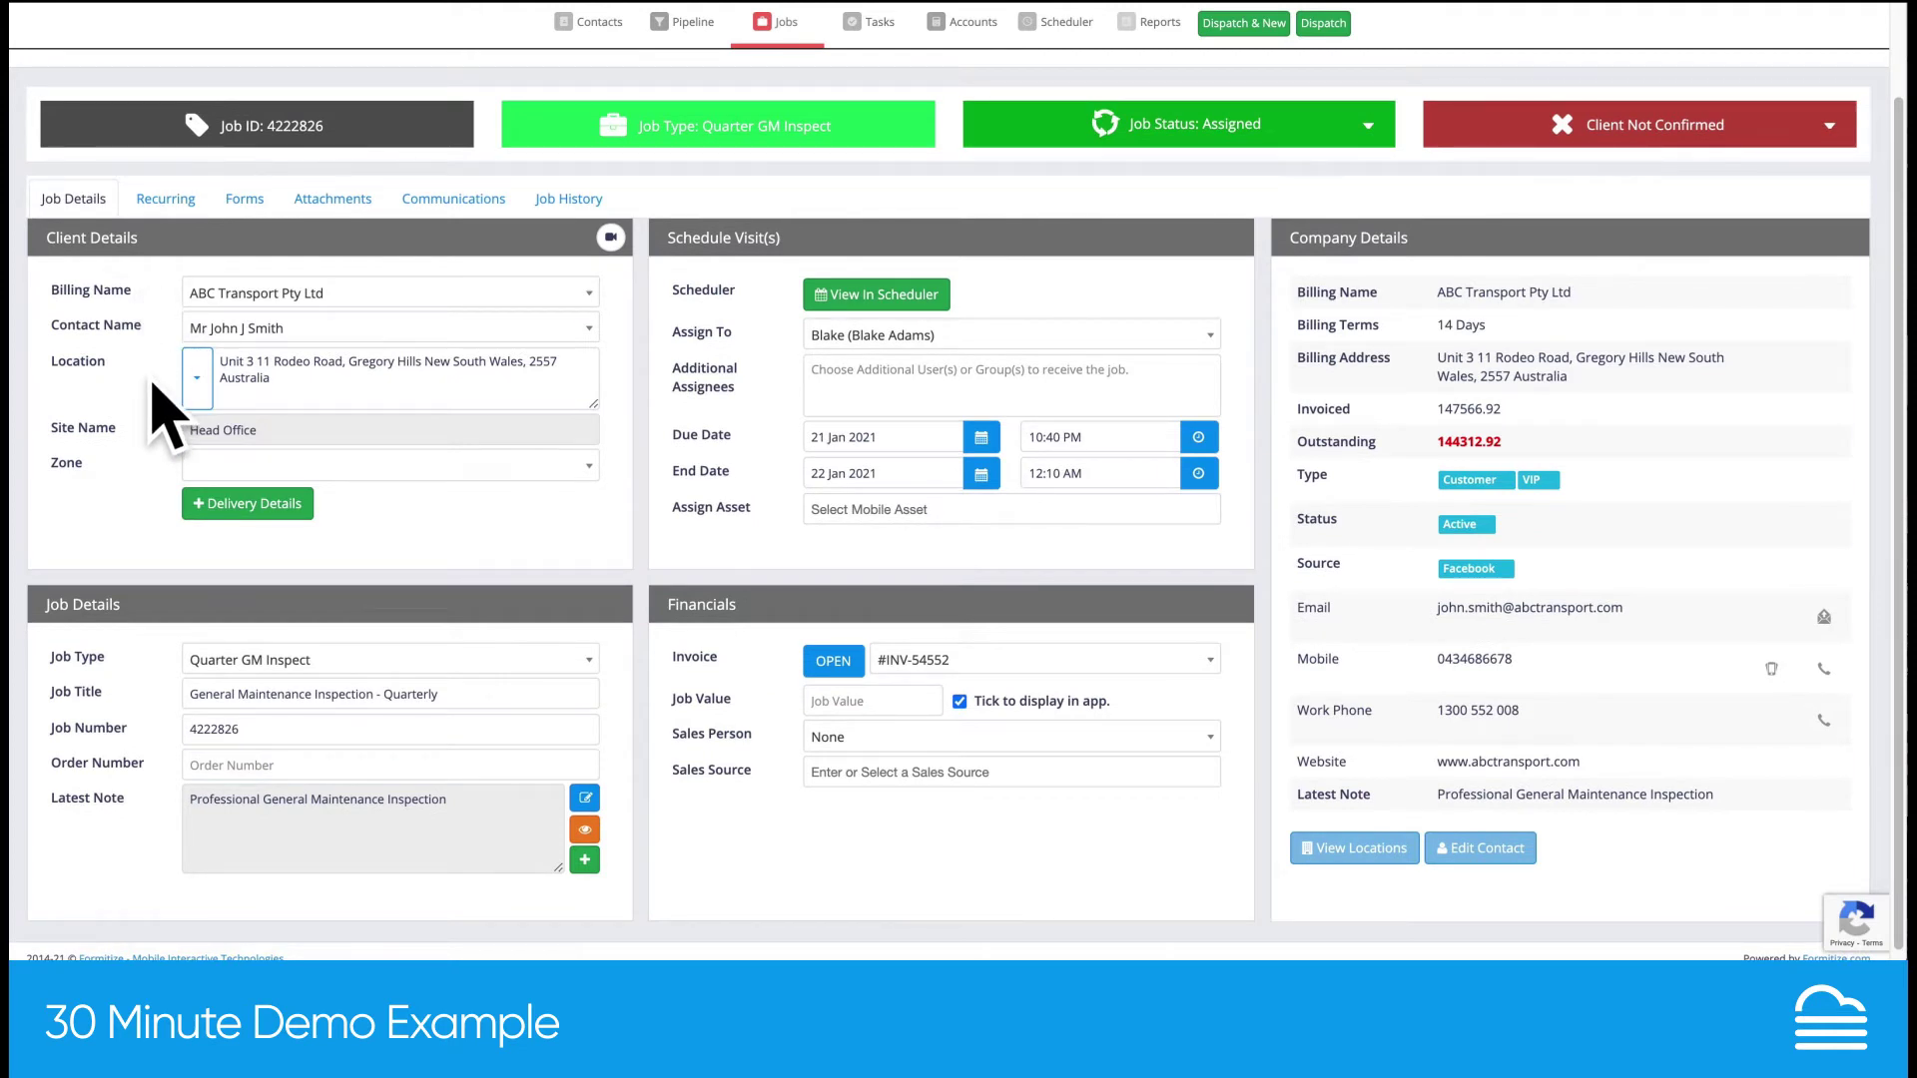
Set the job's location to the client's Warehouse site and its zone to Warehouse
click(199, 377)
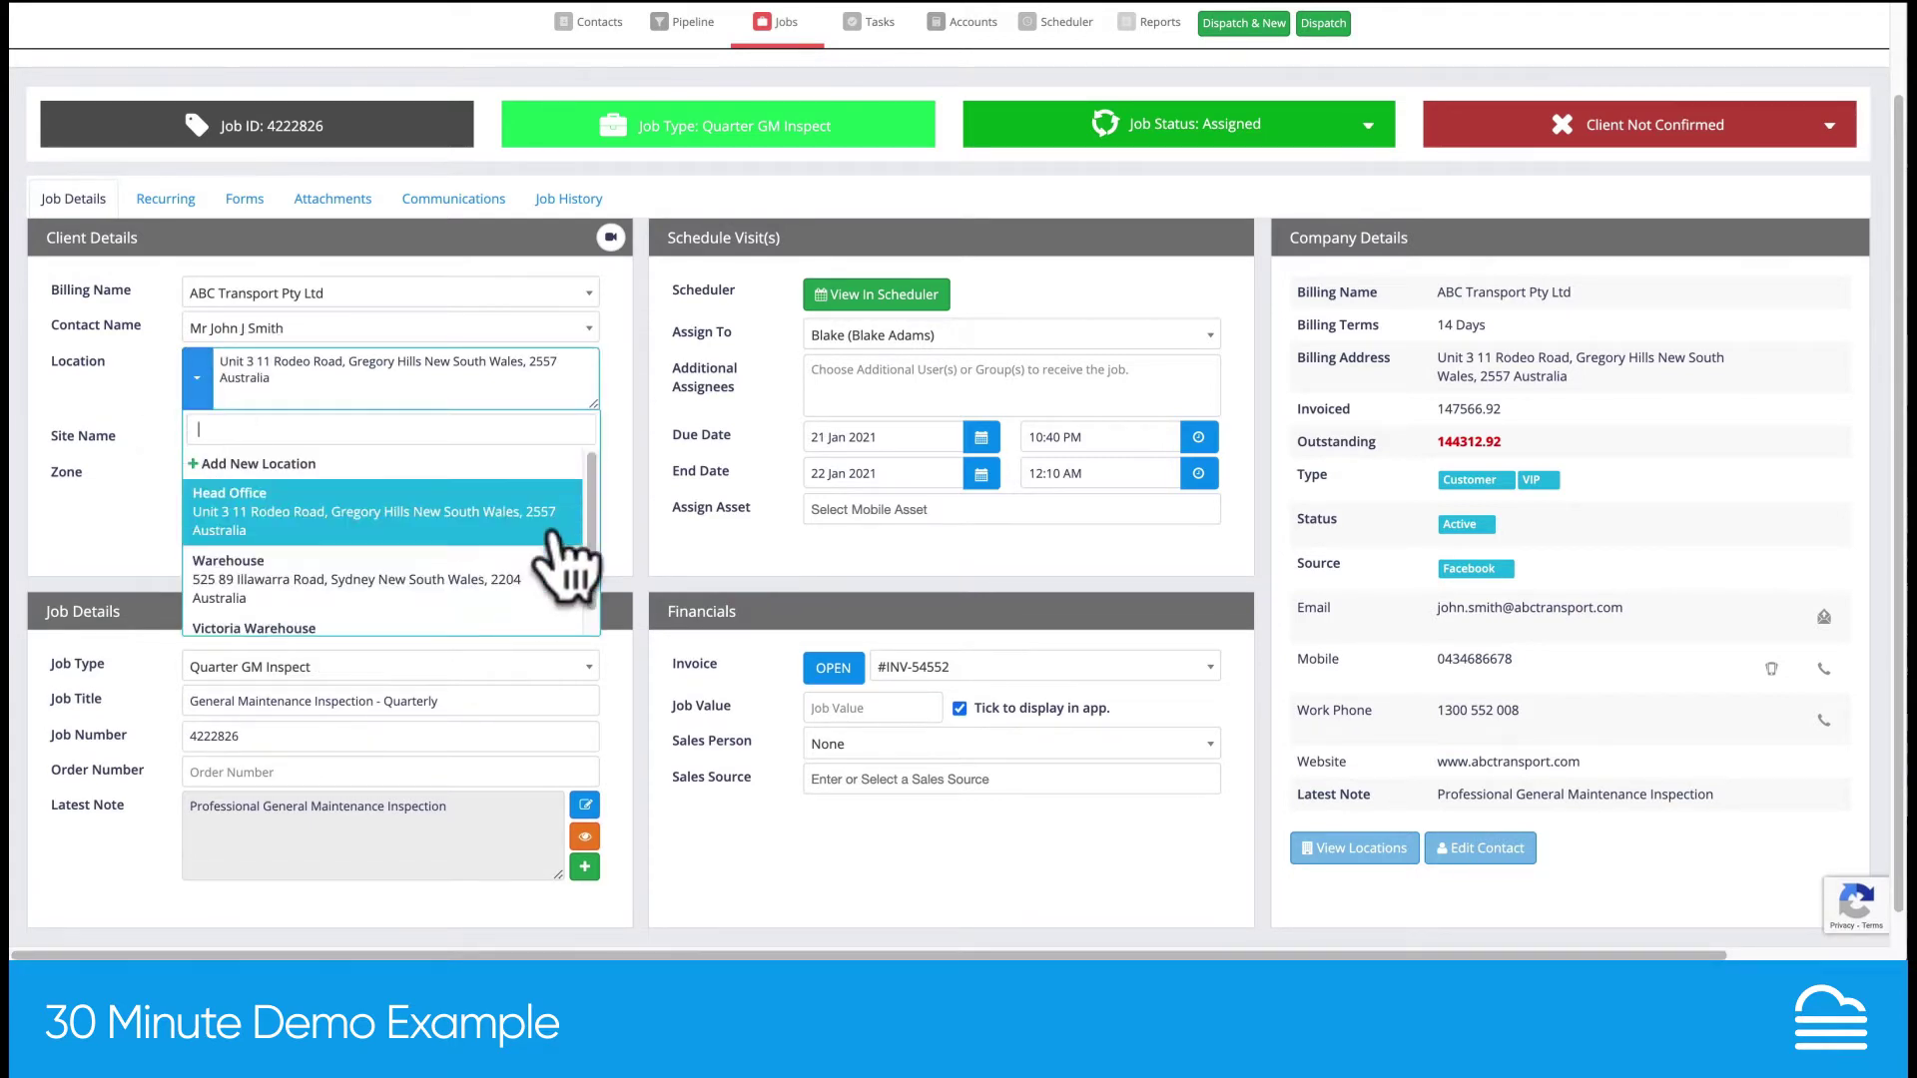
click(377, 579)
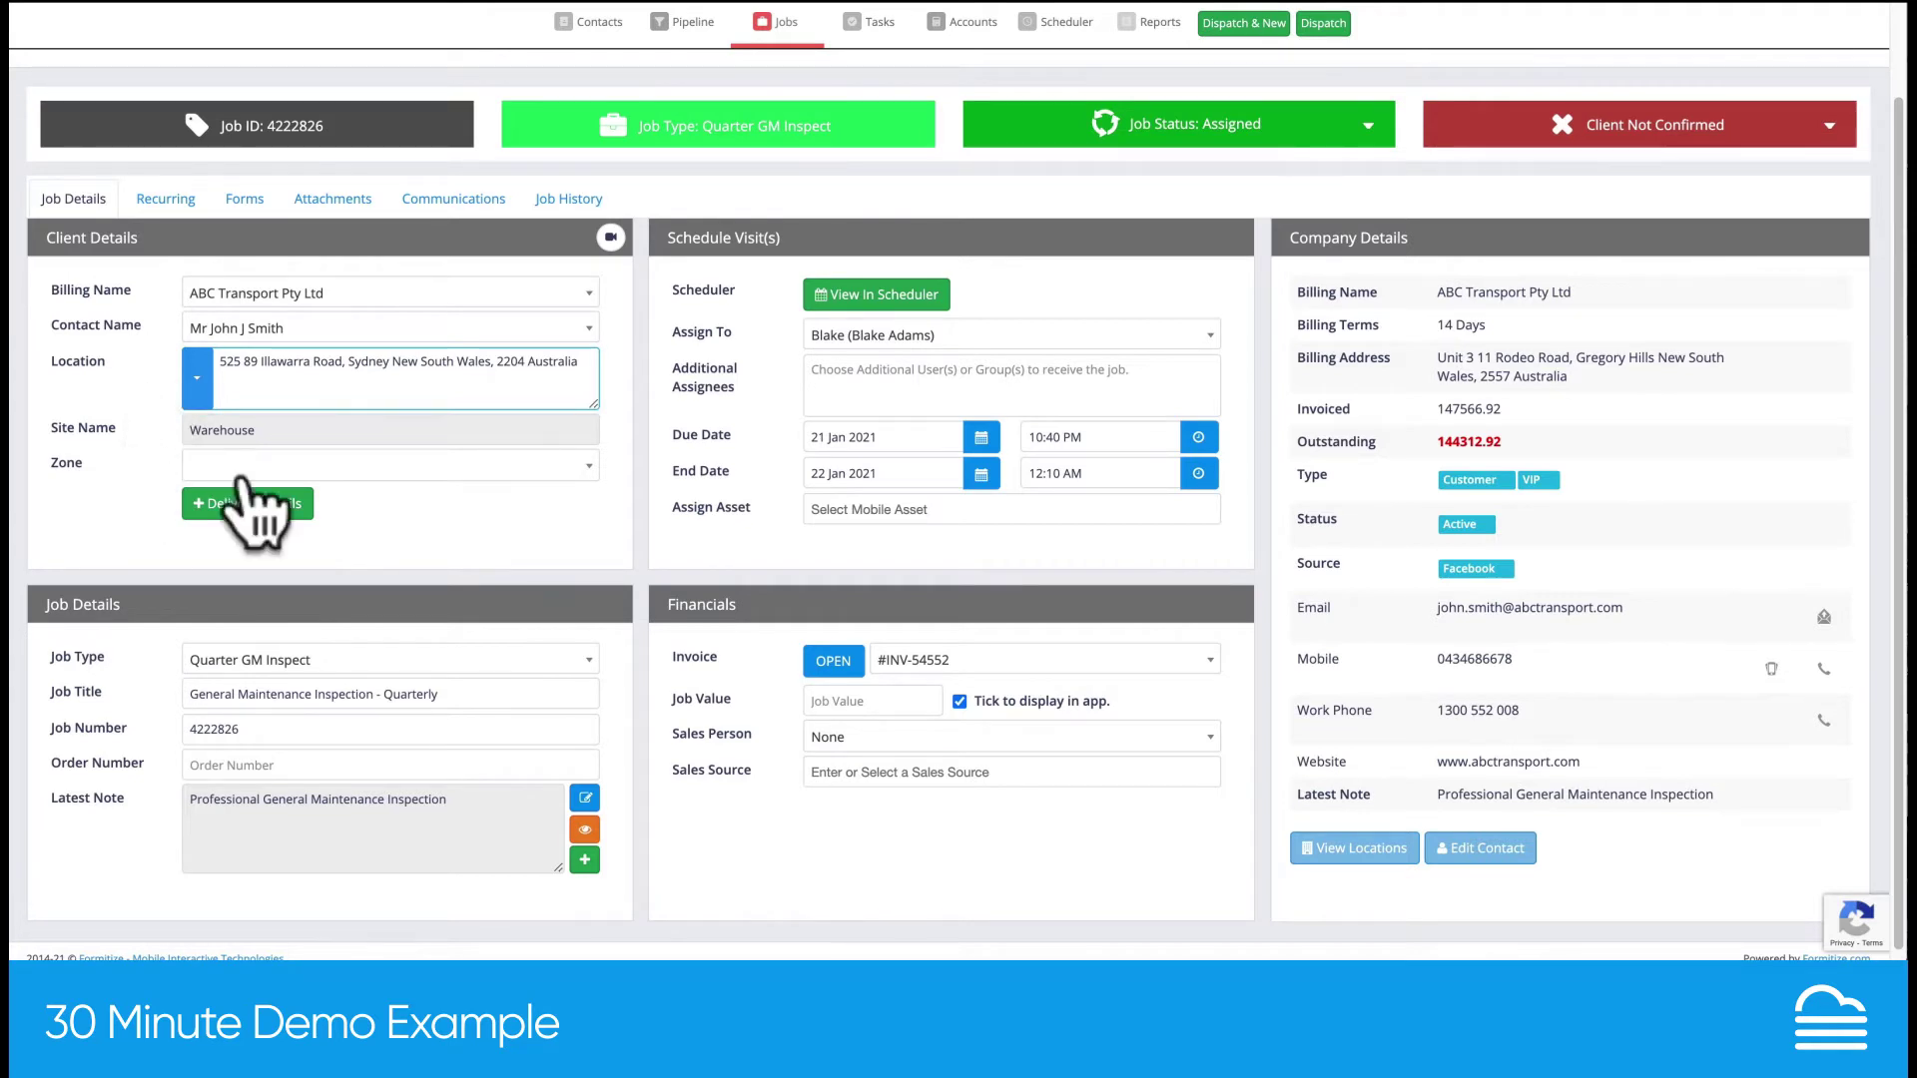
click(386, 467)
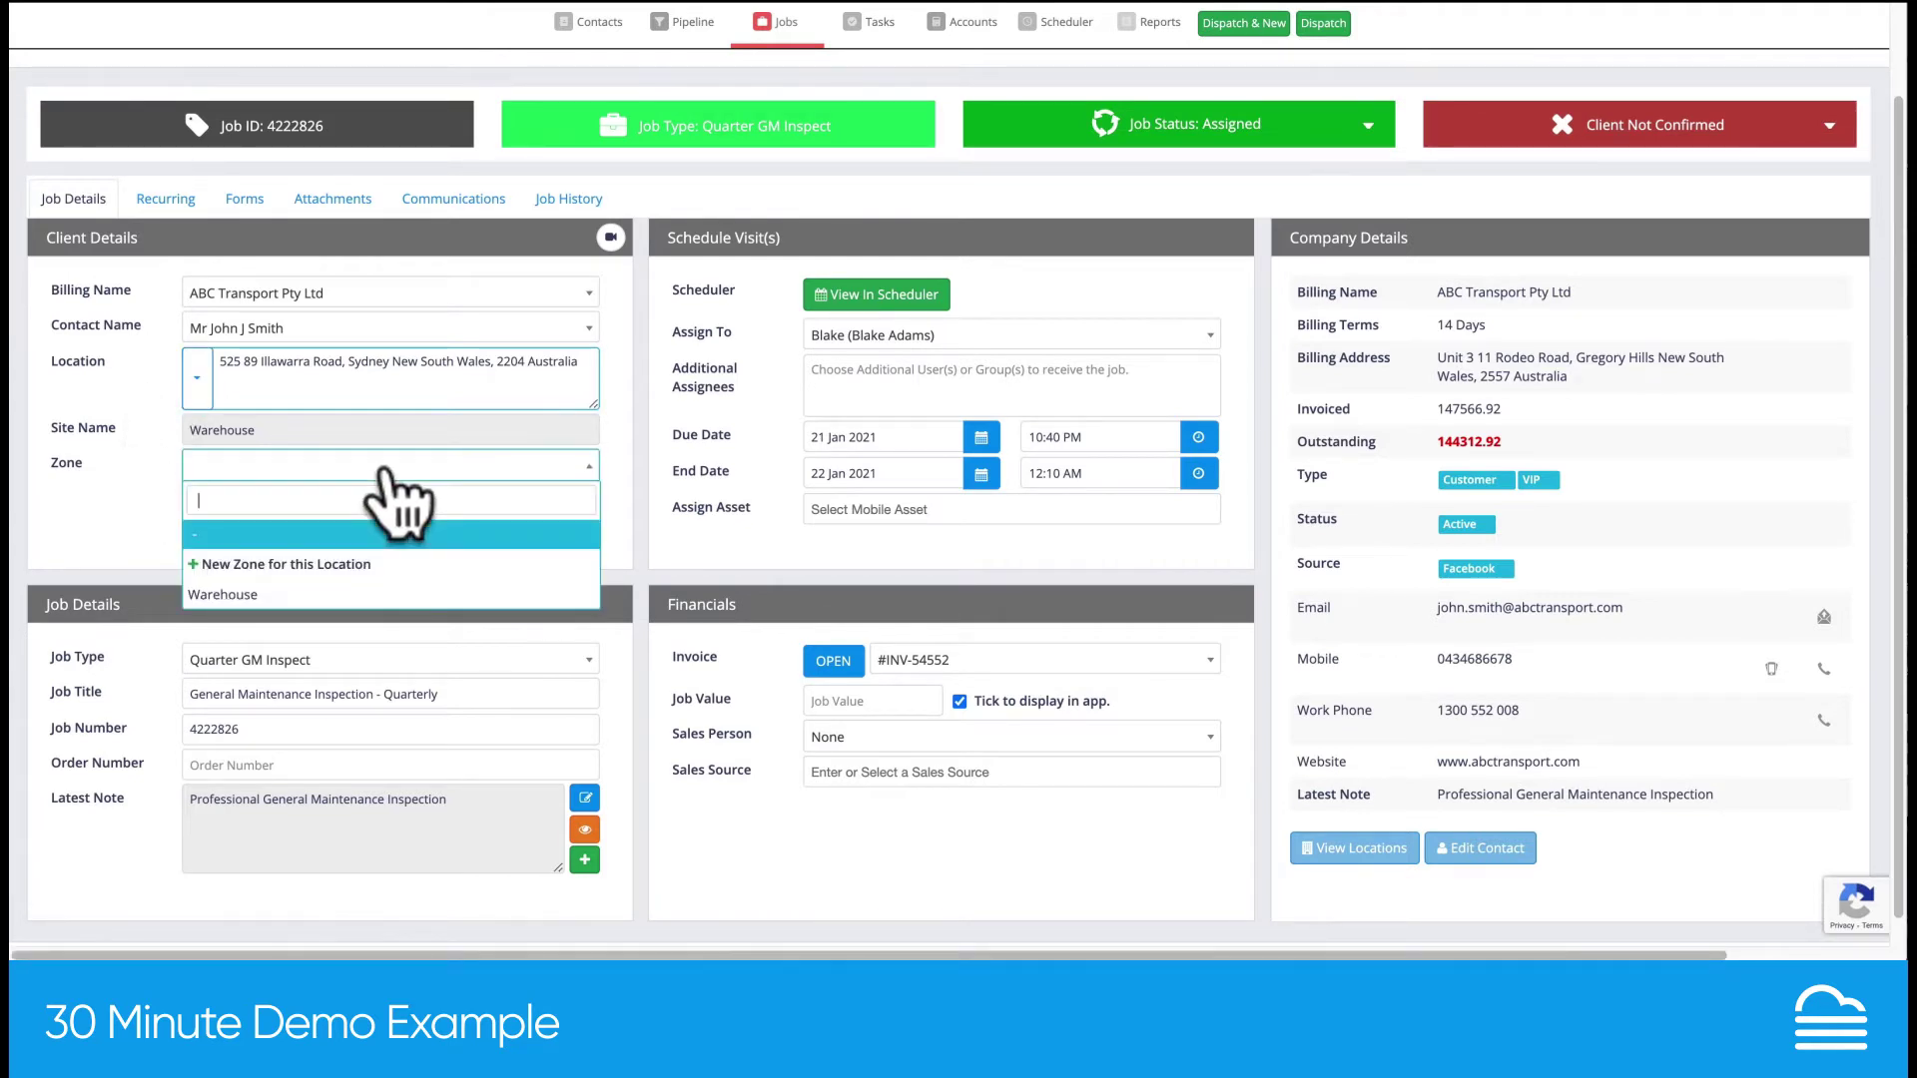
click(352, 598)
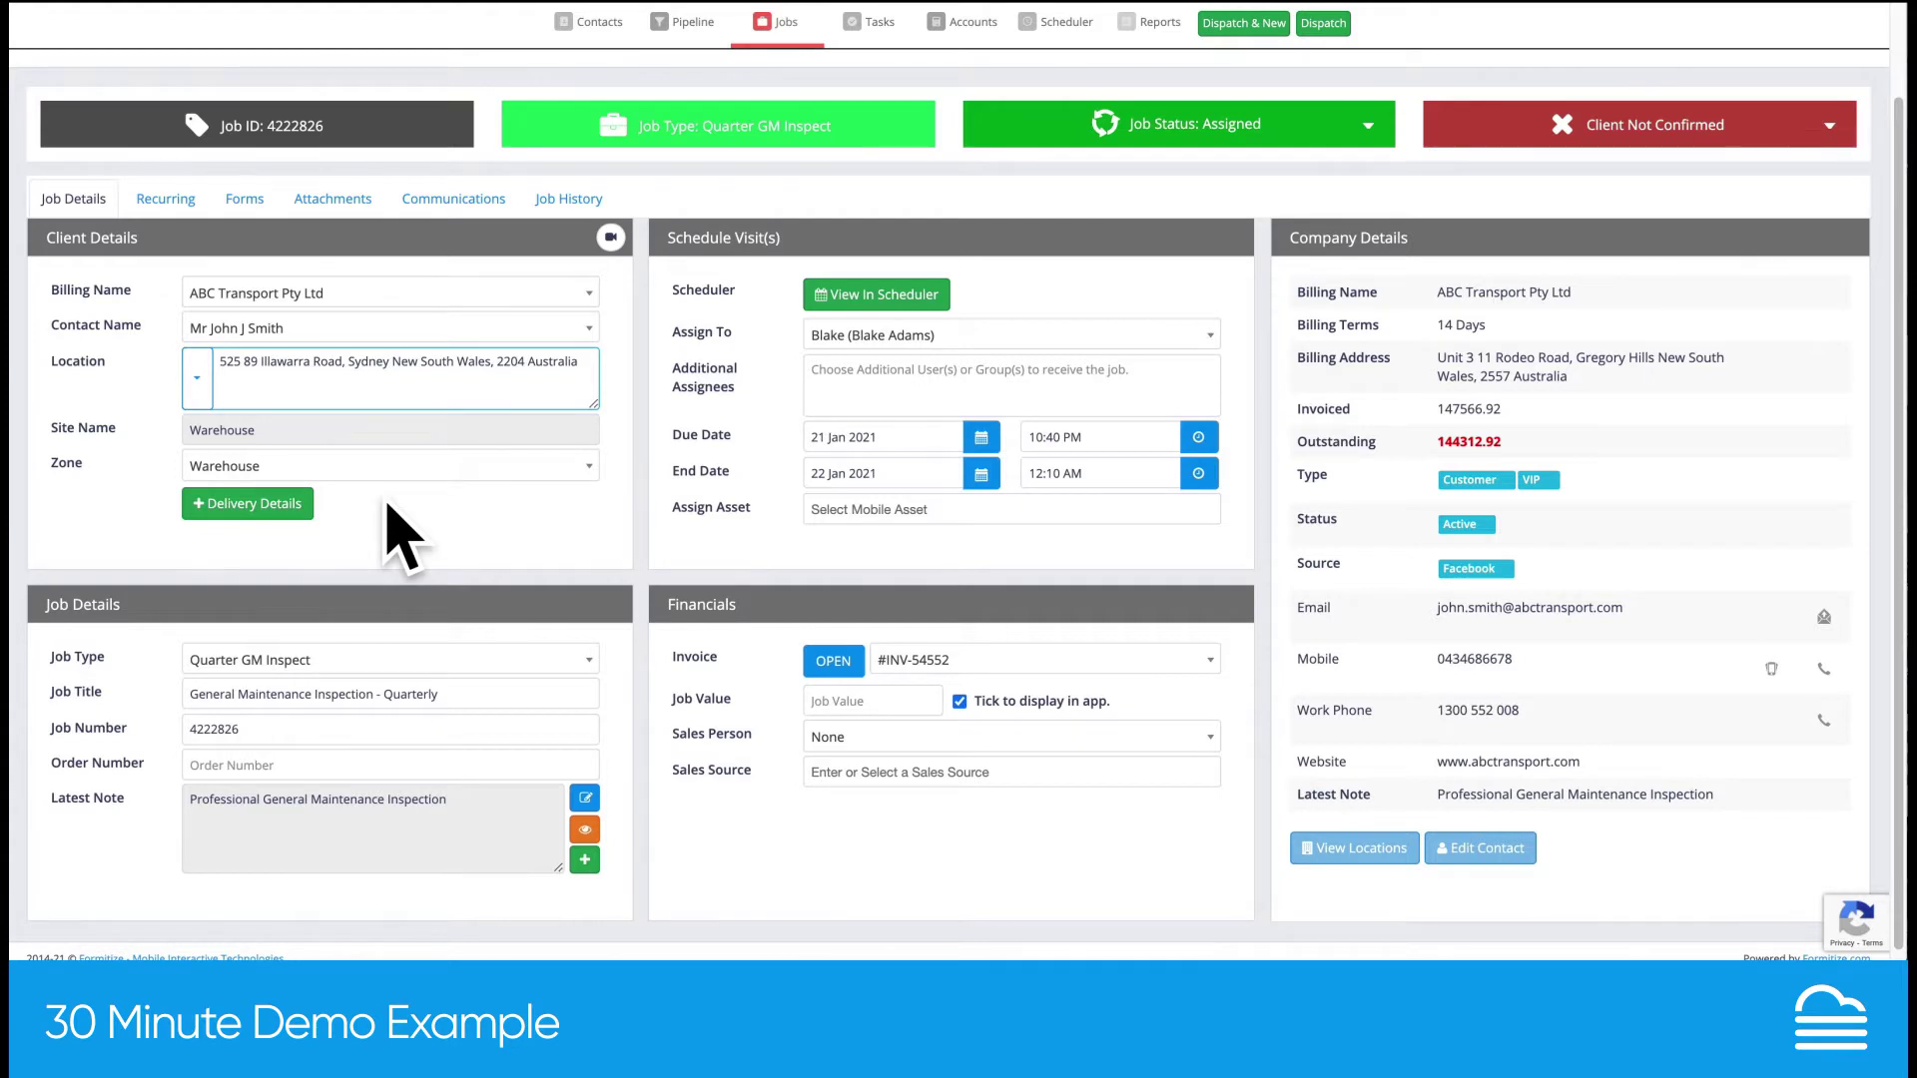
Set the job's location to the client's Head Office site and its zone to Loading Area
click(199, 375)
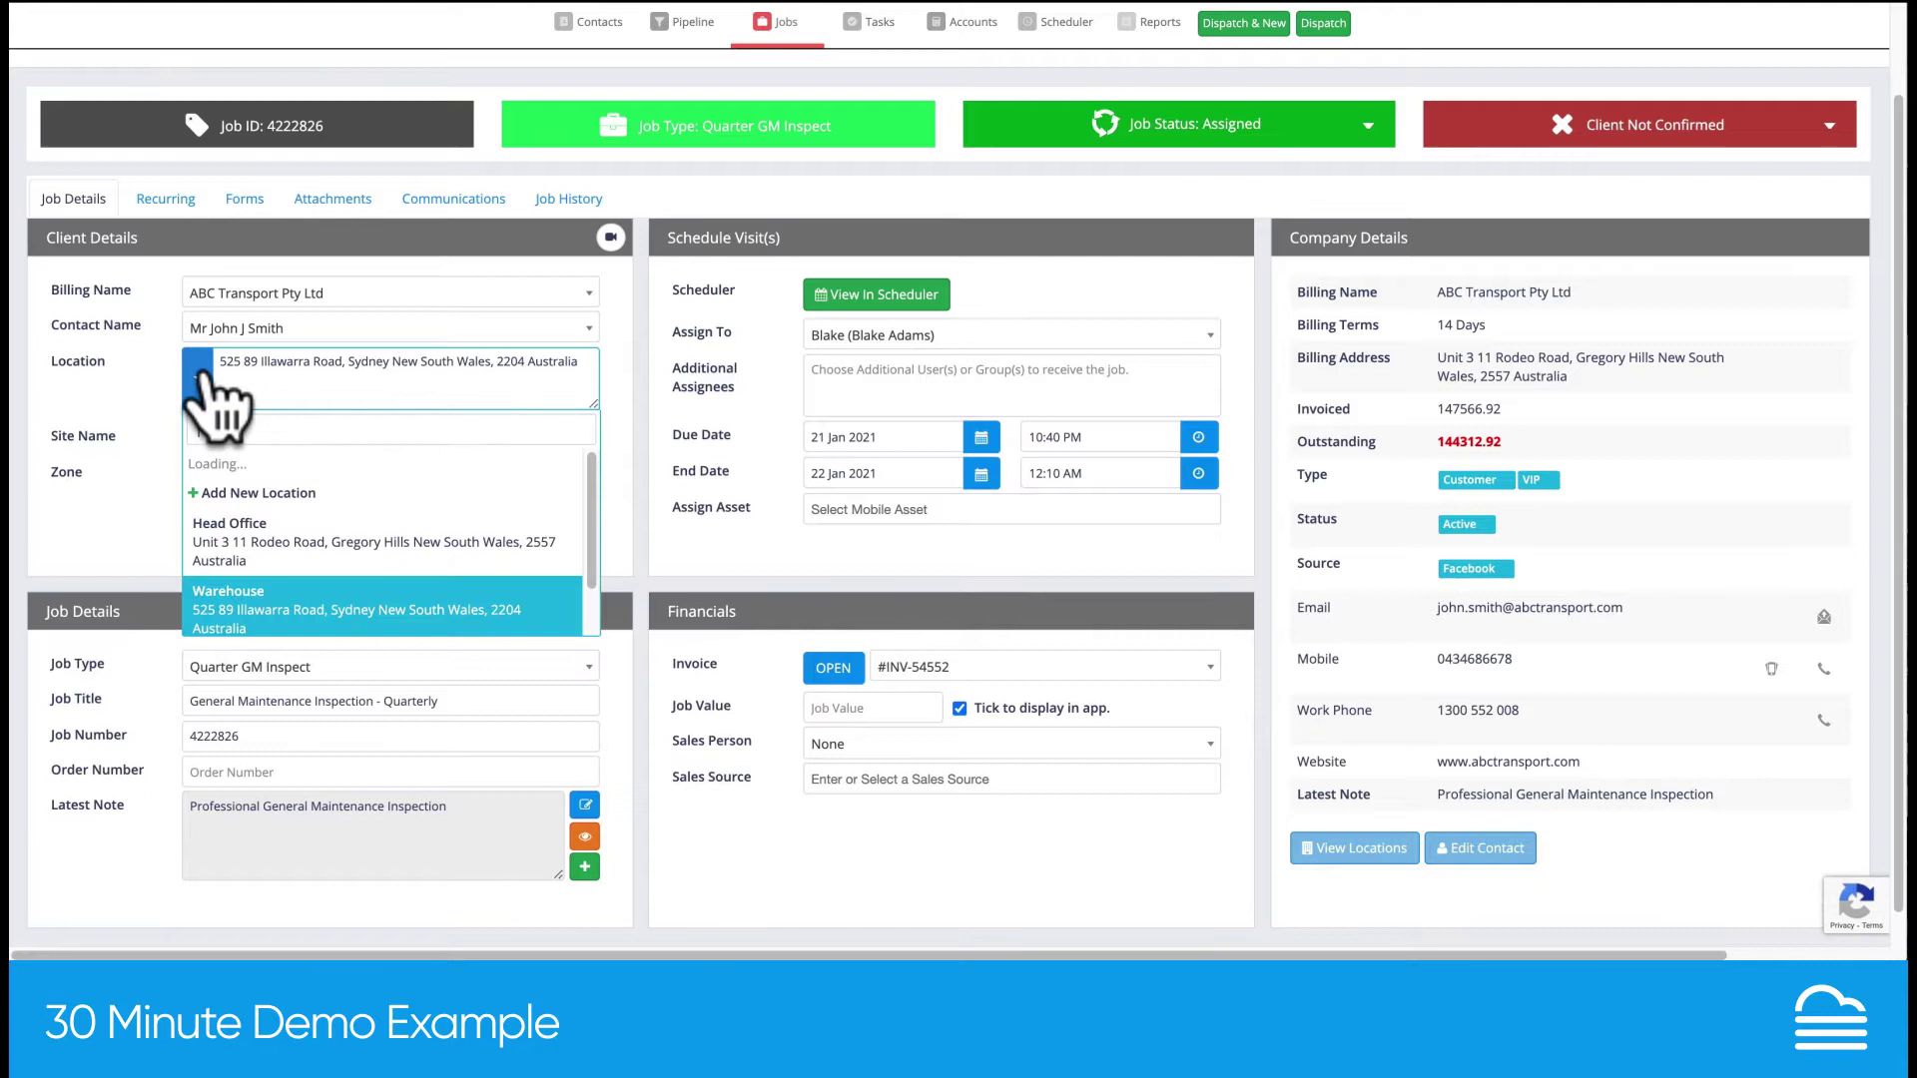
click(289, 511)
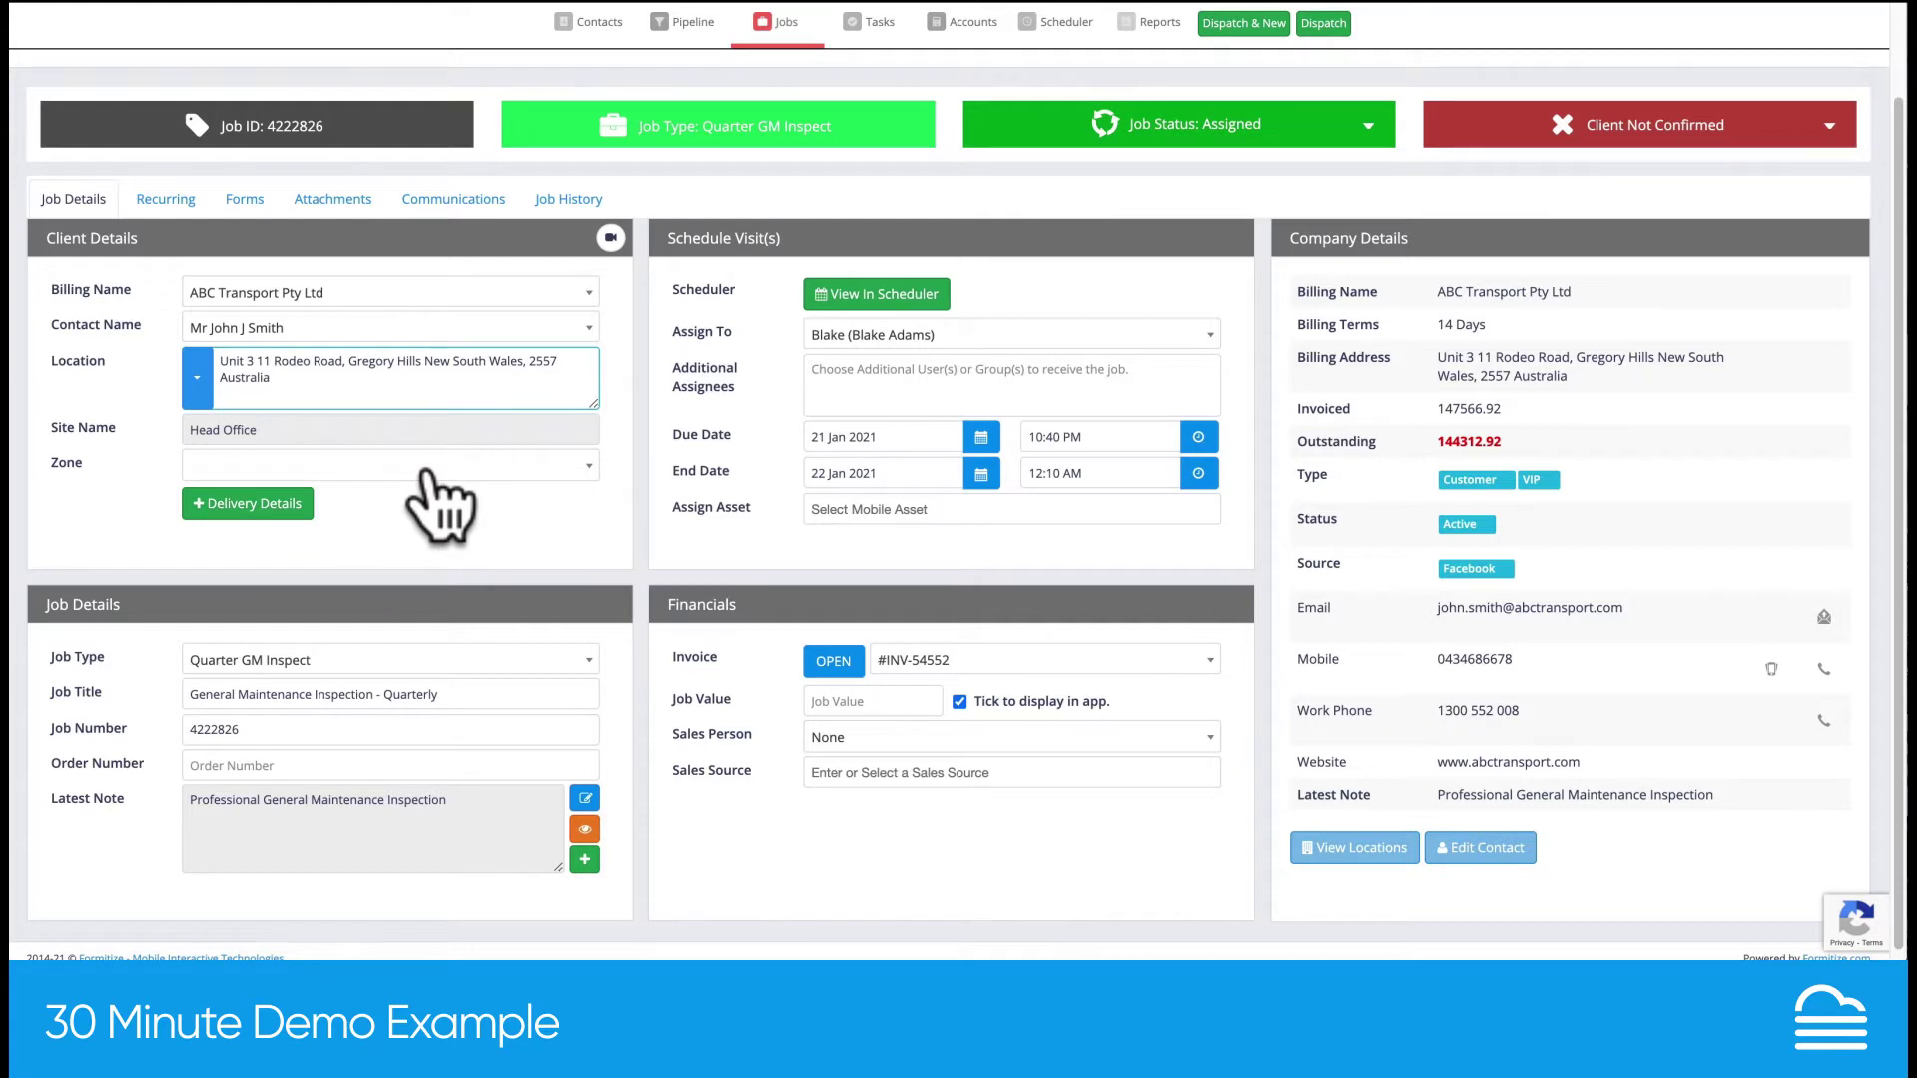
click(430, 474)
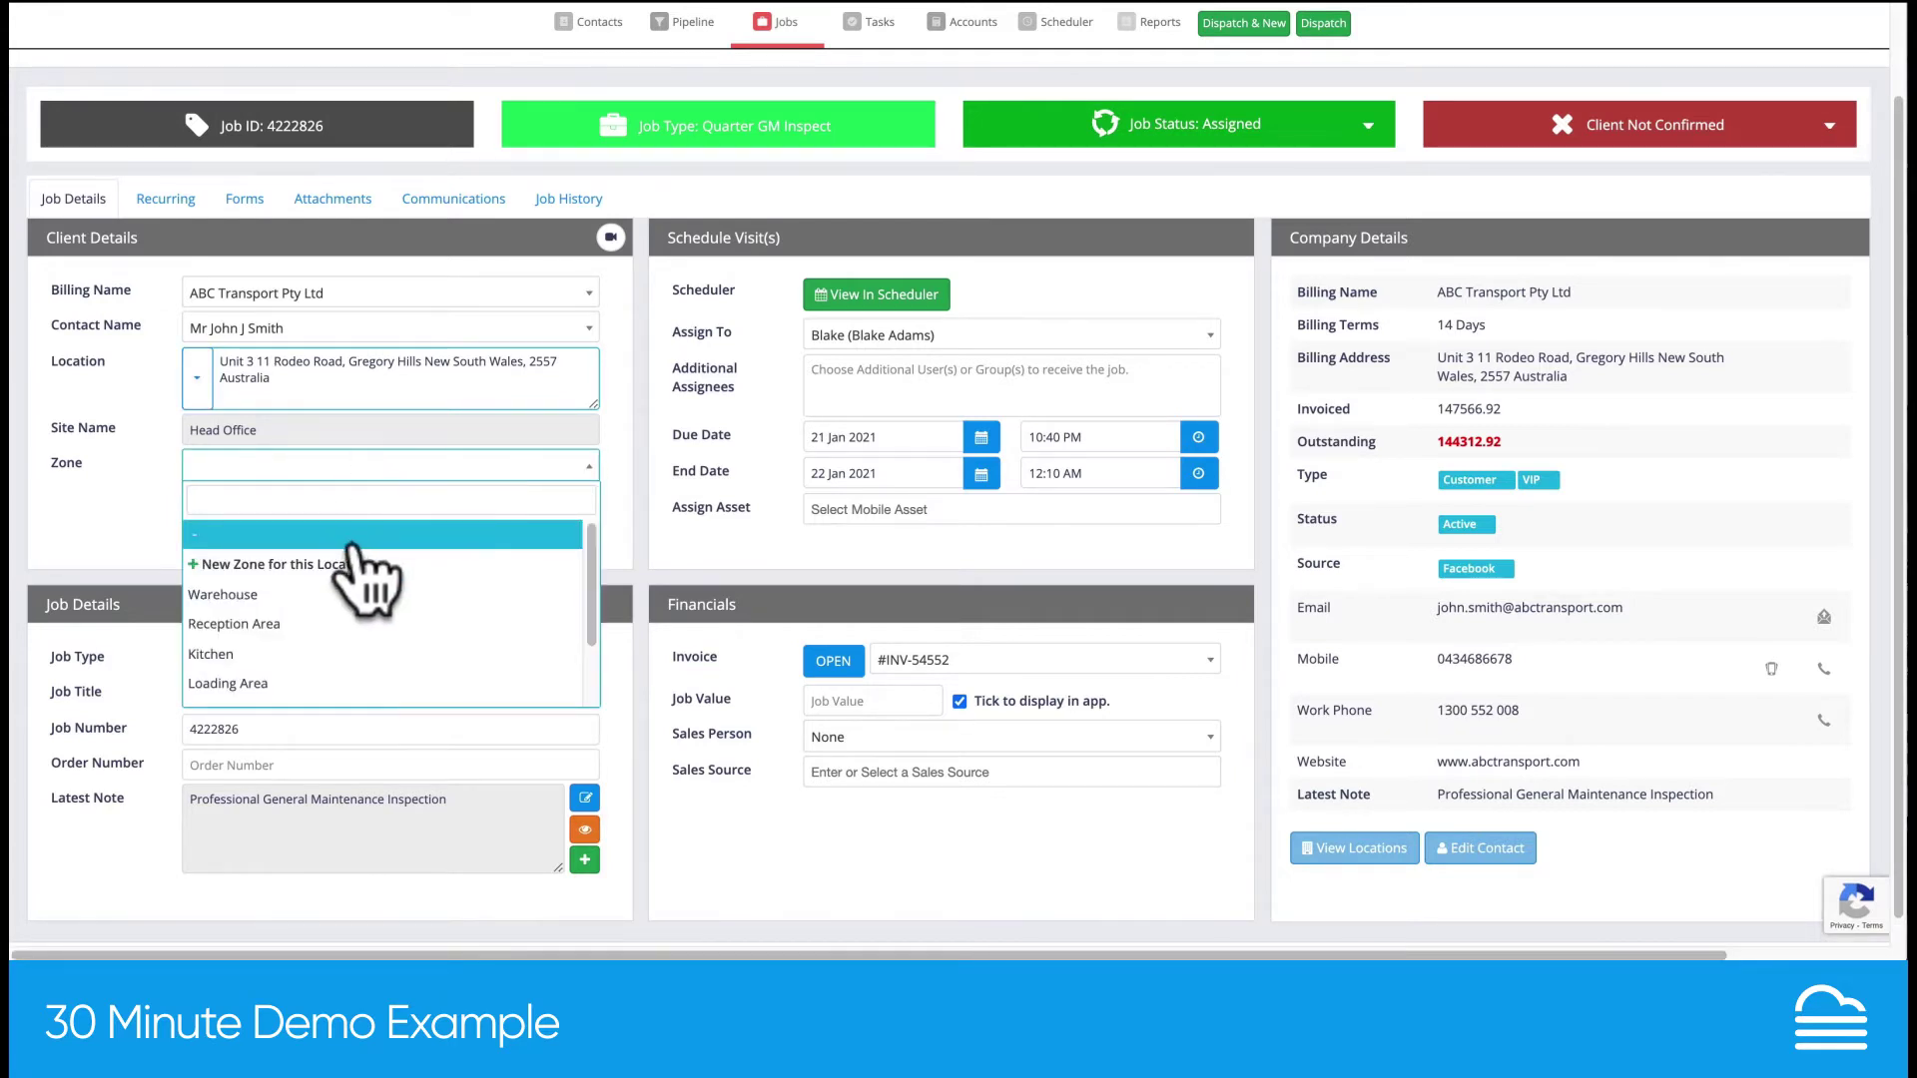
click(340, 683)
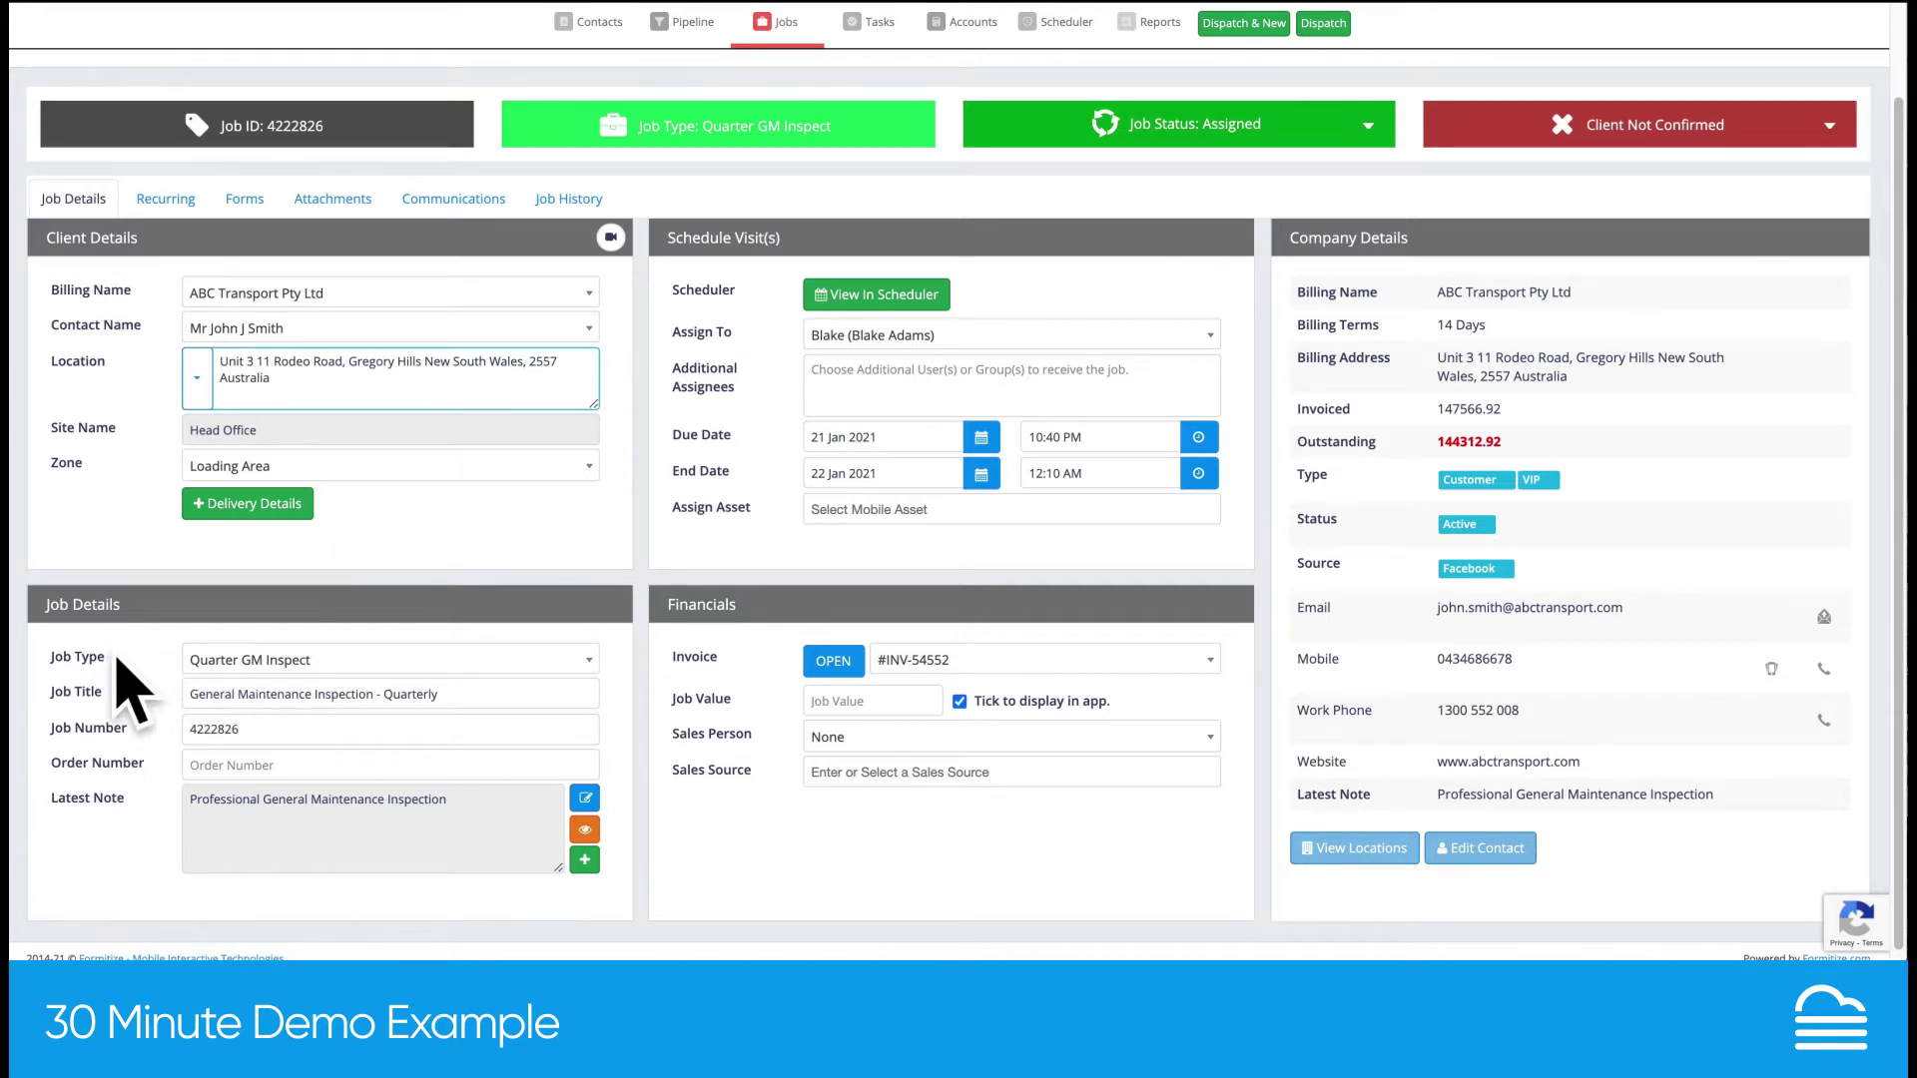
Examine the available job types and the users to whom the job can be assigned
click(305, 661)
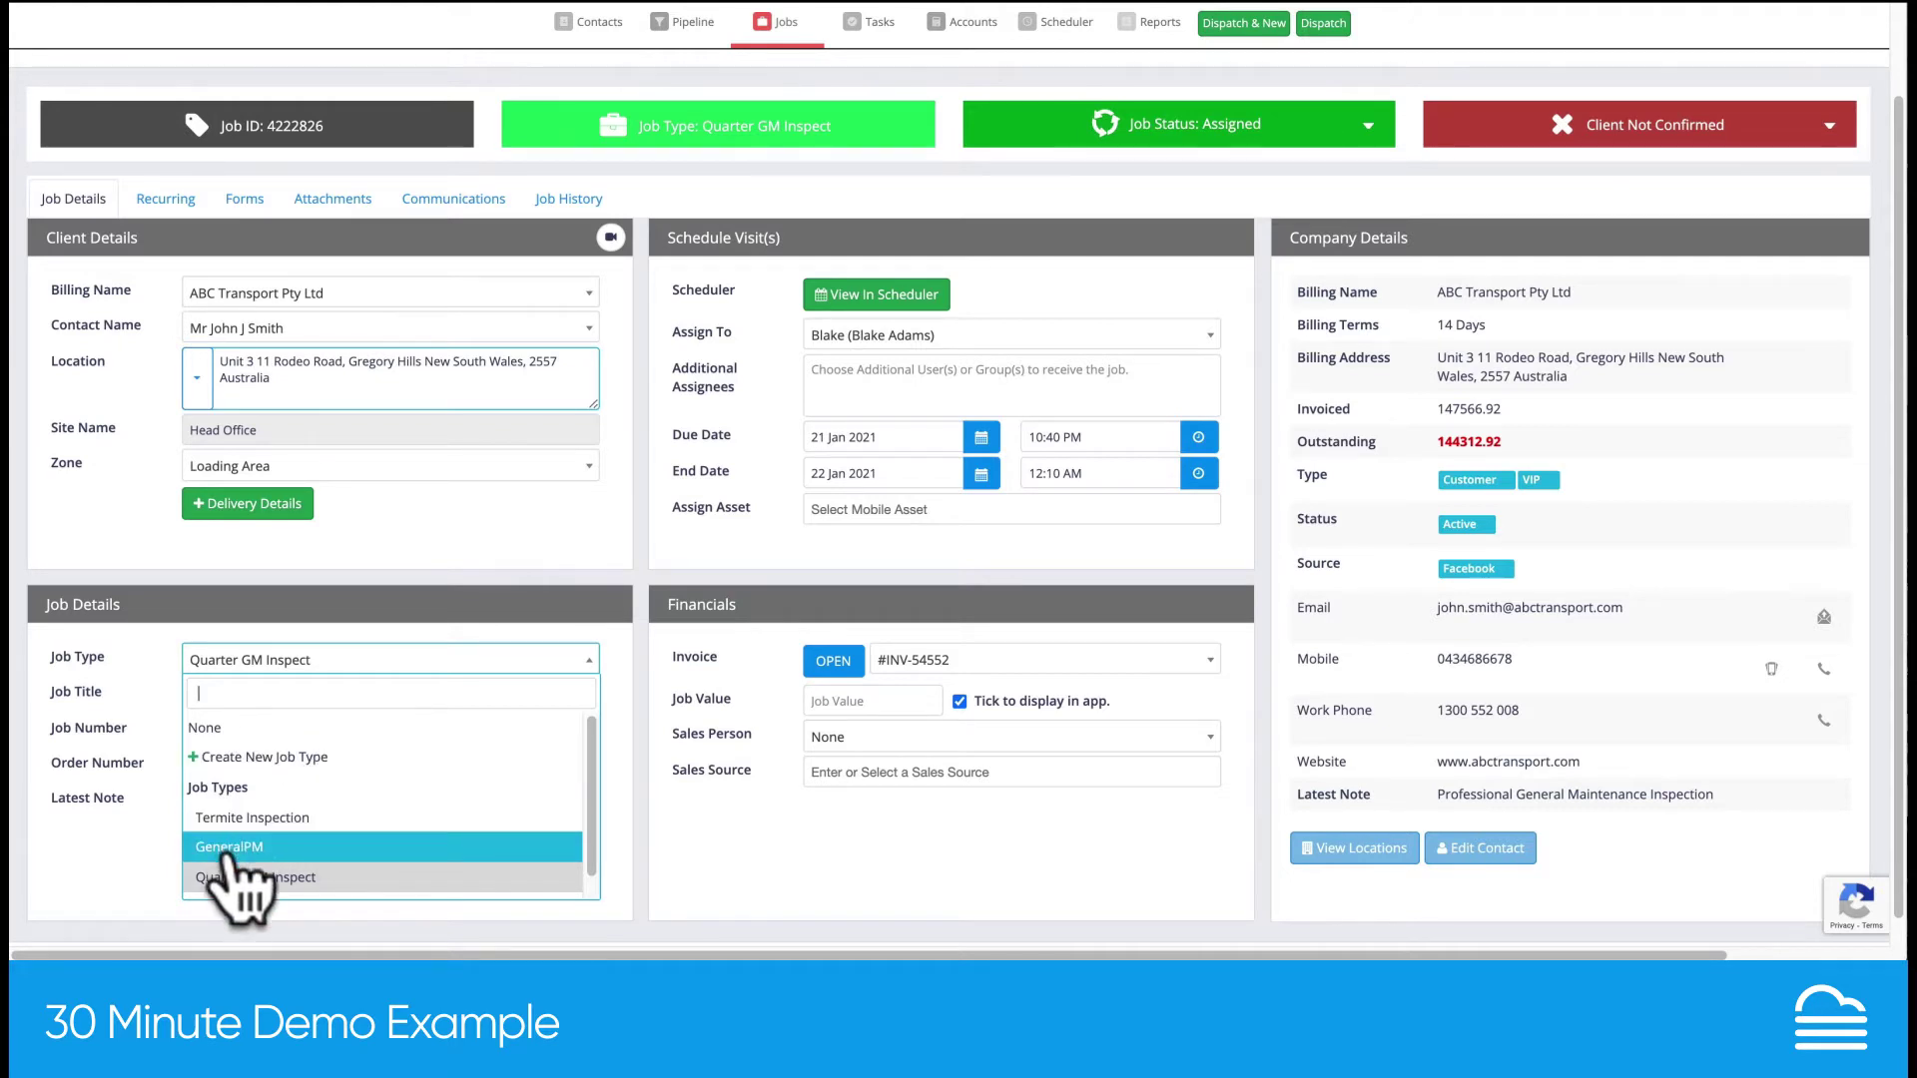
click(627, 733)
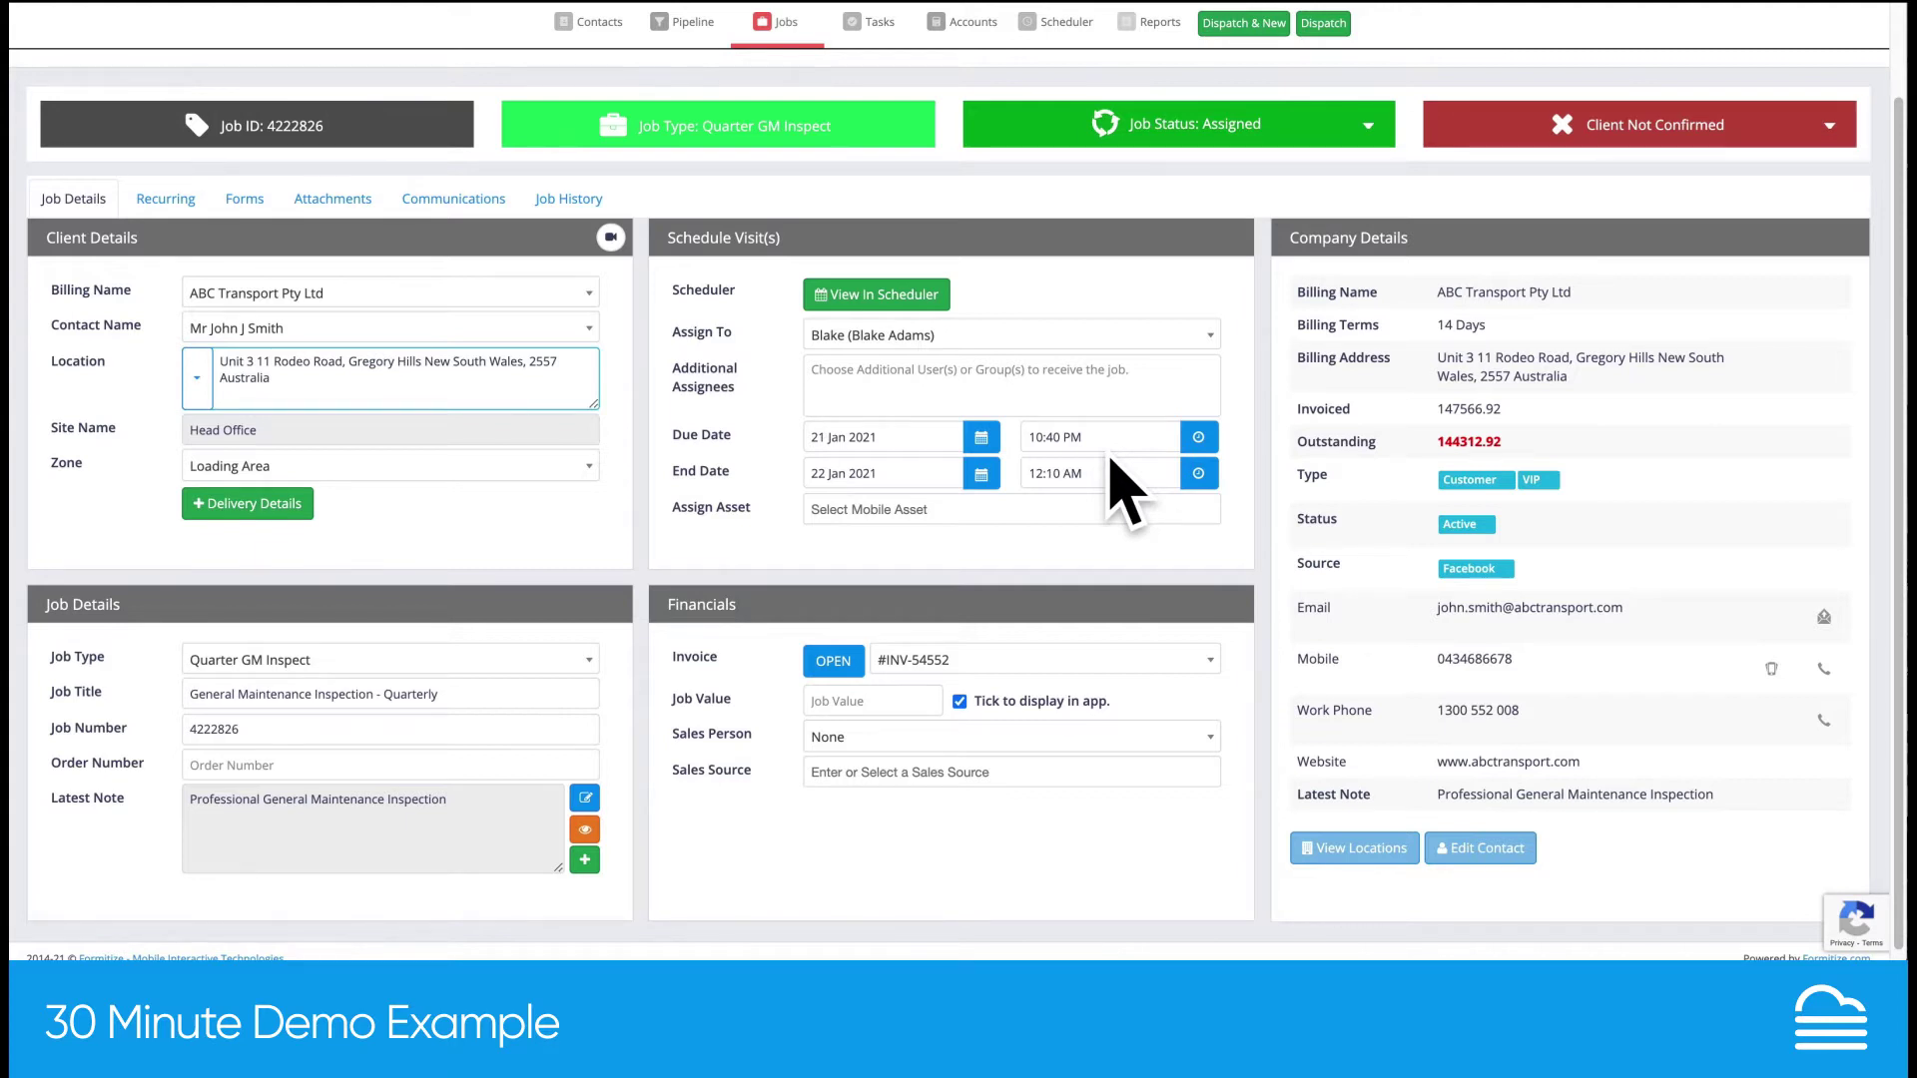
click(942, 337)
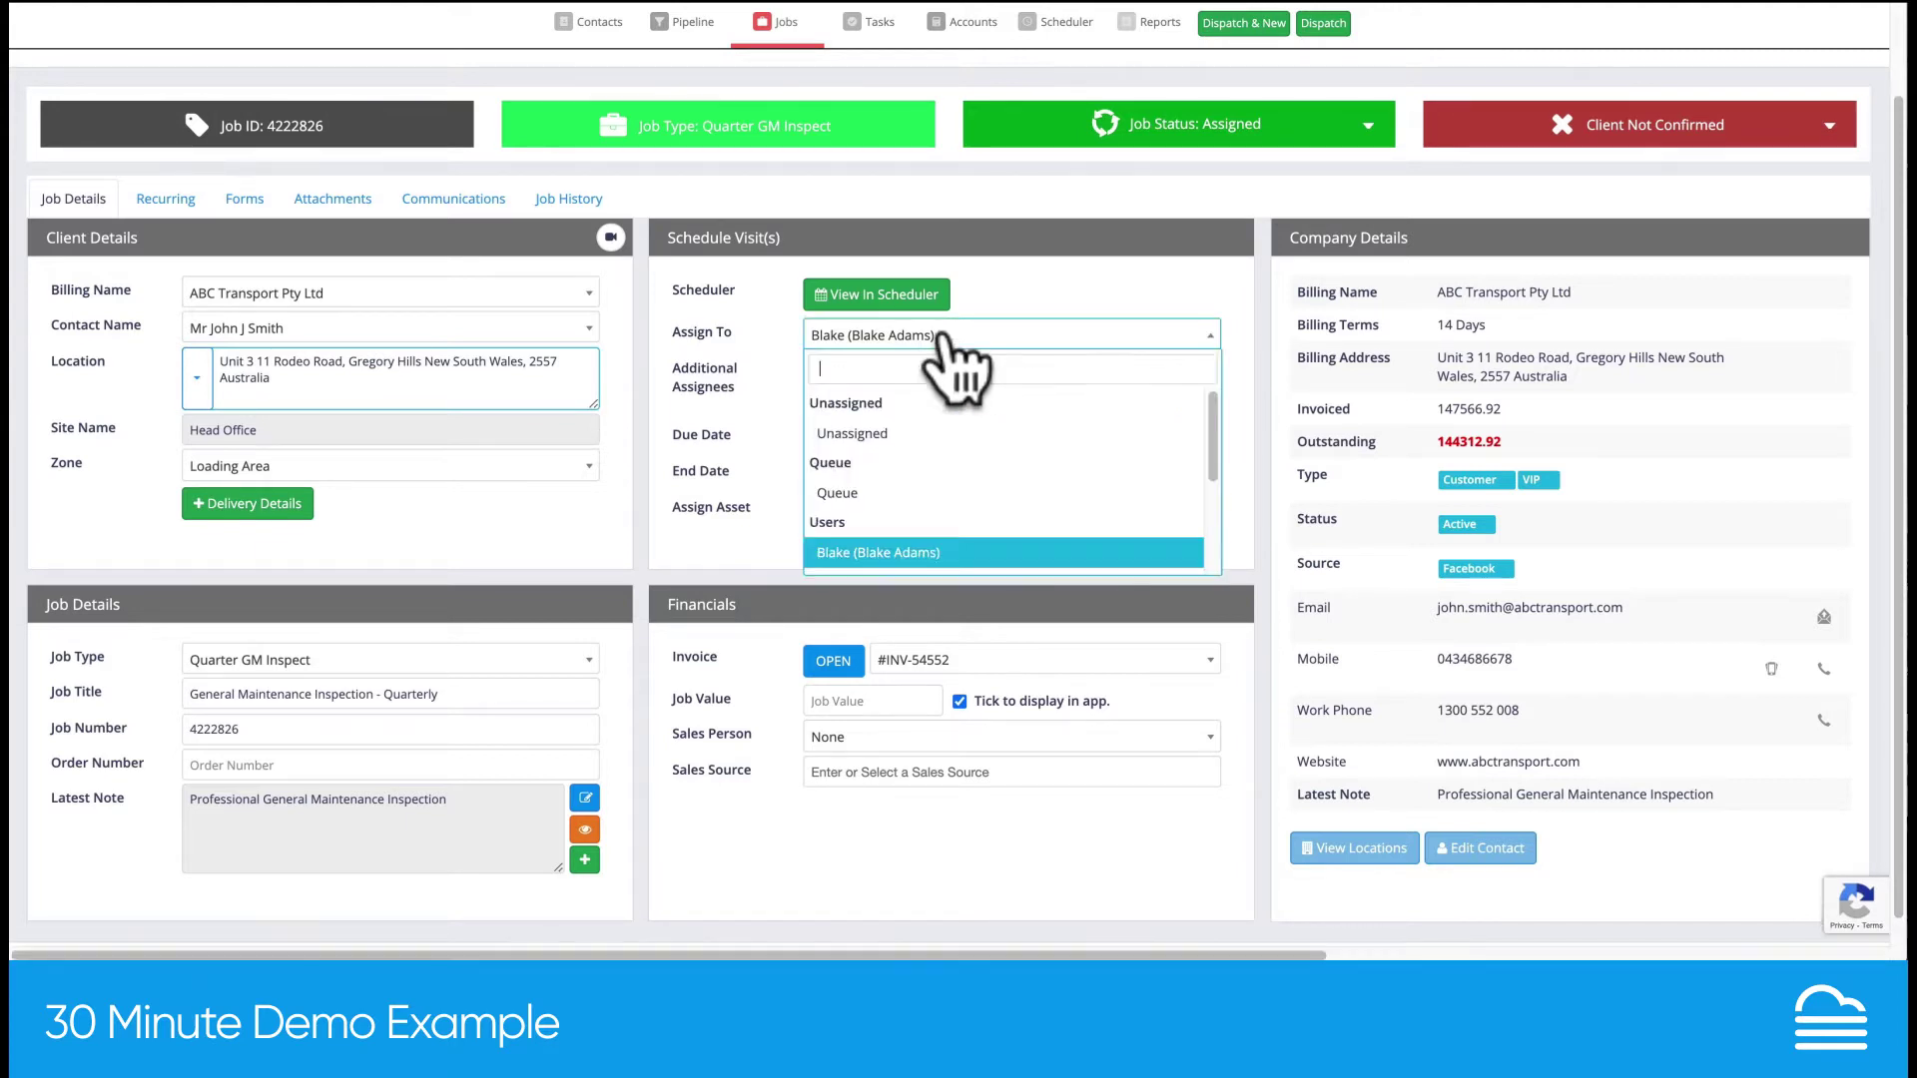
scroll(1212, 425, right, 1)
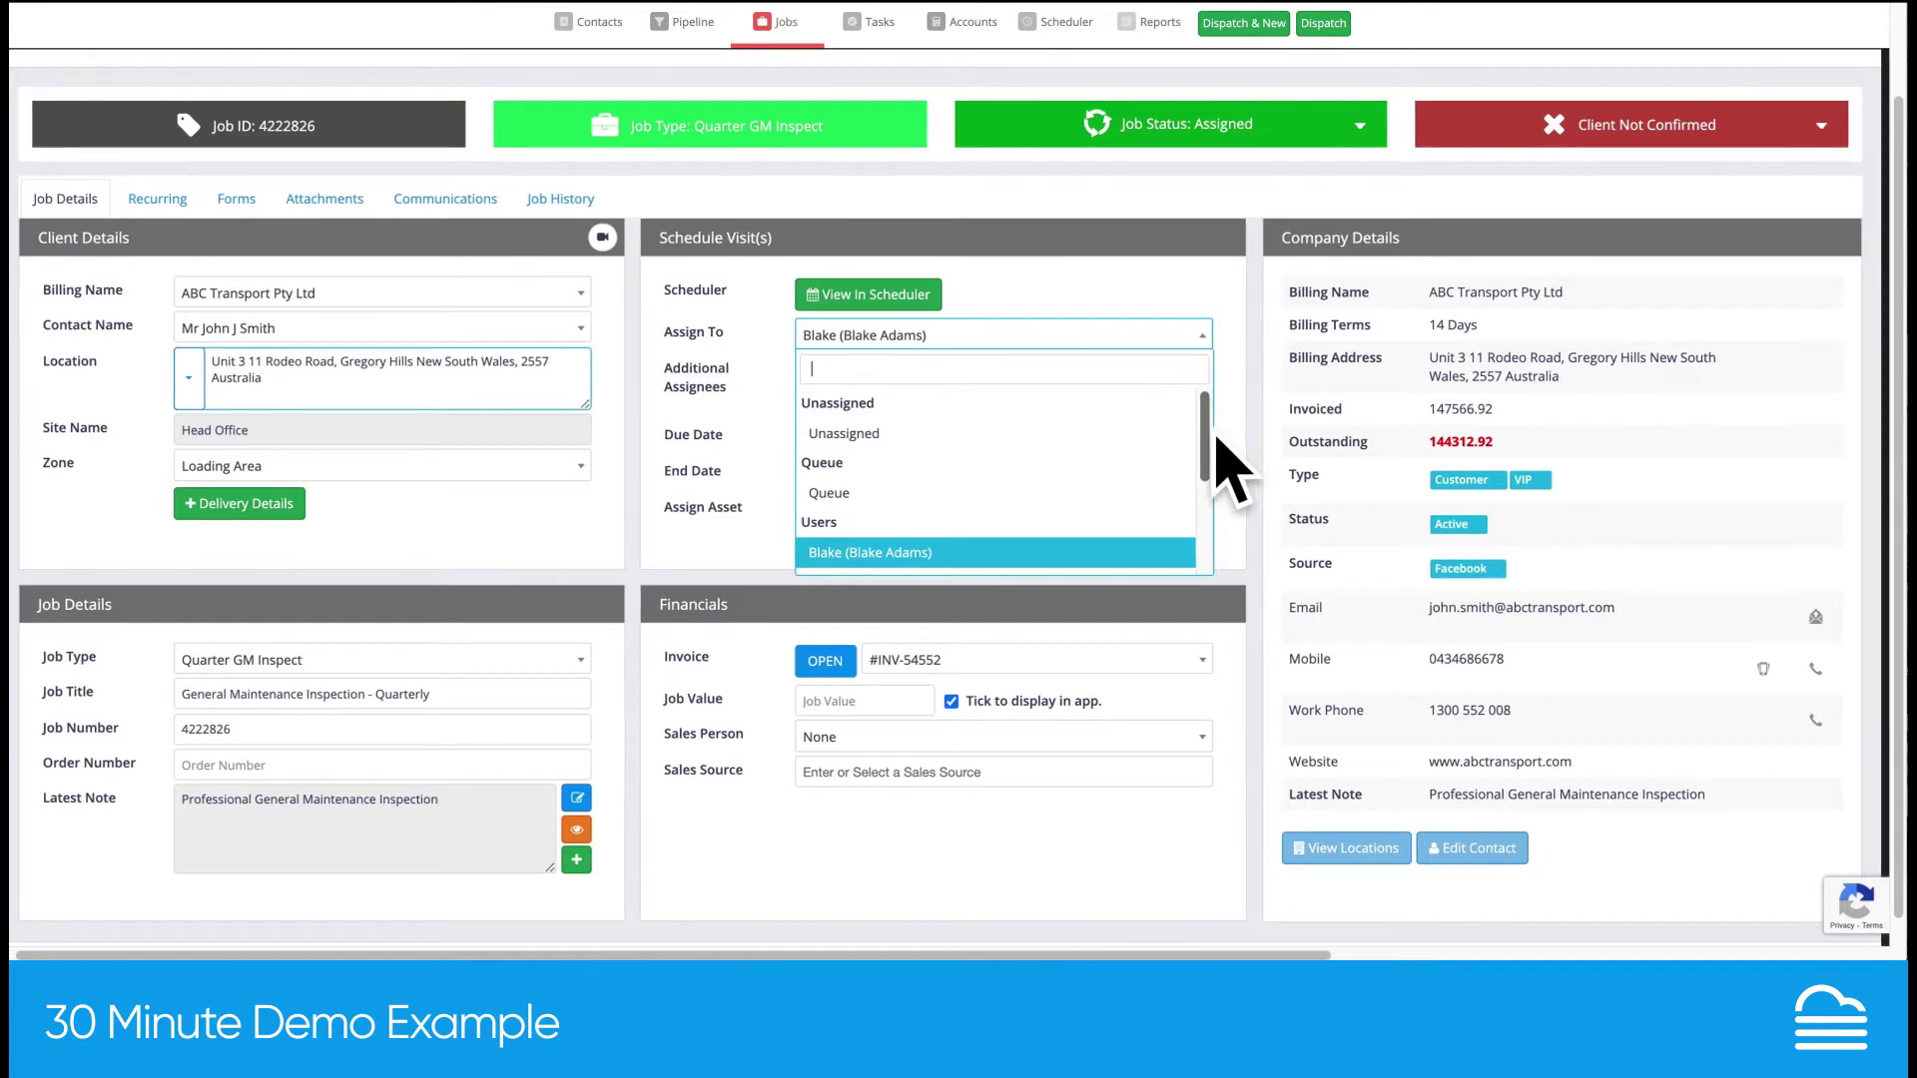
scroll(1212, 439, up, 1)
scroll(1220, 477, right, 1)
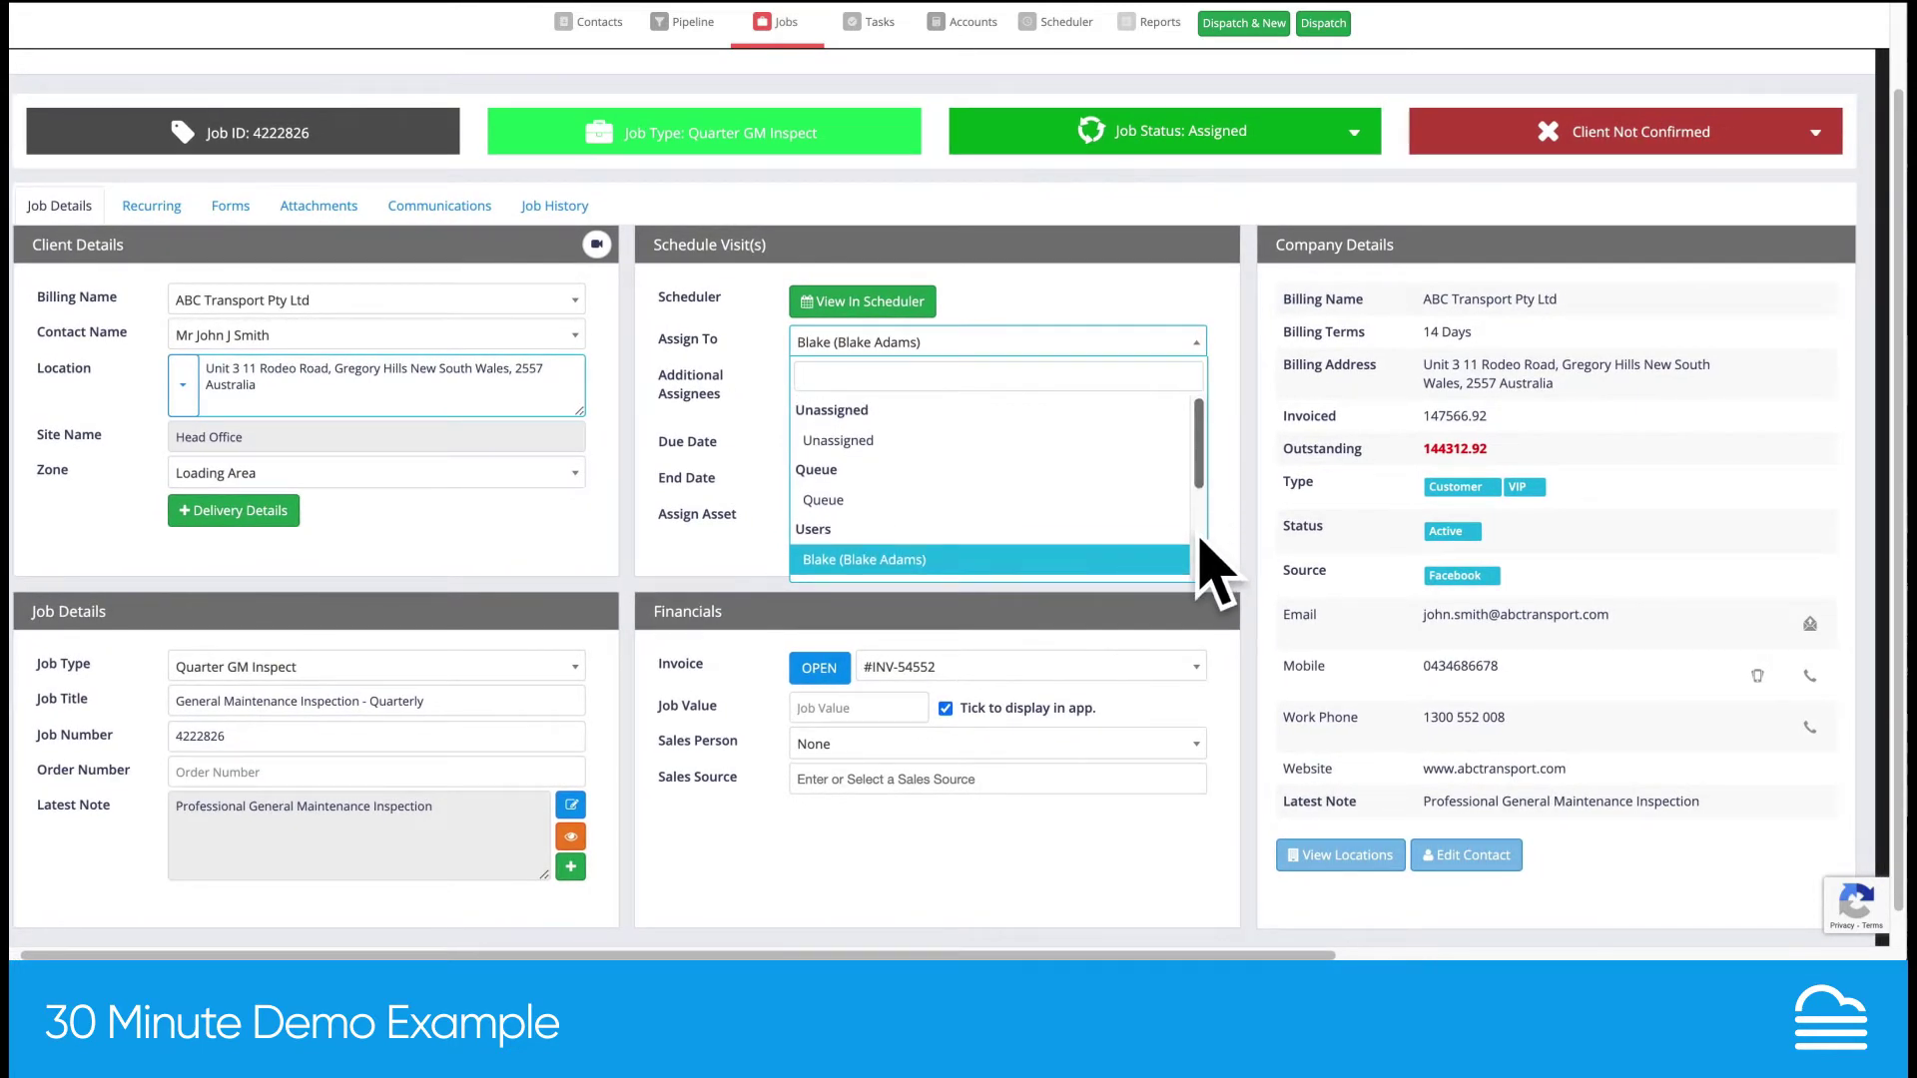
scroll(1202, 539, down, 1)
scroll(1211, 556, down, 3)
scroll(1039, 569, right, 1)
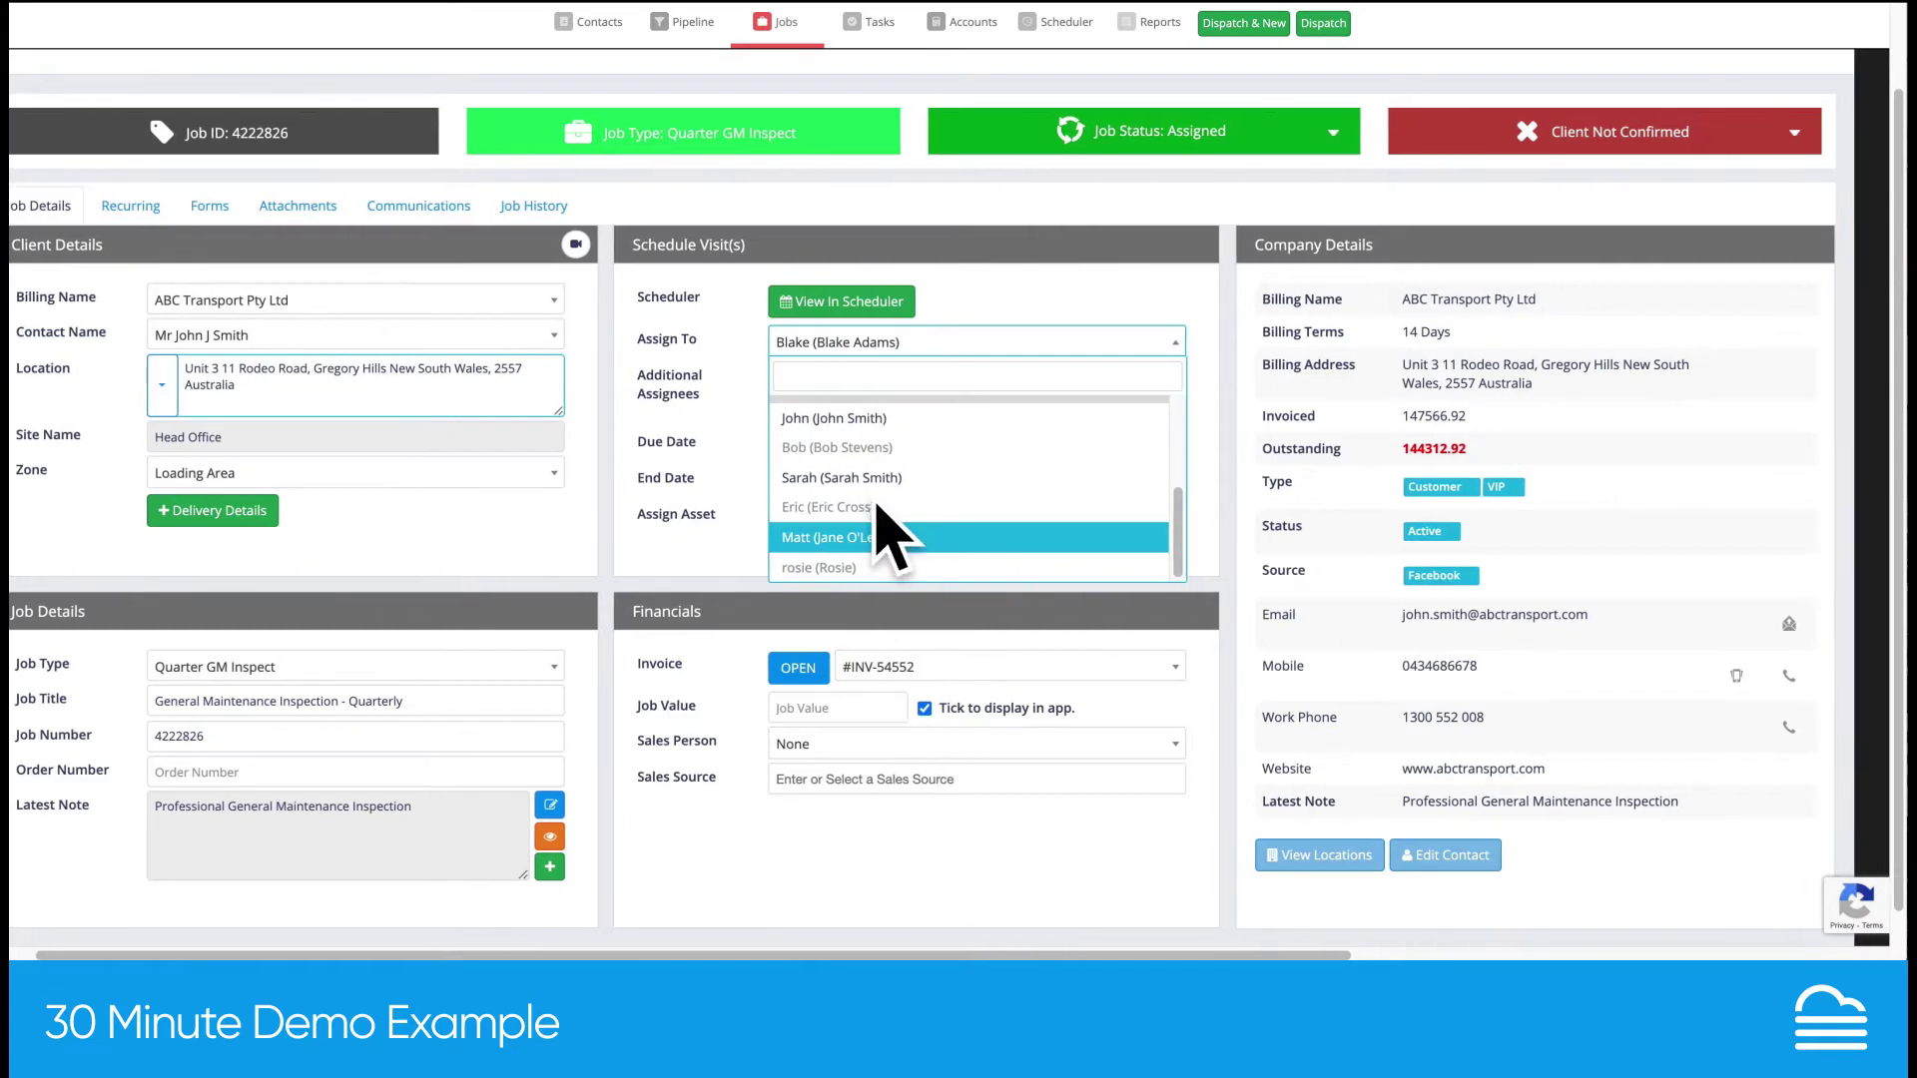
scroll(888, 537, left, 2)
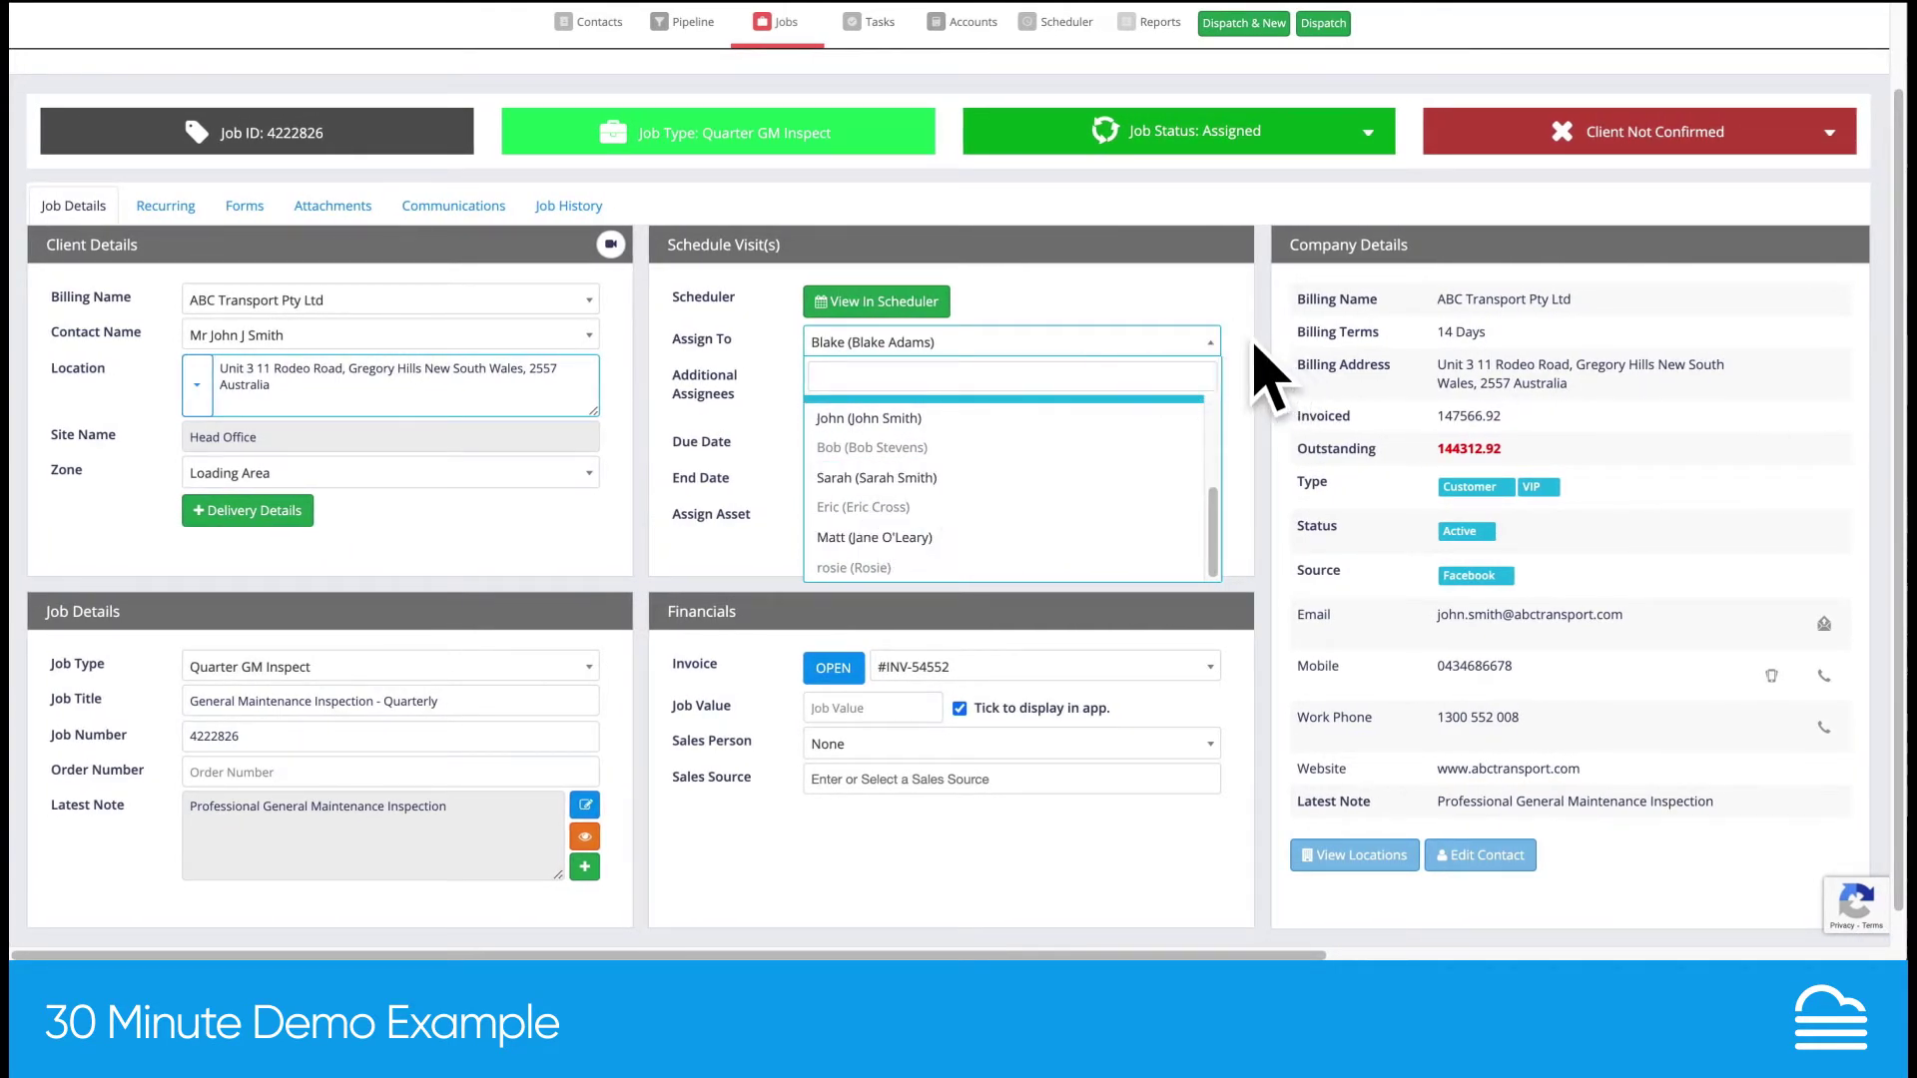
click(1265, 372)
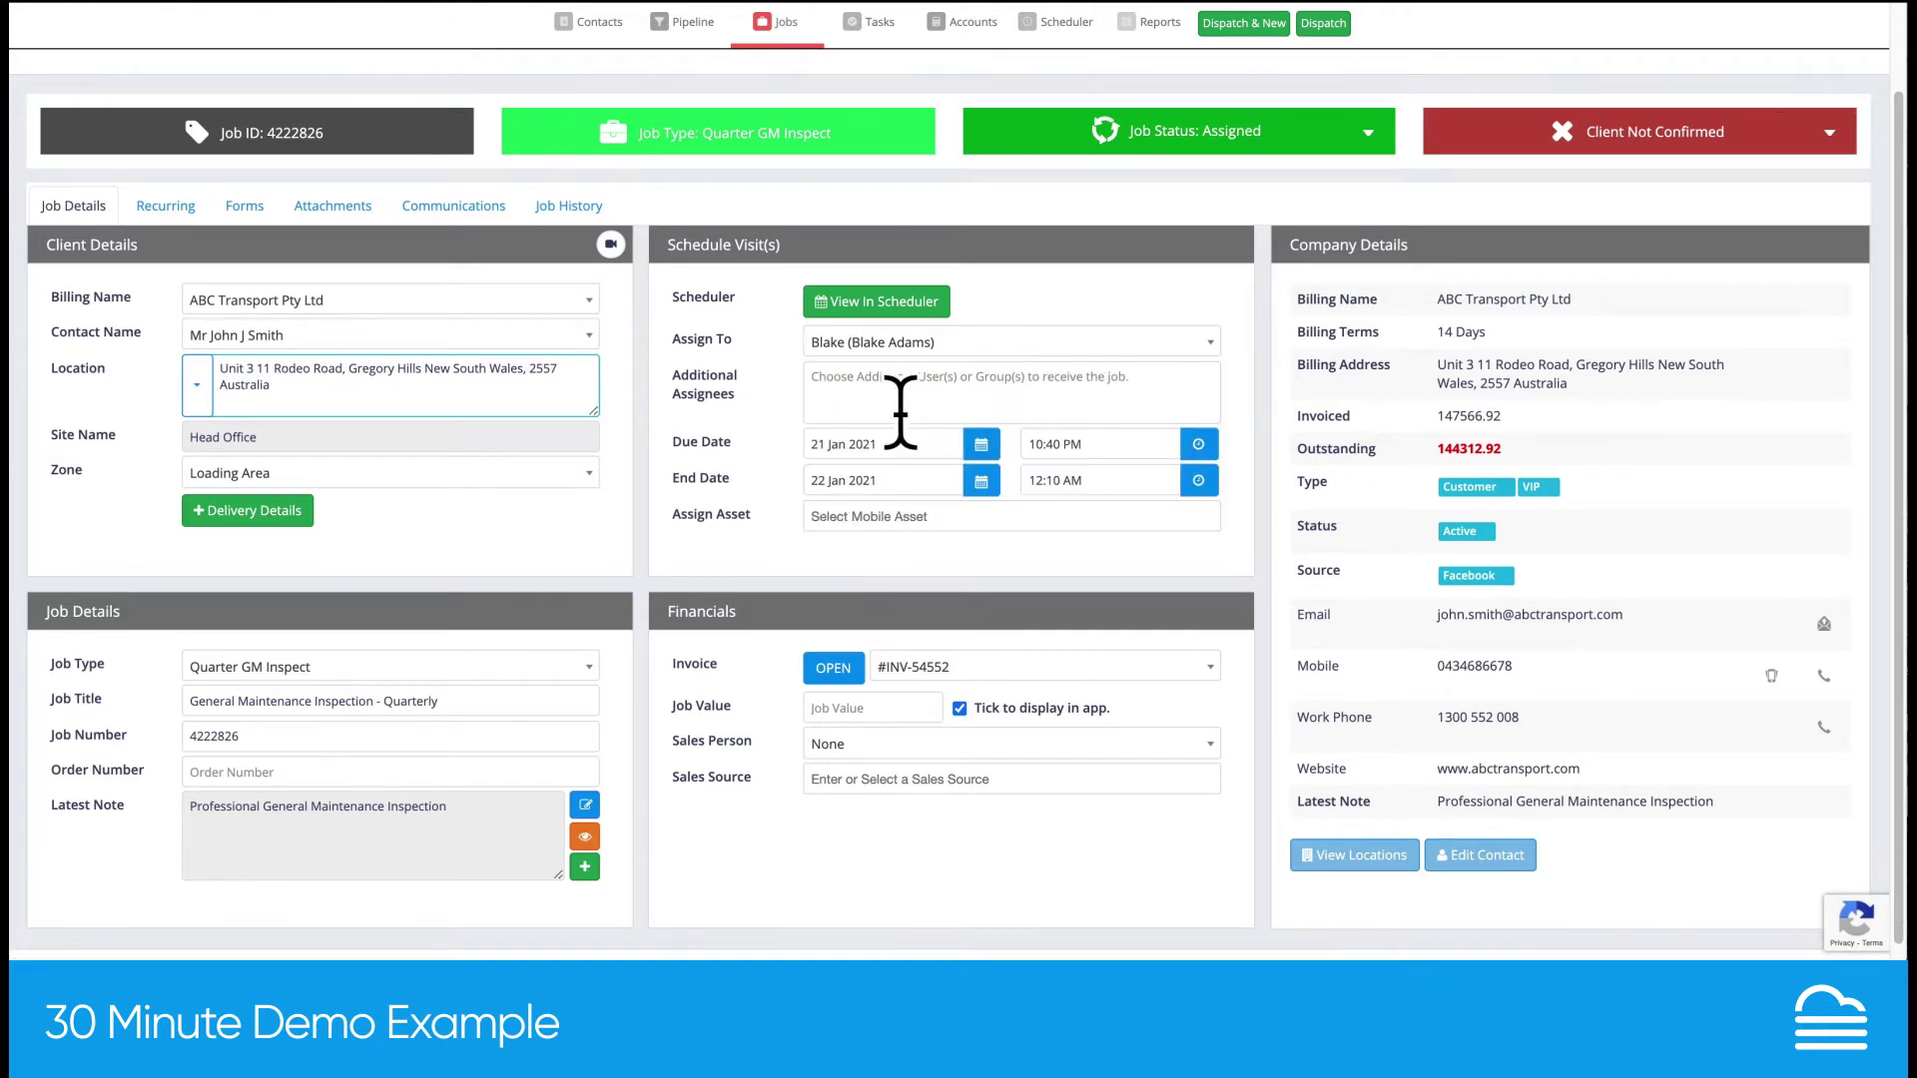
Add the second listed user as an additional assignee of the job
click(870, 377)
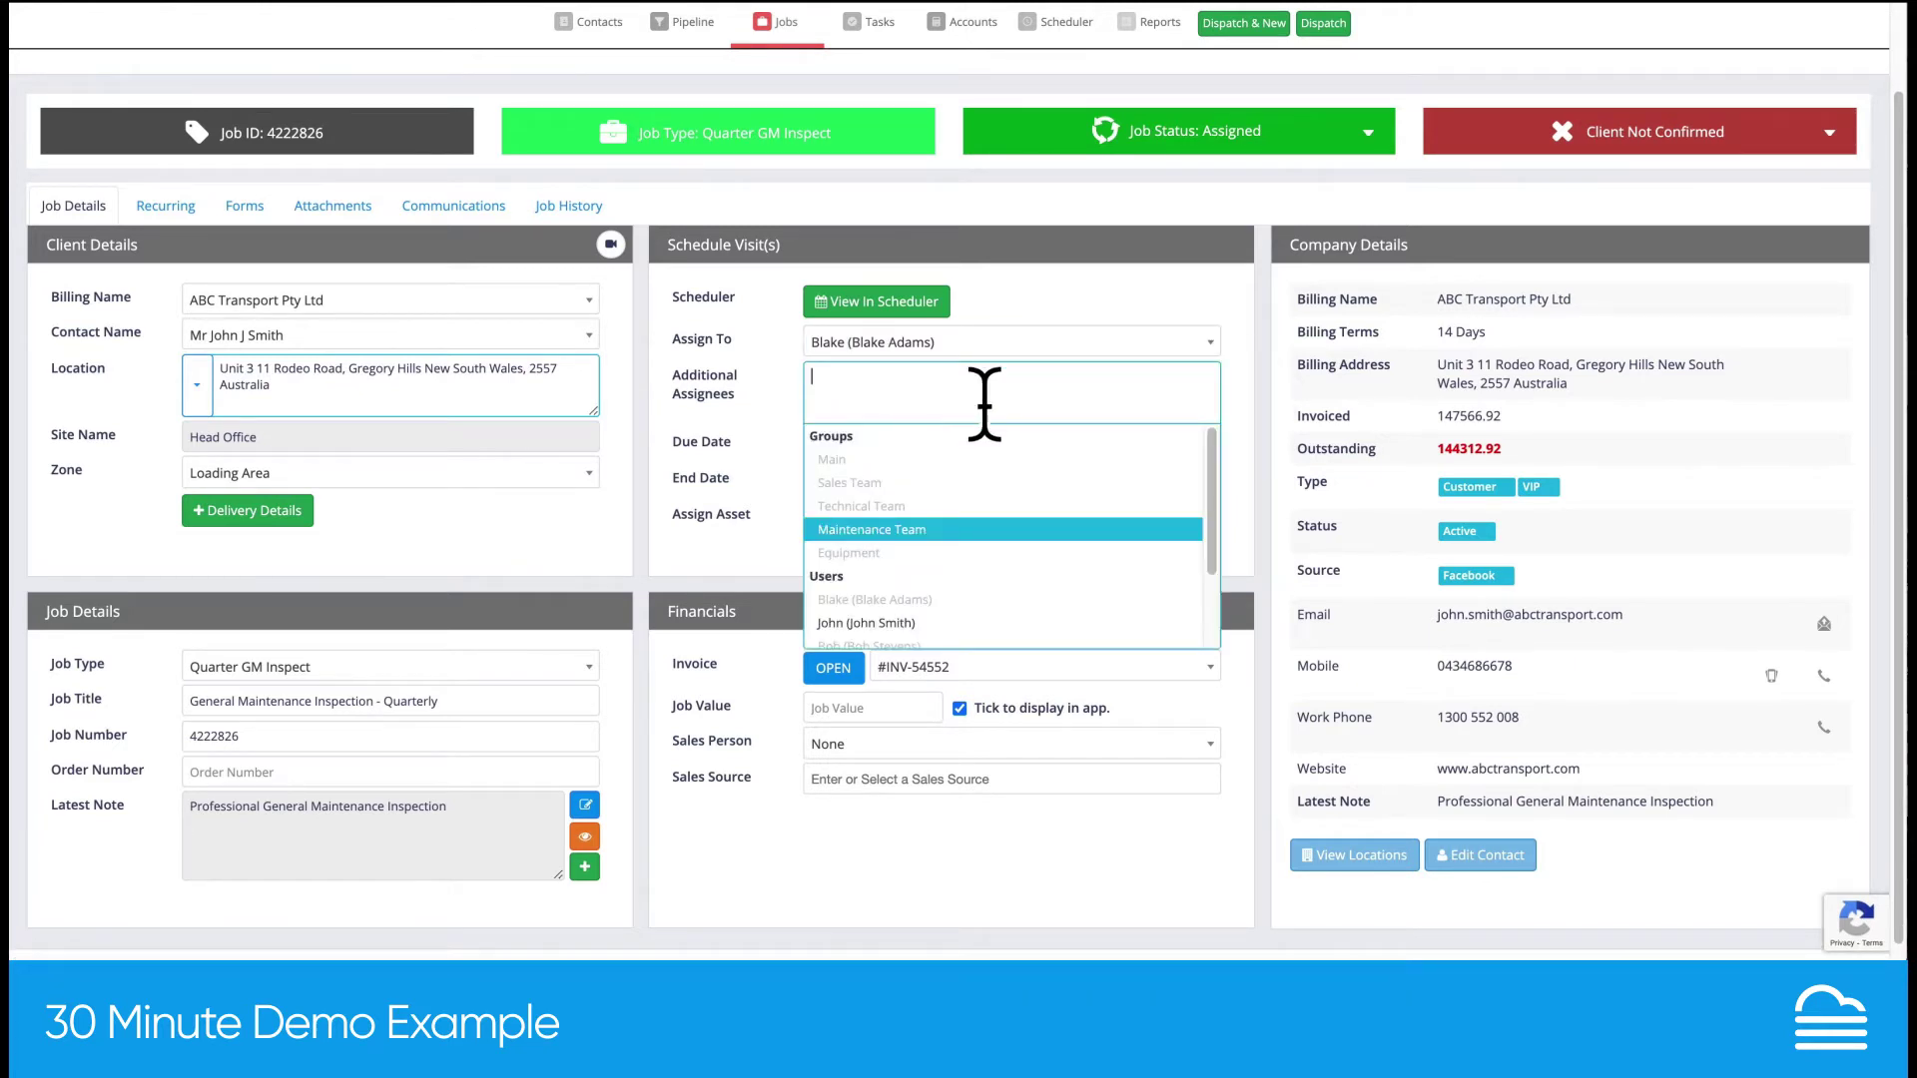
click(865, 623)
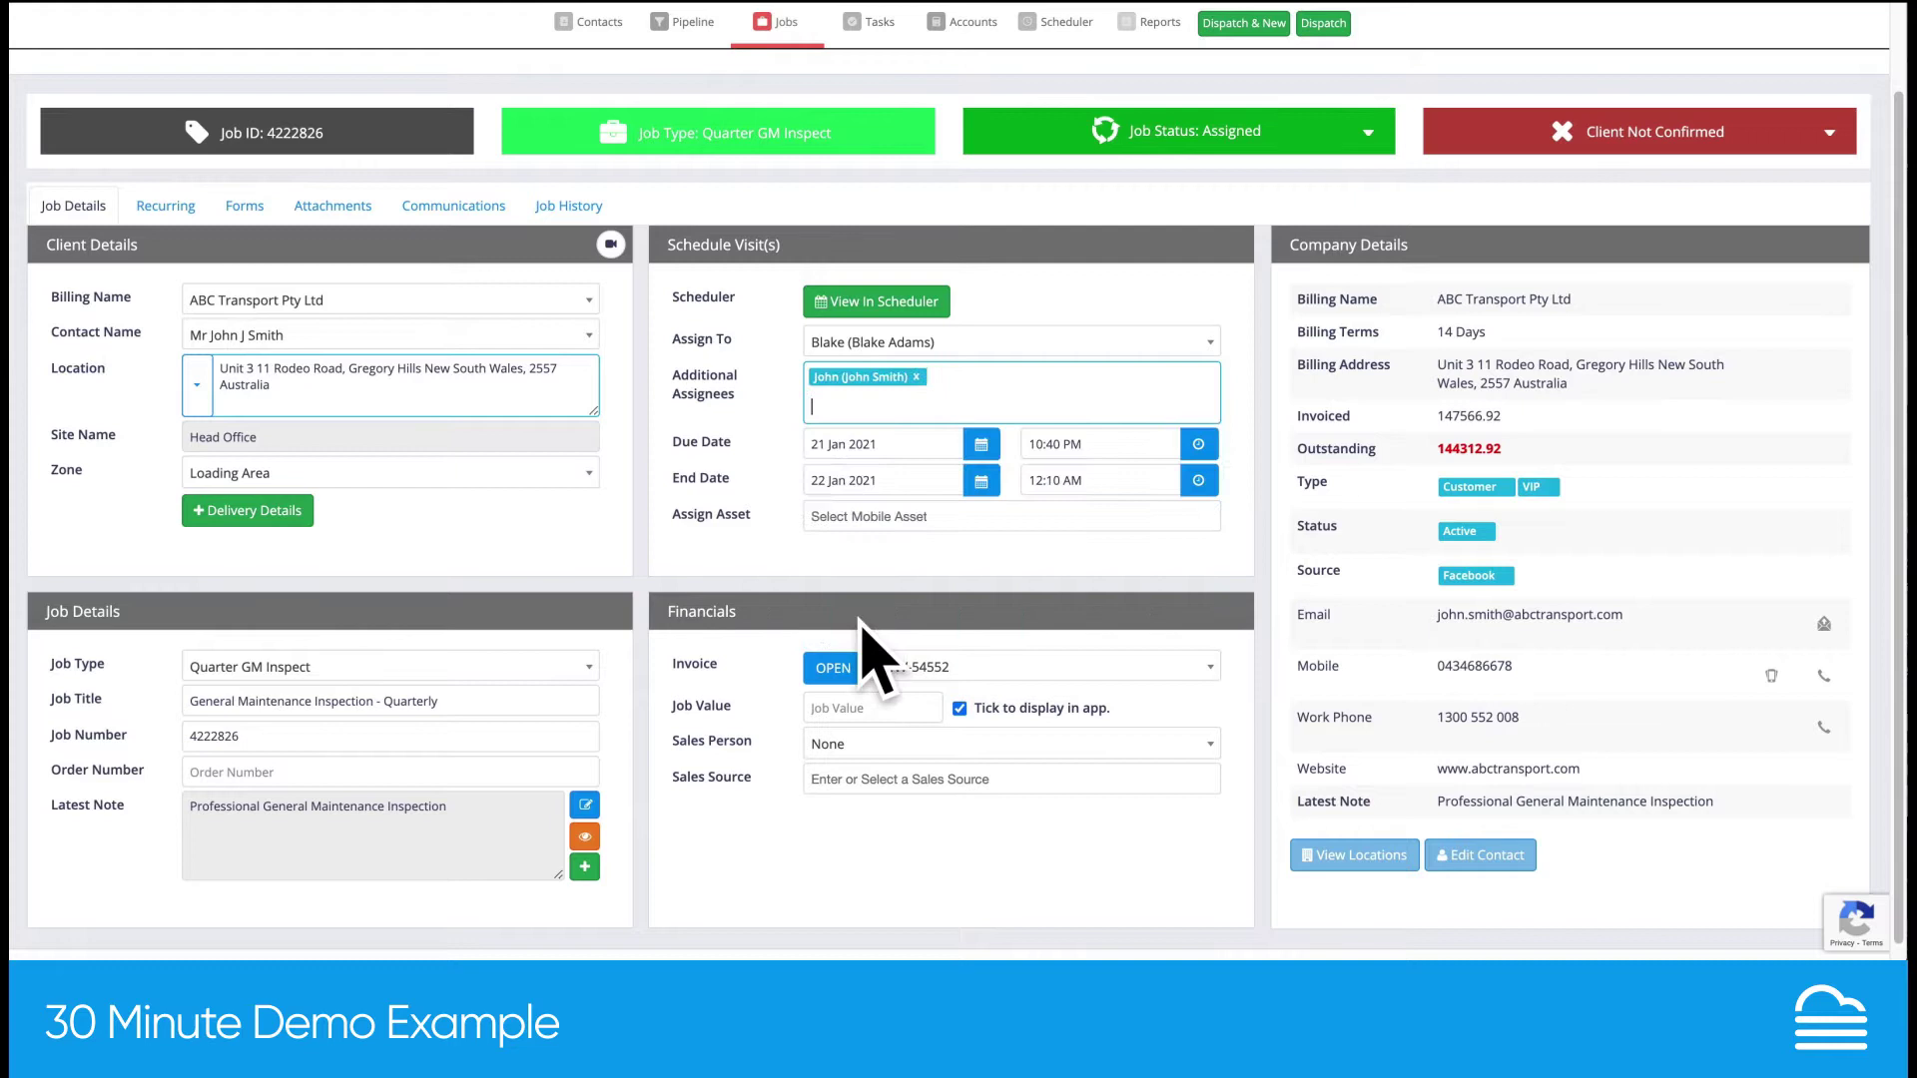
click(878, 410)
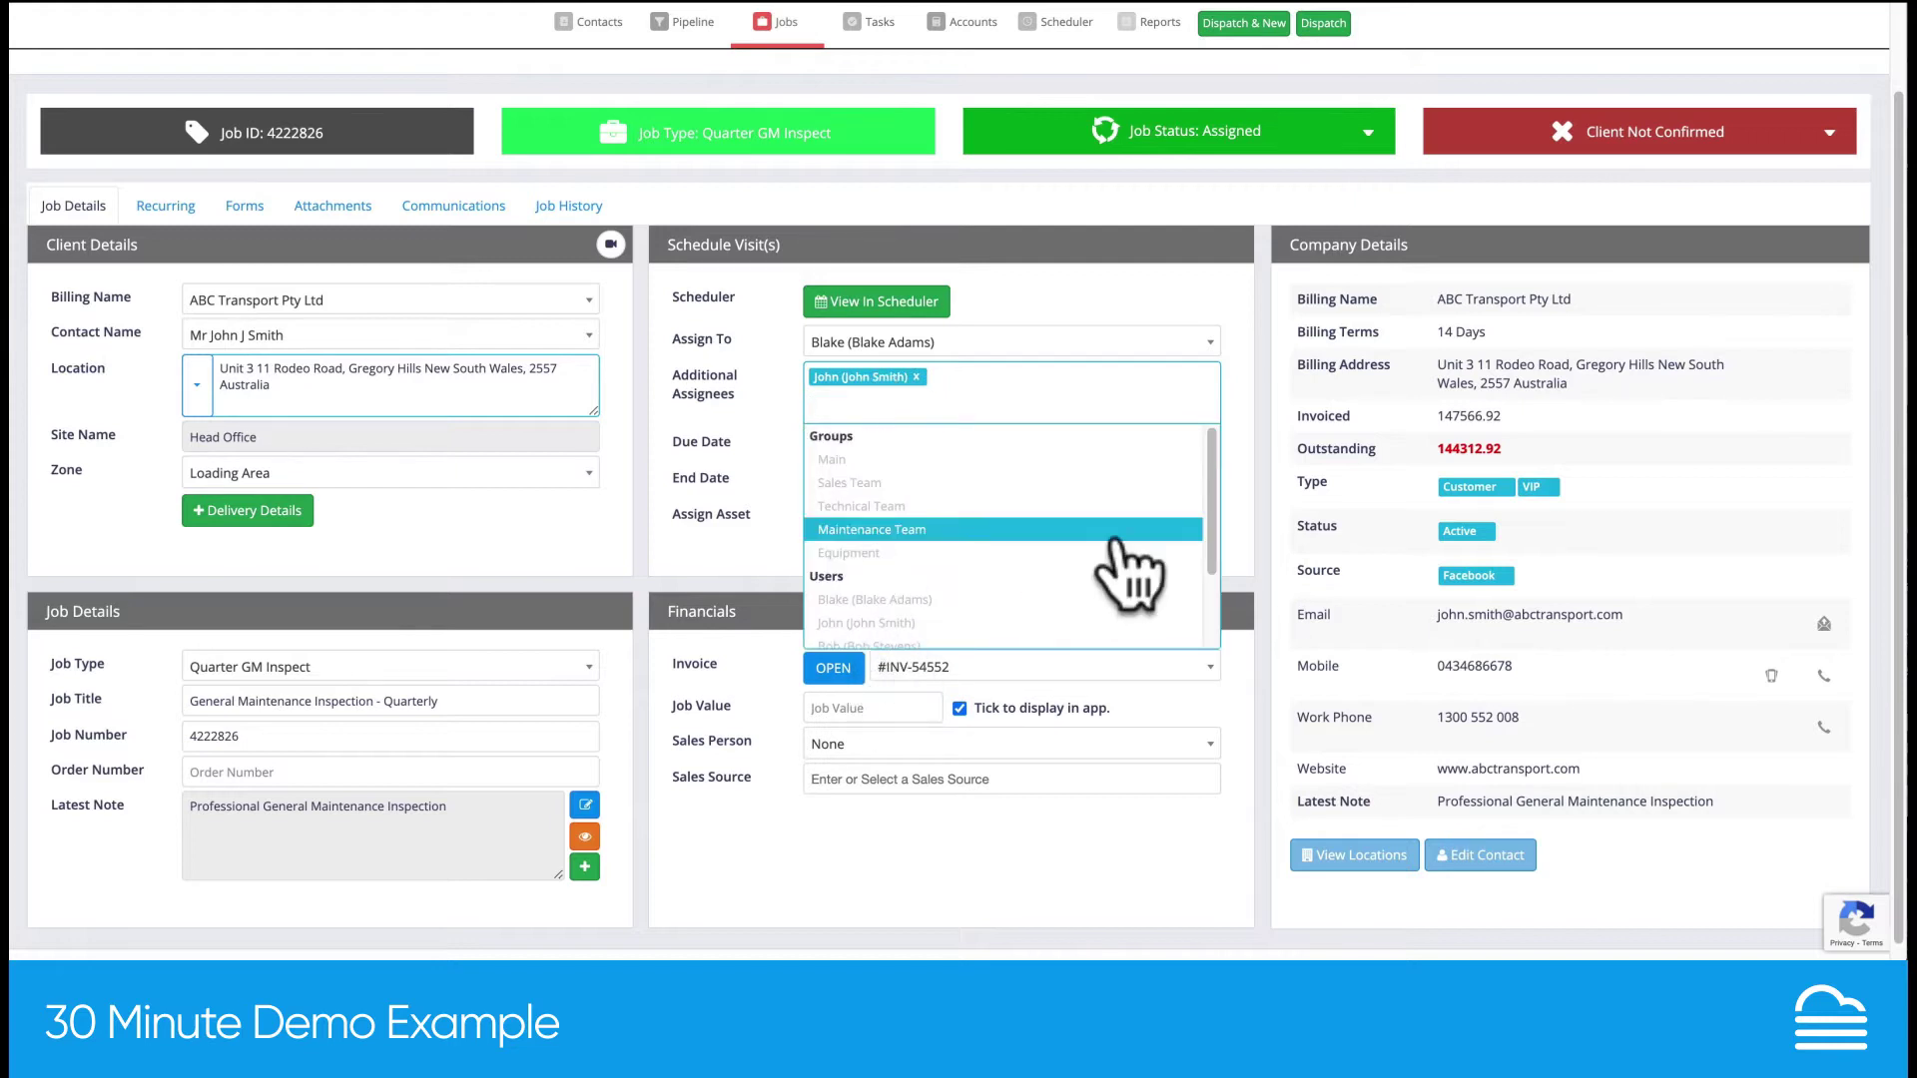
click(1242, 452)
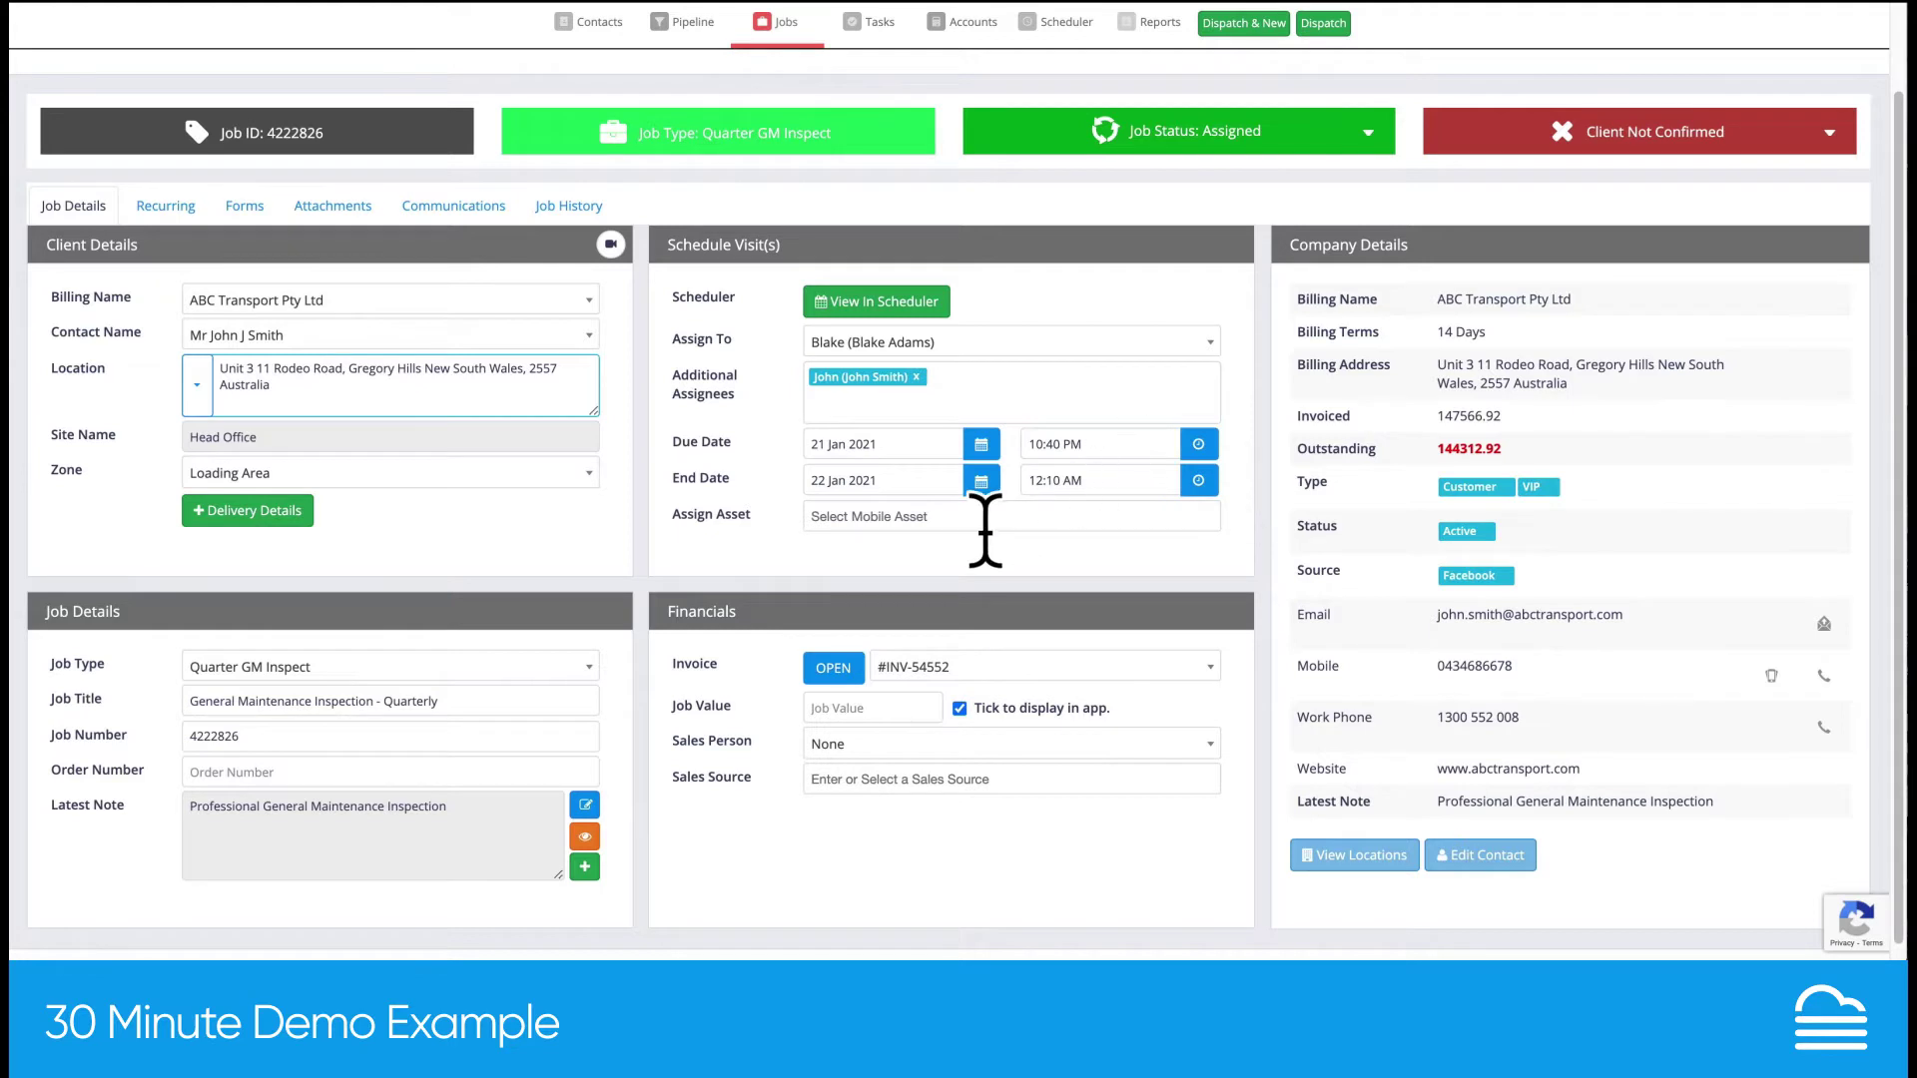
Assign the Ford F150 and Tesla CyberTruck mobile assets to the job
click(884, 516)
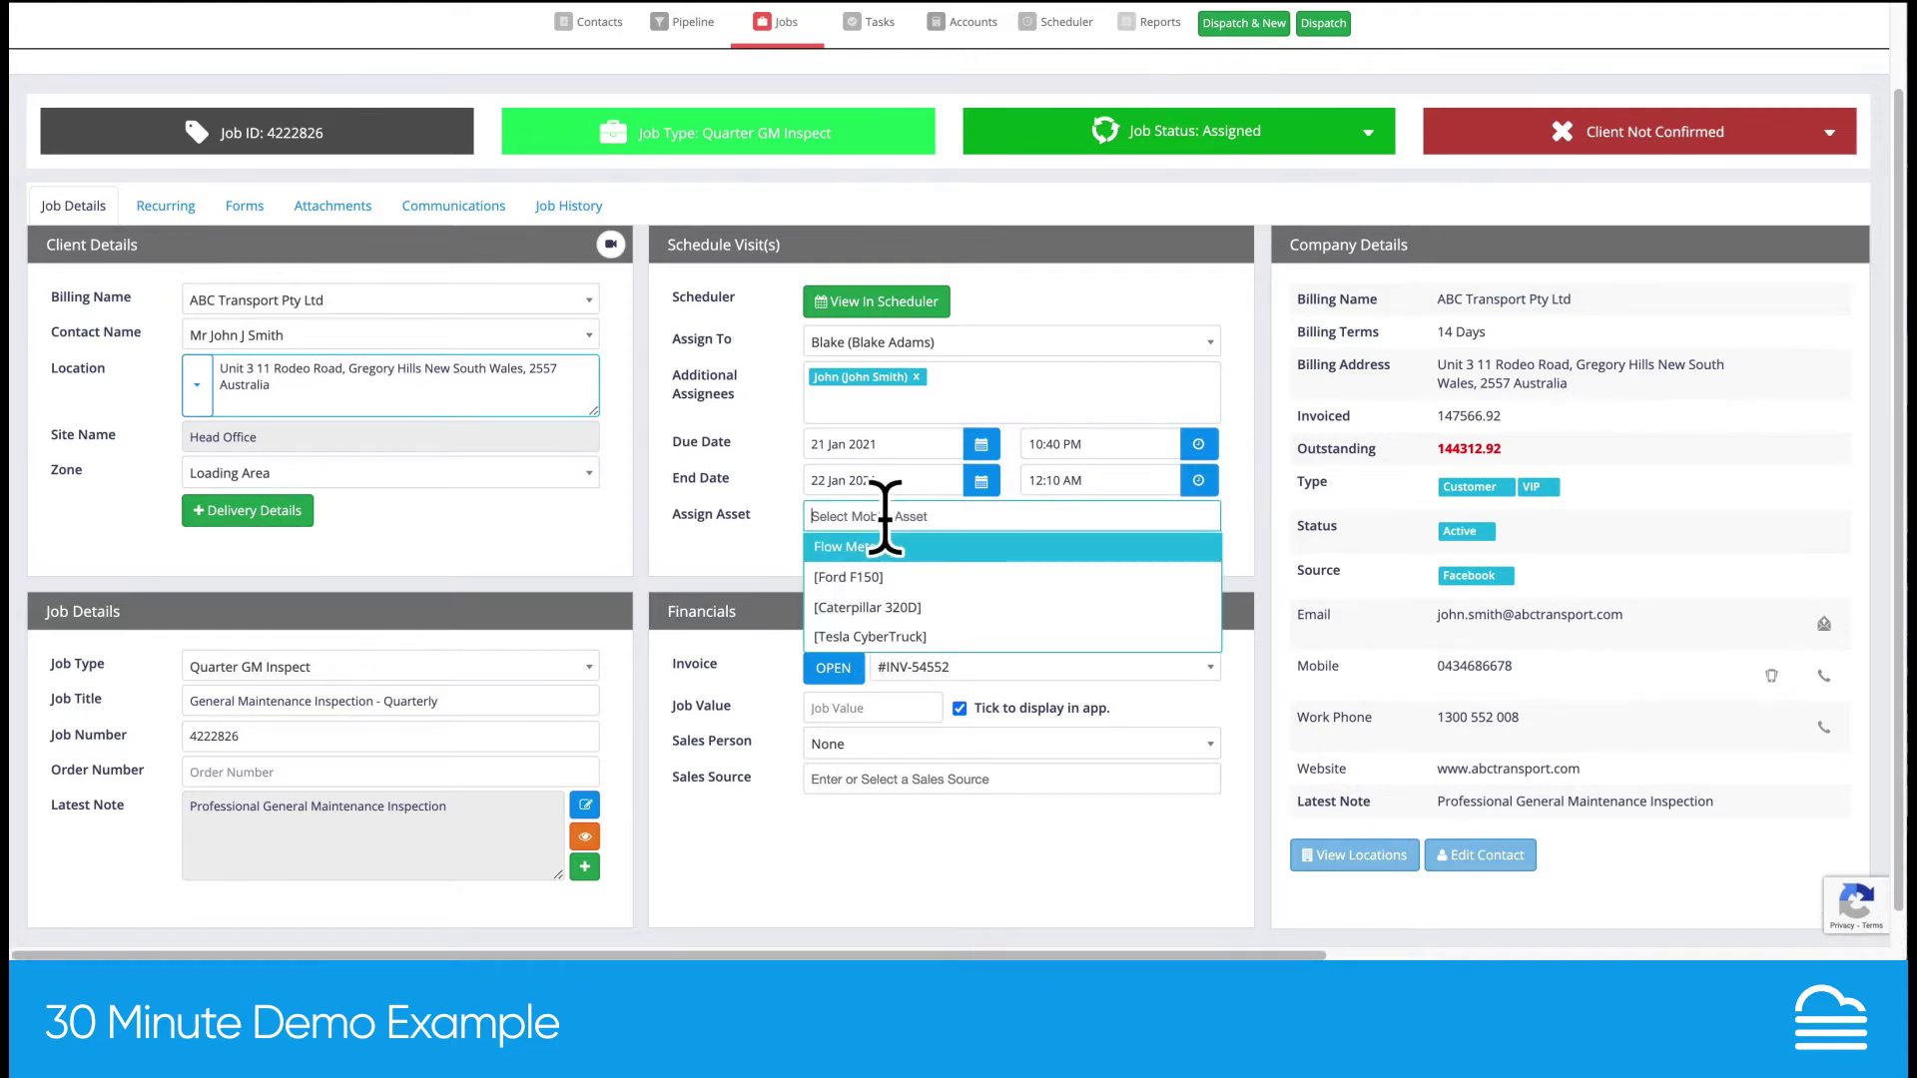
click(887, 578)
click(932, 516)
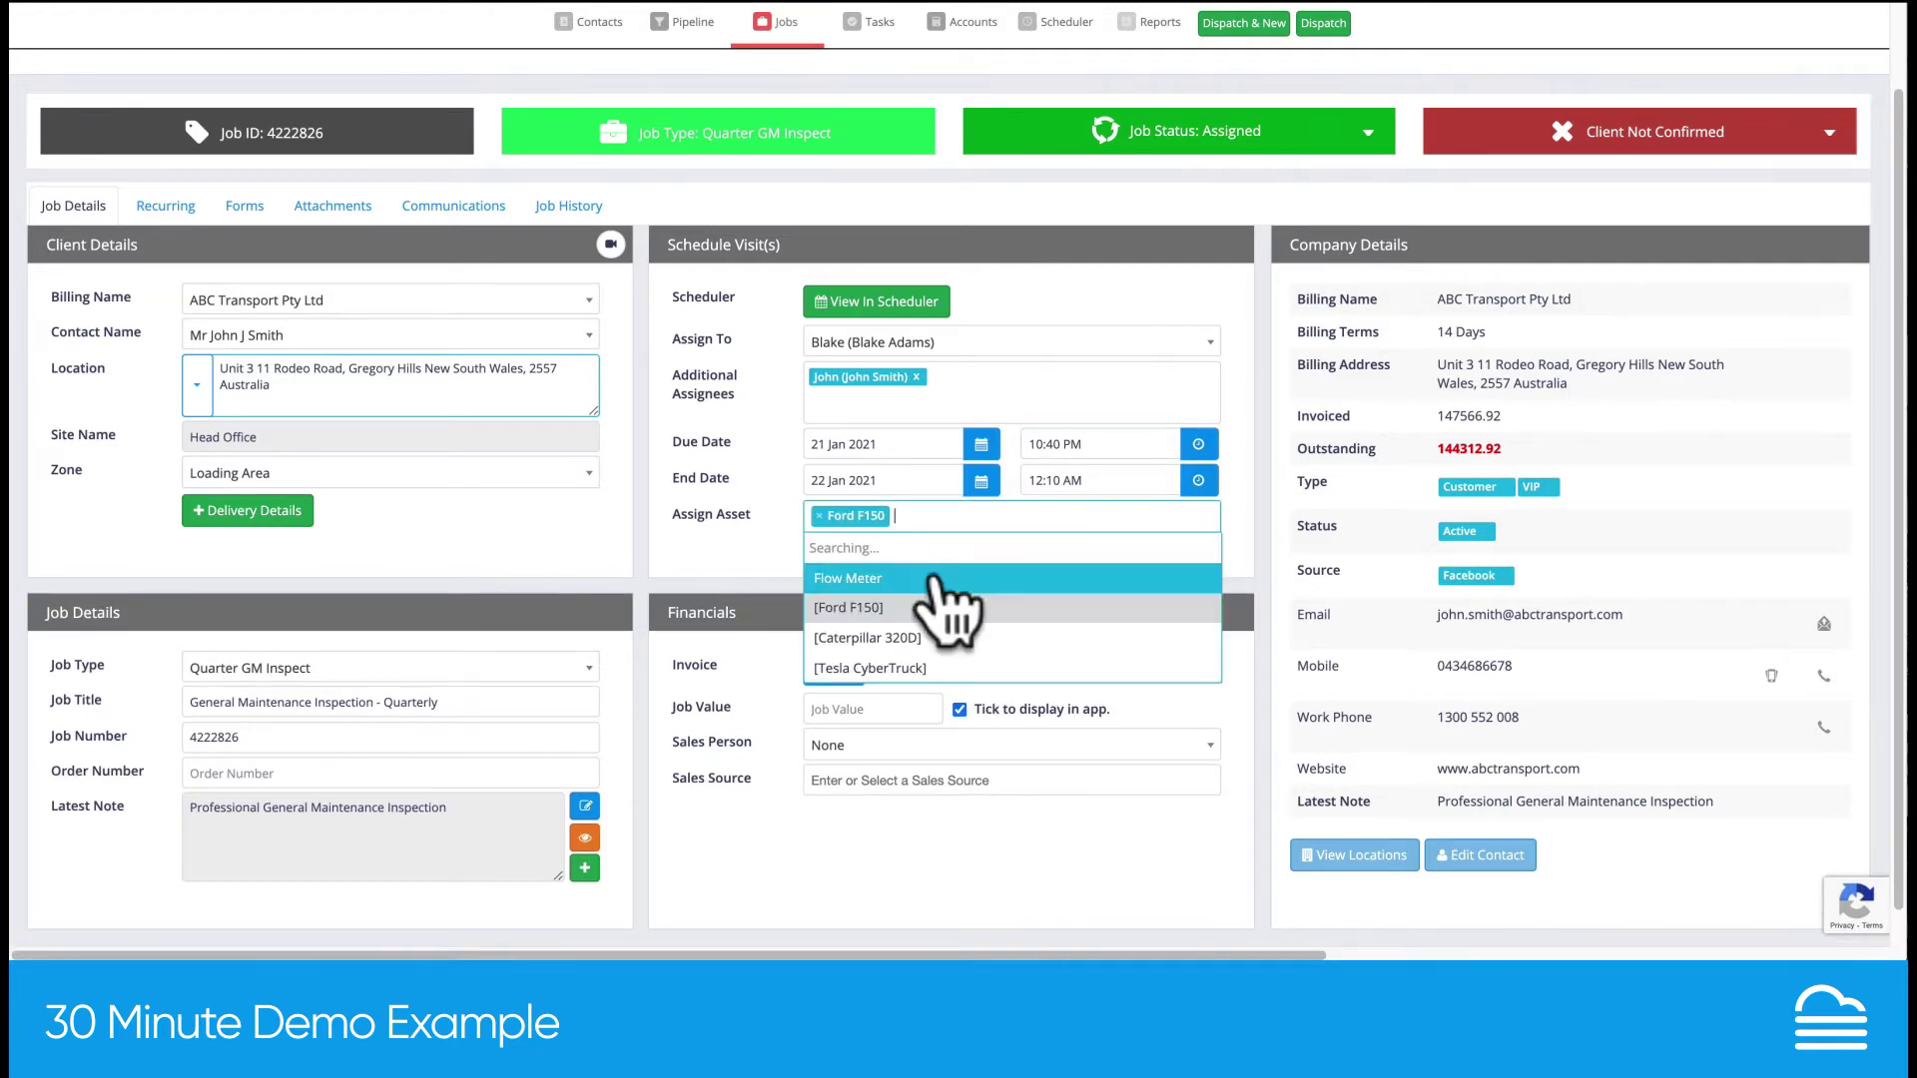
click(928, 638)
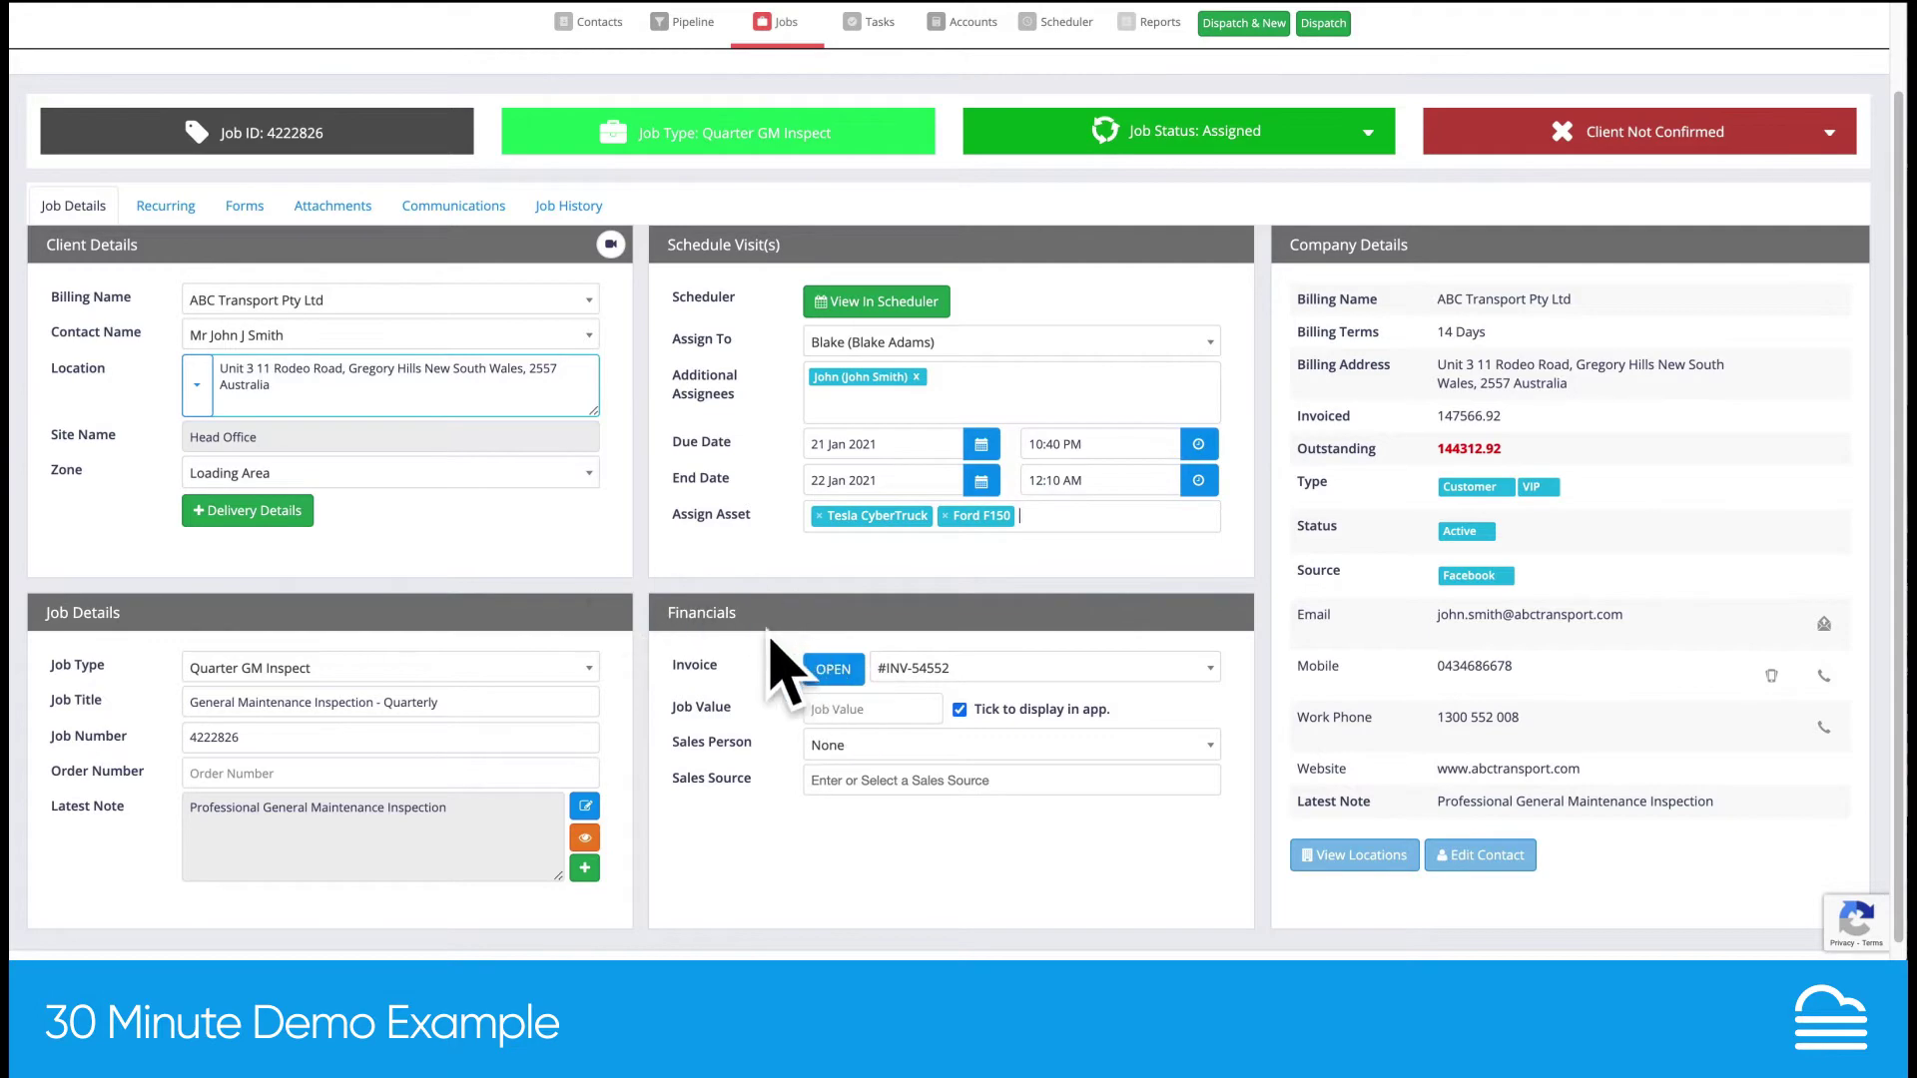
Open the job's attached invoice and add a line item for the Premium Universal Mount 6 Foot
scroll(749, 634, up, 1)
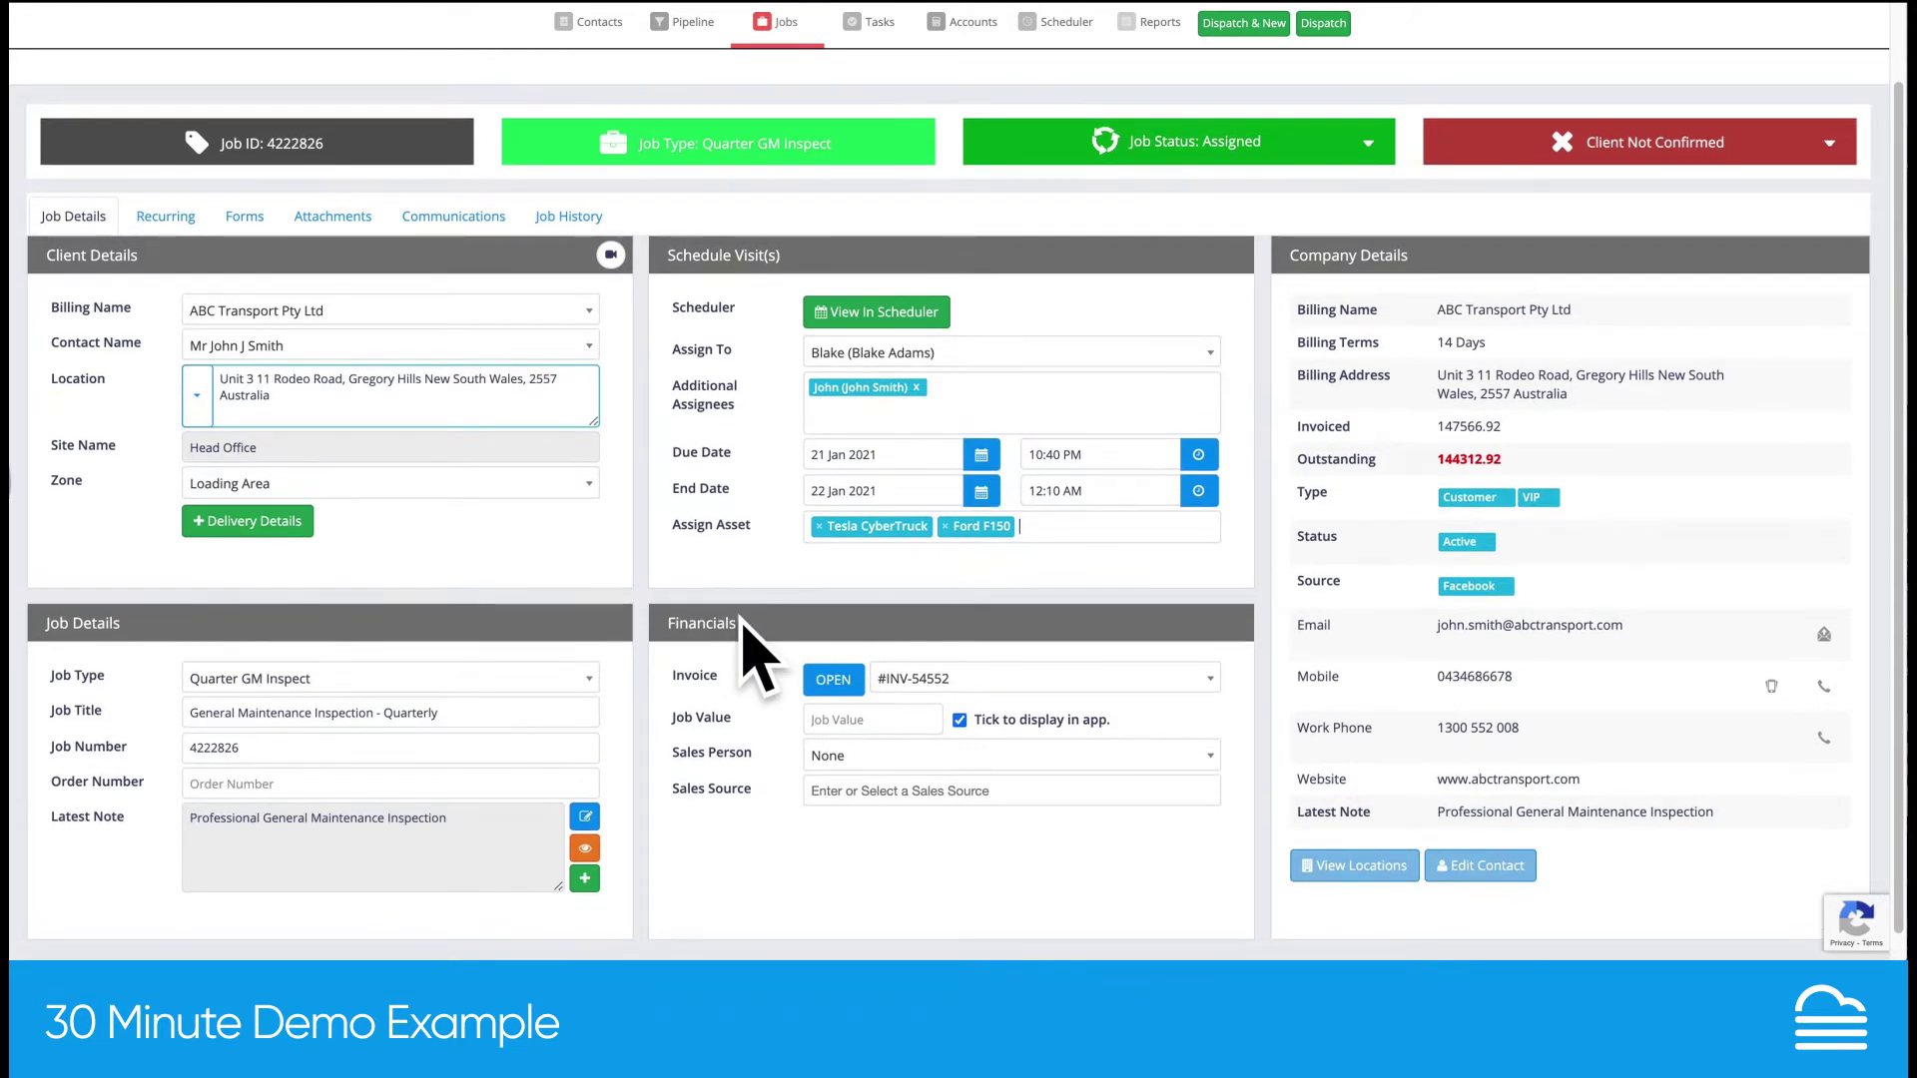
click(834, 679)
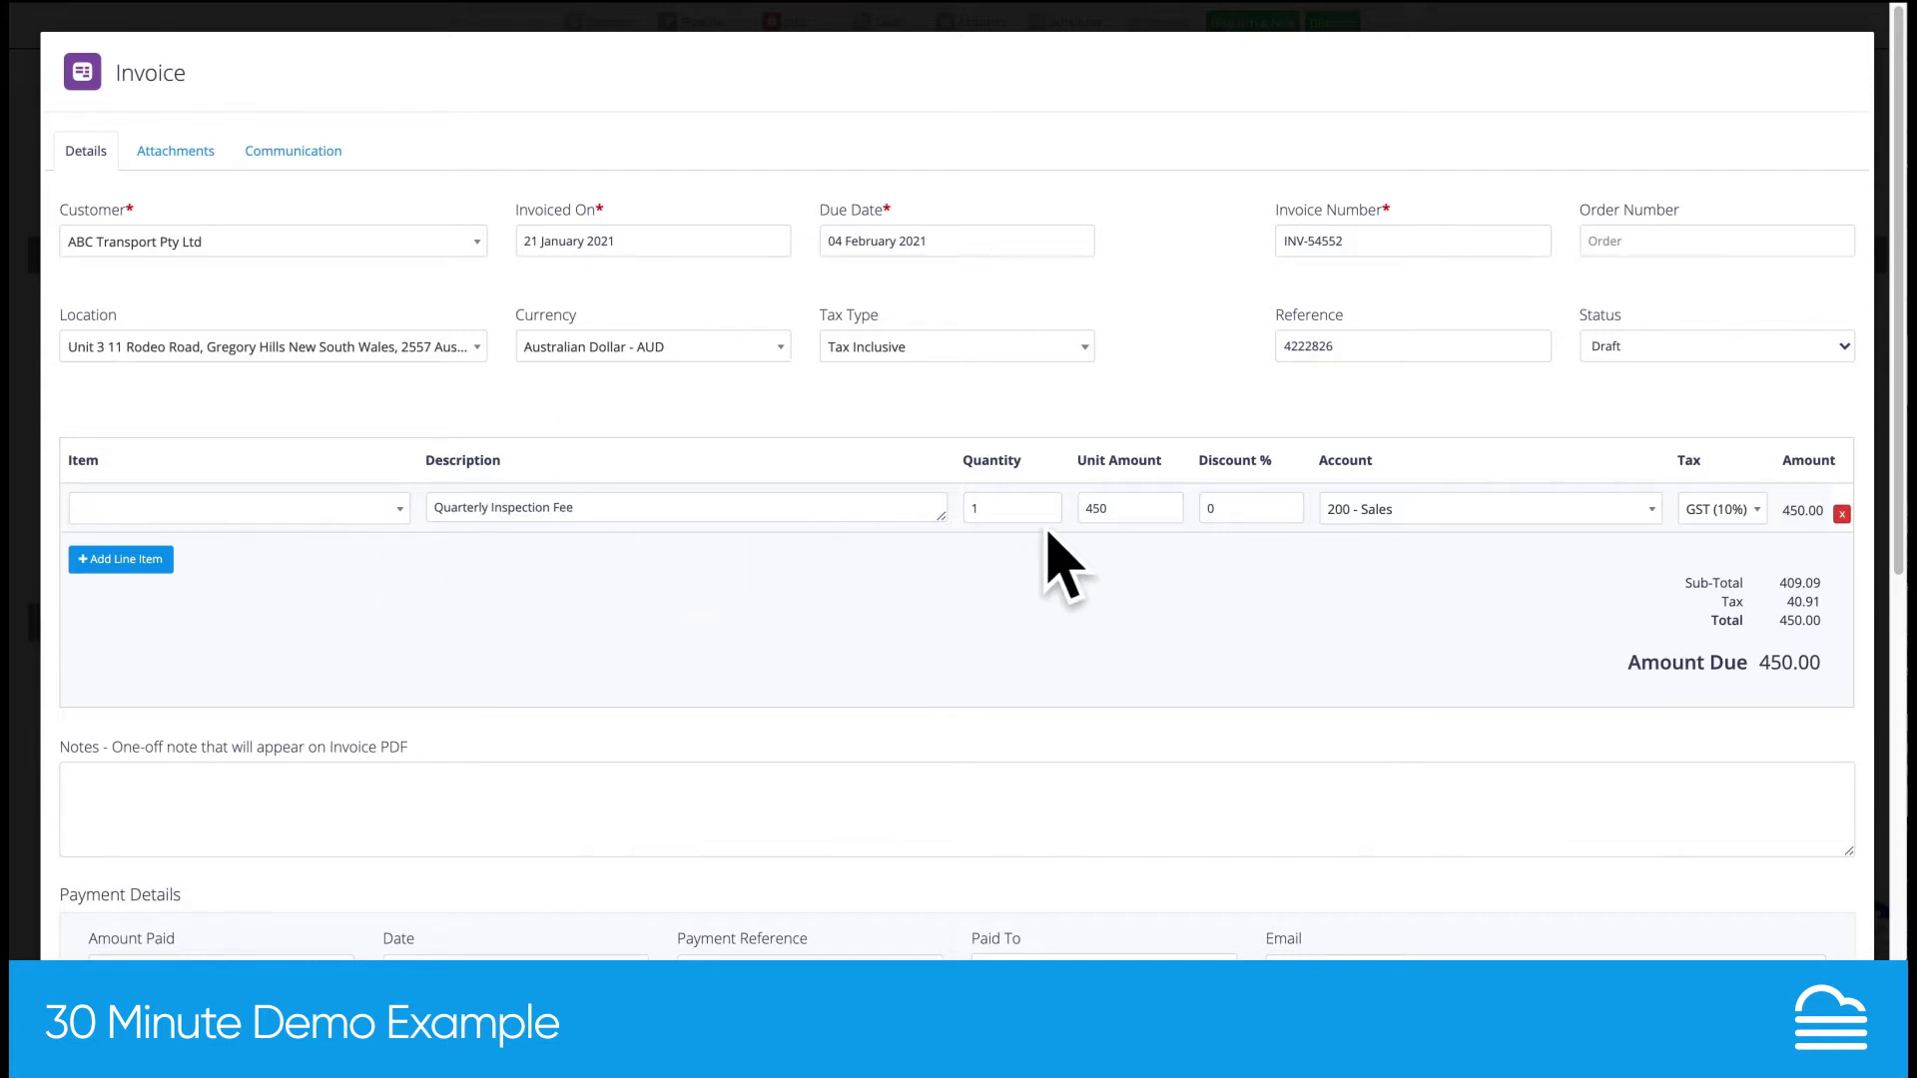
click(1098, 507)
click(135, 559)
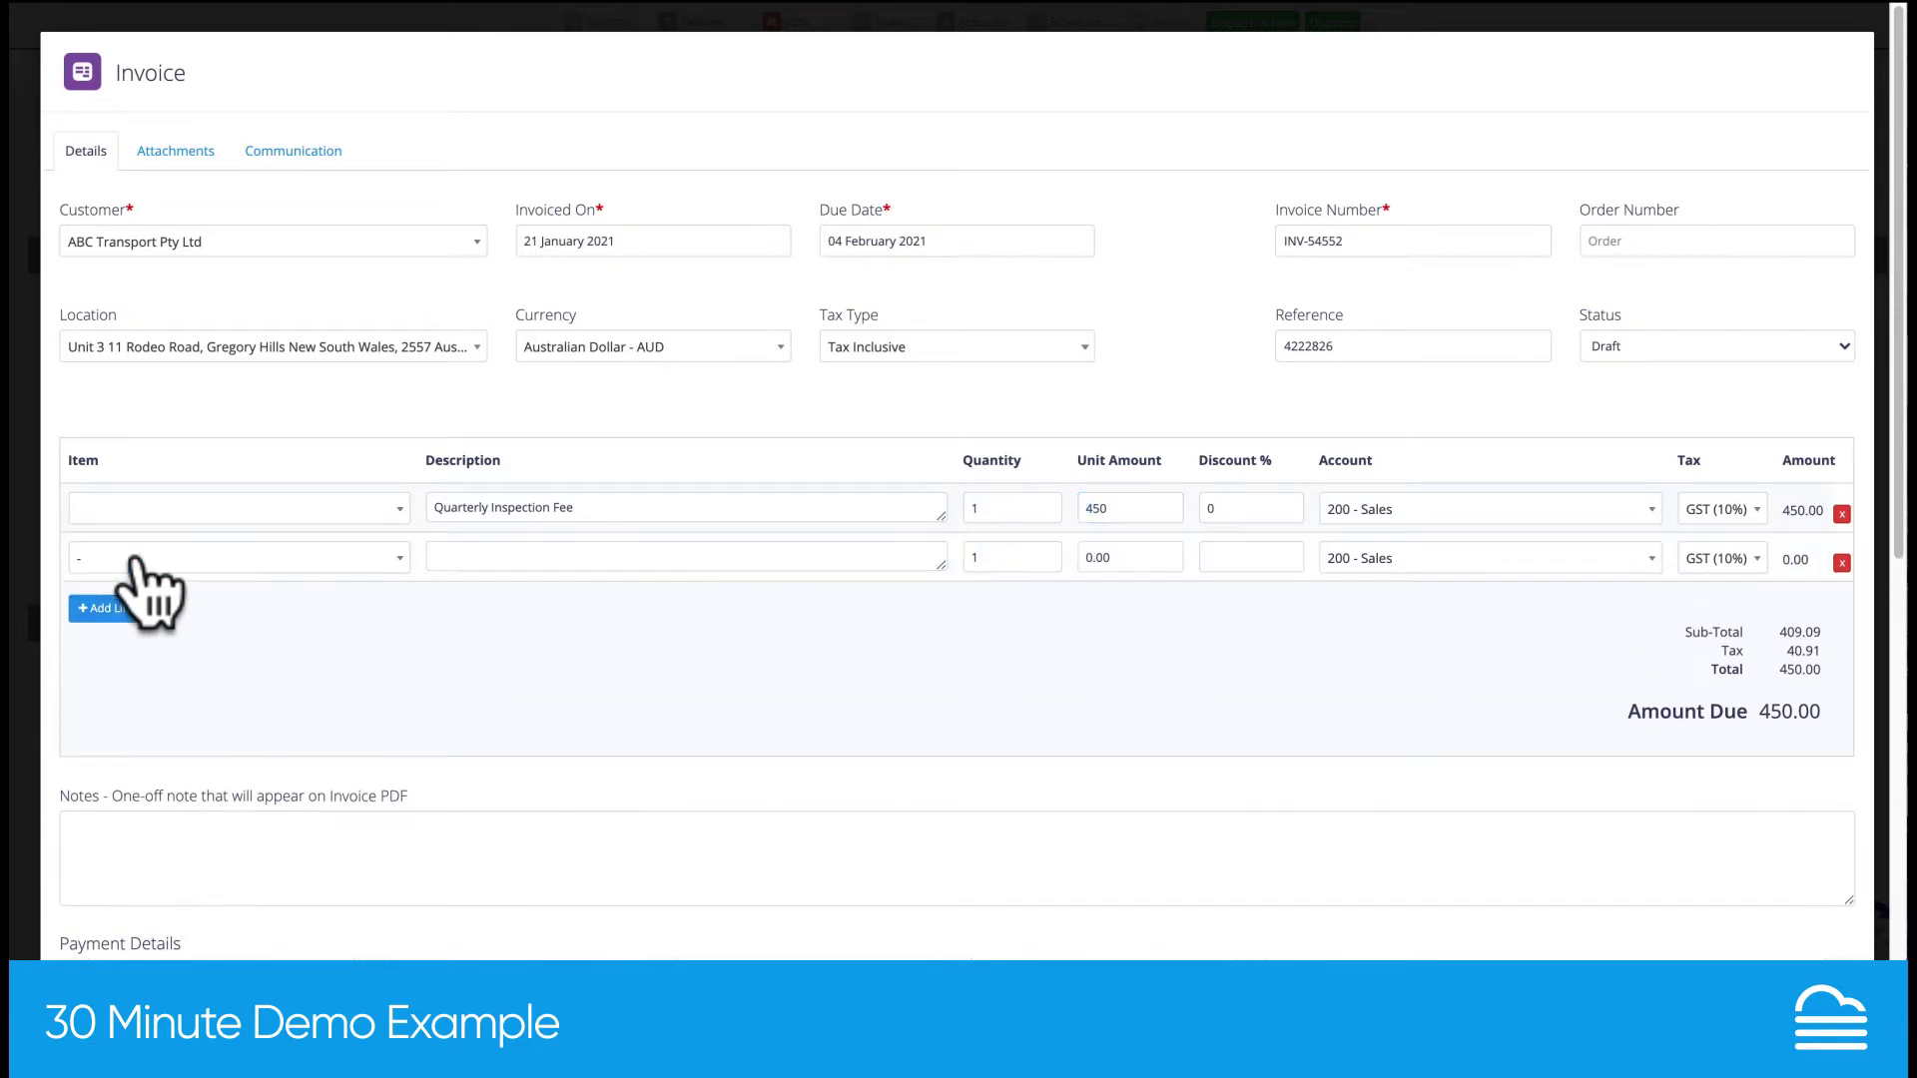
click(239, 558)
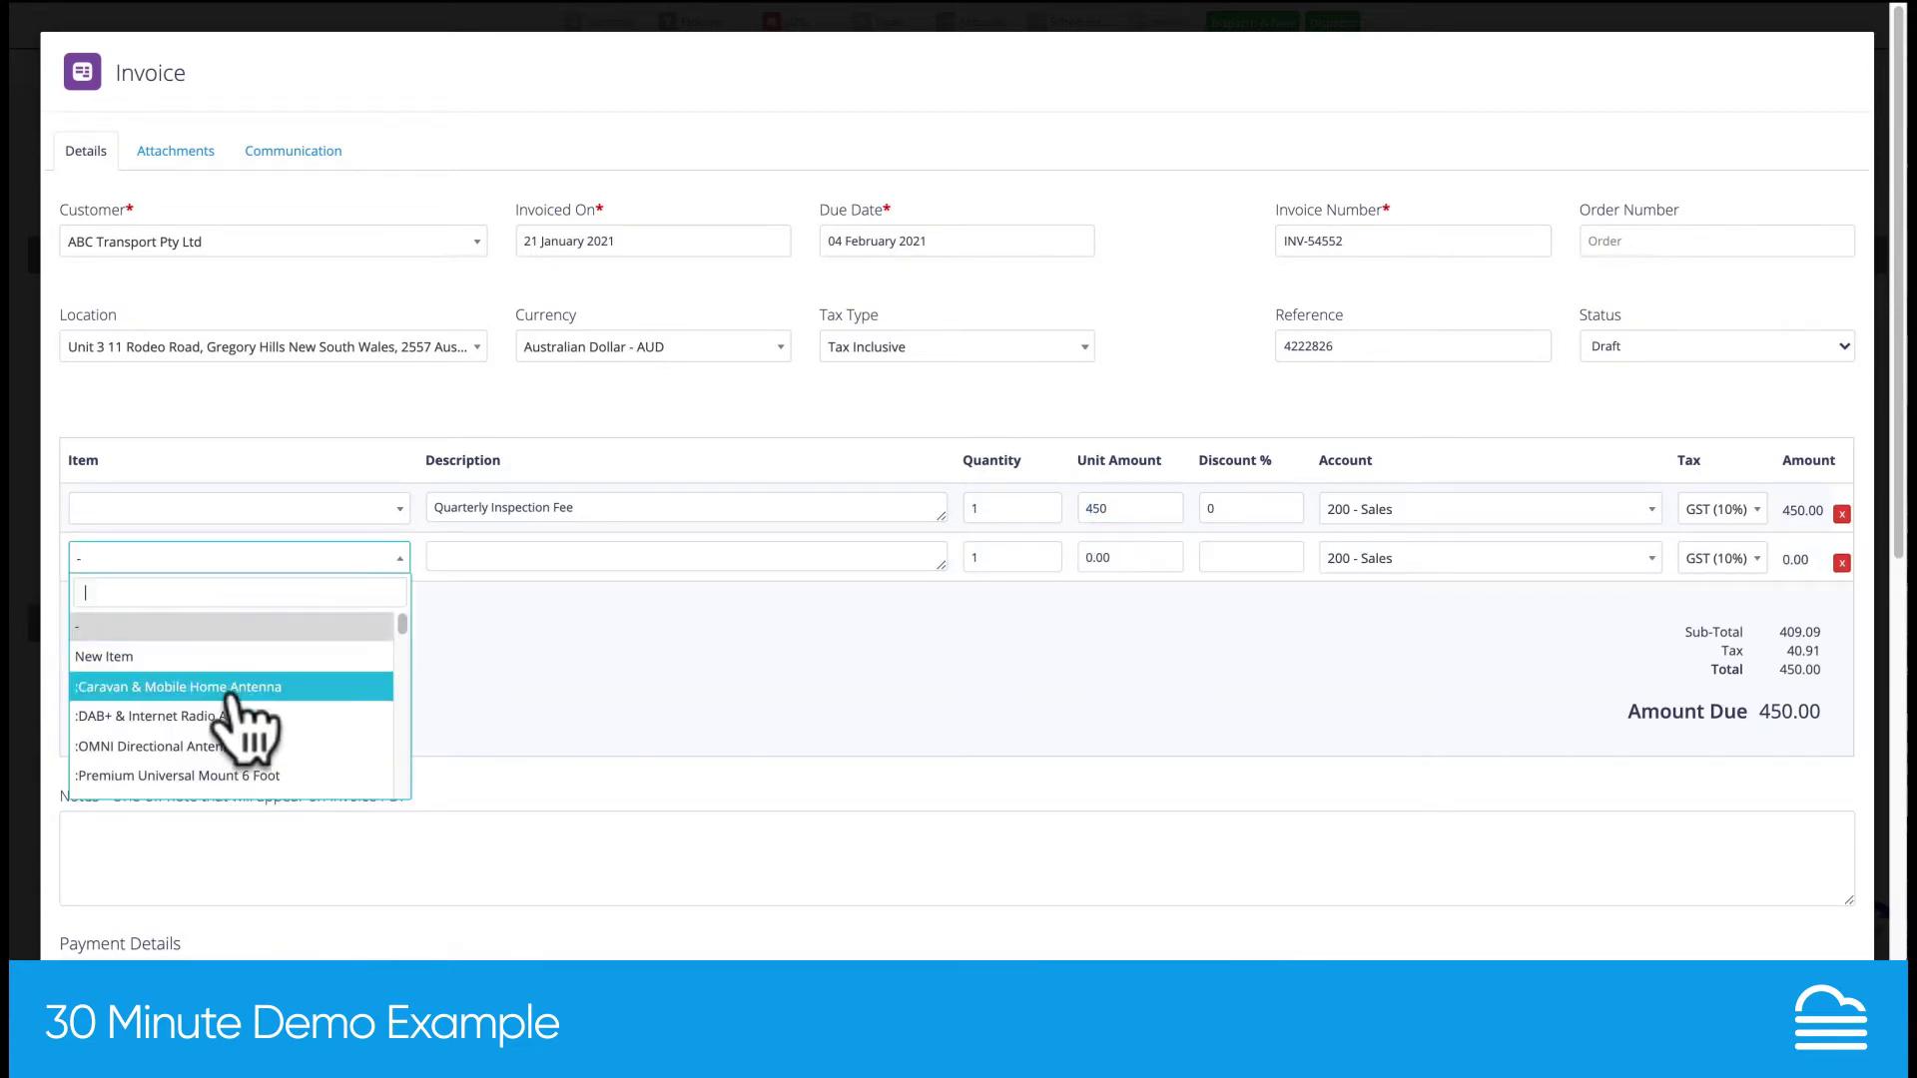
click(224, 775)
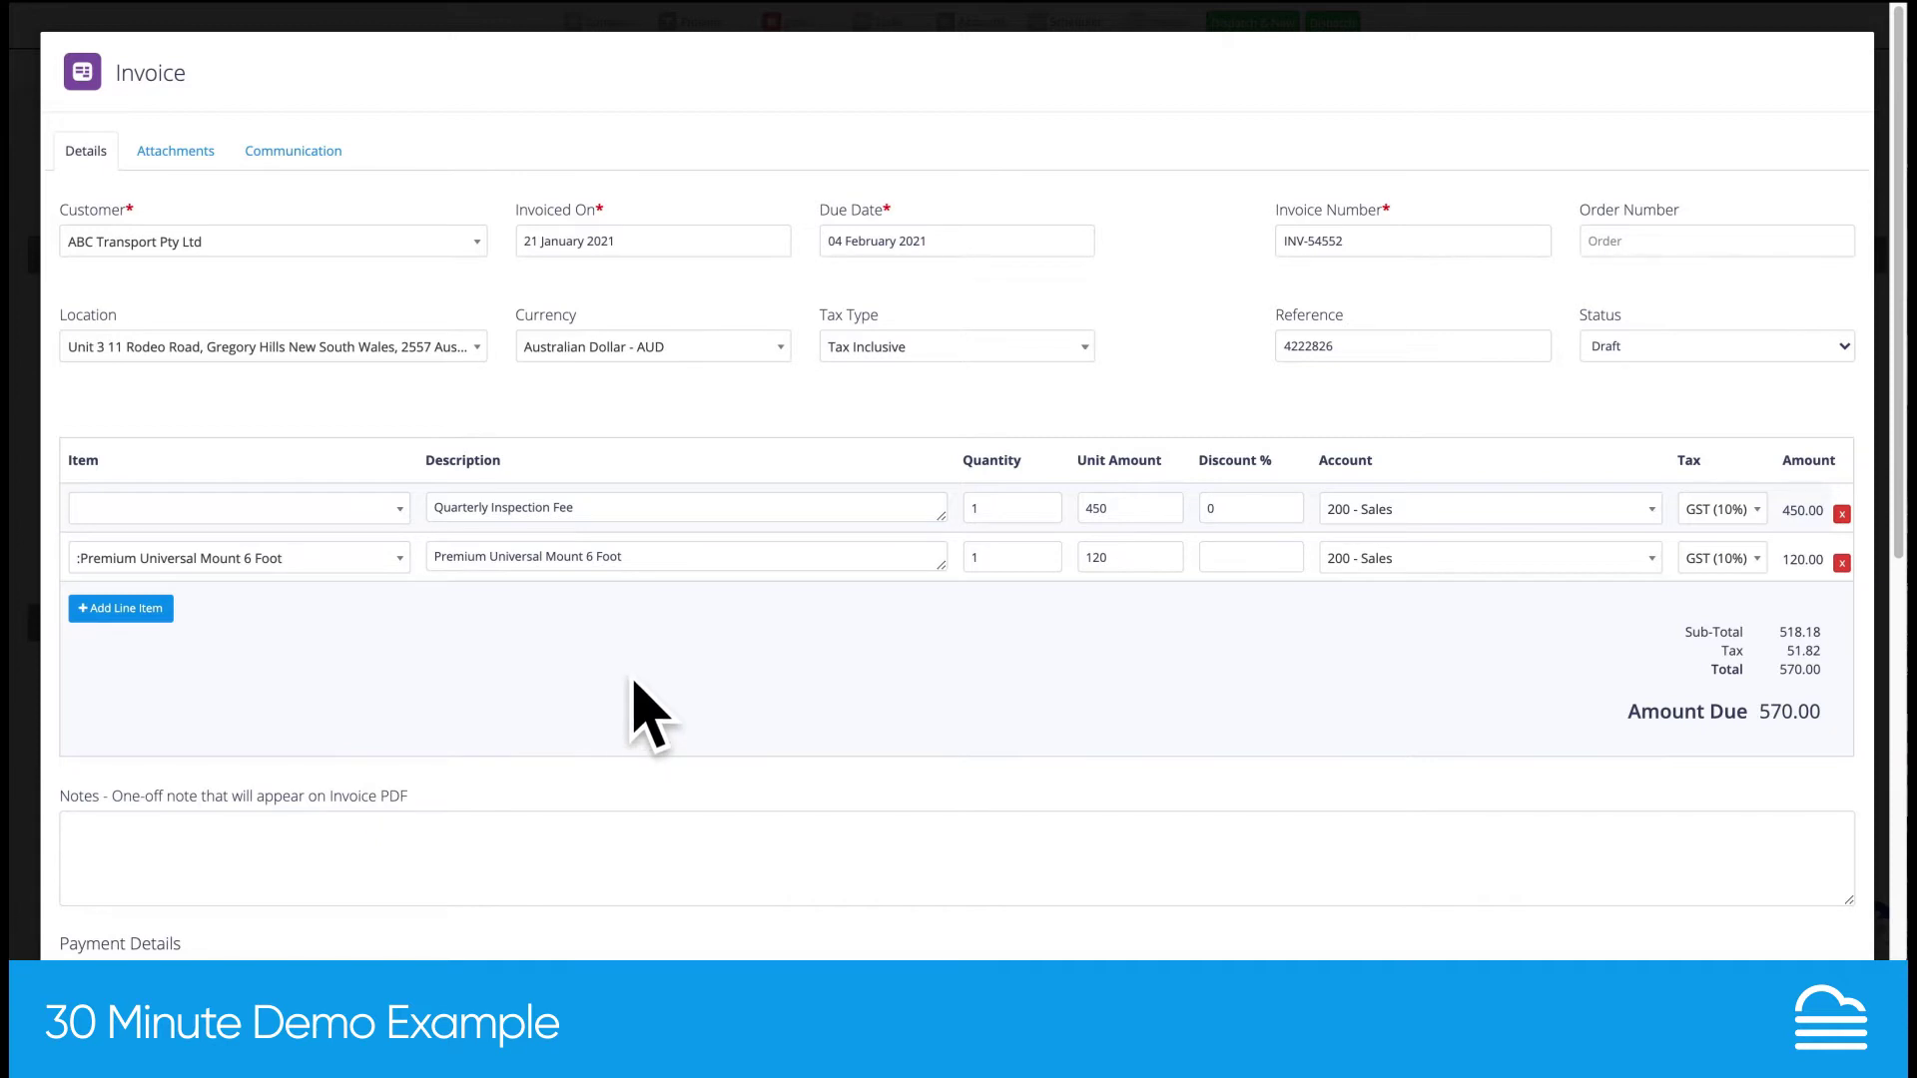
Review the invoice's payment details, history and signature sections, and close the invoice without saving
scroll(619, 699, down, 2)
scroll(633, 689, down, 6)
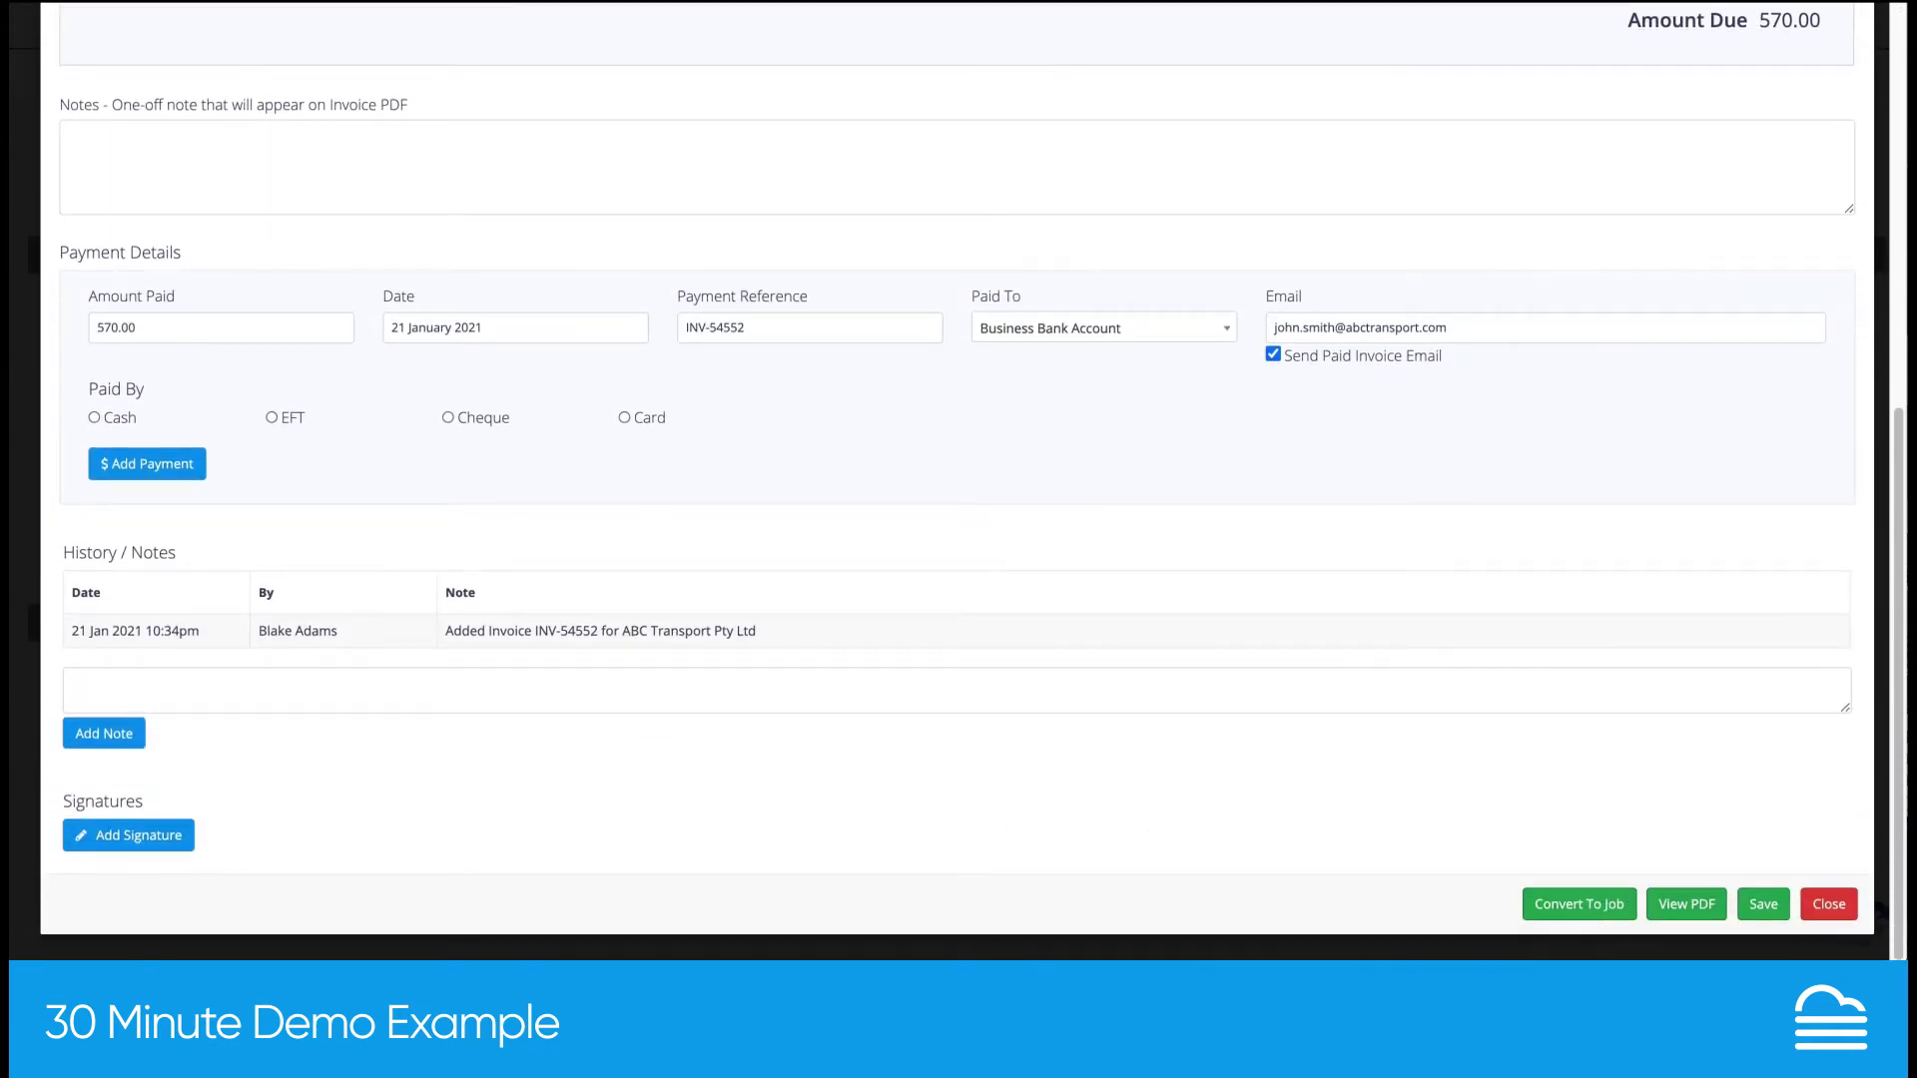
click(1828, 903)
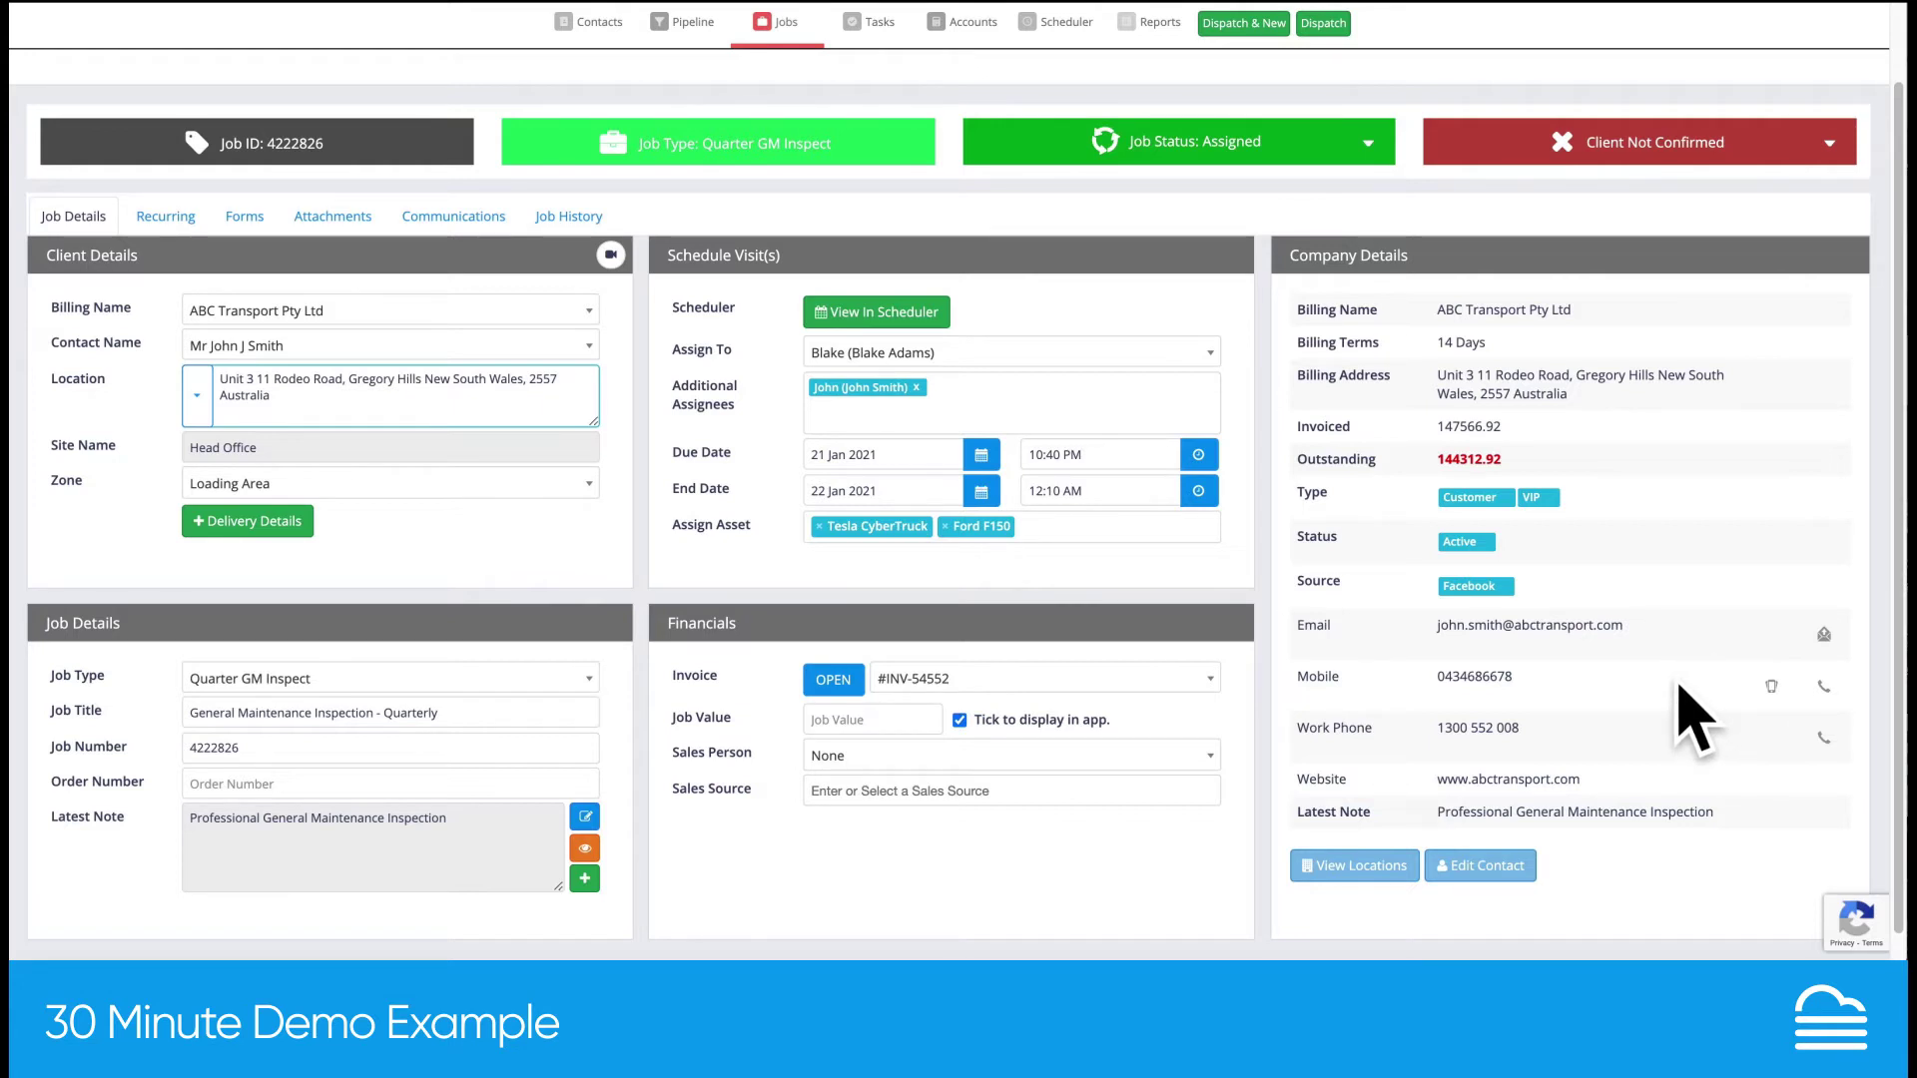
Review the job's recurring profile settings and its attached forms, including the available Safety First Rule options
click(166, 230)
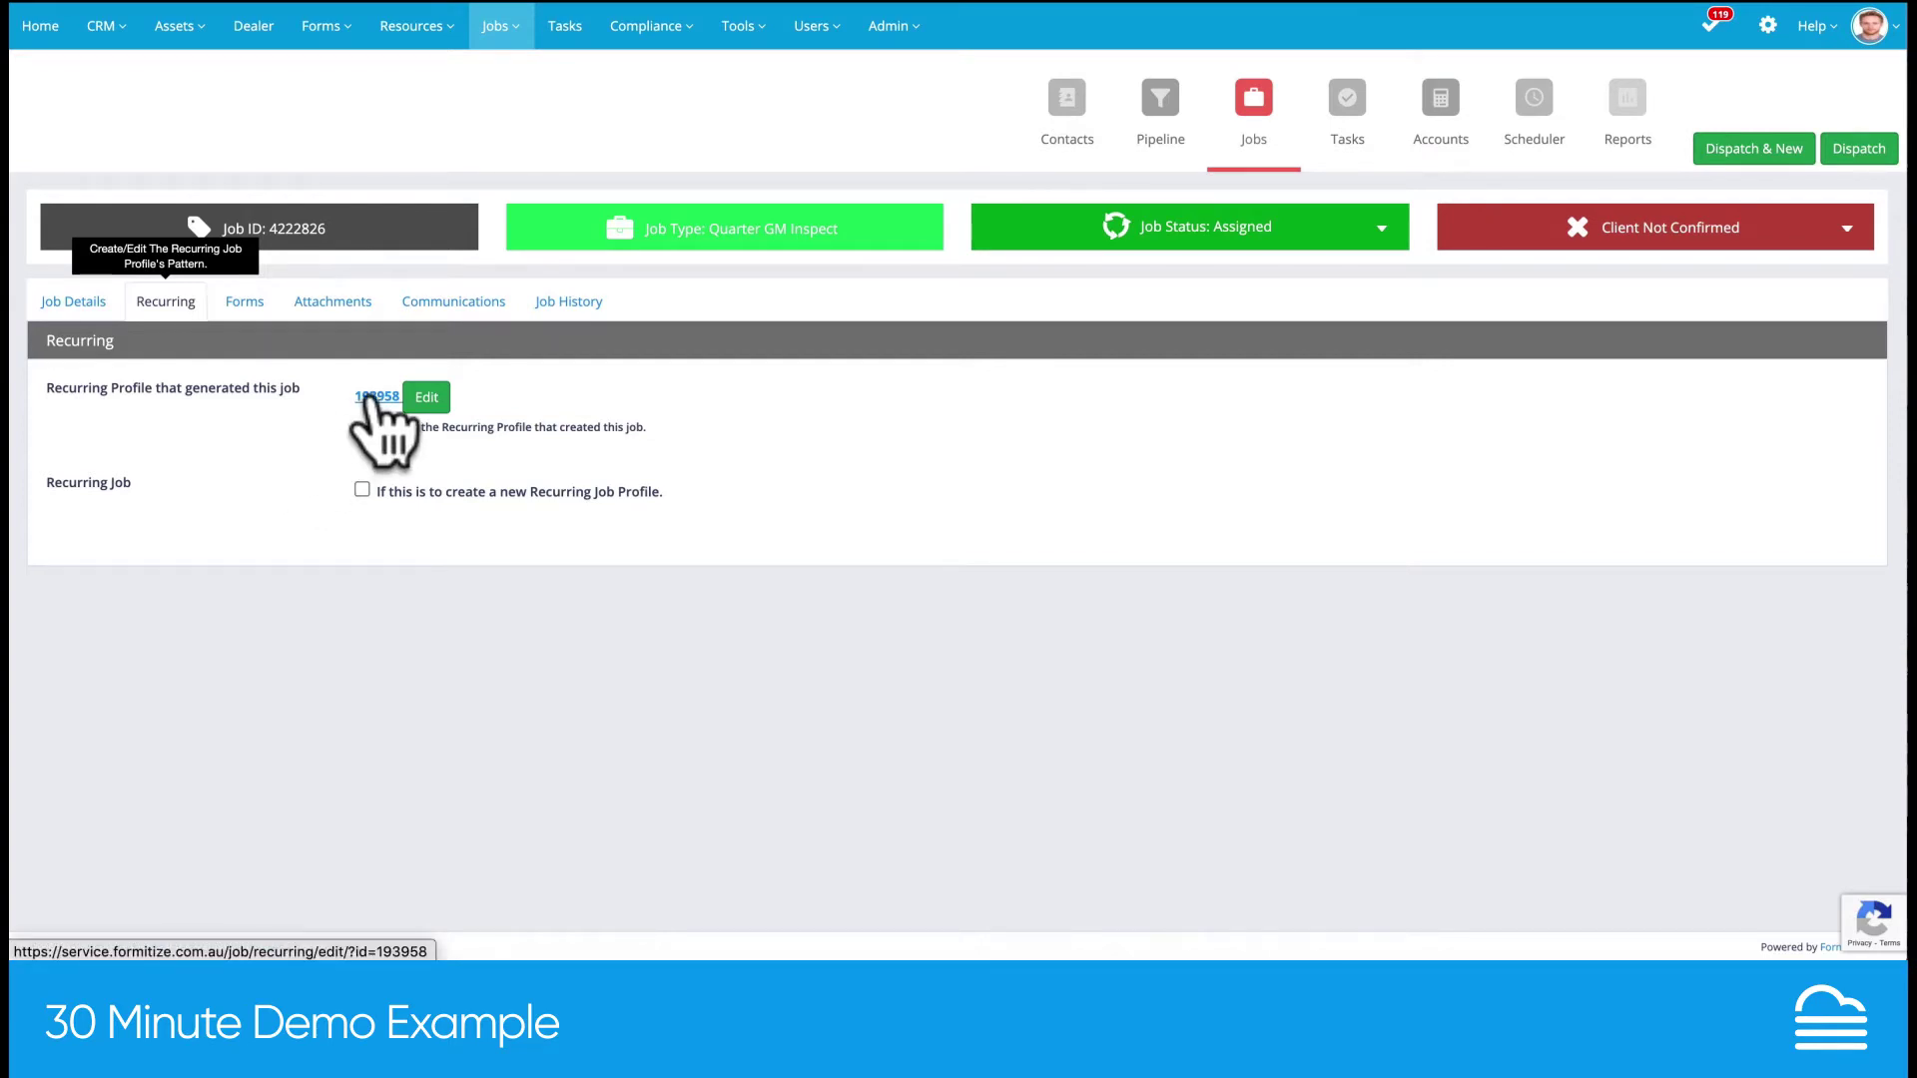
click(249, 305)
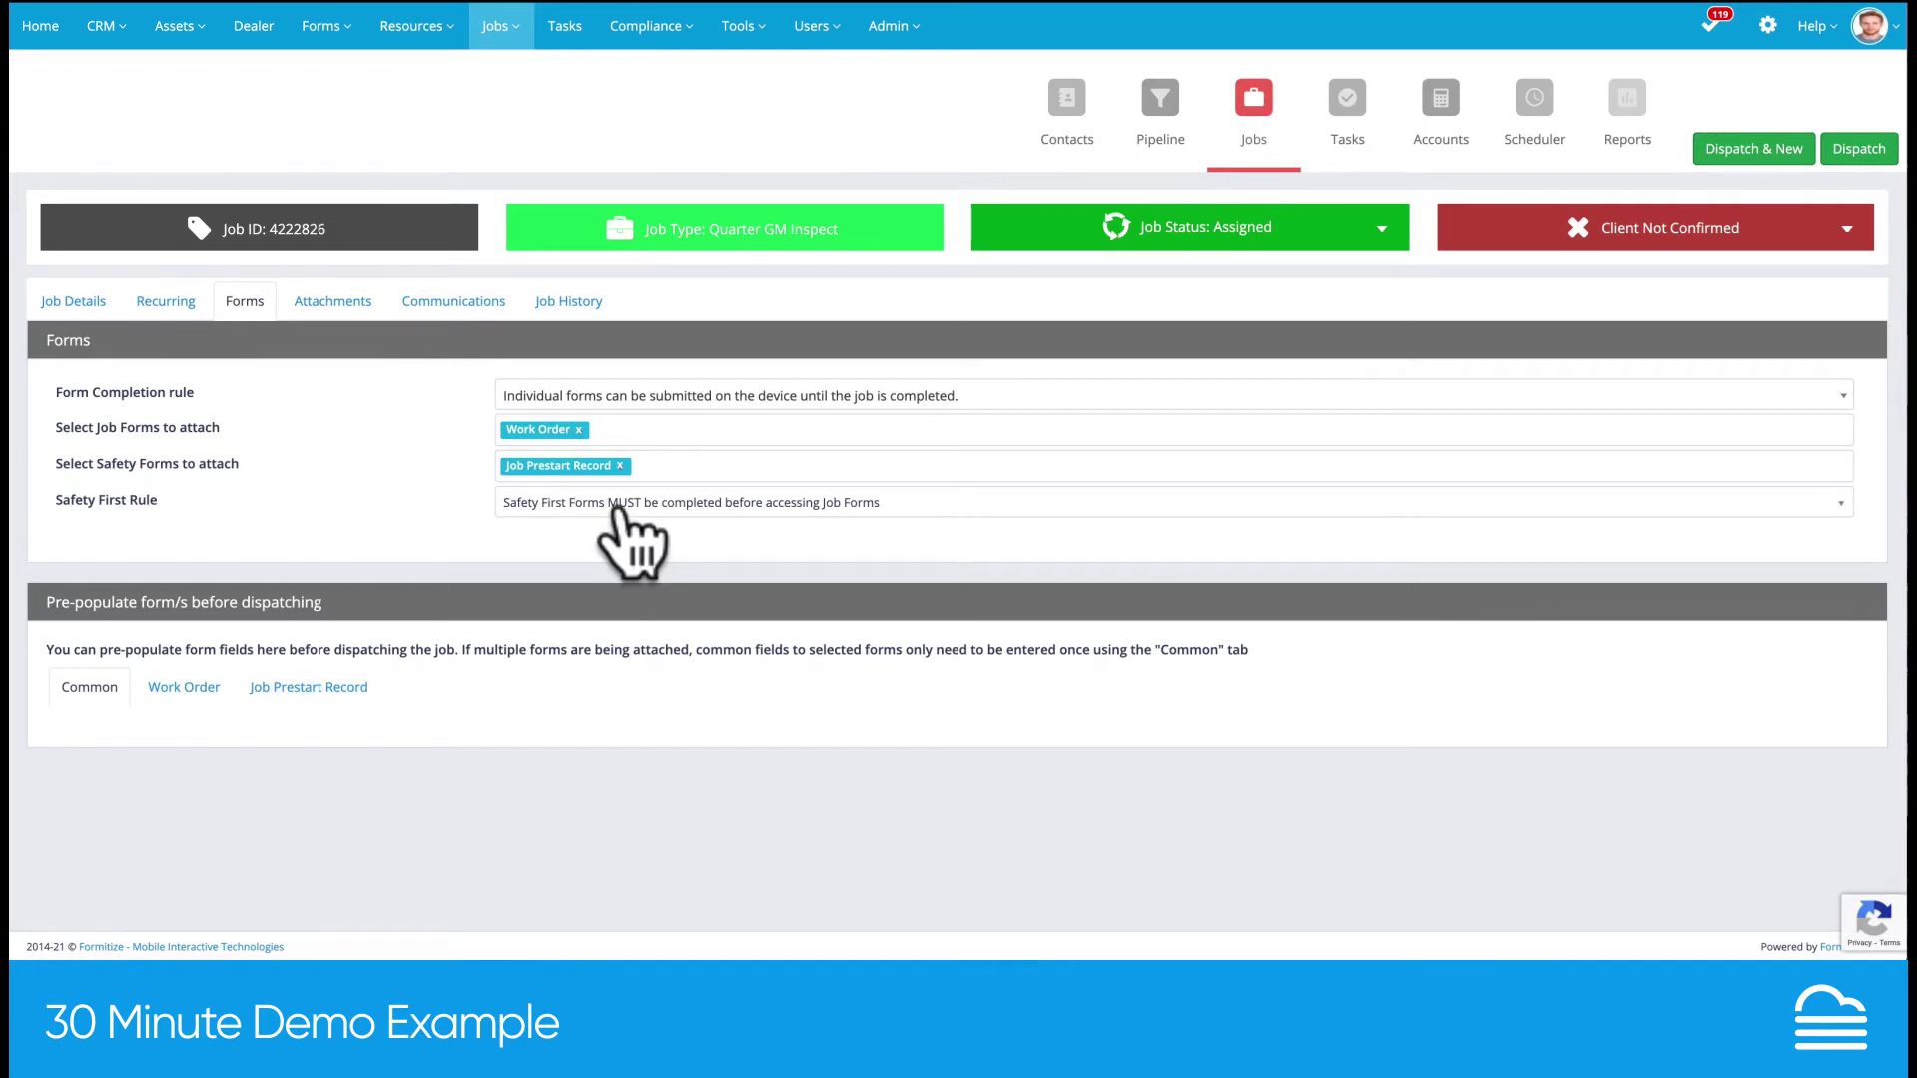
click(621, 513)
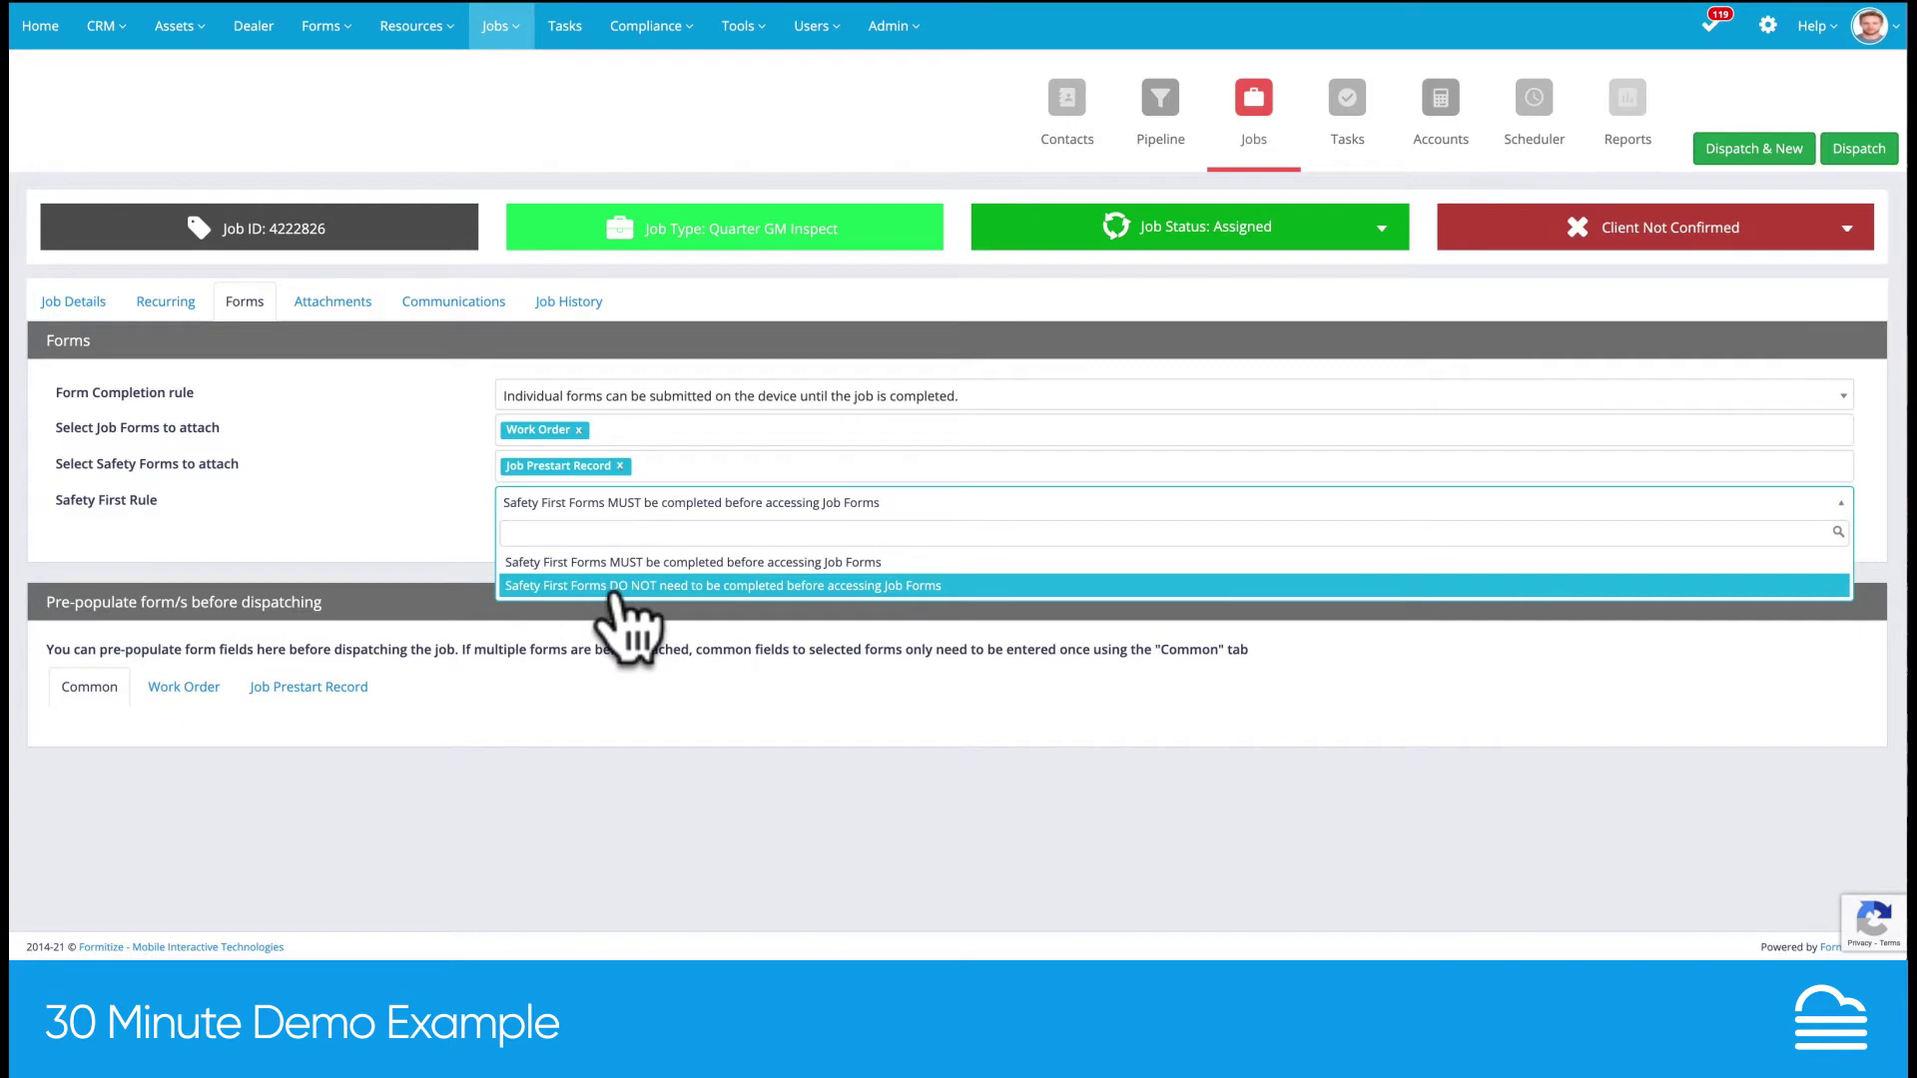
click(449, 545)
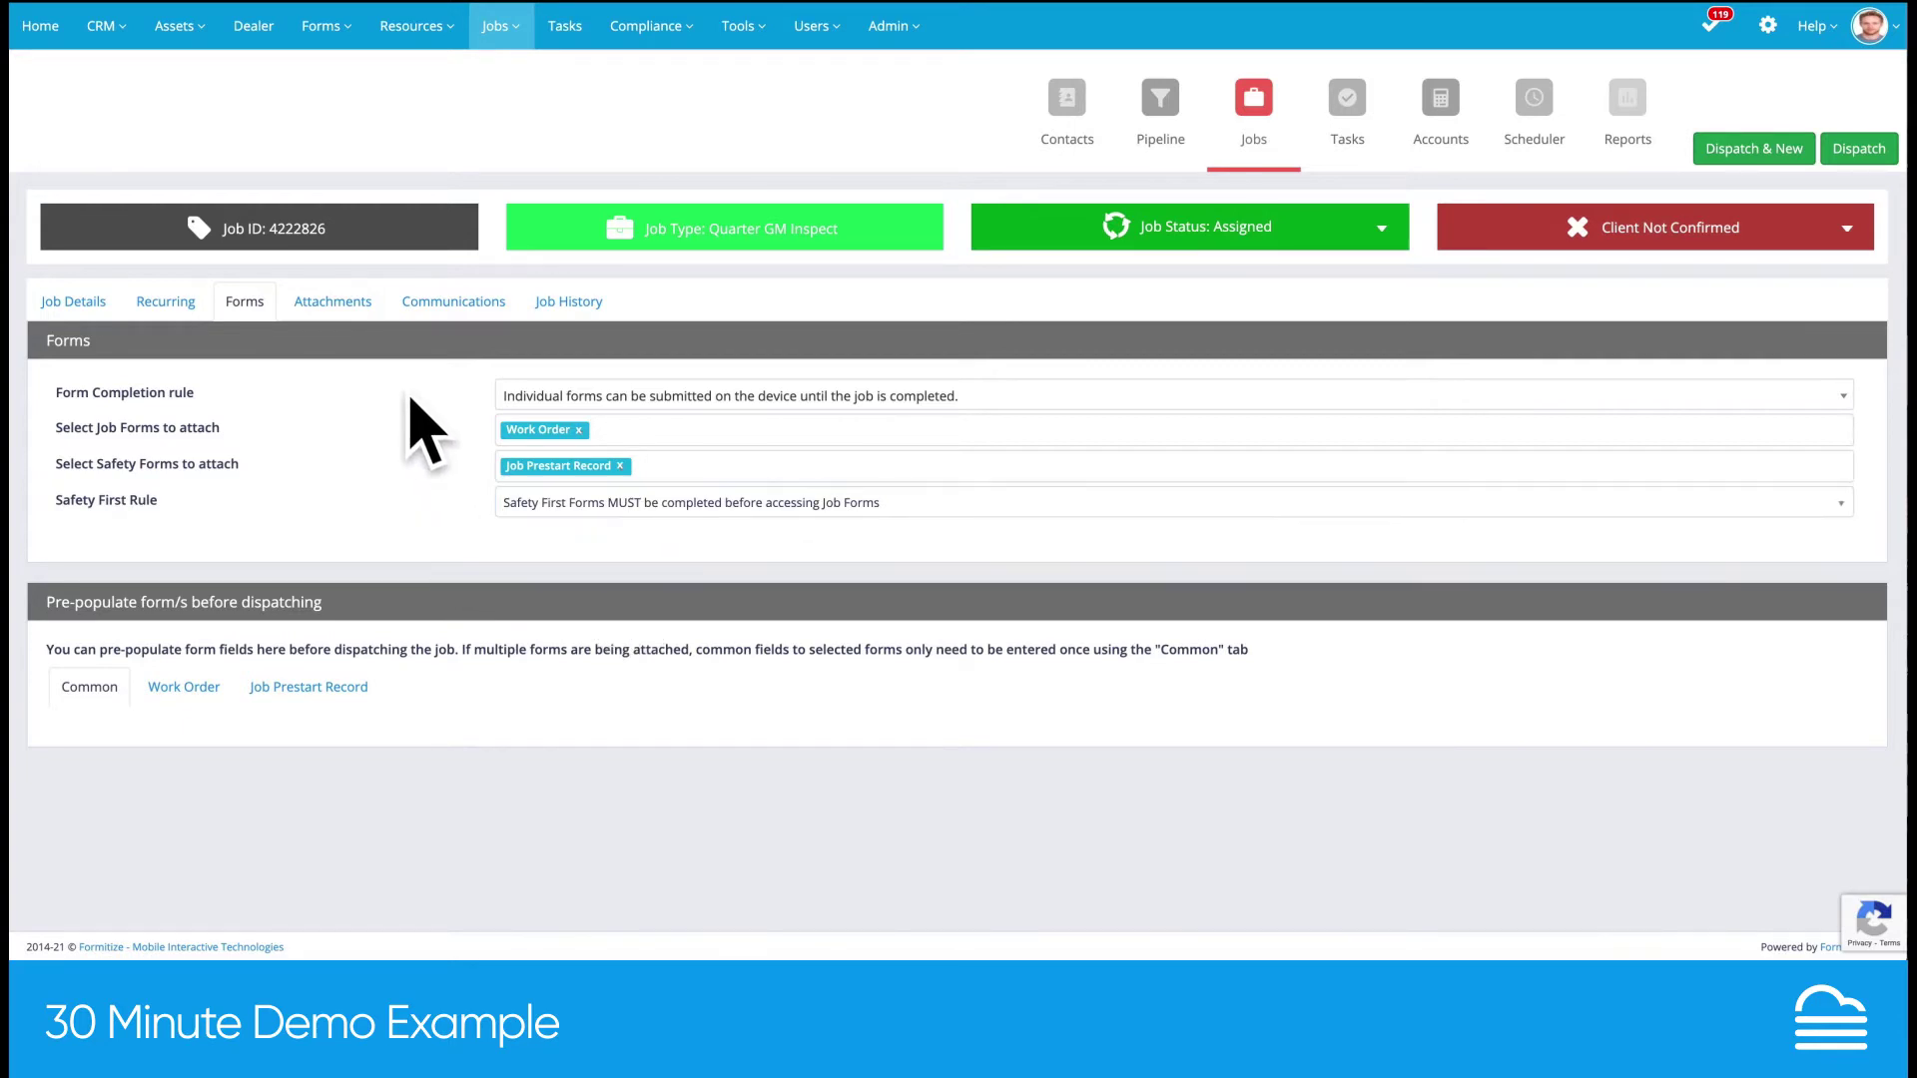
Review the job's attachments, communications and history, and return to its main details
click(347, 309)
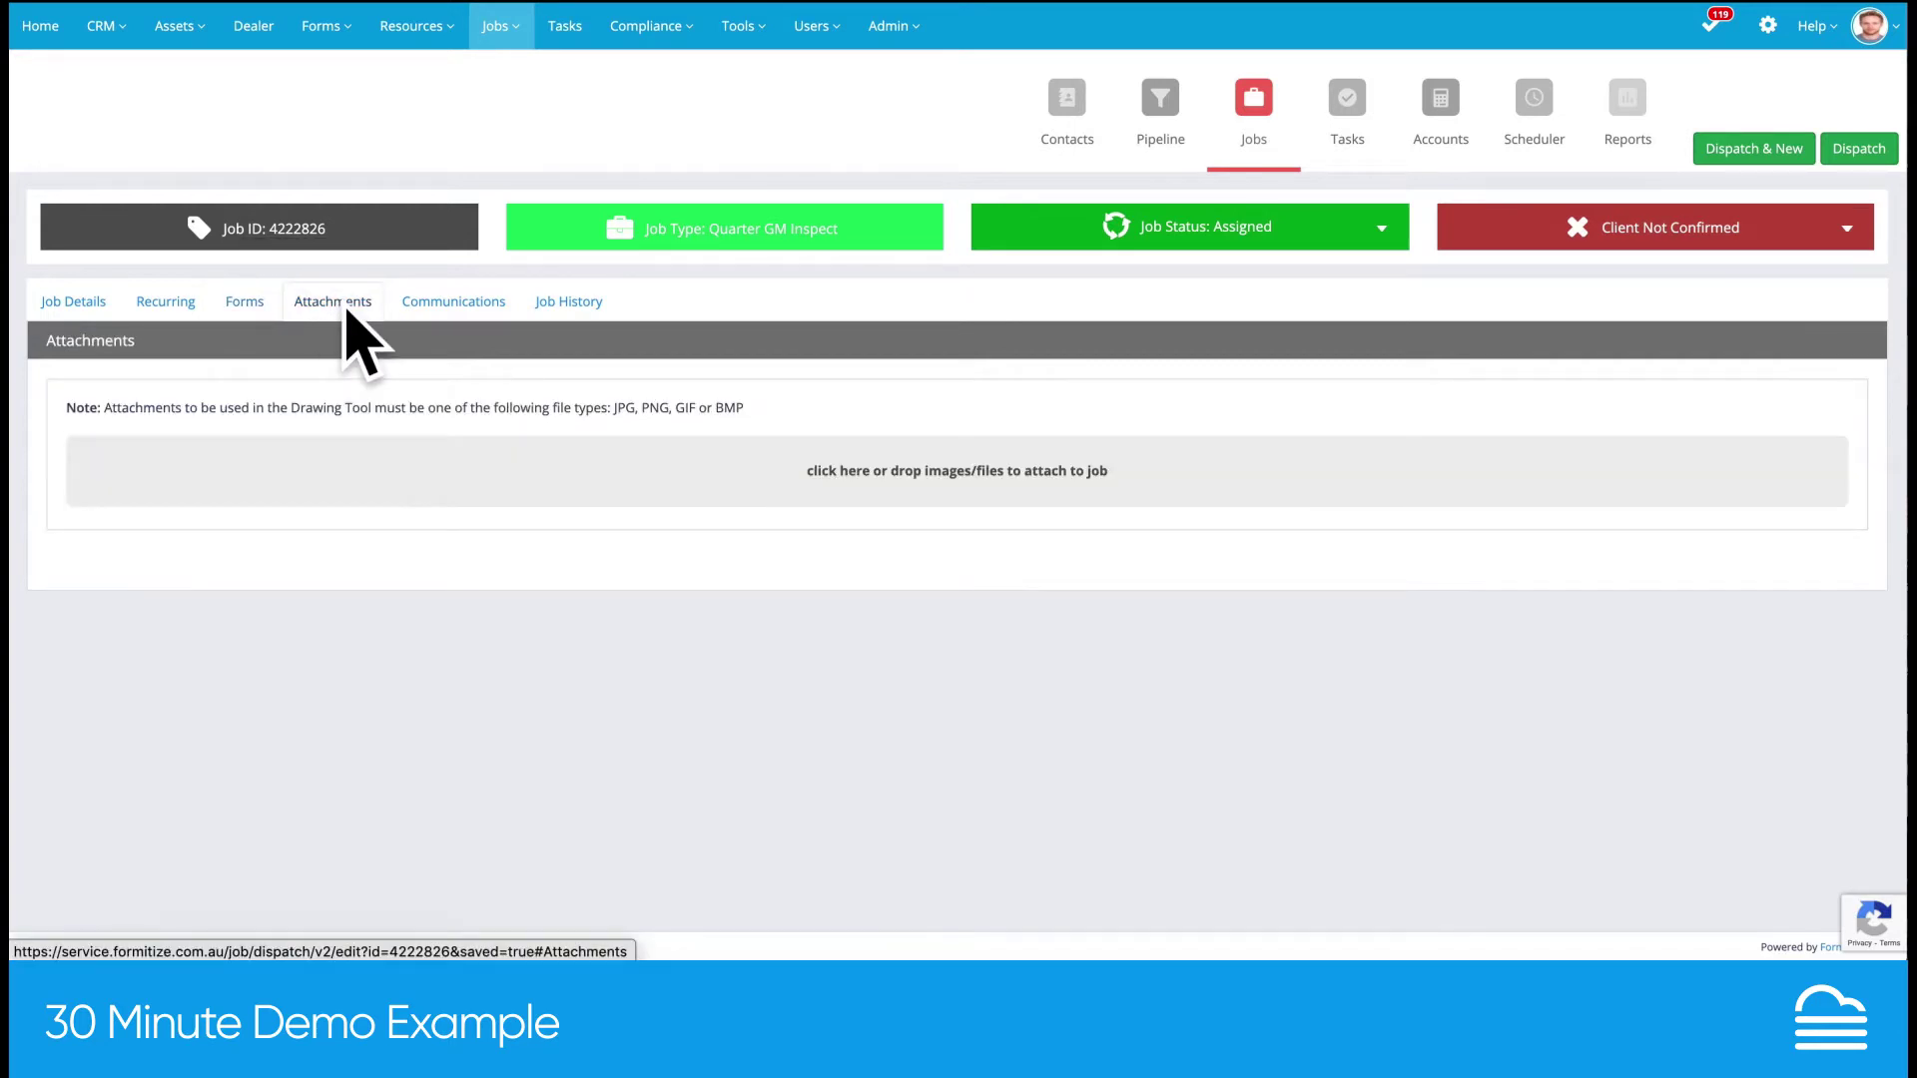
click(455, 307)
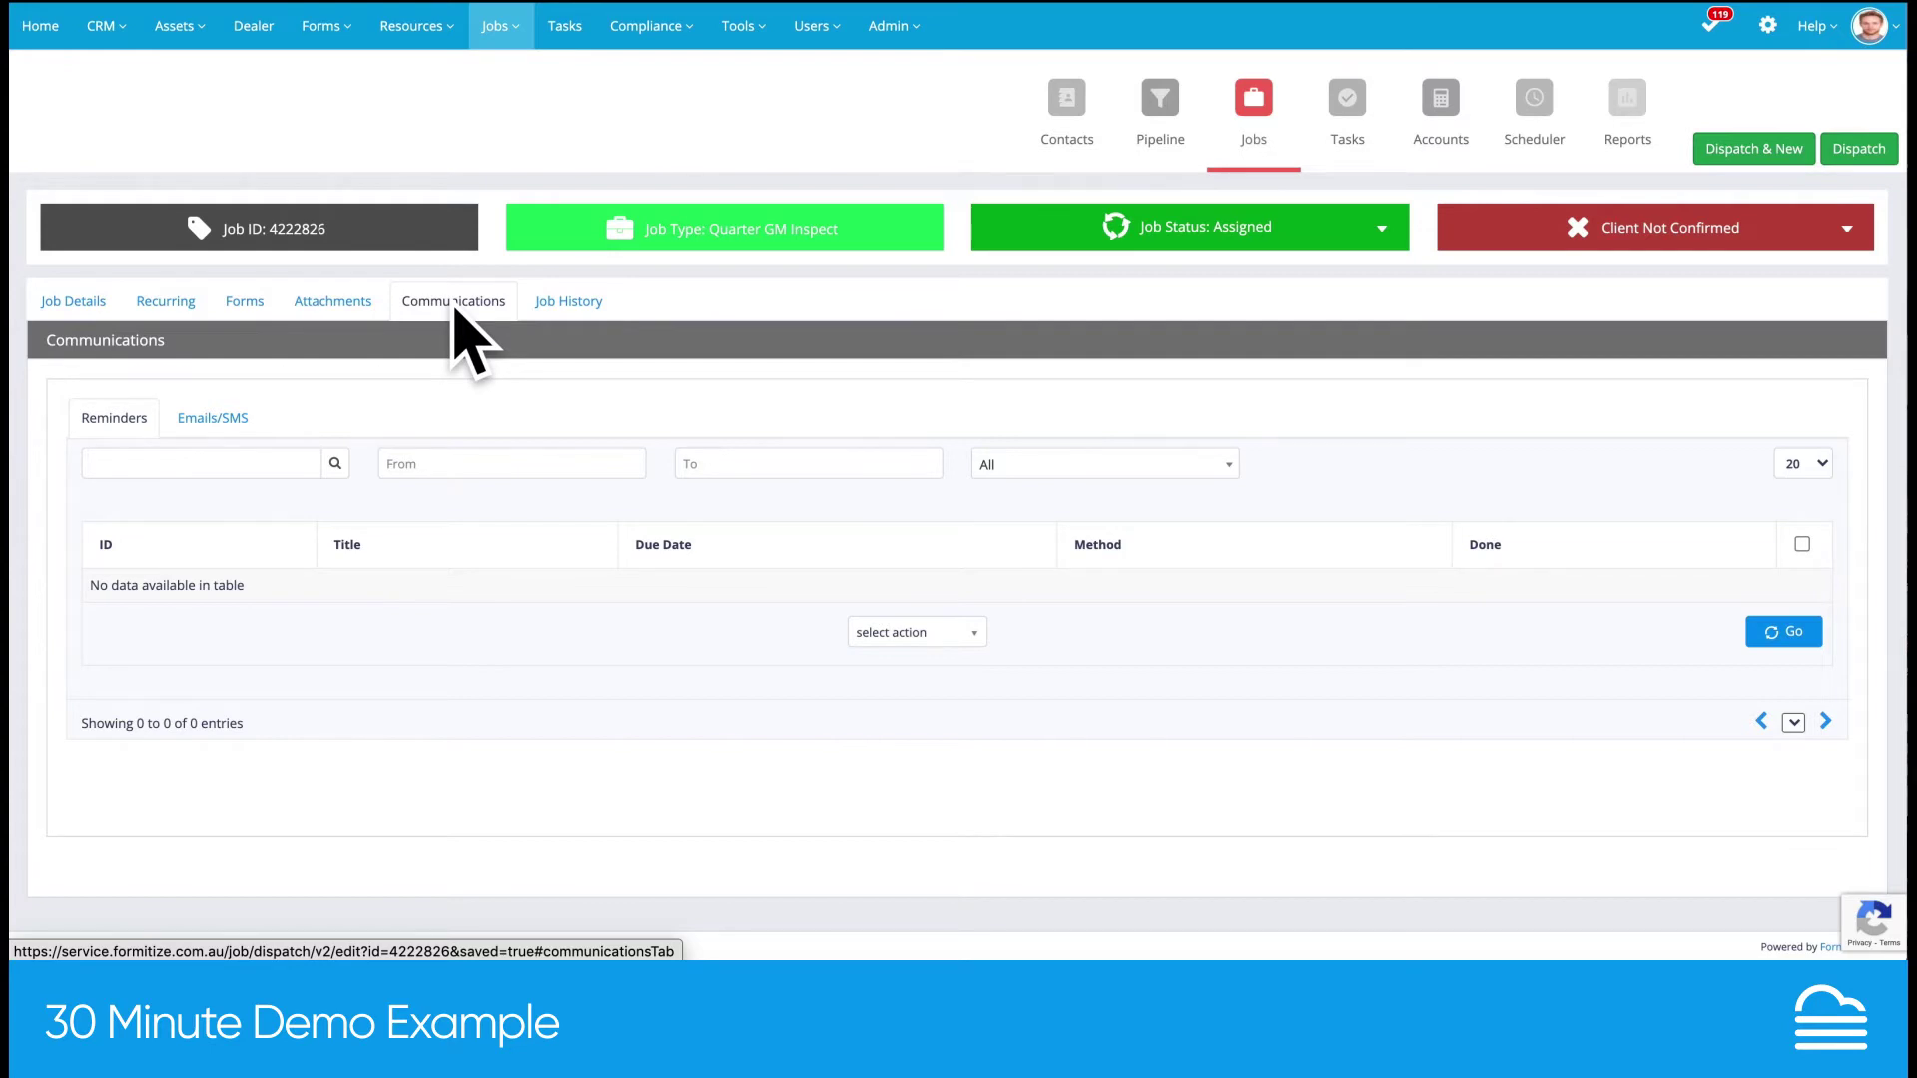
click(556, 310)
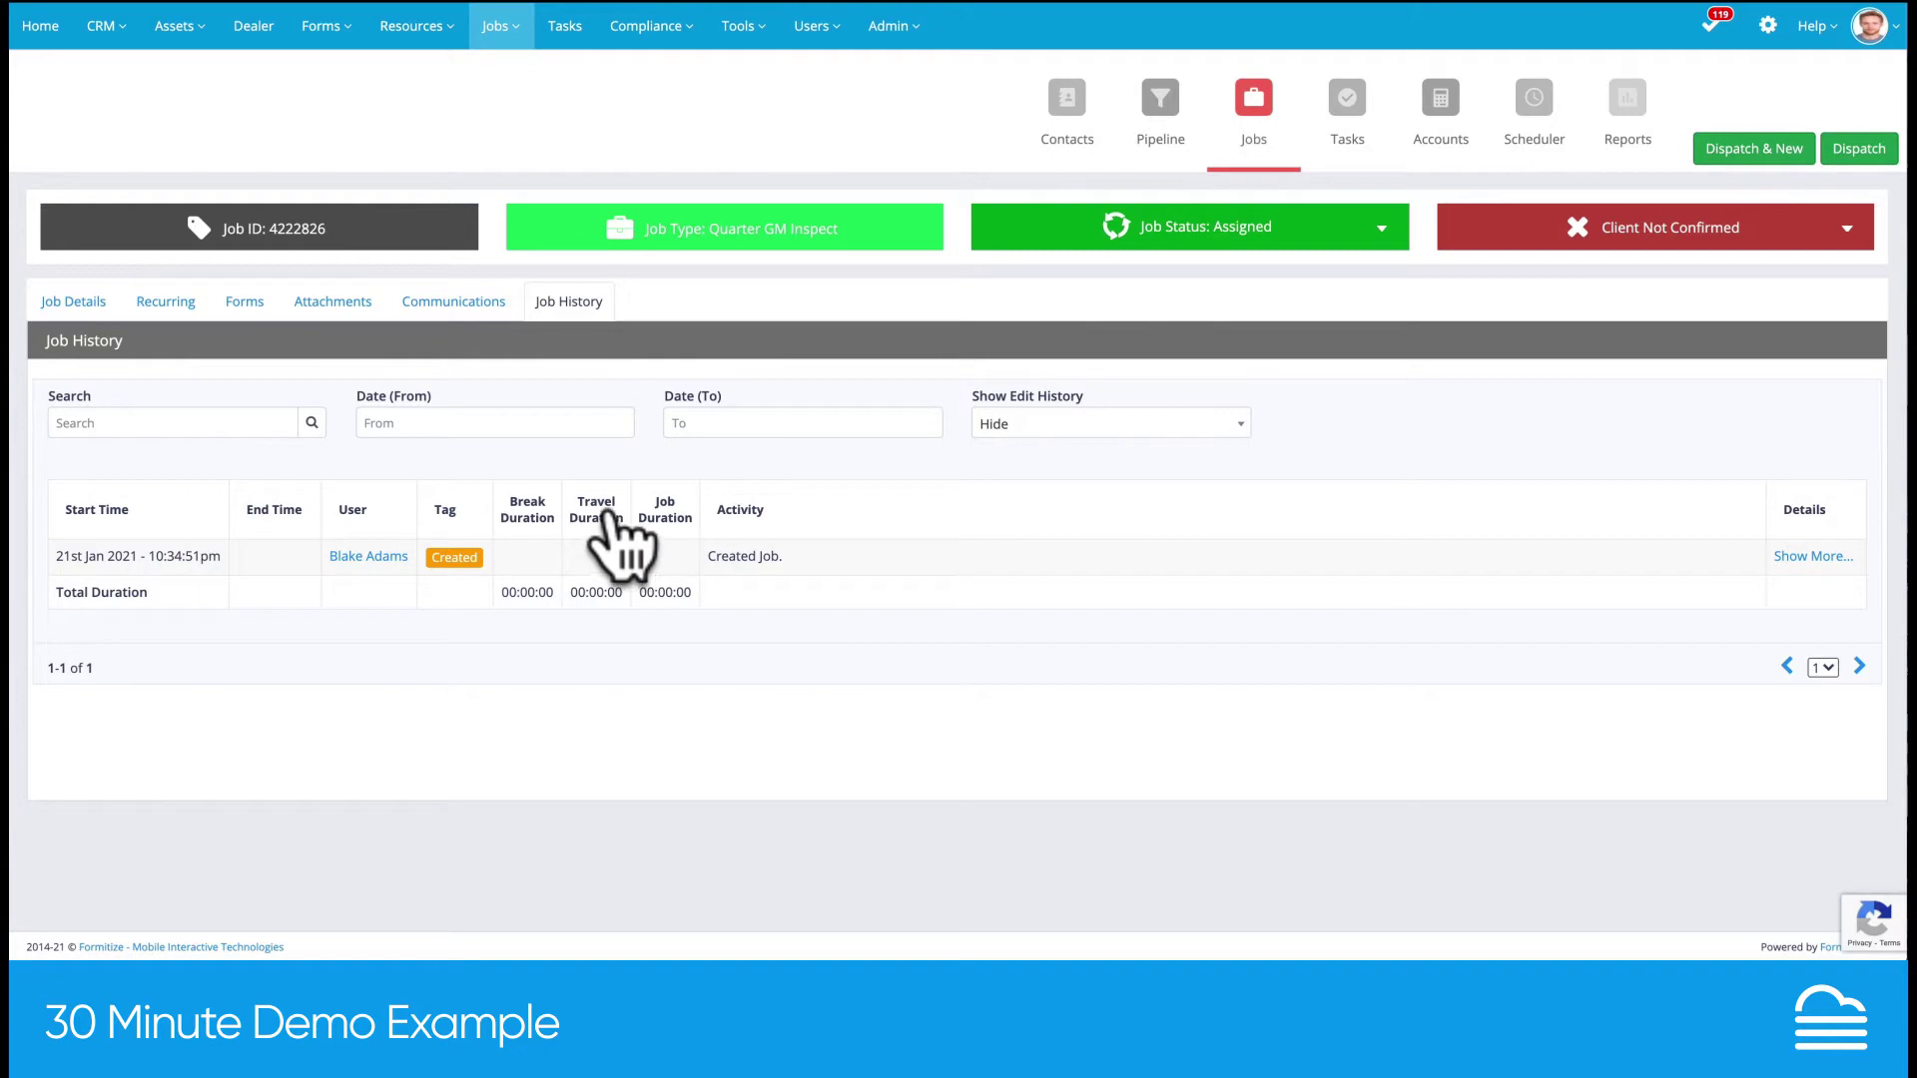
click(70, 303)
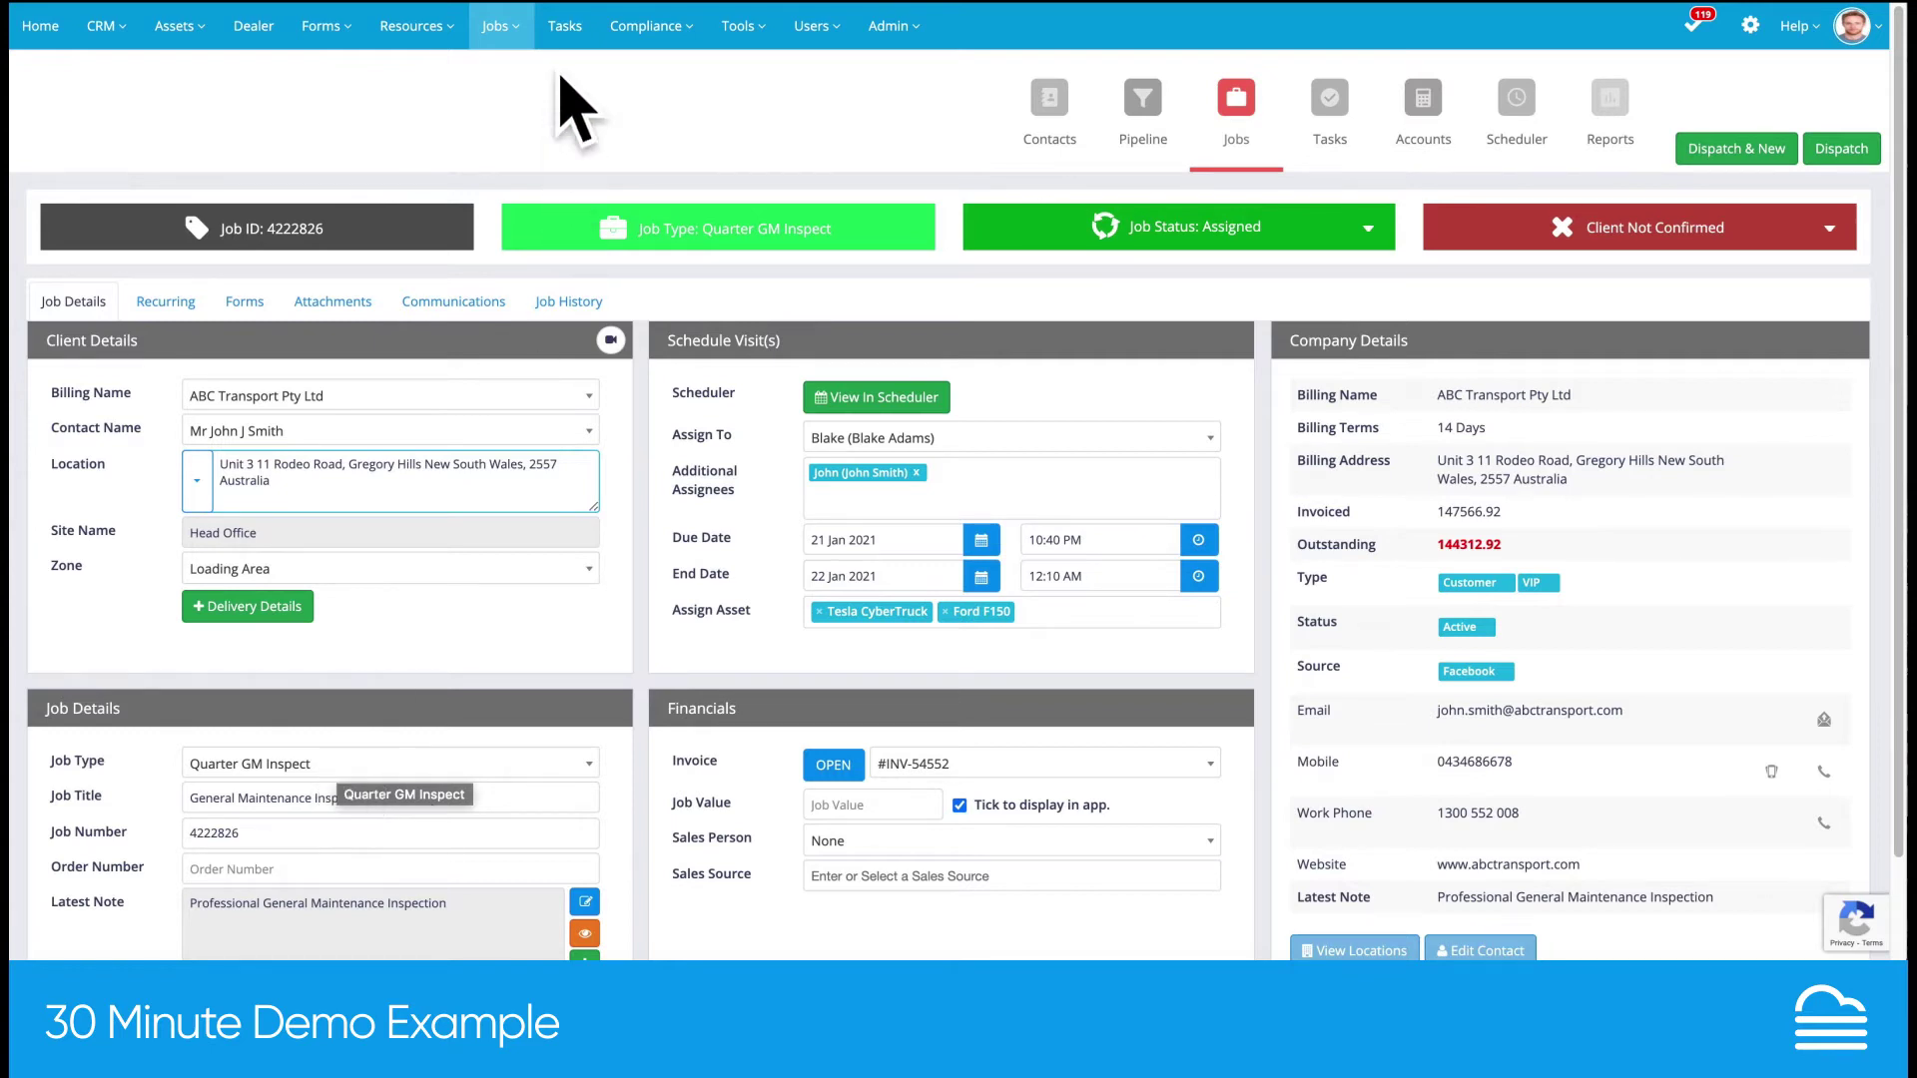
Leave the job without saving and open the Quarter GM Inspect job type template for editing
click(502, 26)
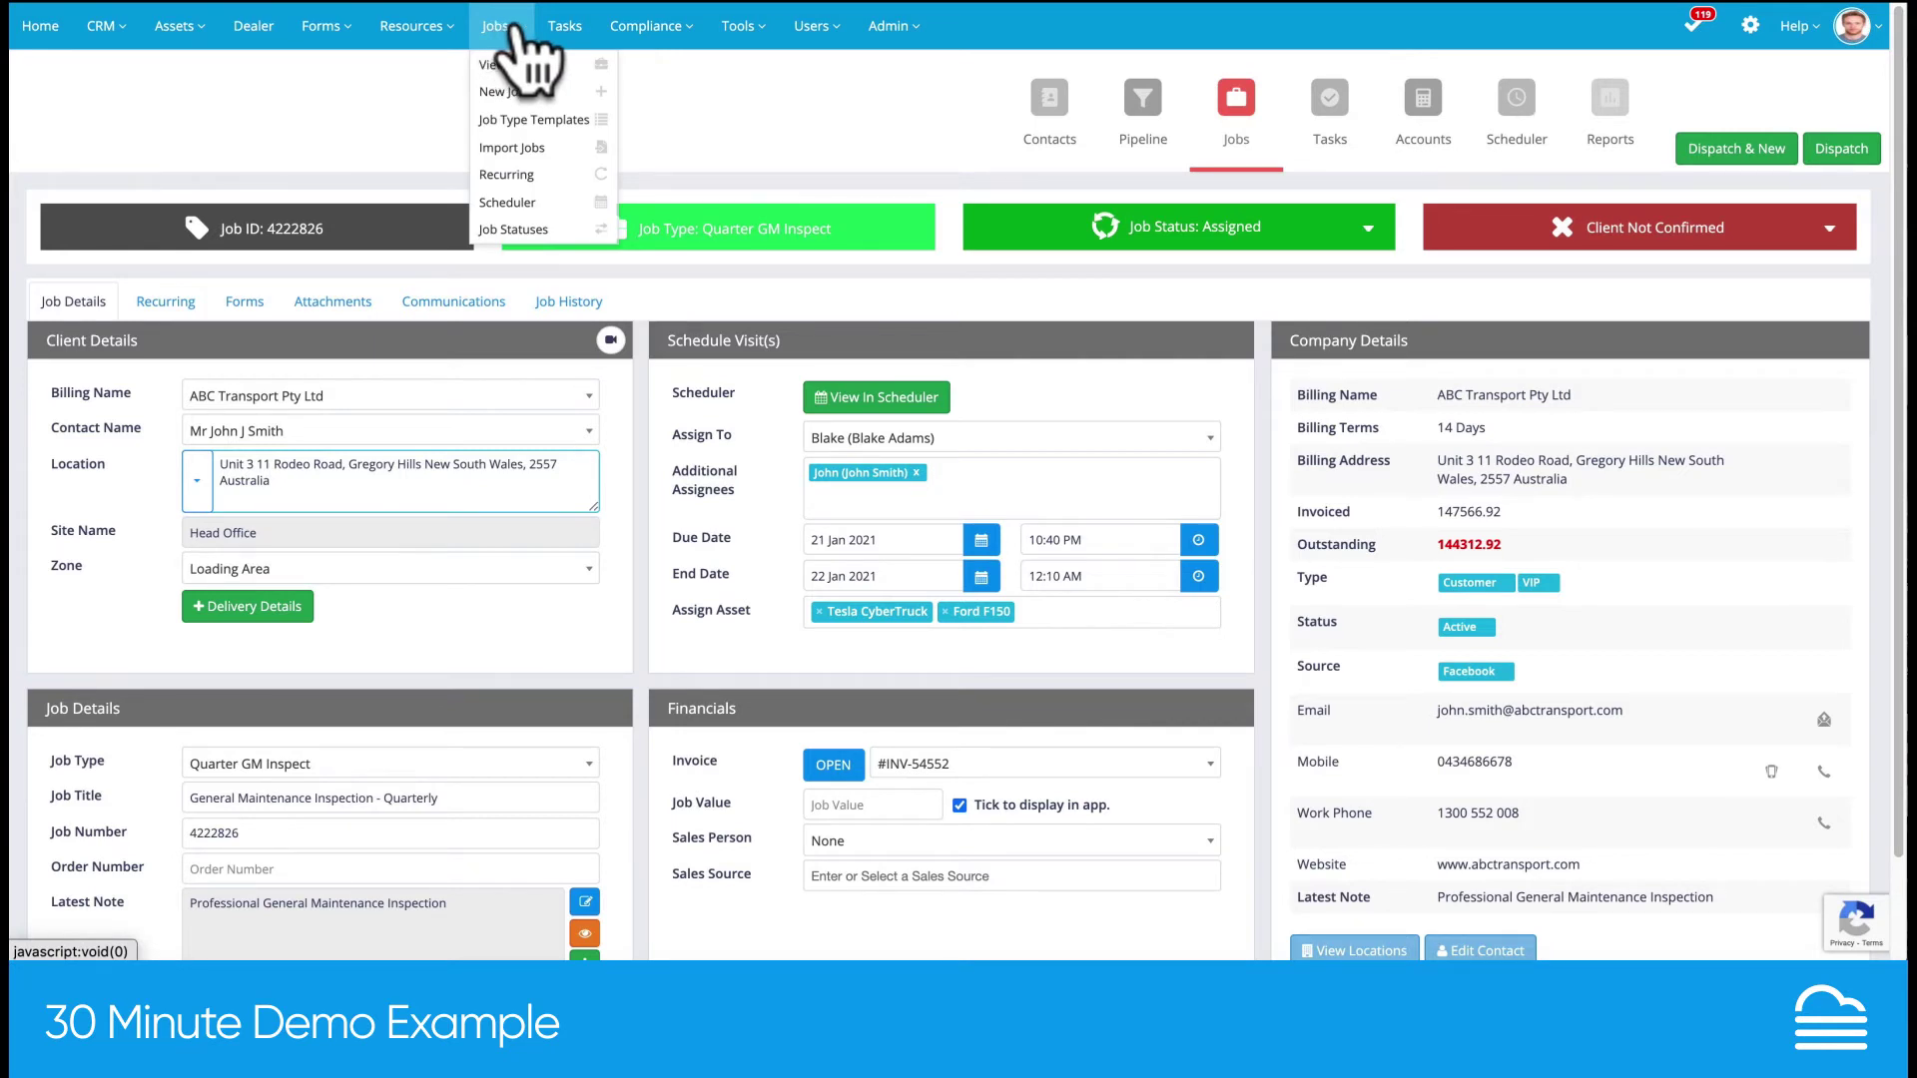
click(520, 121)
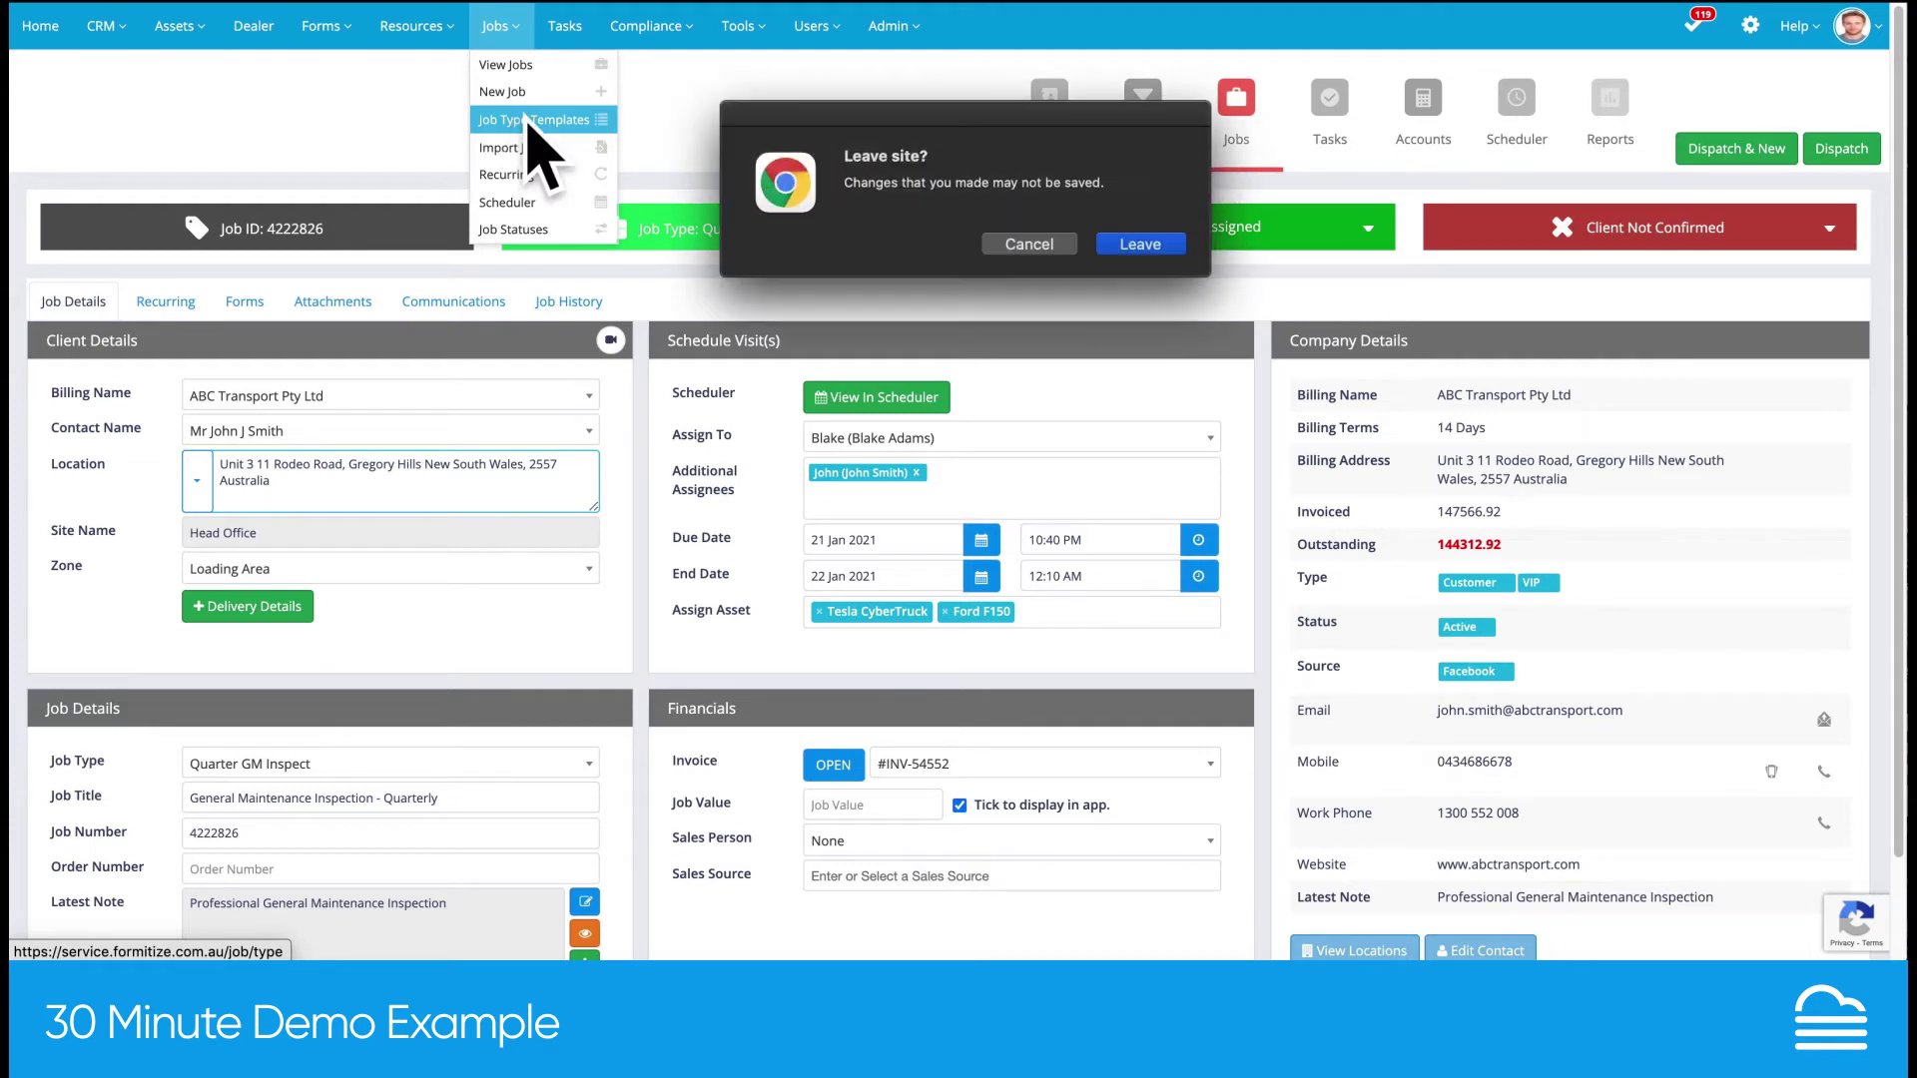
click(1163, 249)
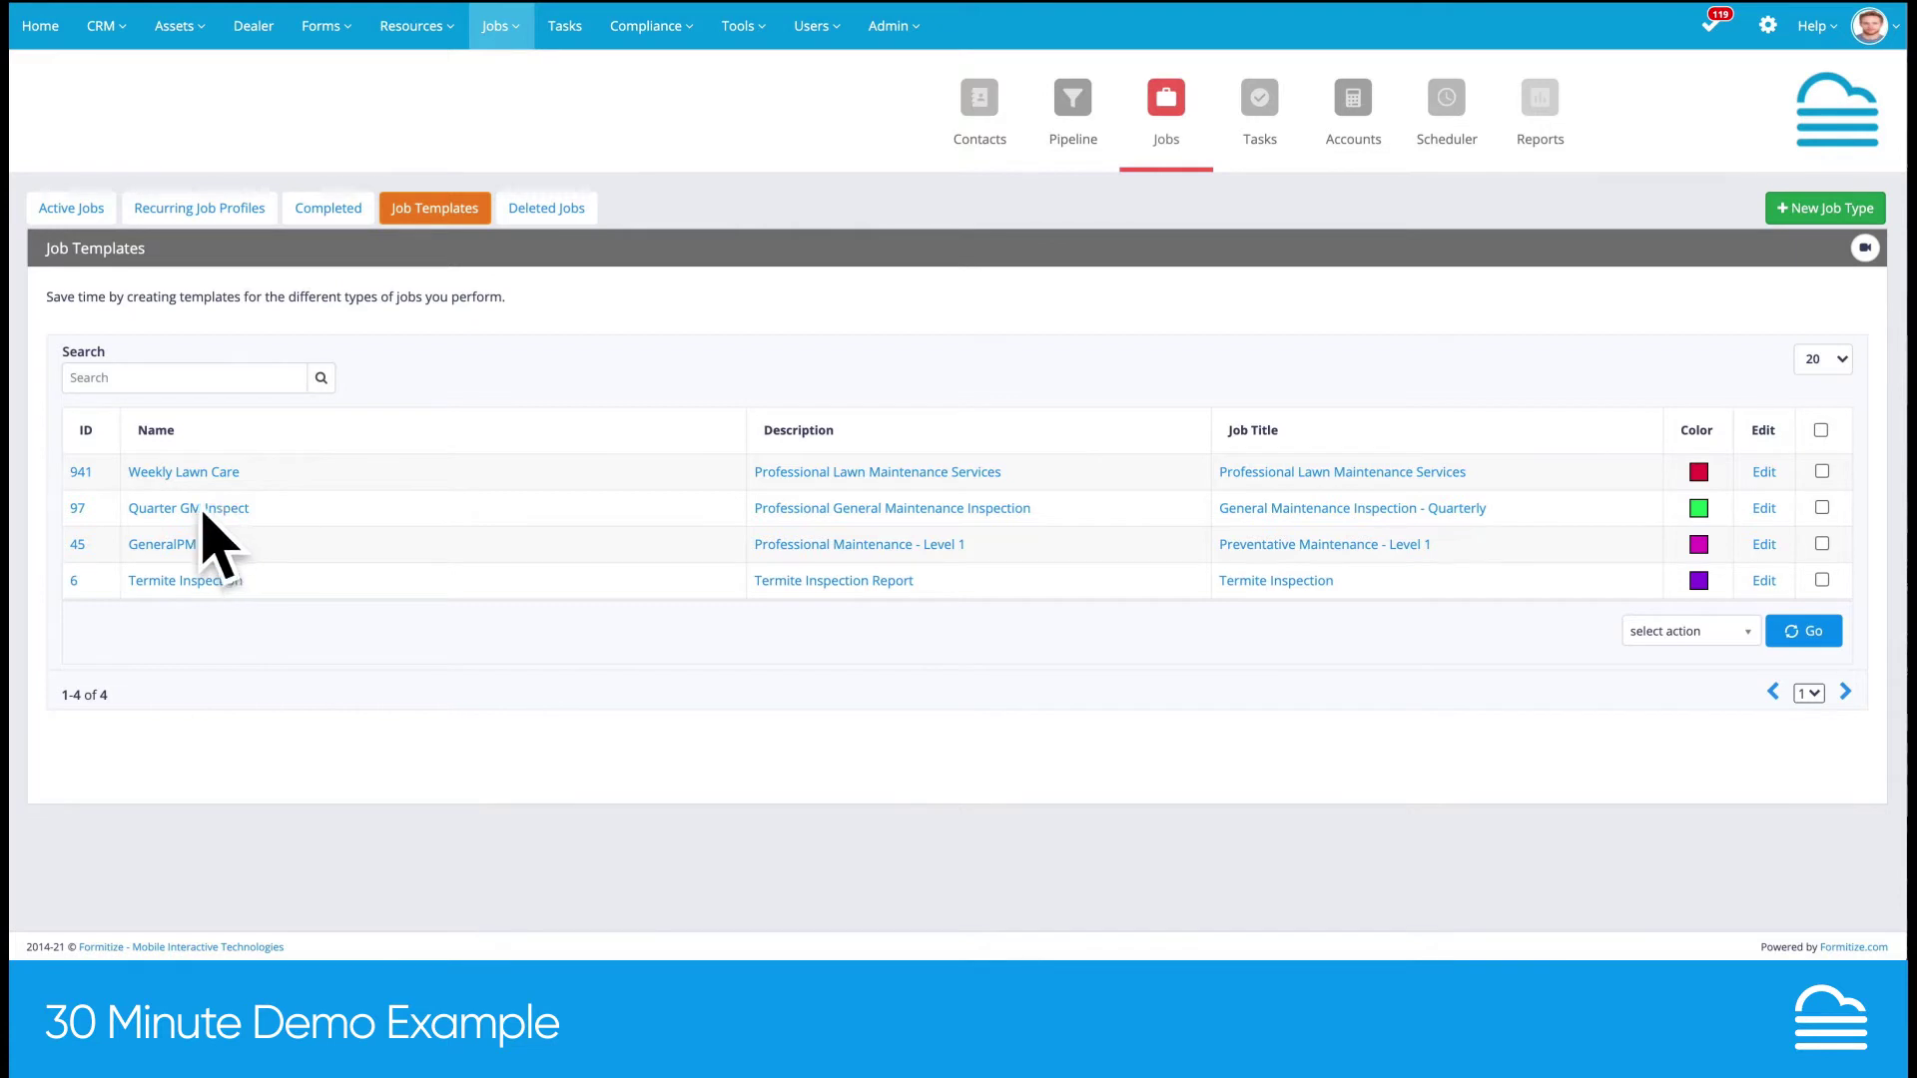
click(1763, 509)
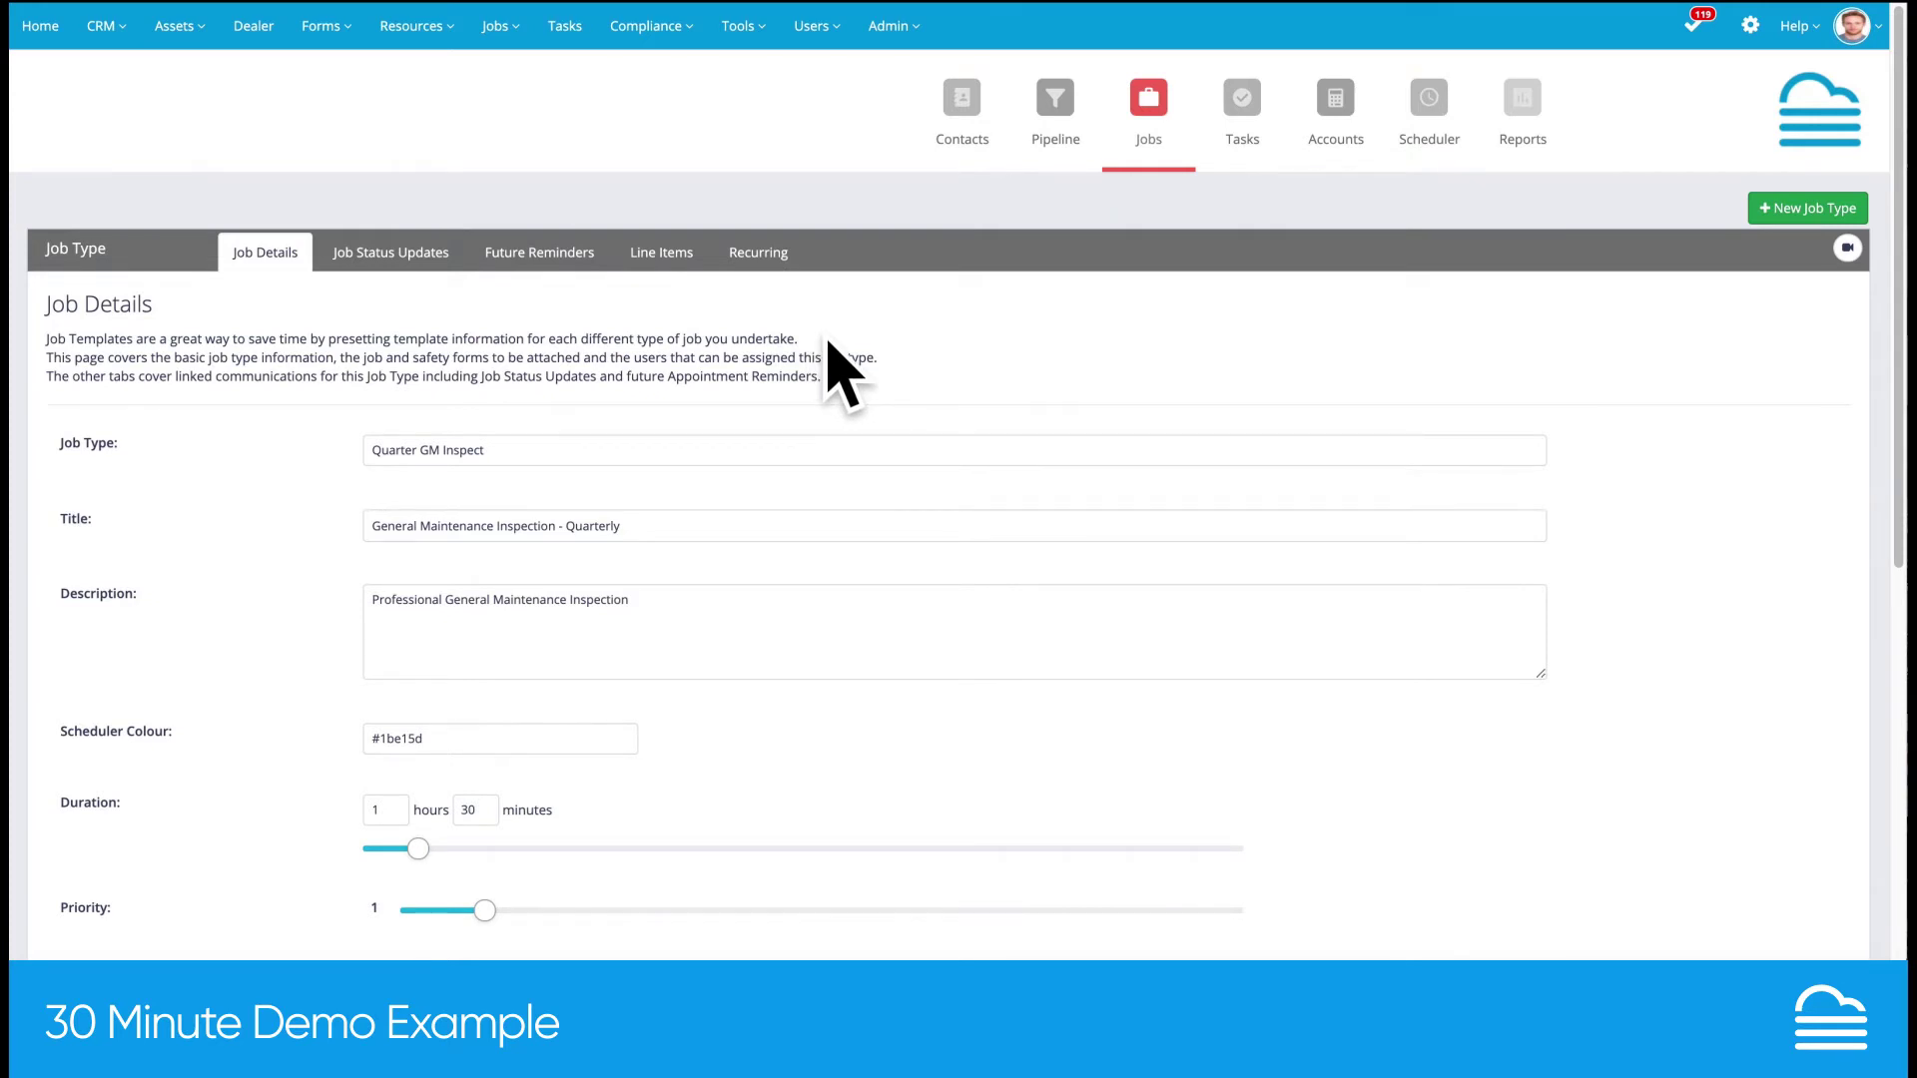
Examine the template's title, description, scheduler colour picker, duration and priority settings
scroll(837, 372, down, 1)
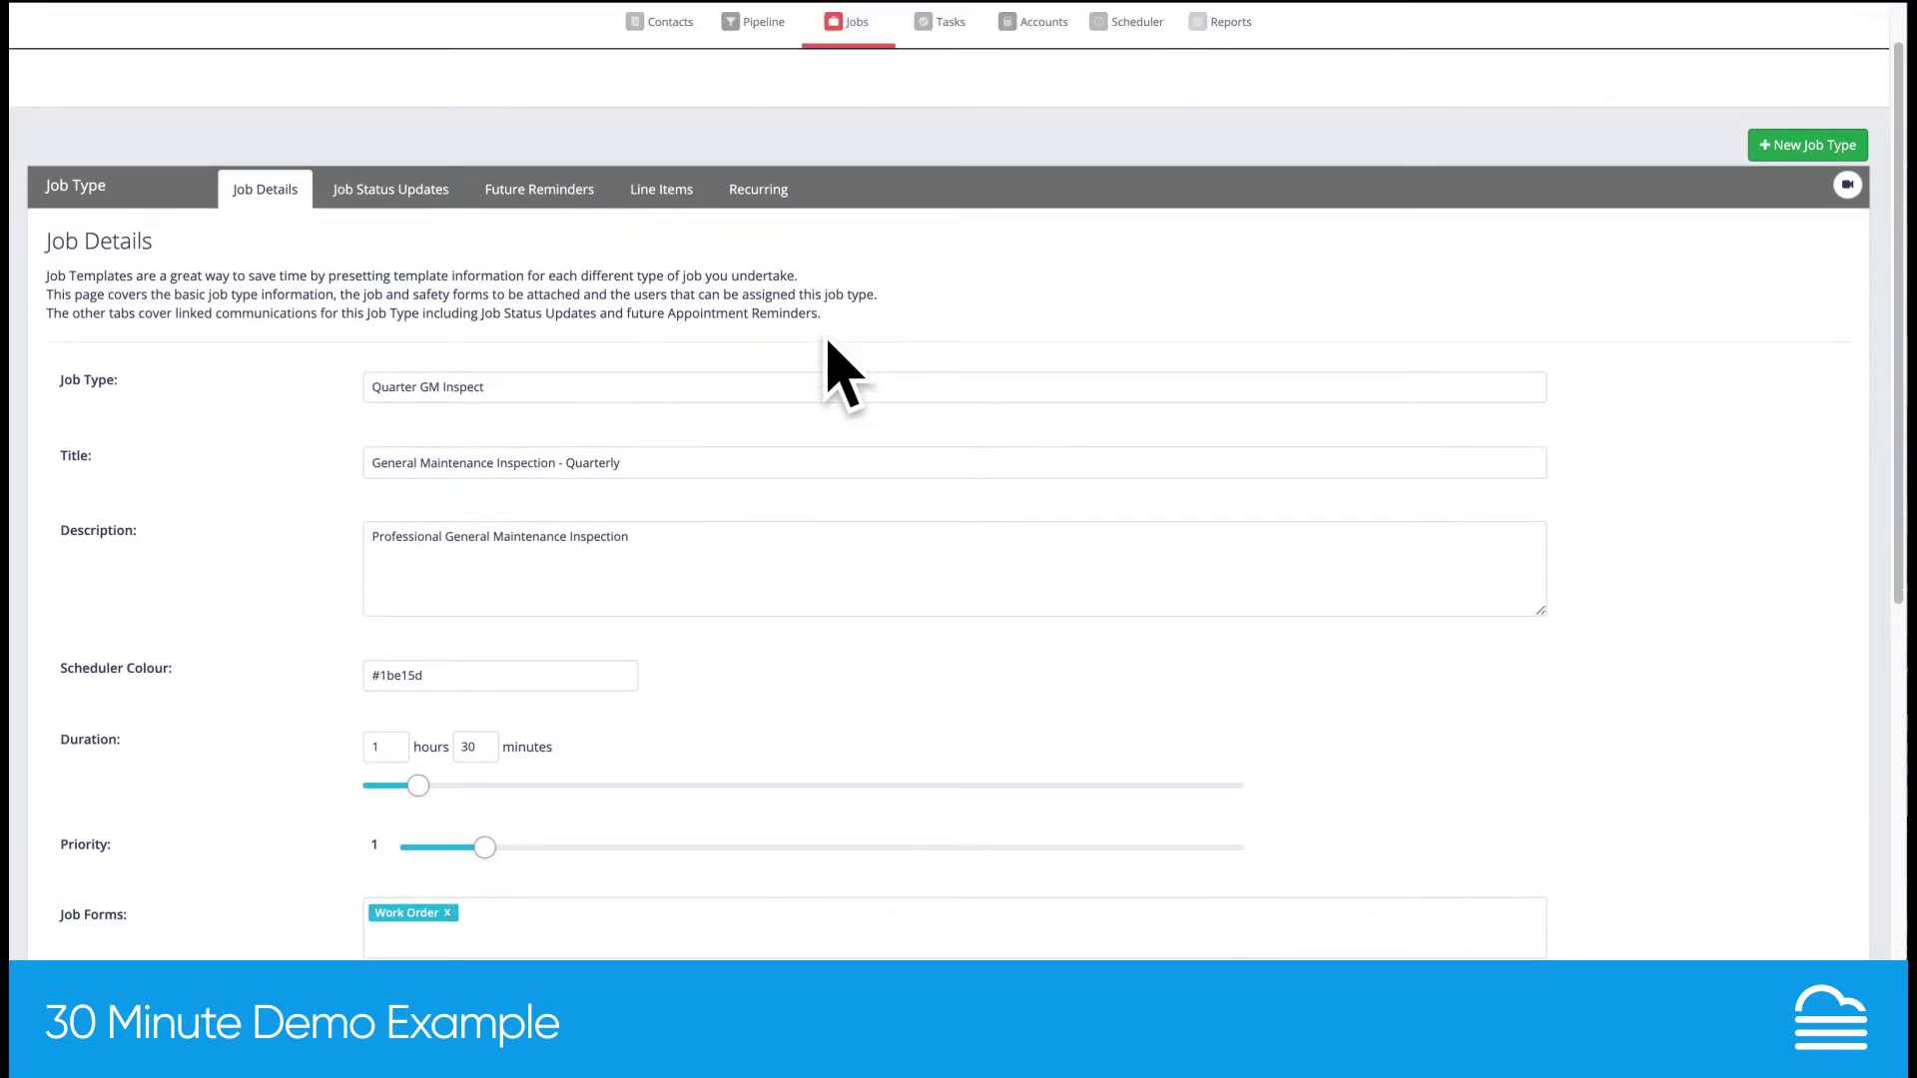
scroll(827, 342, down, 1)
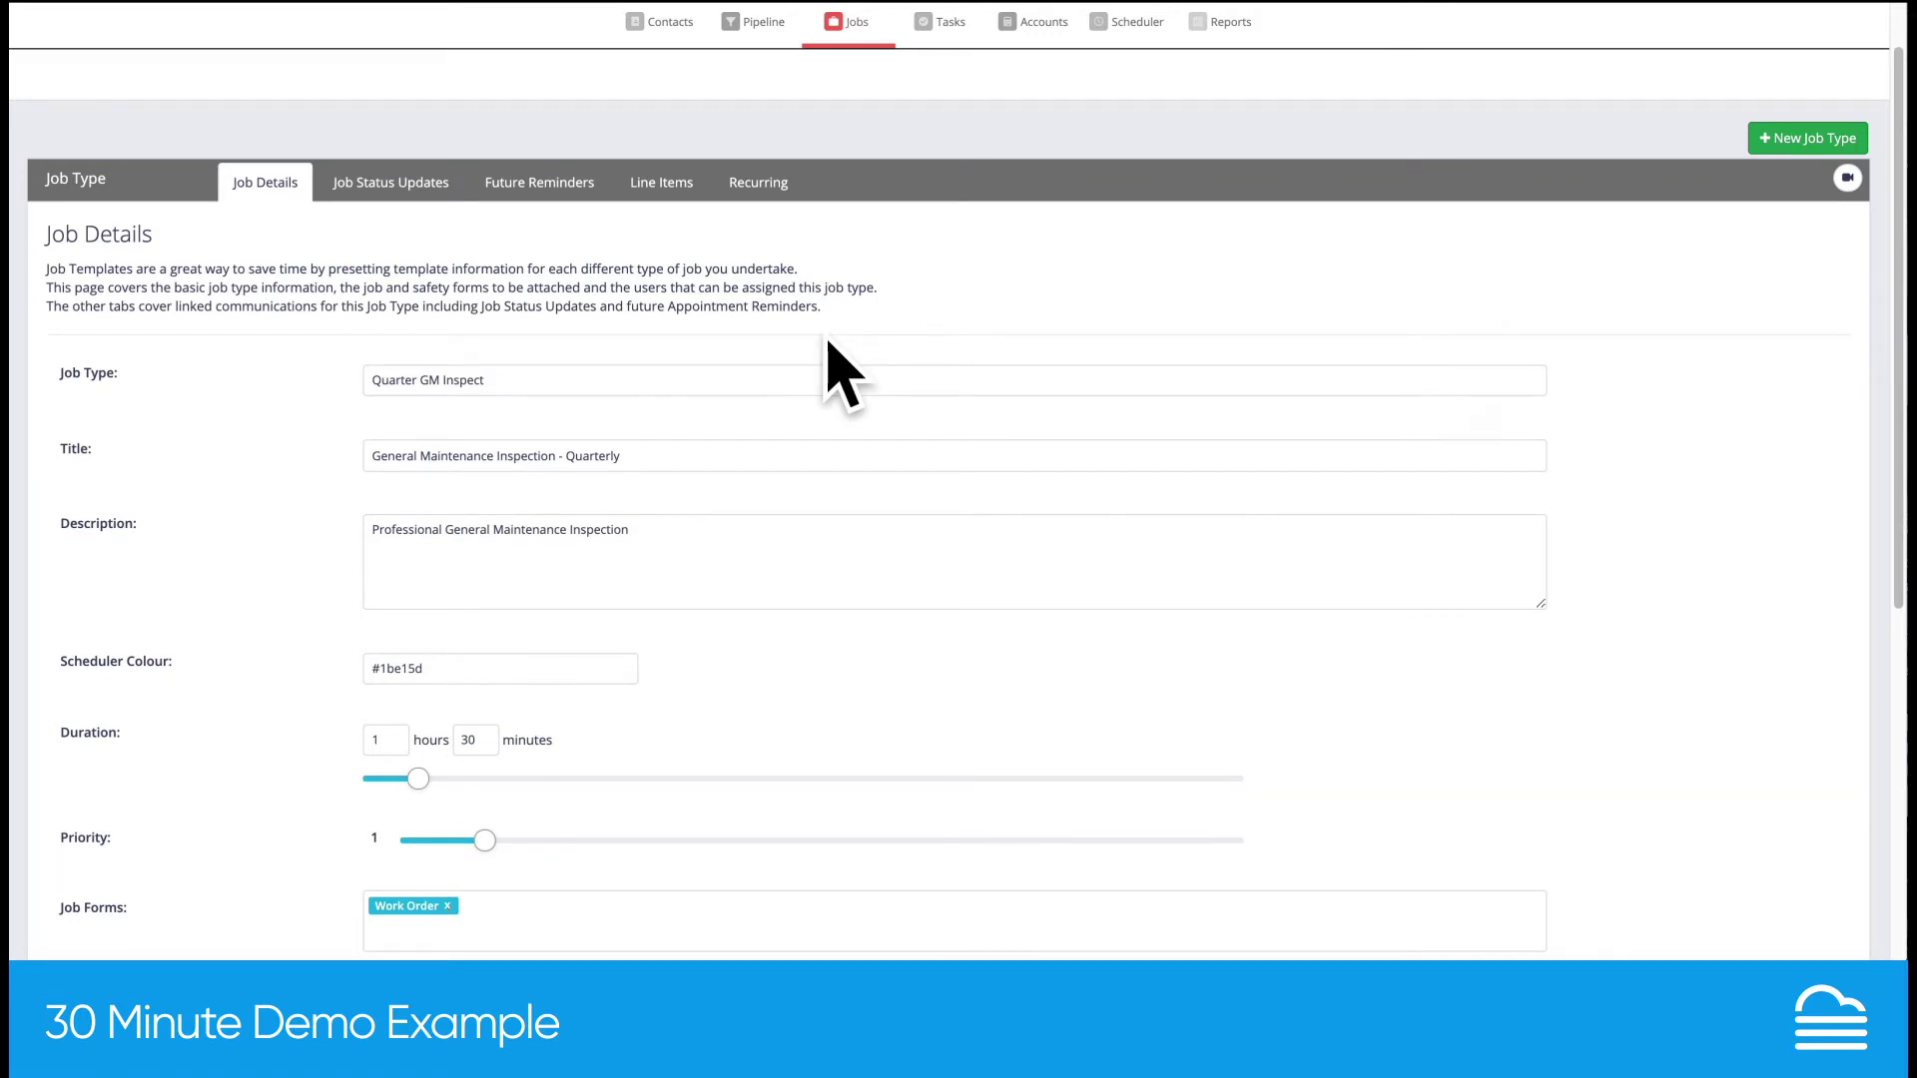
scroll(836, 372, down, 2)
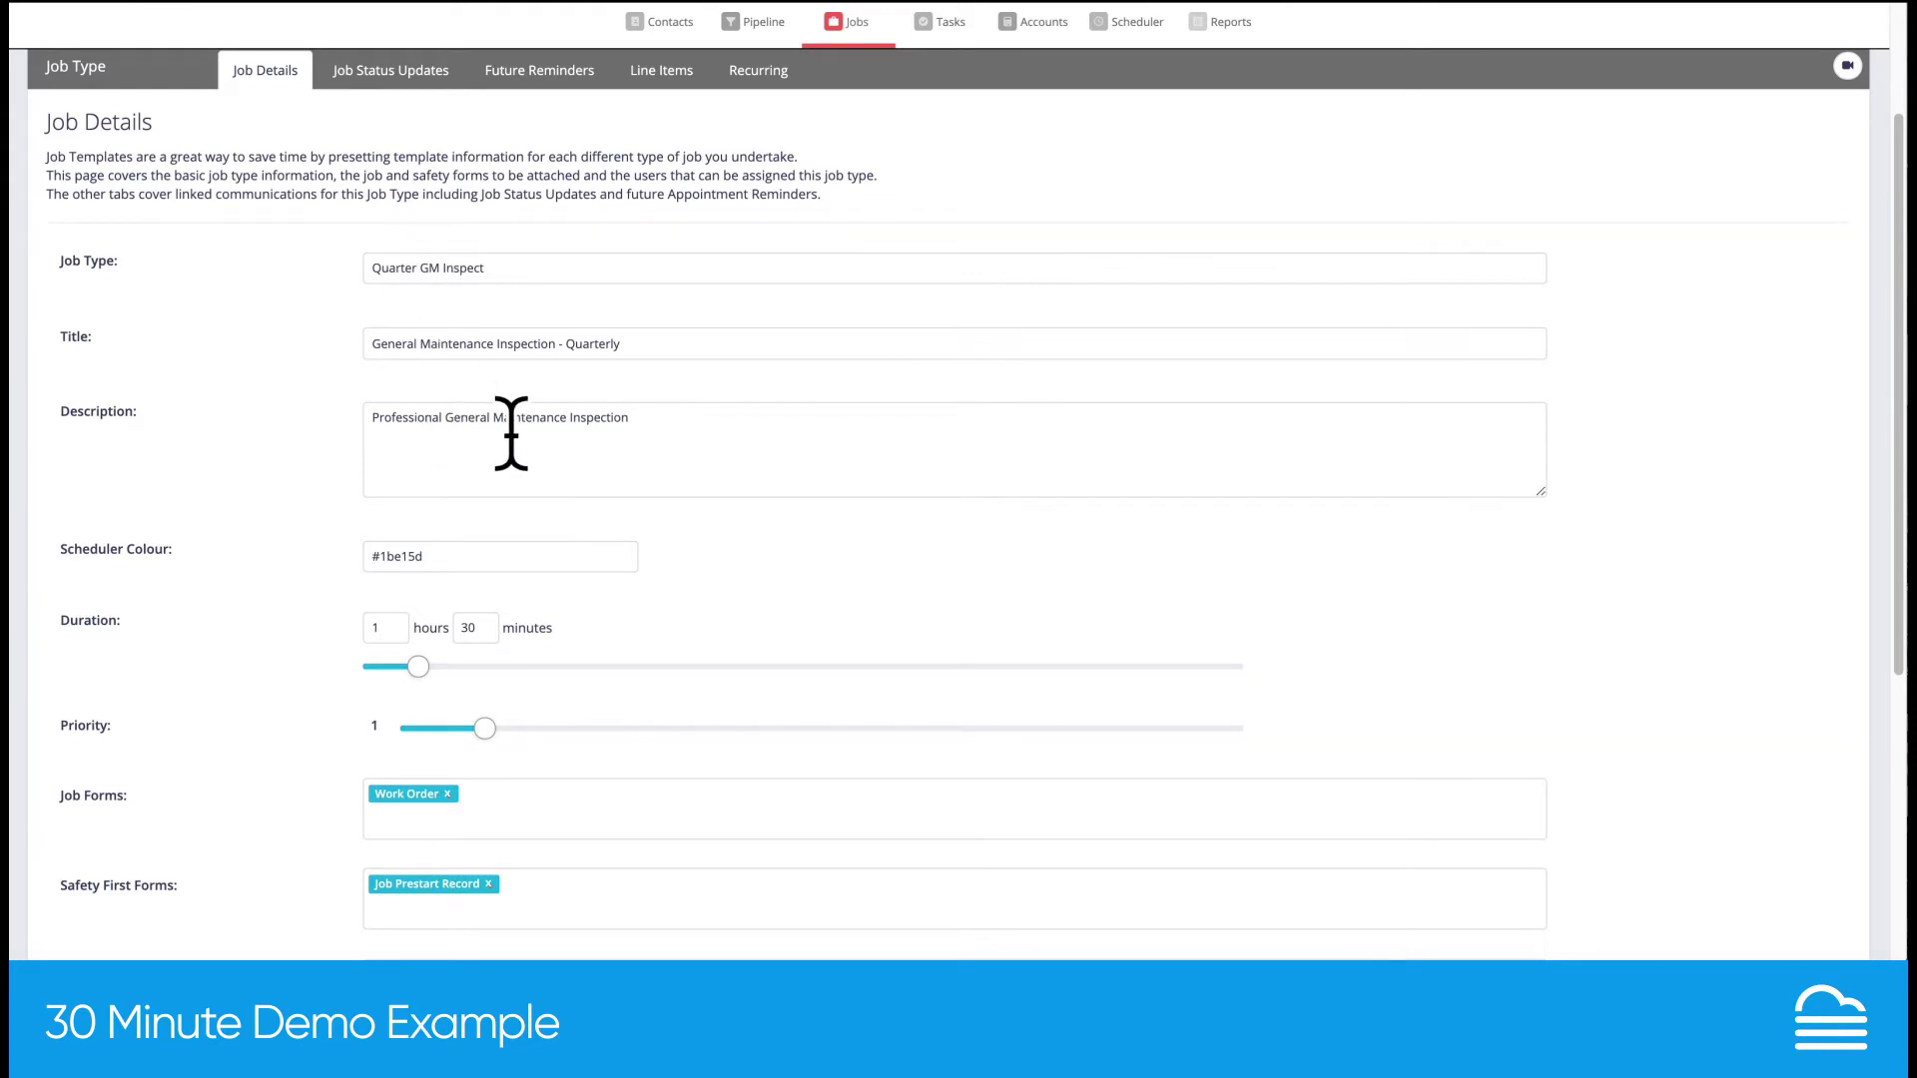
click(436, 555)
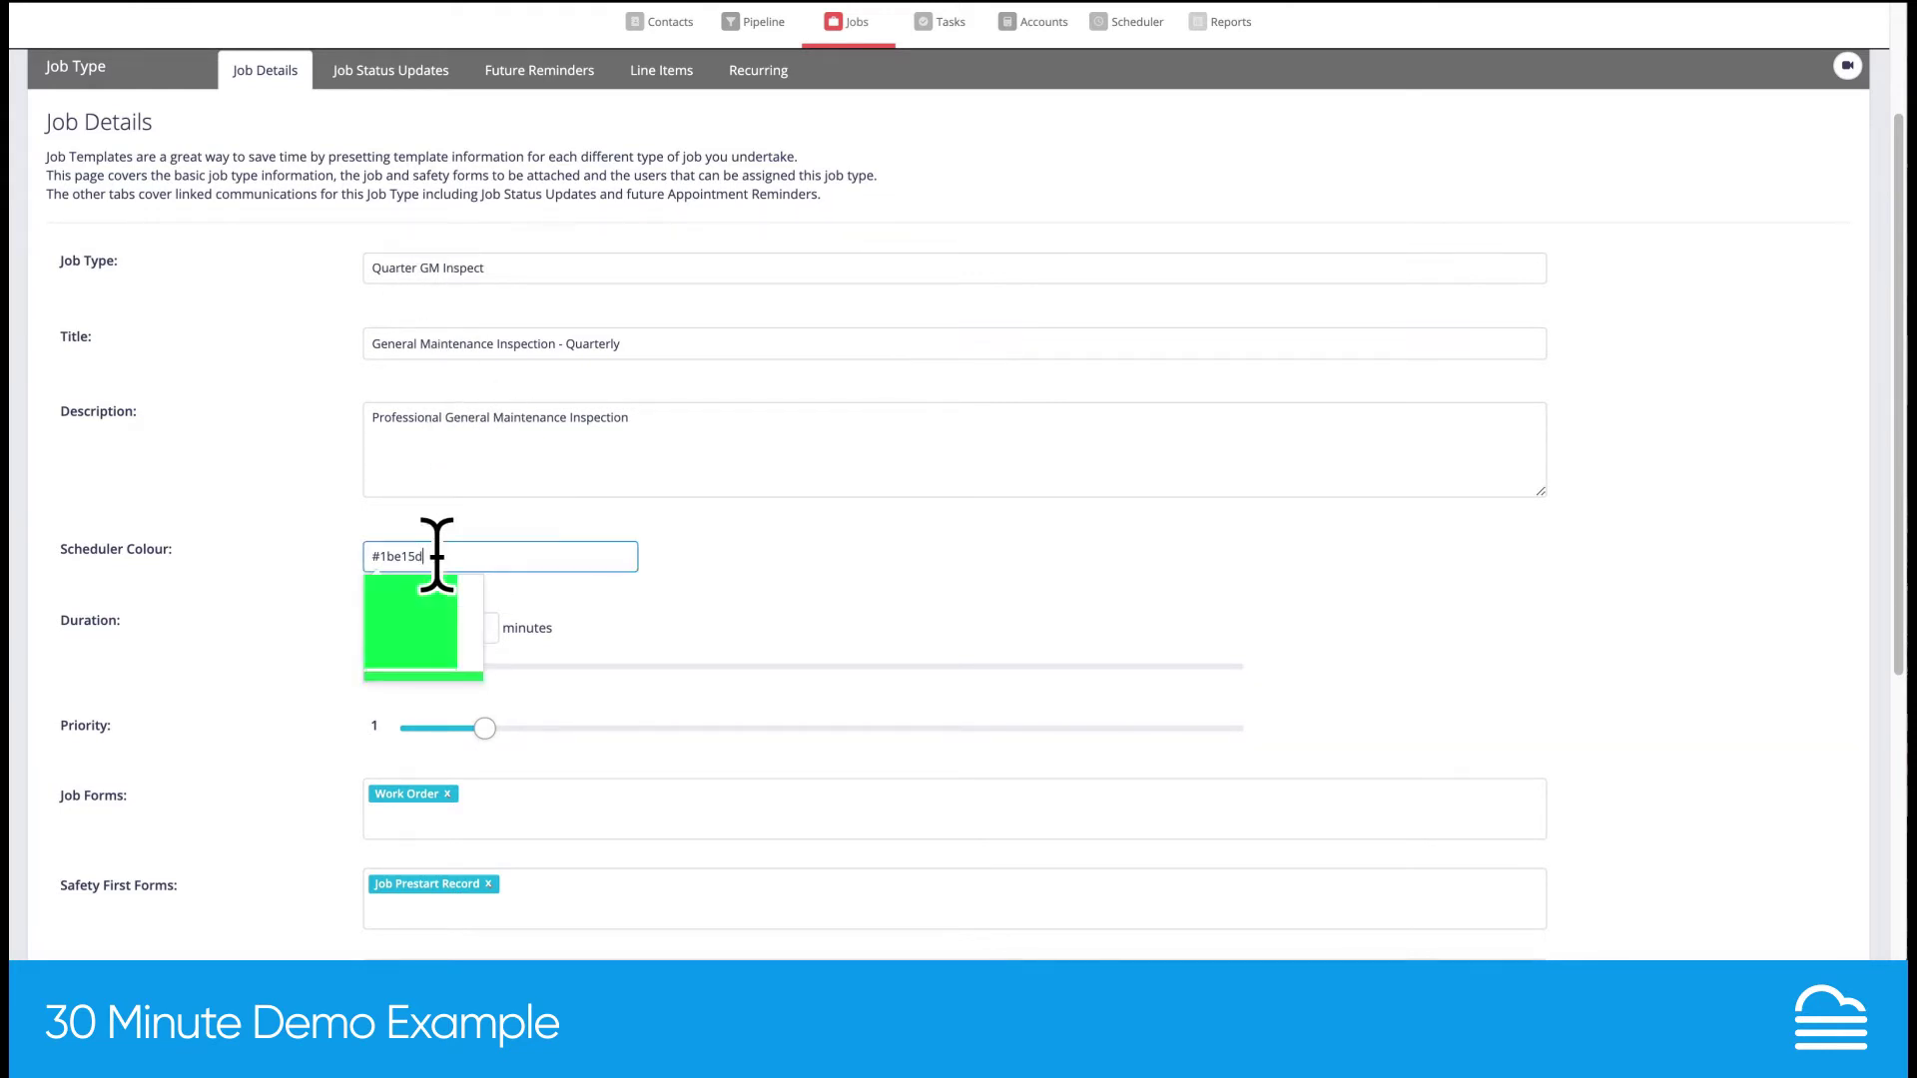
click(674, 604)
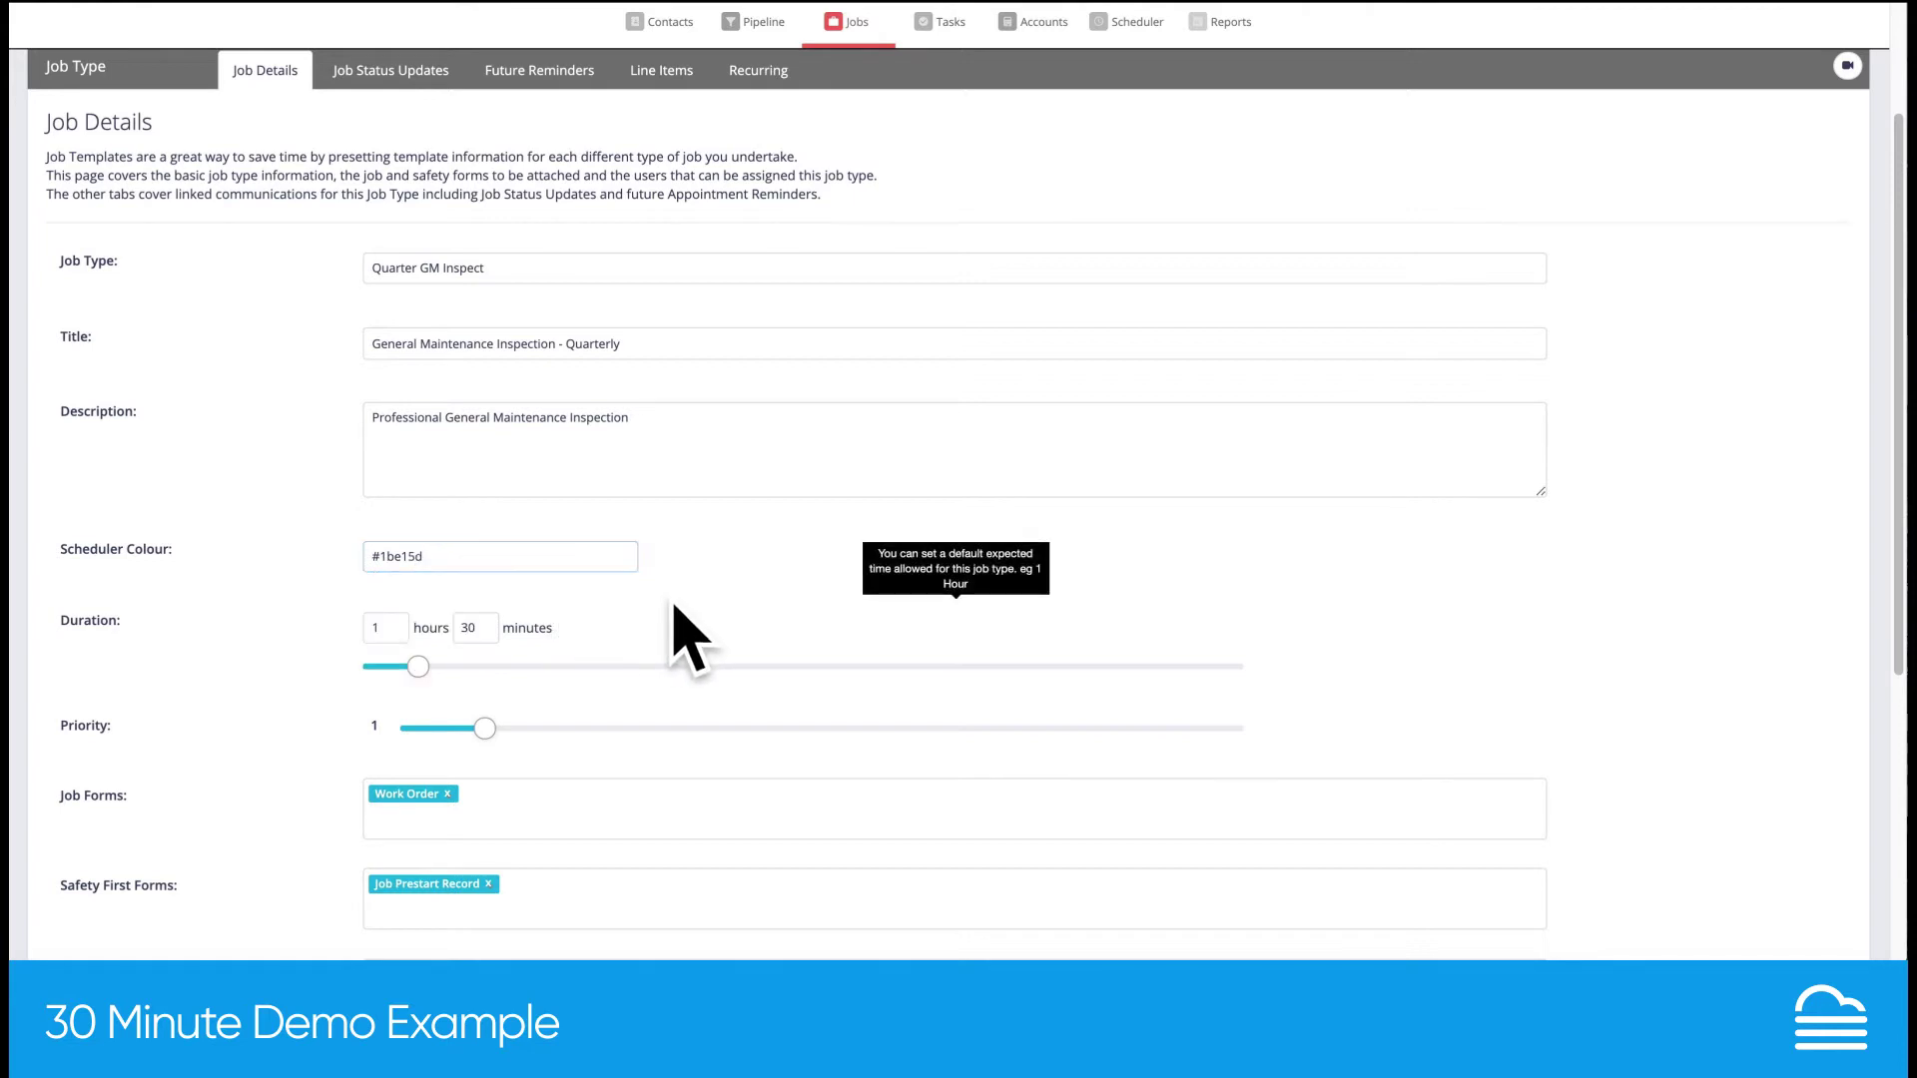
click(367, 627)
mouse_move(477, 740)
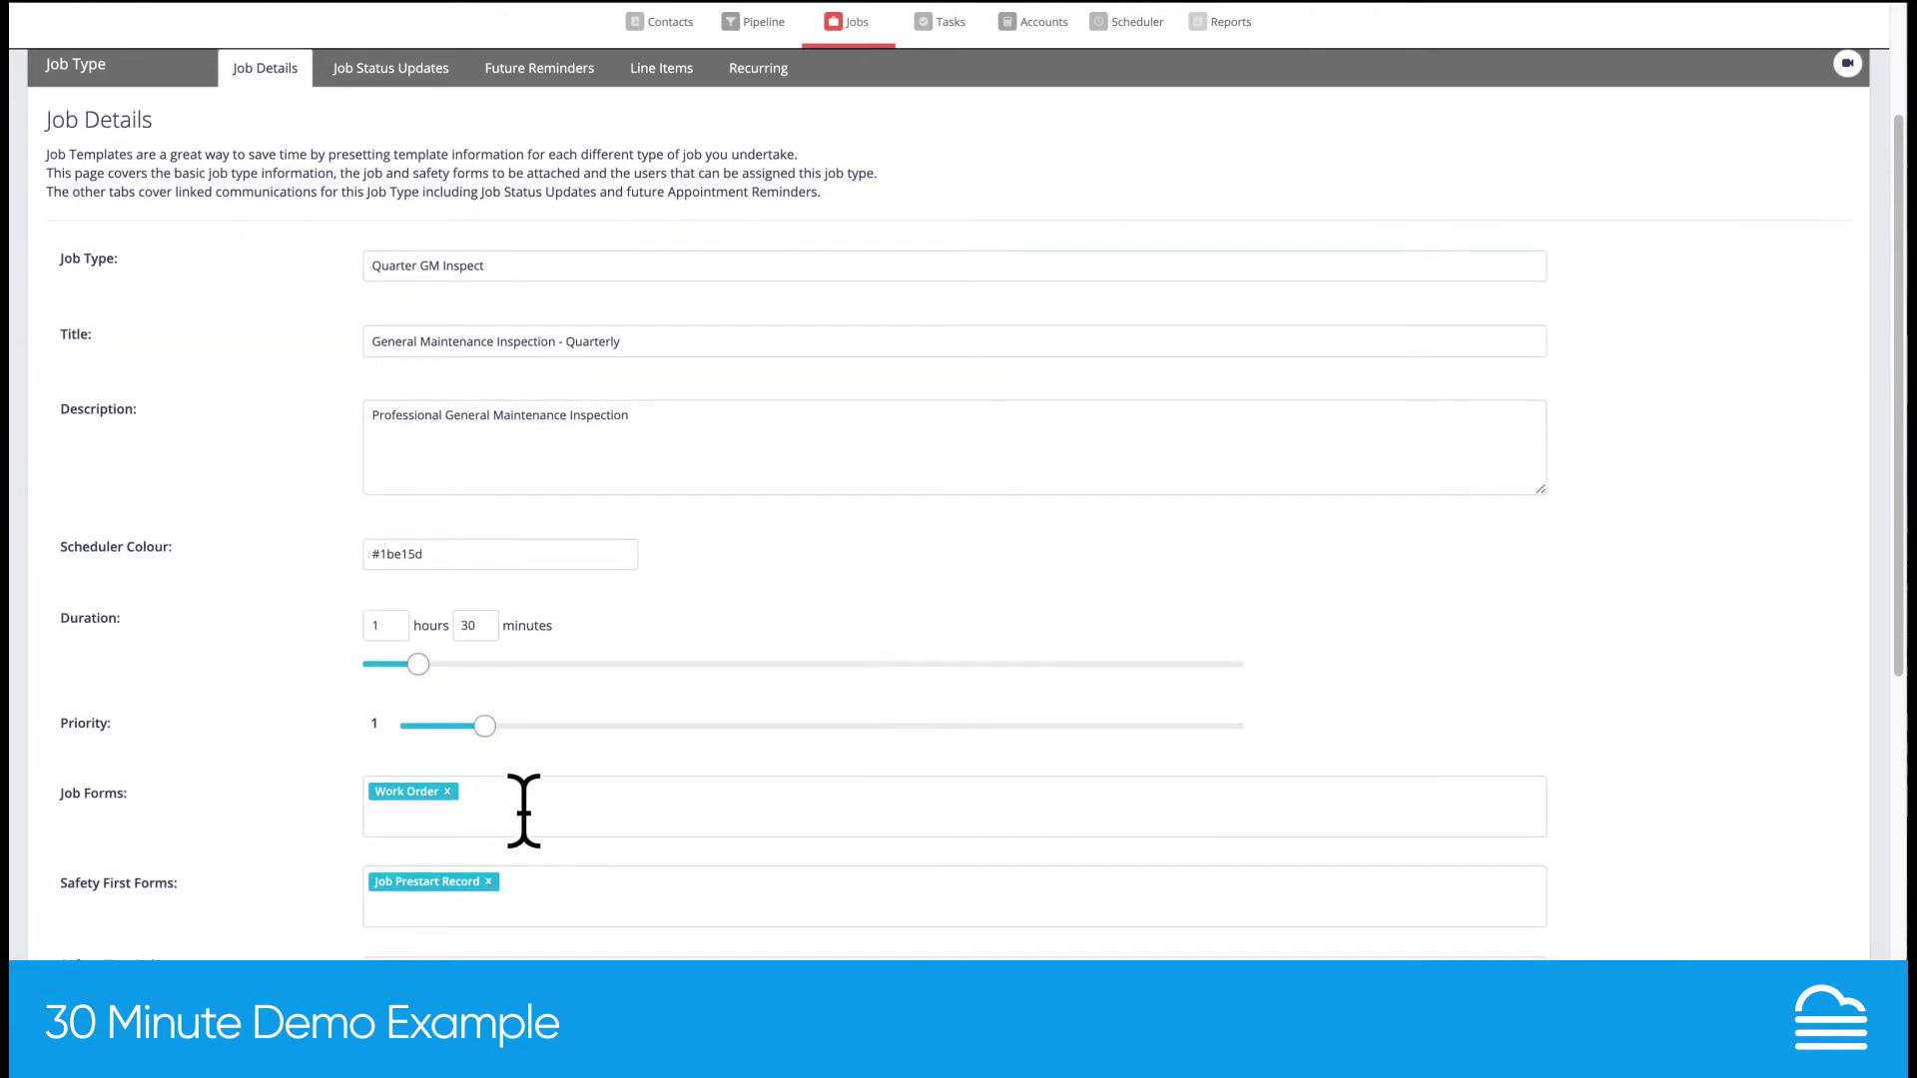
Examine the job forms and safety forms that can be attached to the template, and its allowed user groups
scroll(522, 805, down, 3)
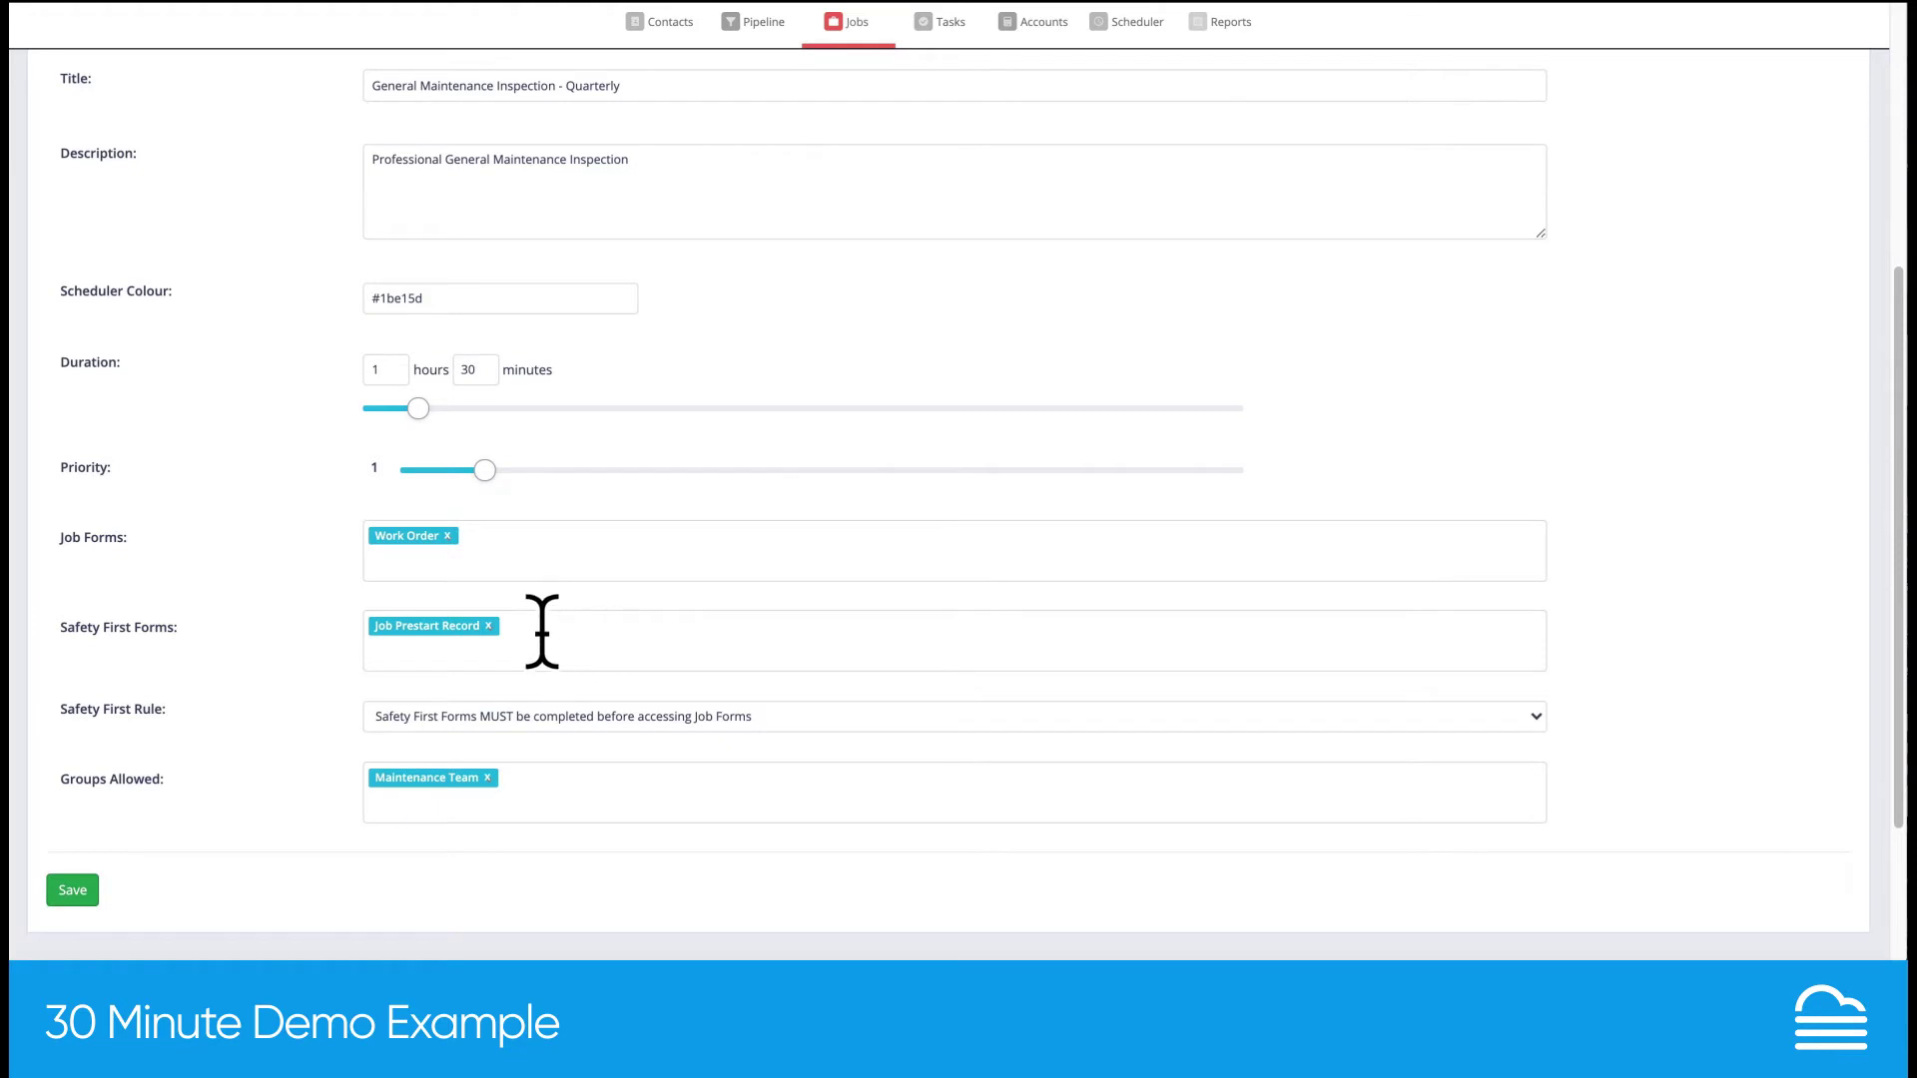
click(499, 545)
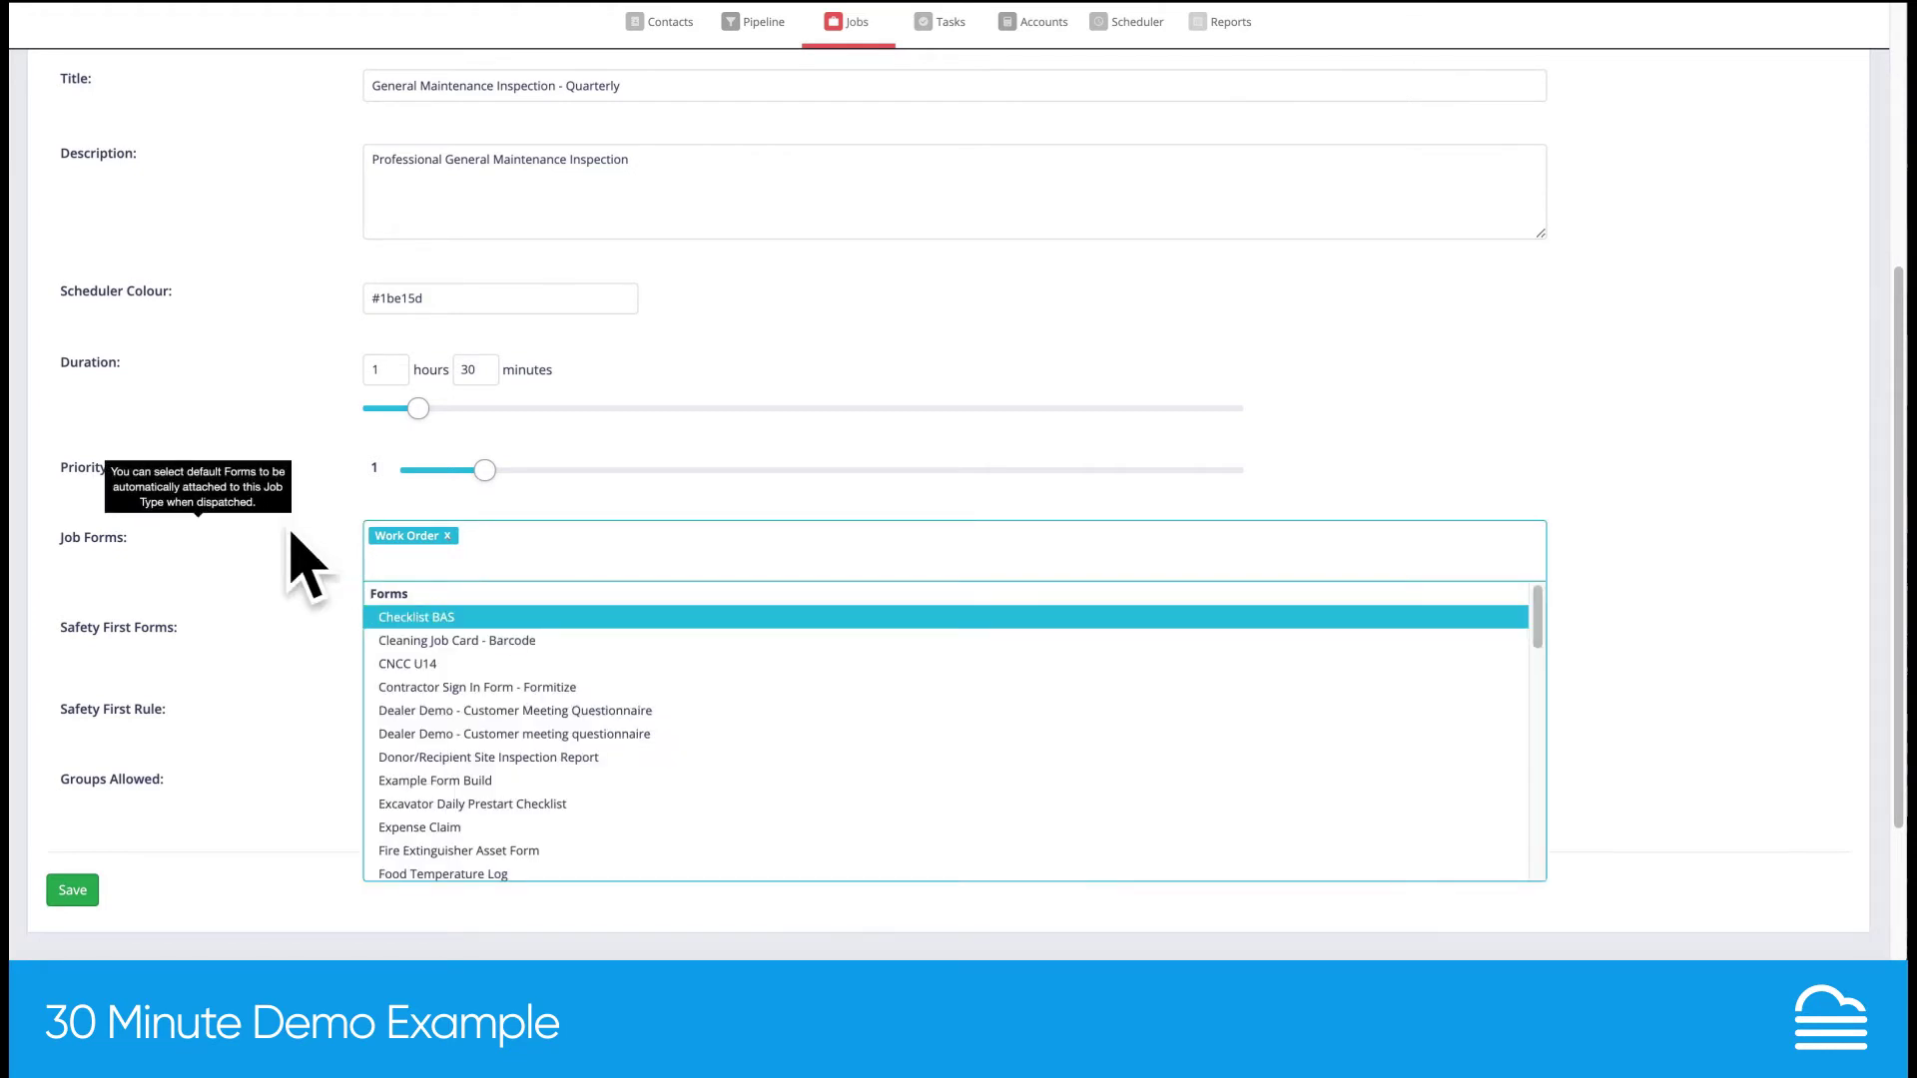
key(Escape)
click(539, 630)
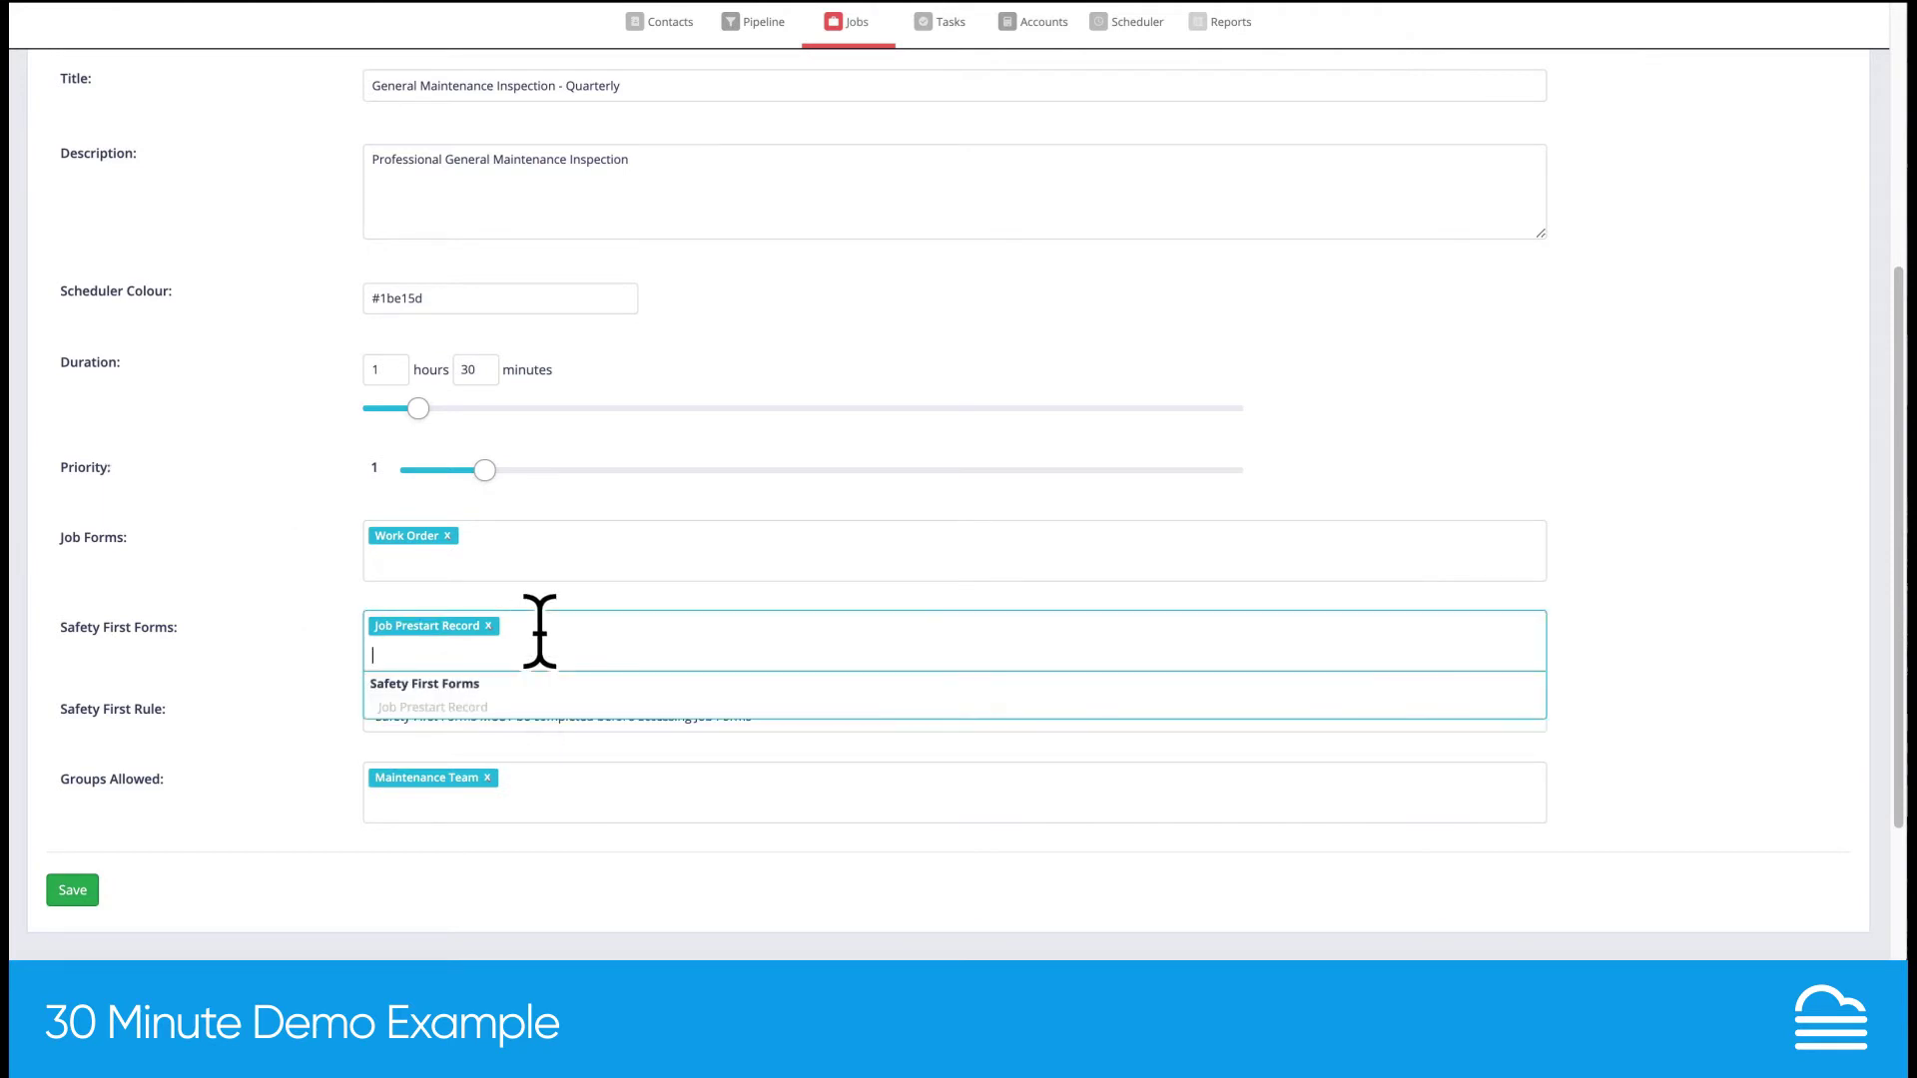
mouse_move(304, 659)
key(Escape)
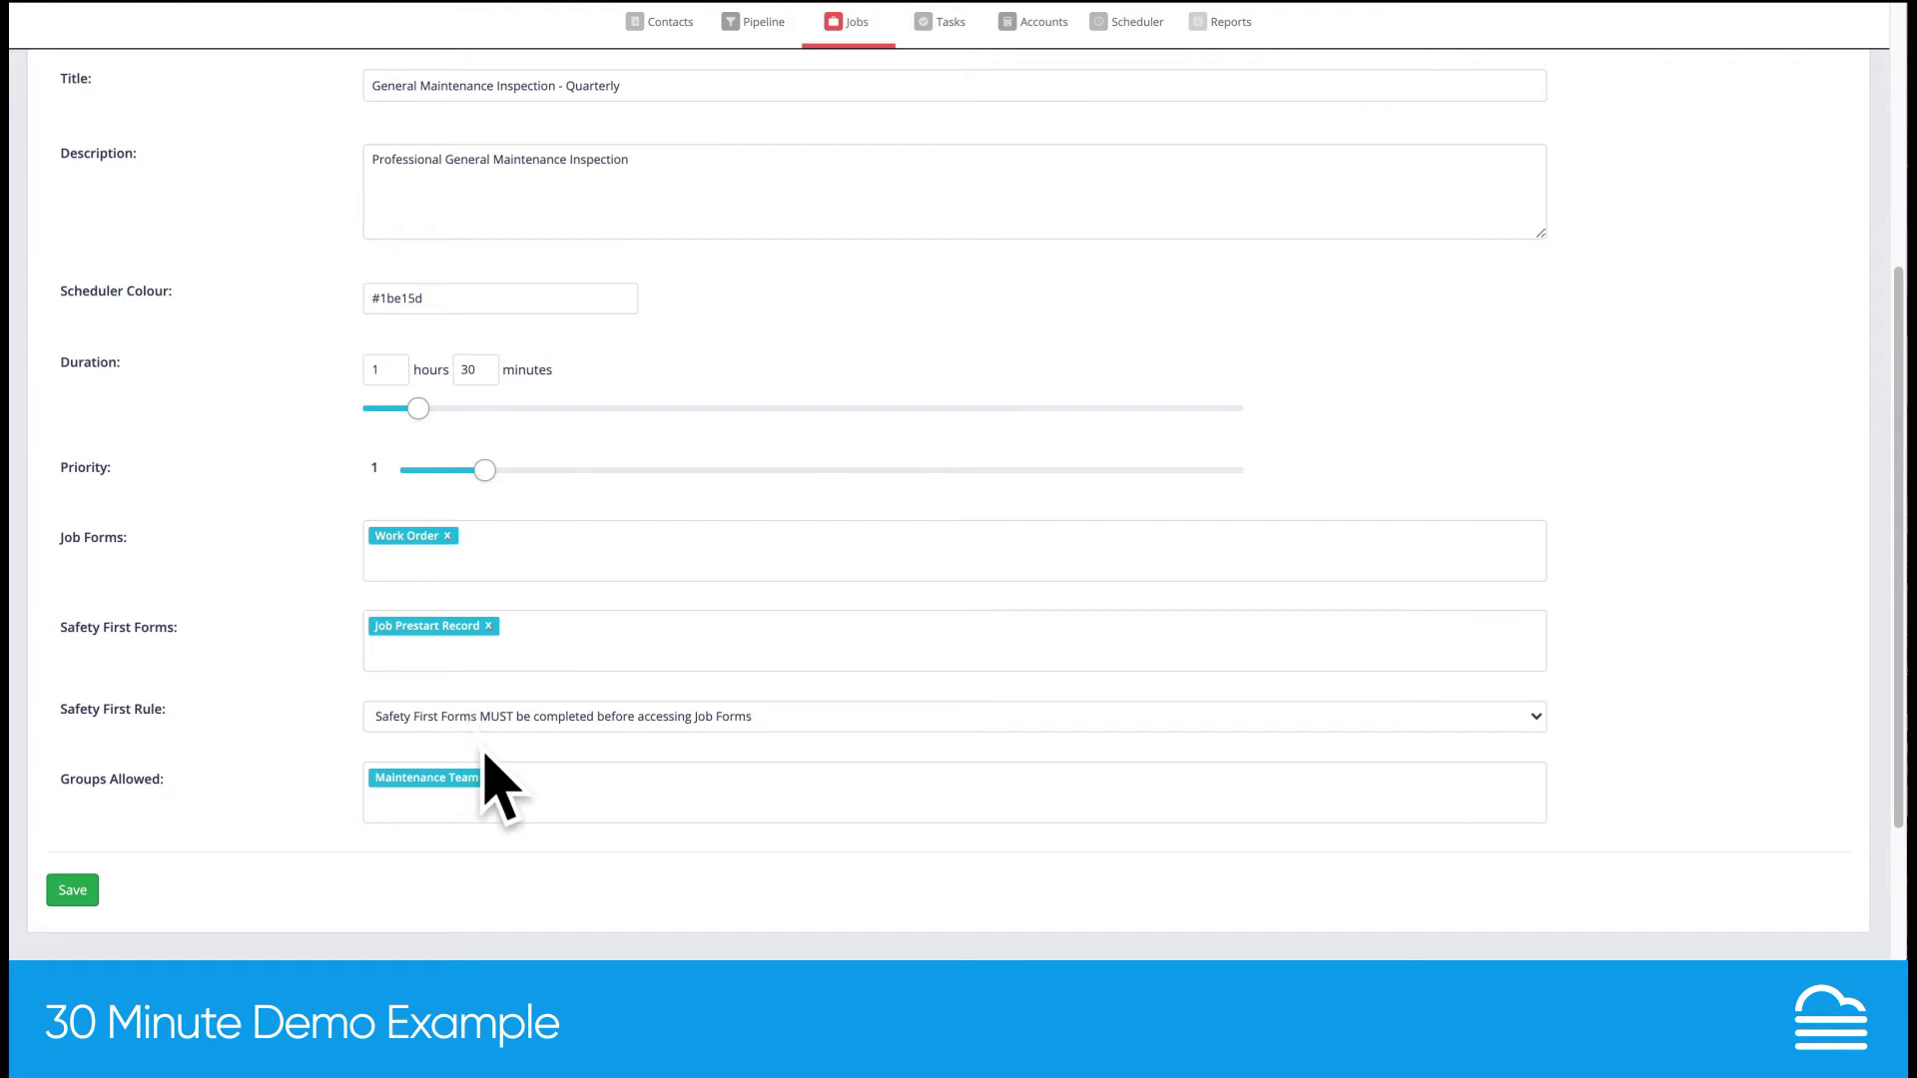
mouse_move(484, 783)
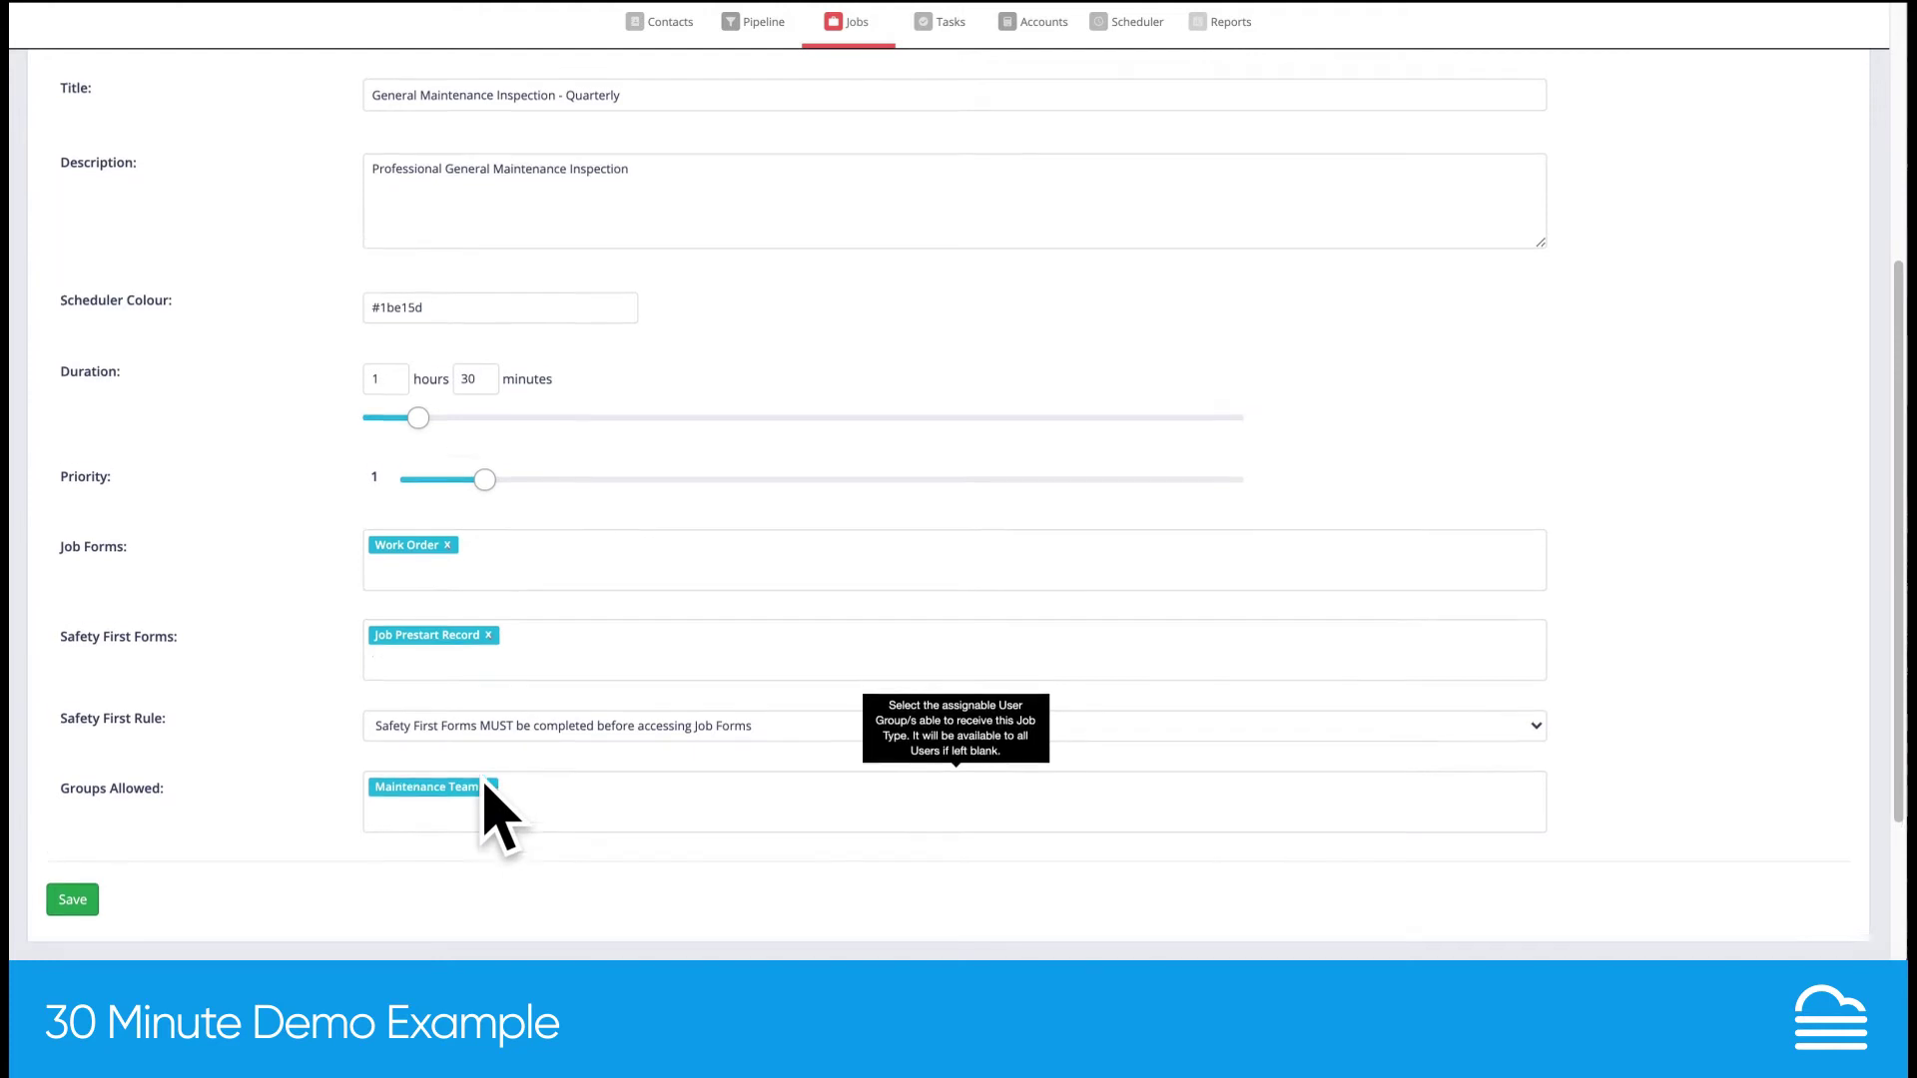
Review the template's second automated job status update, including its communication types, triggers, recipient and email content
scroll(489, 803, up, 5)
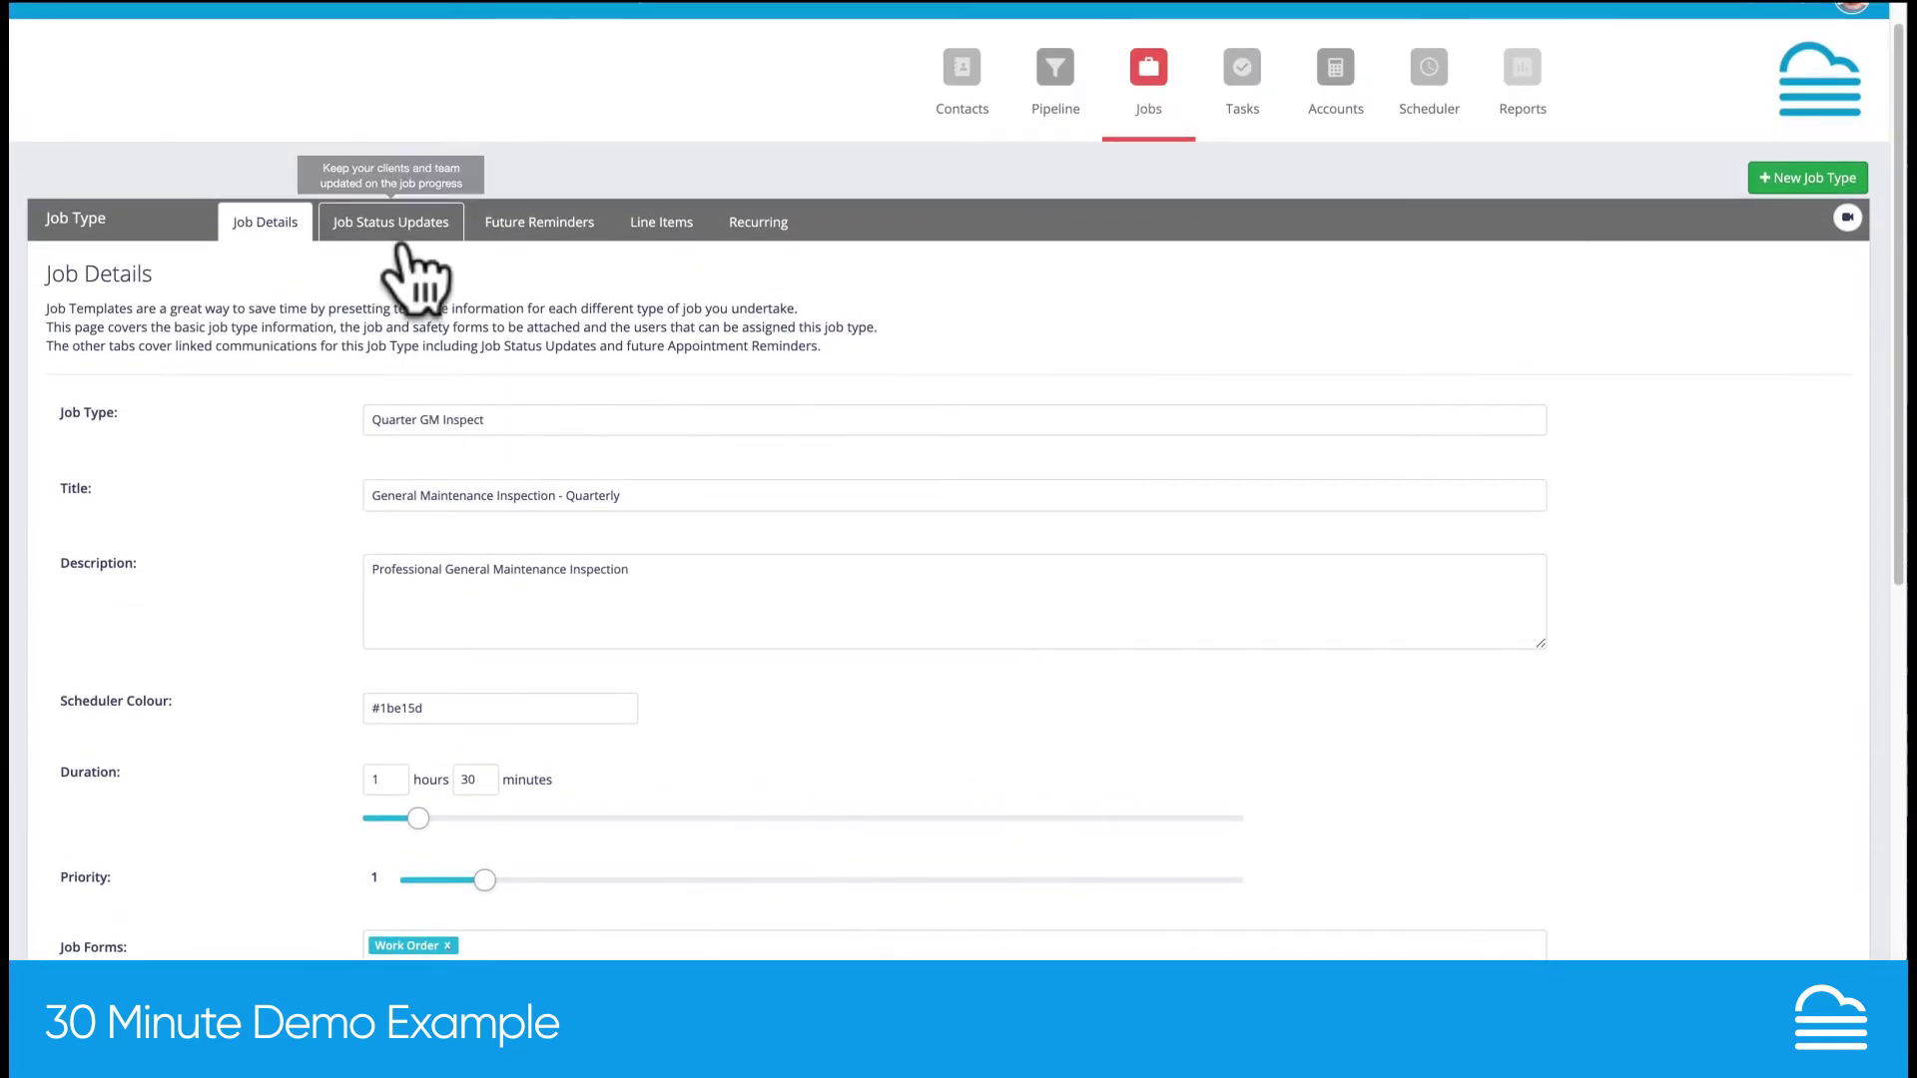
click(409, 225)
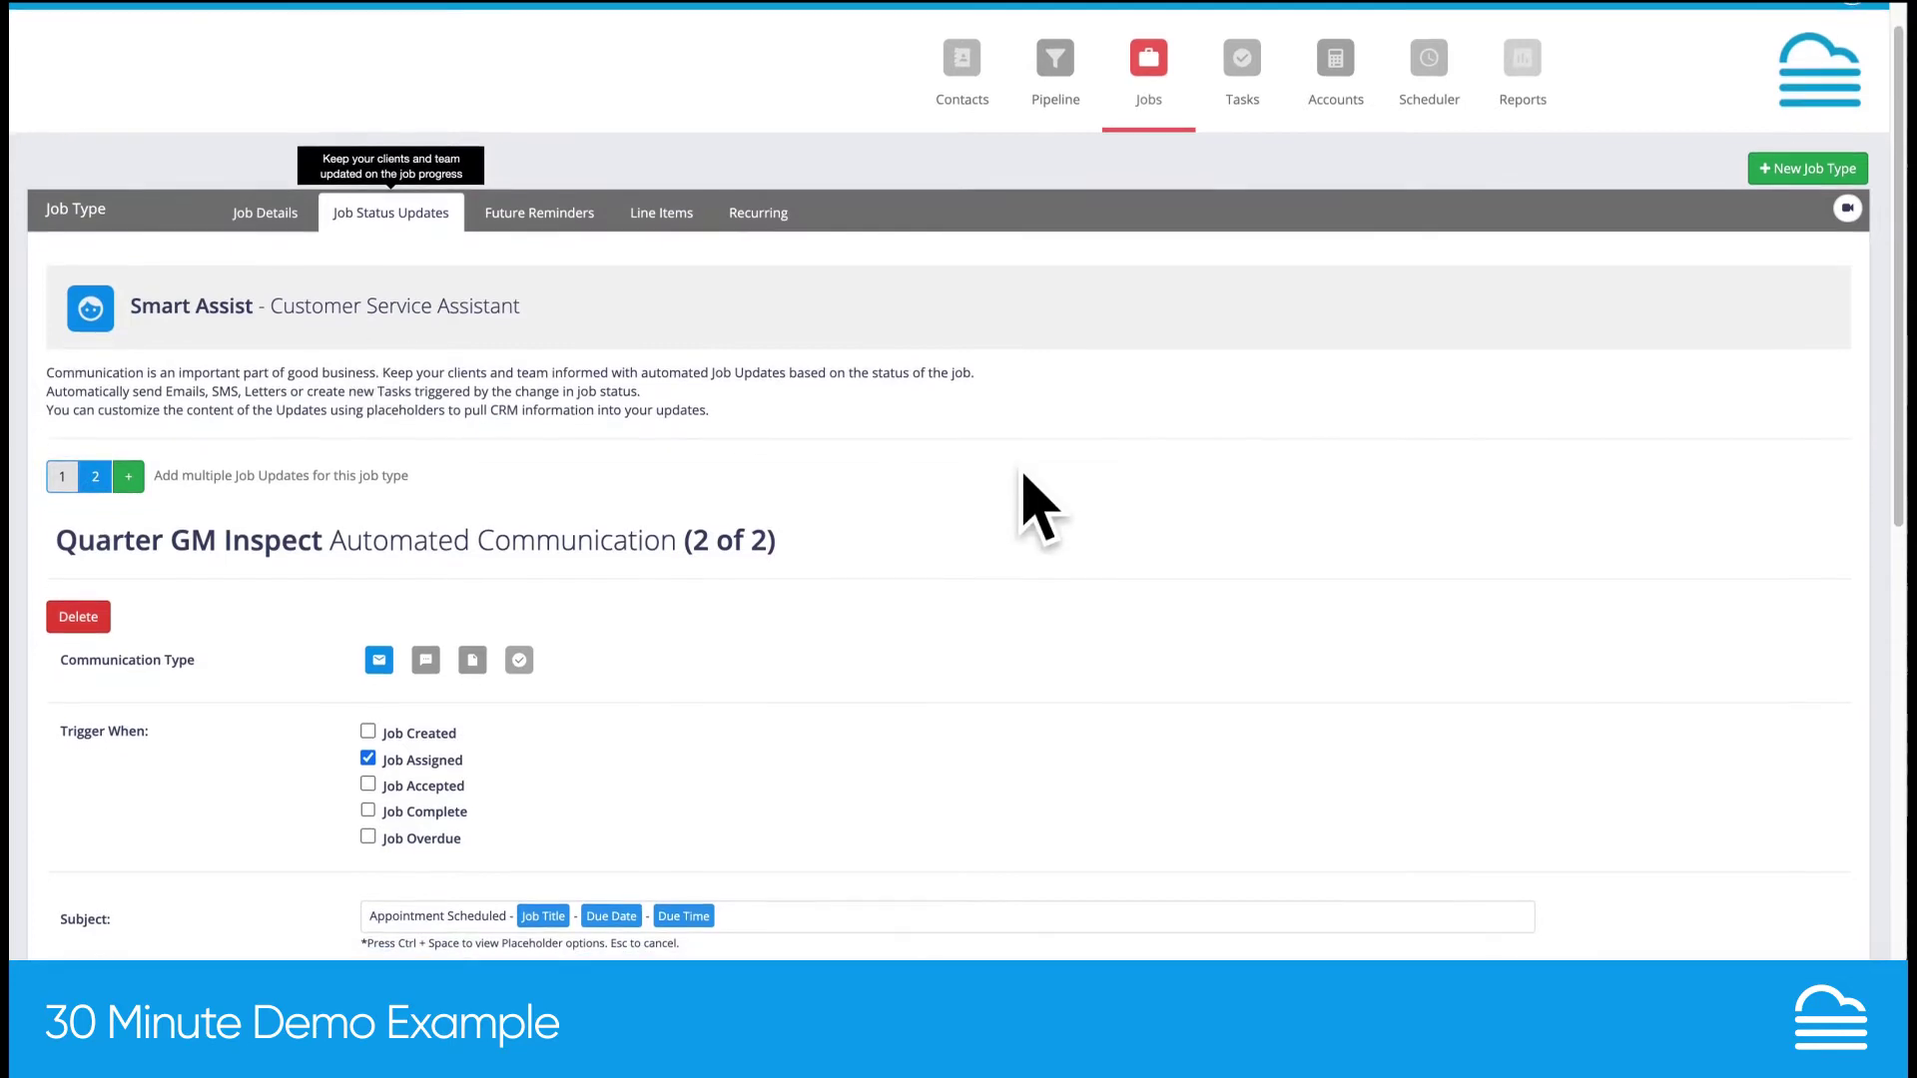
scroll(1025, 478, down, 1)
scroll(1025, 478, down, 1)
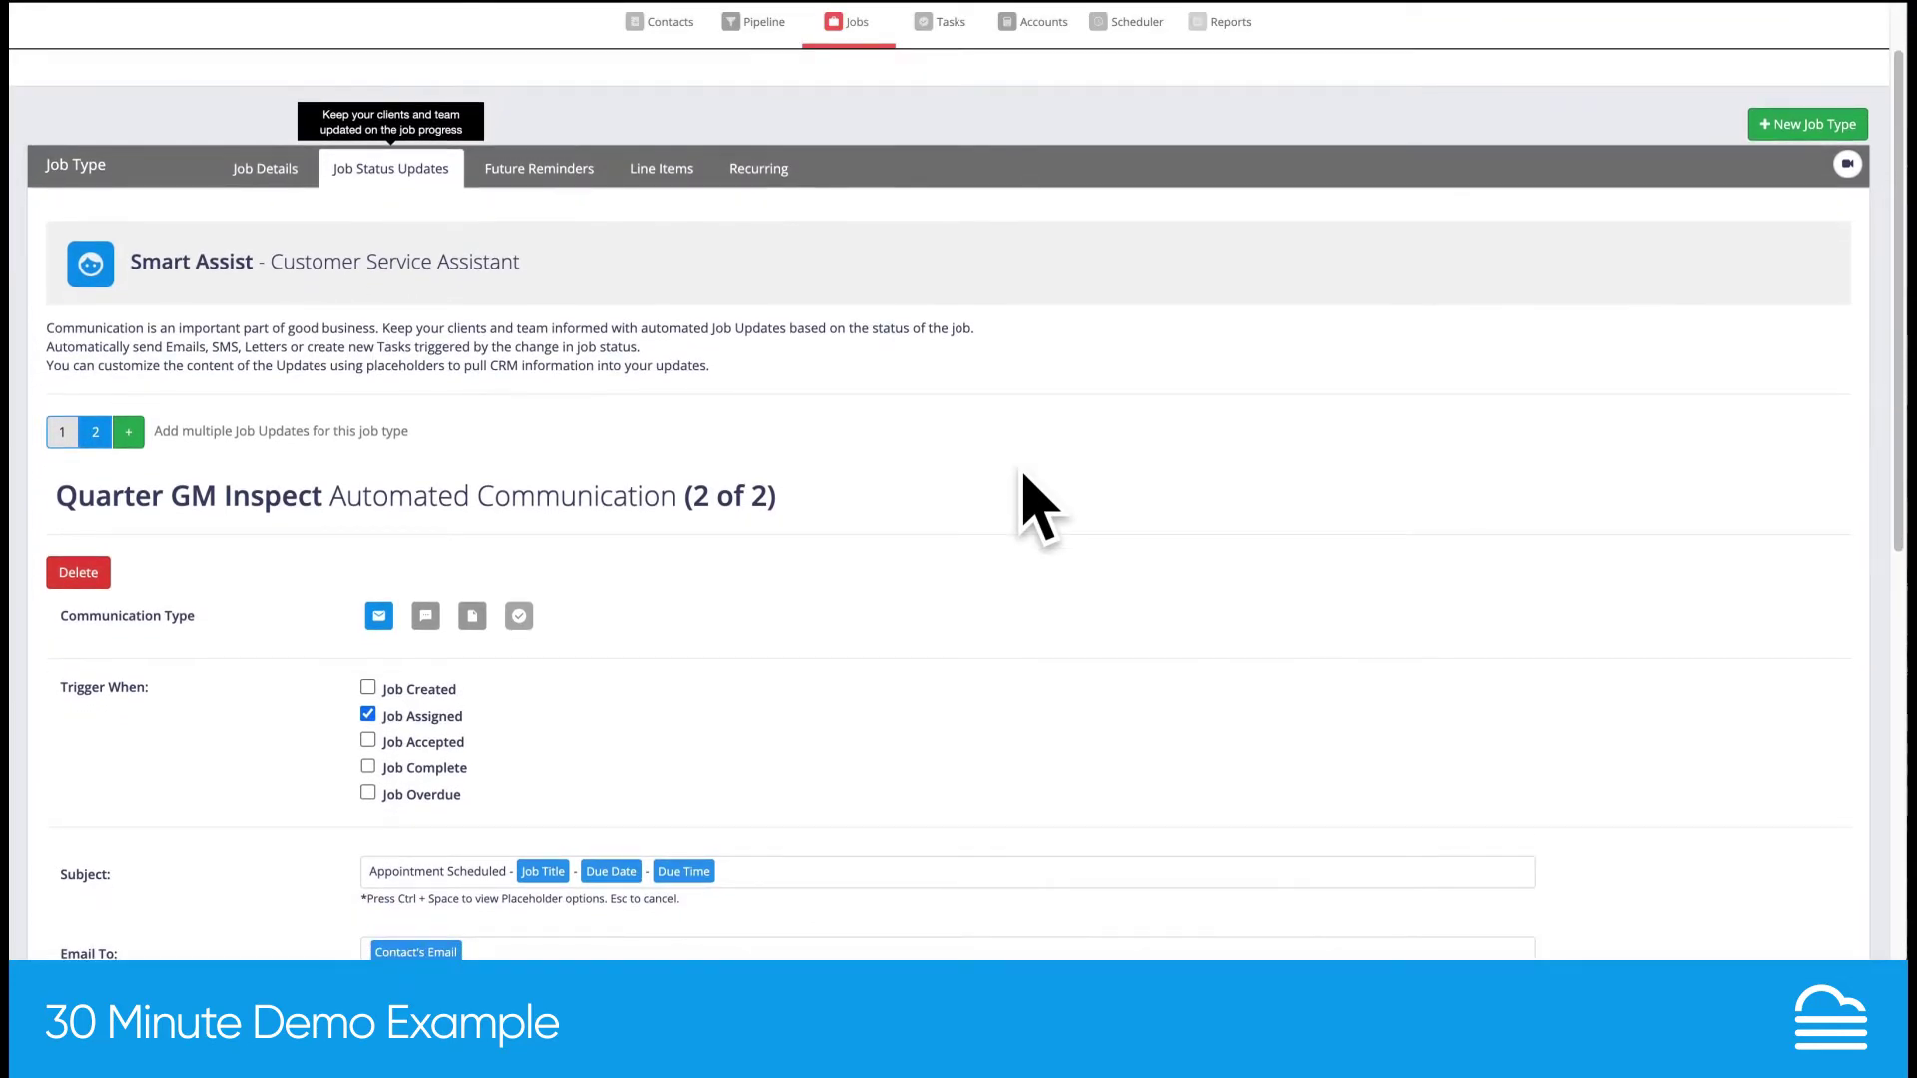
scroll(1025, 478, down, 3)
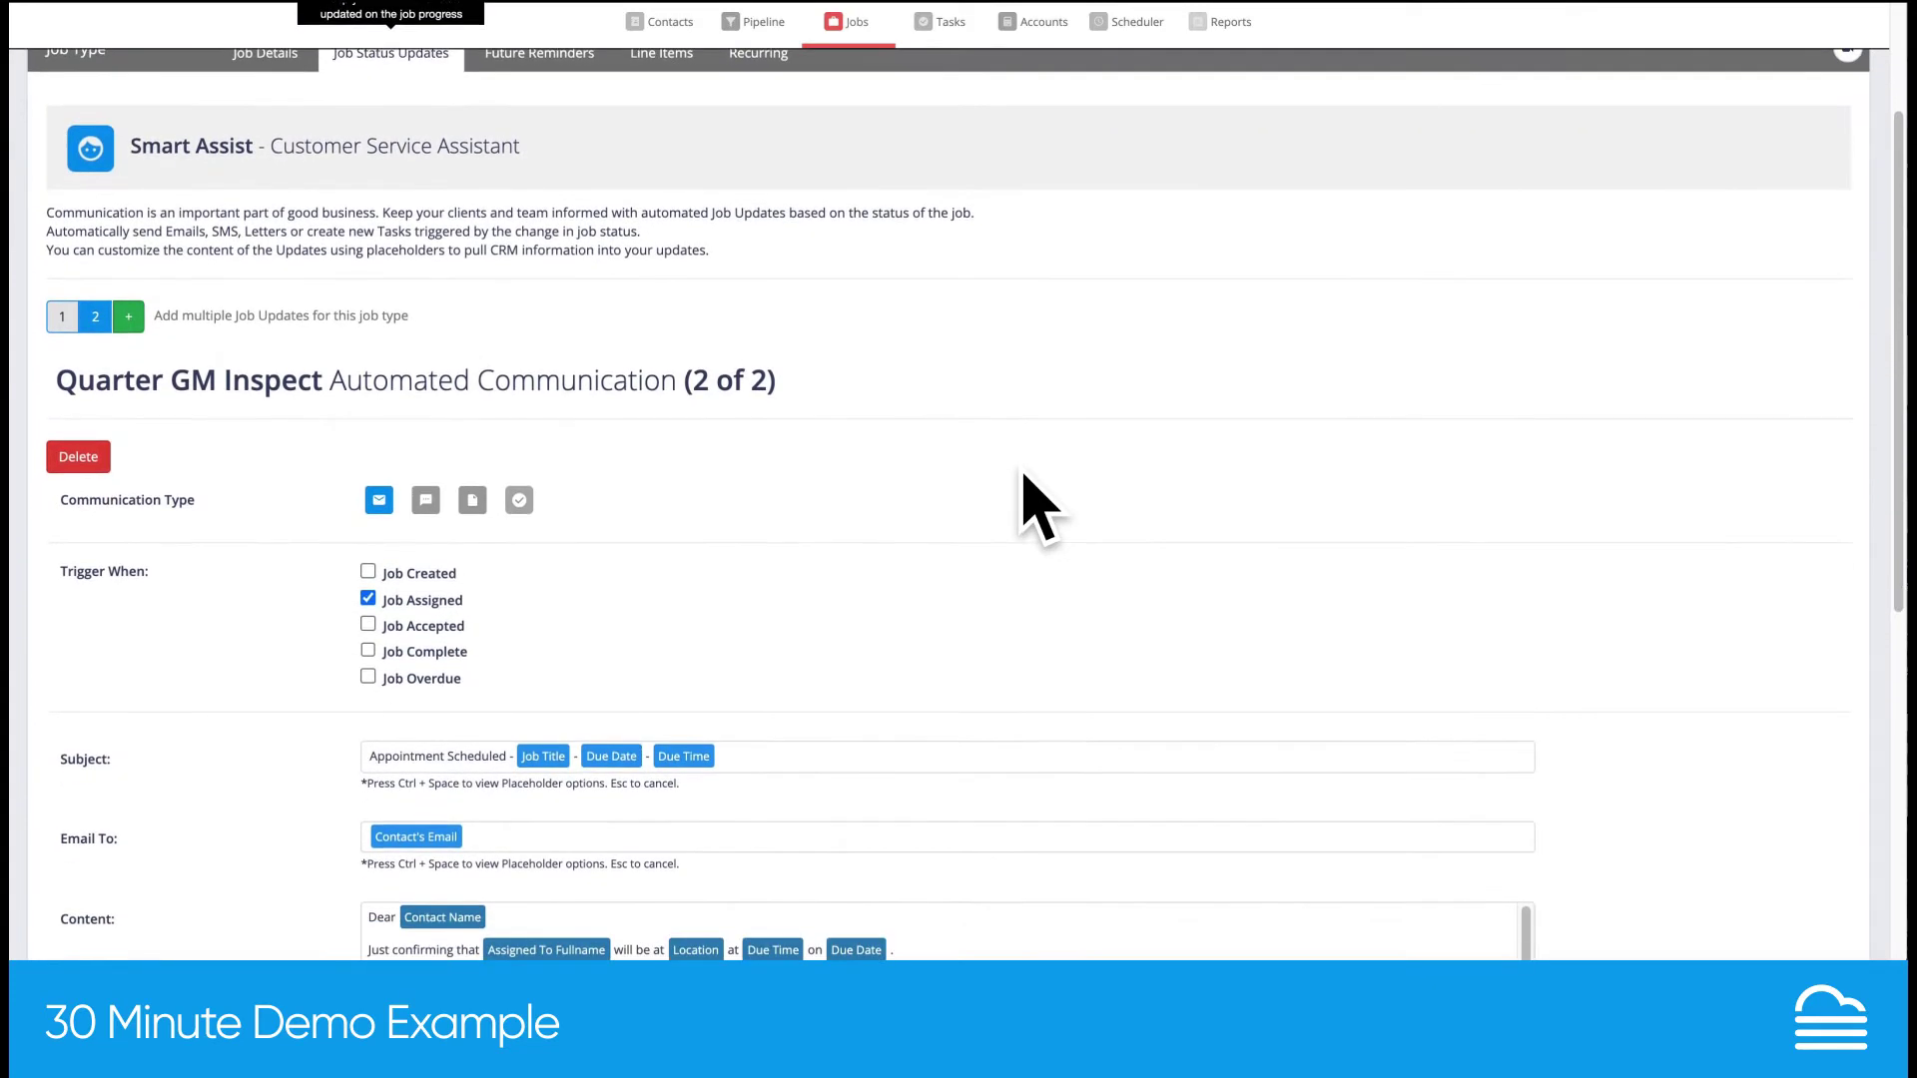
scroll(1023, 478, down, 5)
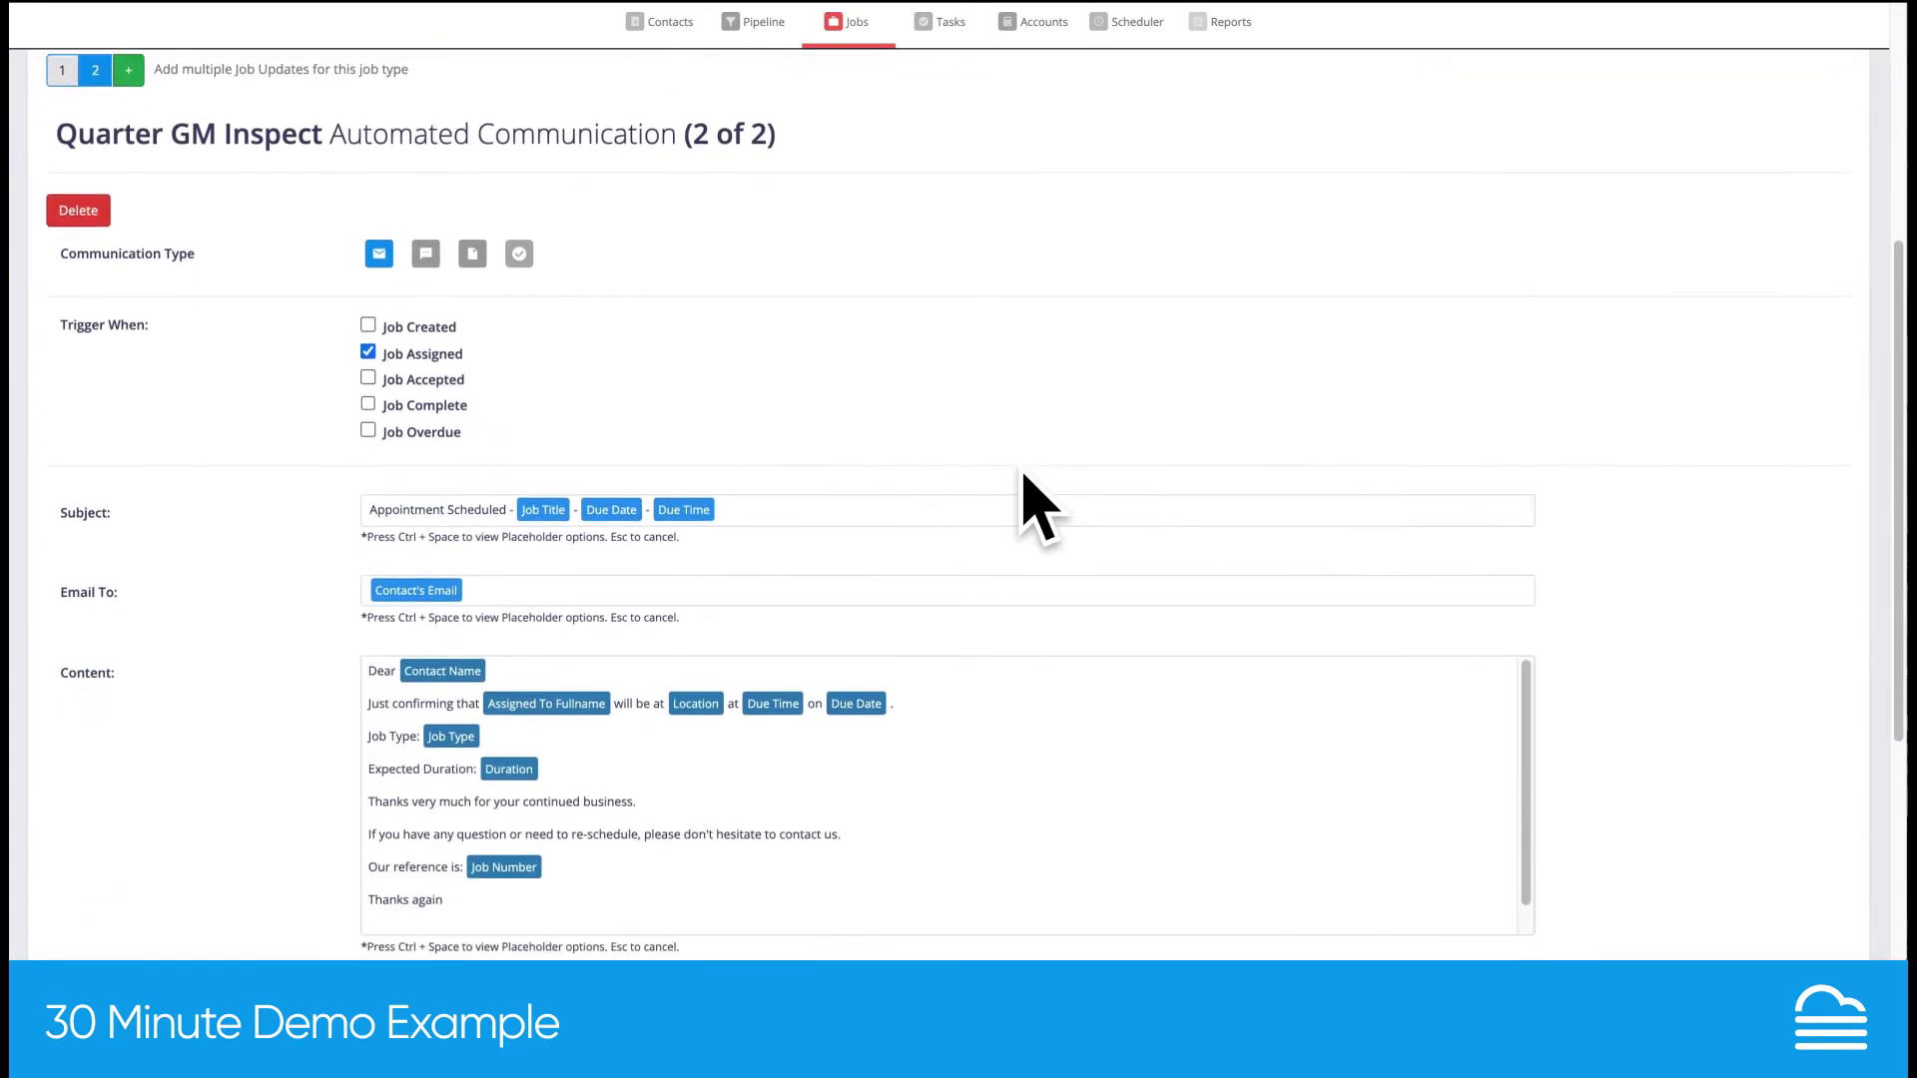
click(427, 241)
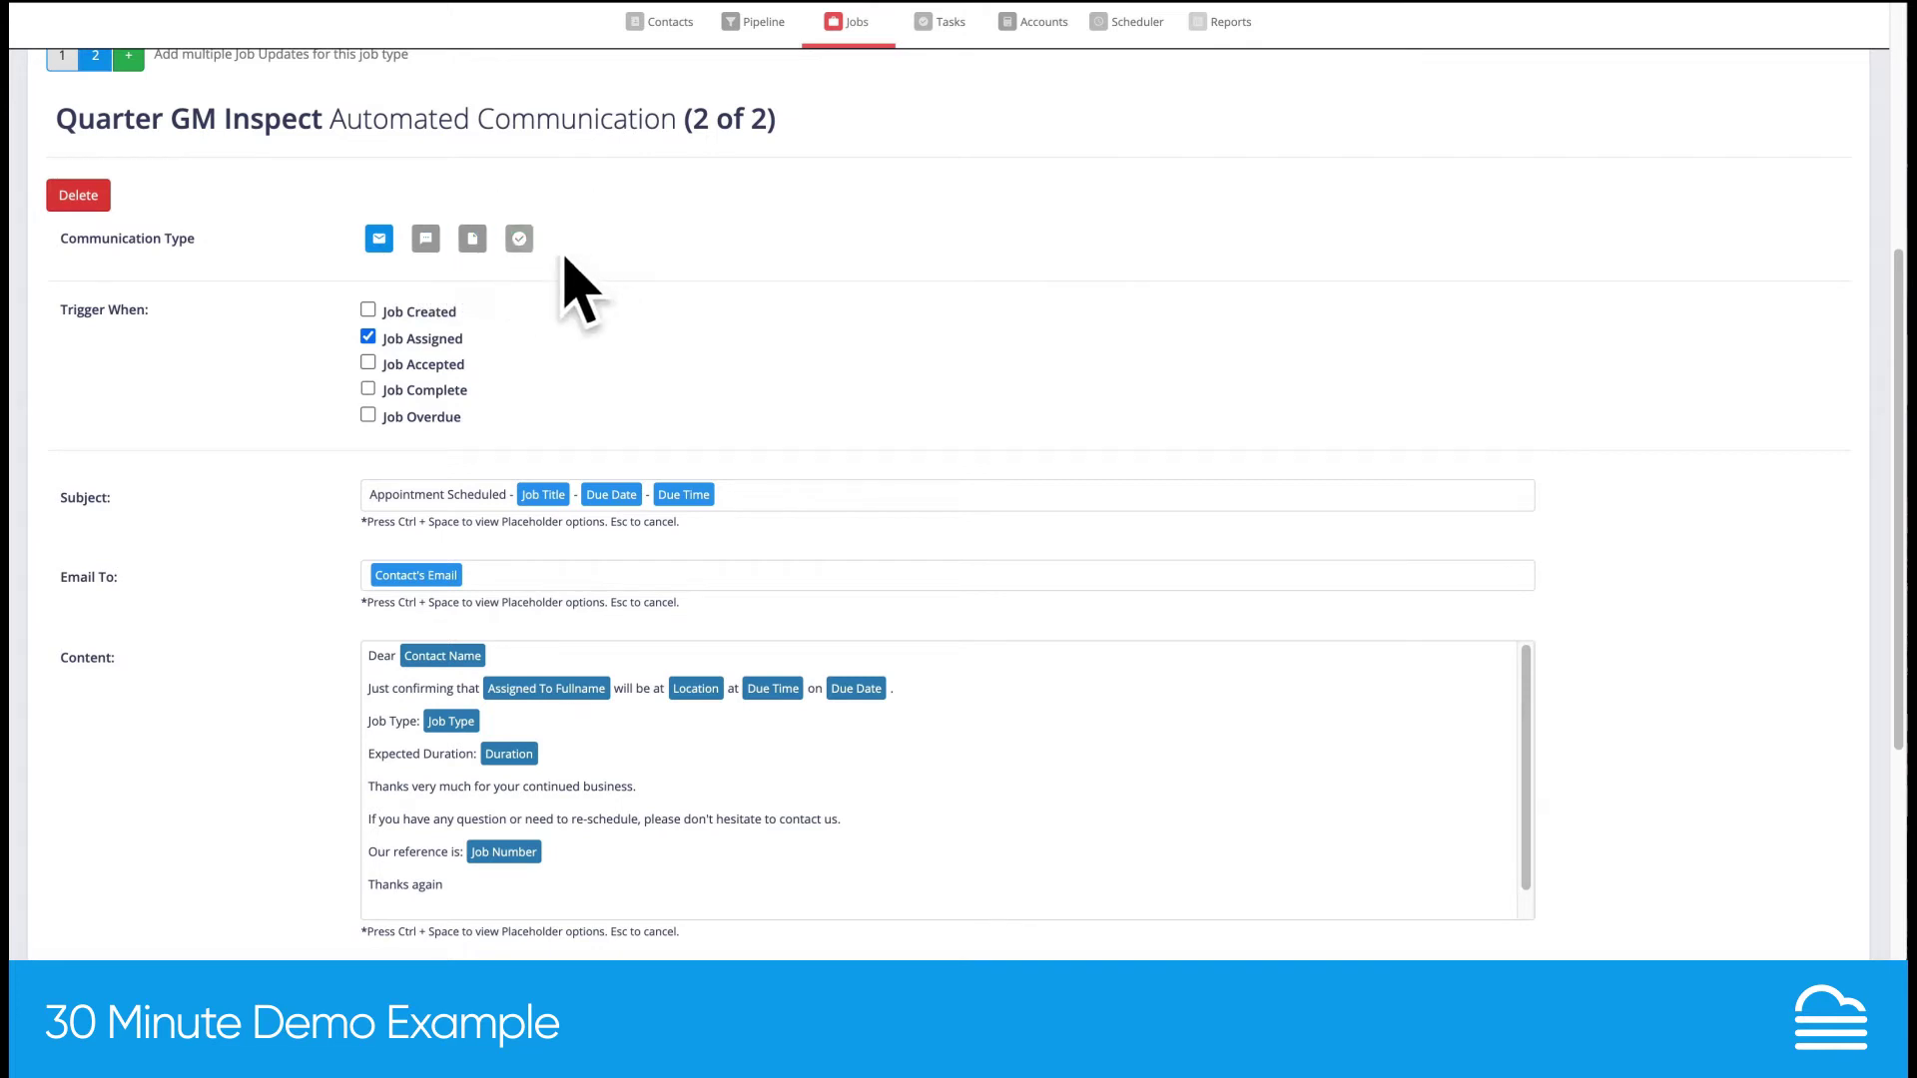
scroll(584, 291, up, 1)
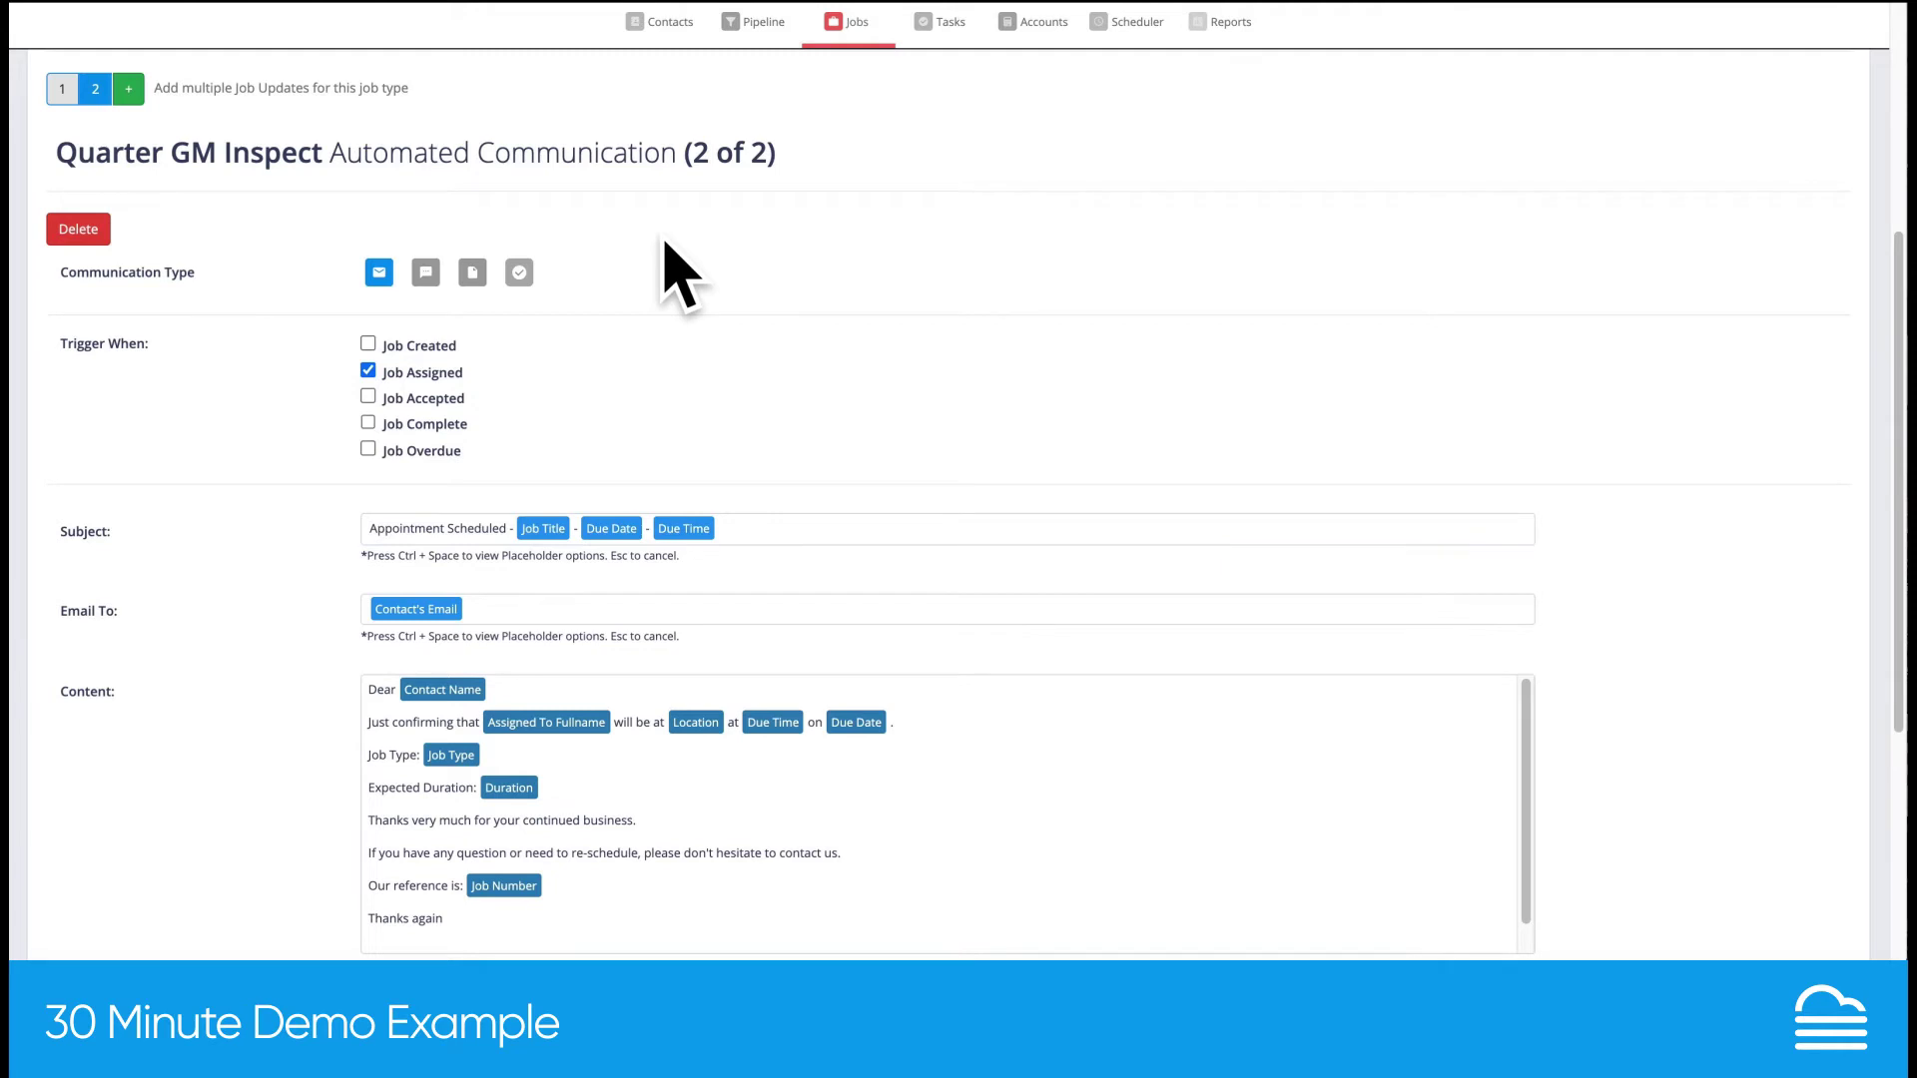
scroll(678, 274, down, 2)
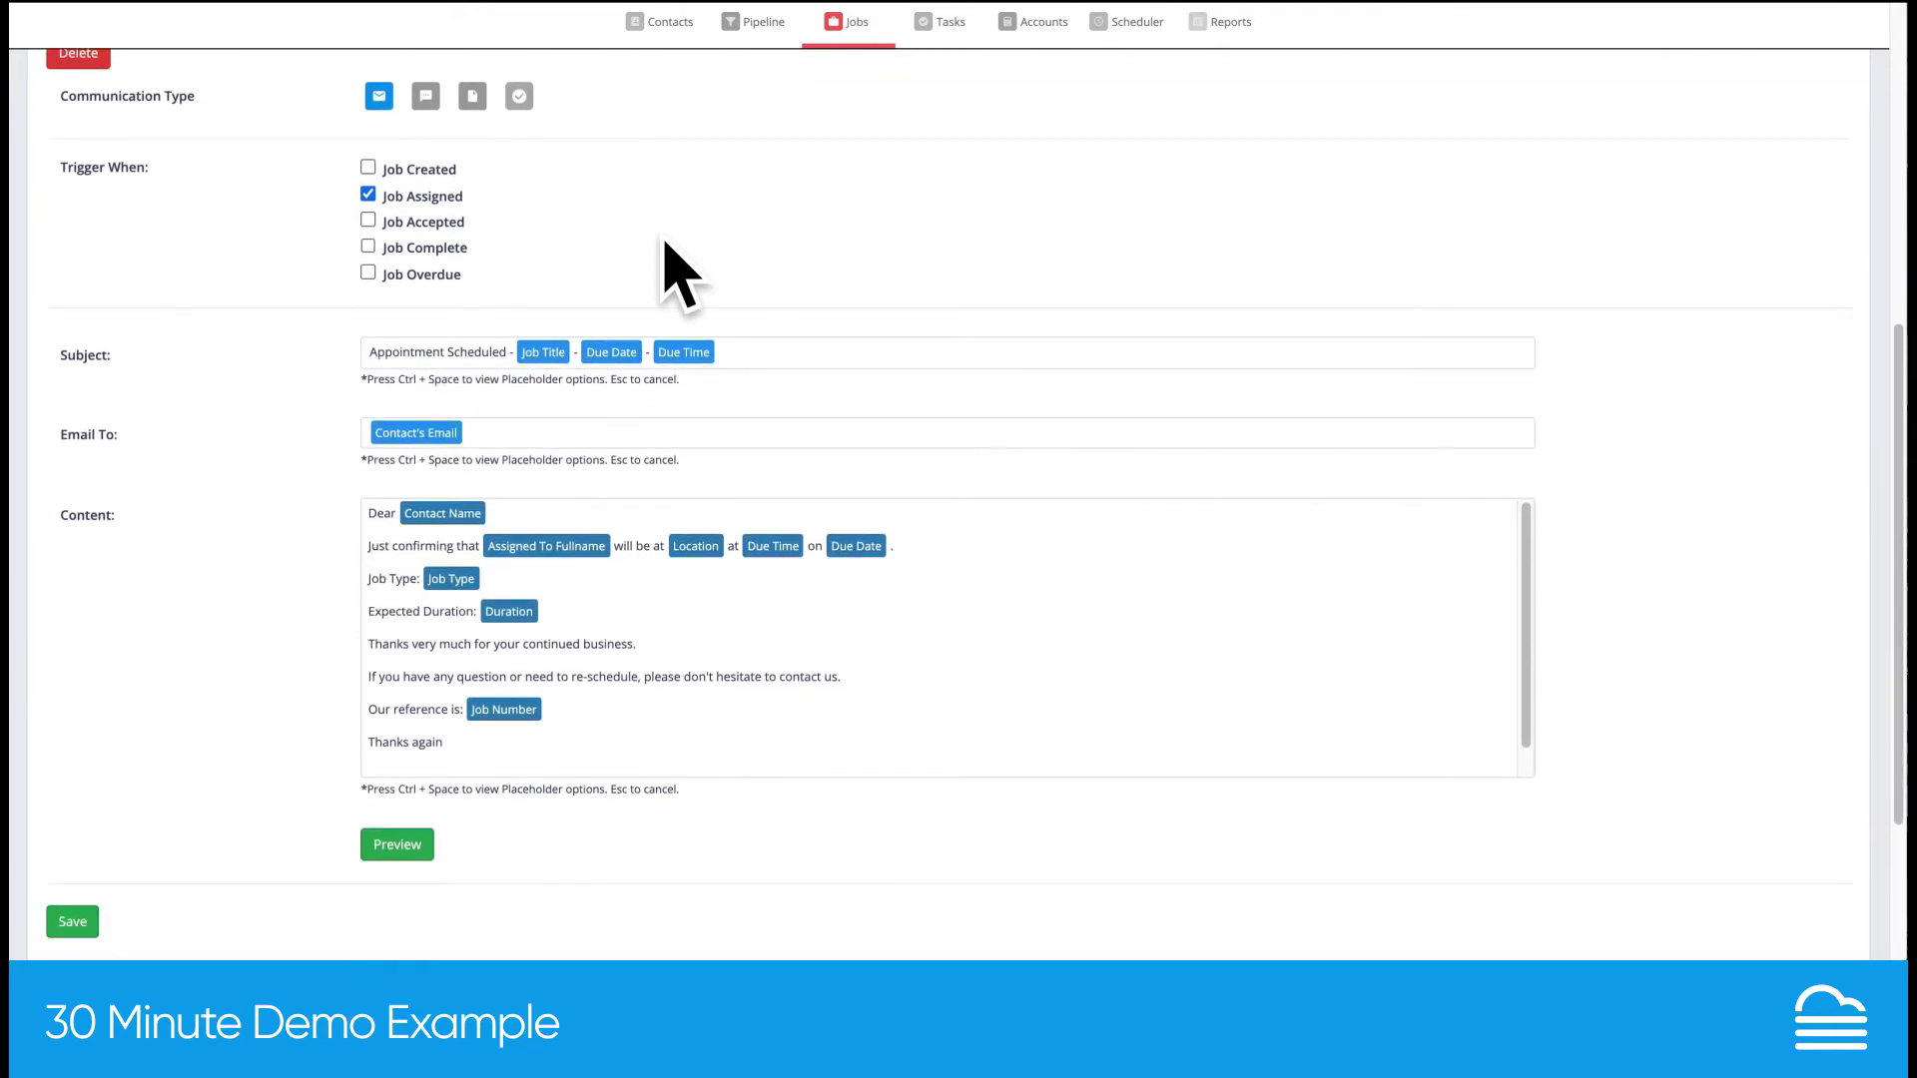
Browse the placeholder options for the update's Email To field, and show the formatting tools for the email content
click(489, 437)
key(Right)
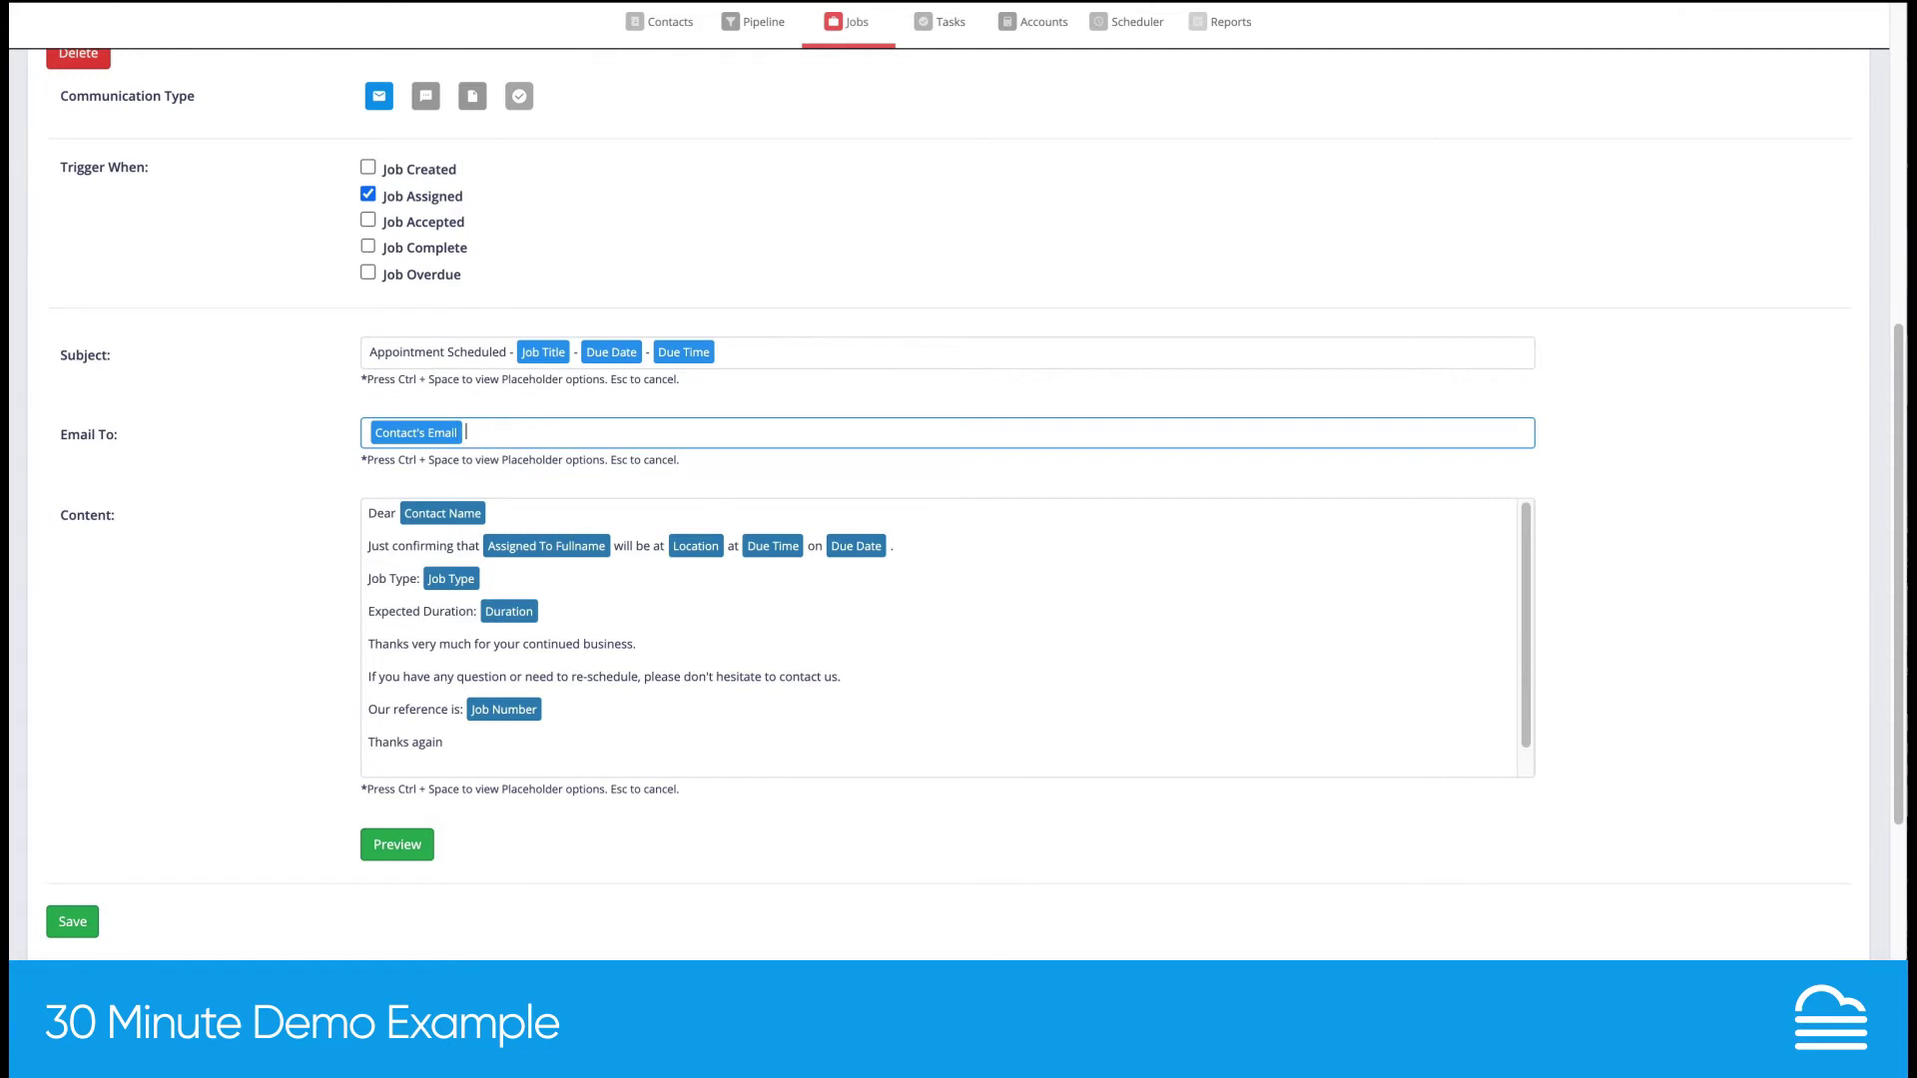
key(ctrl+space)
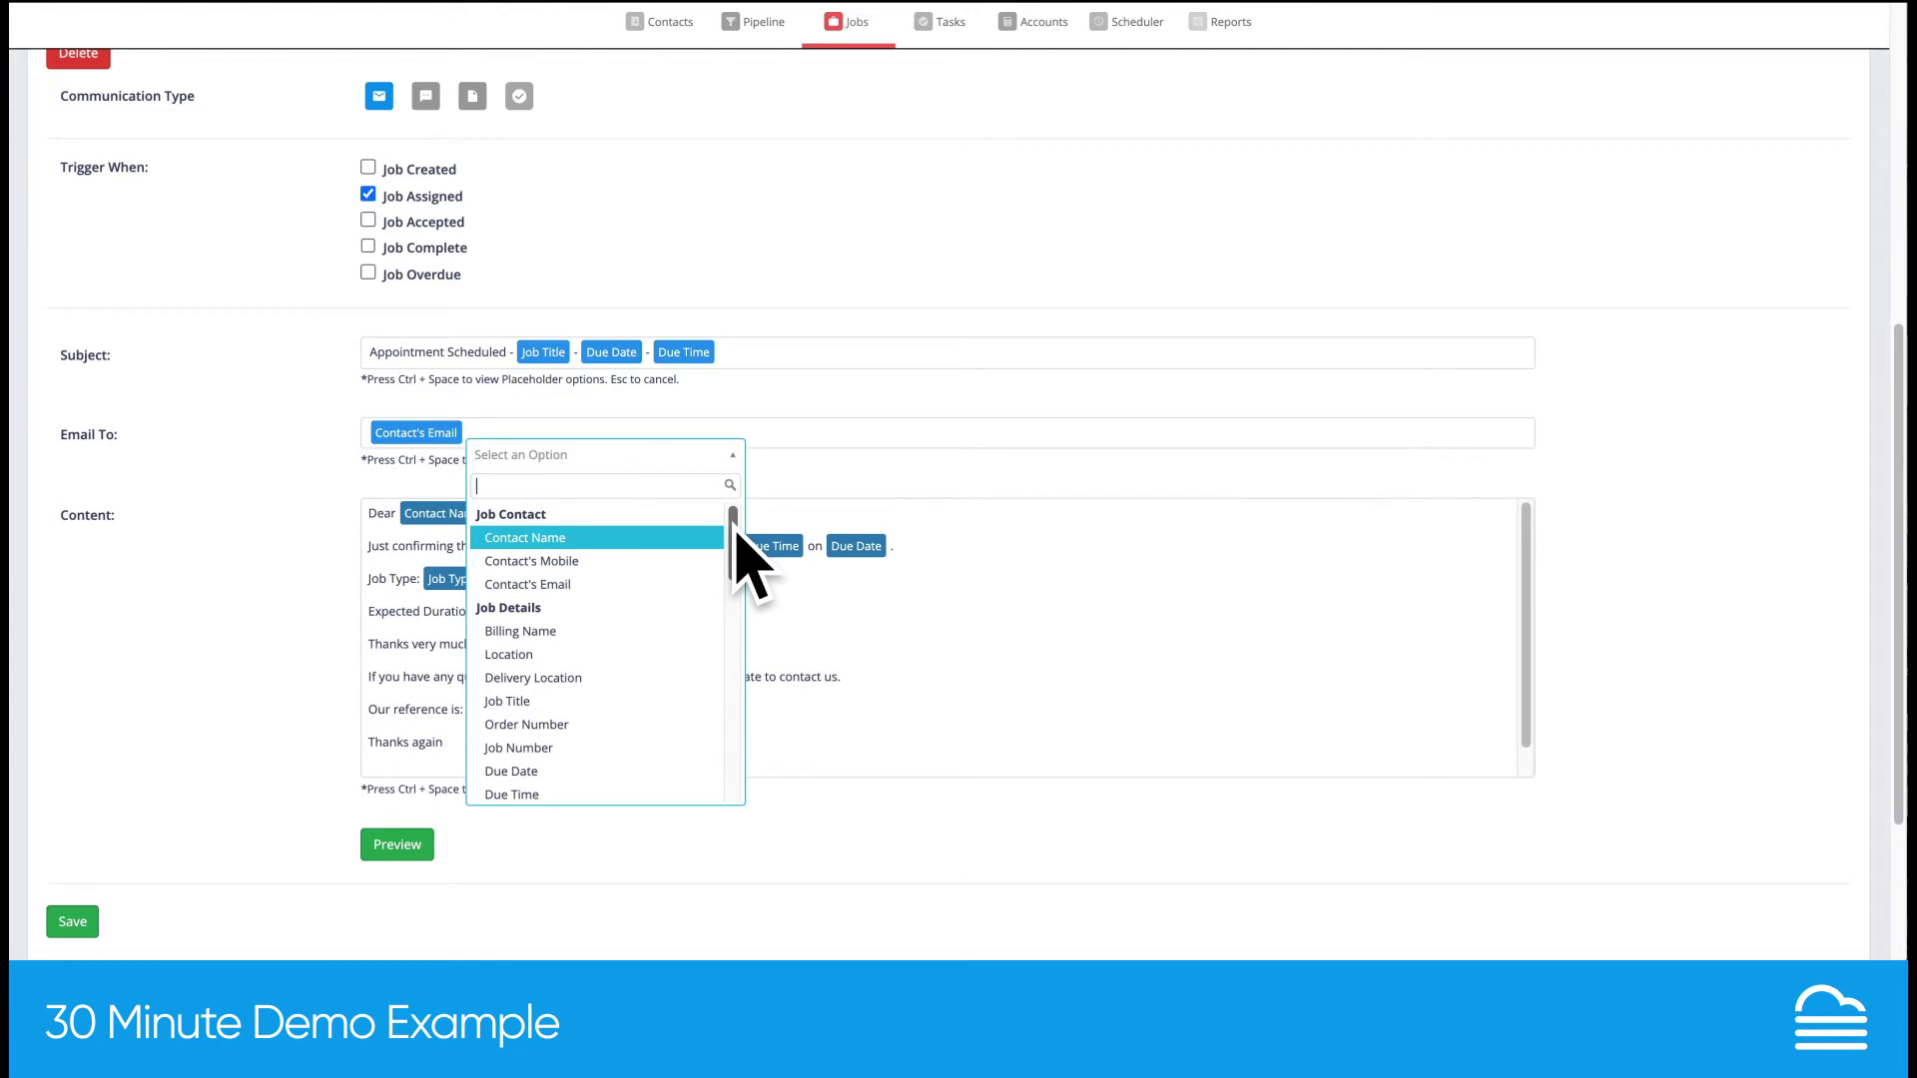
mouse_move(735, 531)
mouse_down()
mouse_move(742, 737)
mouse_move(752, 543)
mouse_up()
click(879, 401)
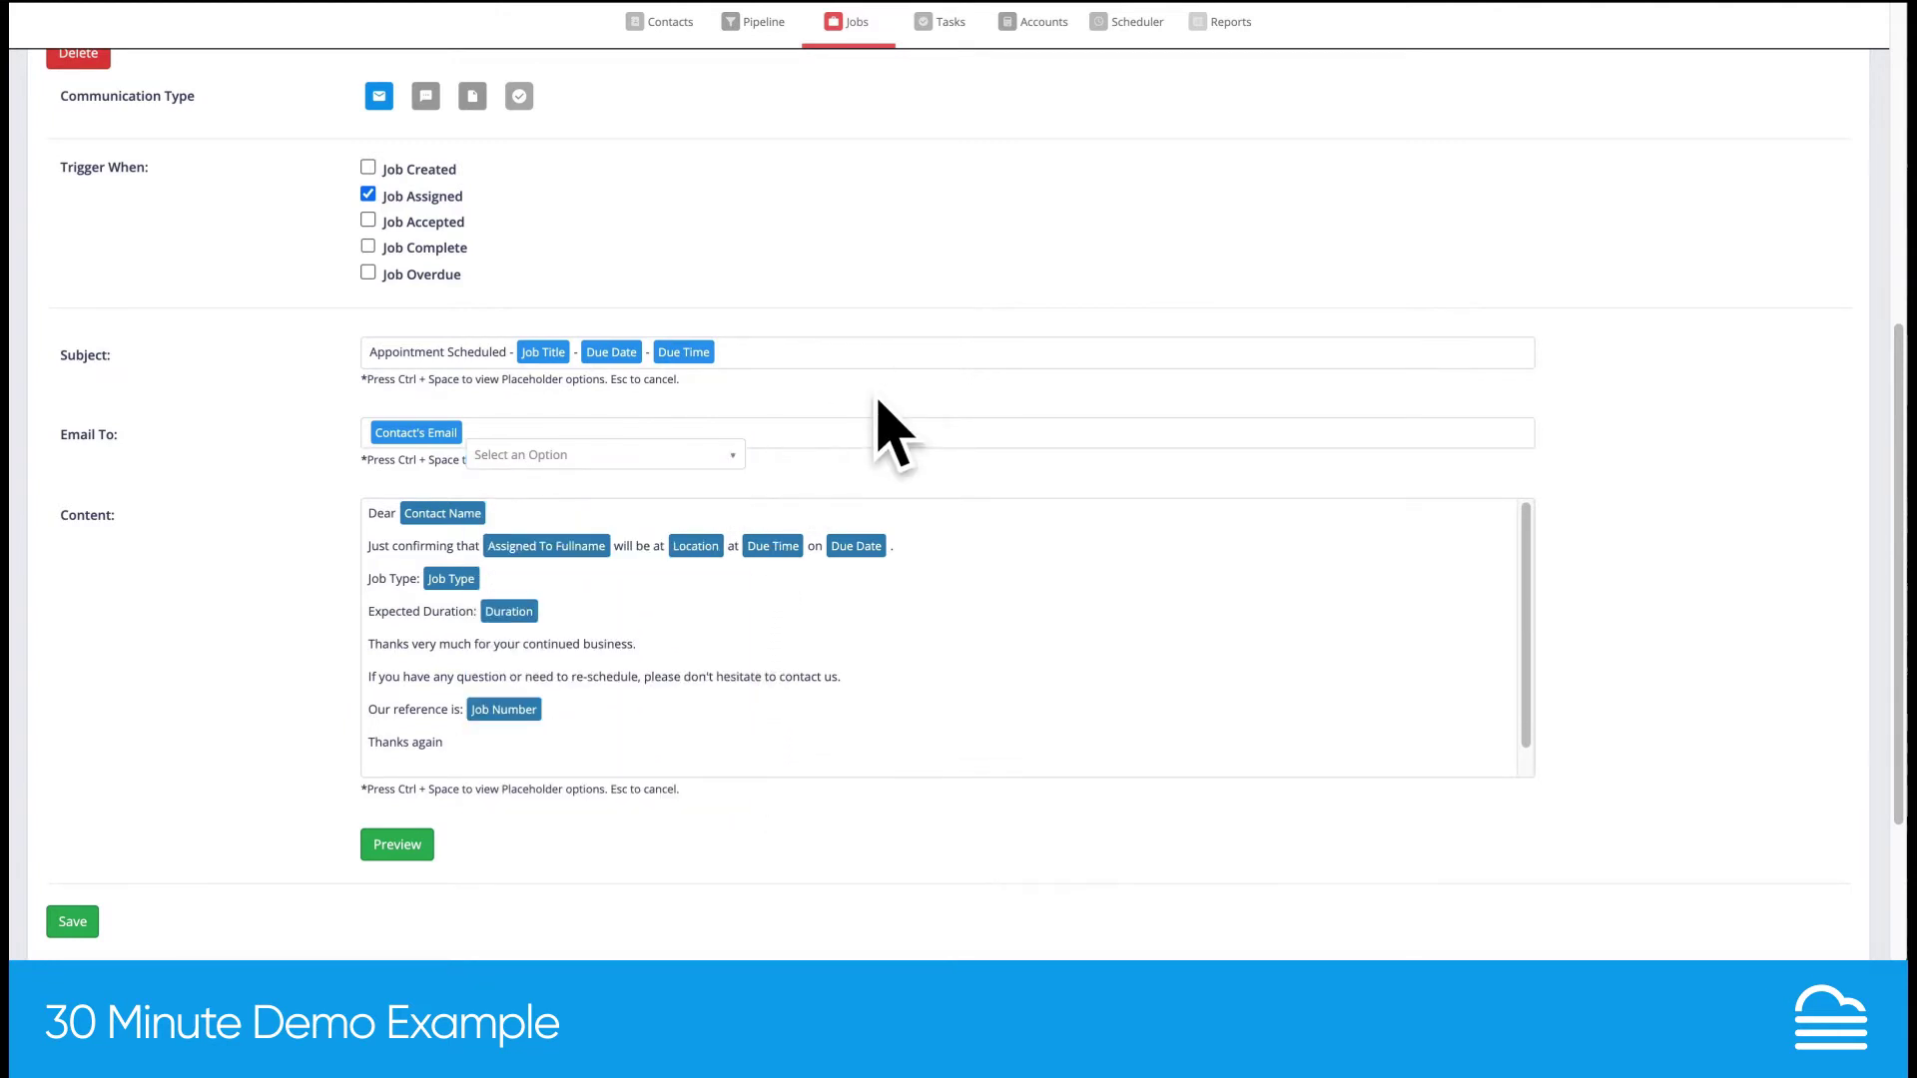
click(724, 654)
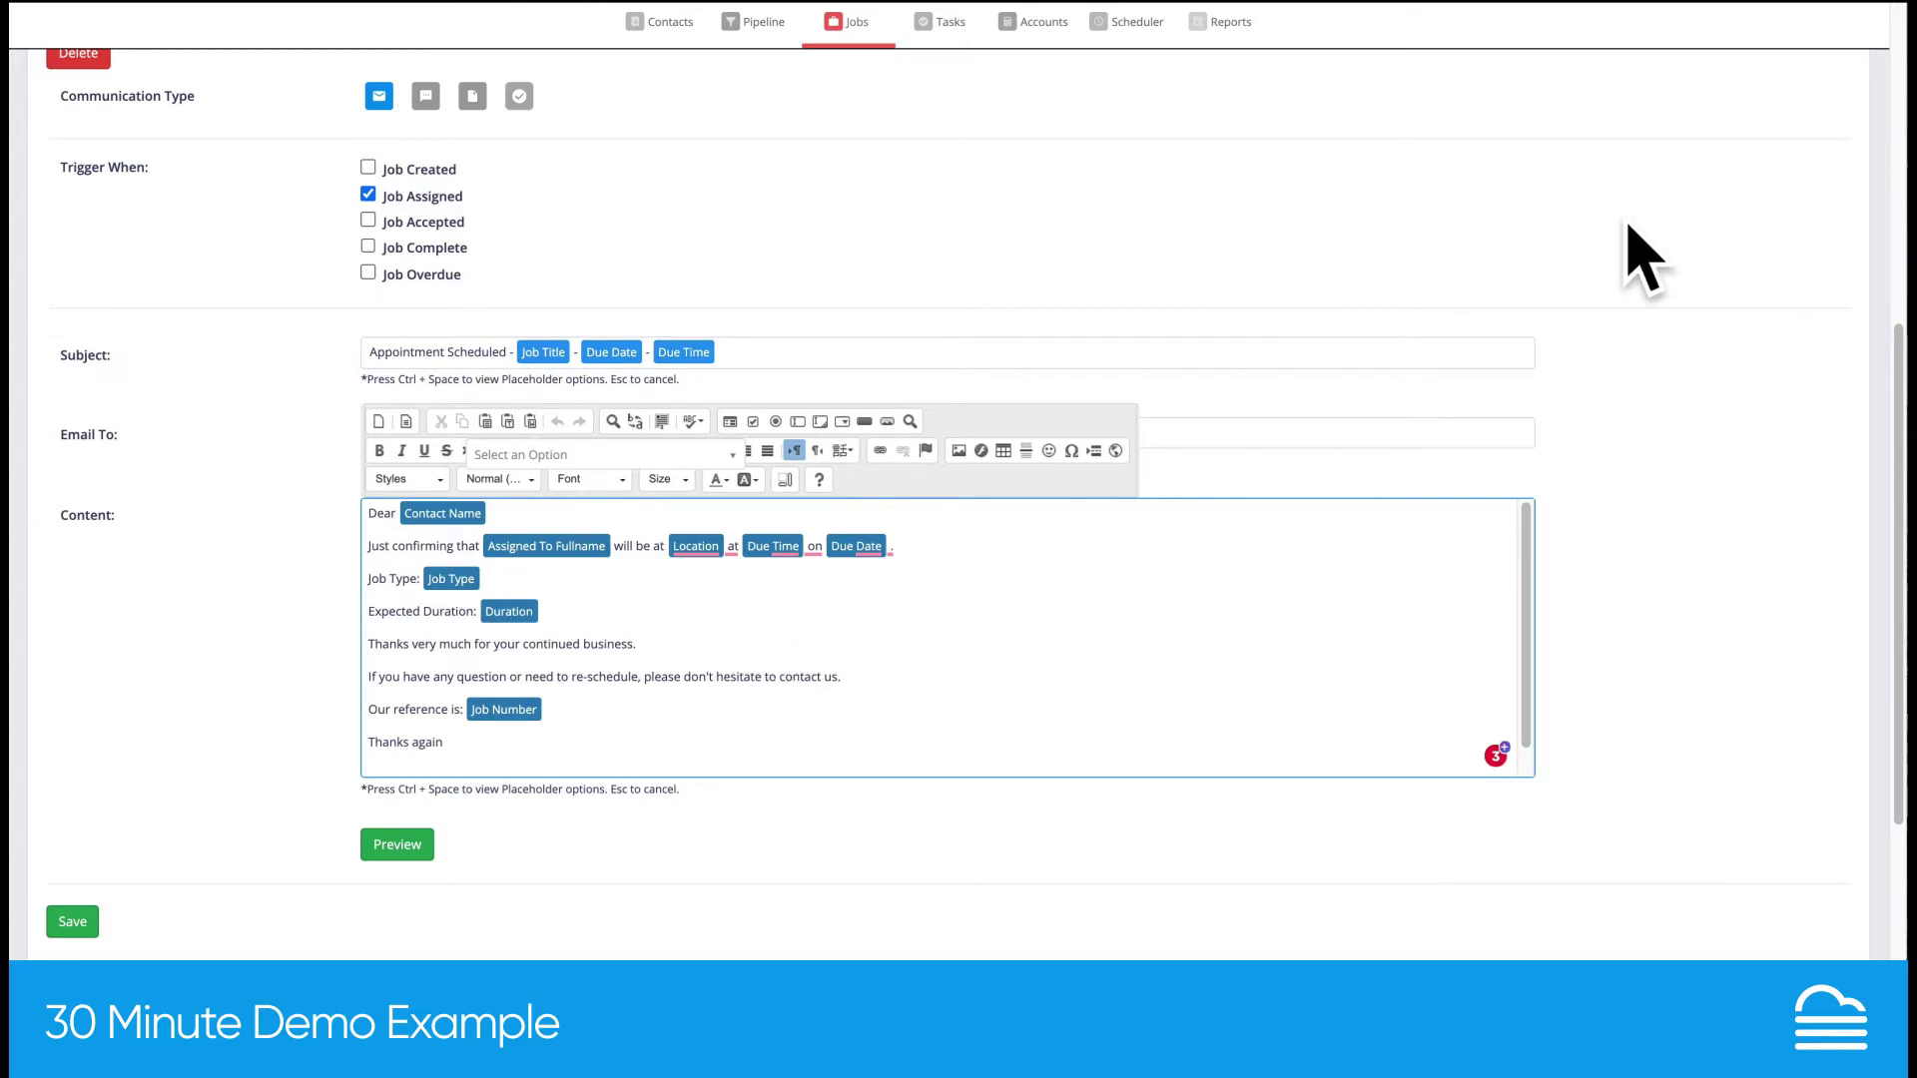
Review the communication types available for the second job status update, including the internal team task option
scroll(1642, 258, up, 2)
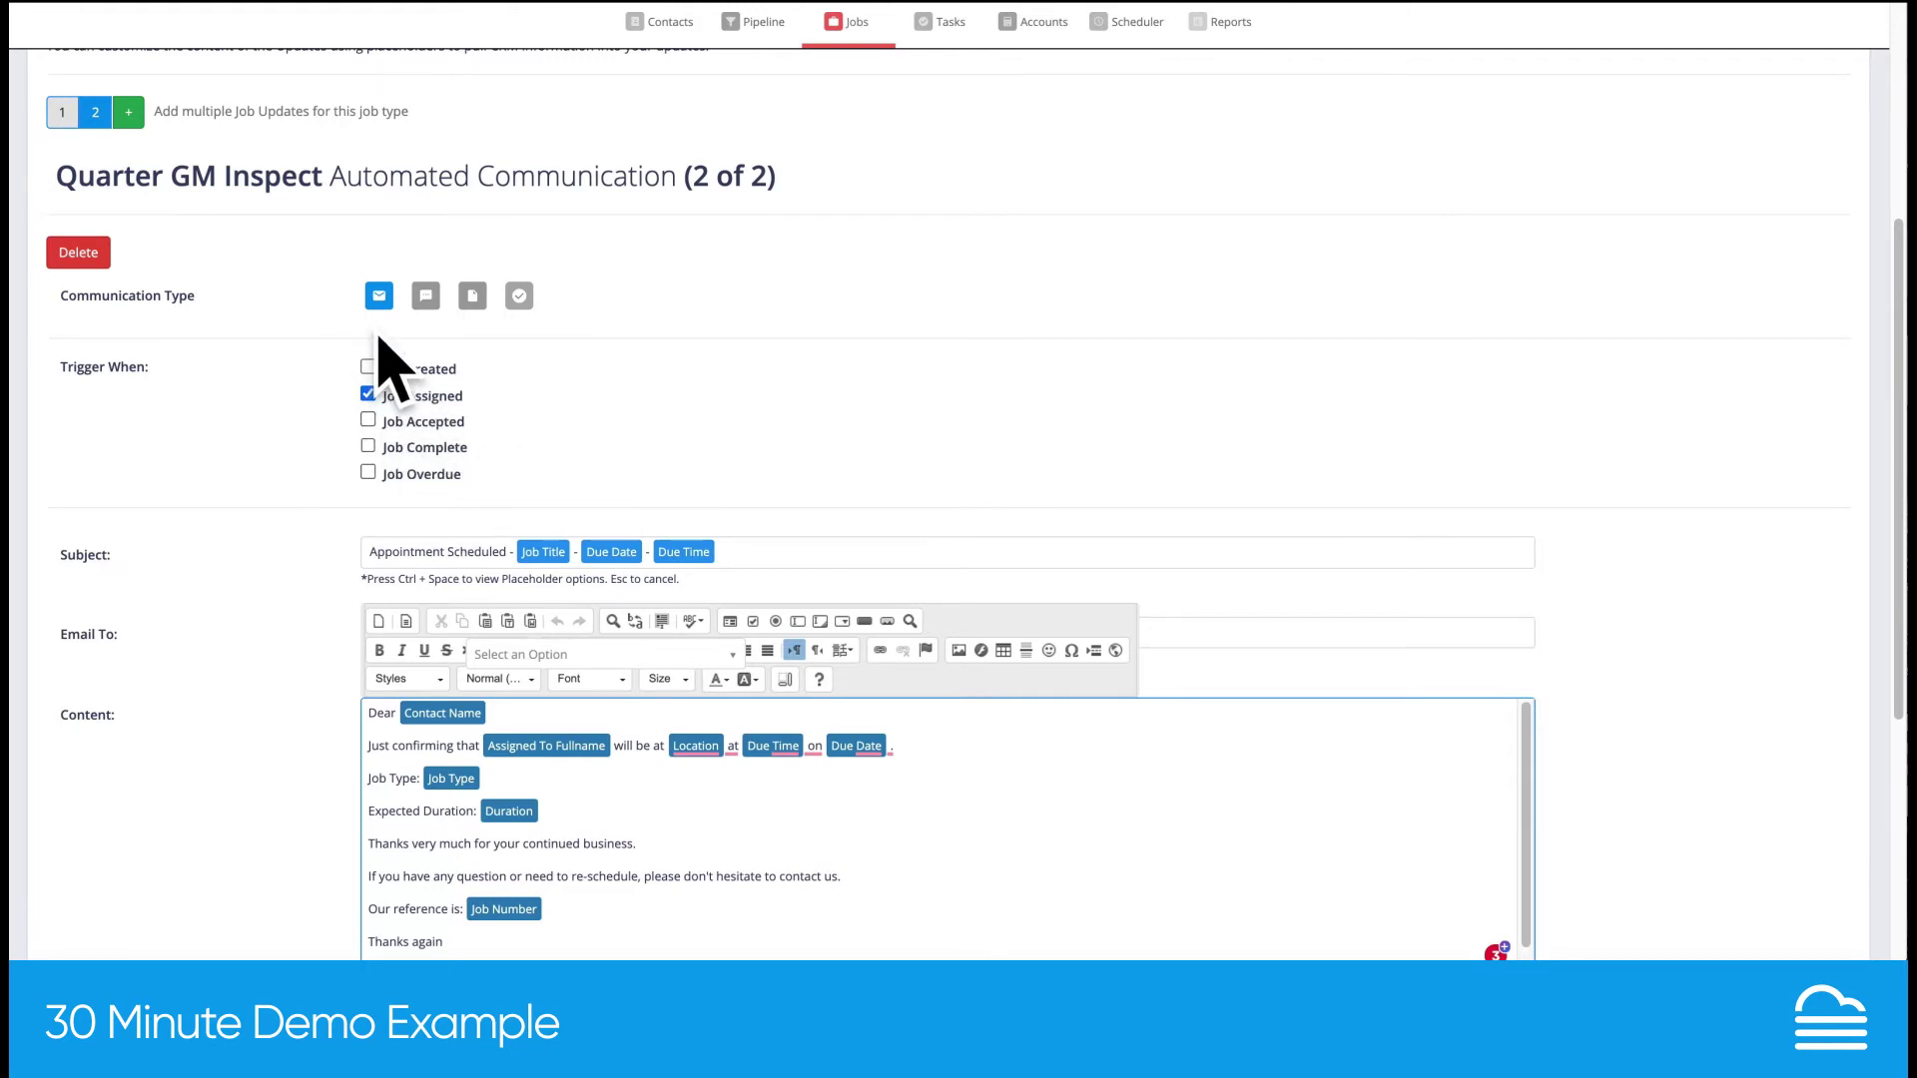
click(426, 296)
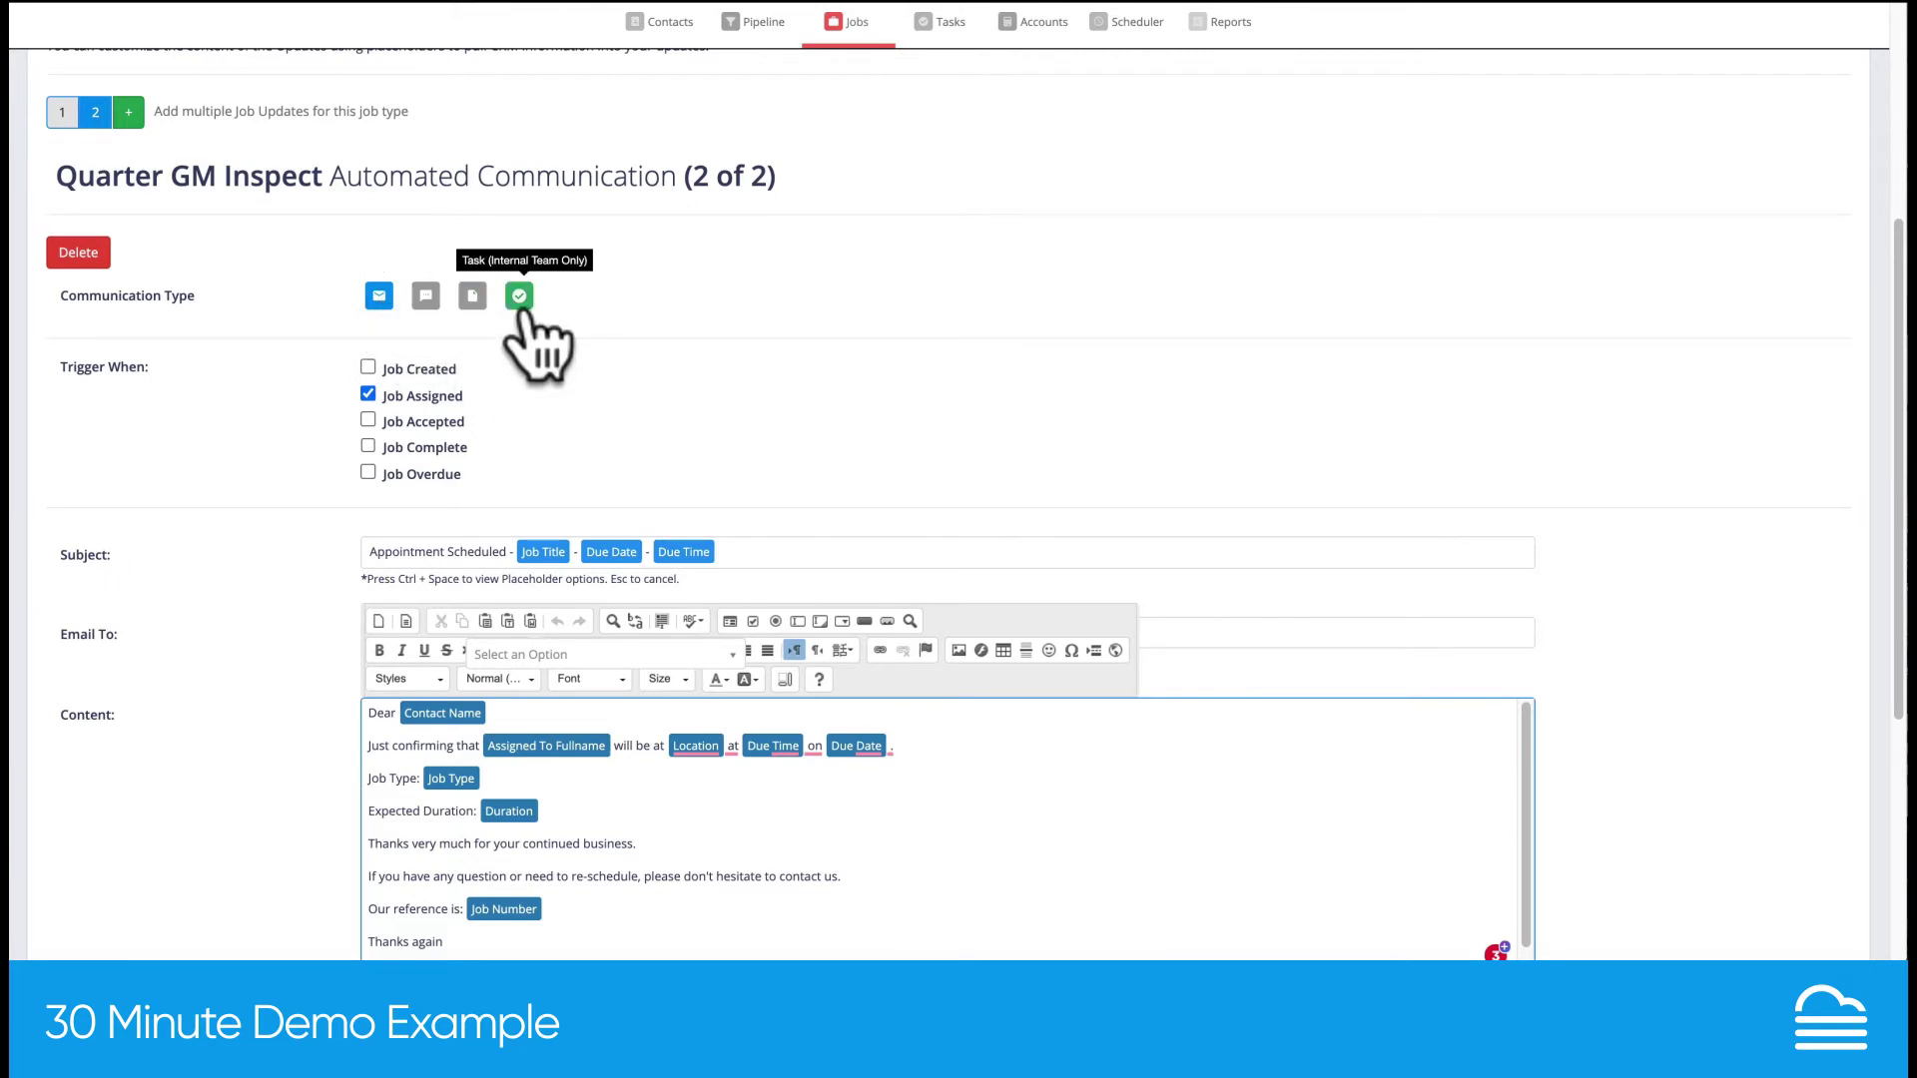
scroll(667, 340, up, 3)
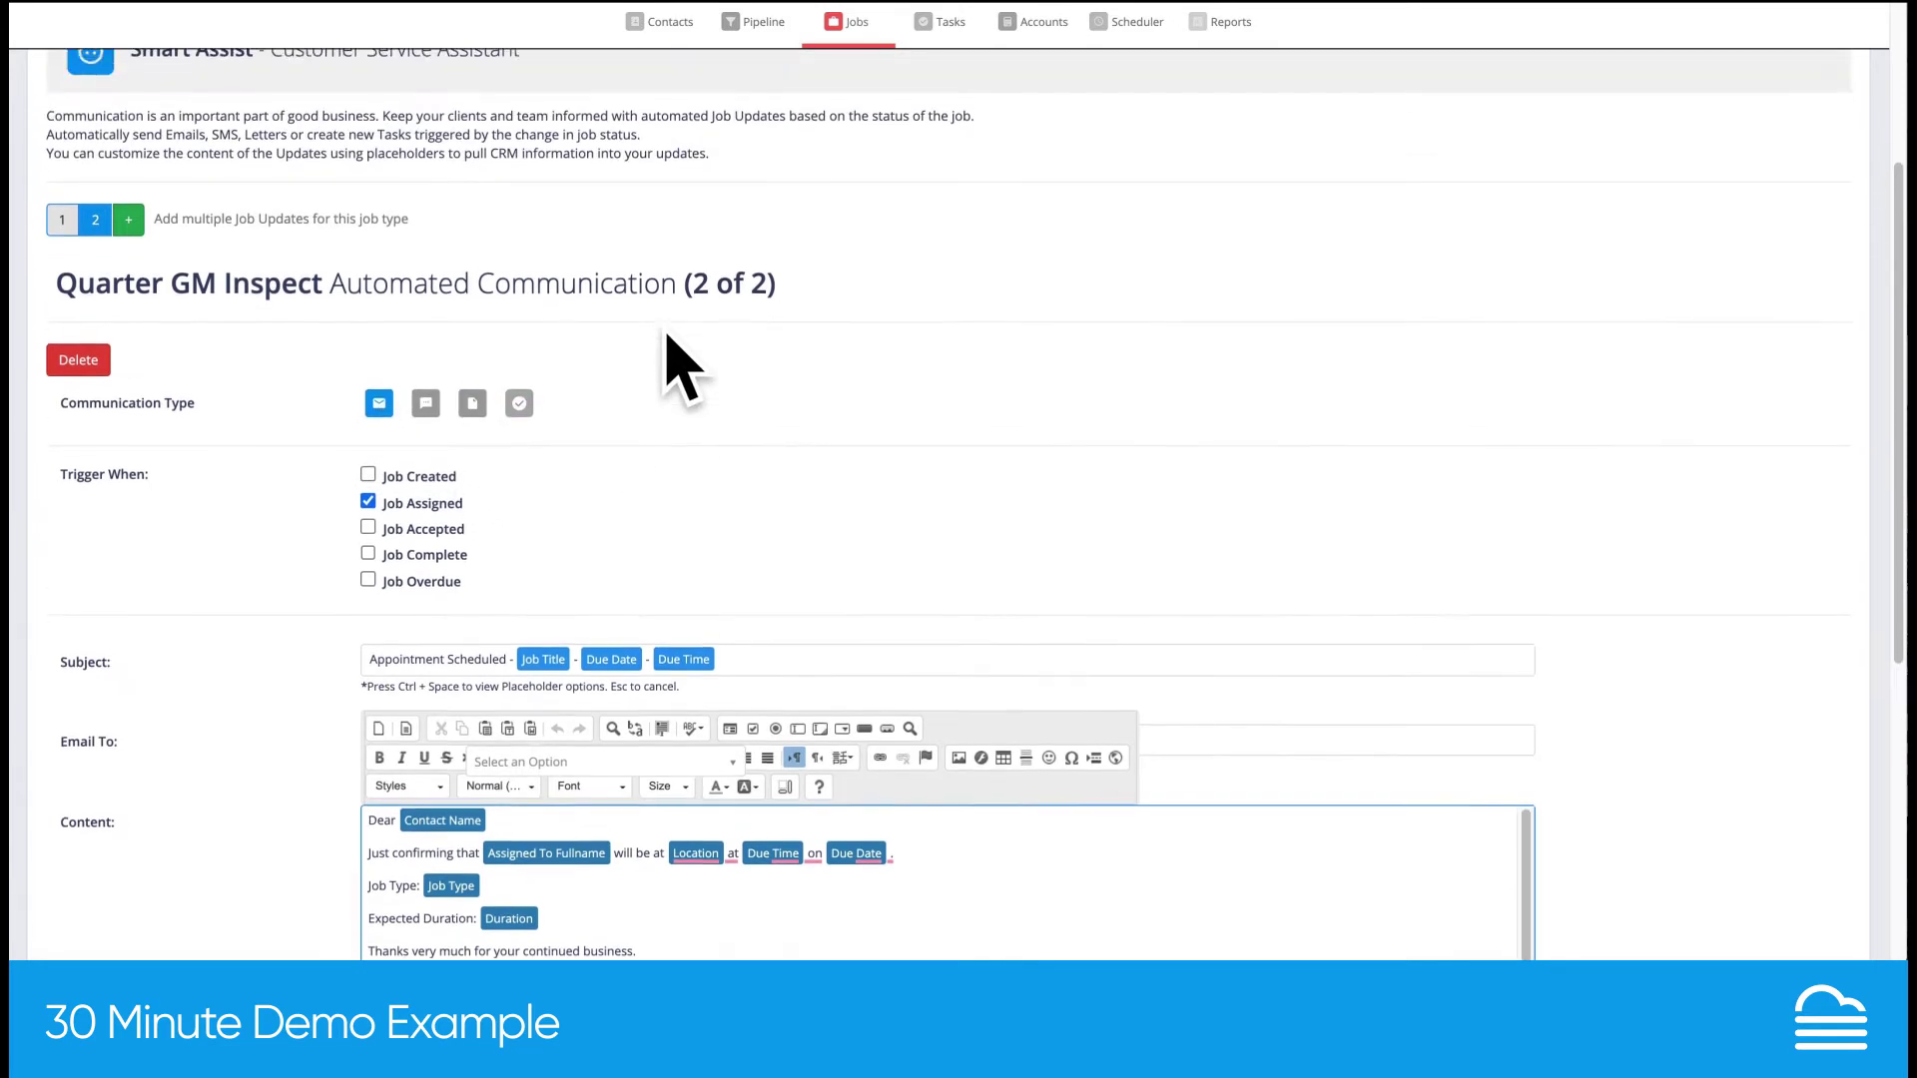
scroll(667, 339, up, 2)
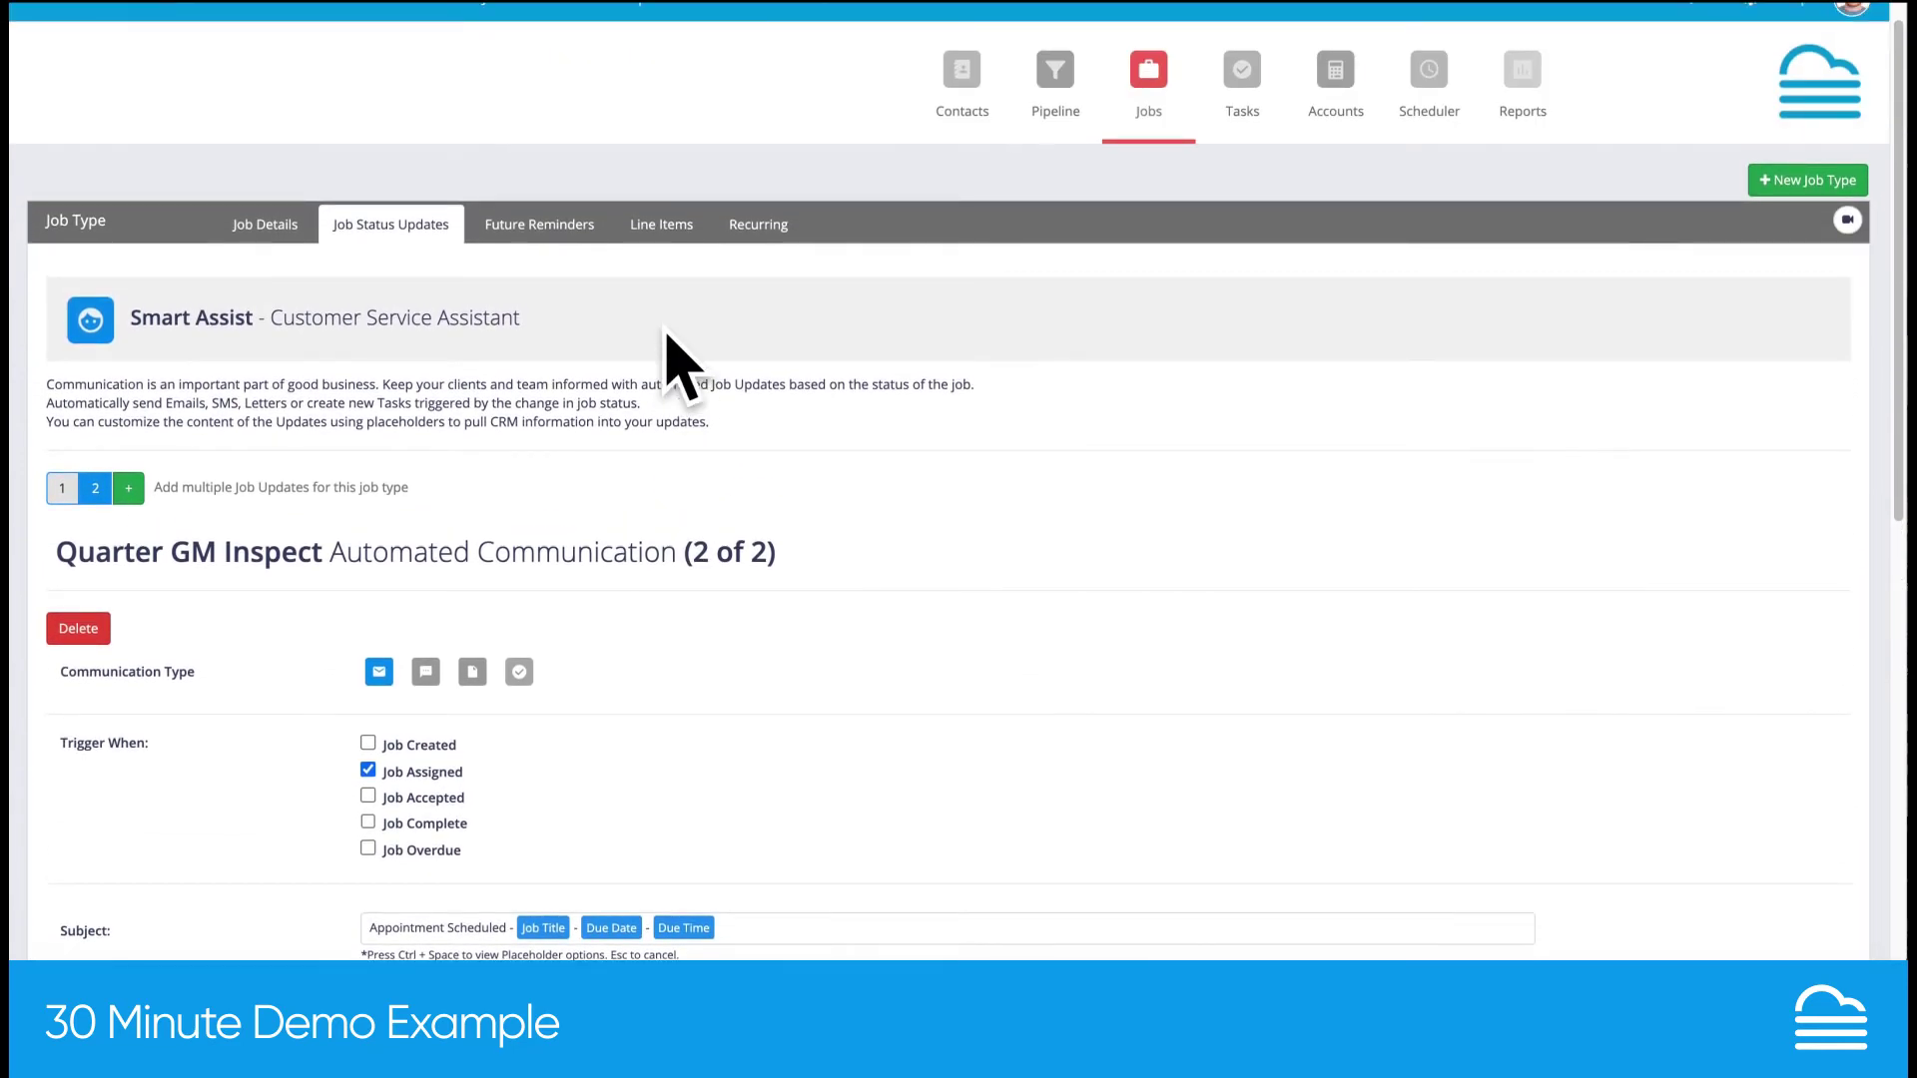
Examine the Quarter GM Inspect job type's future reminder, including its reminder types, recipient, subject and email content
click(537, 234)
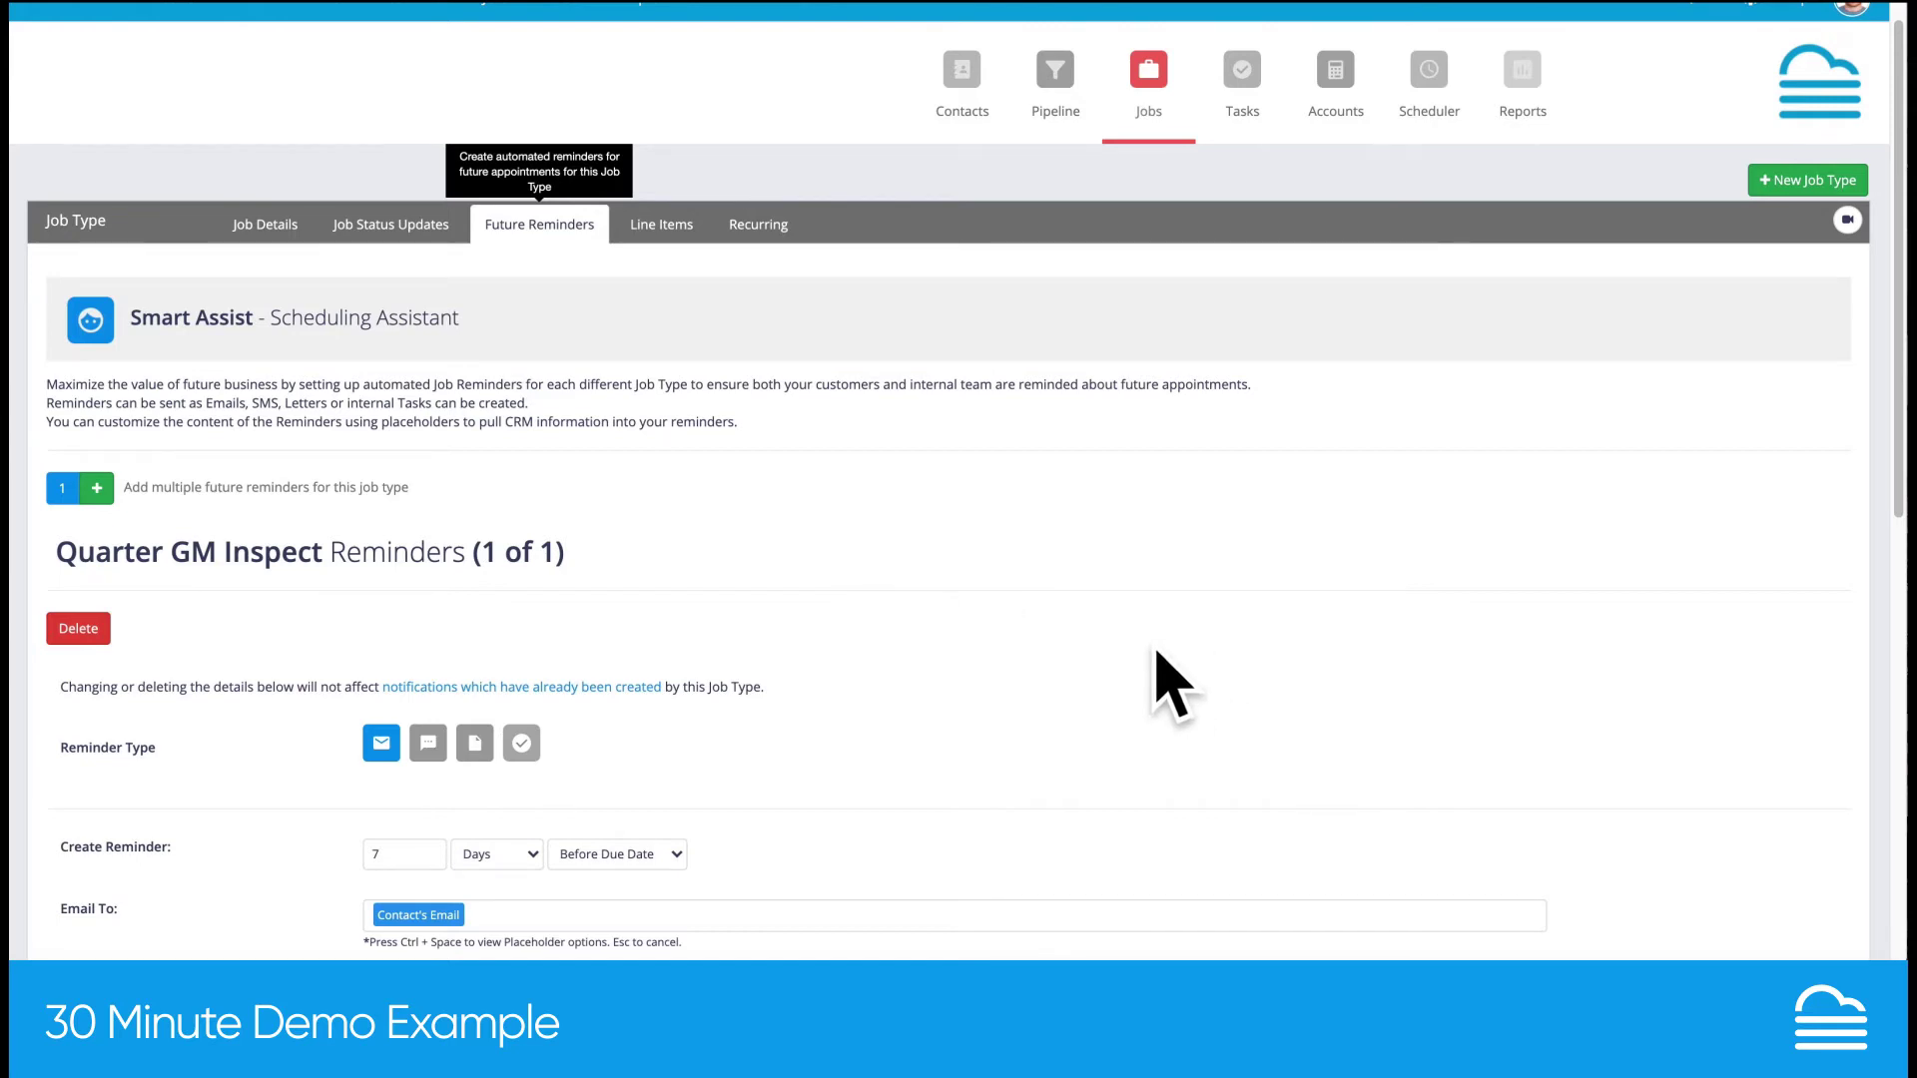
scroll(1173, 689, down, 2)
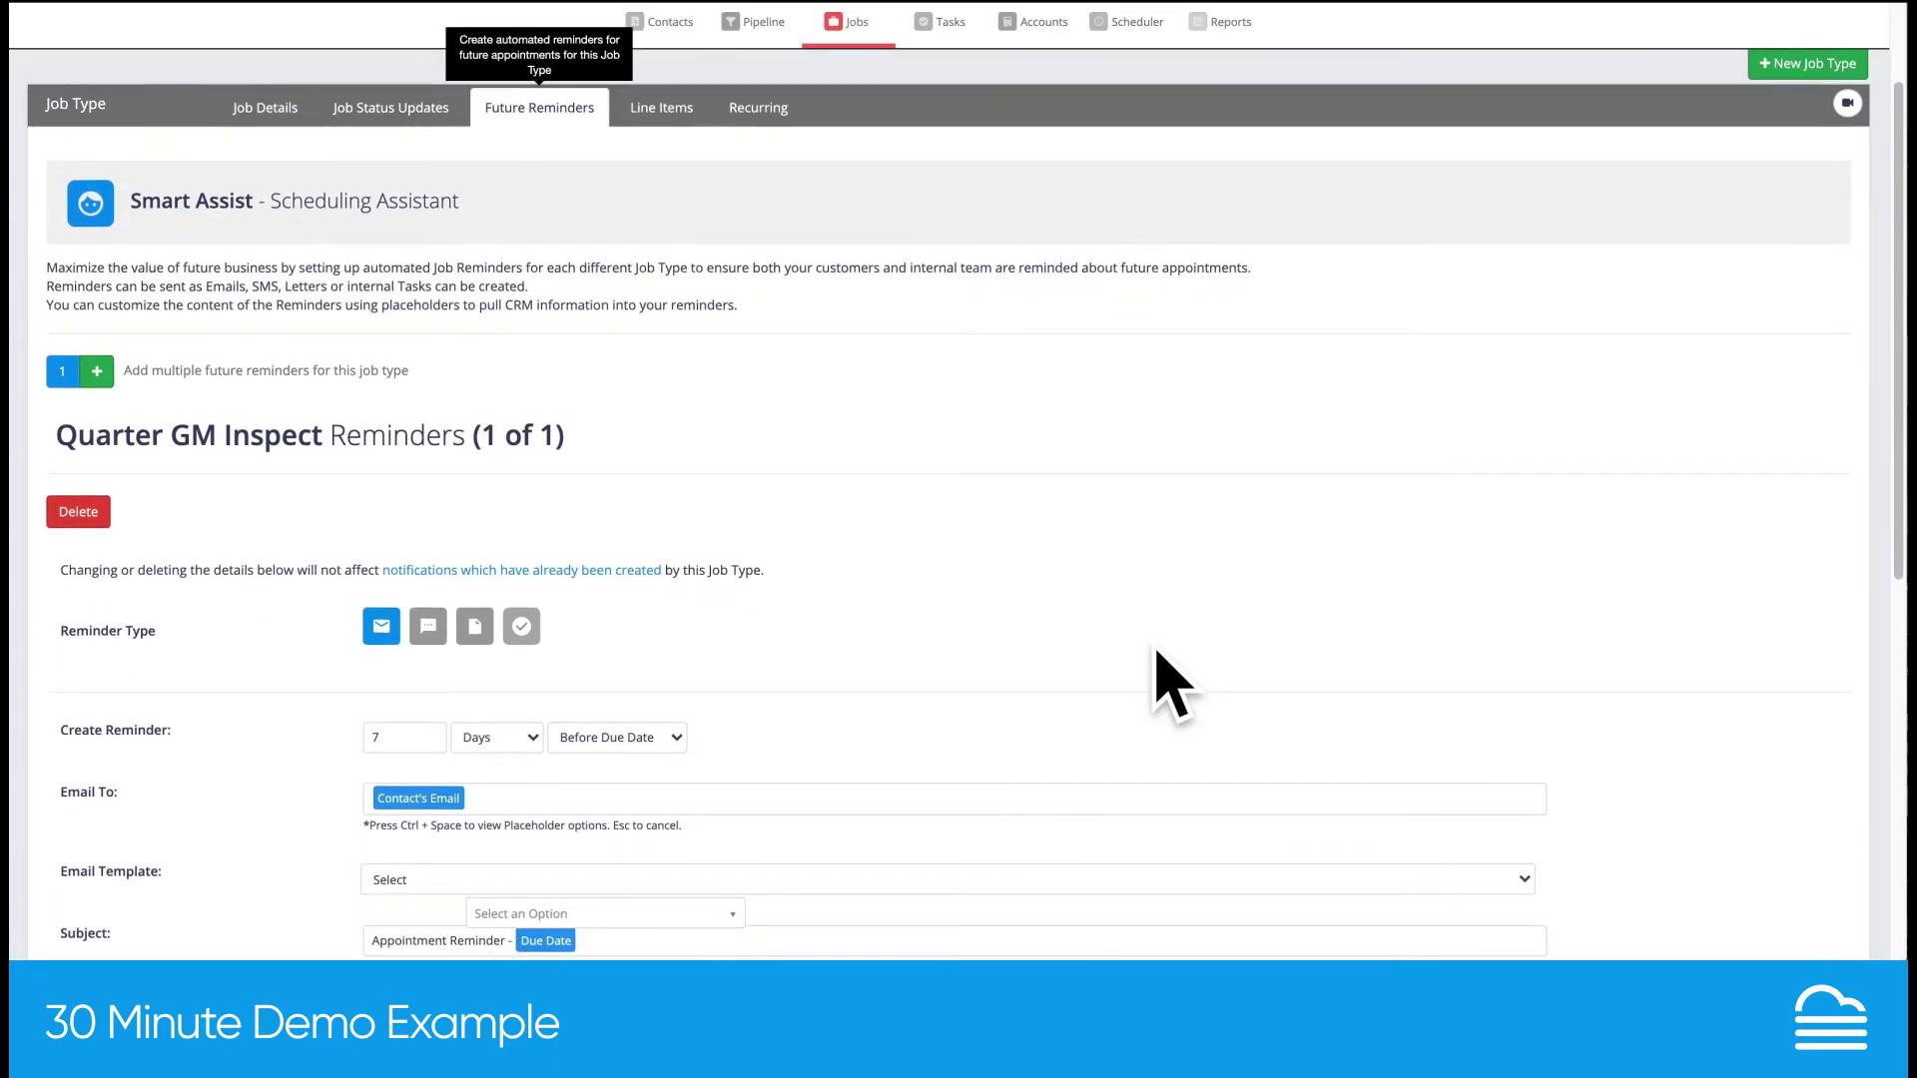
scroll(1173, 689, down, 6)
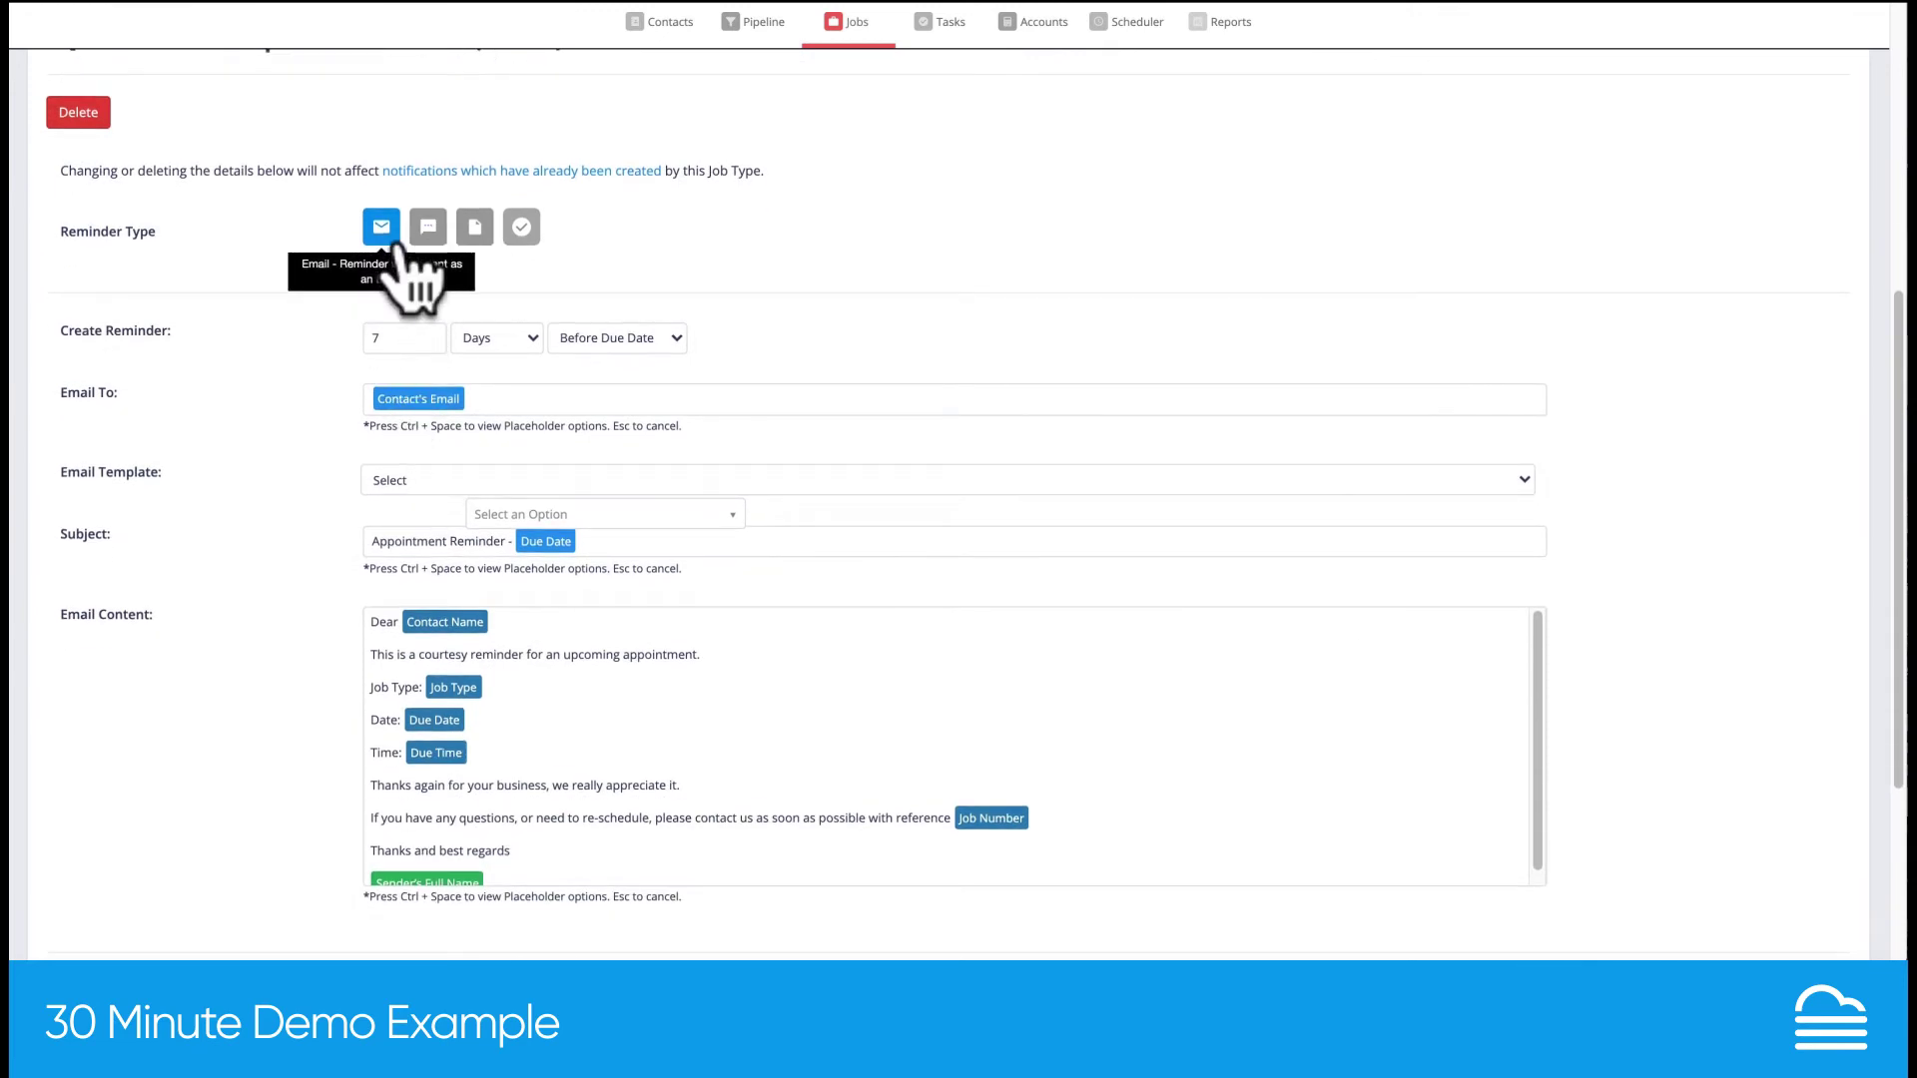
click(430, 238)
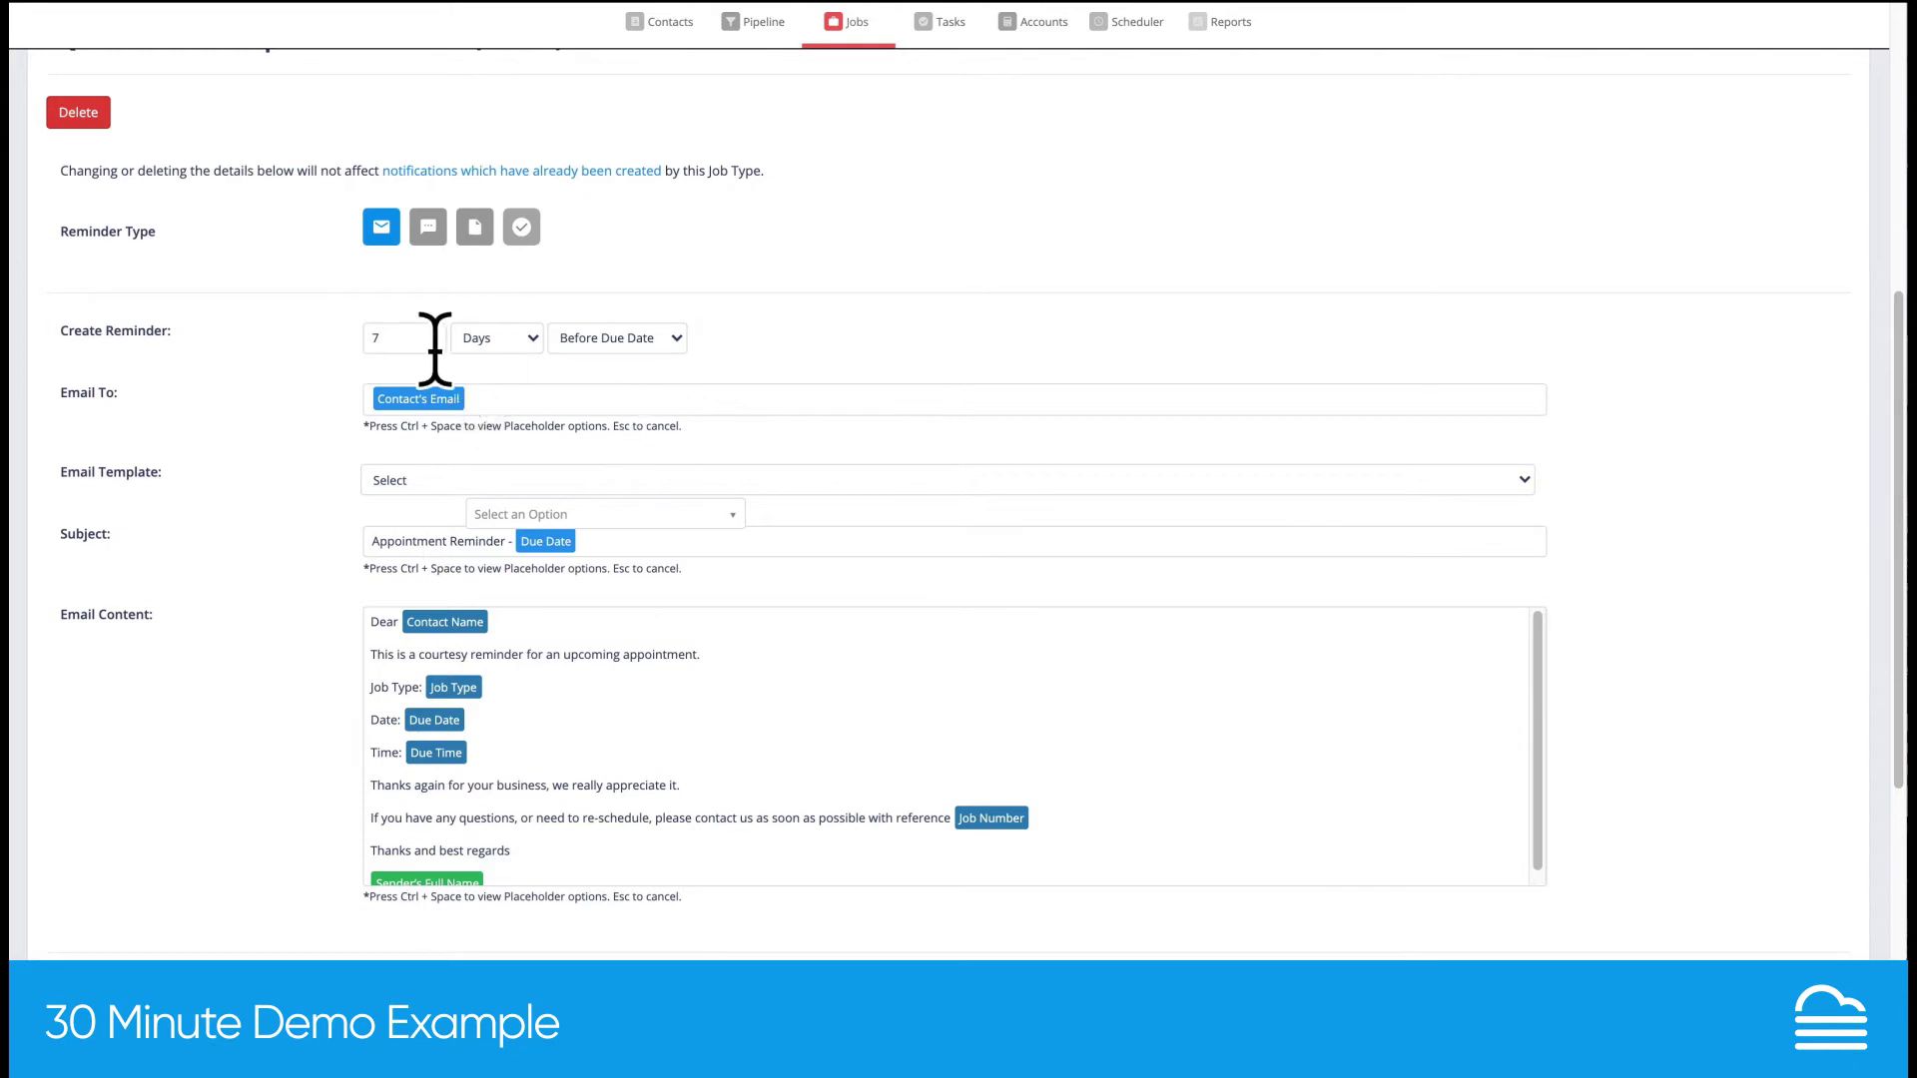
Check the reminder's timing options for the interval unit and for sending before the due date or after job completion
click(488, 341)
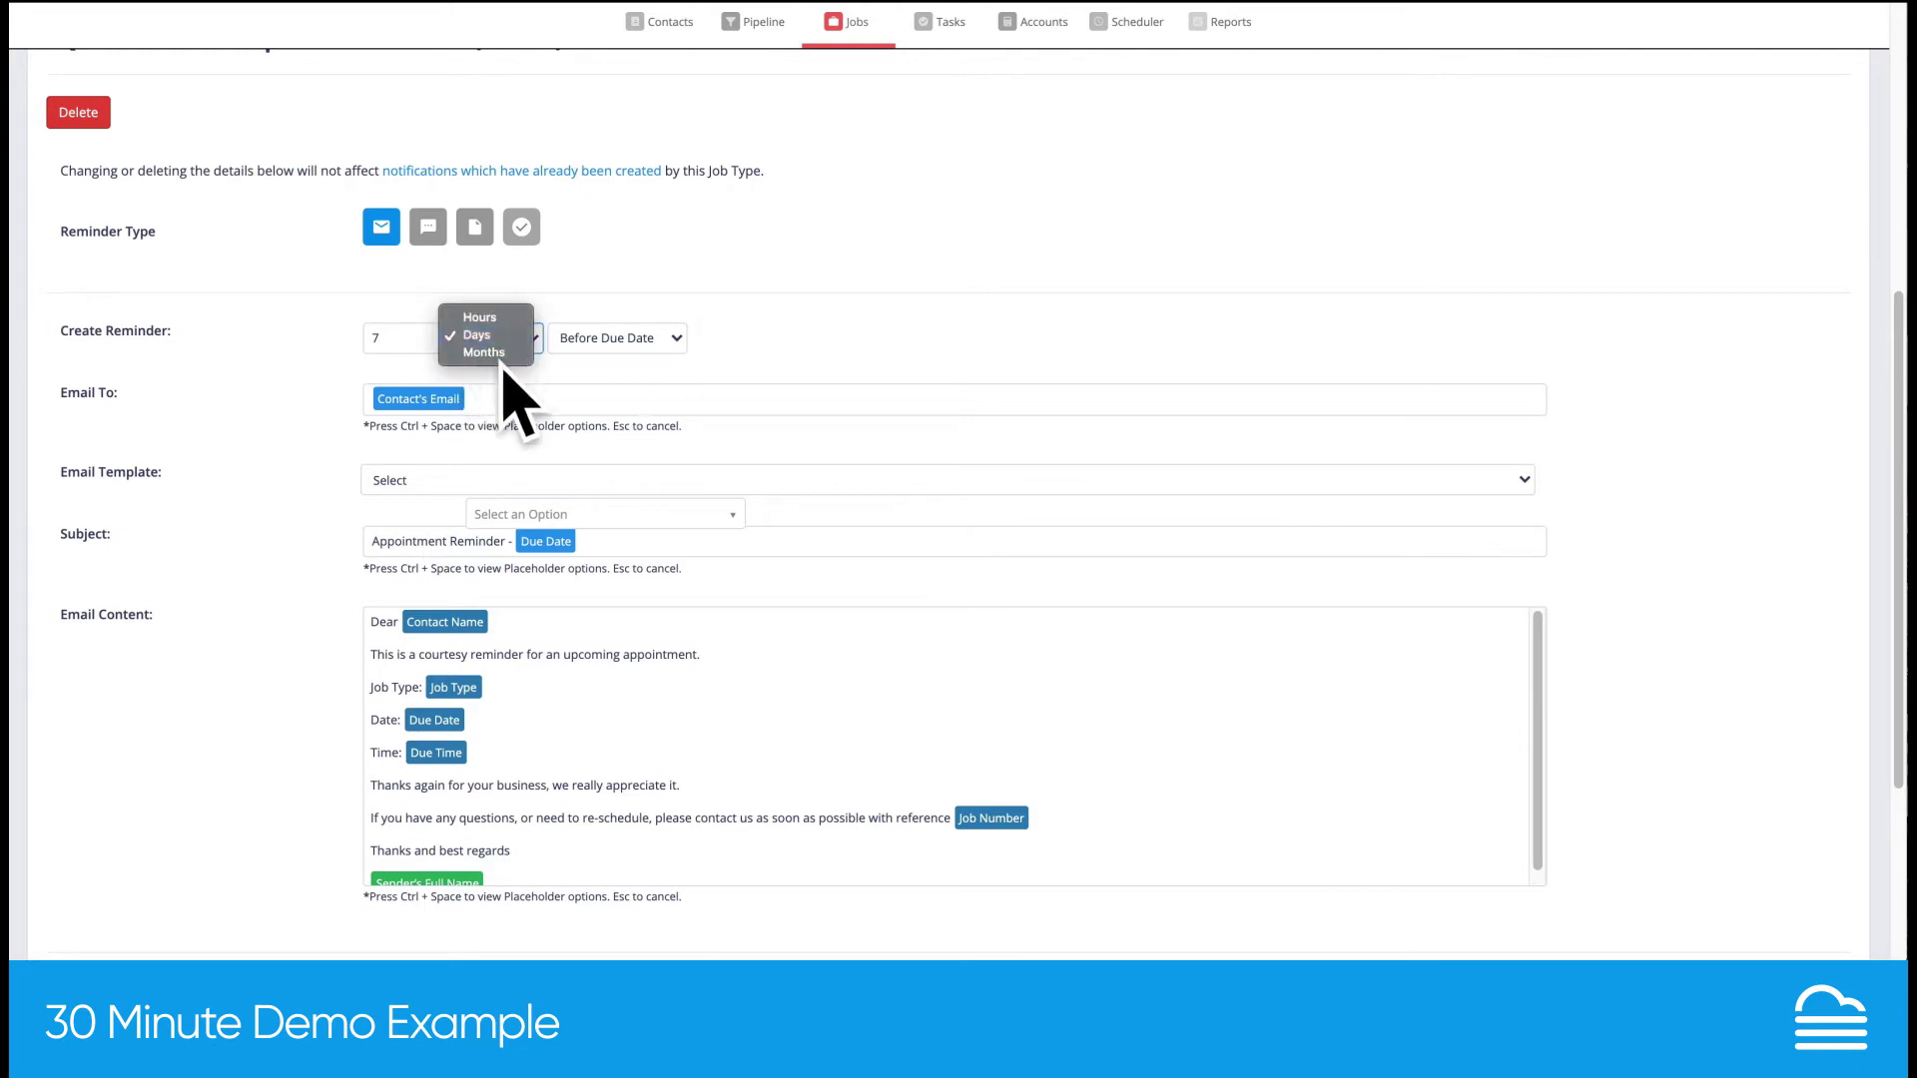
click(621, 346)
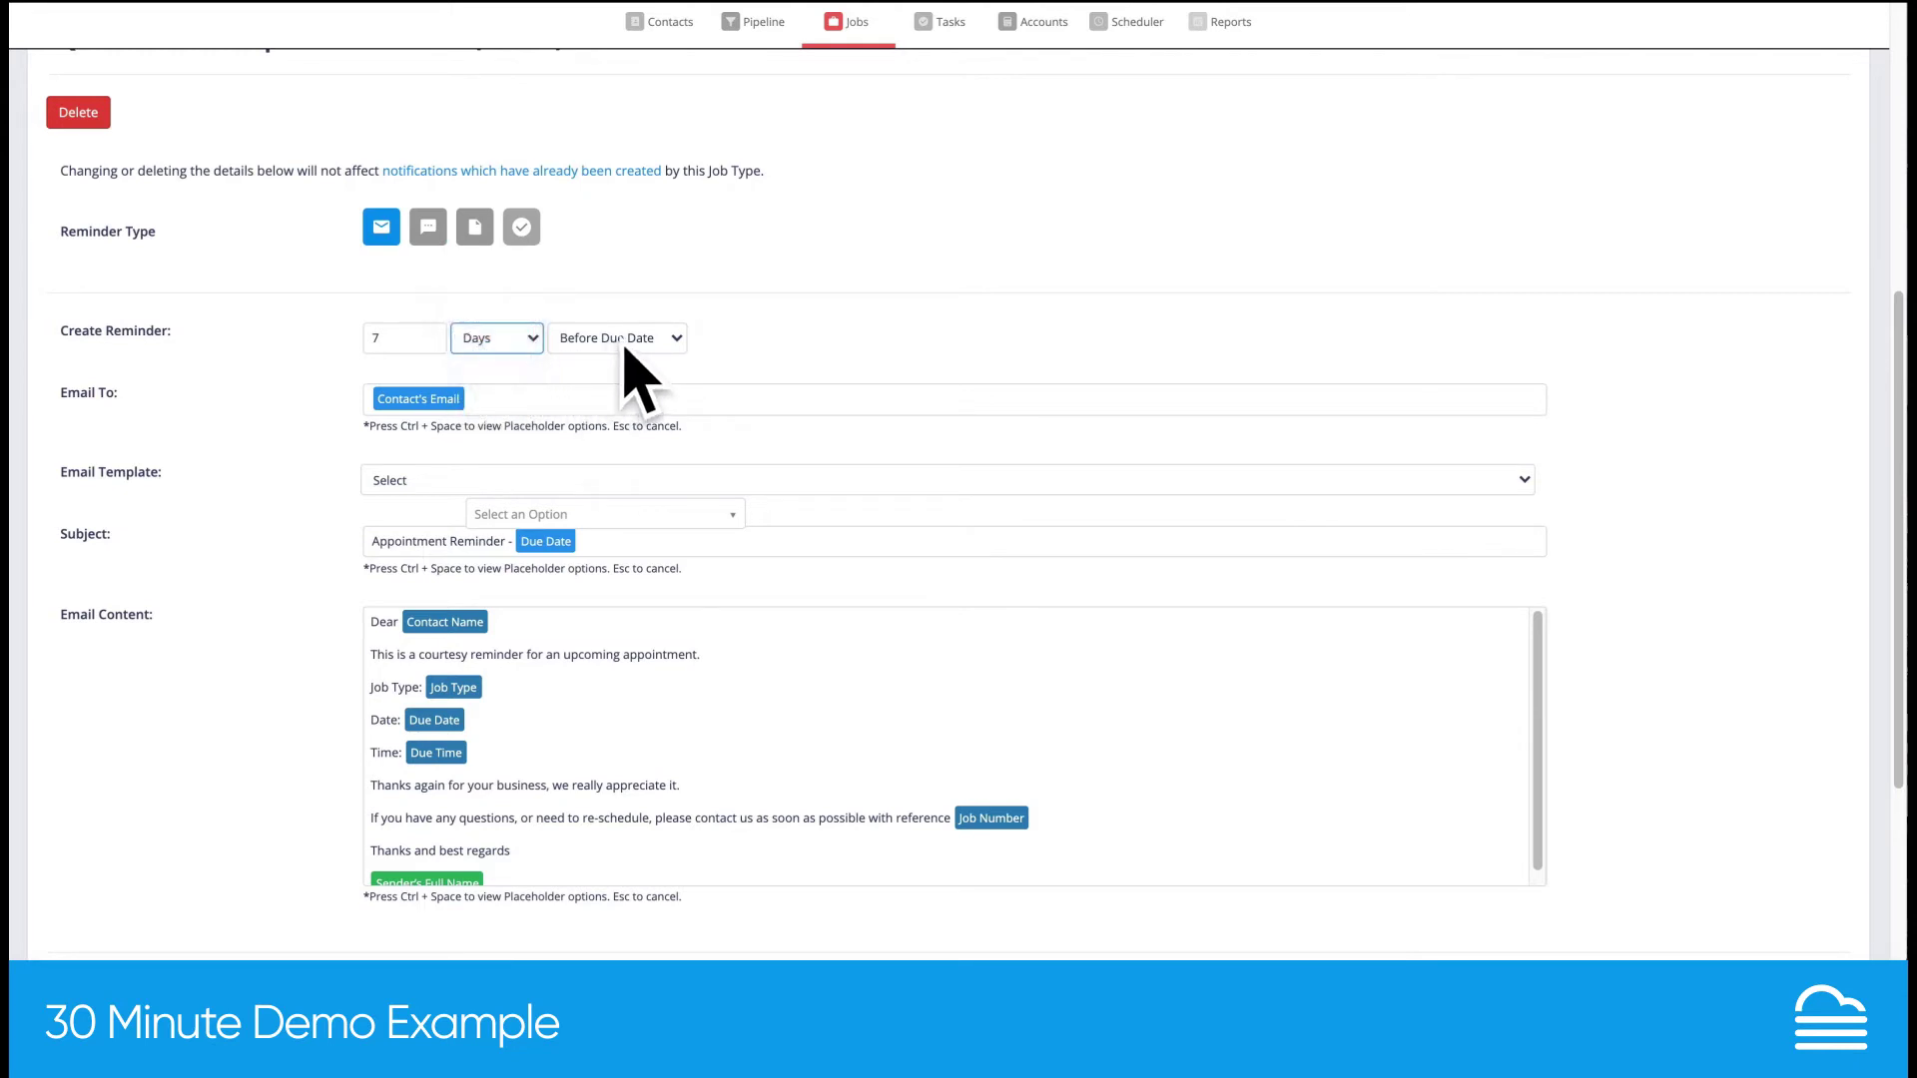
click(624, 344)
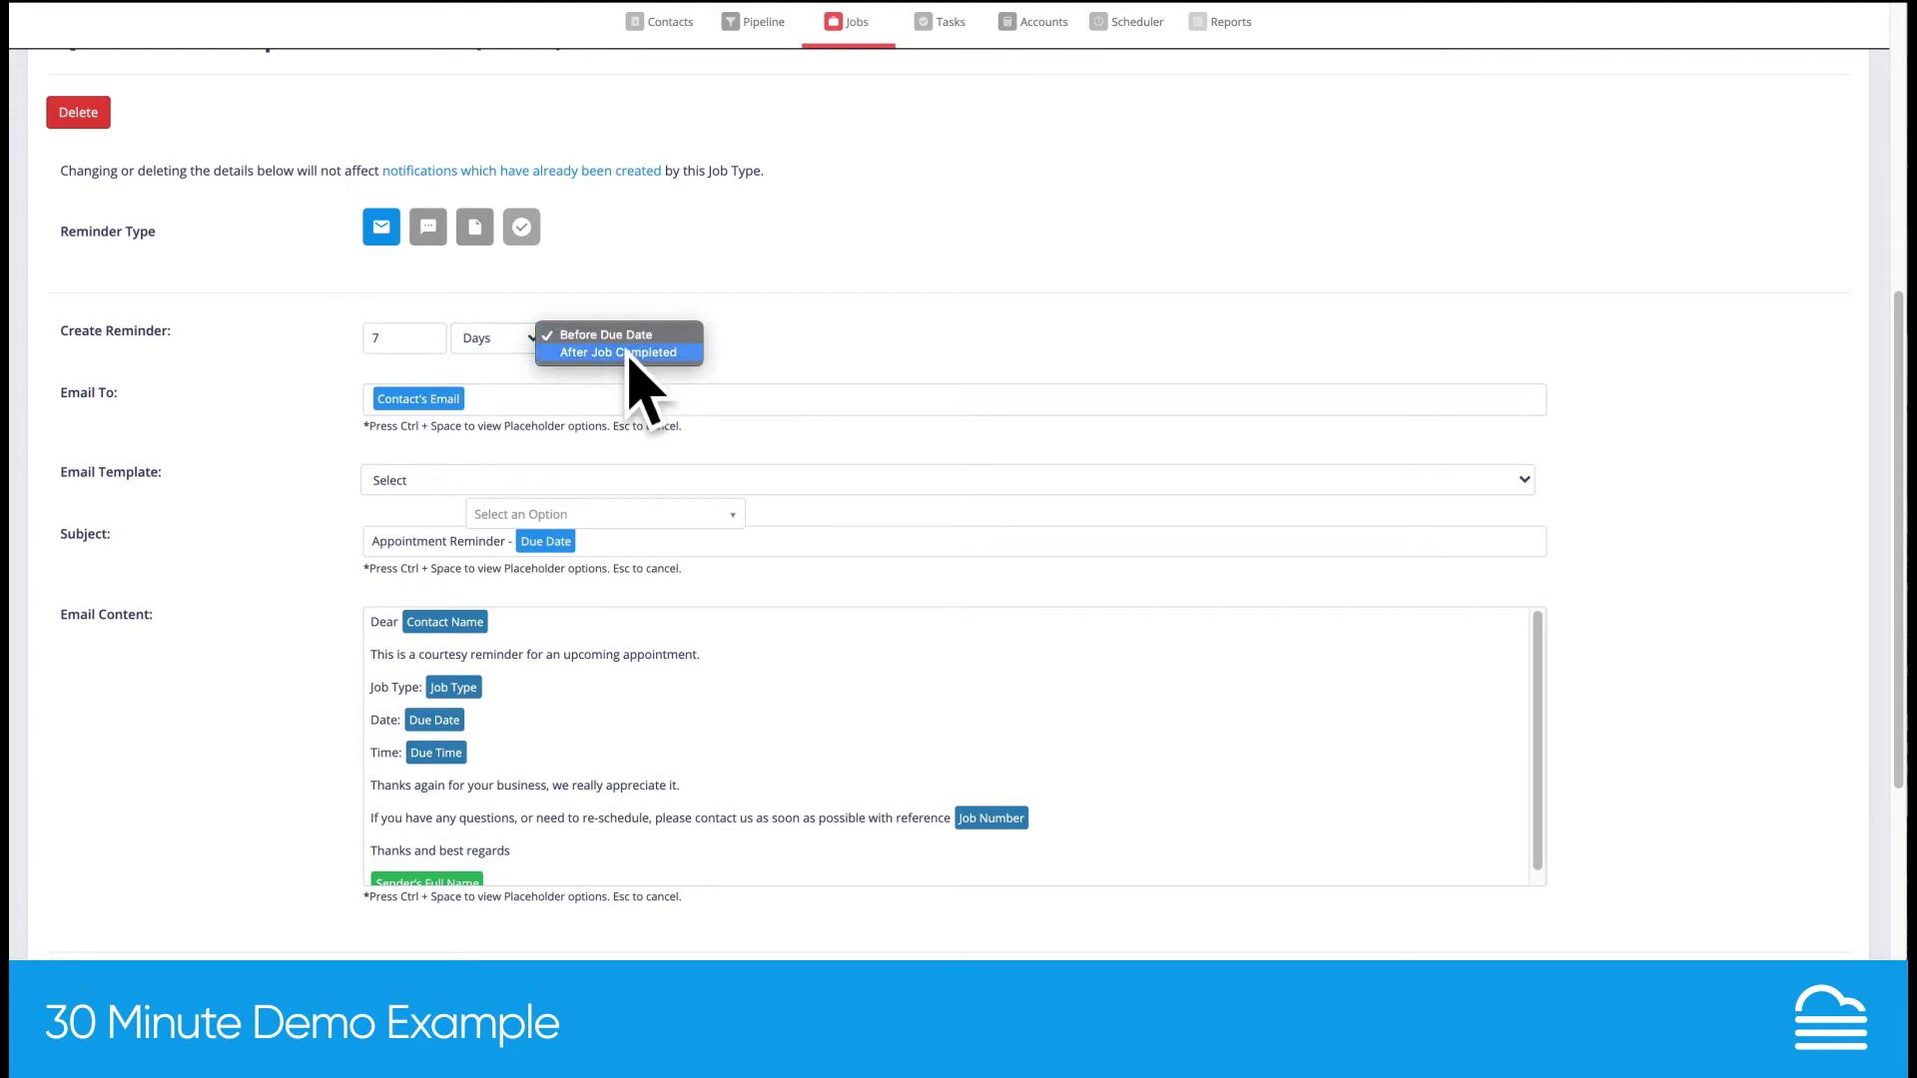
click(848, 384)
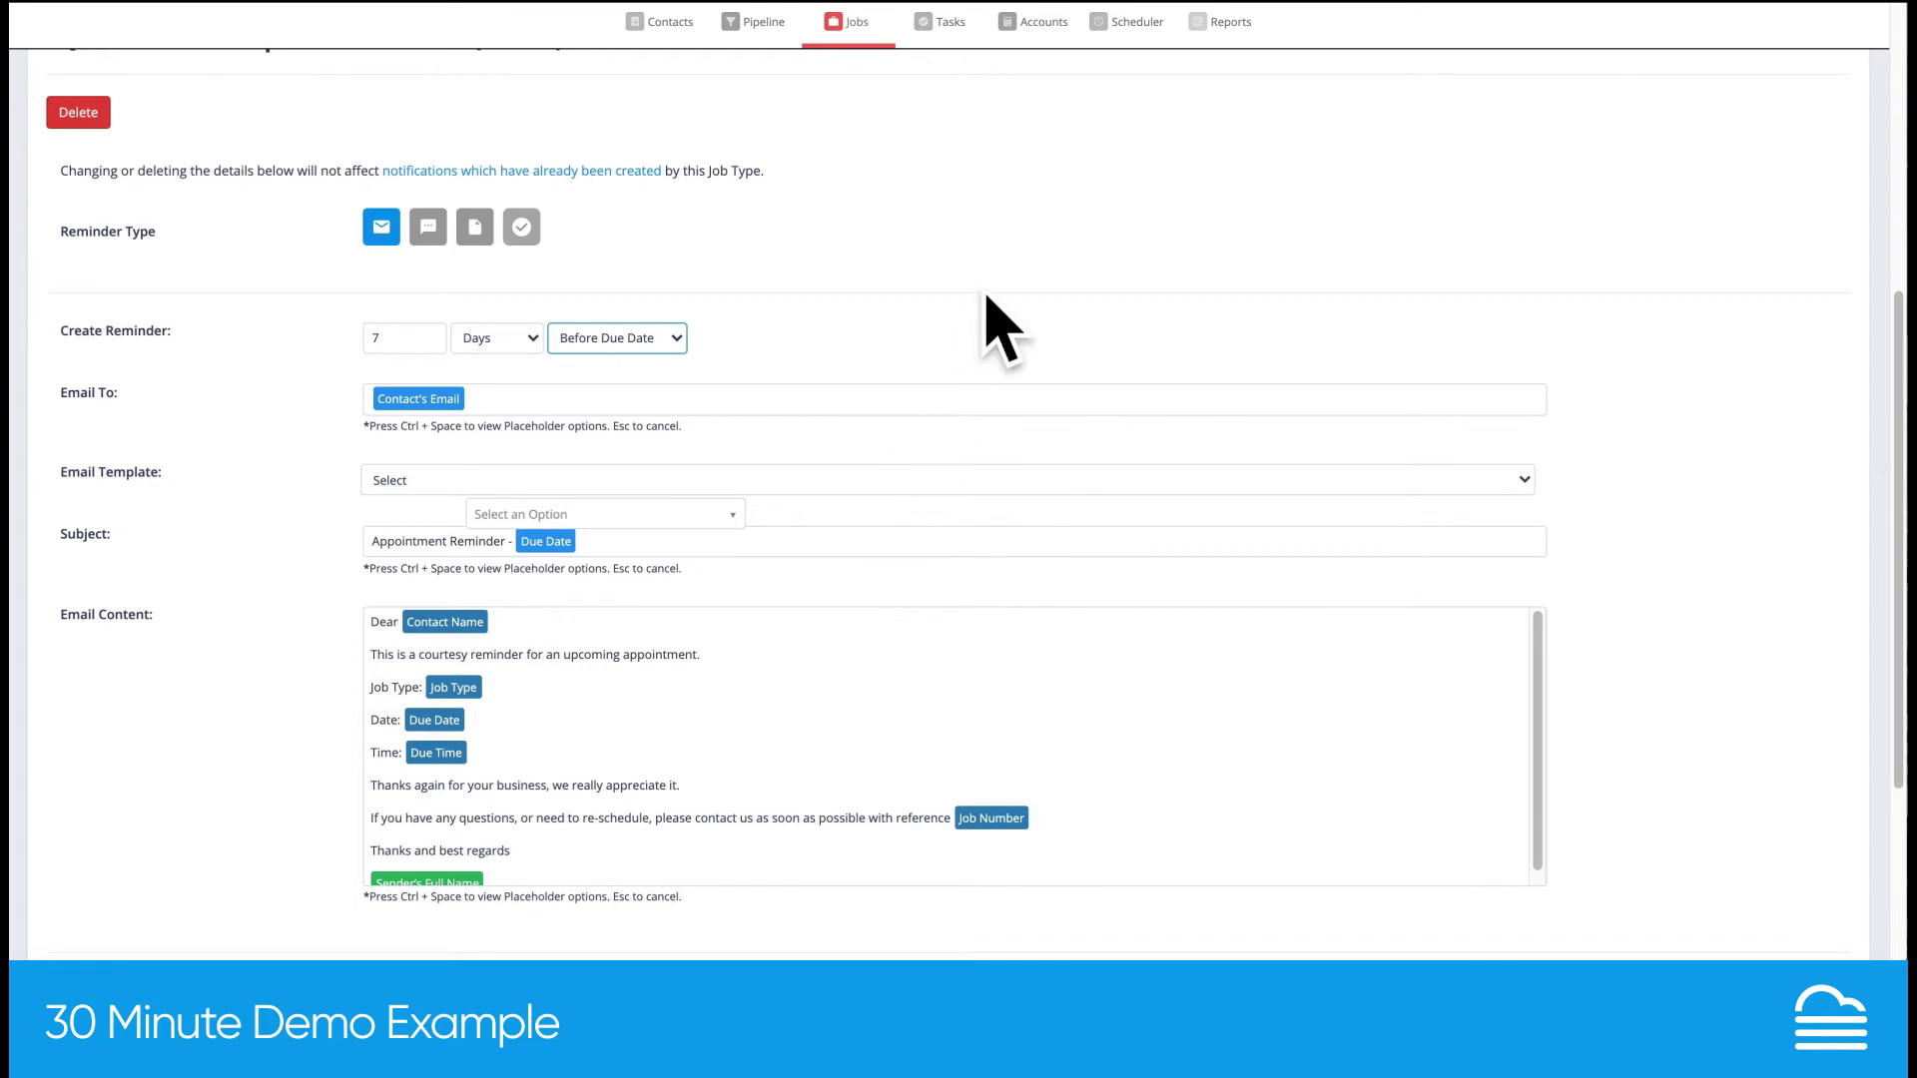
scroll(988, 309, up, 1)
scroll(988, 299, up, 3)
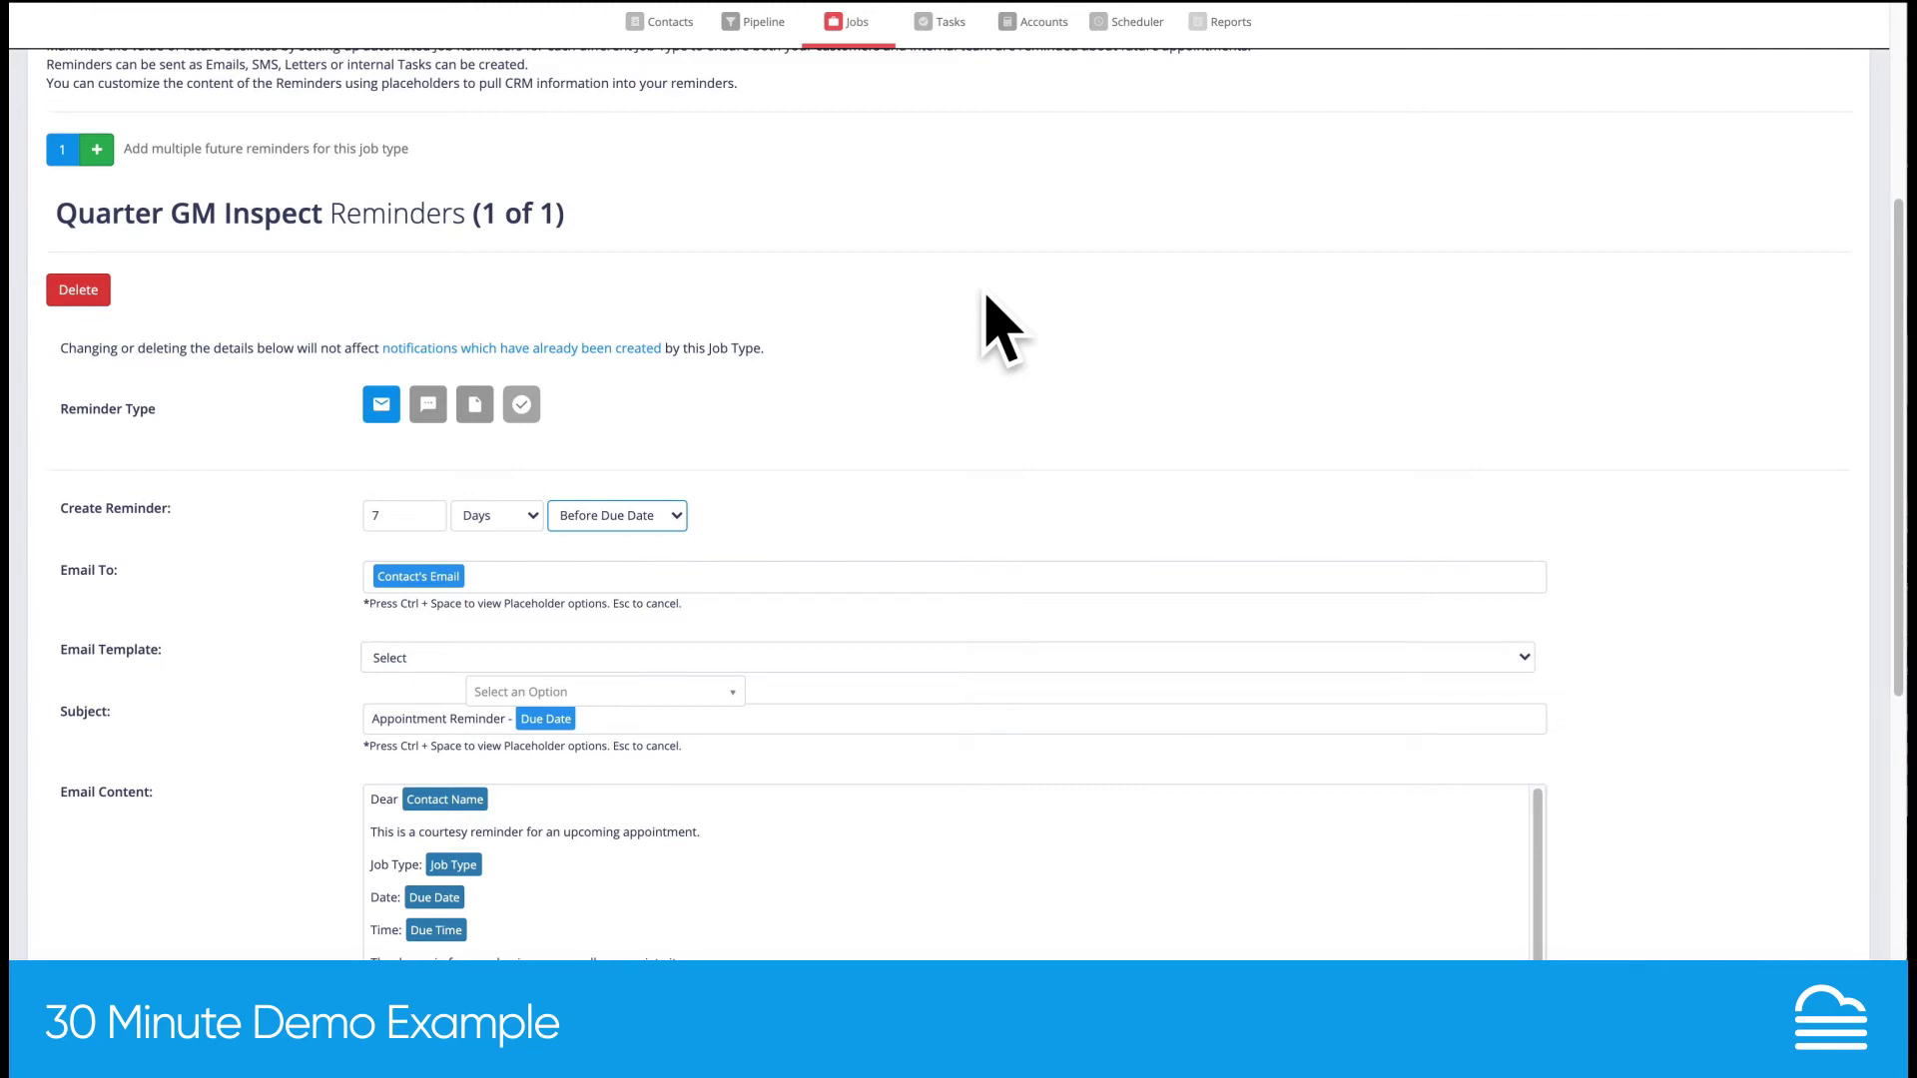
scroll(998, 329, up, 4)
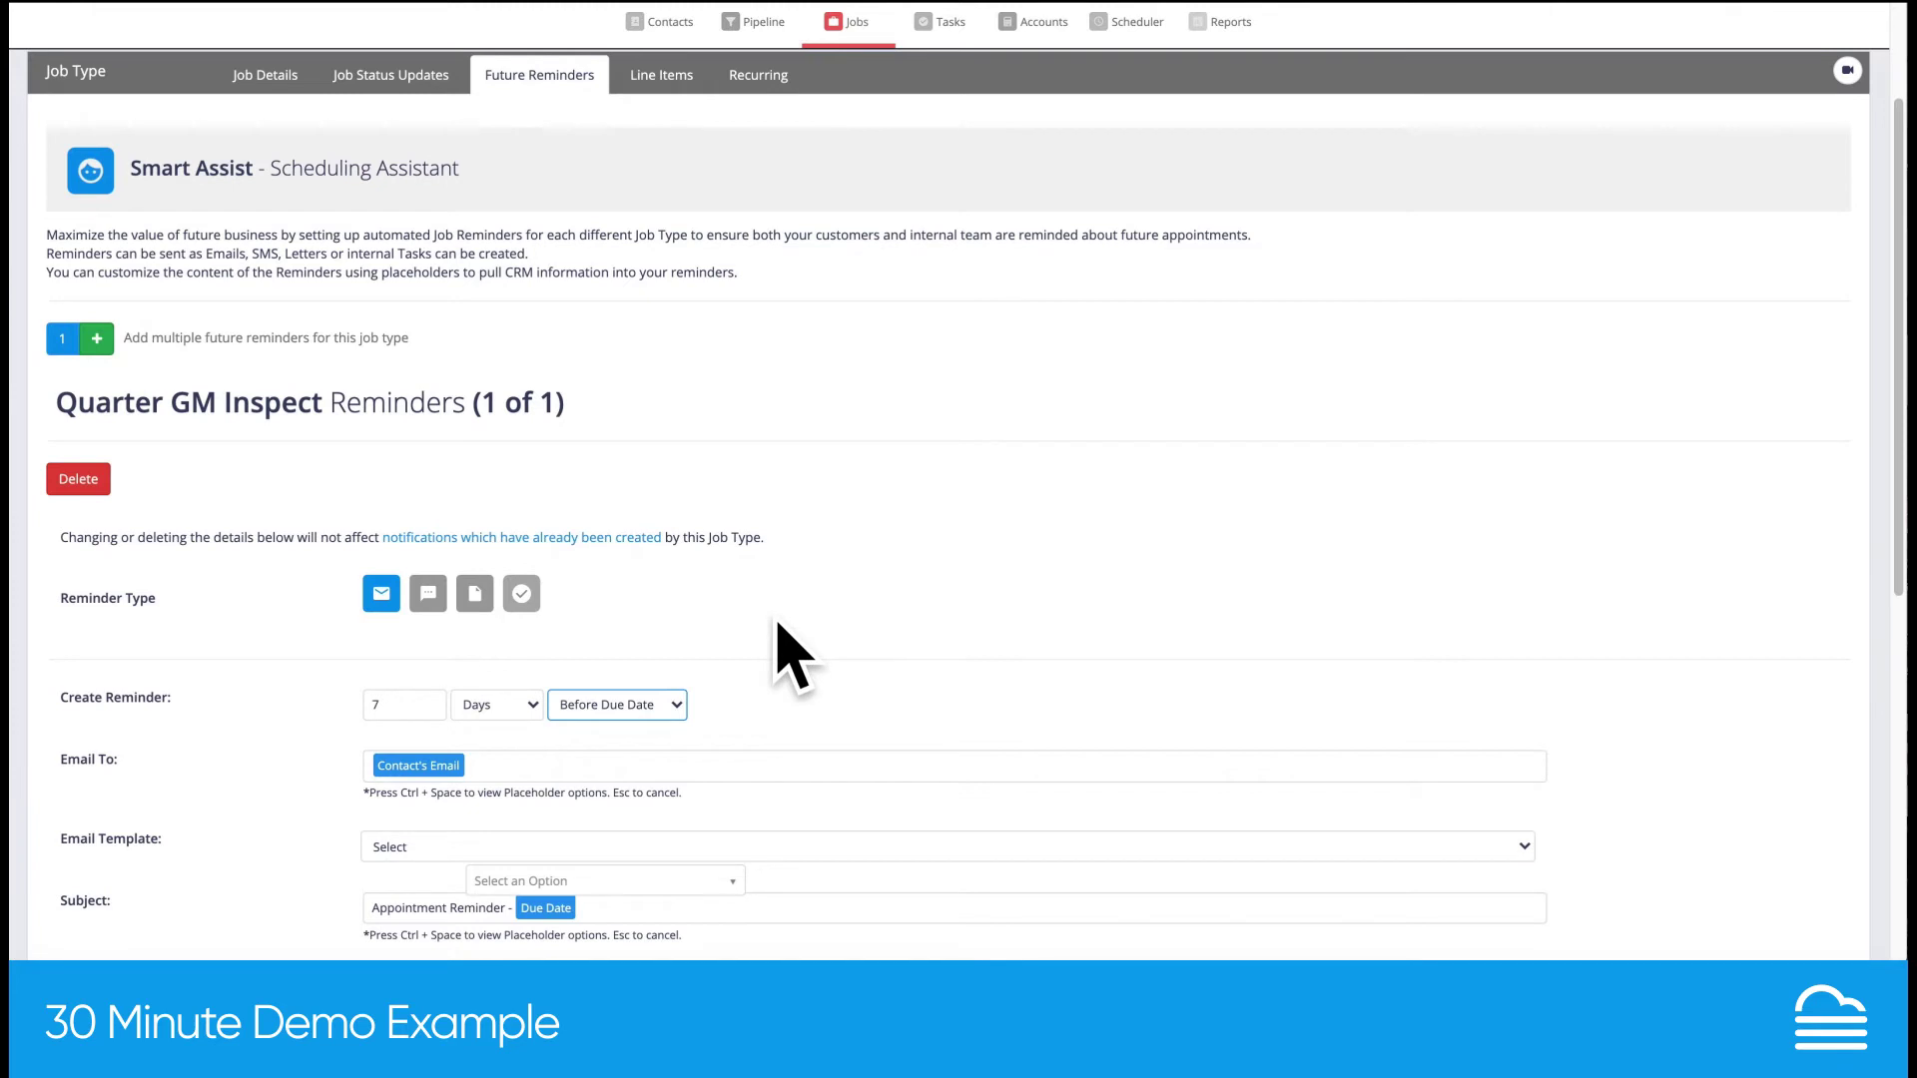
scroll(789, 654, up, 1)
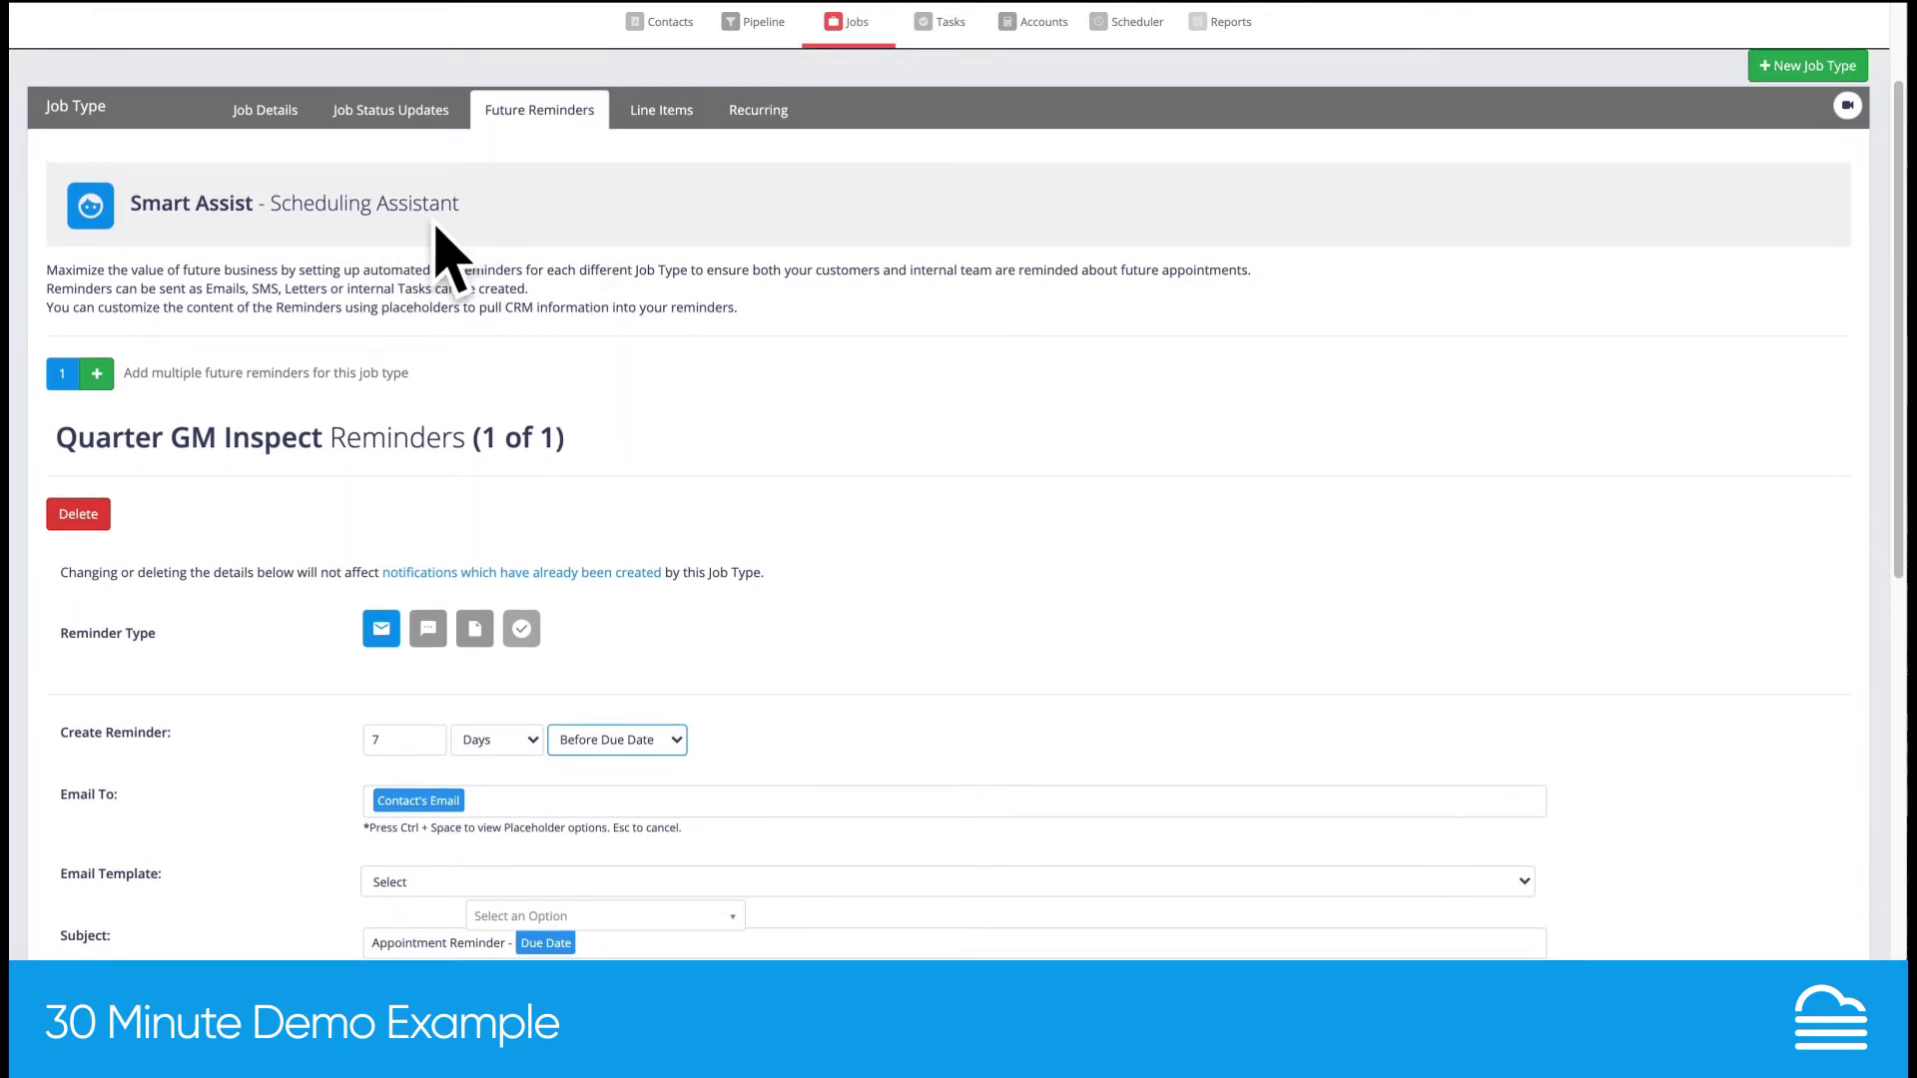
scroll(435, 226, up, 1)
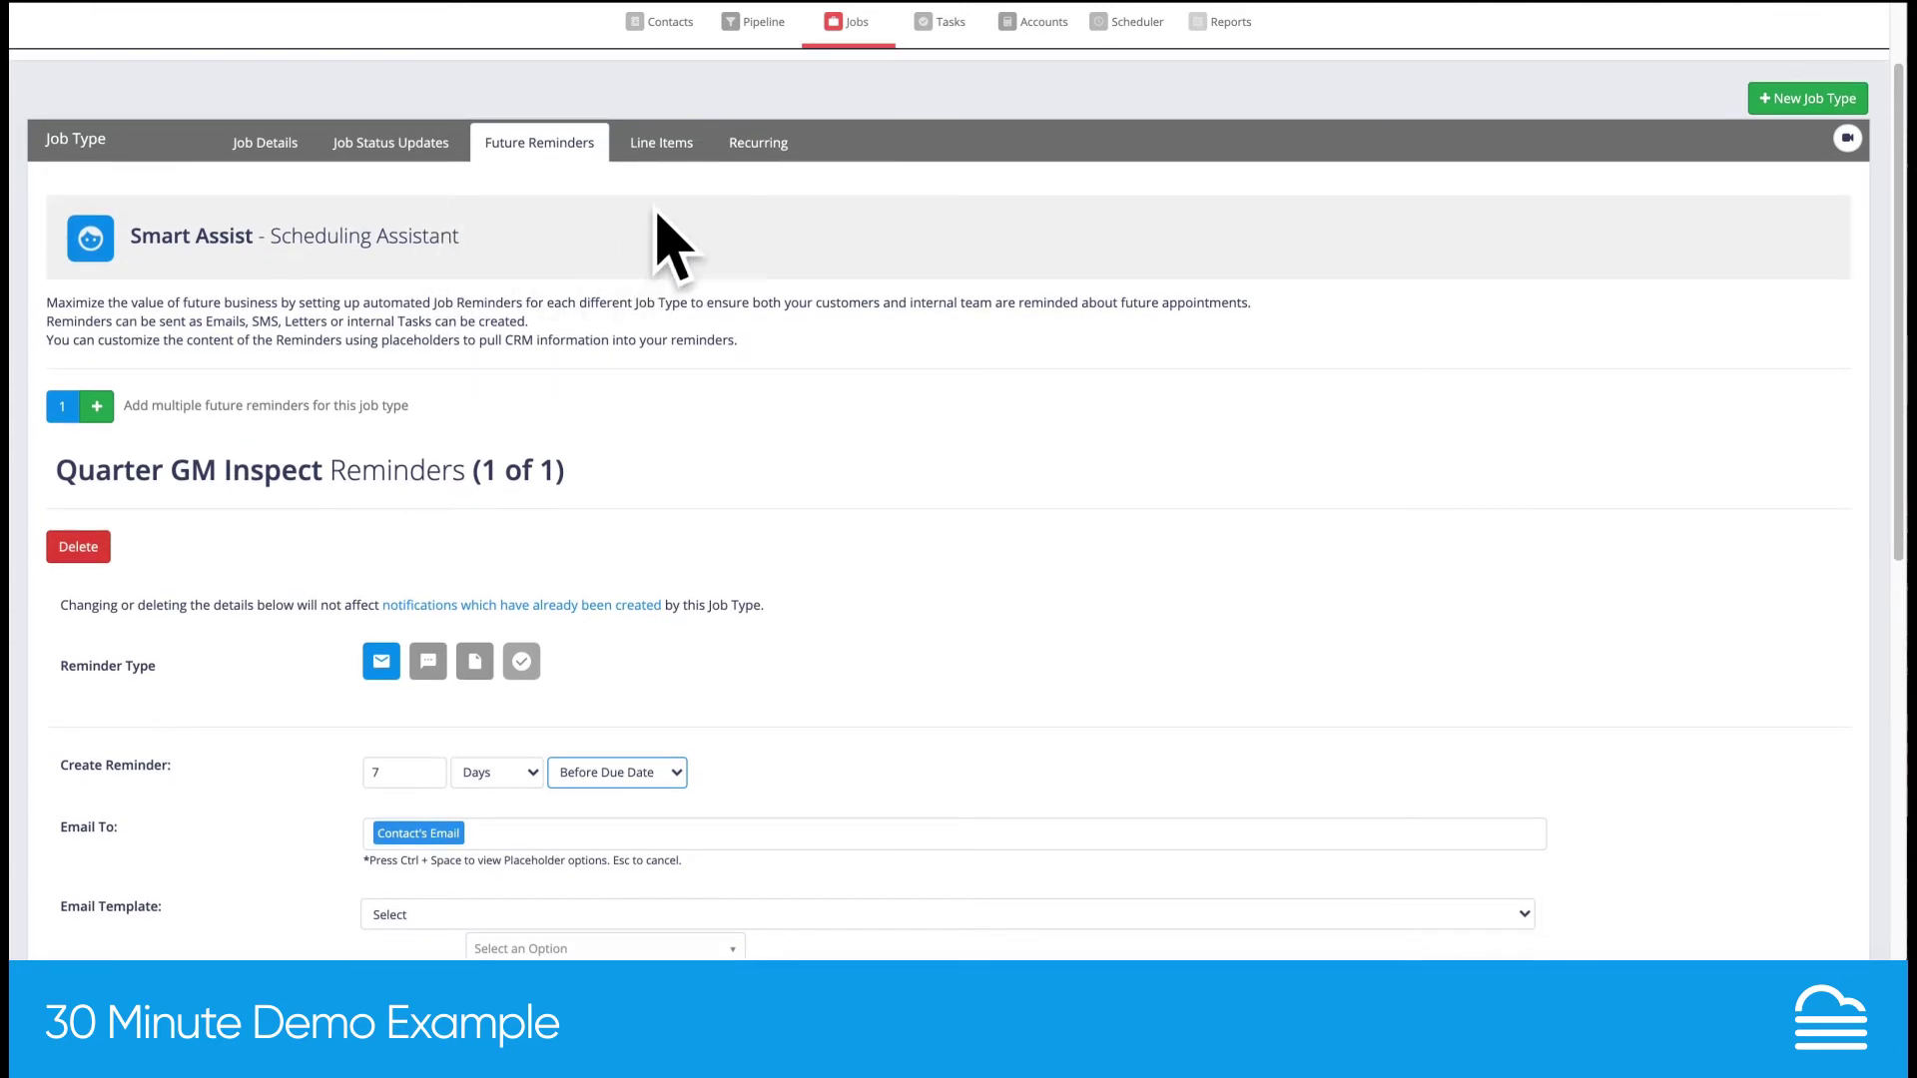
Review the job type's preset invoice line items and its recurring job settings
click(667, 150)
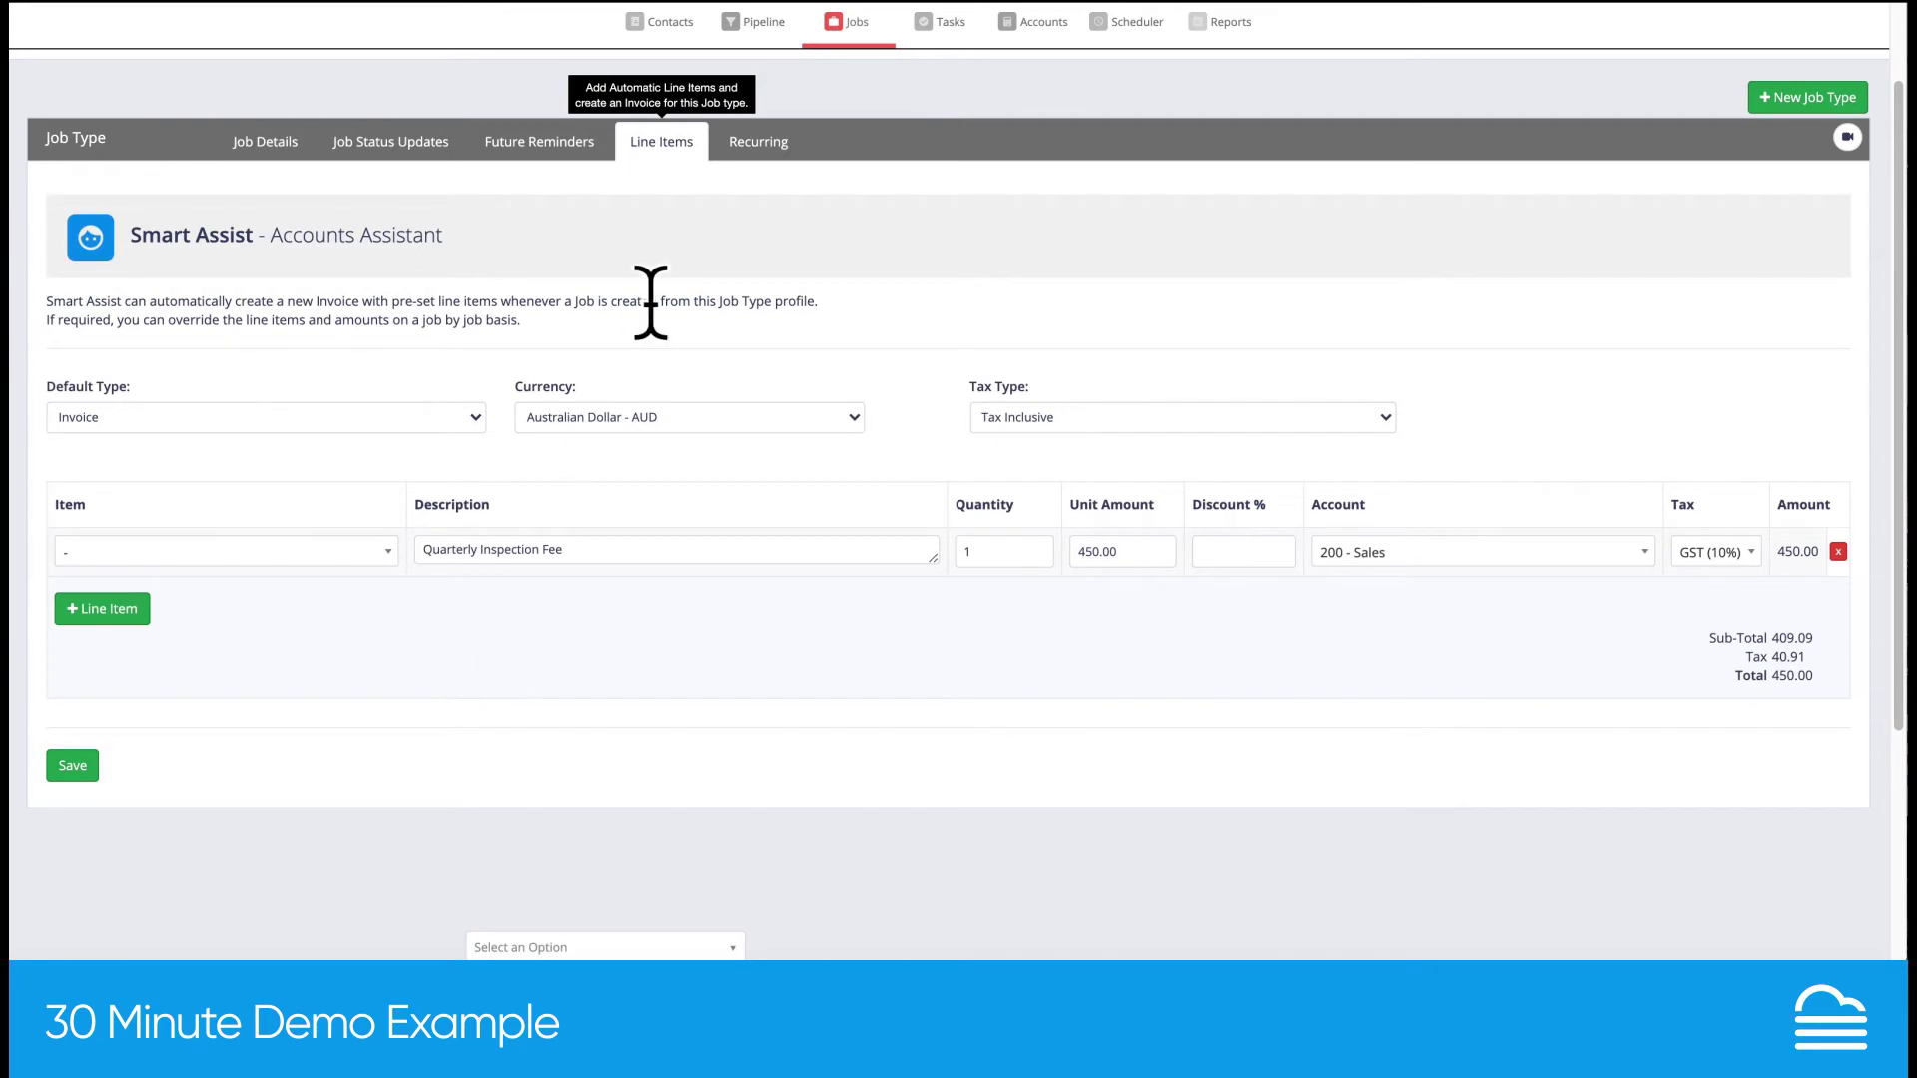
click(764, 150)
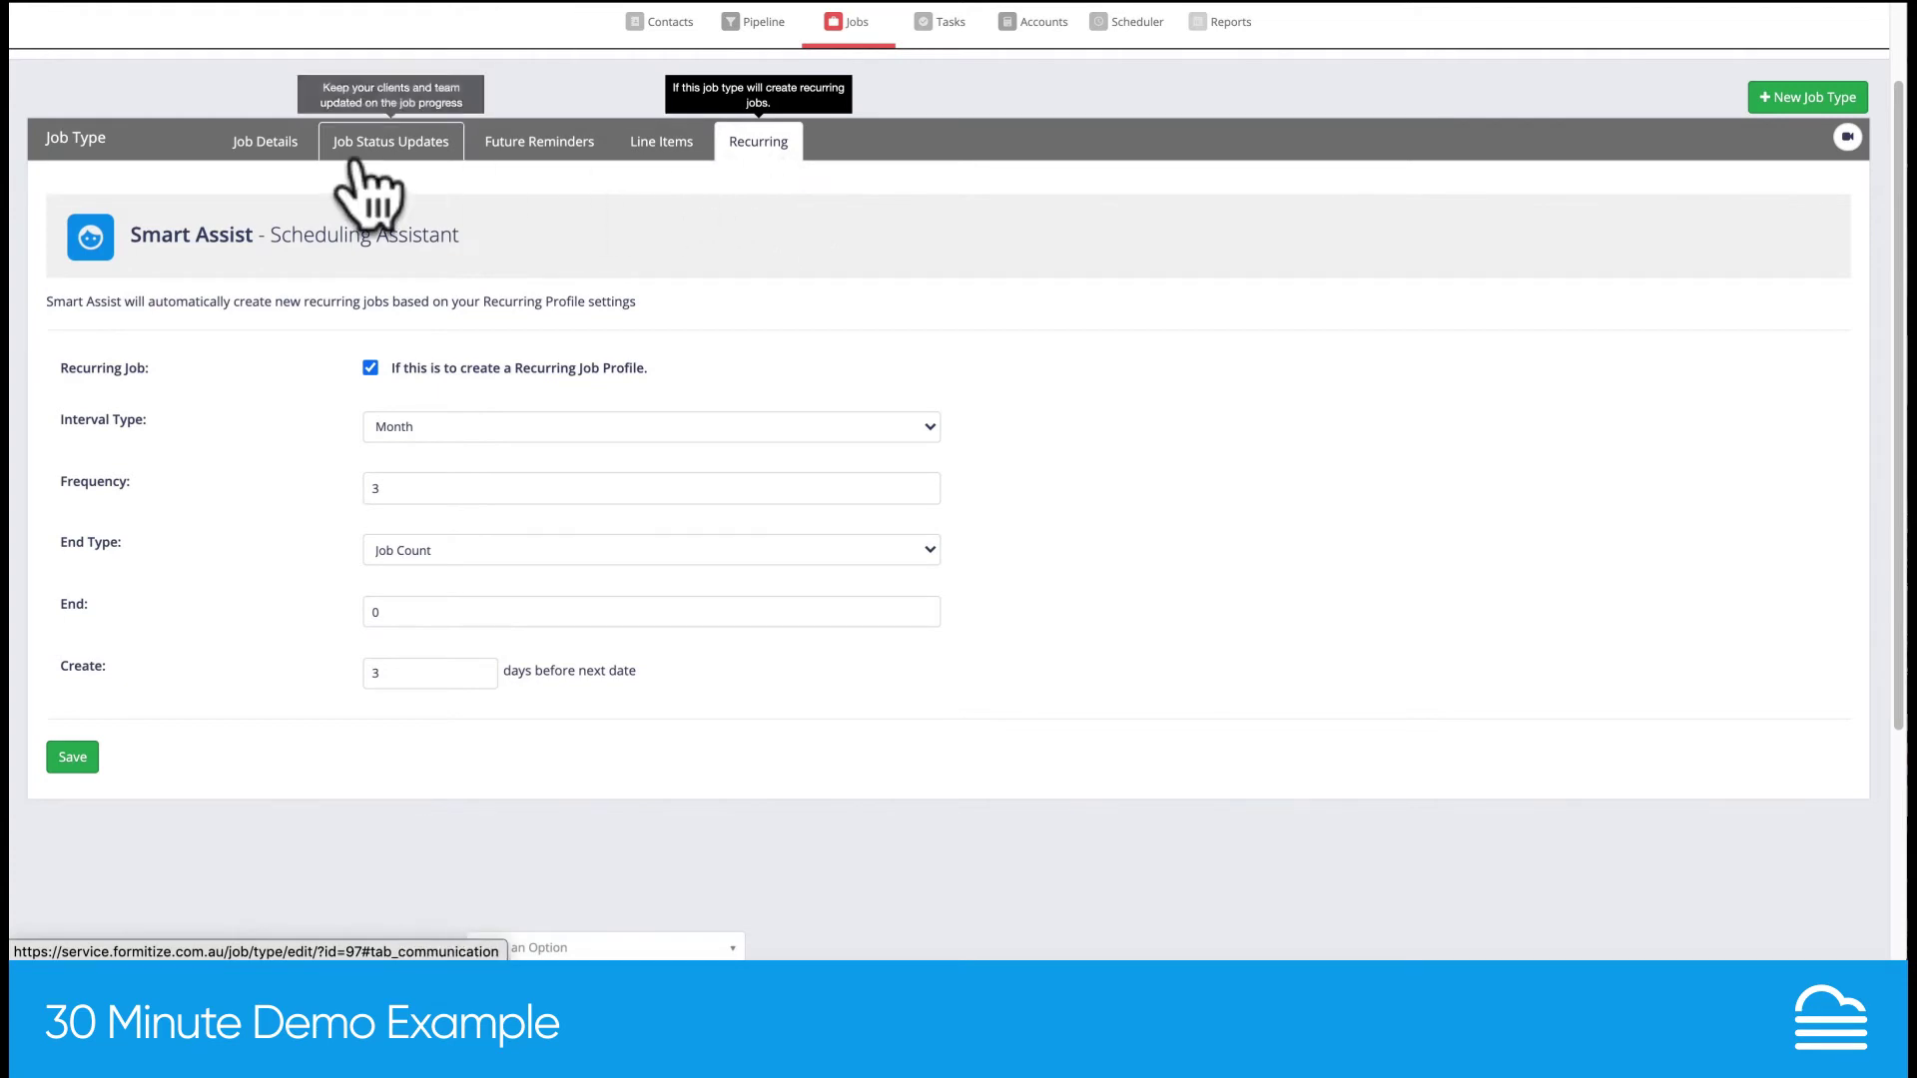
Return to the template's job details, and show the Job Type tutorial video before closing it
click(297, 152)
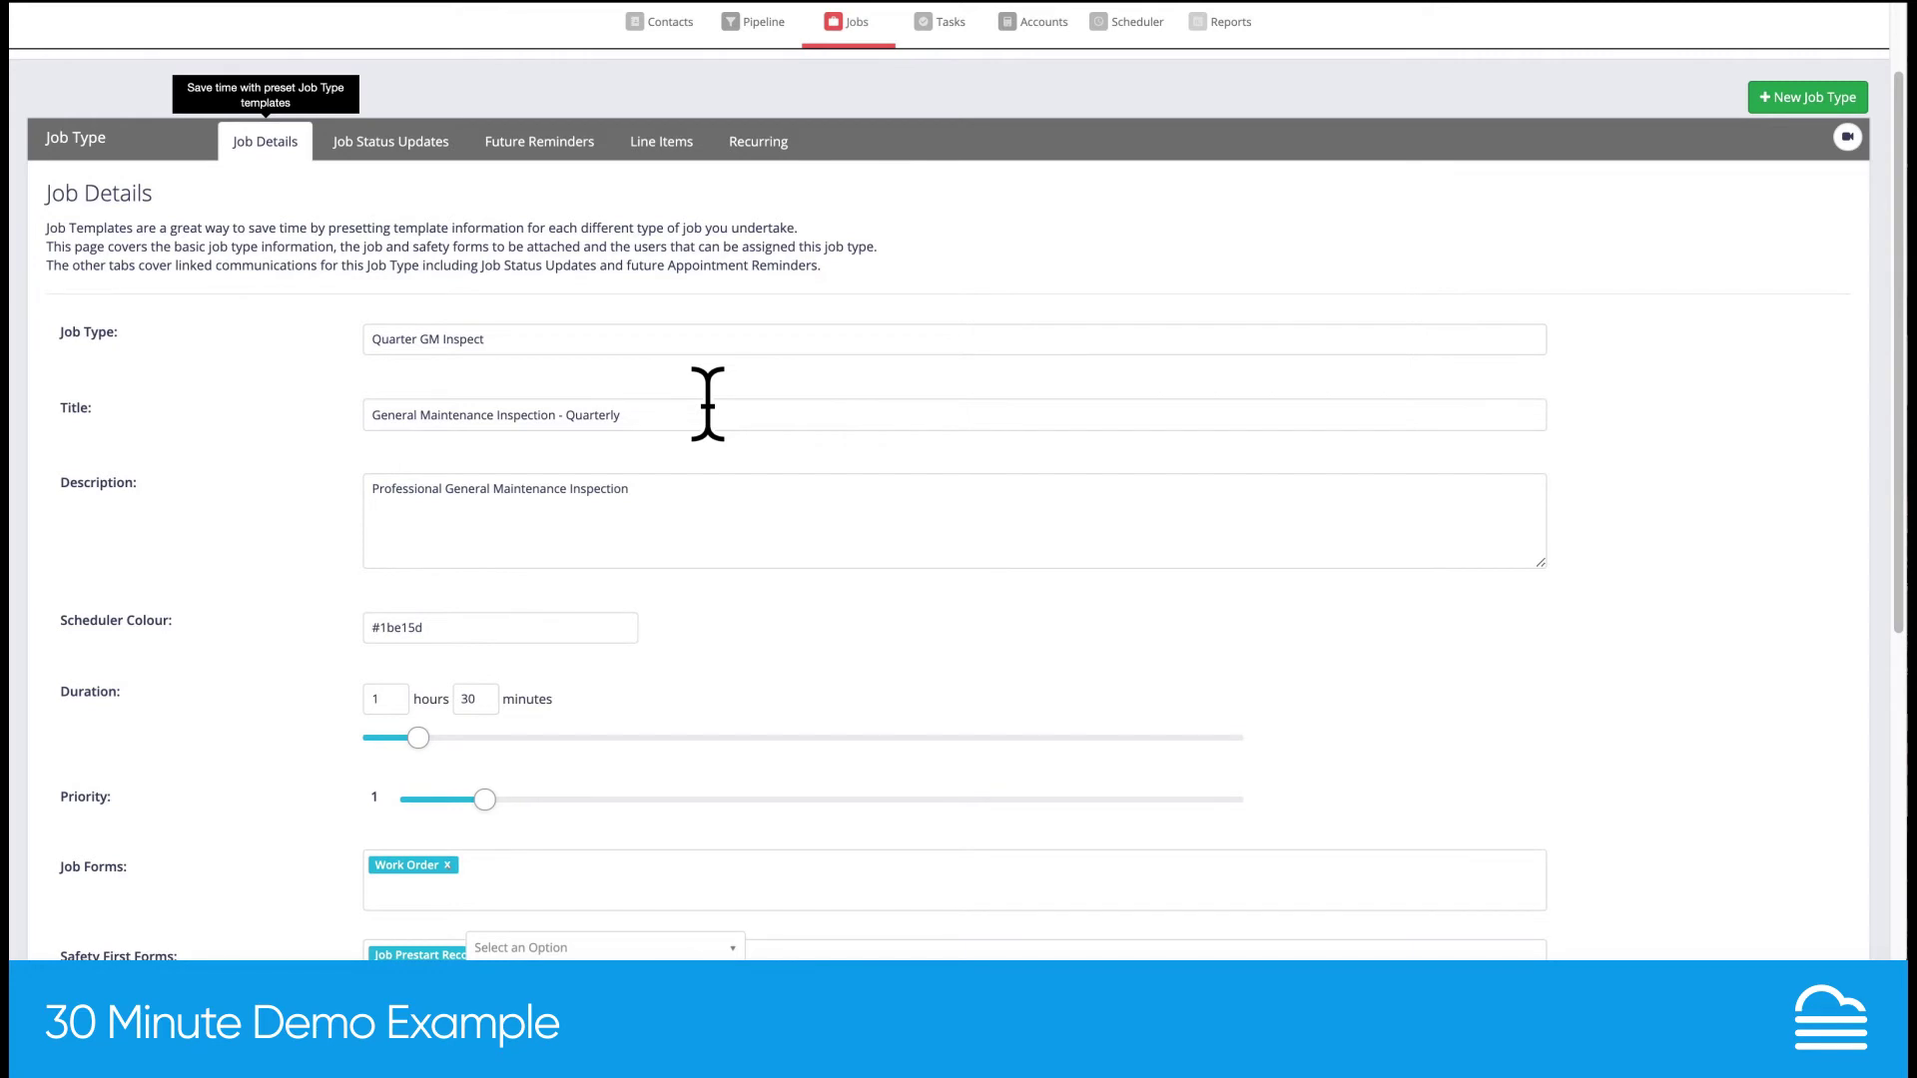
scroll(1231, 402, up, 2)
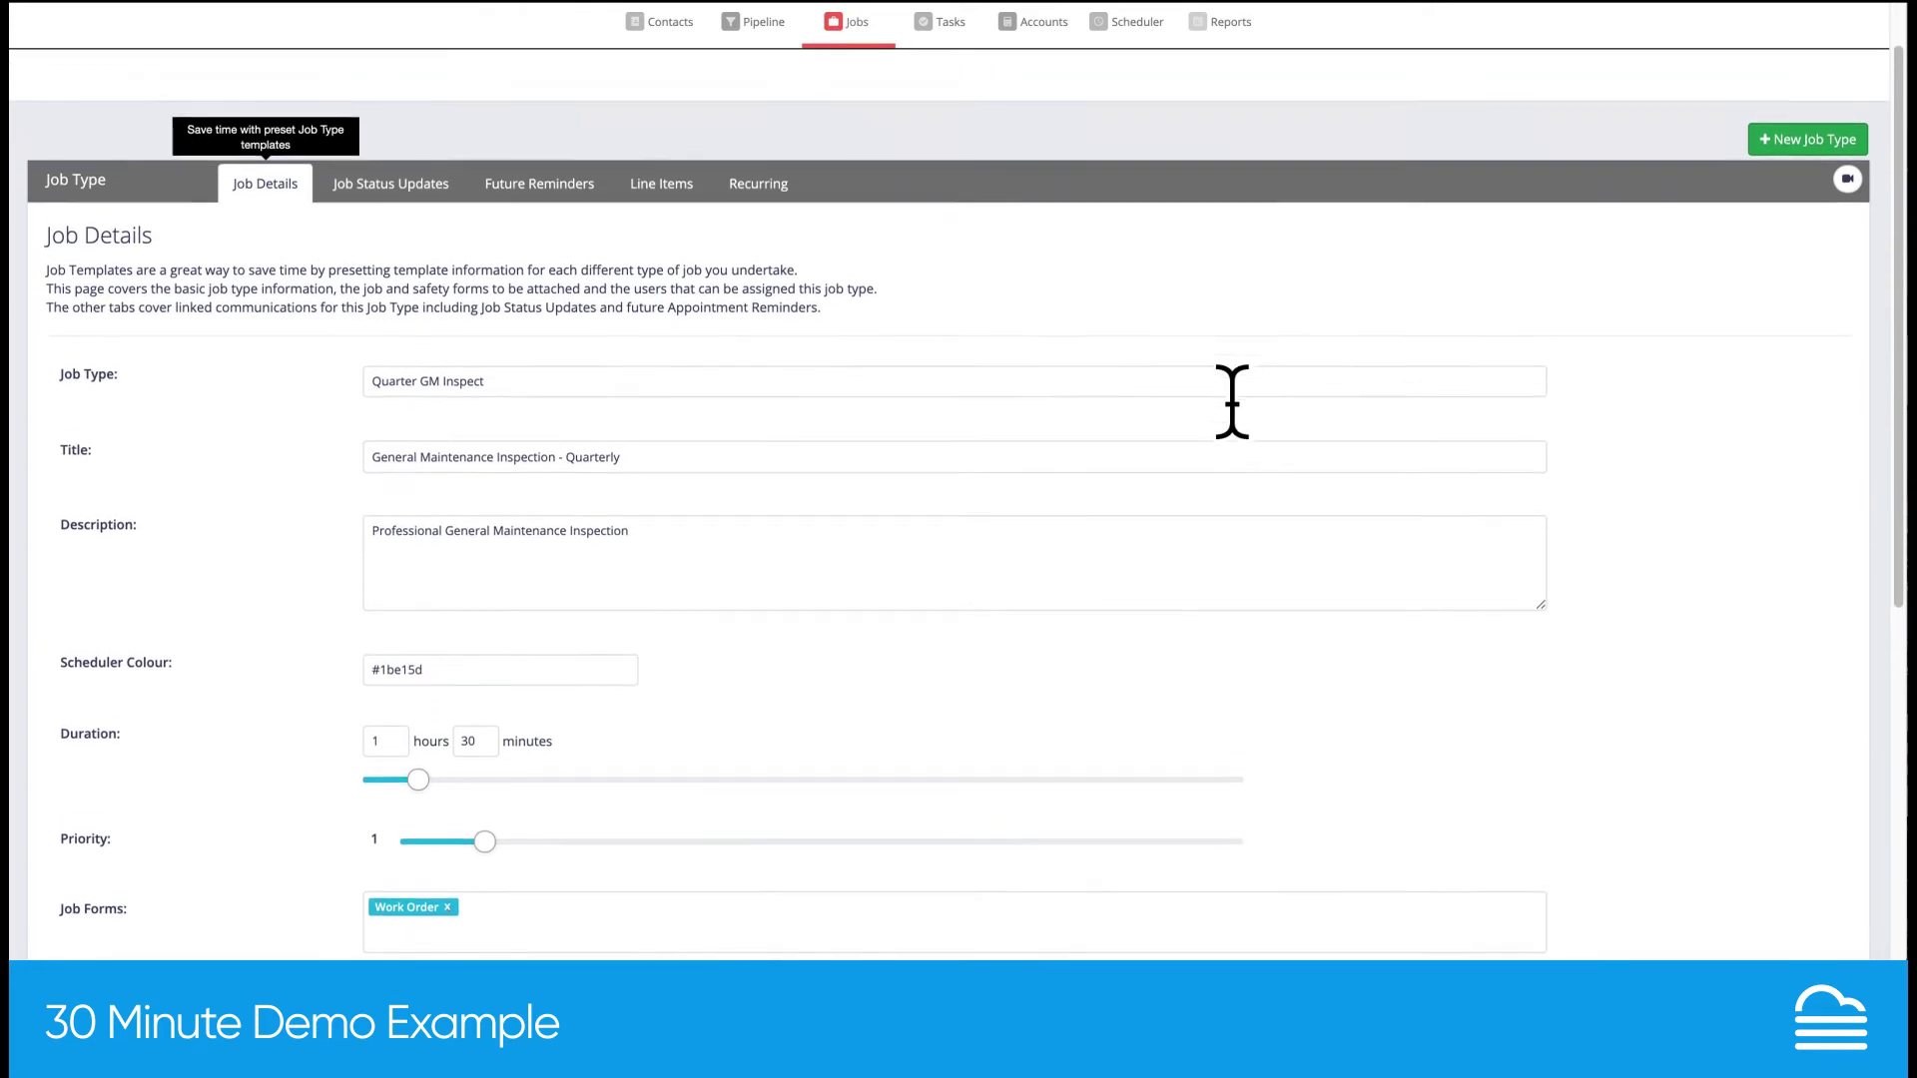
scroll(1232, 402, up, 1)
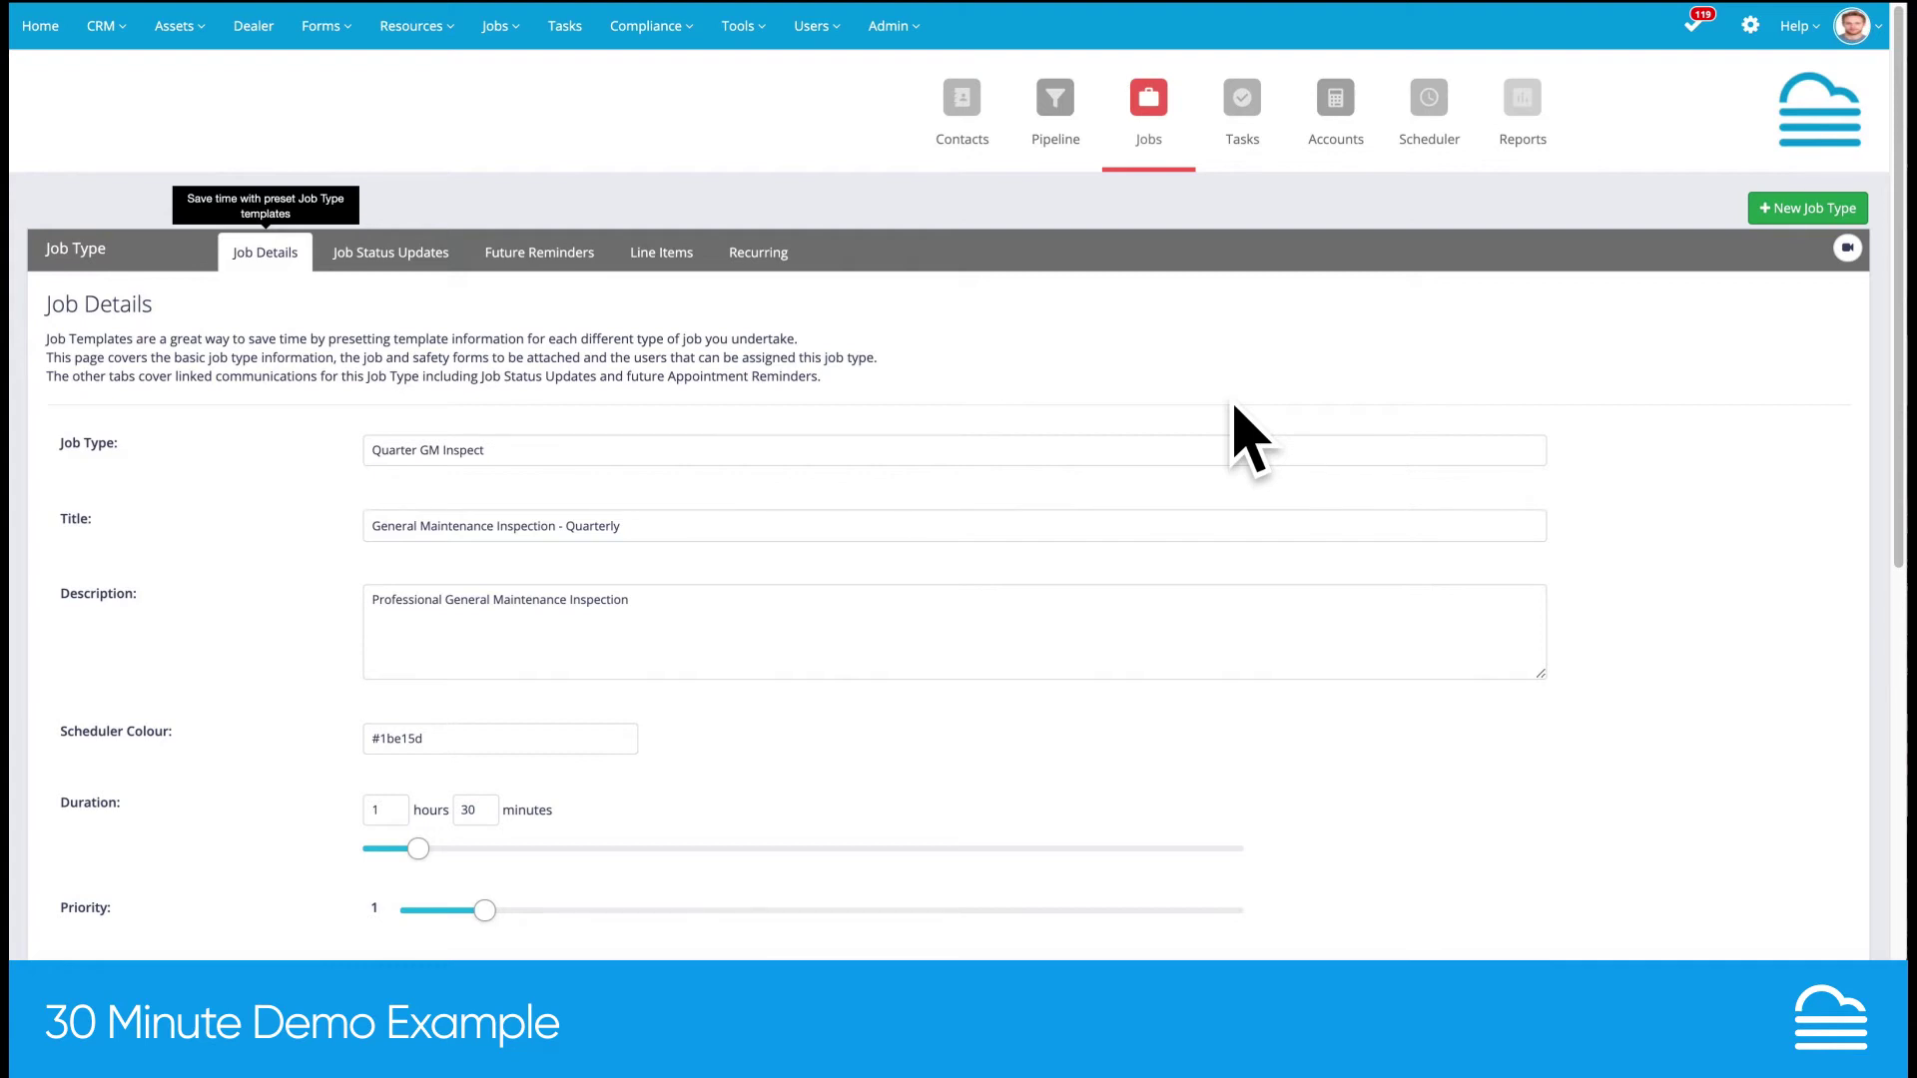
click(1847, 250)
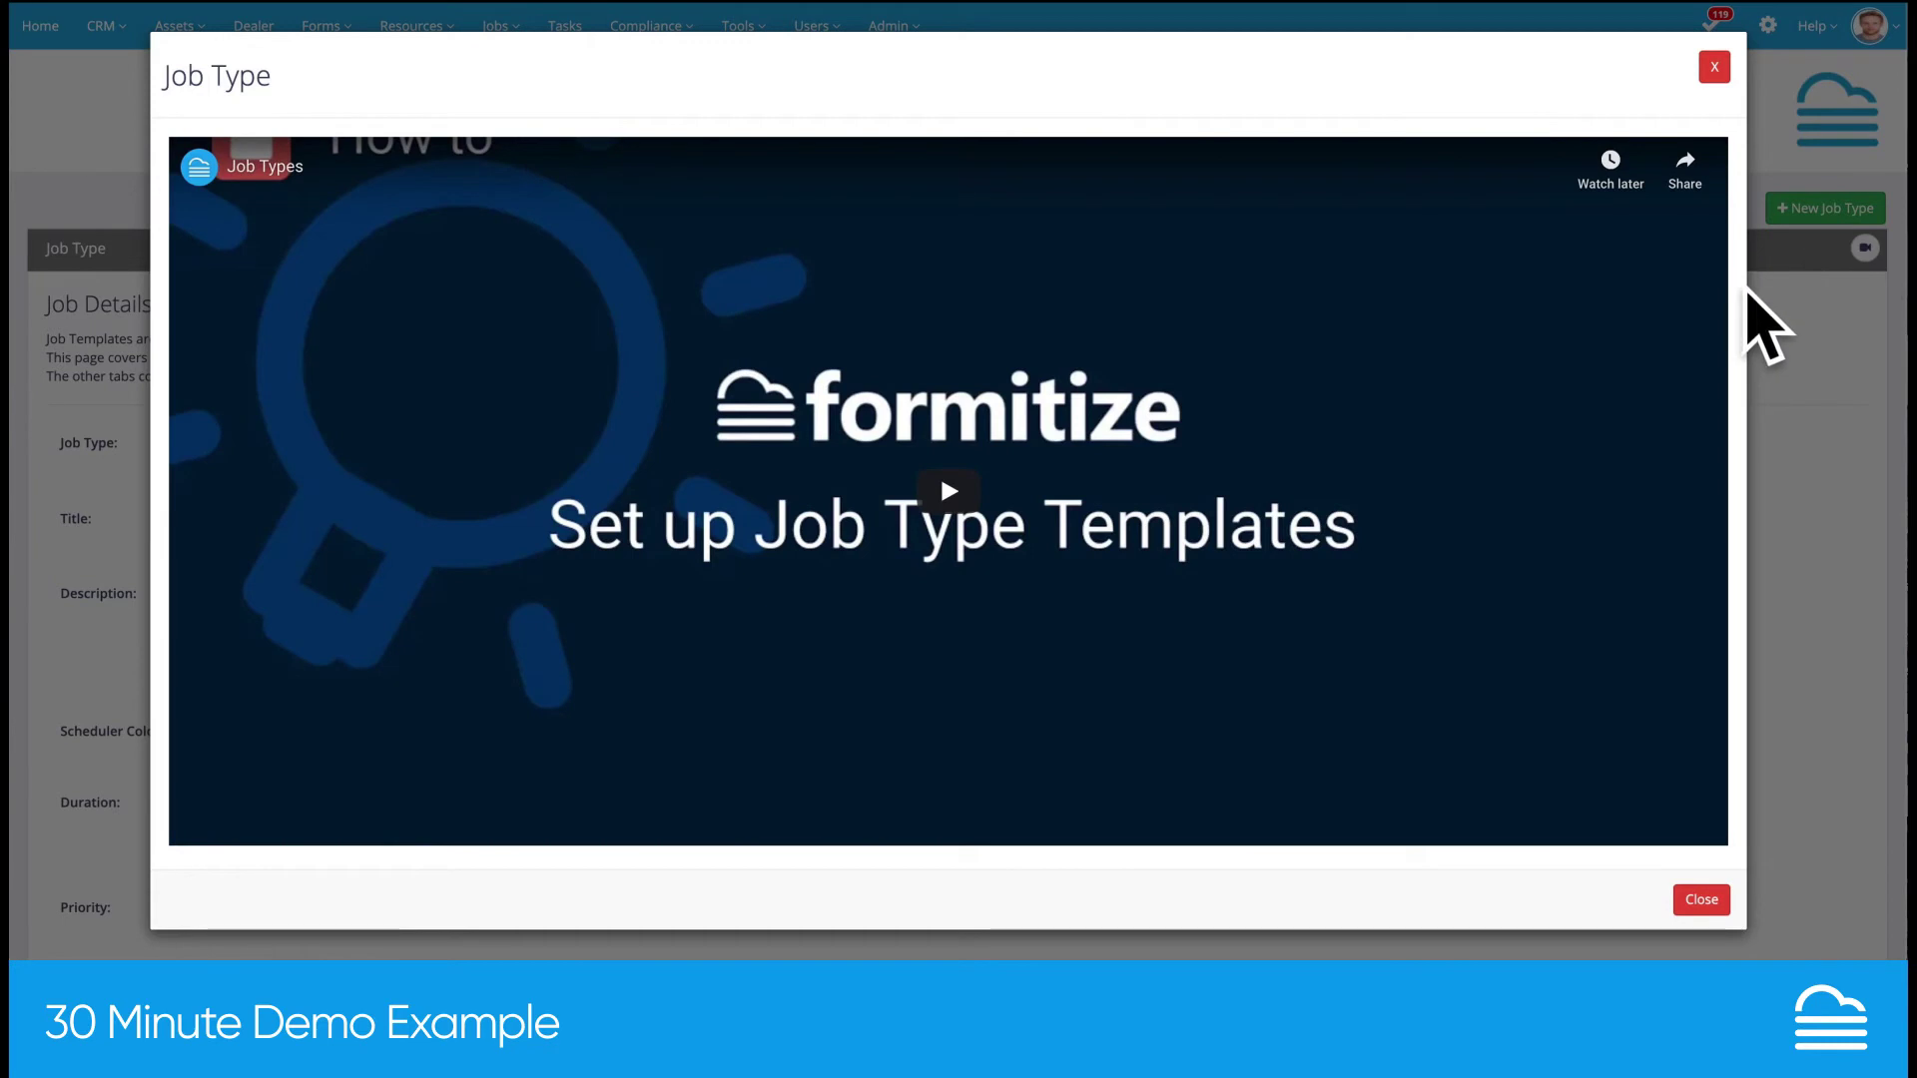
click(1714, 68)
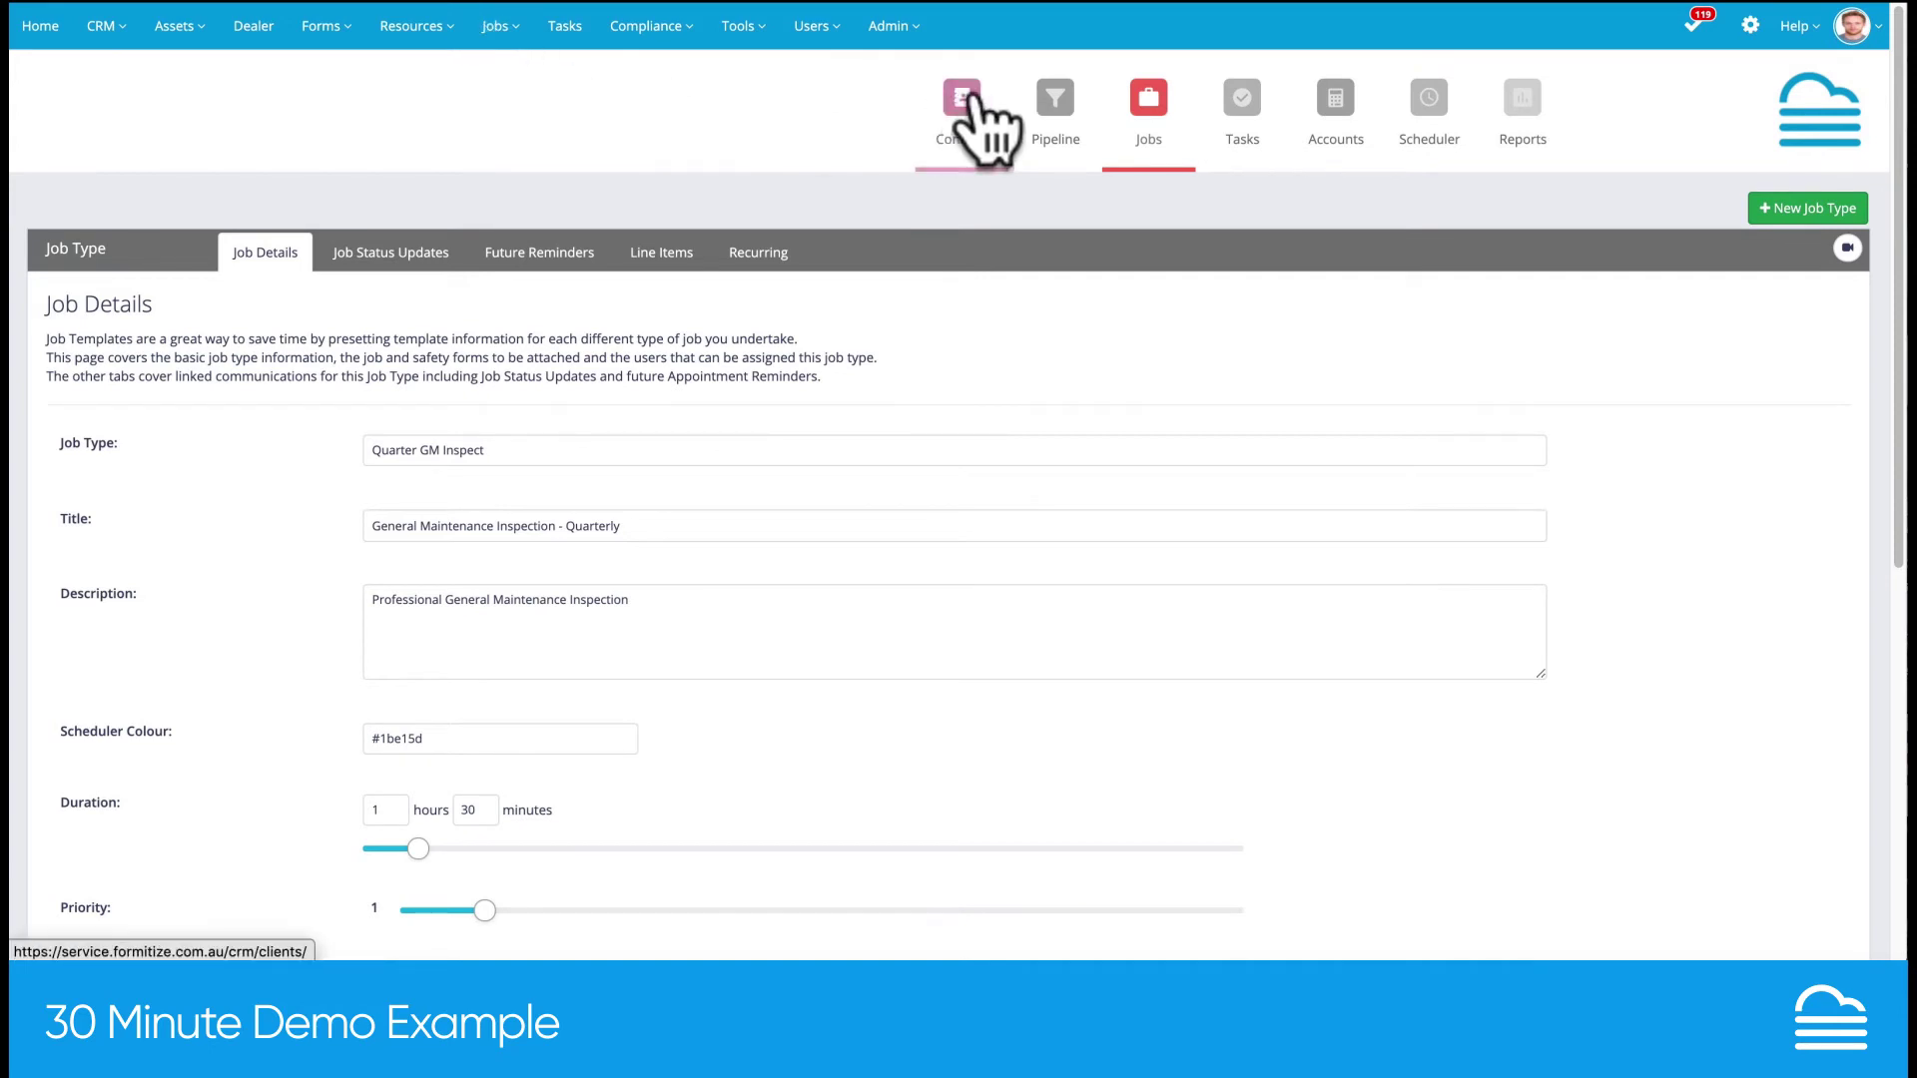
Open the active jobs list and find the first Quarter GM Inspect job in the scheduler
click(1139, 102)
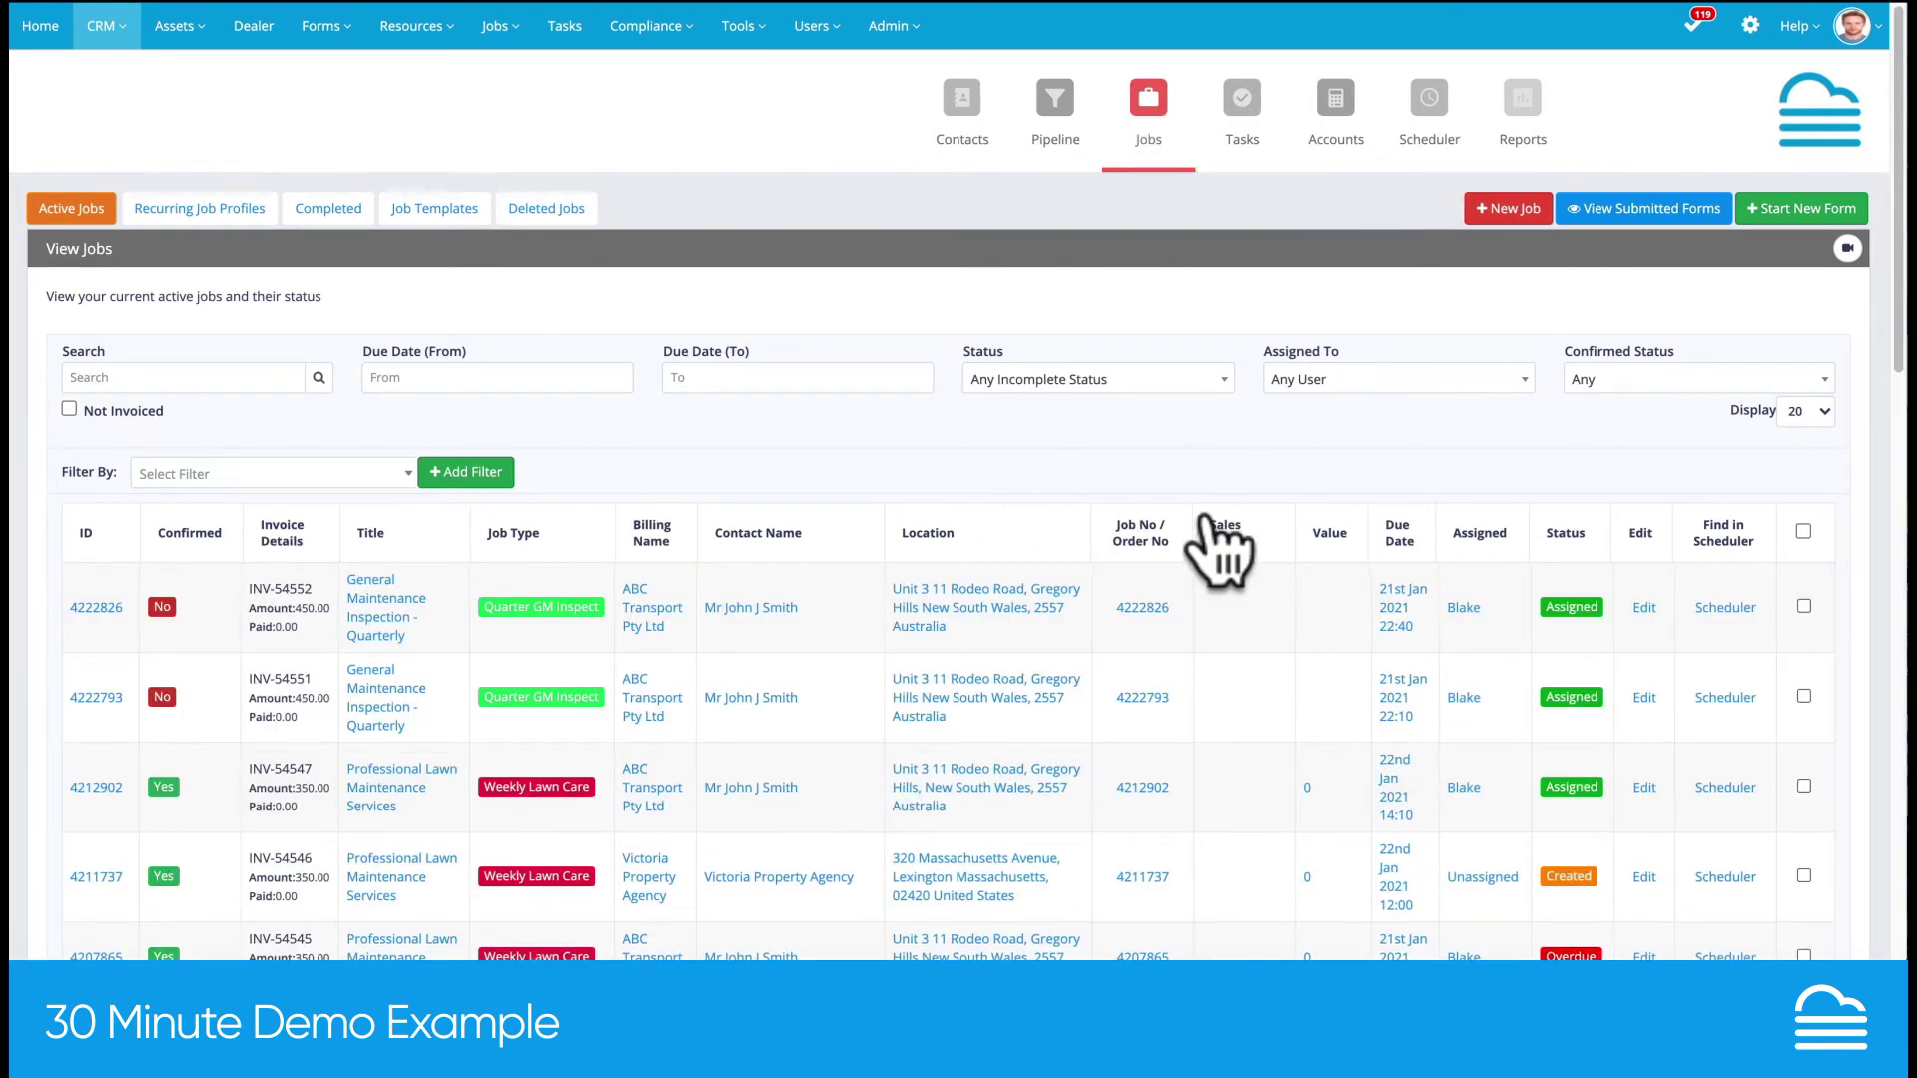
scroll(1226, 564, down, 1)
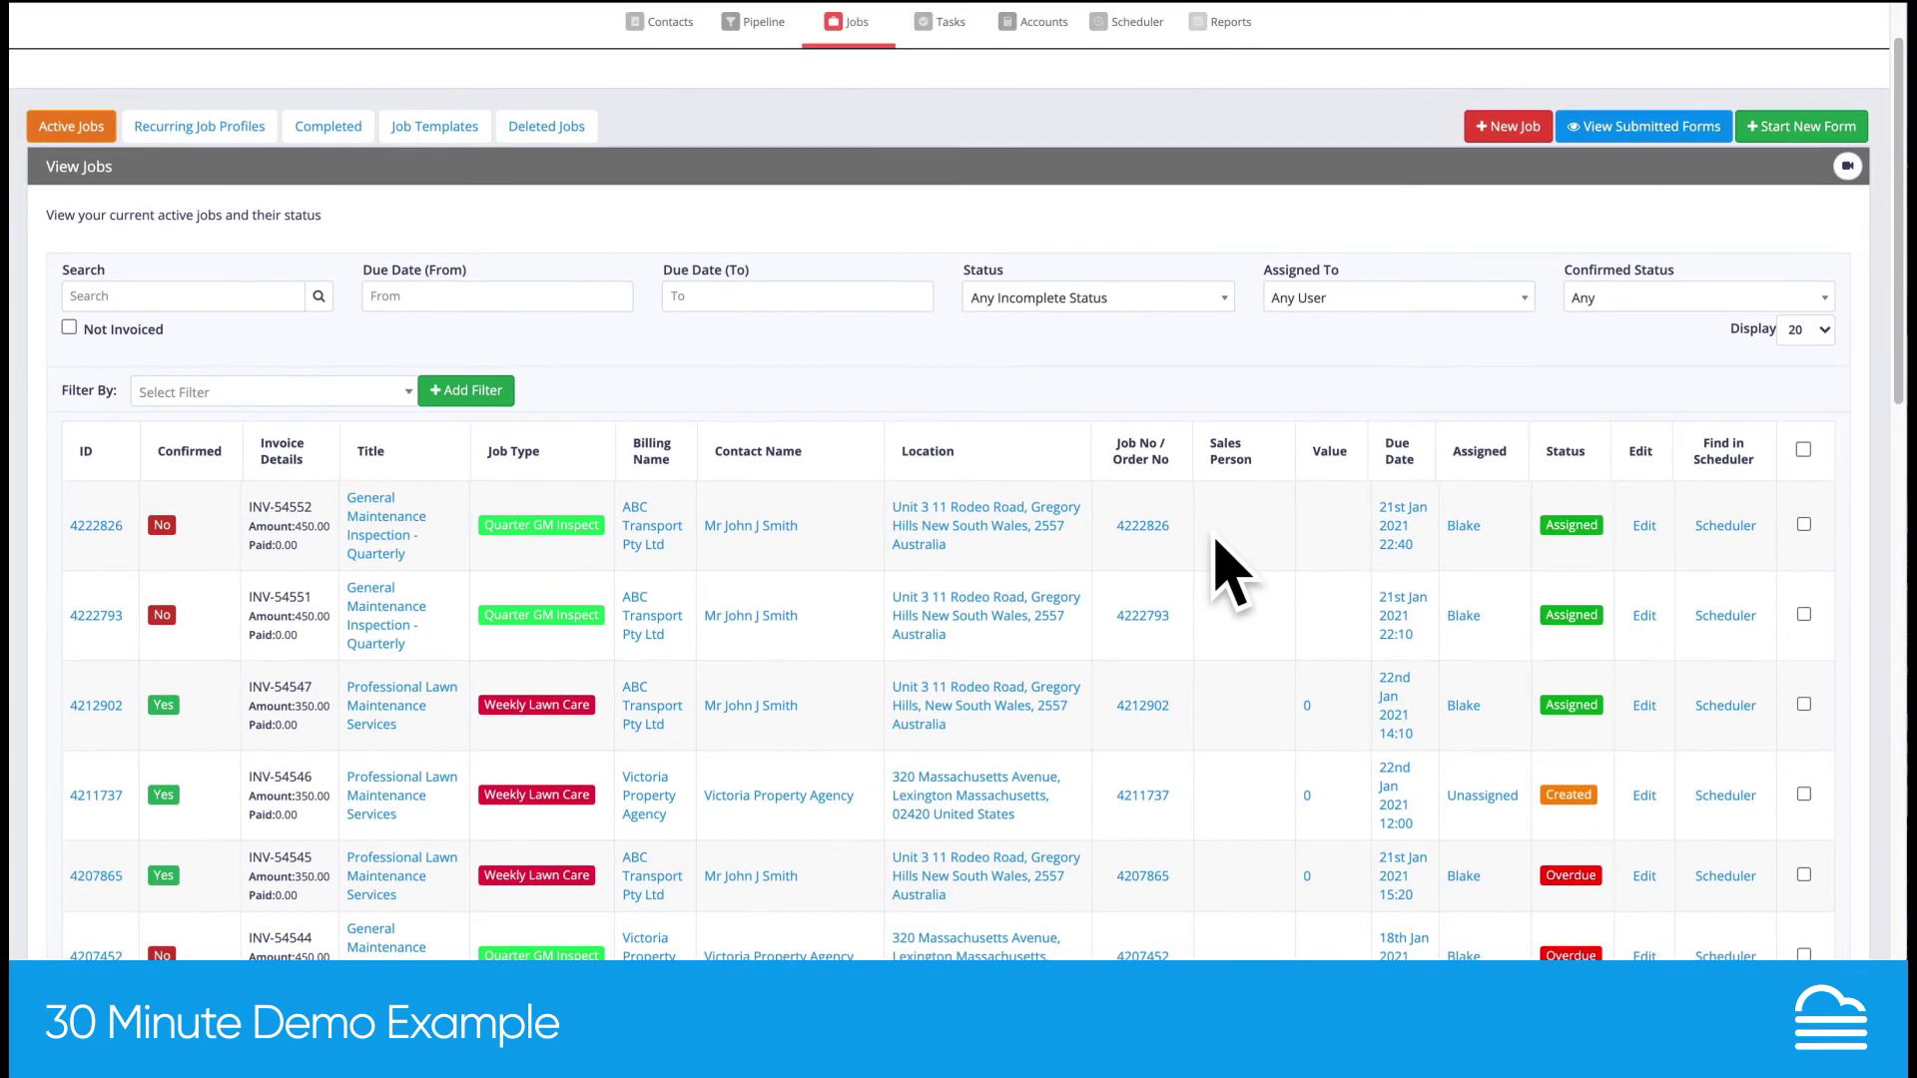
scroll(1228, 574, down, 1)
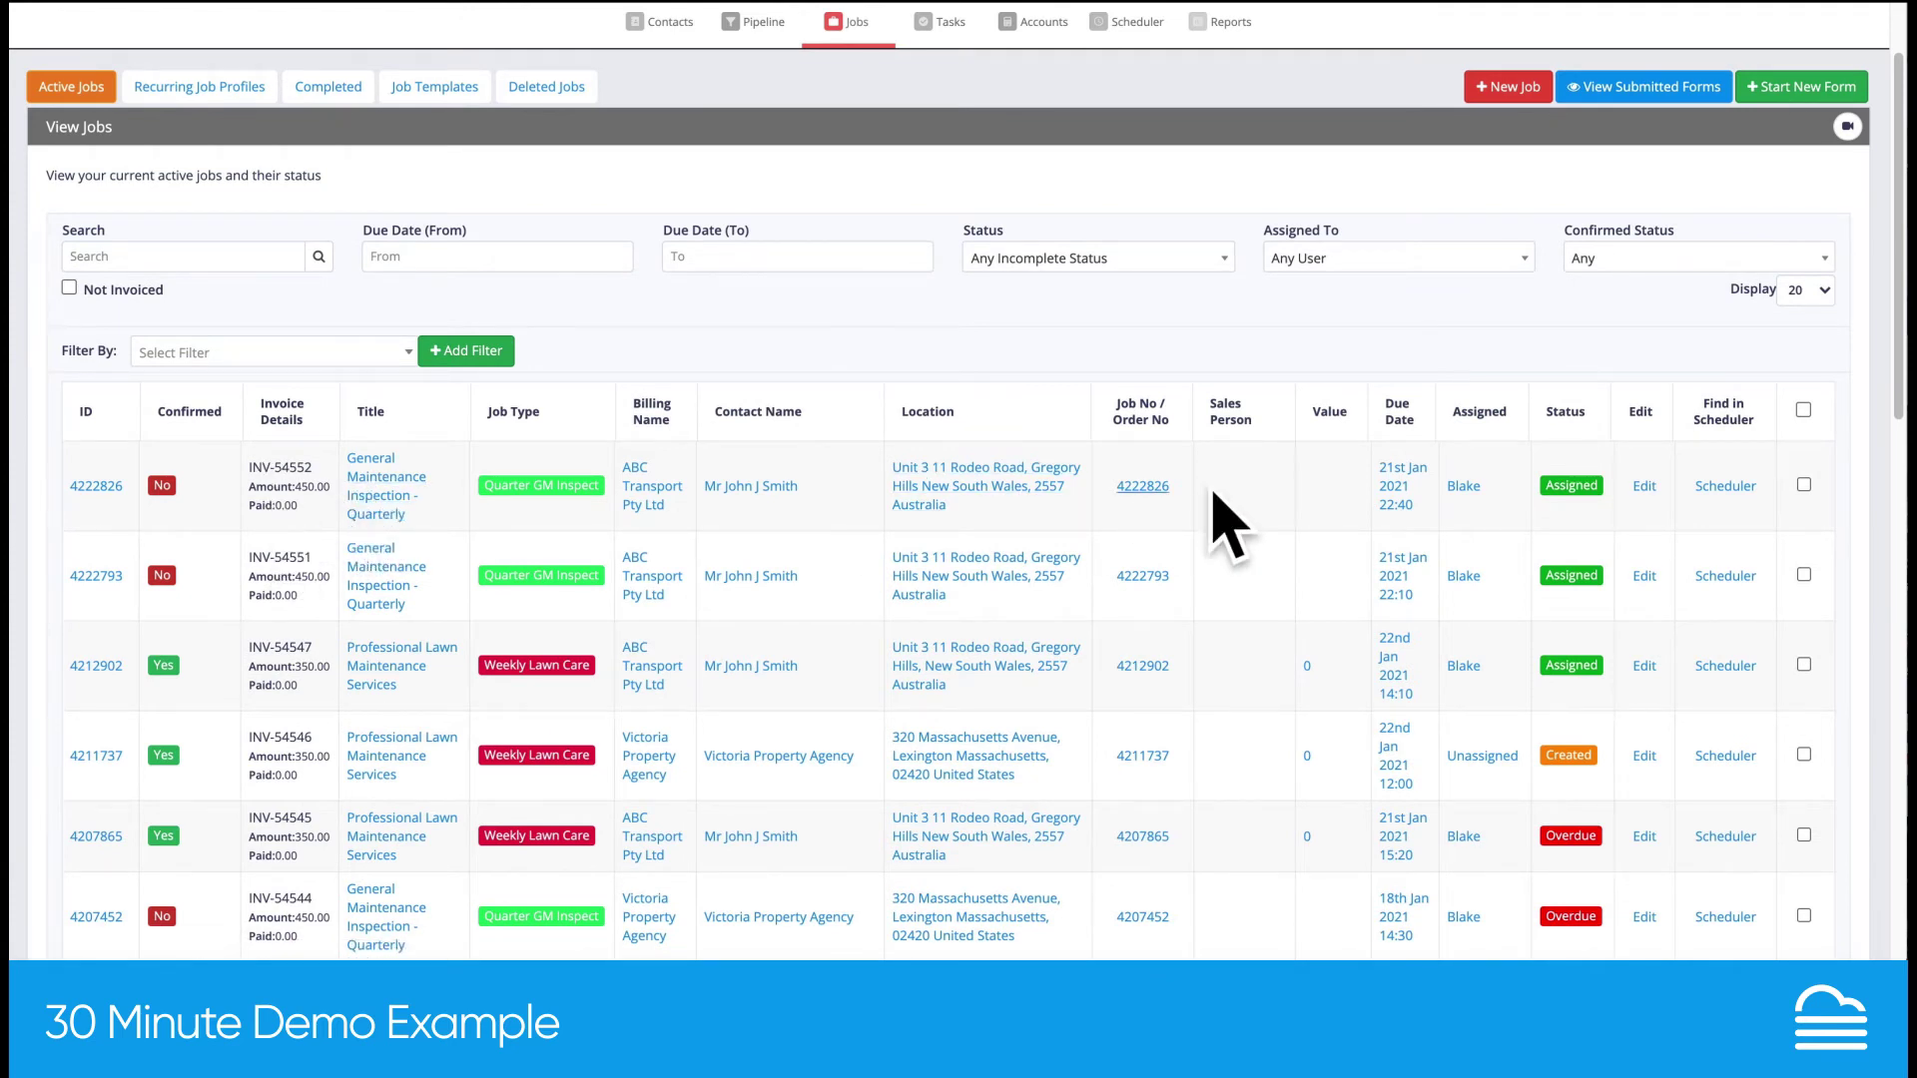
click(1725, 486)
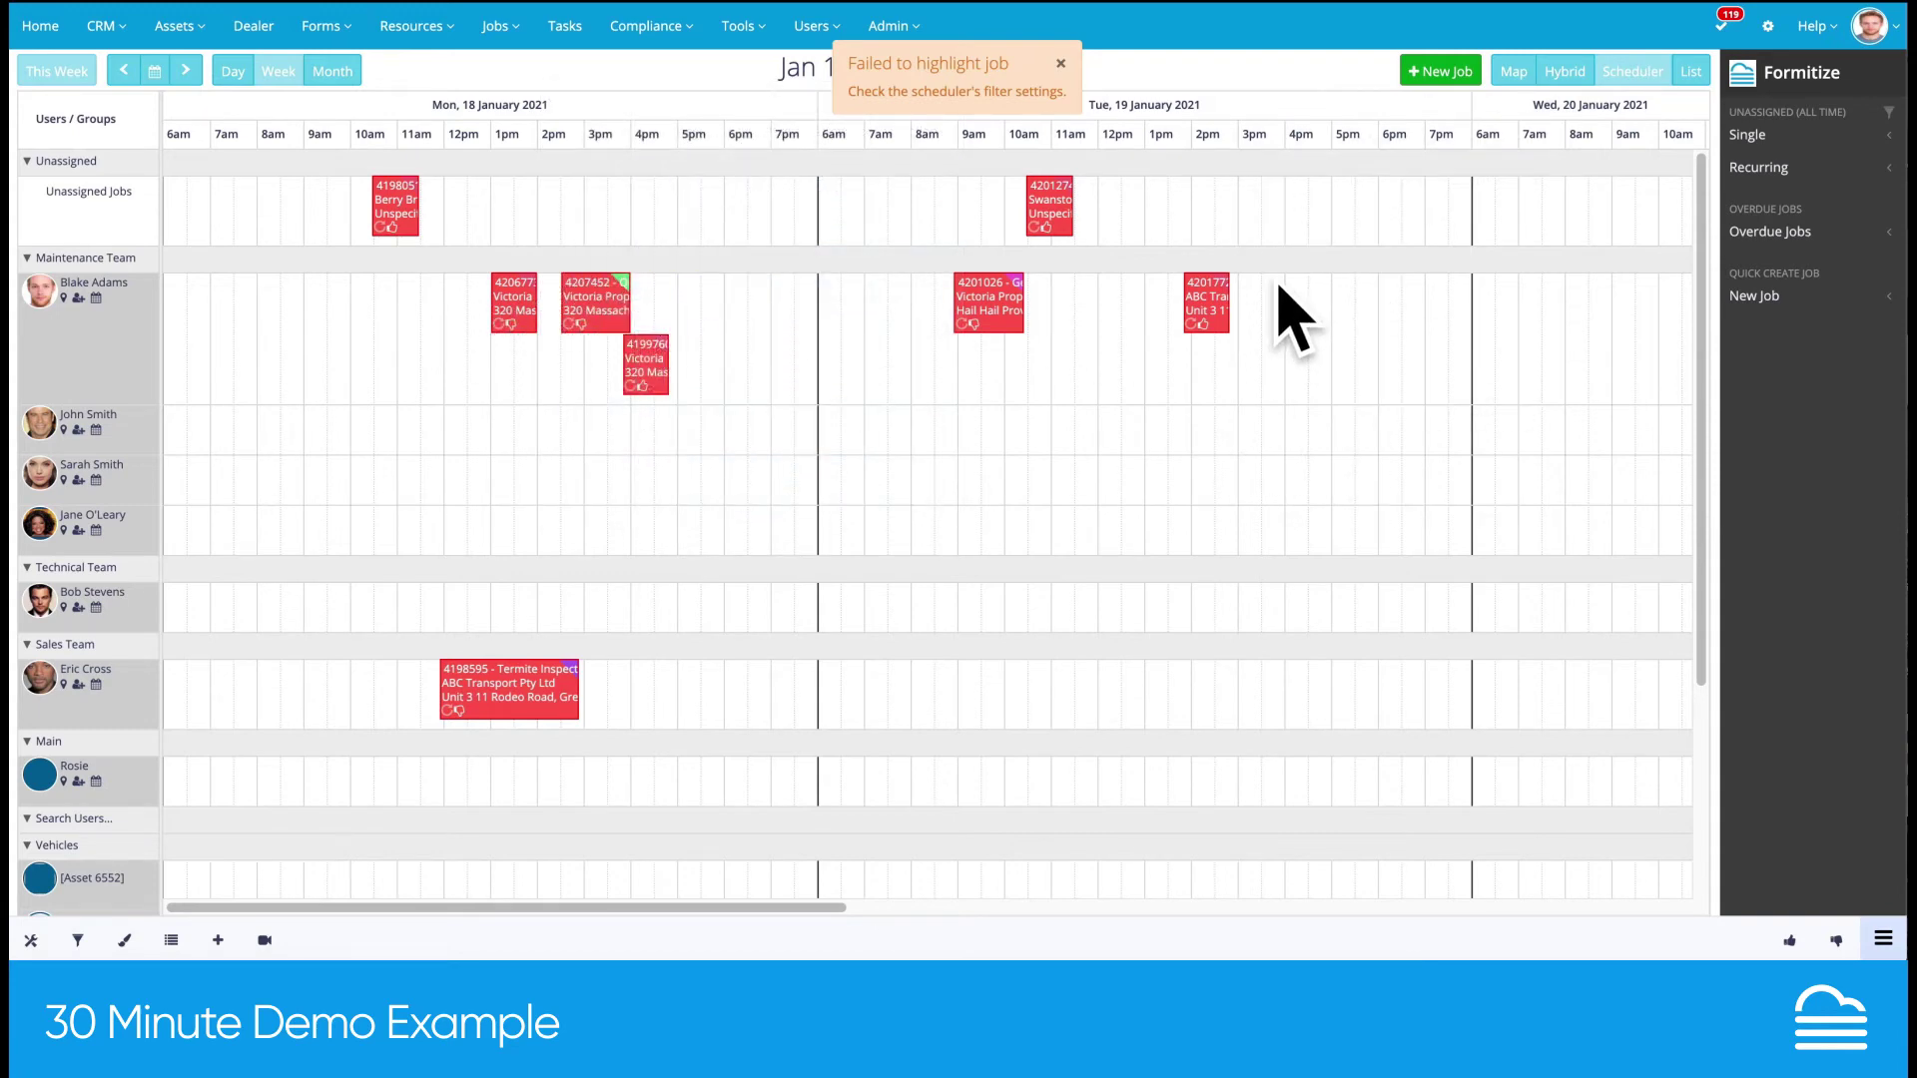
Create a new job for the first Maintenance Team member on 19 Jan 2021 from 3:30 PM to 6:00 PM, and close its details
drag(1274, 312, 1358, 295)
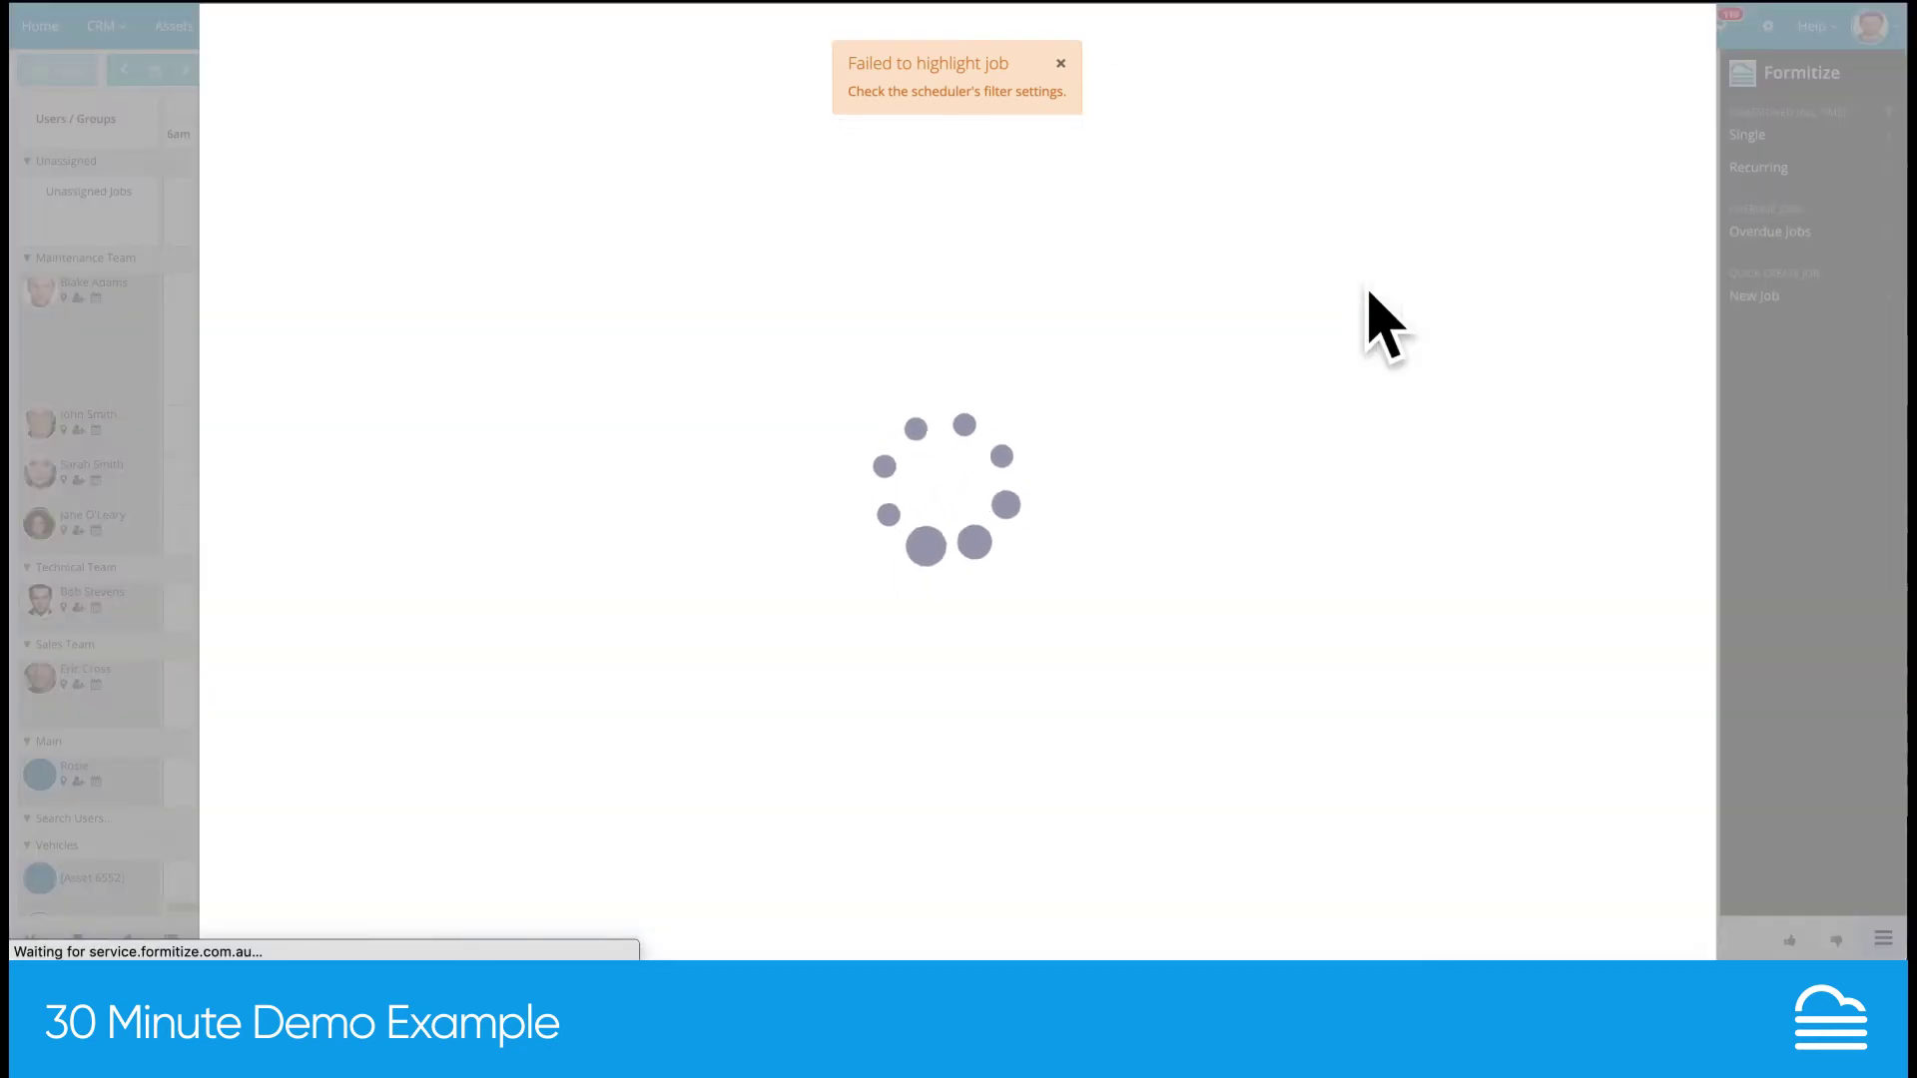
click(1059, 64)
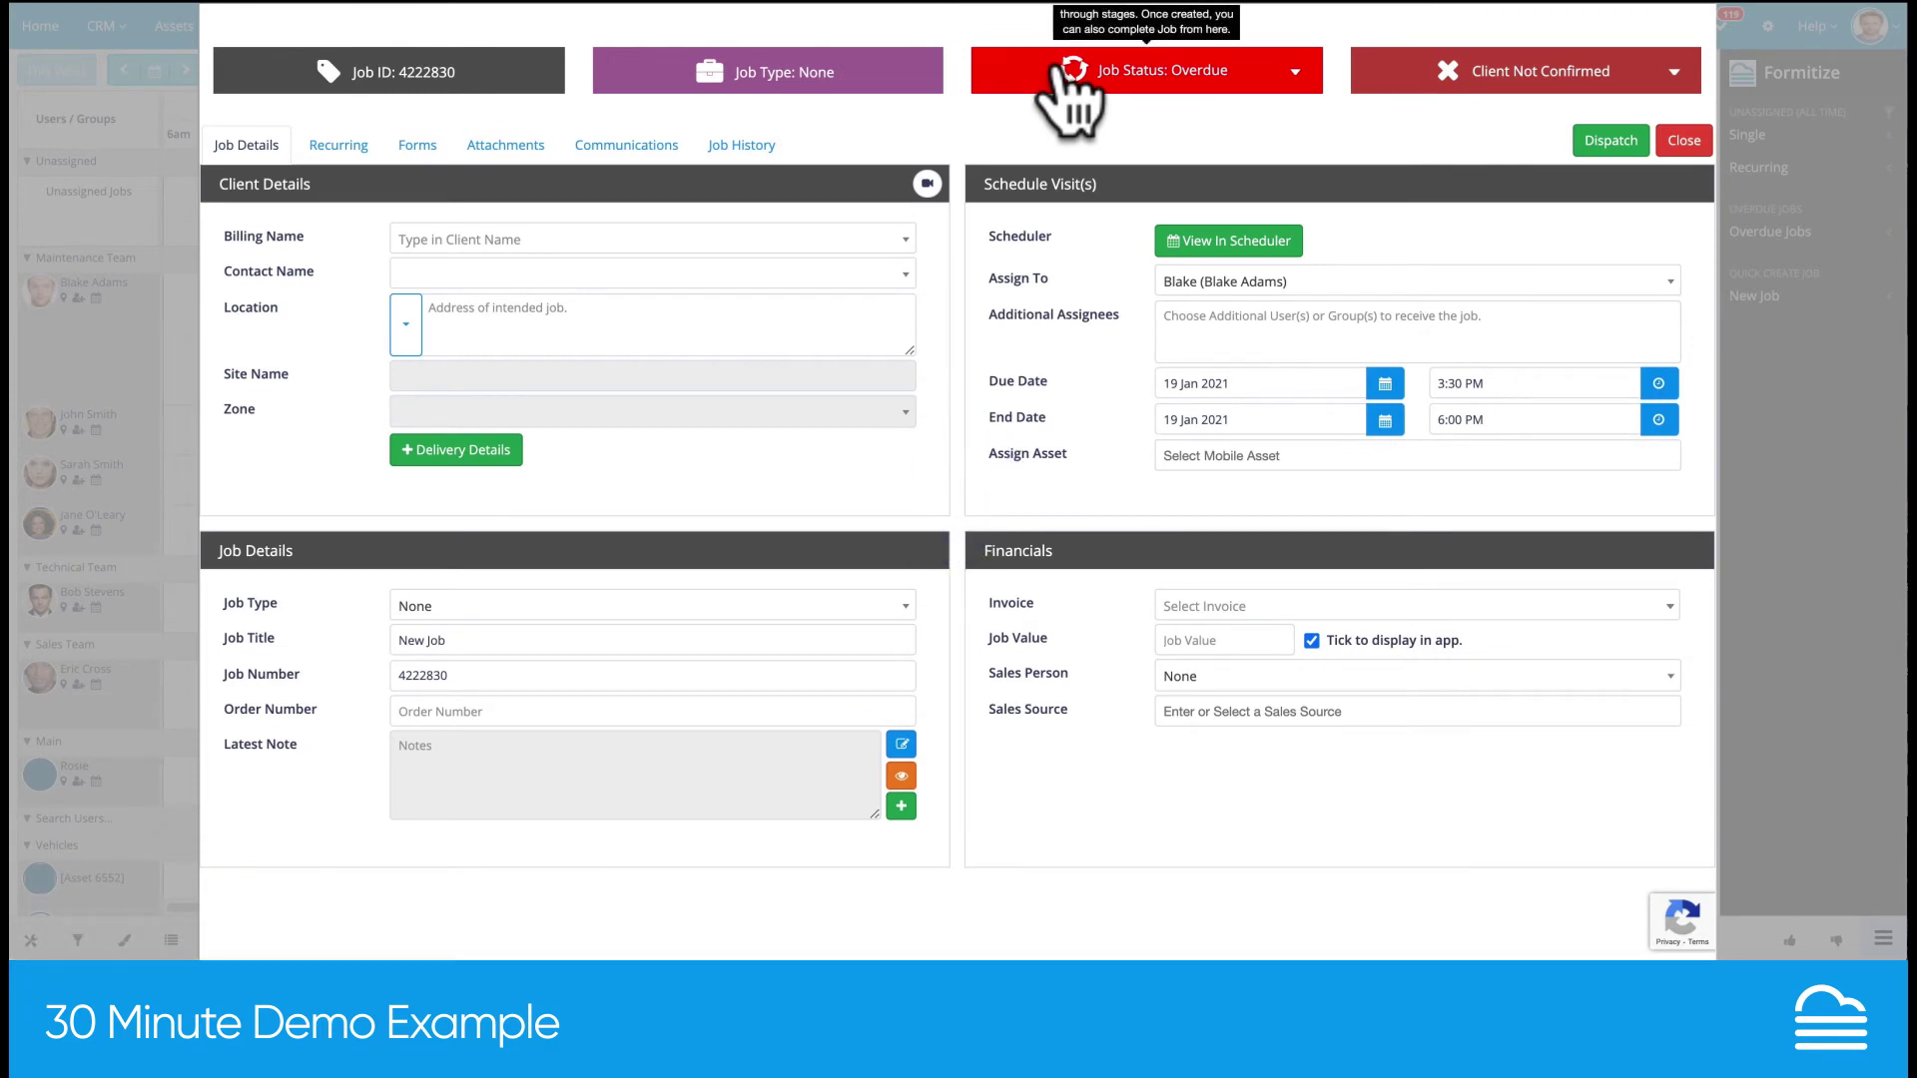
click(1687, 140)
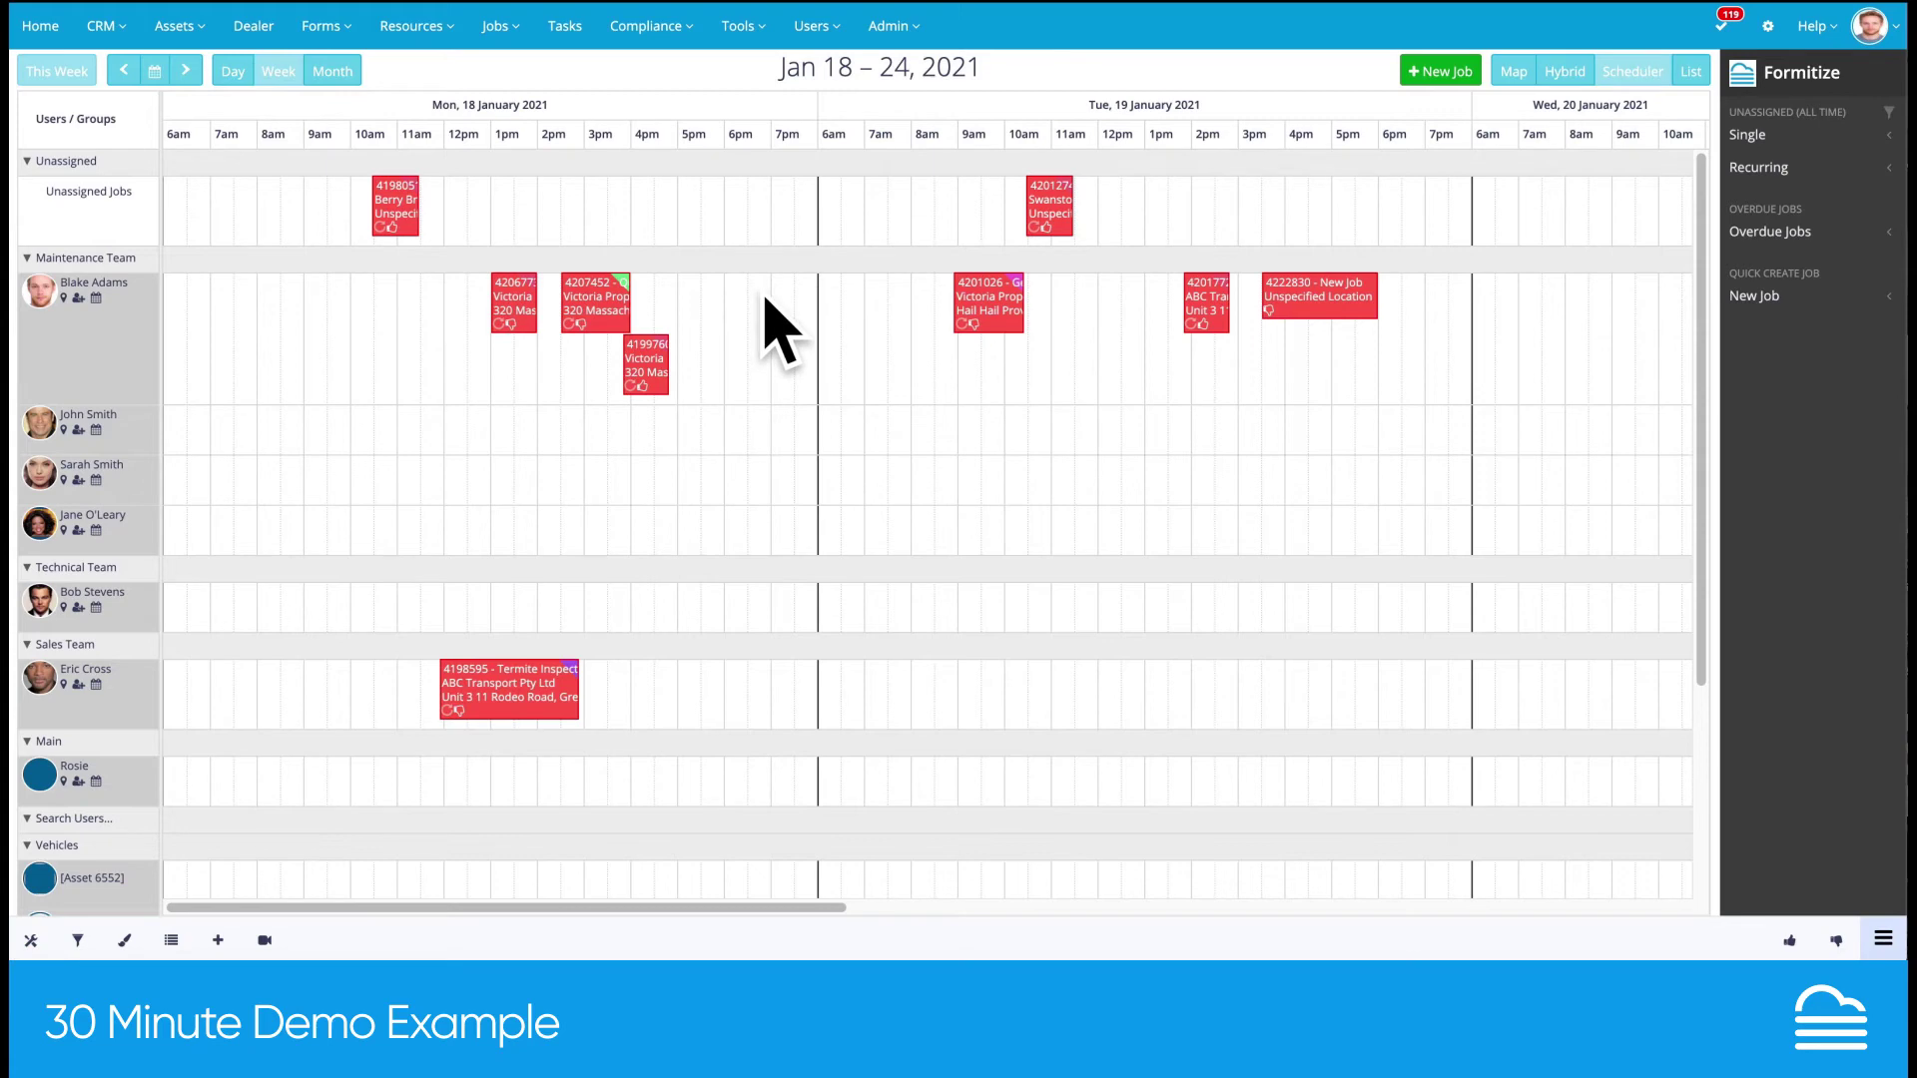
Examine the scheduled jobs and the scheduler's options for new resources and jobs, job type templates and status colours
mouse_move(983, 319)
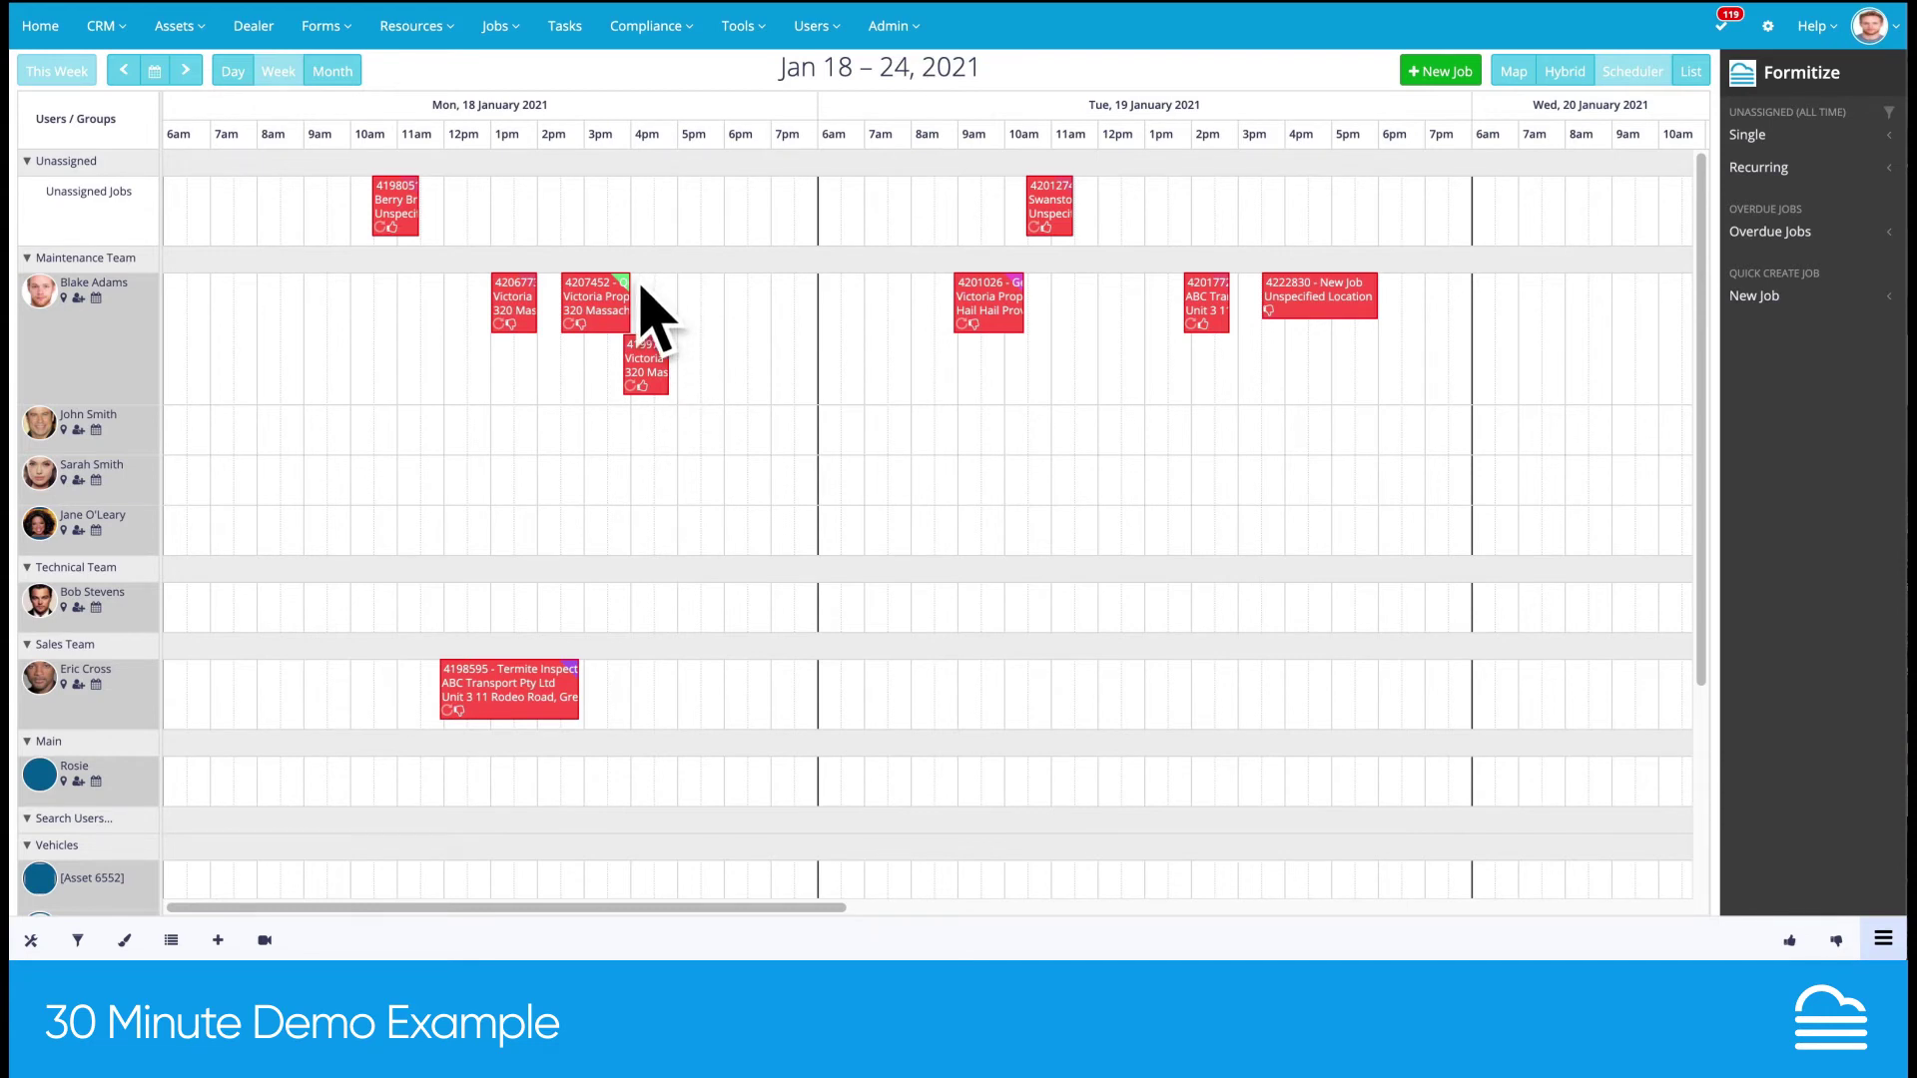
mouse_move(591, 297)
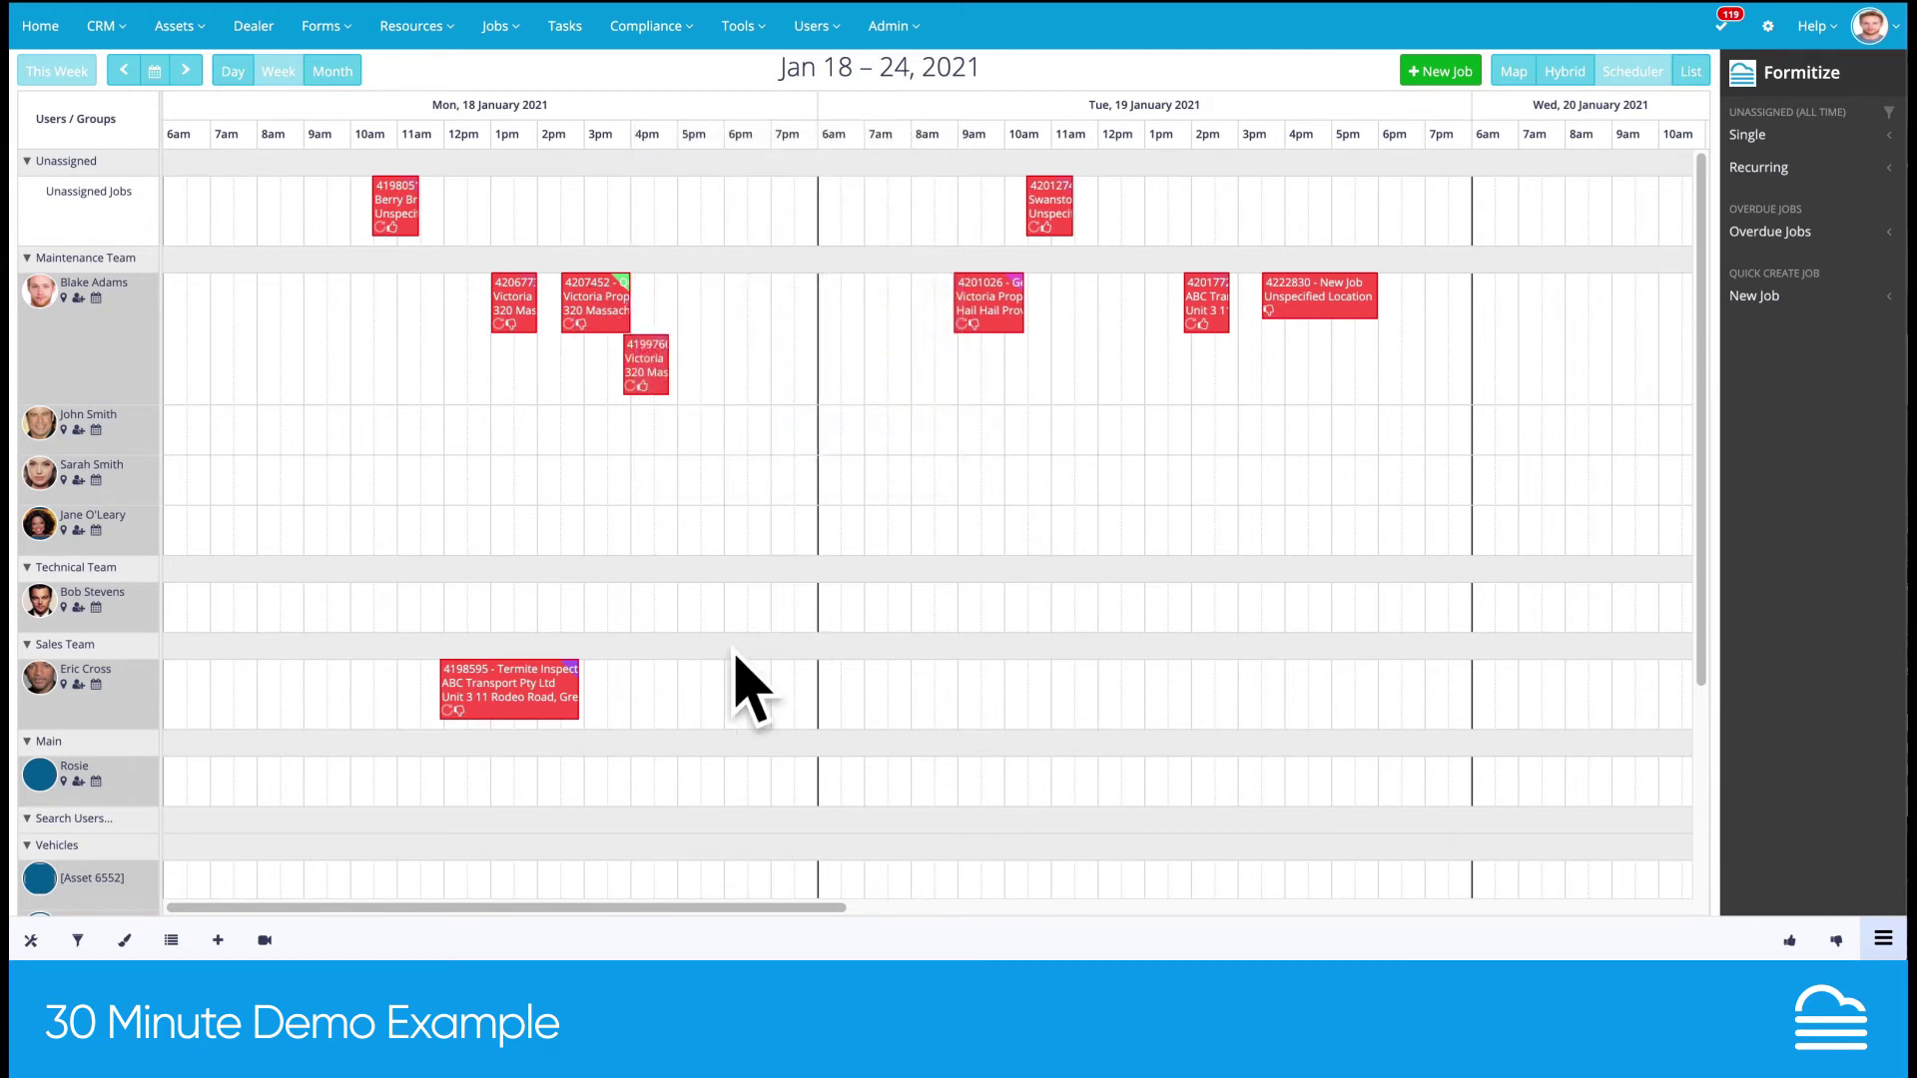
click(216, 943)
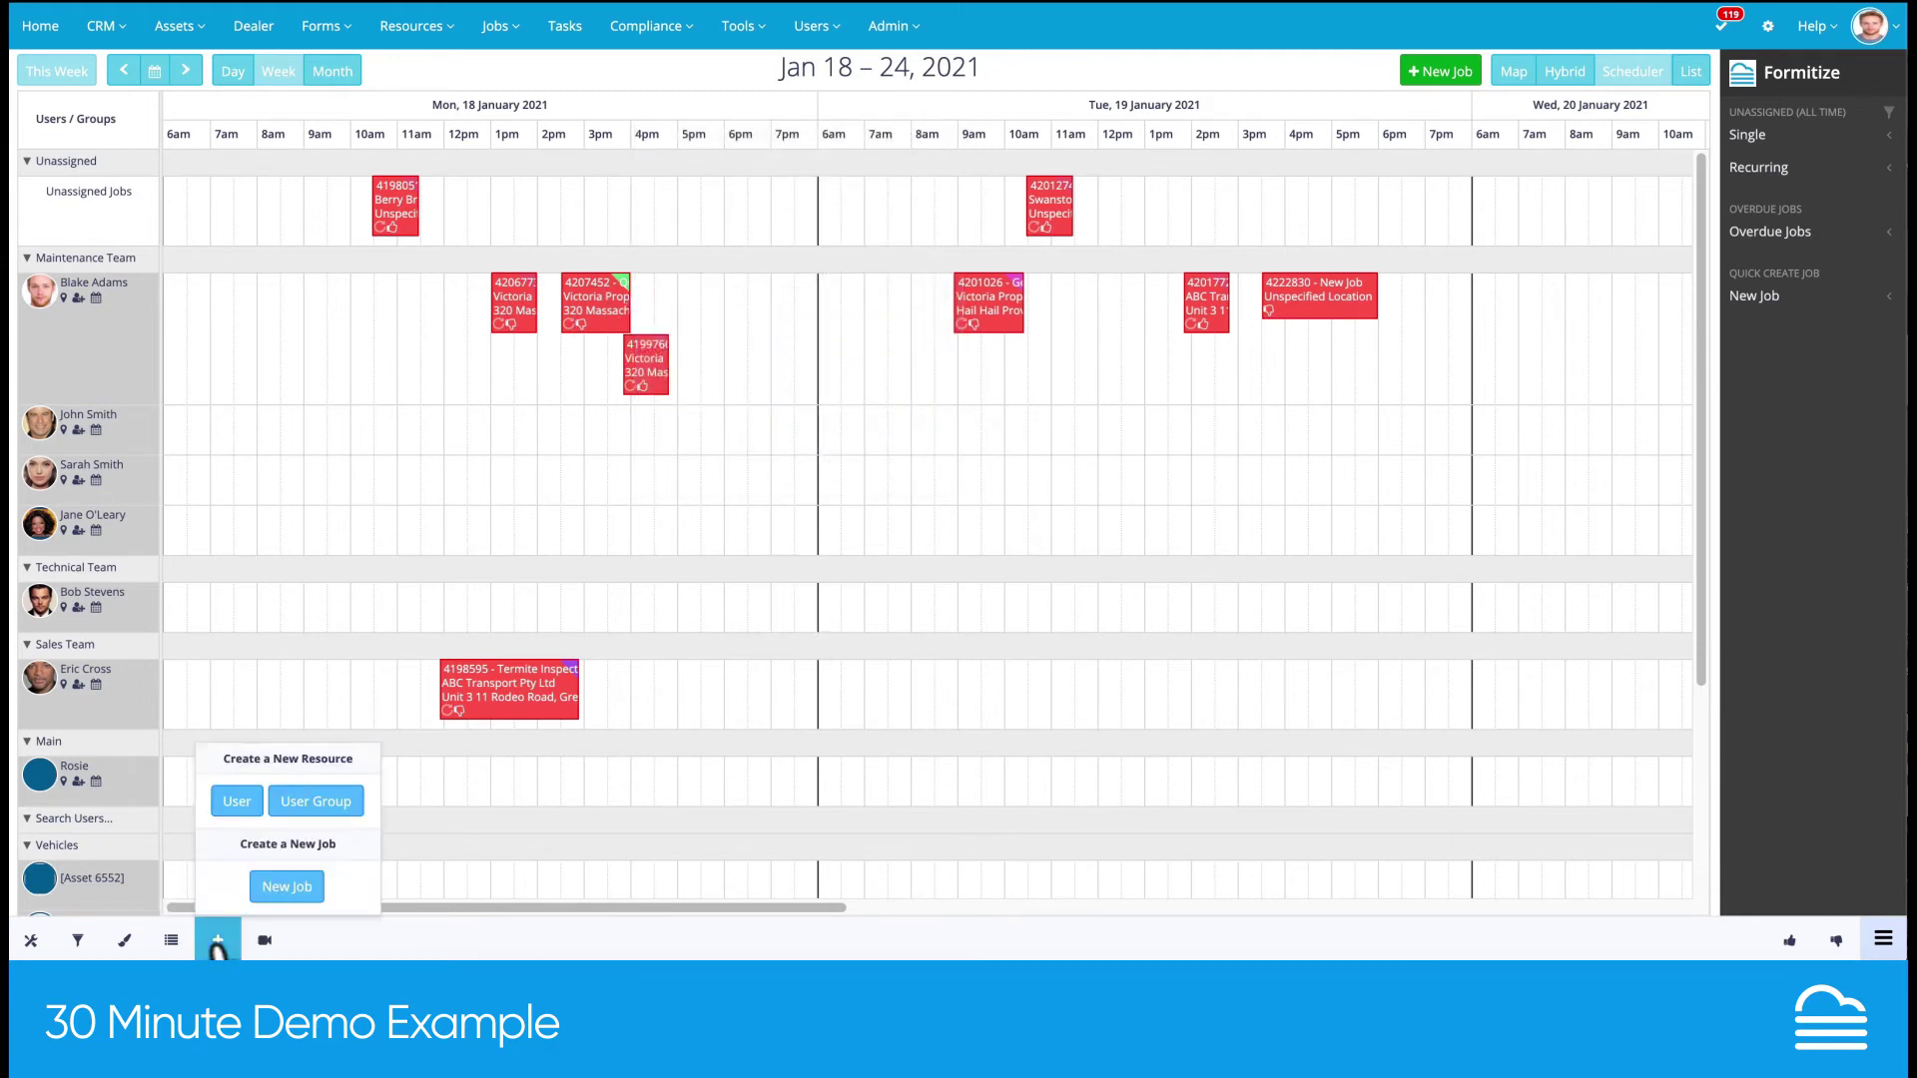
click(172, 941)
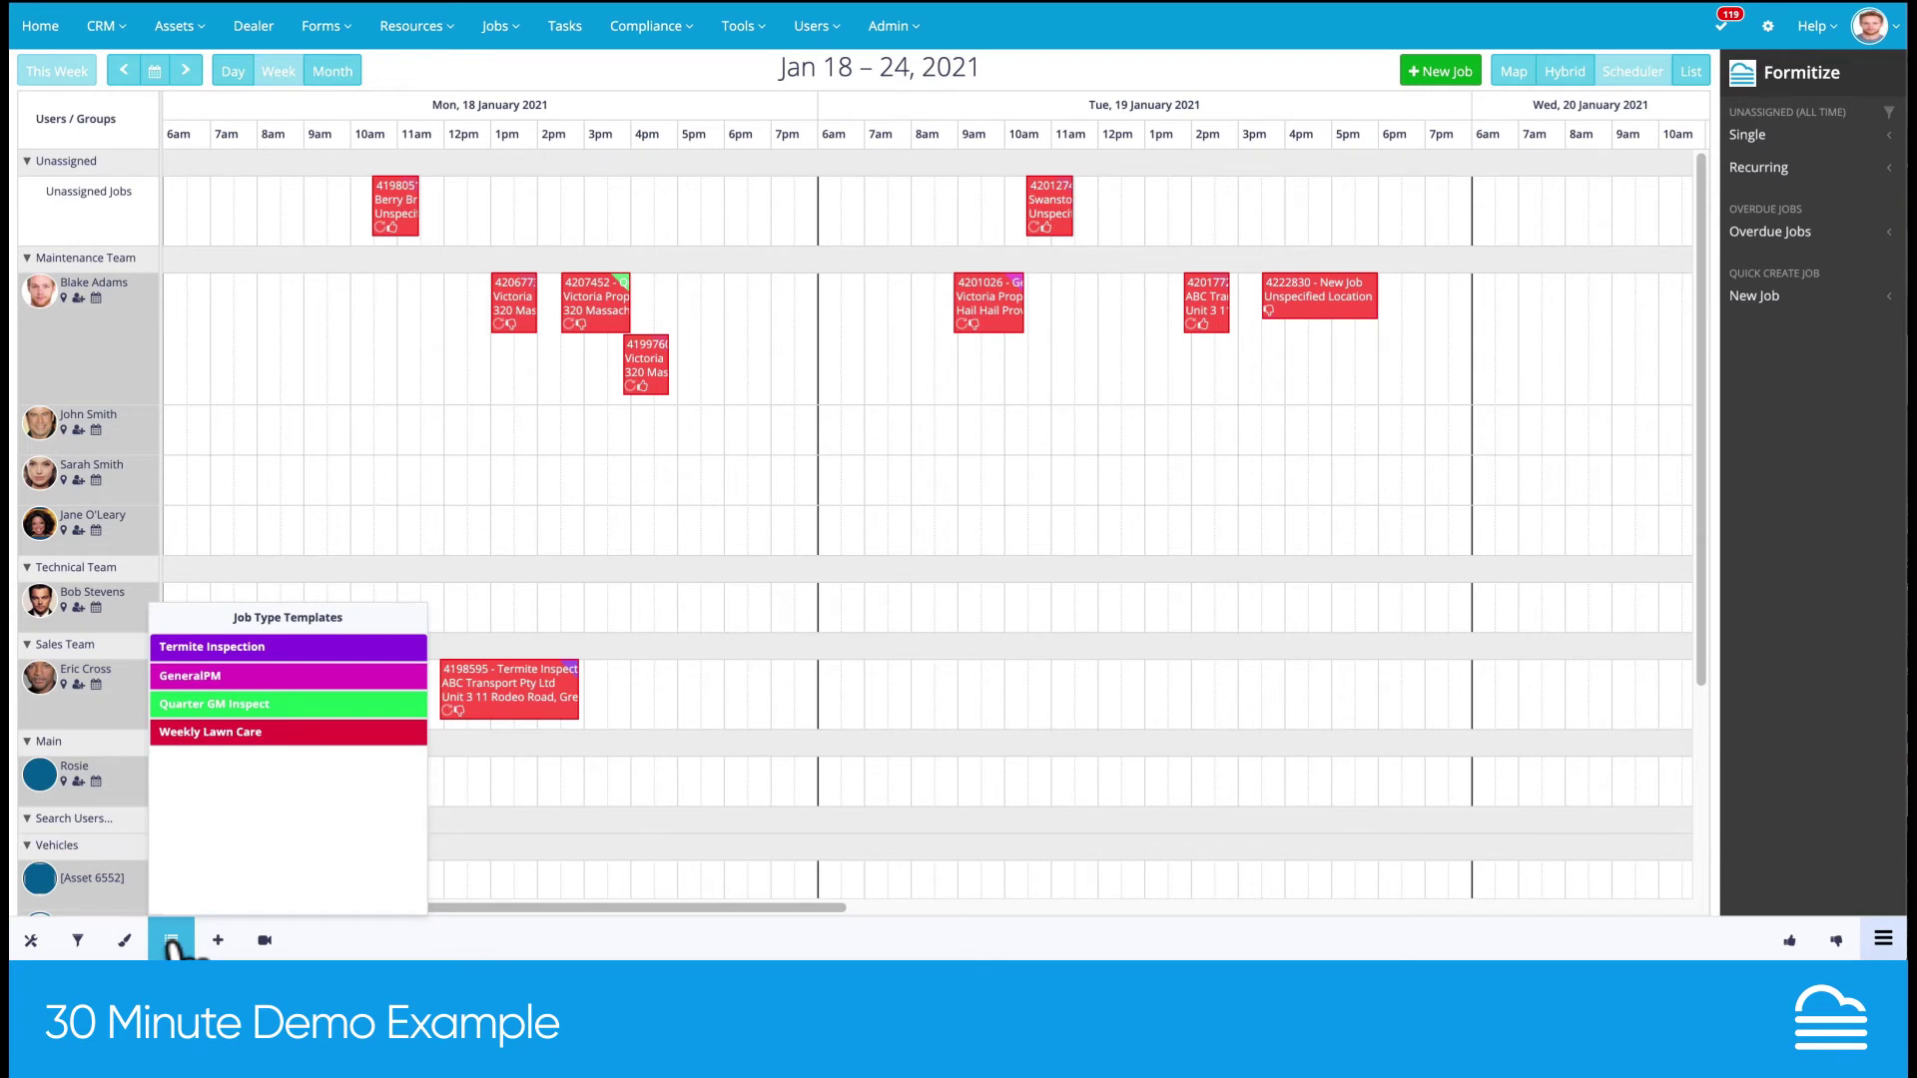
click(124, 940)
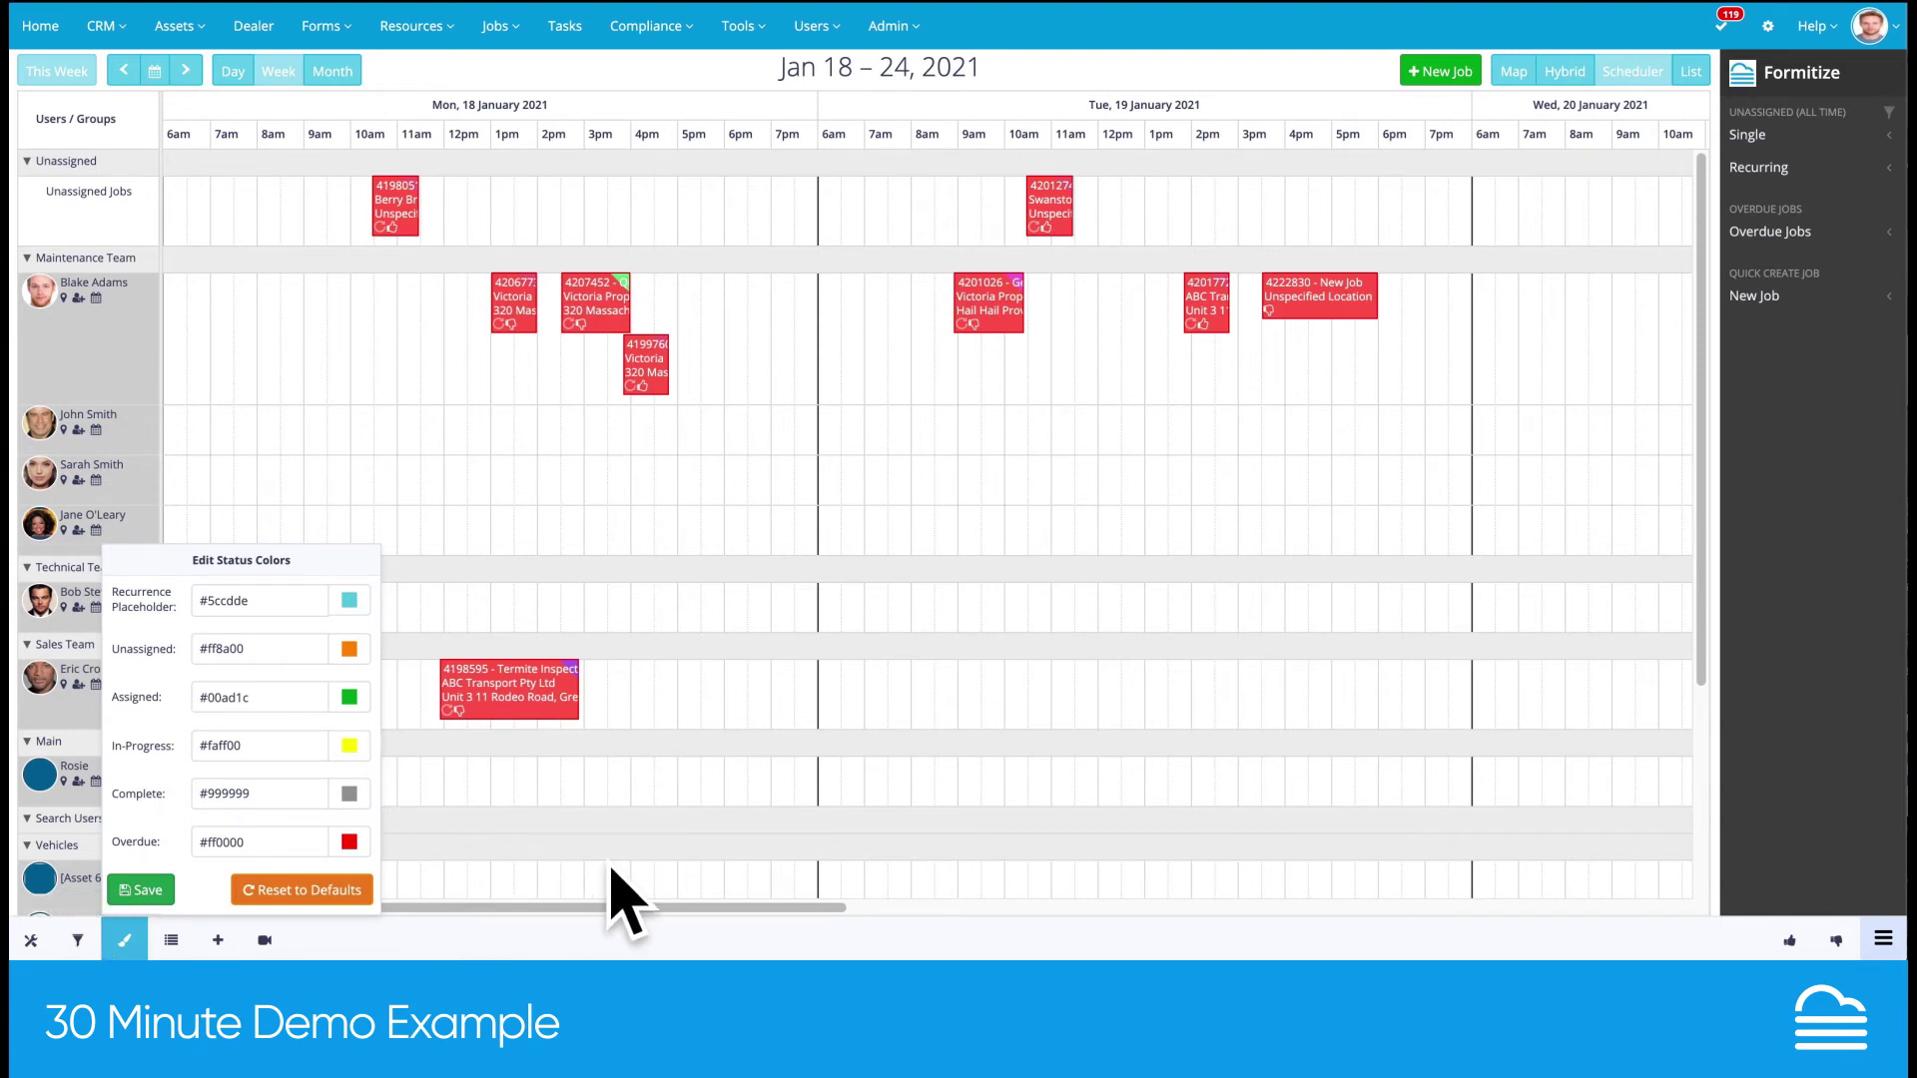
Close the status colour settings, switch from the scheduler to the jobs list, and examine its available filter options
click(1314, 70)
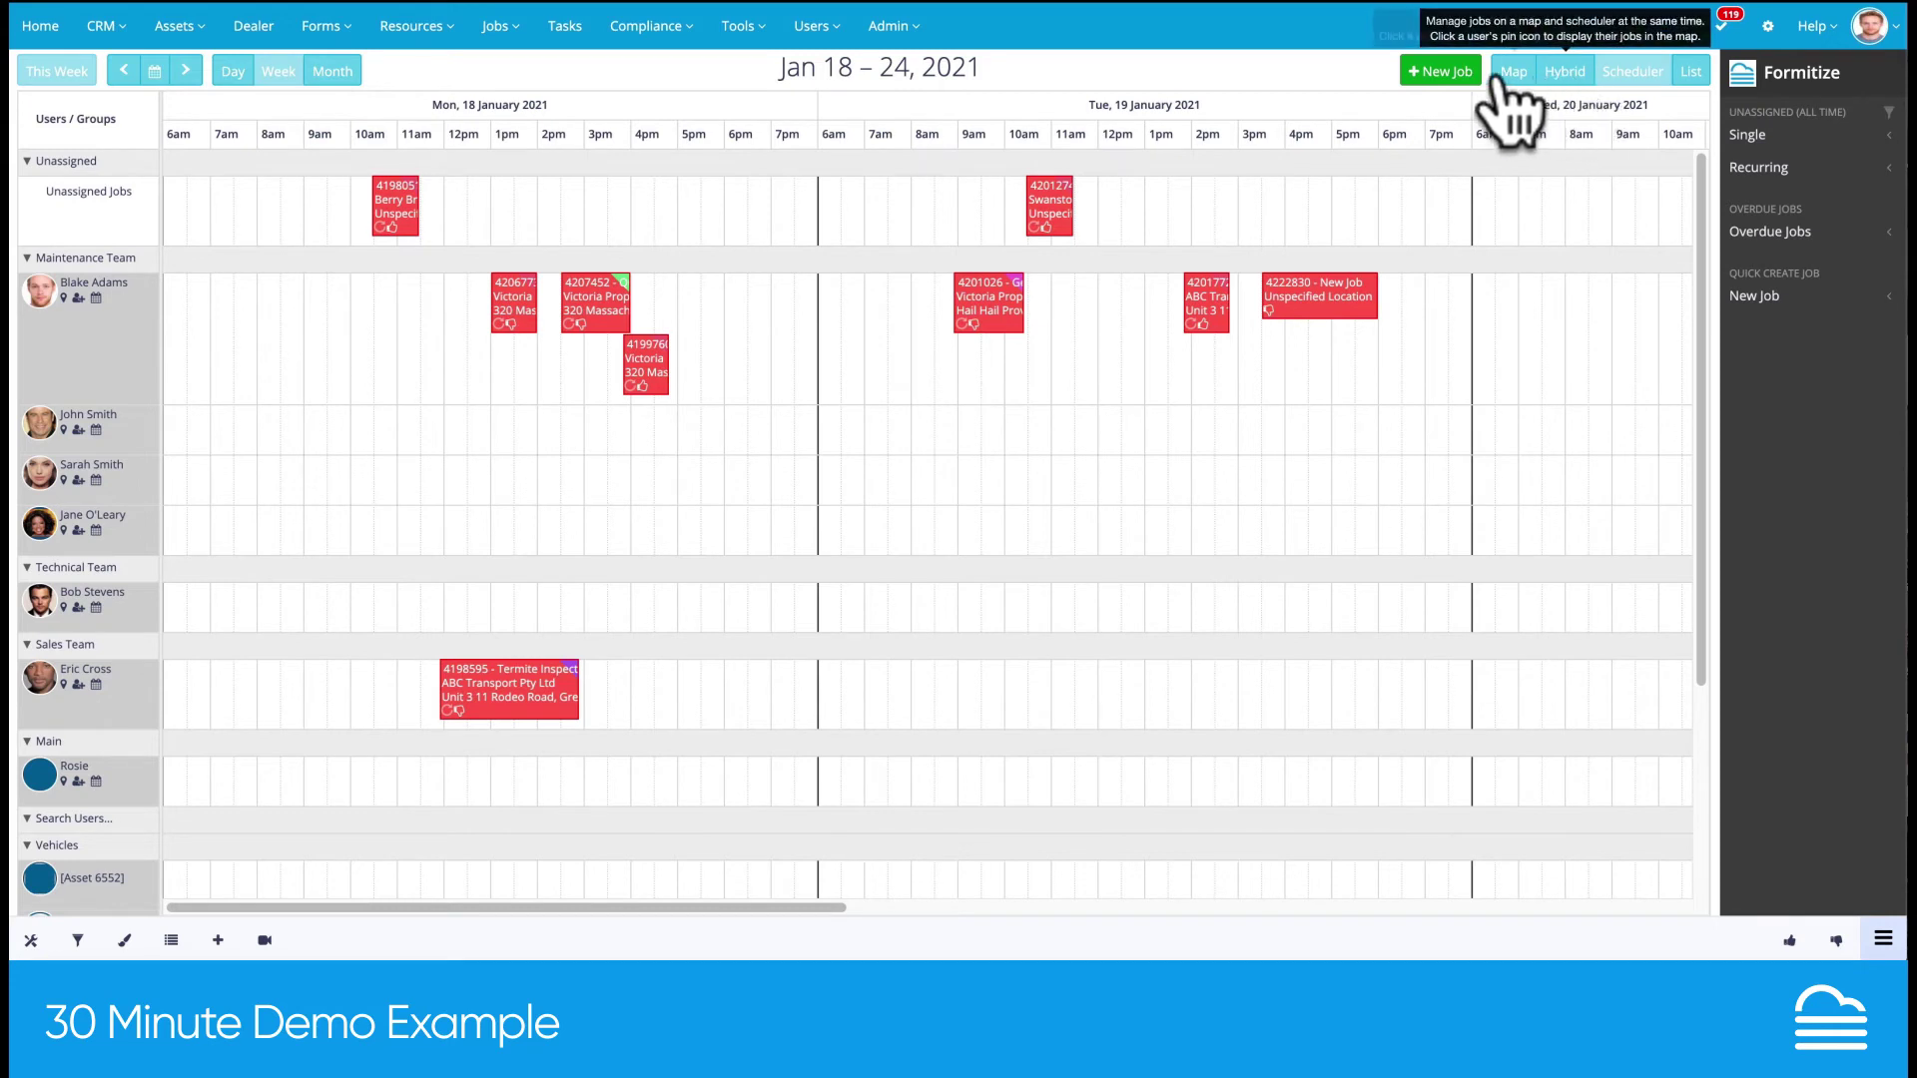
click(1694, 73)
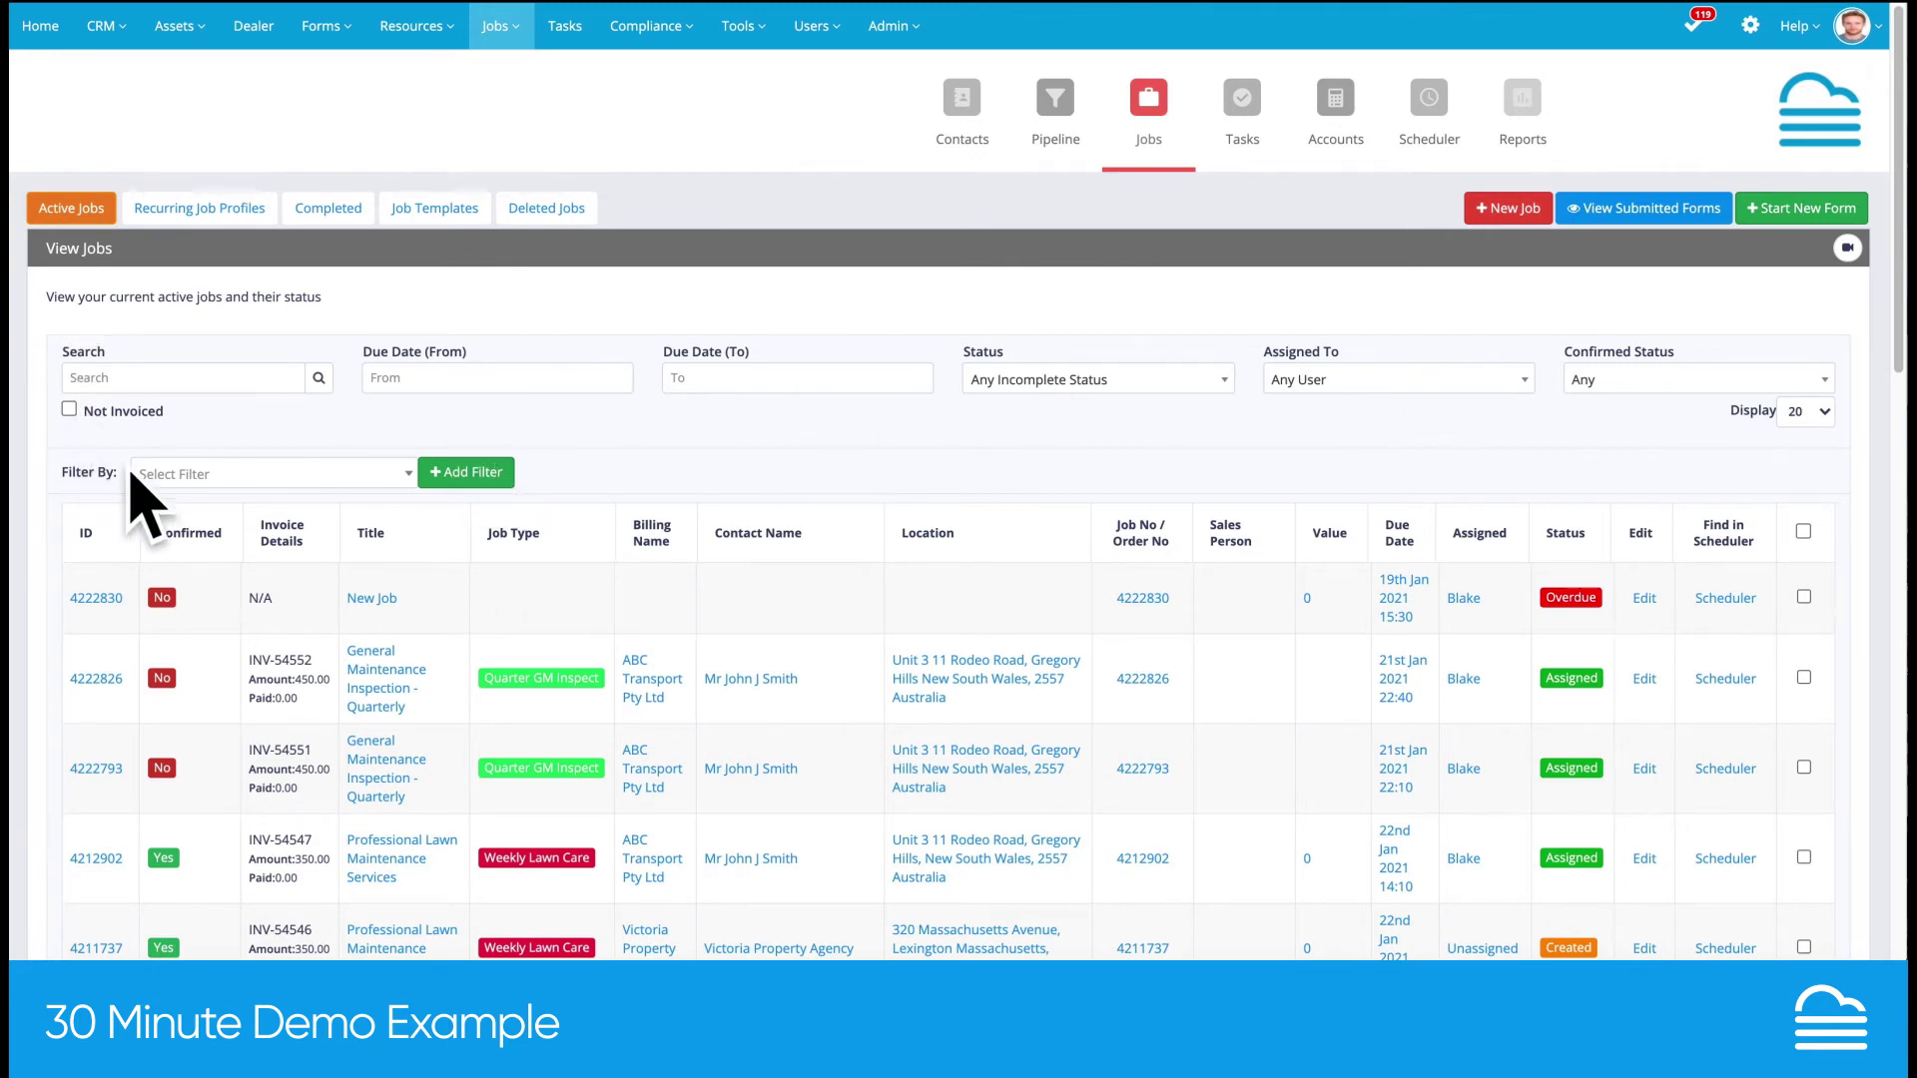
click(404, 476)
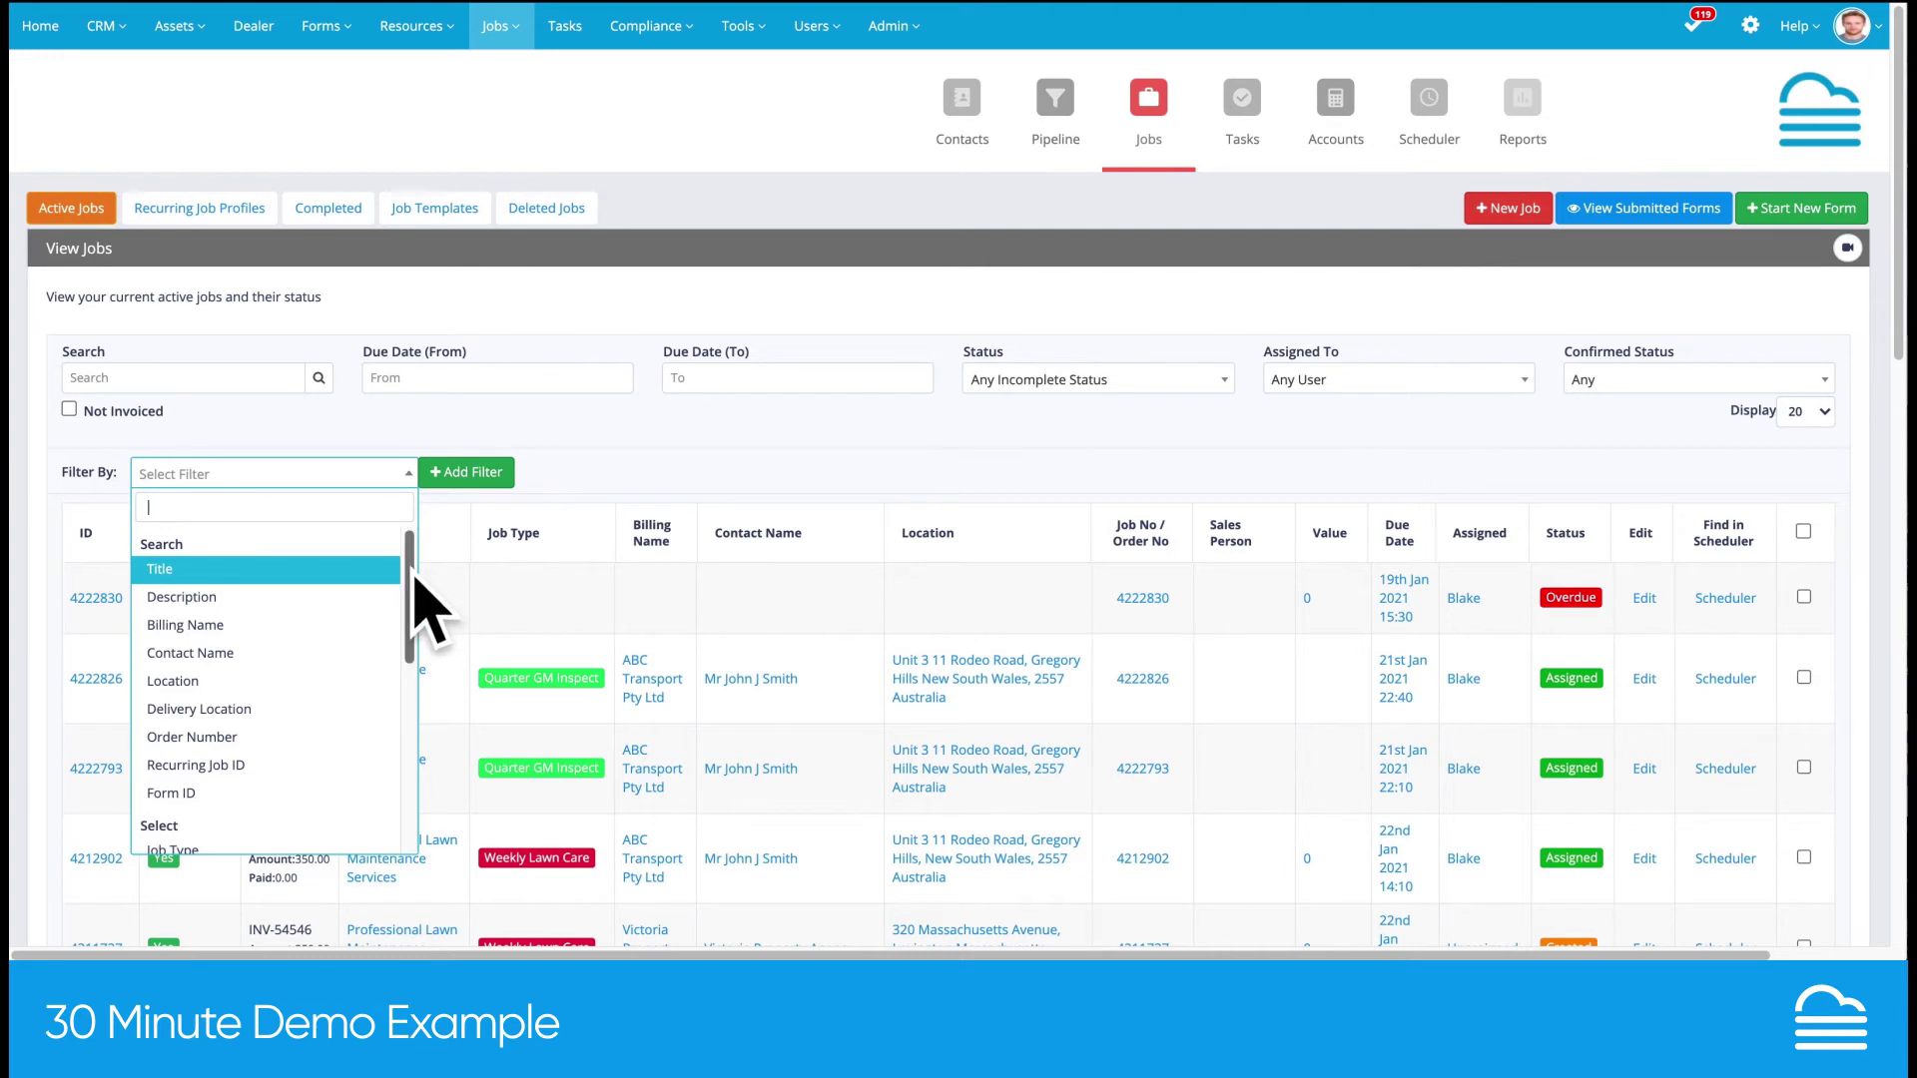
drag(413, 654, 427, 593)
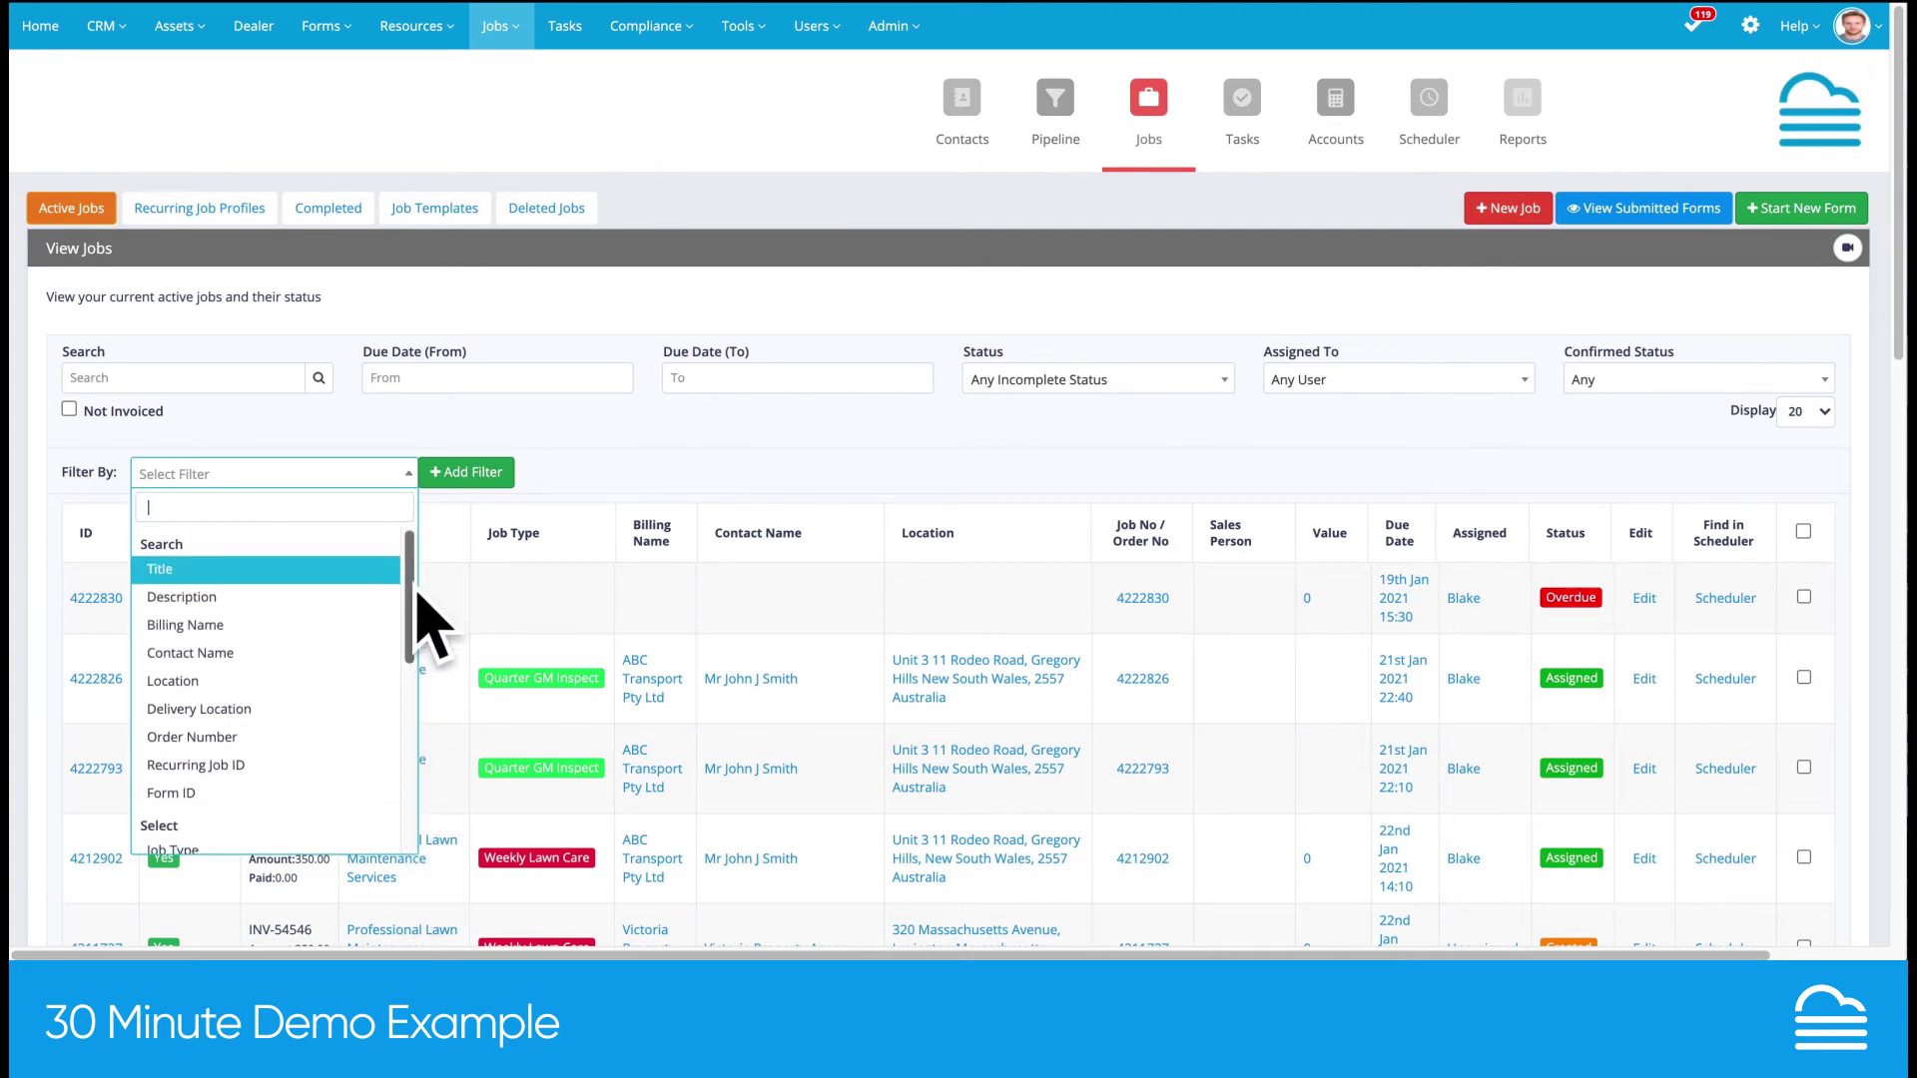
click(854, 424)
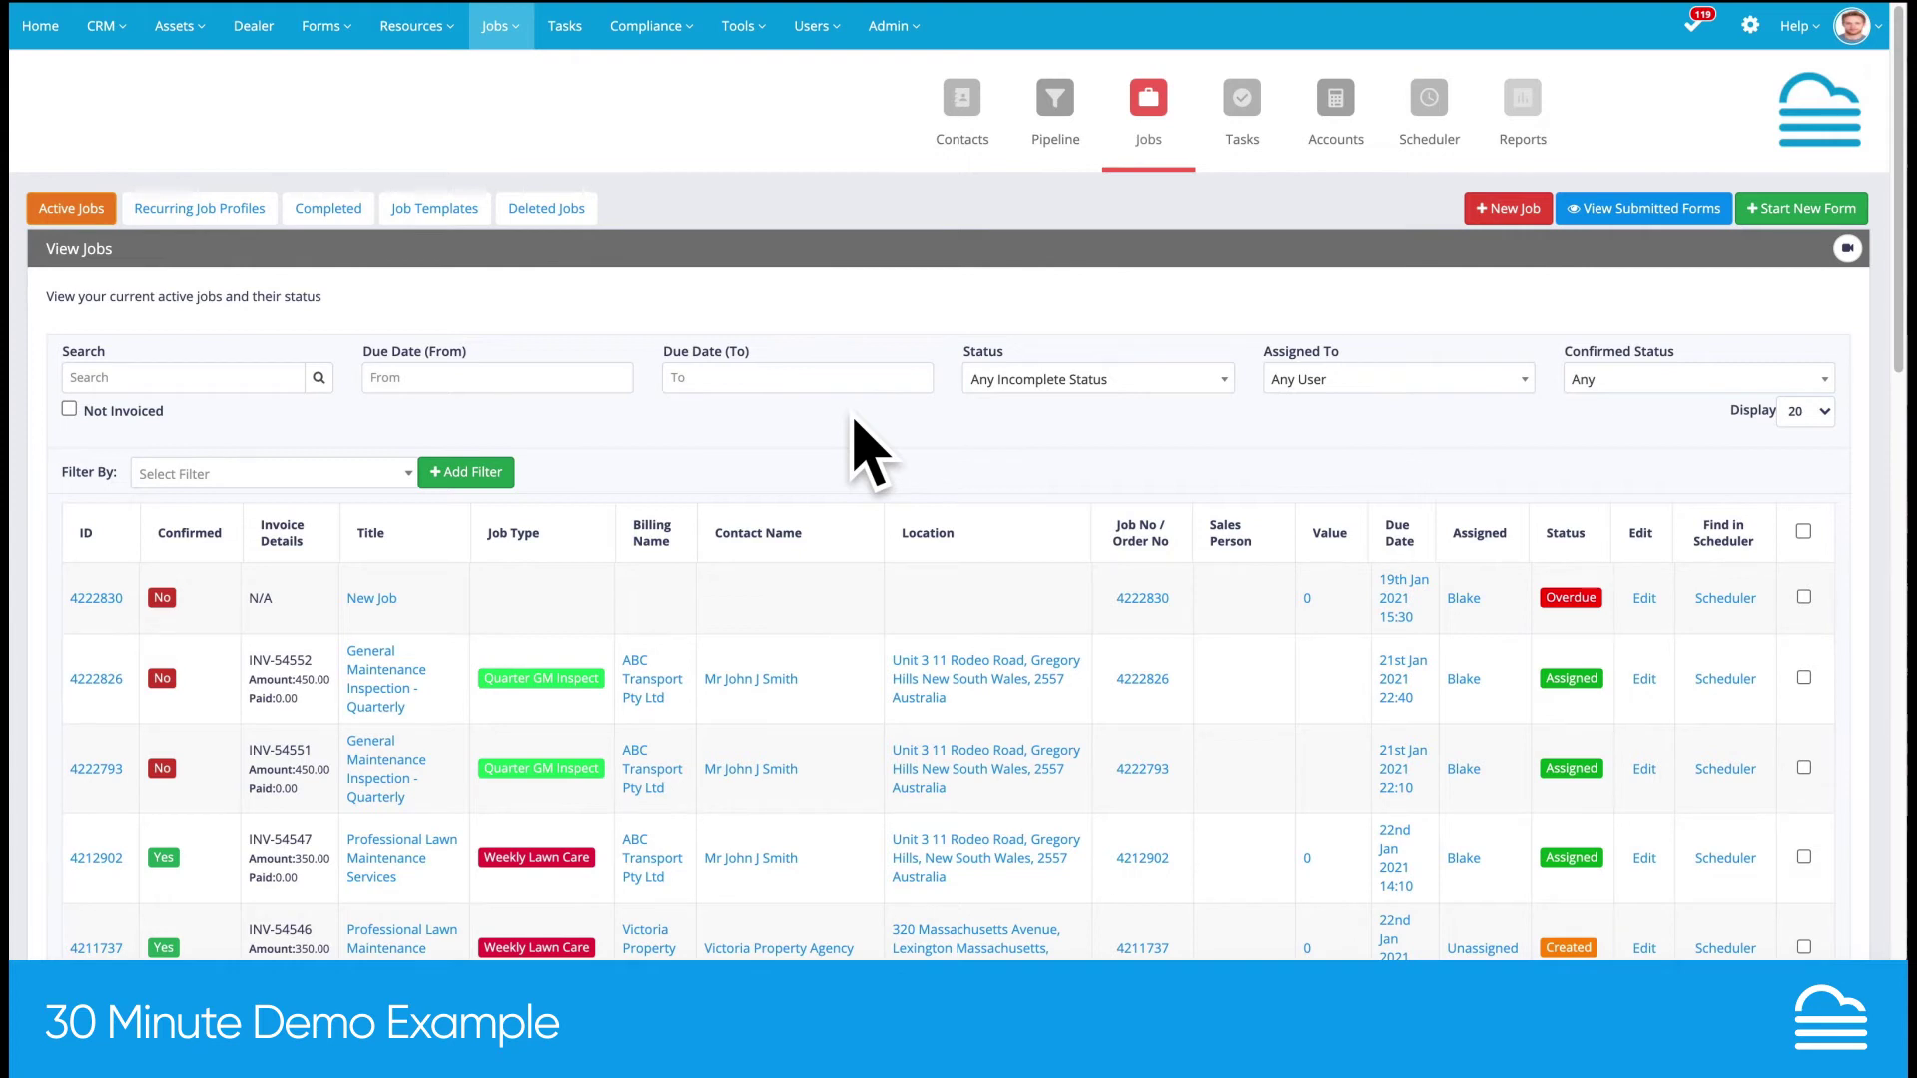
Open the ABC Transport Pty Ltd record from the CRM contacts and examine its billing details
click(961, 100)
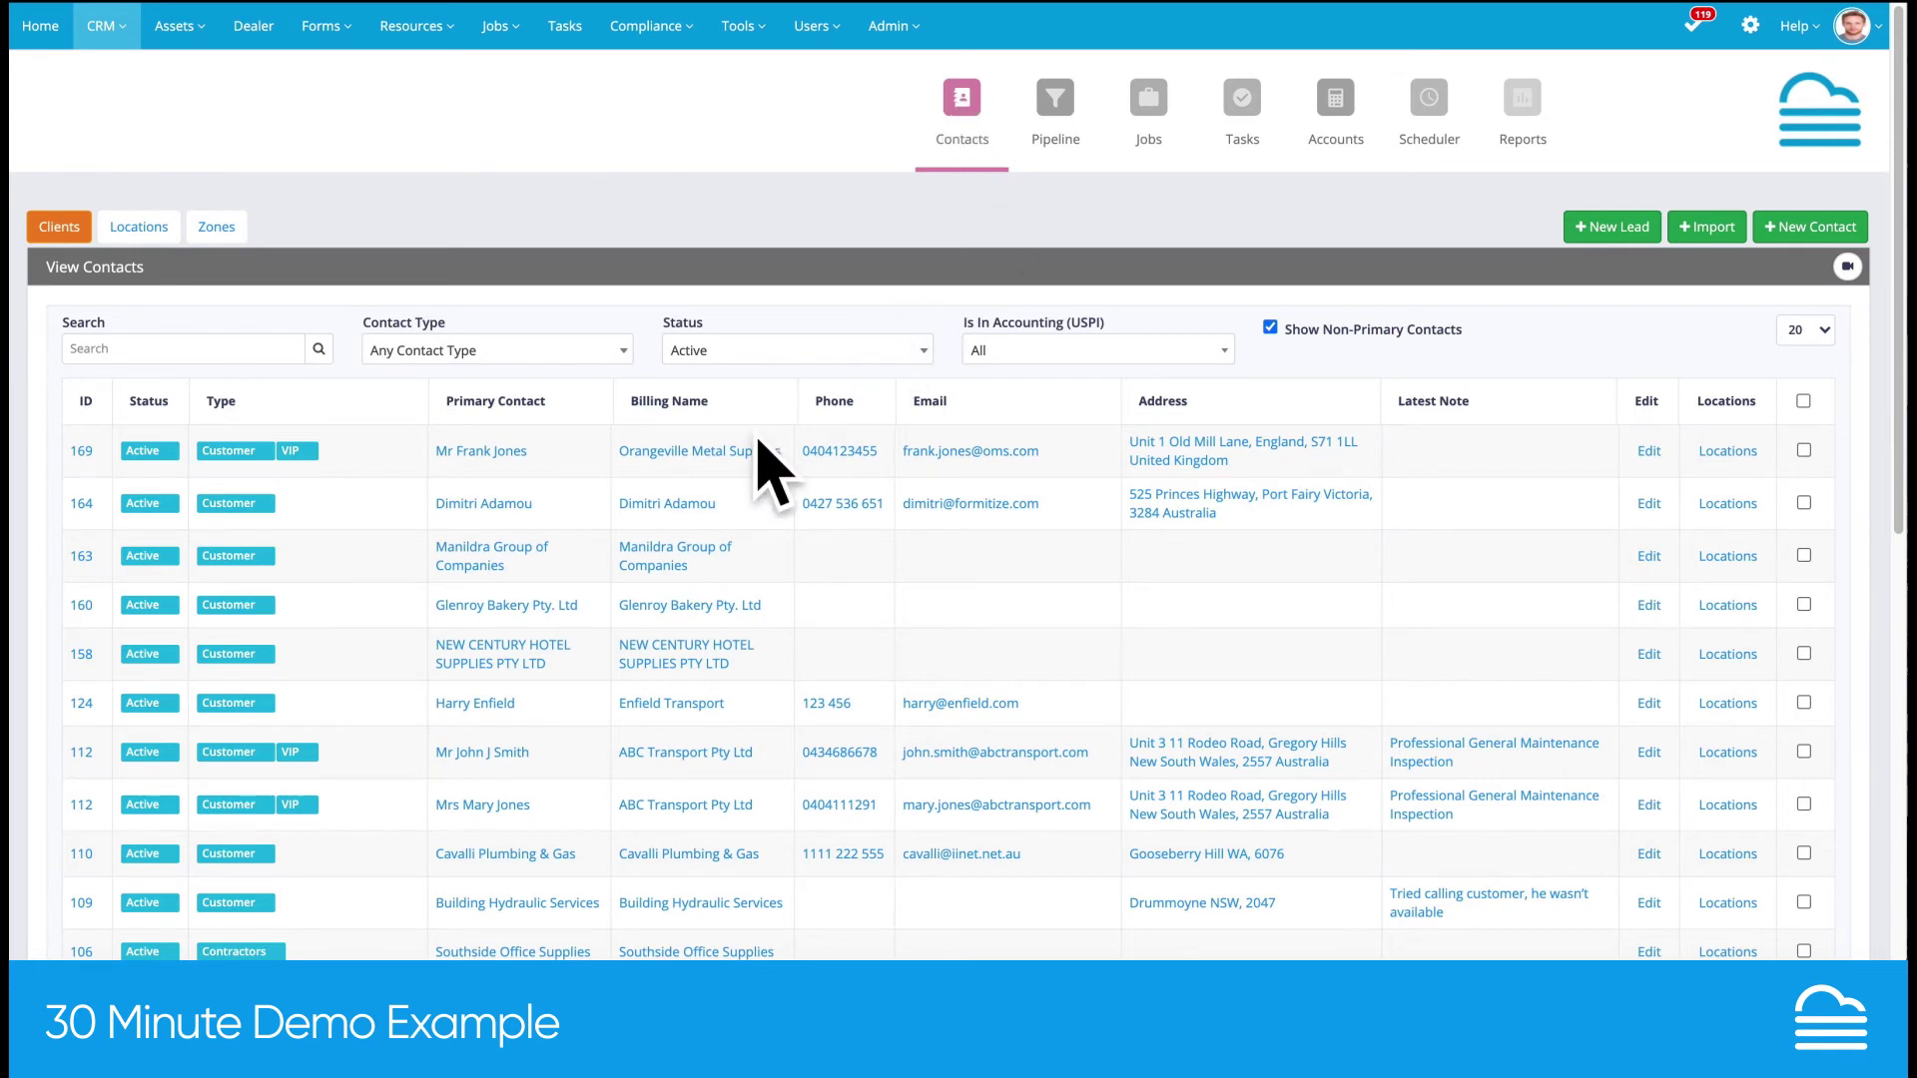
click(685, 754)
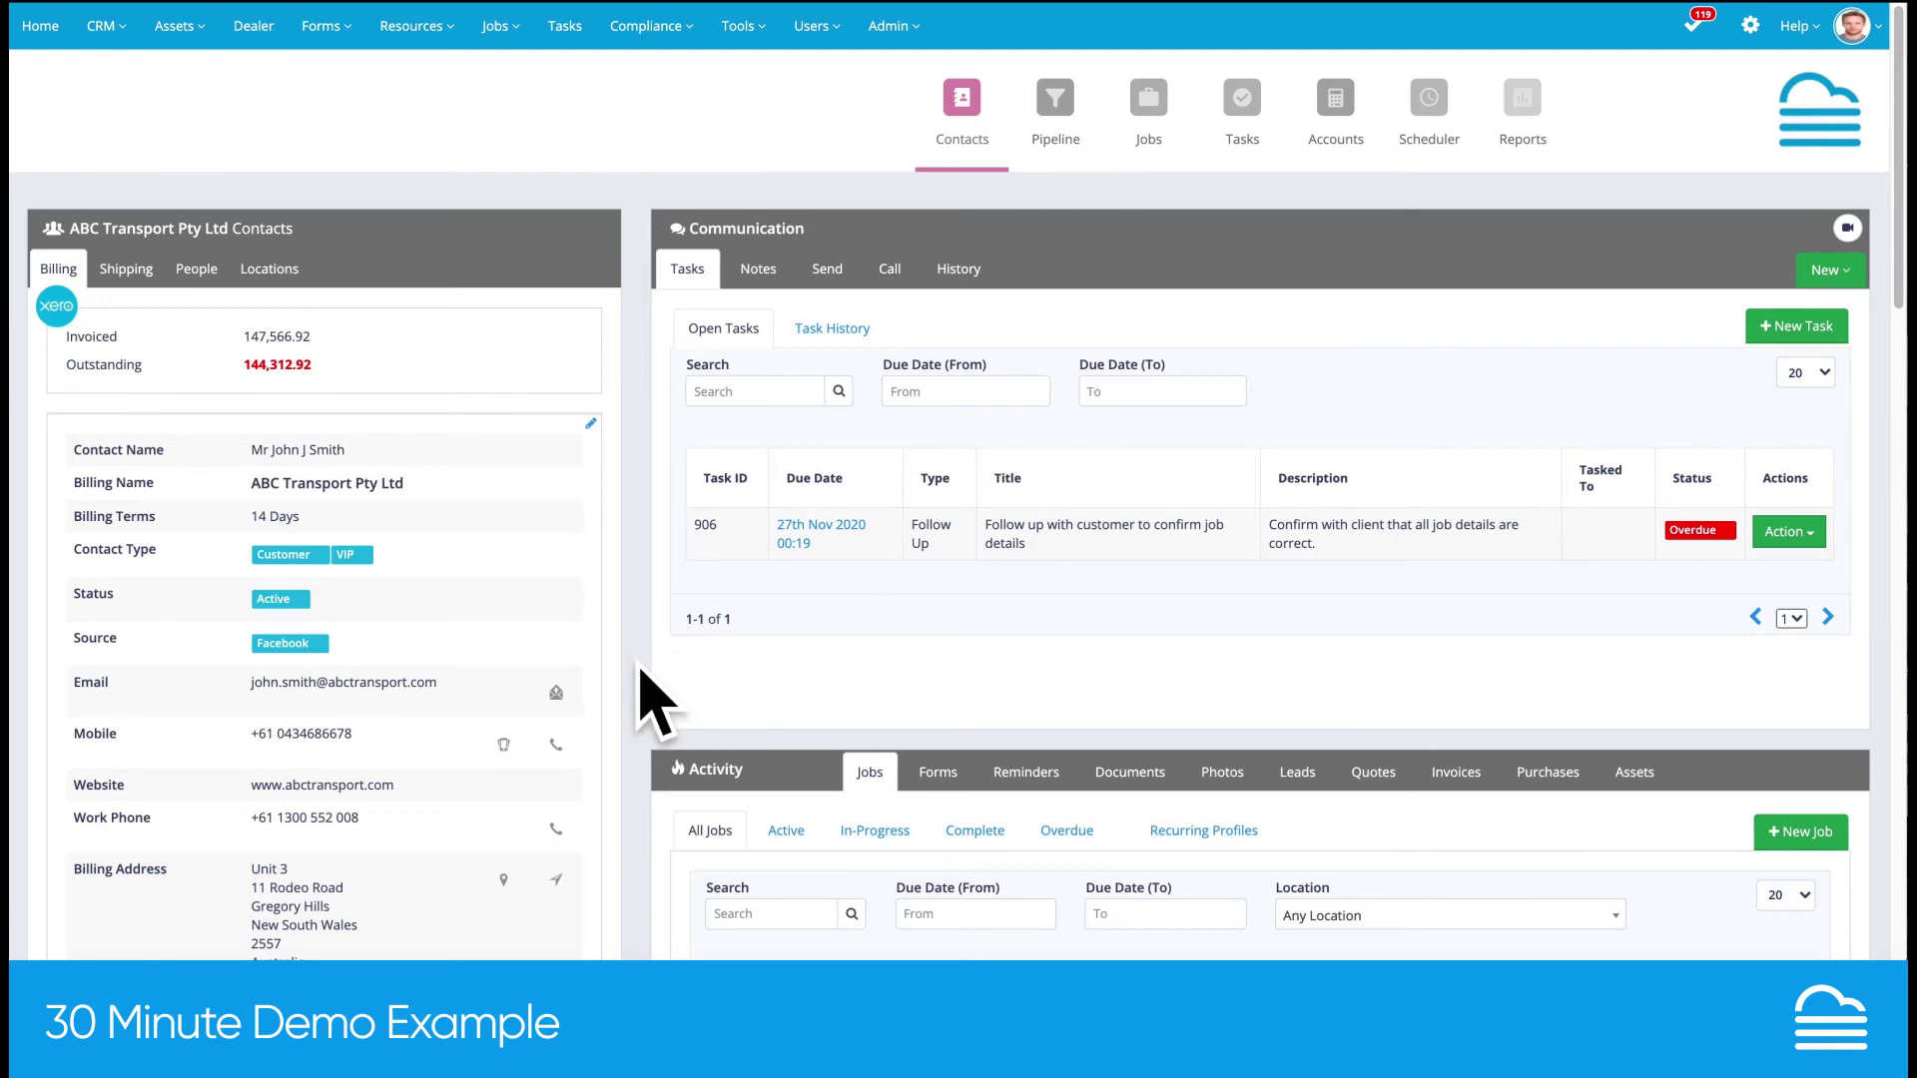
scroll(642, 671, down, 2)
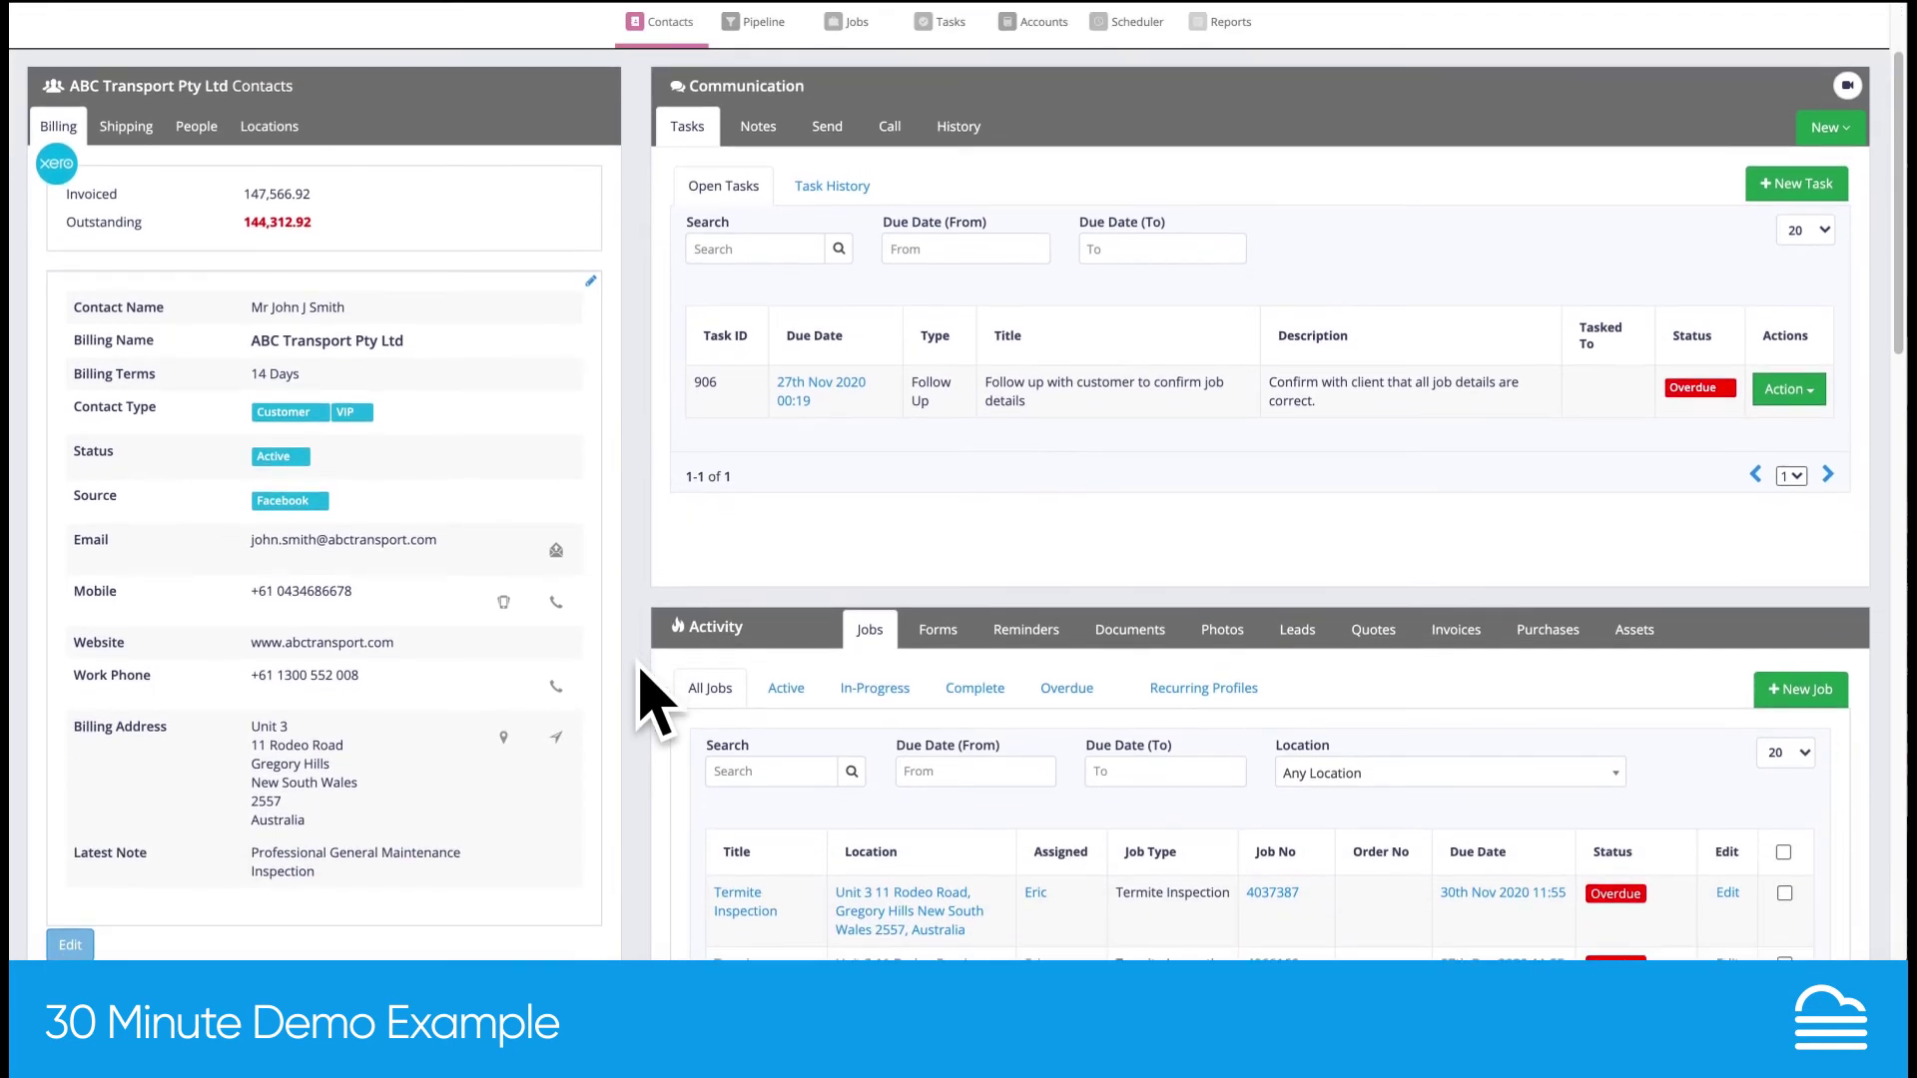
scroll(651, 699, up, 1)
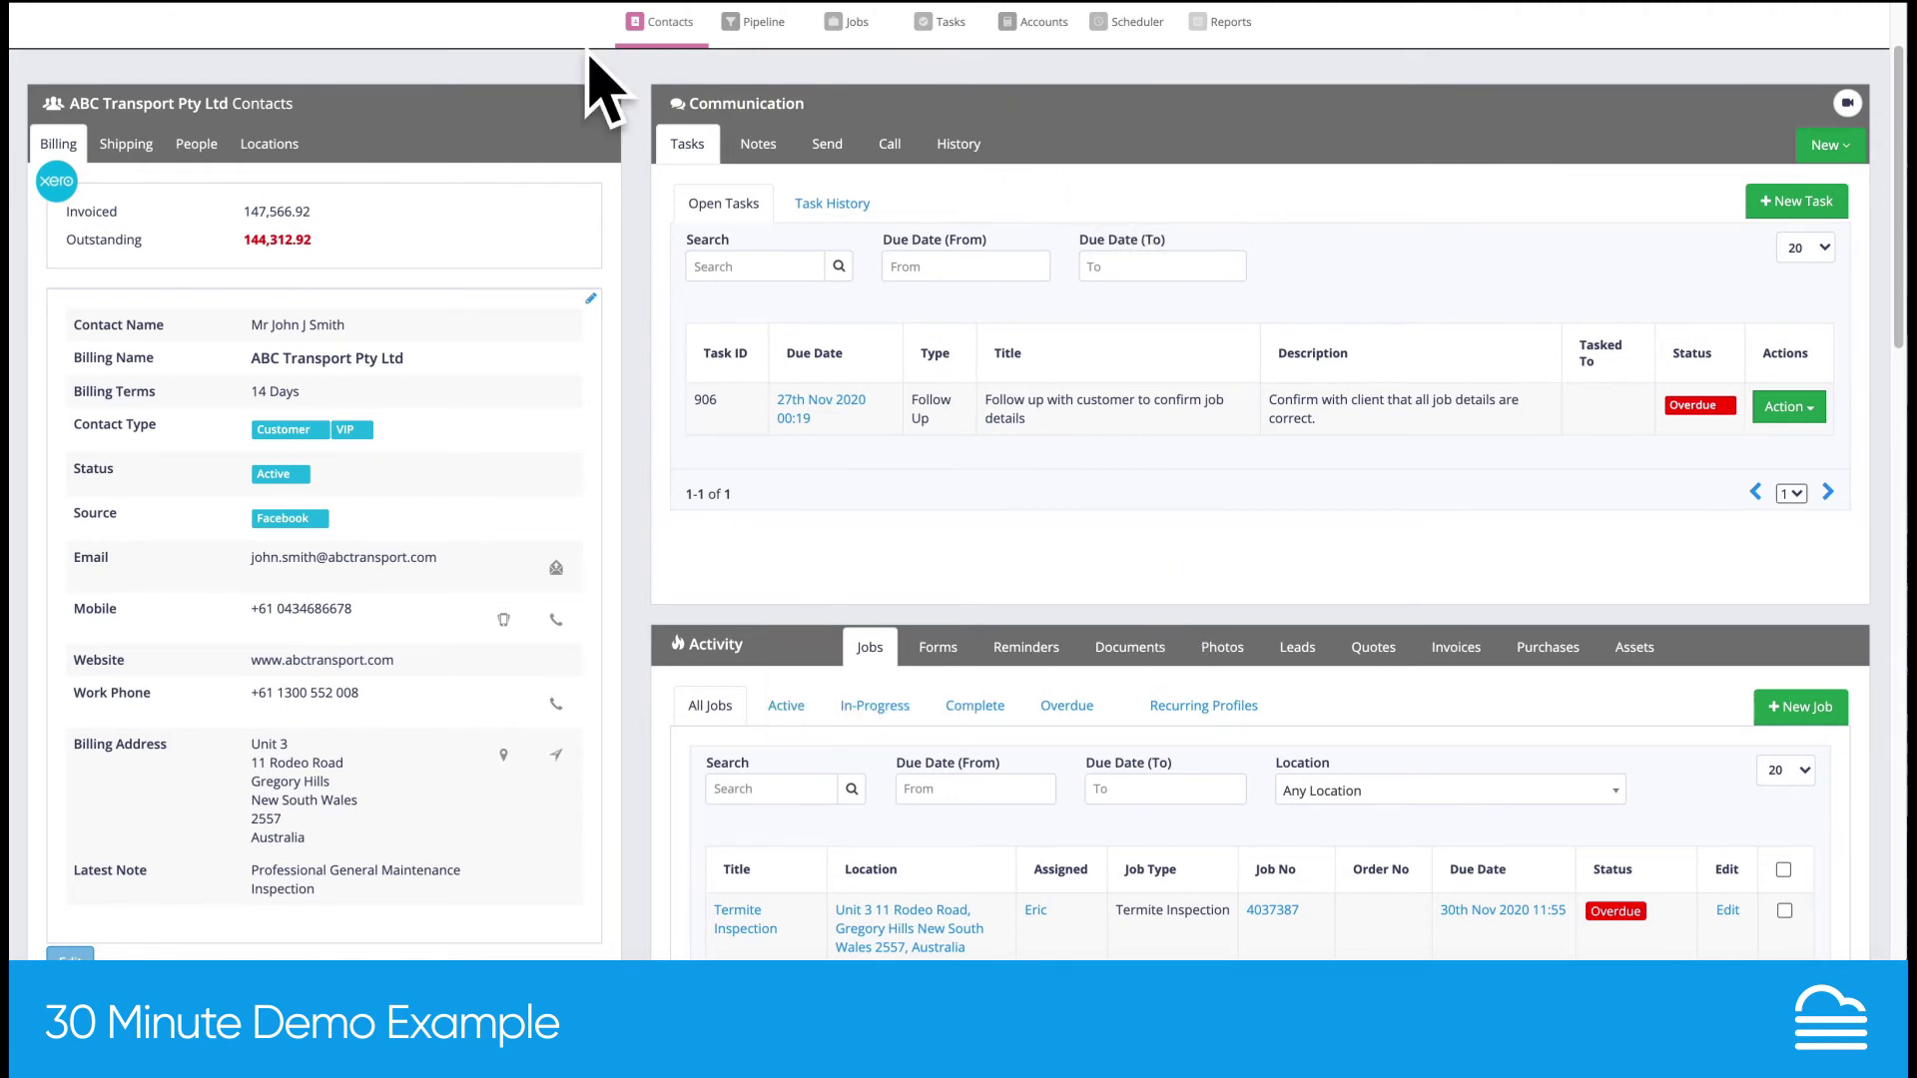
scroll(599, 90, down, 1)
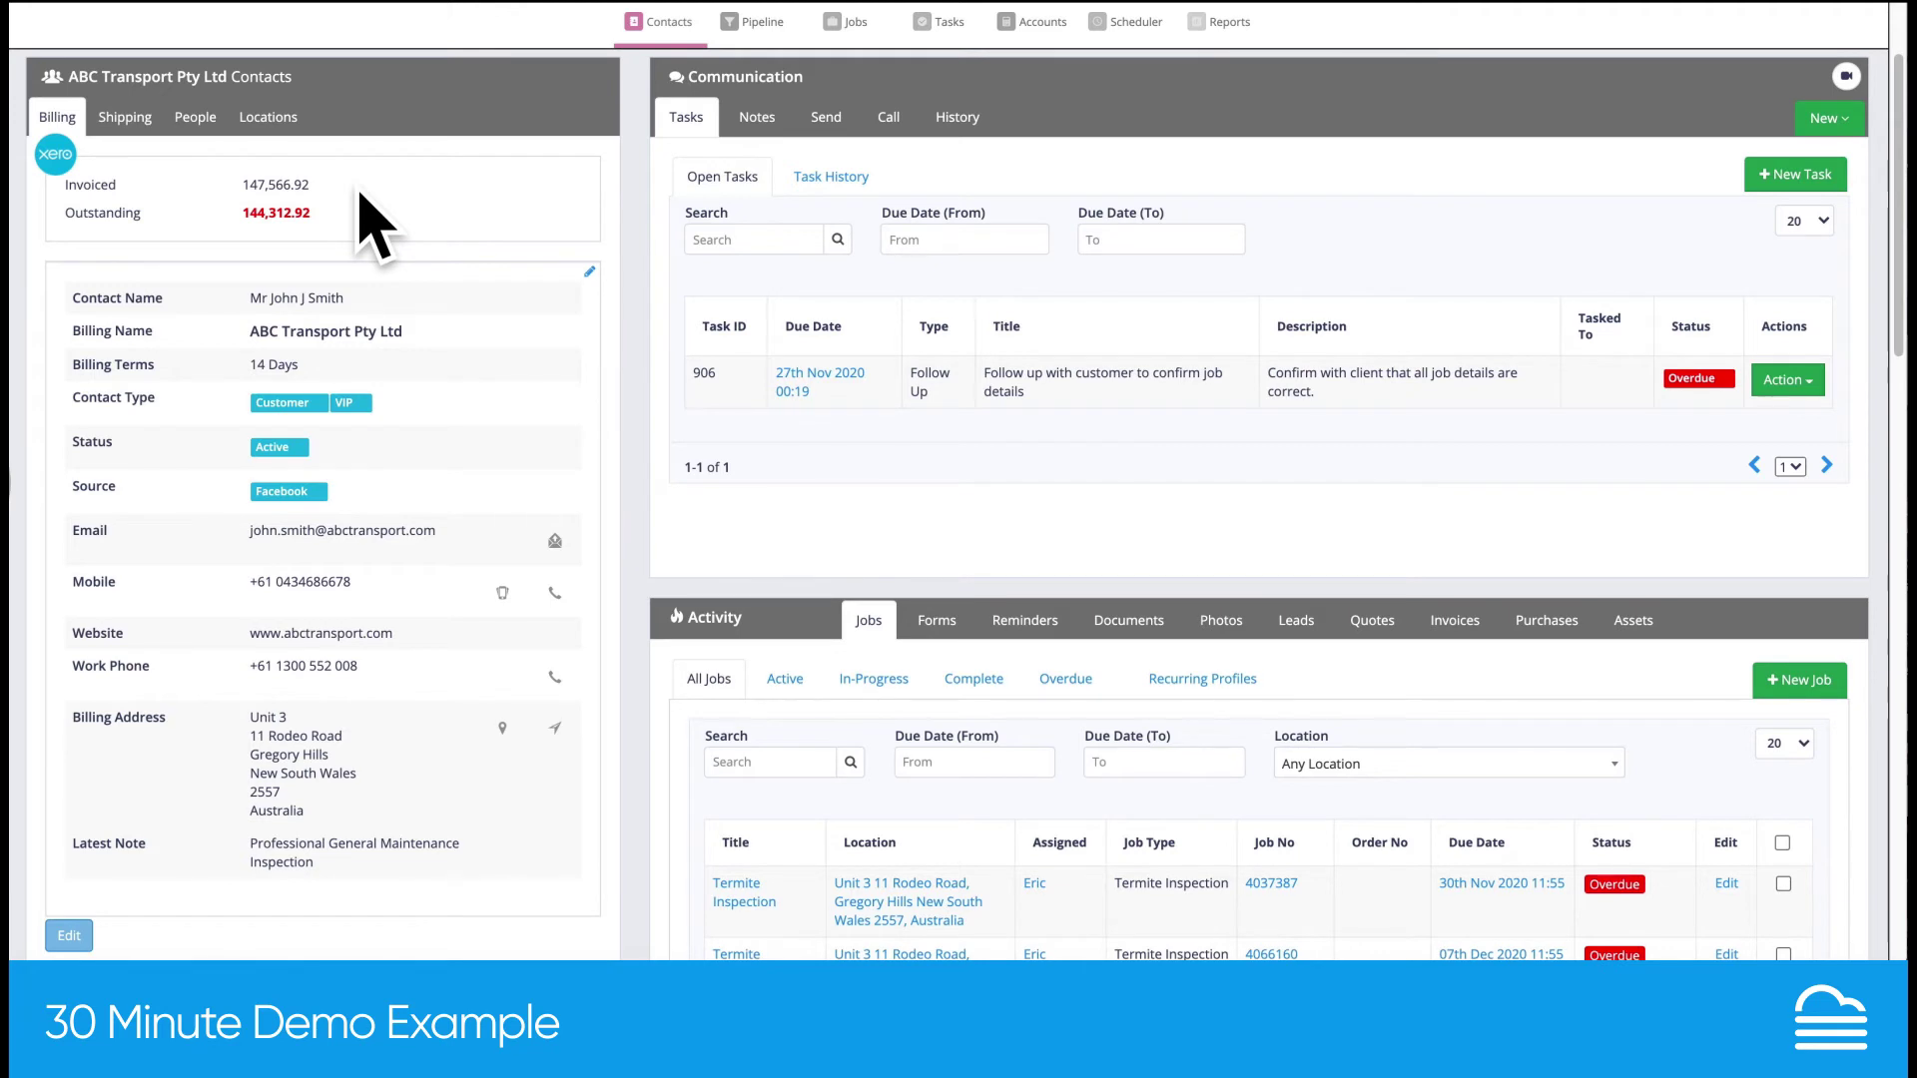
scroll(370, 219, down, 1)
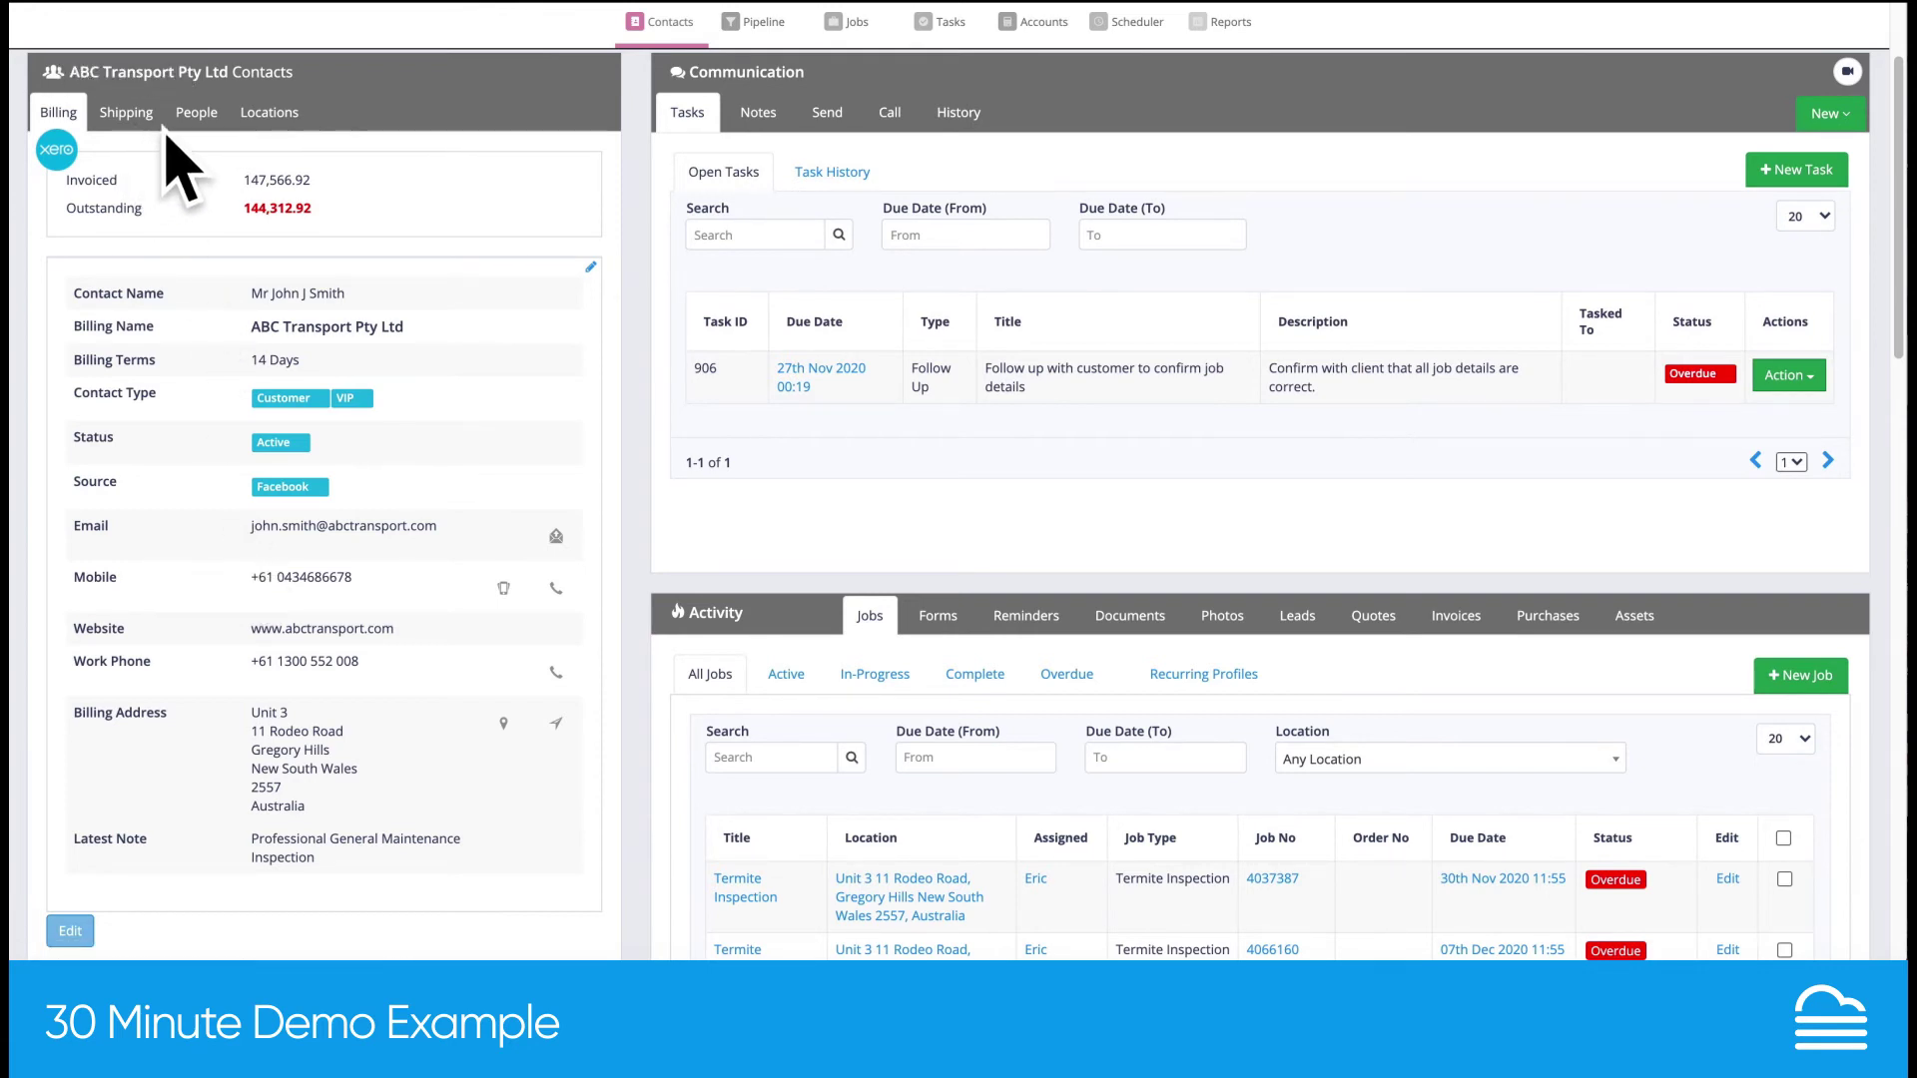
Review the client's people and its location's notes and attachments, ending on the location details
click(205, 113)
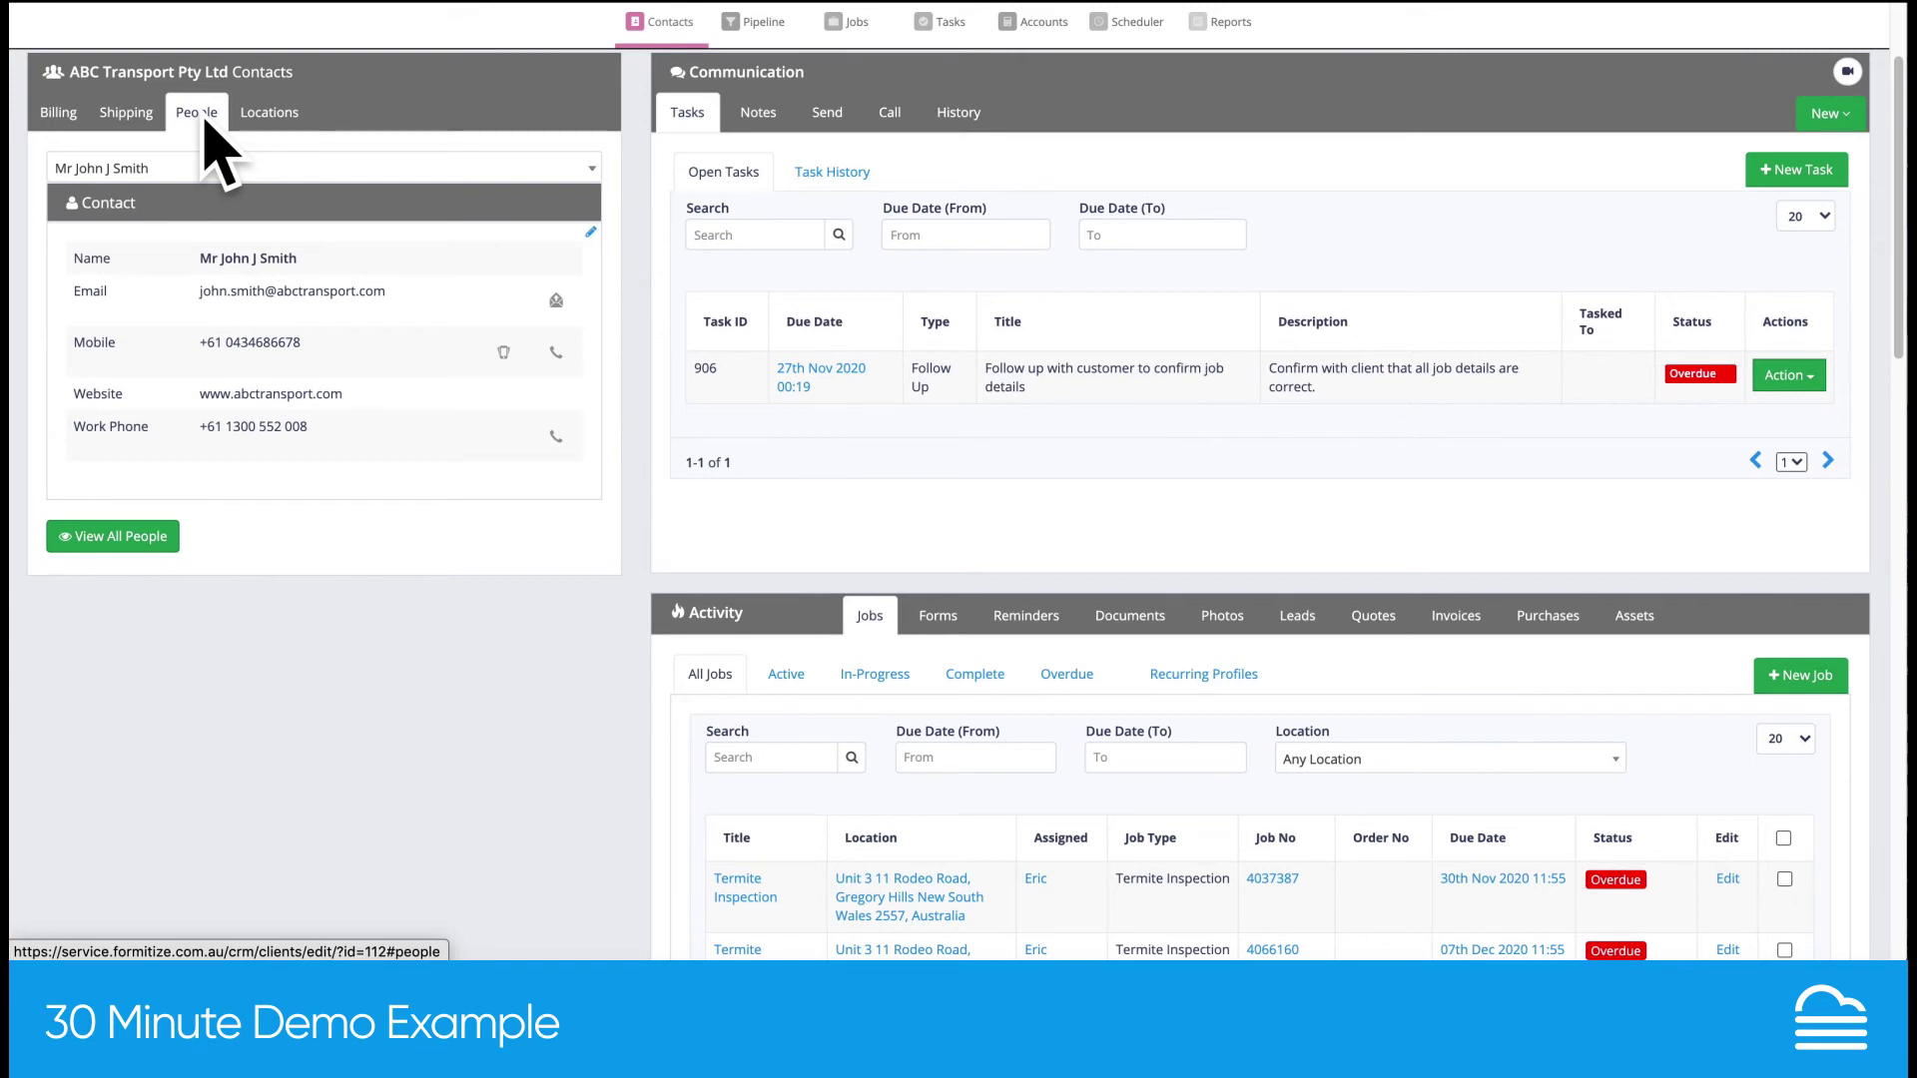
click(265, 113)
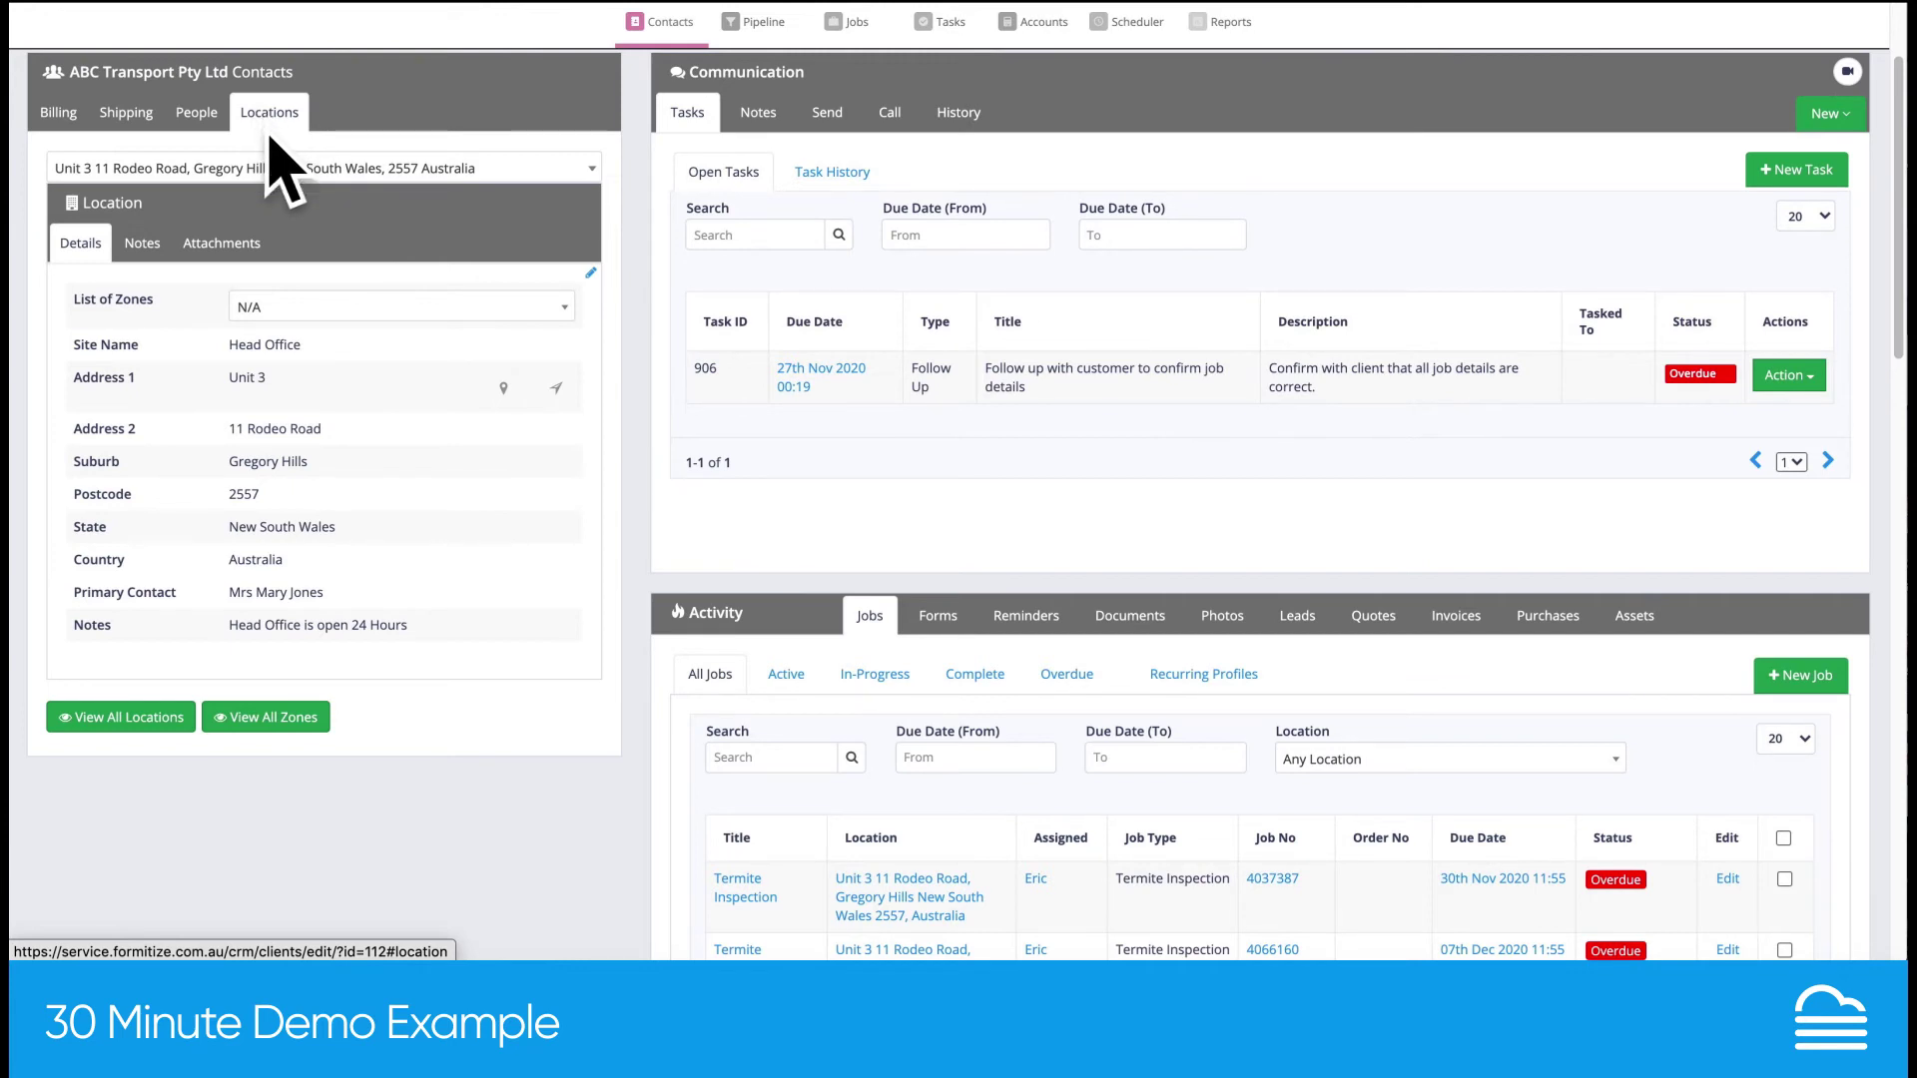
click(142, 244)
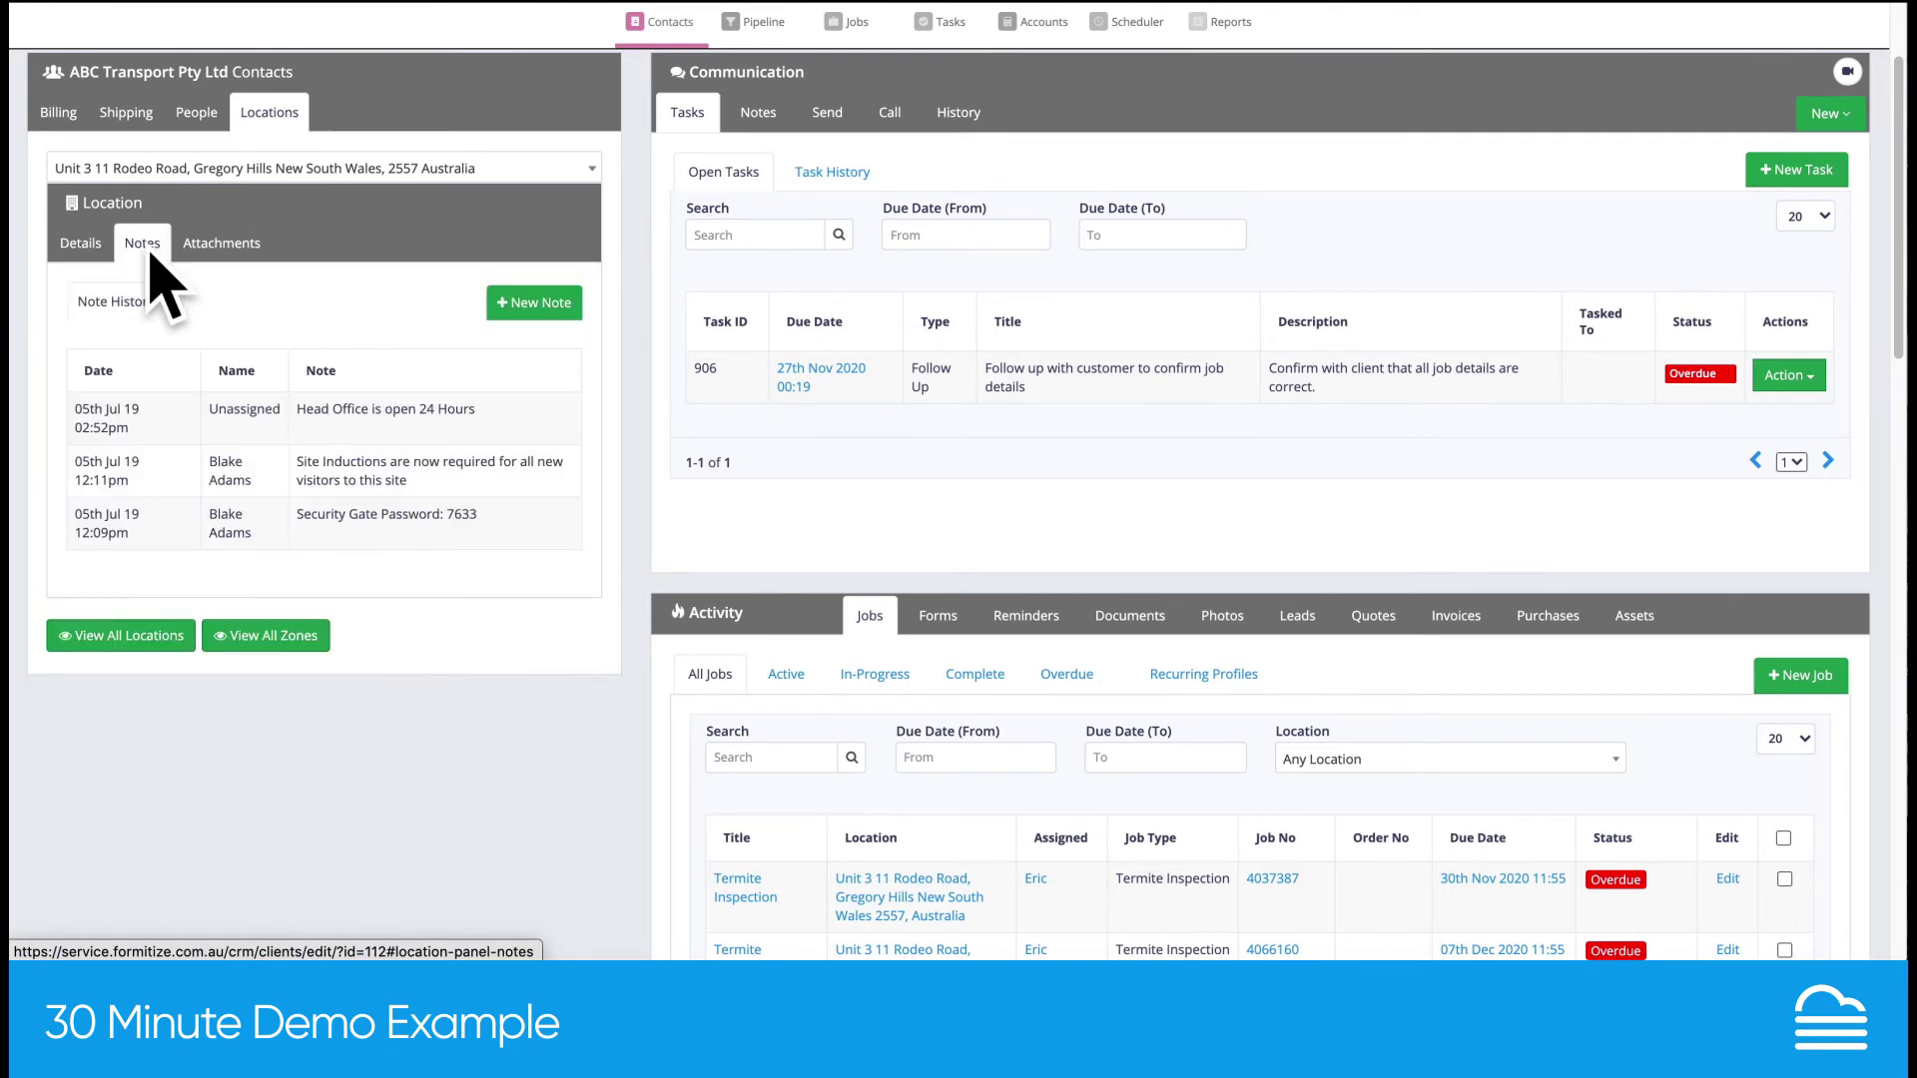
click(219, 246)
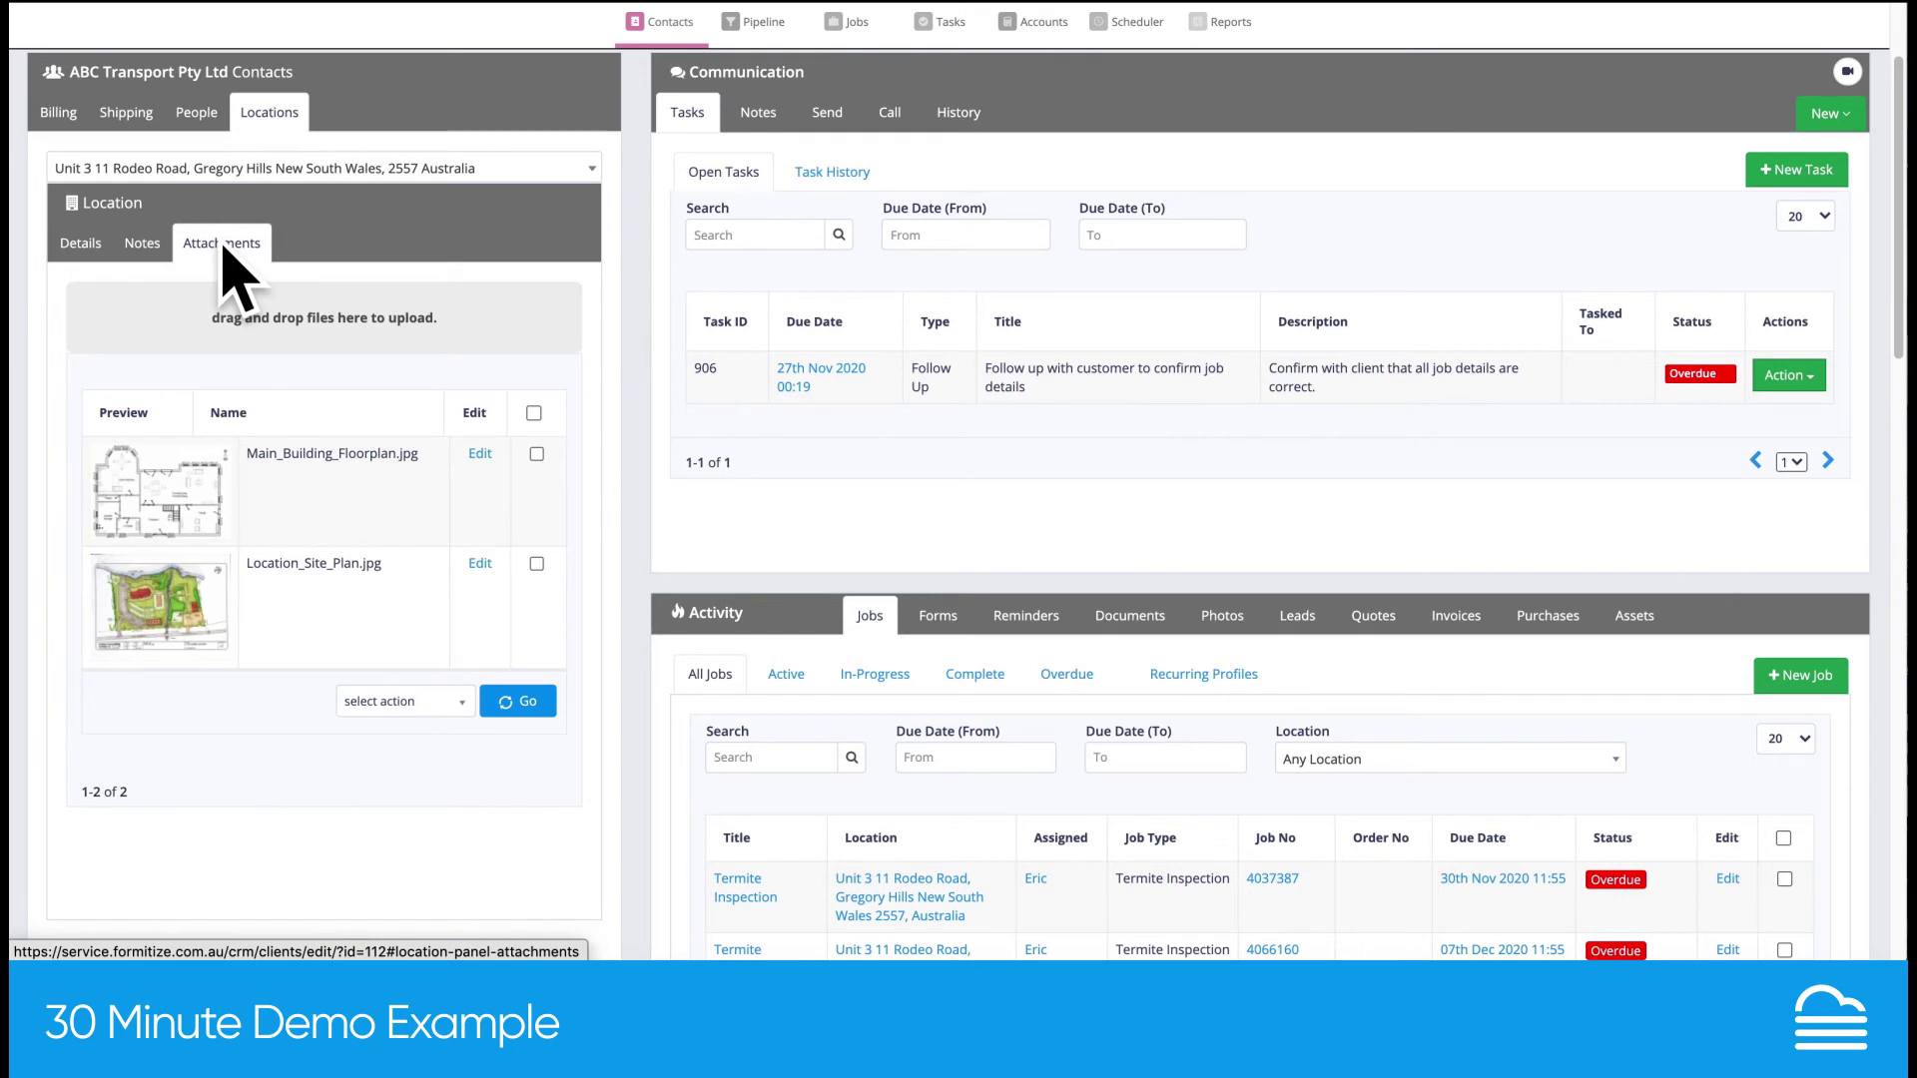
click(104, 258)
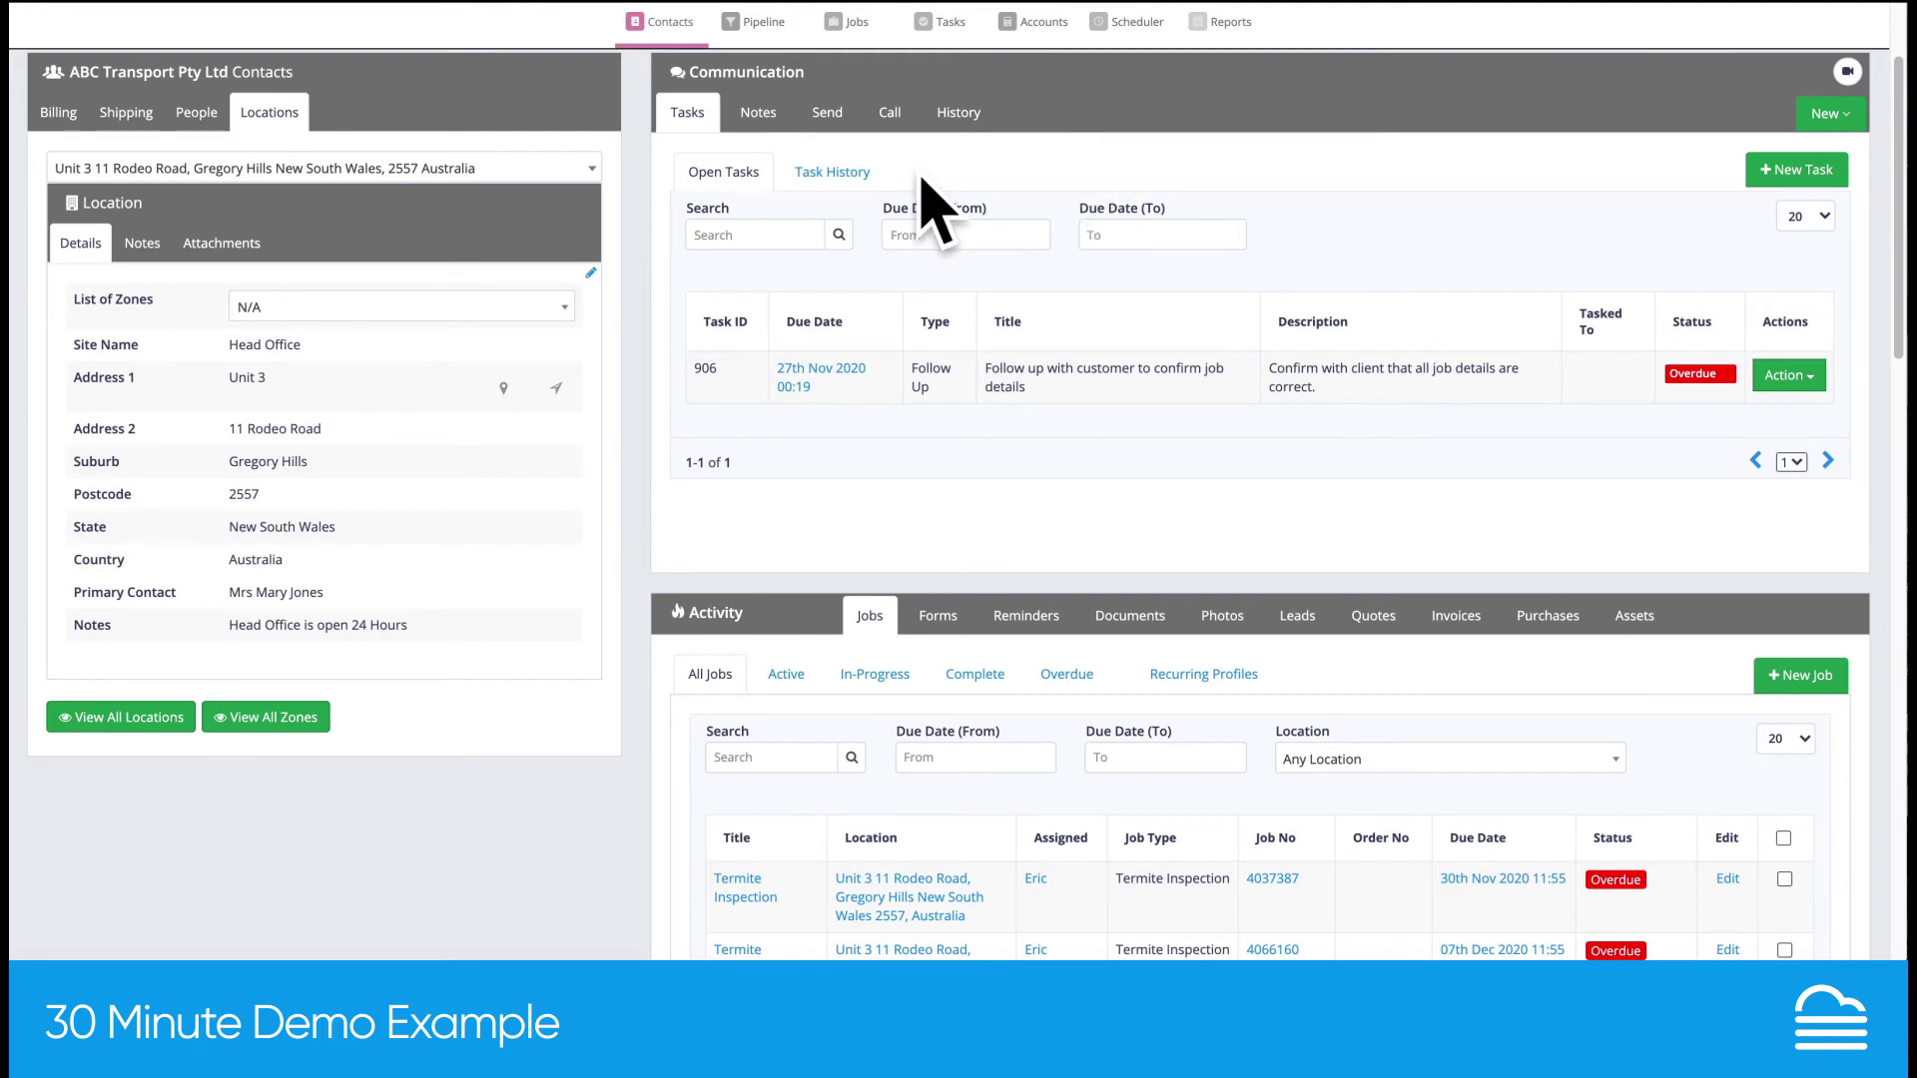
Review the client's communication notes, email sending form, call options and history
click(761, 113)
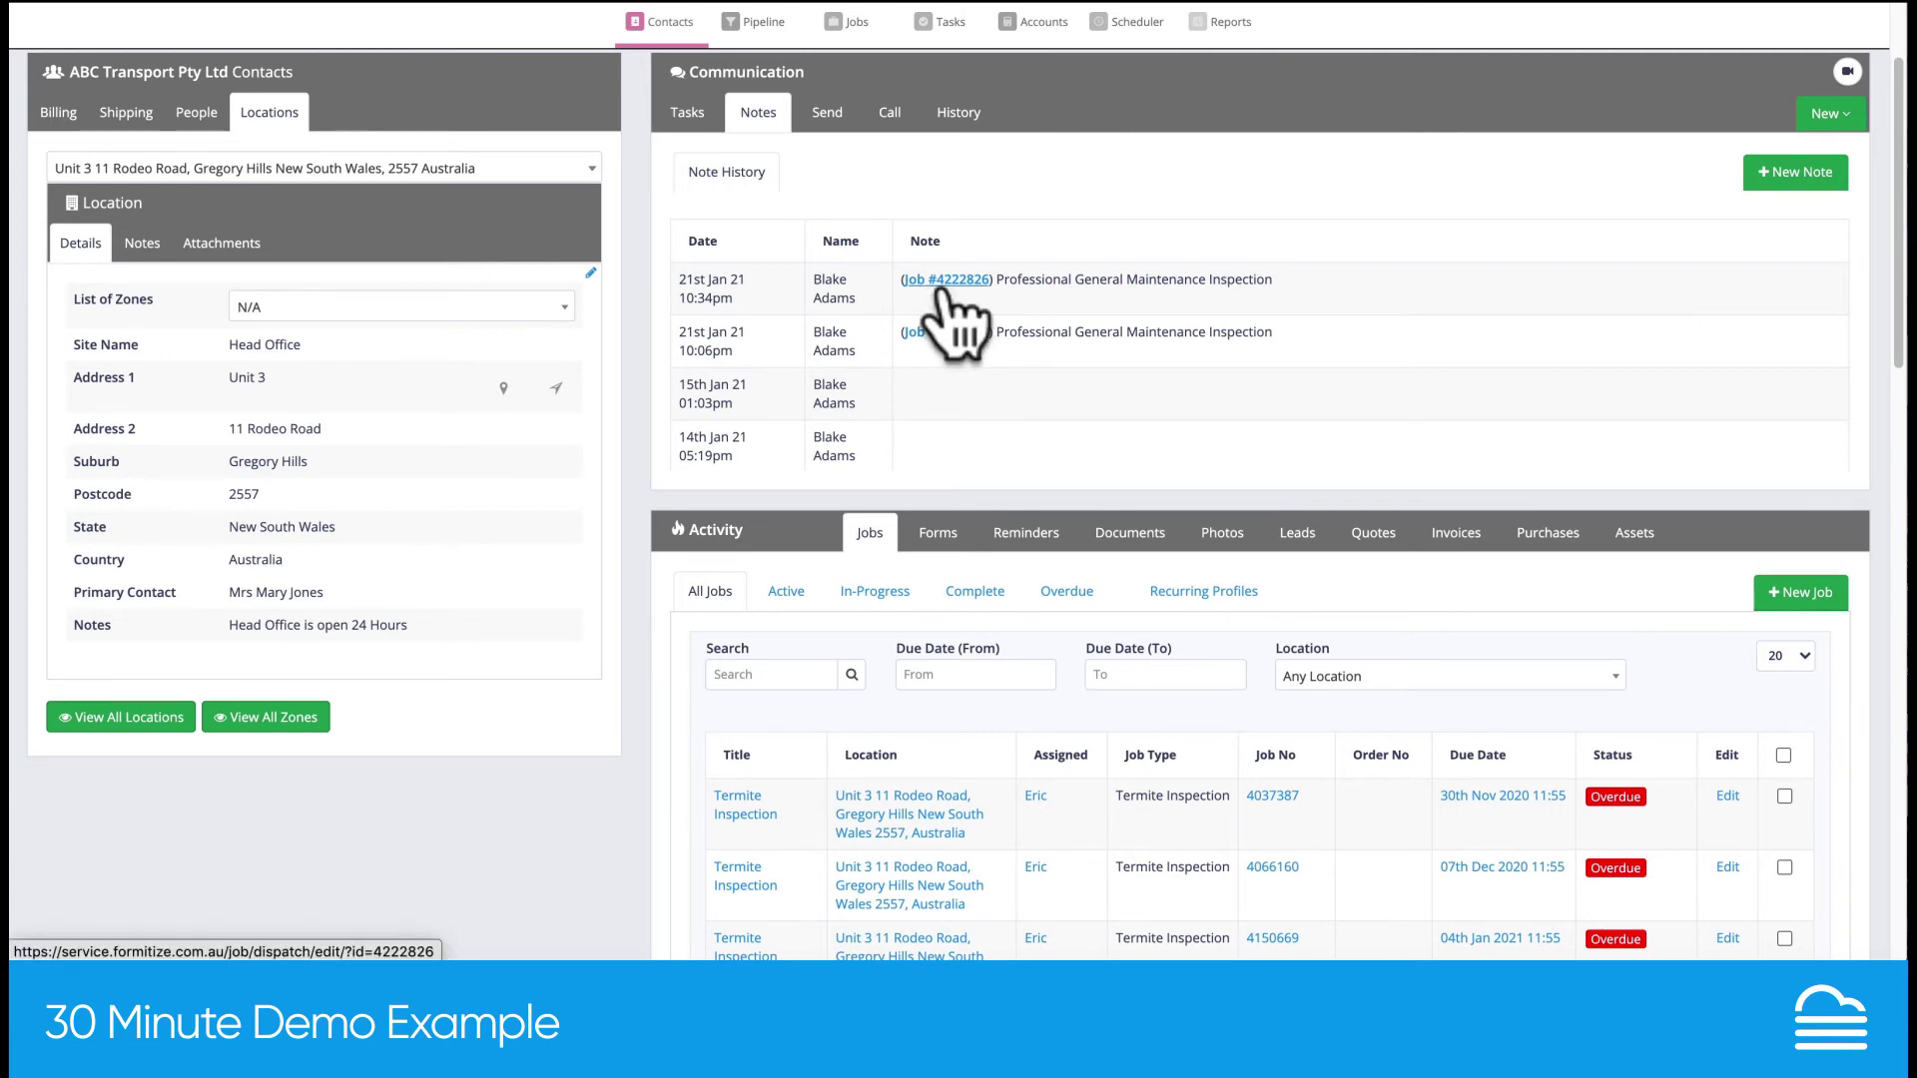
click(848, 128)
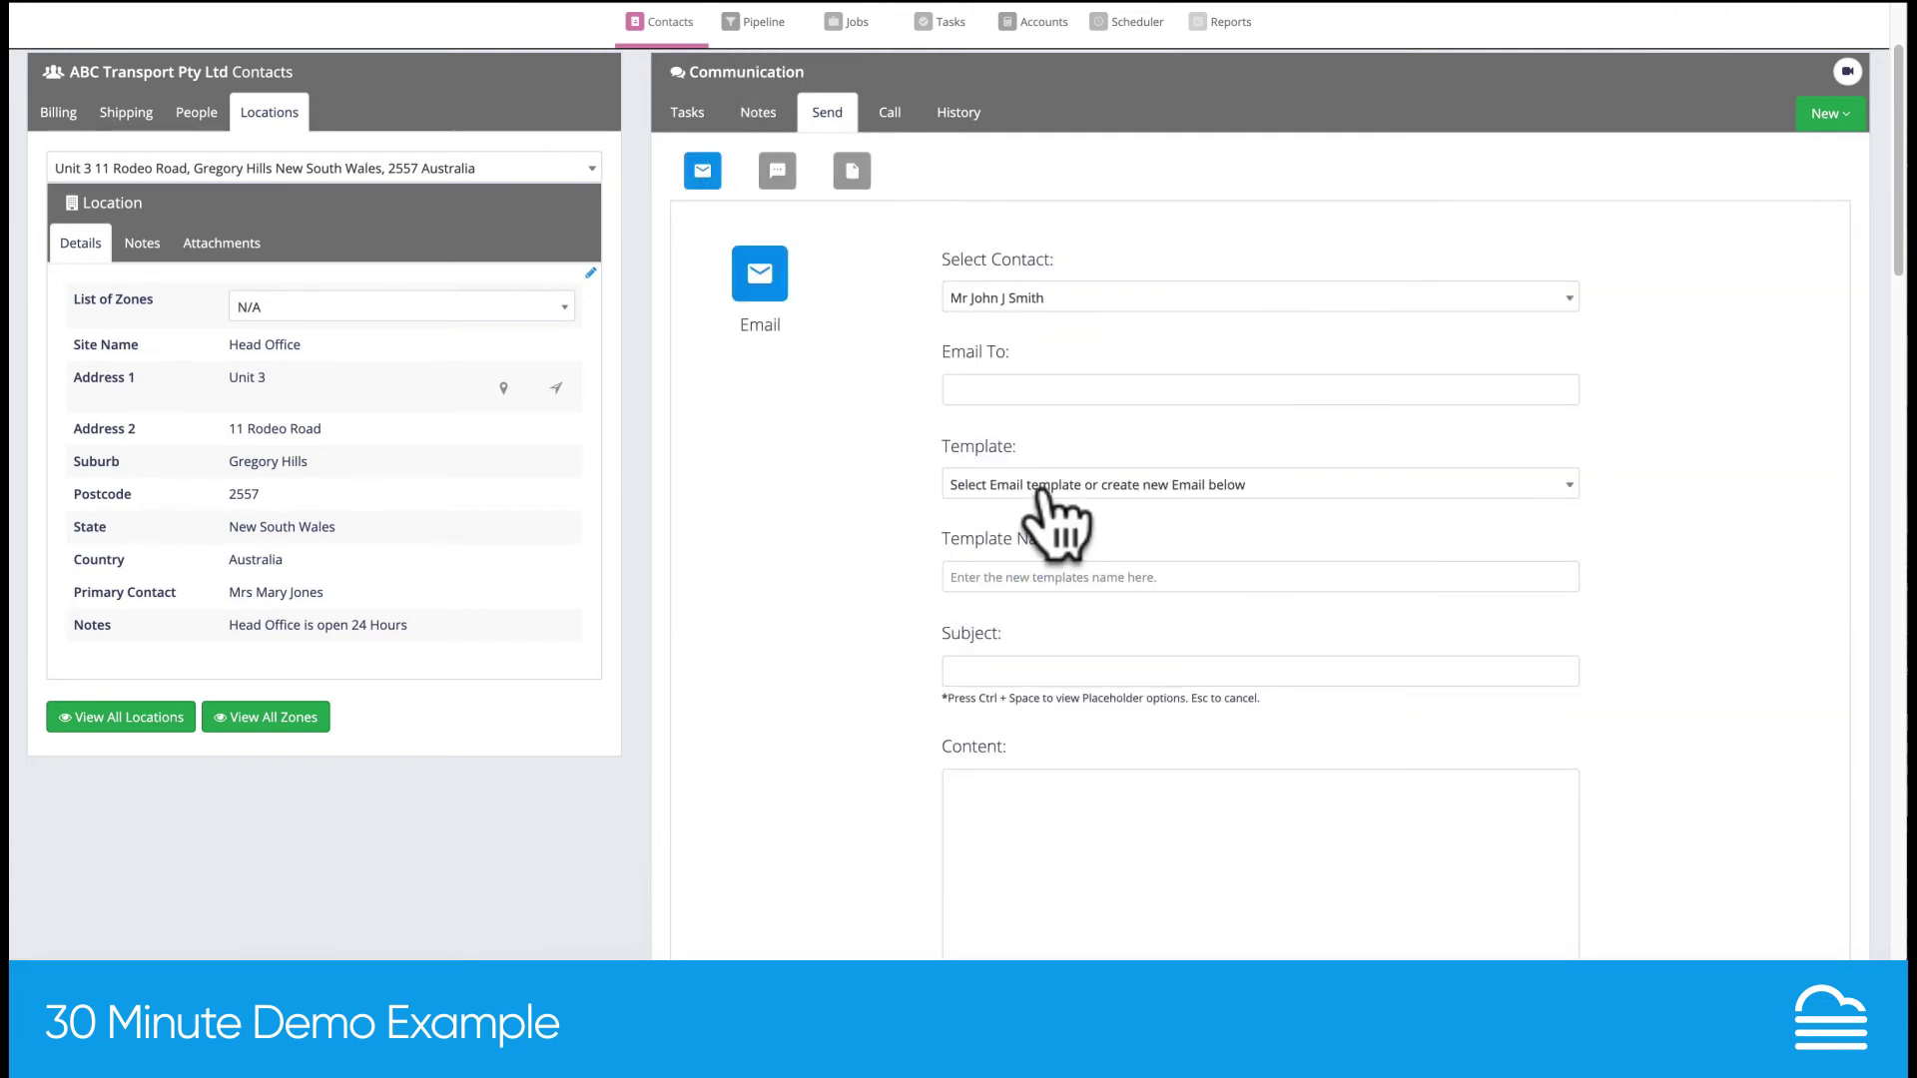
click(891, 115)
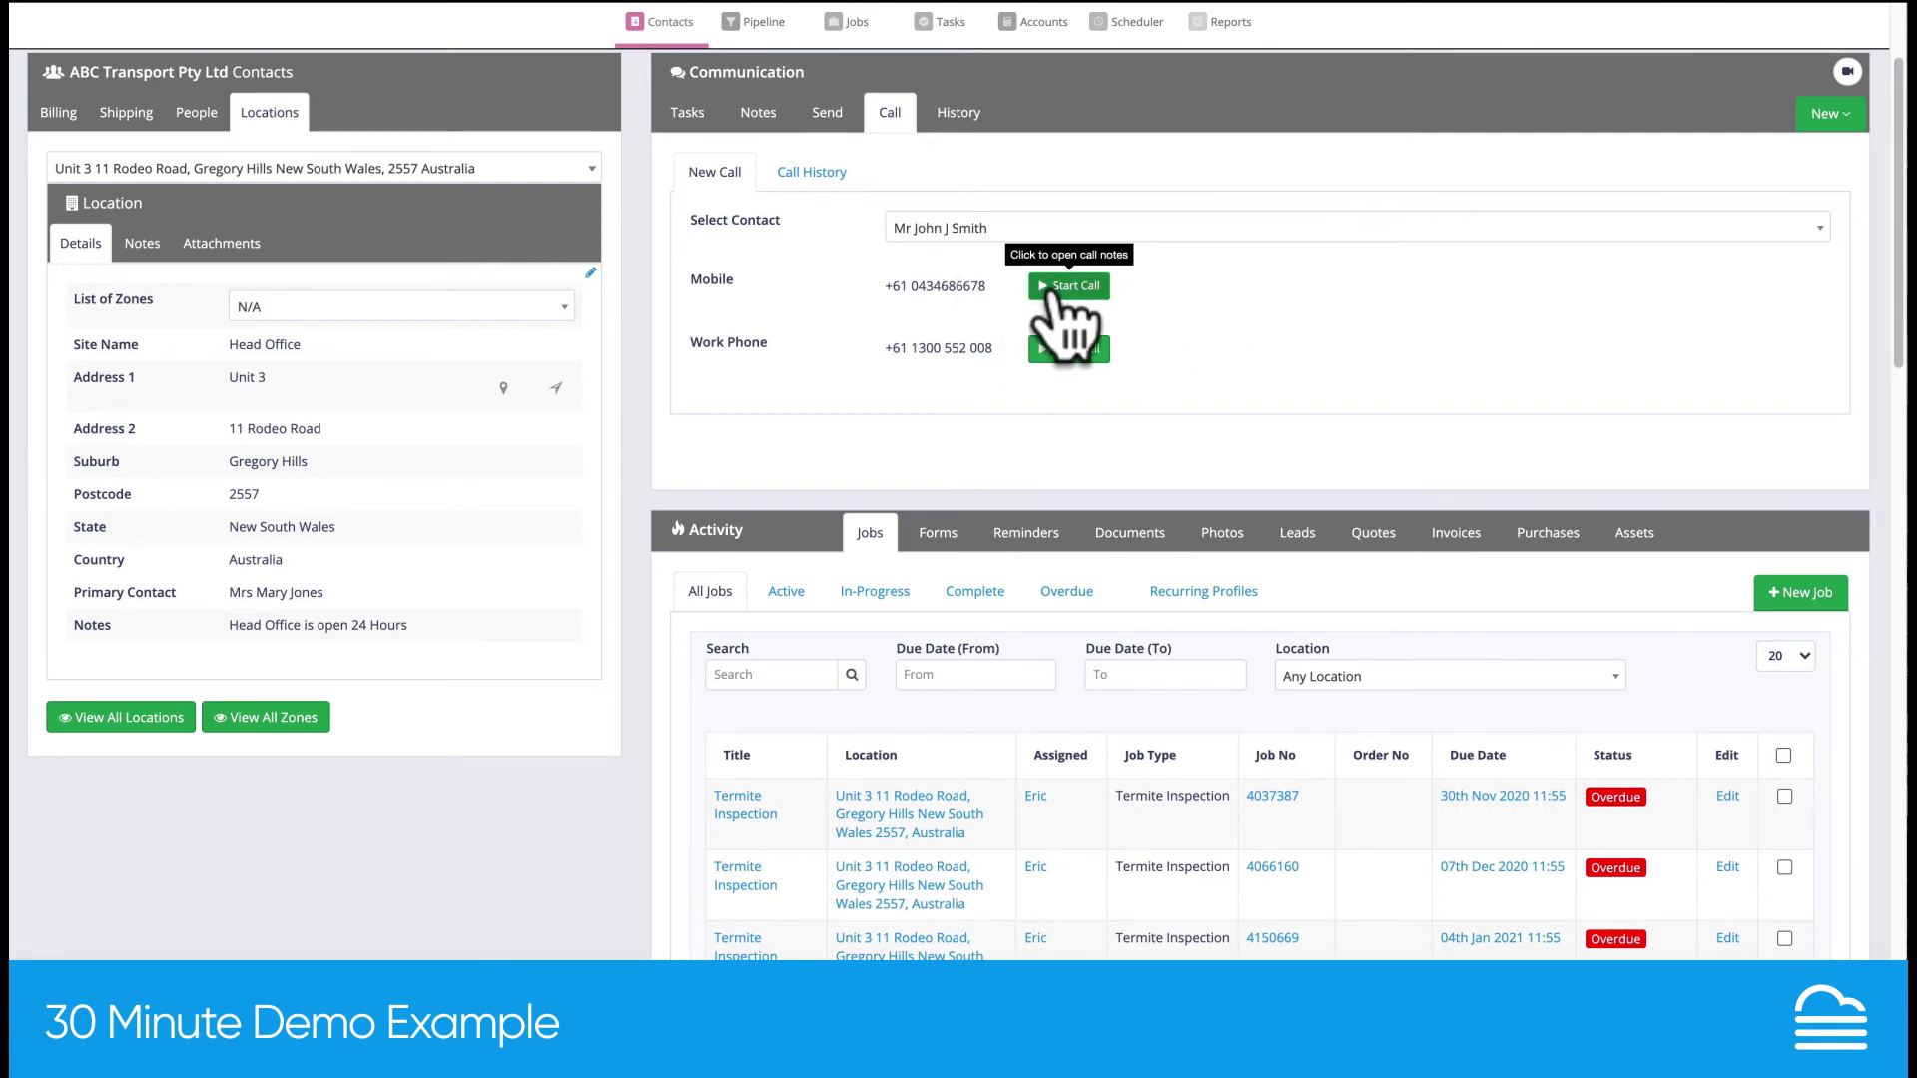
click(964, 114)
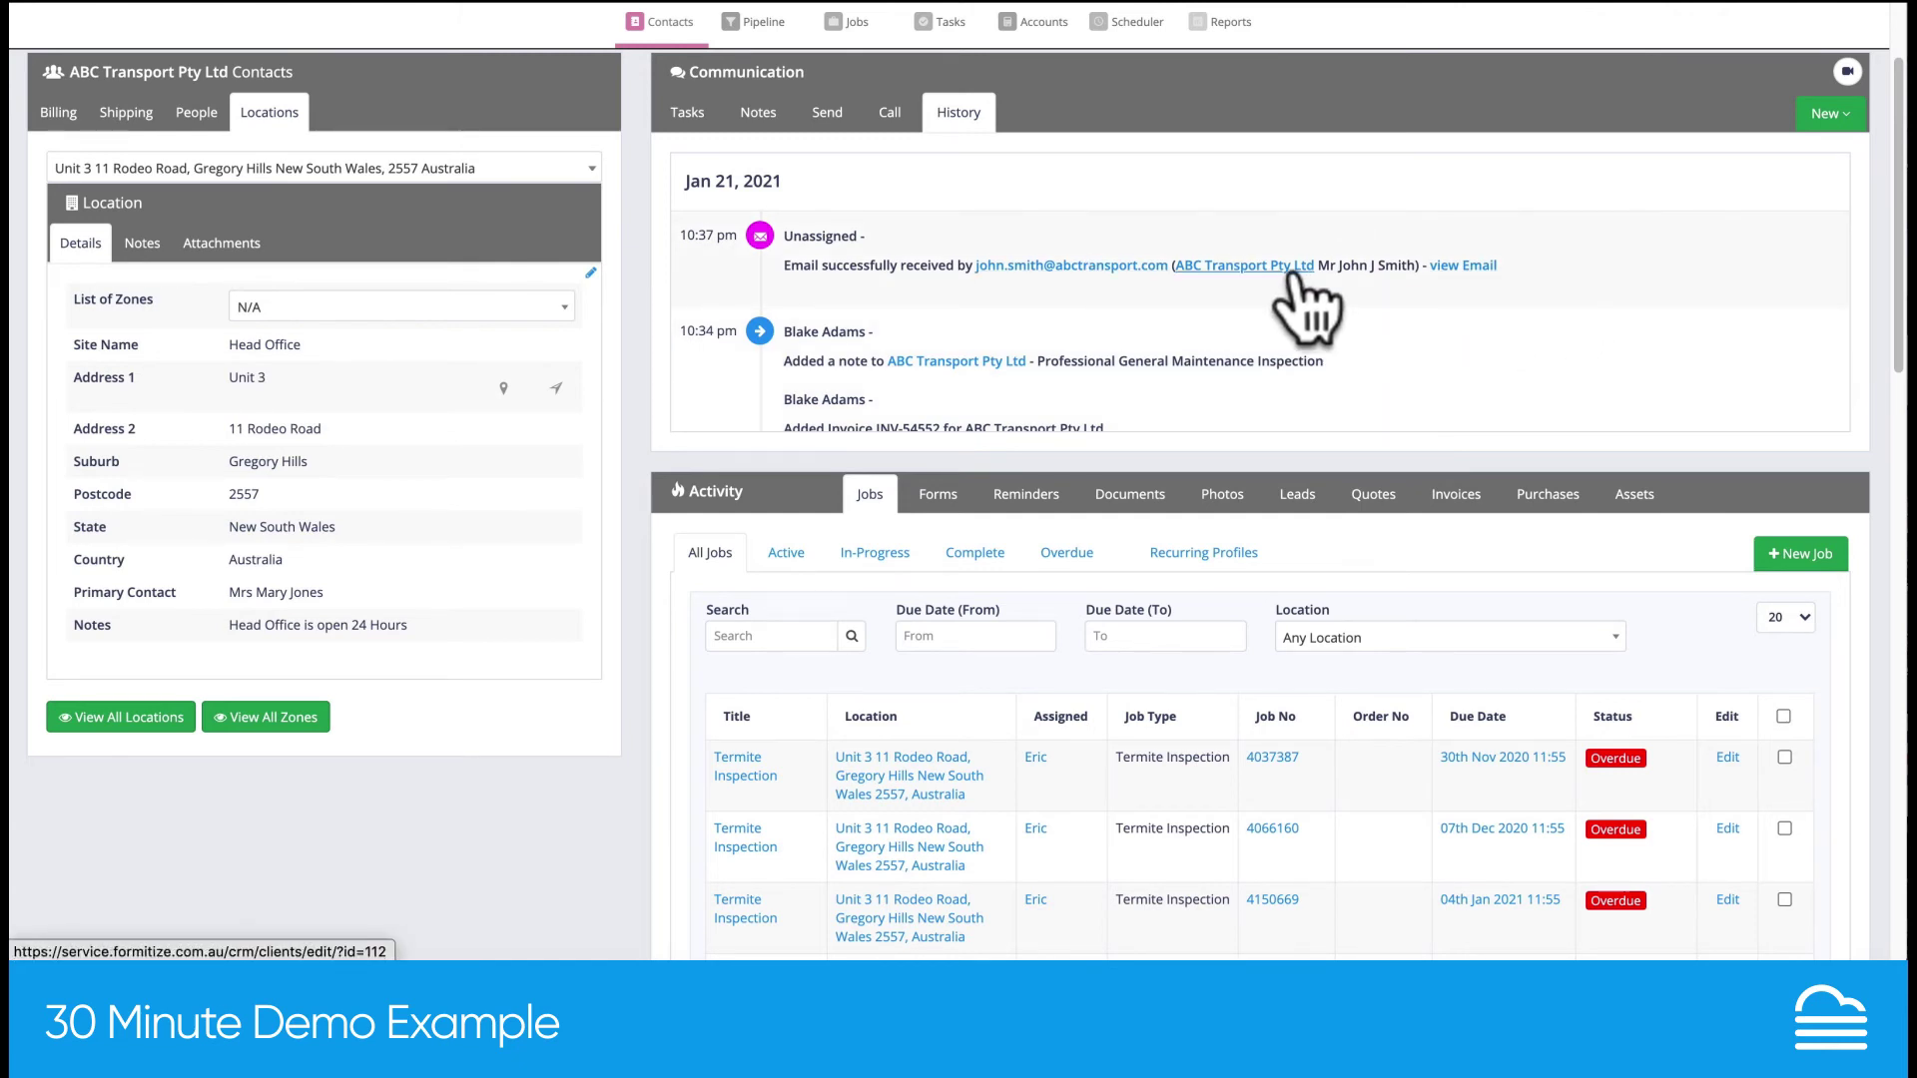
Show the types of new records available for the client, and show the Contacts Page tutorial video before closing it
click(1826, 114)
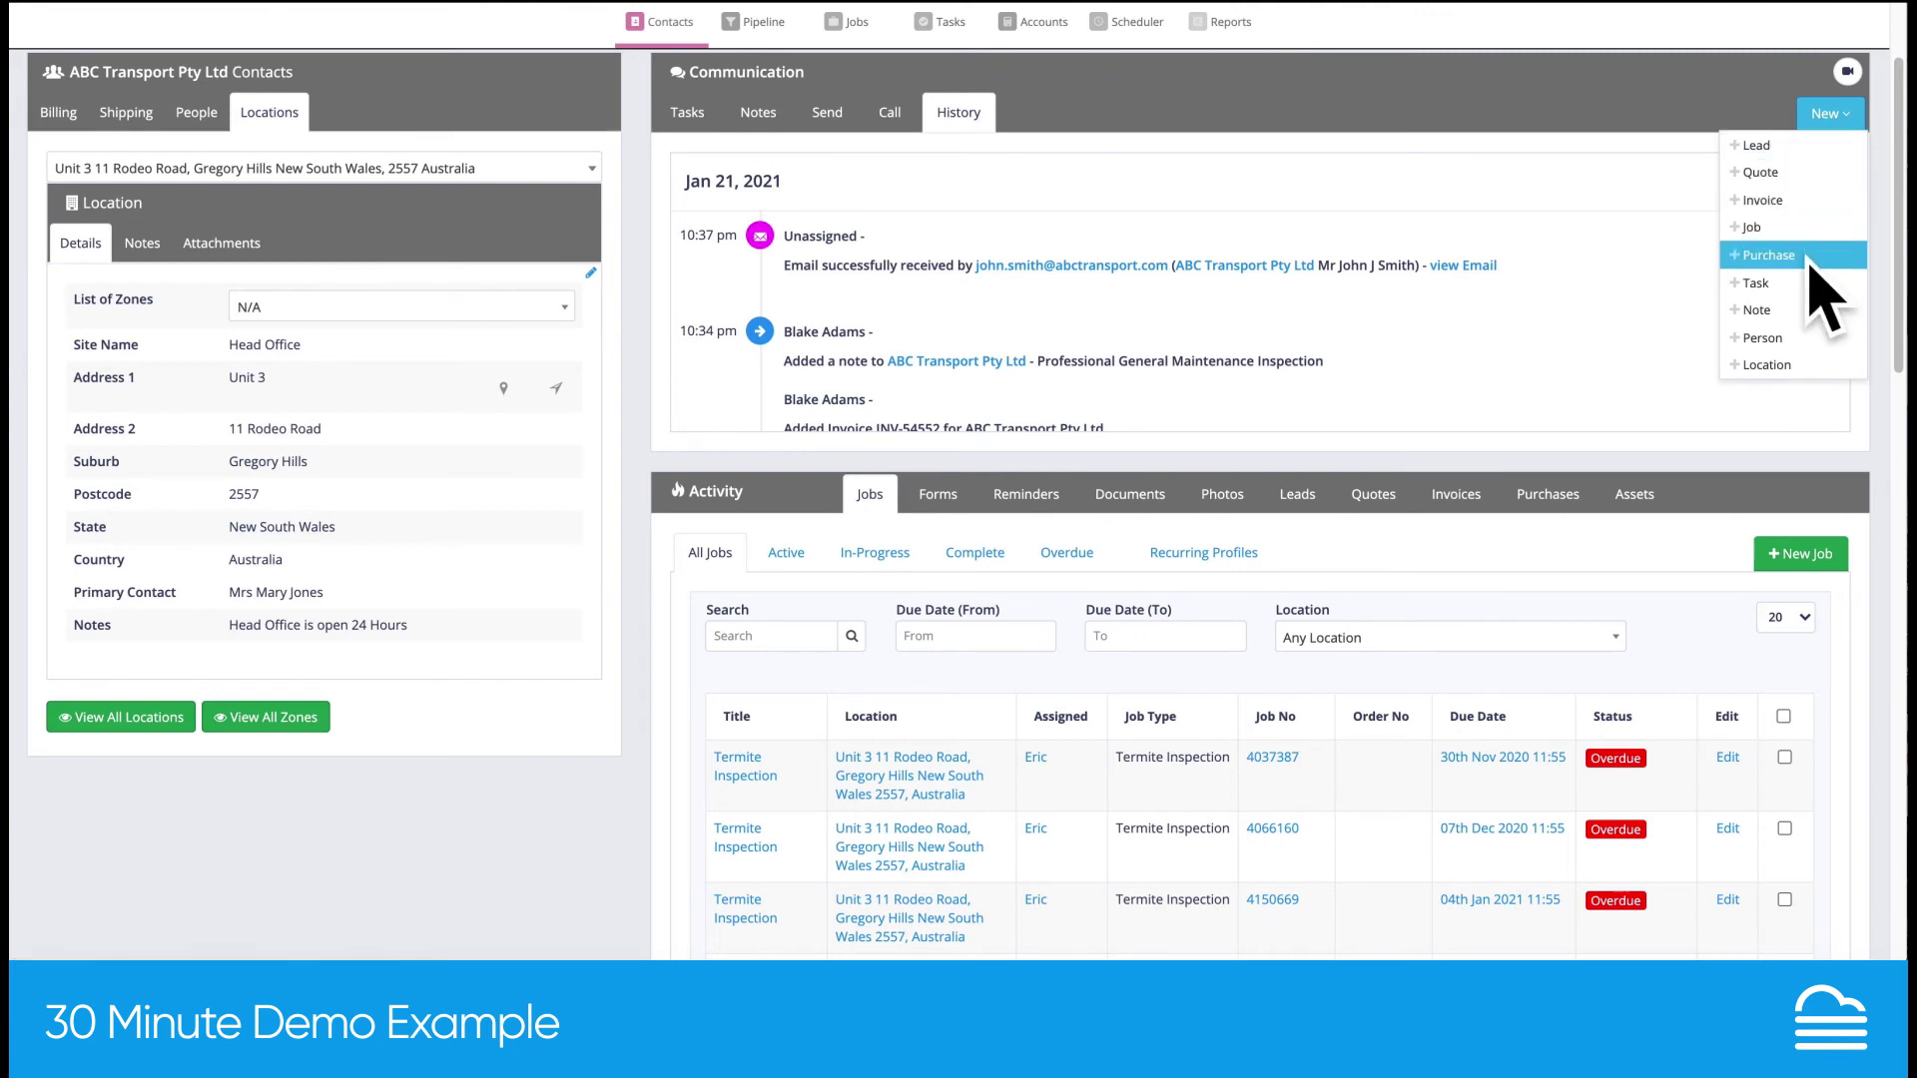
click(1846, 73)
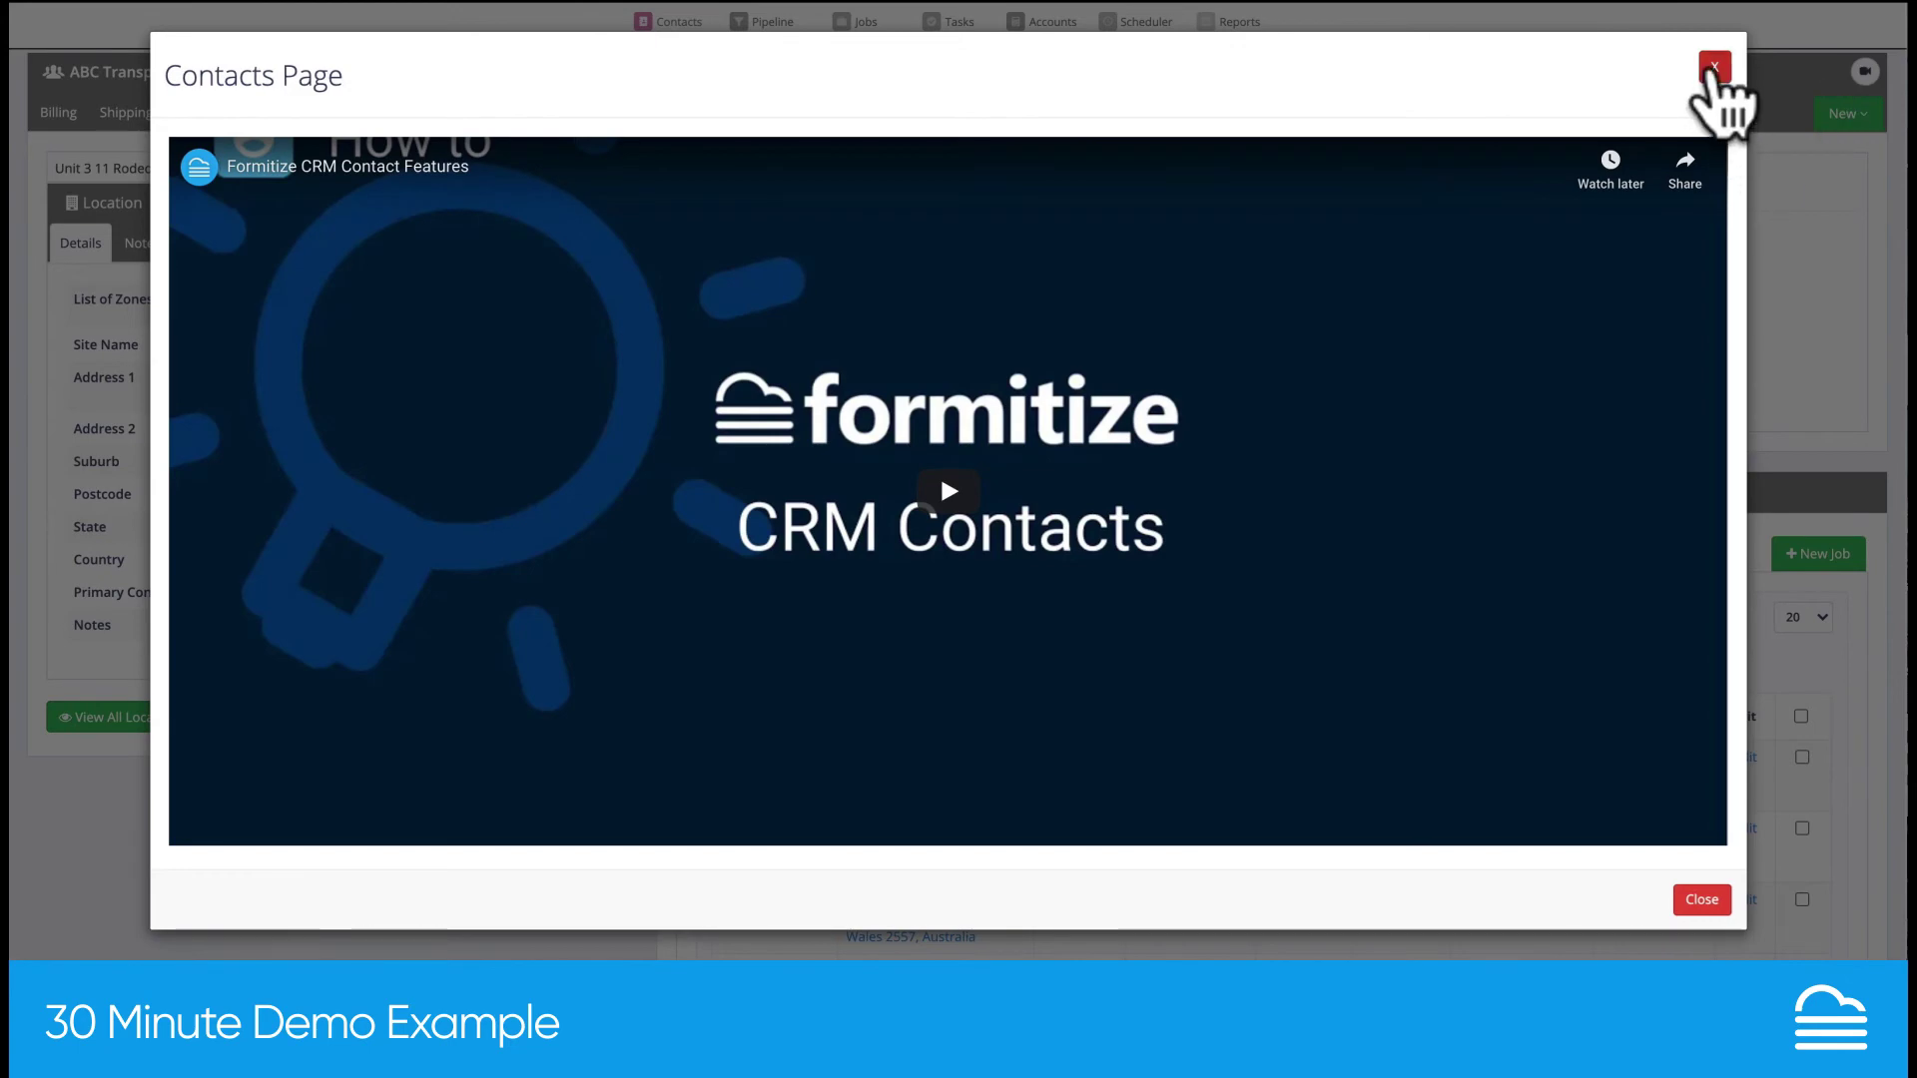
click(1714, 68)
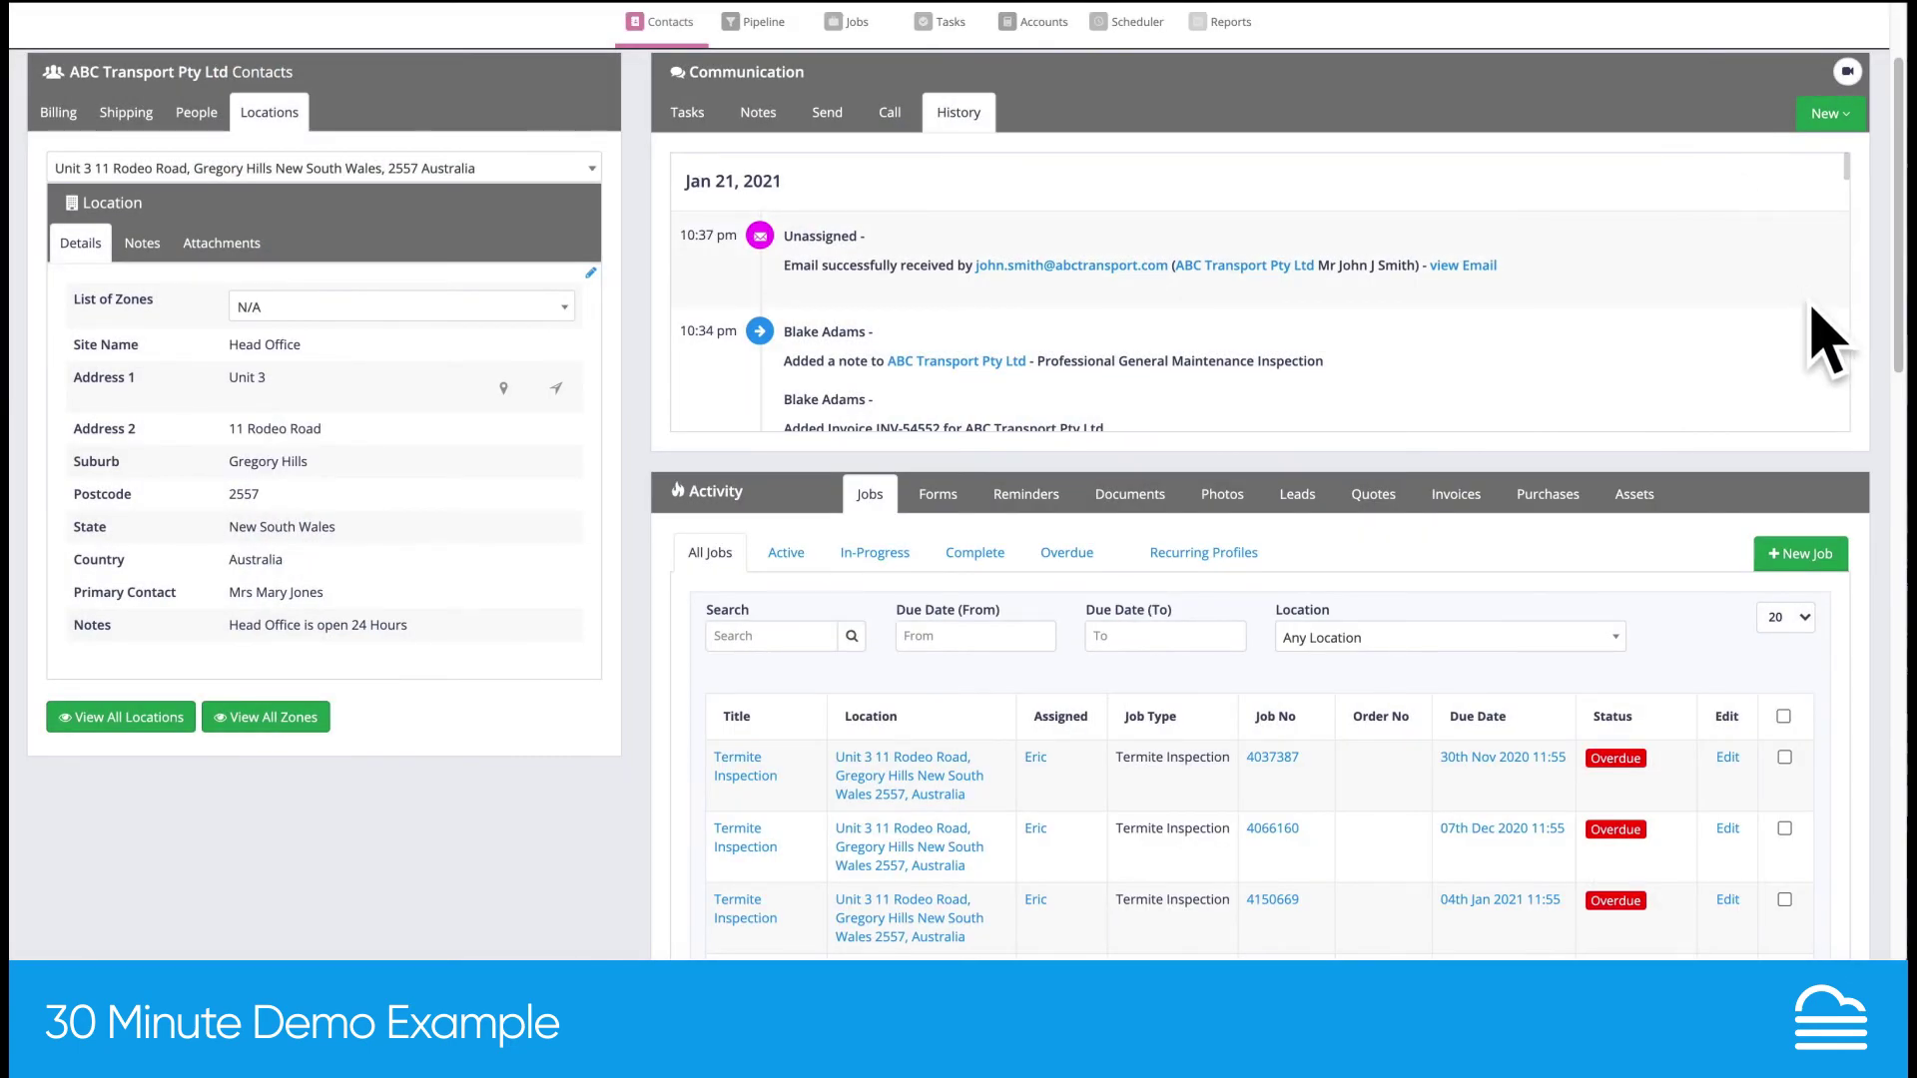
Review the client's activity records: recurring job profiles, forms, documents, leads and quotes
scroll(1805, 310, down, 5)
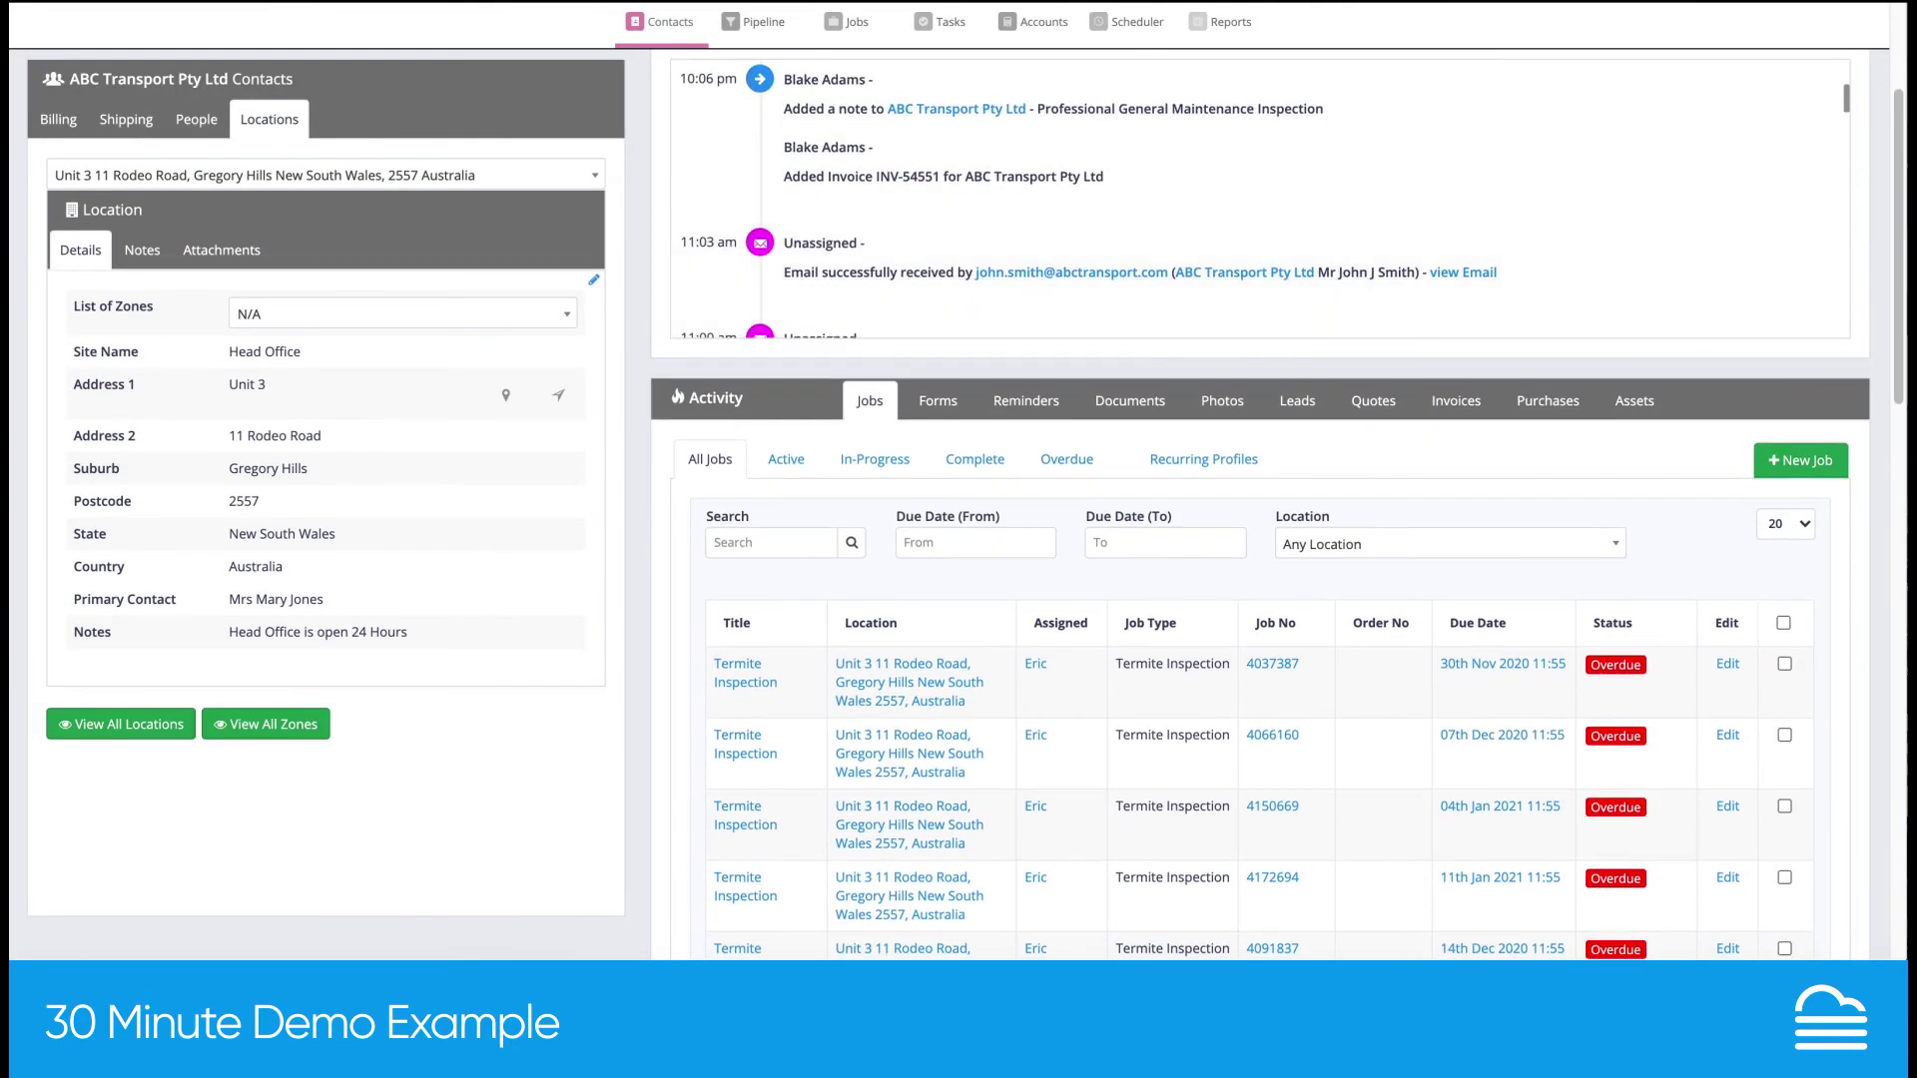
scroll(1827, 319, down, 2)
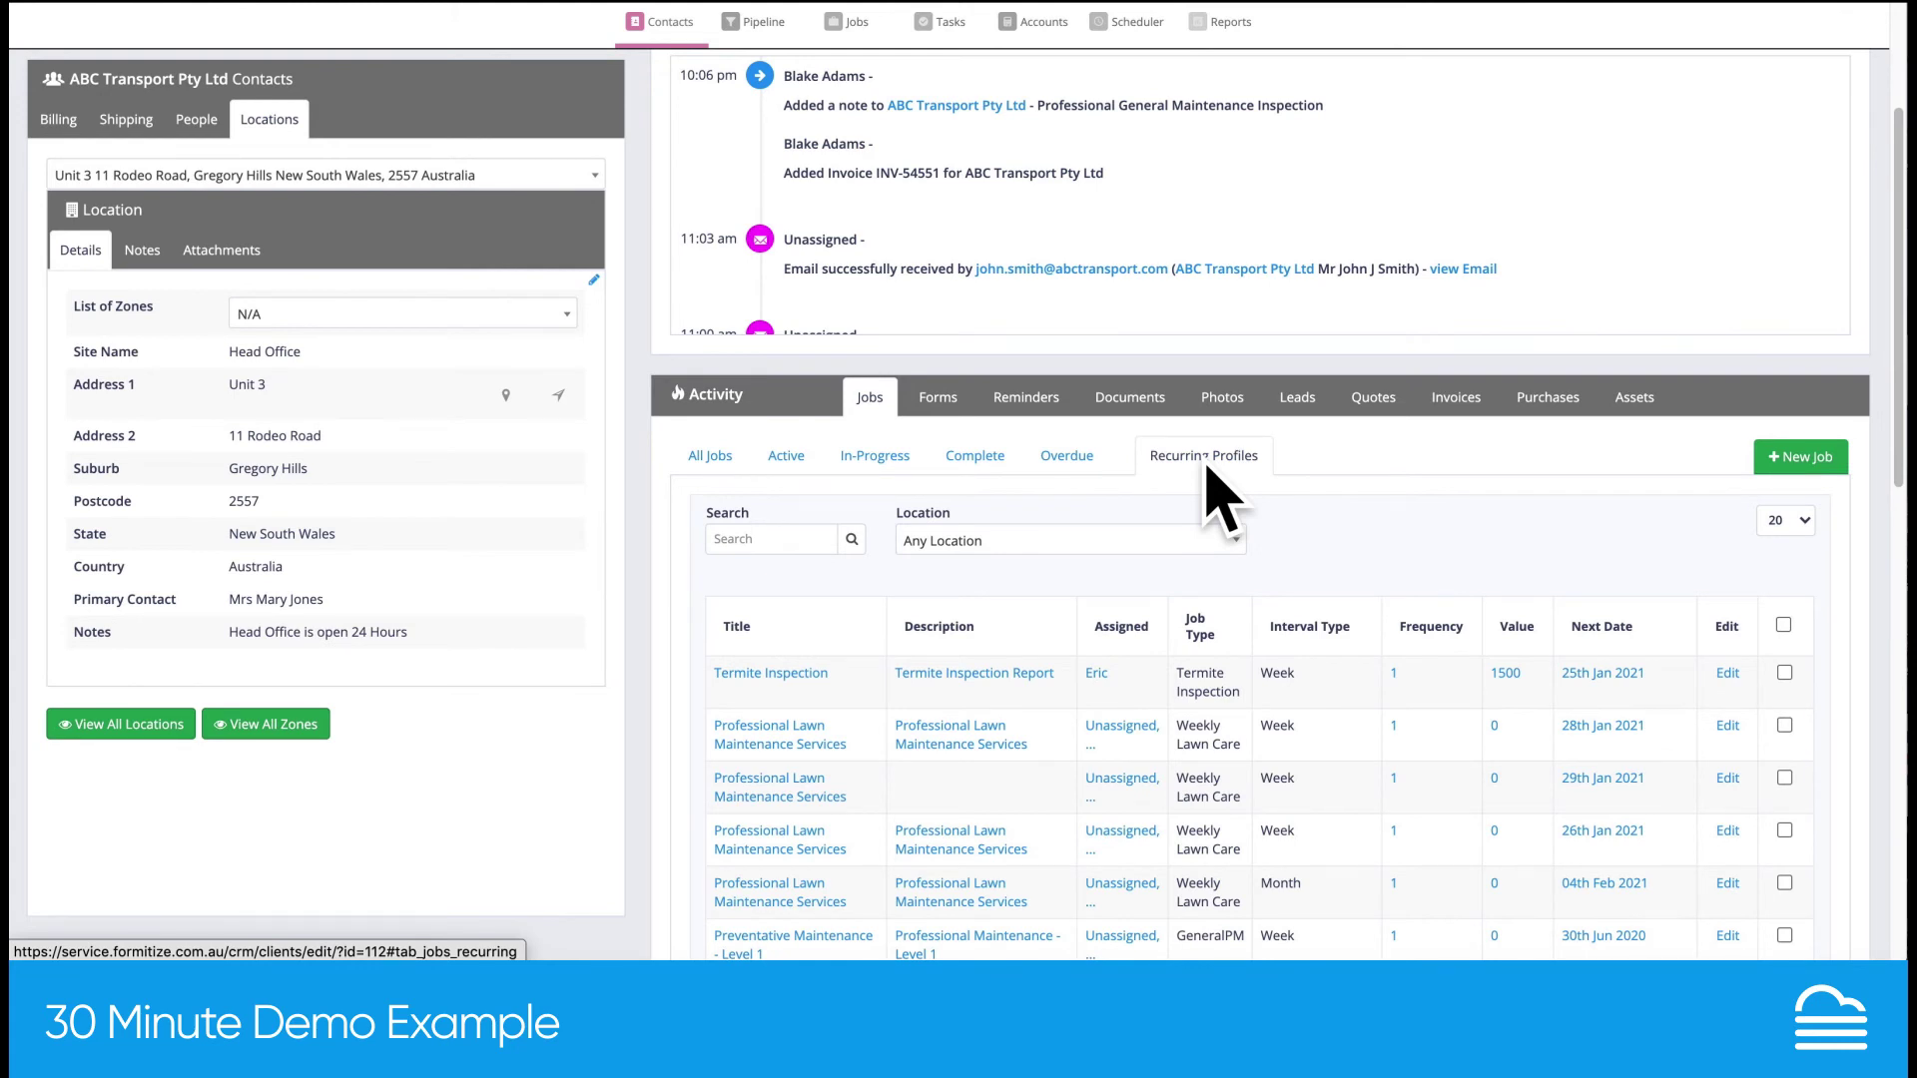
click(948, 409)
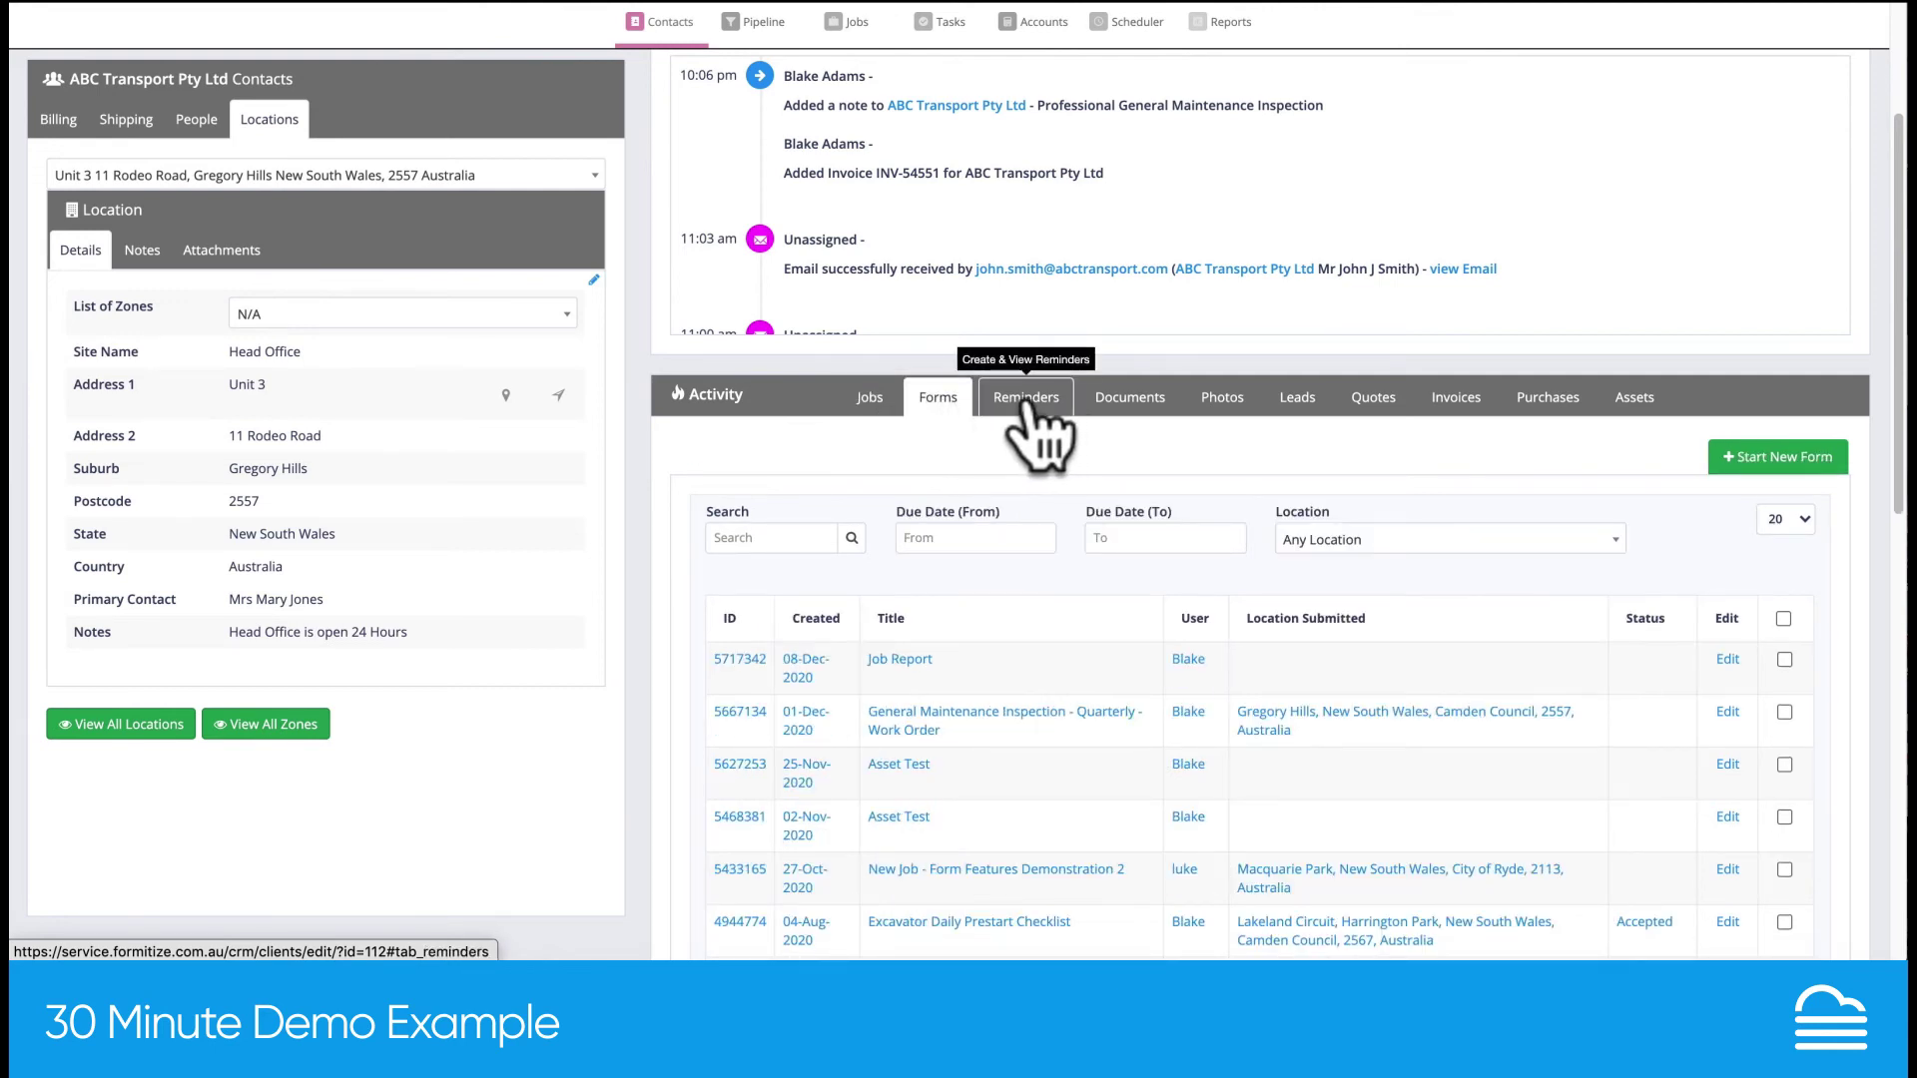
click(1131, 402)
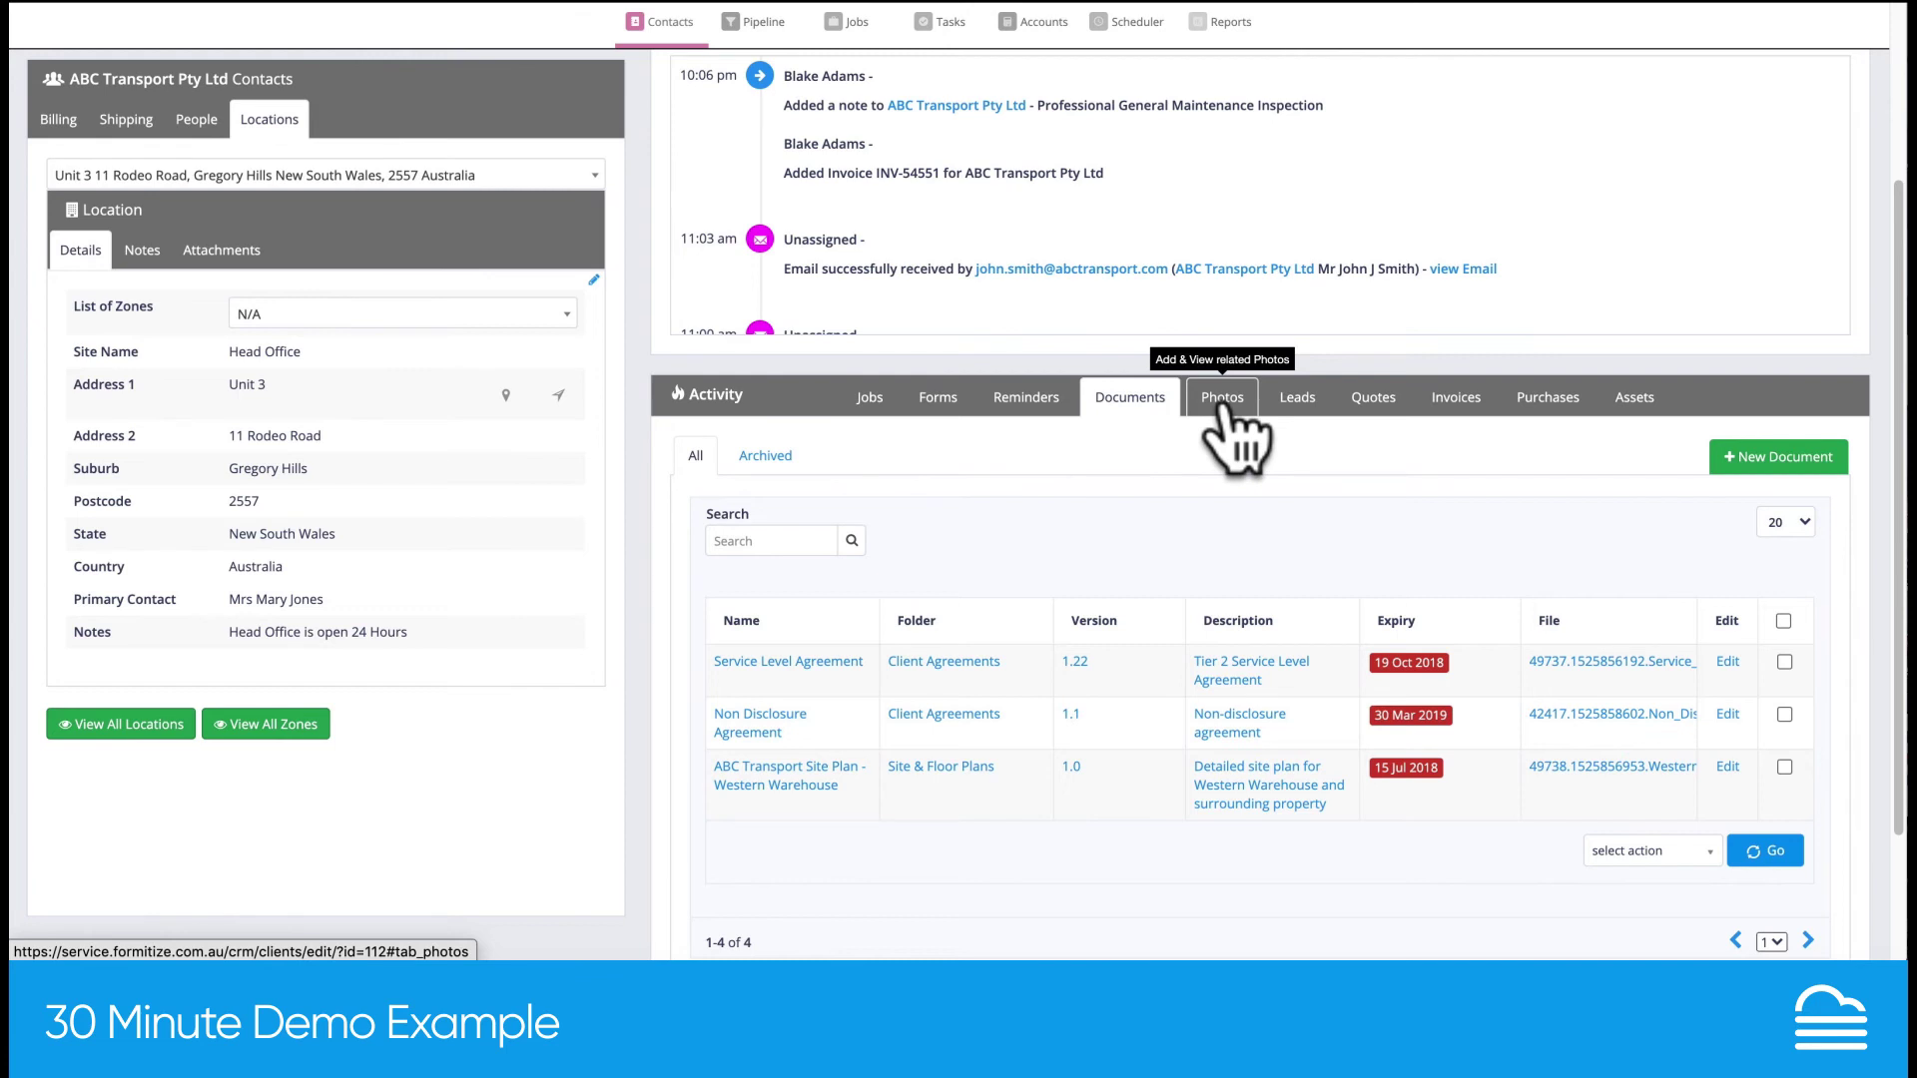
click(1312, 399)
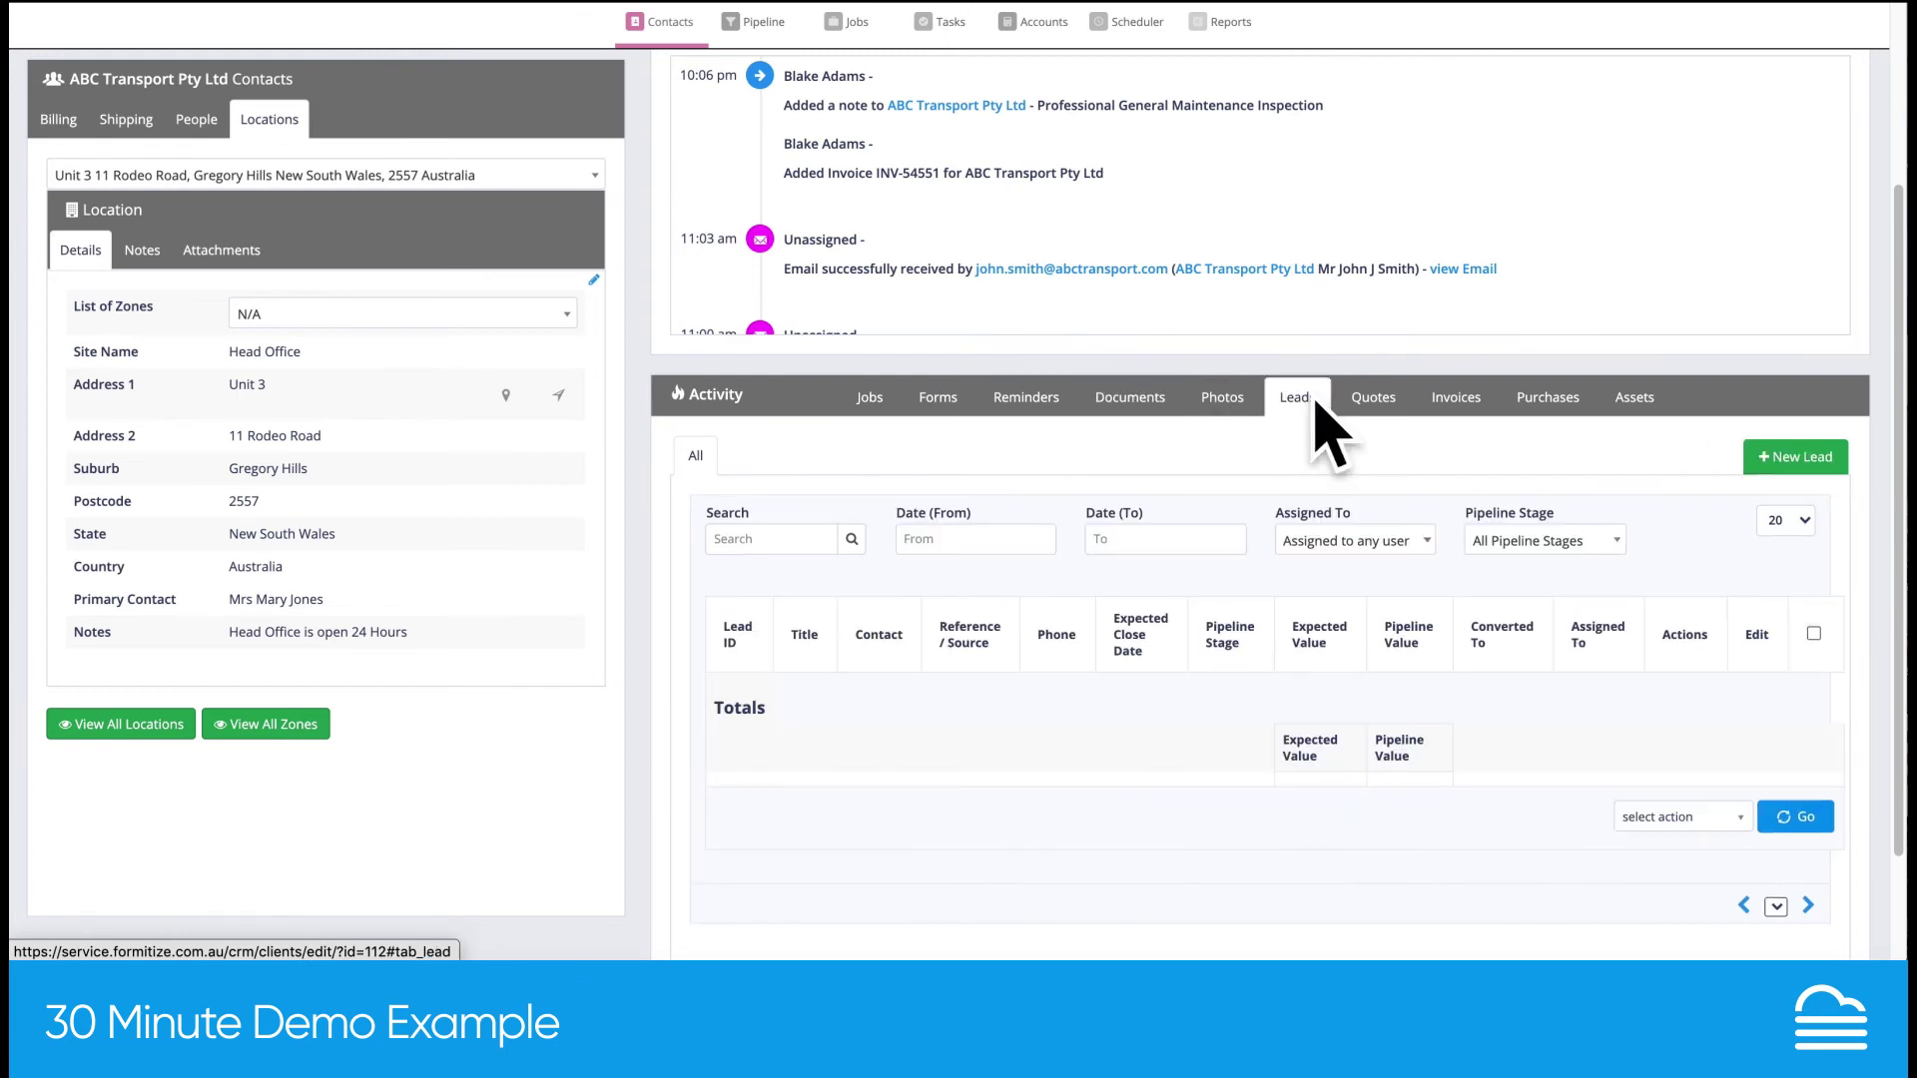
click(1369, 399)
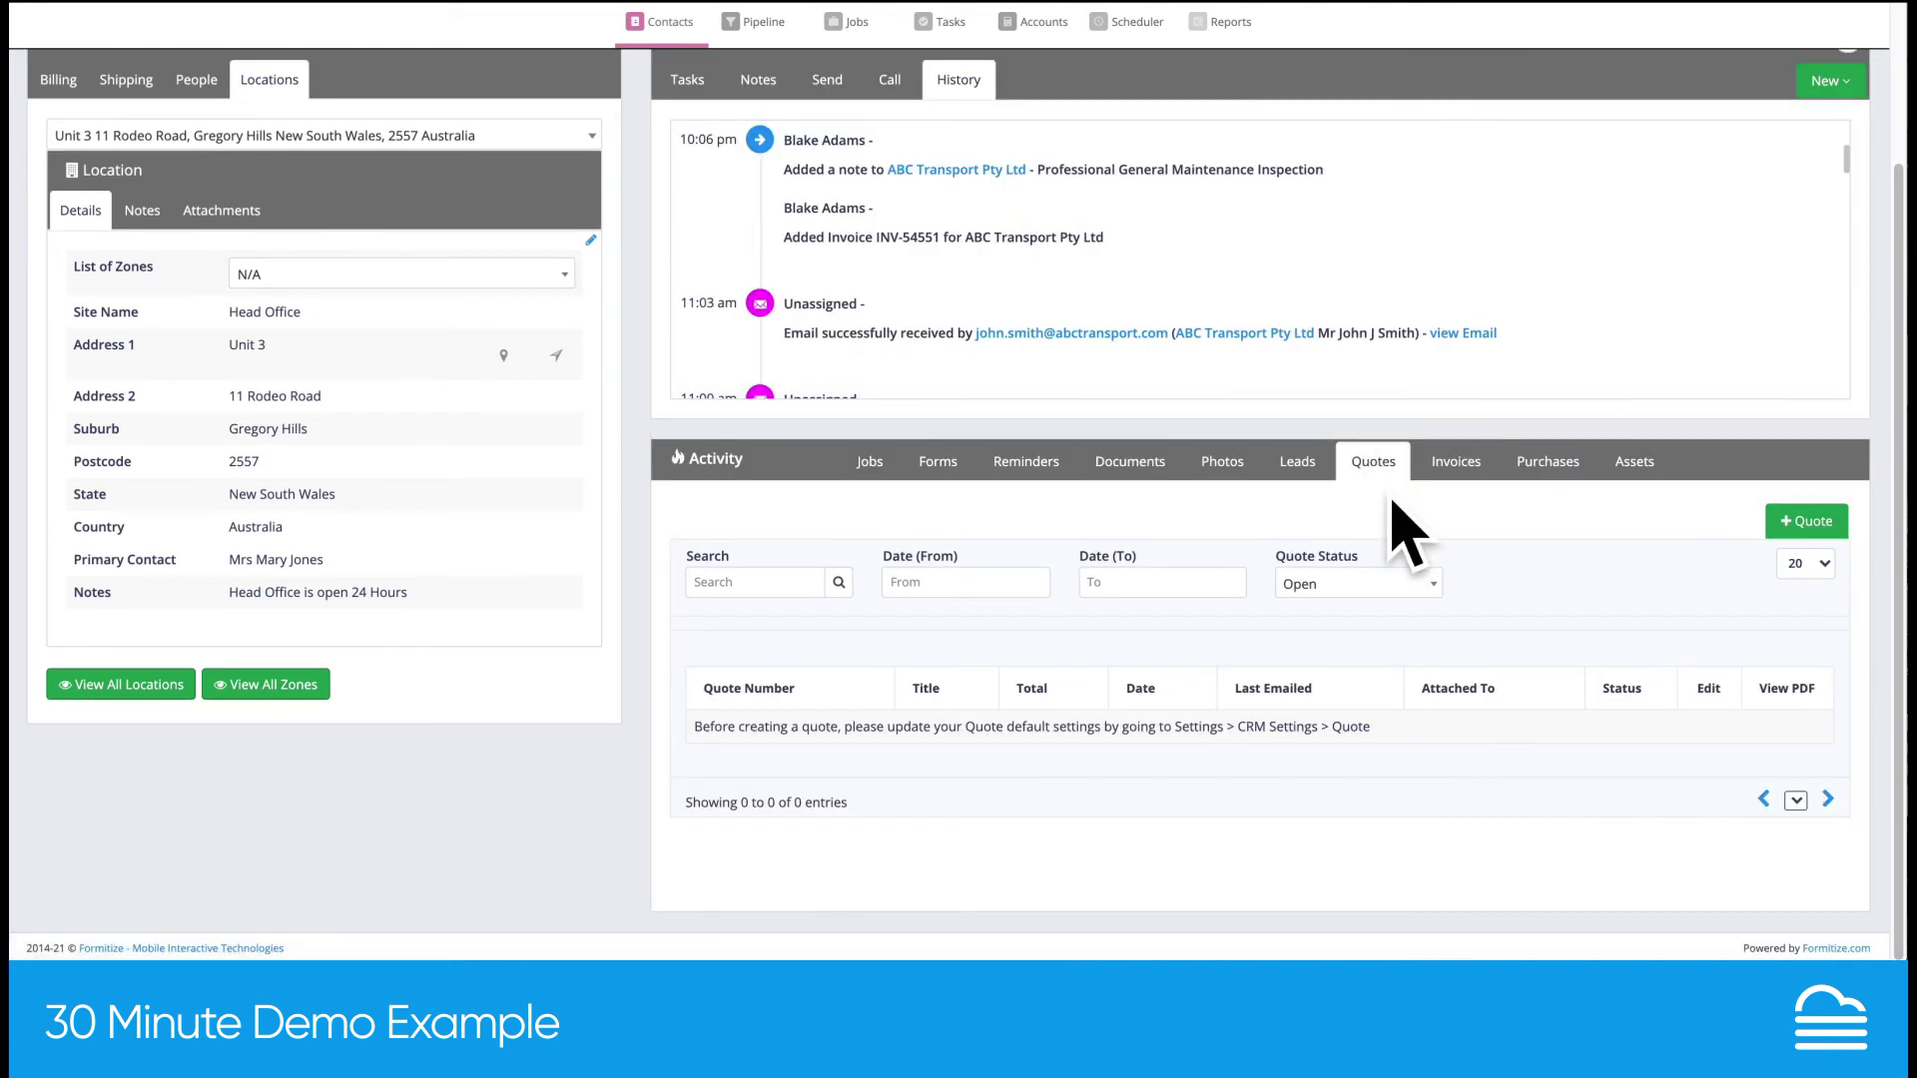
Examine the client's invoices and view the PDF of the paid invoice dated 26 January 2017
click(1442, 469)
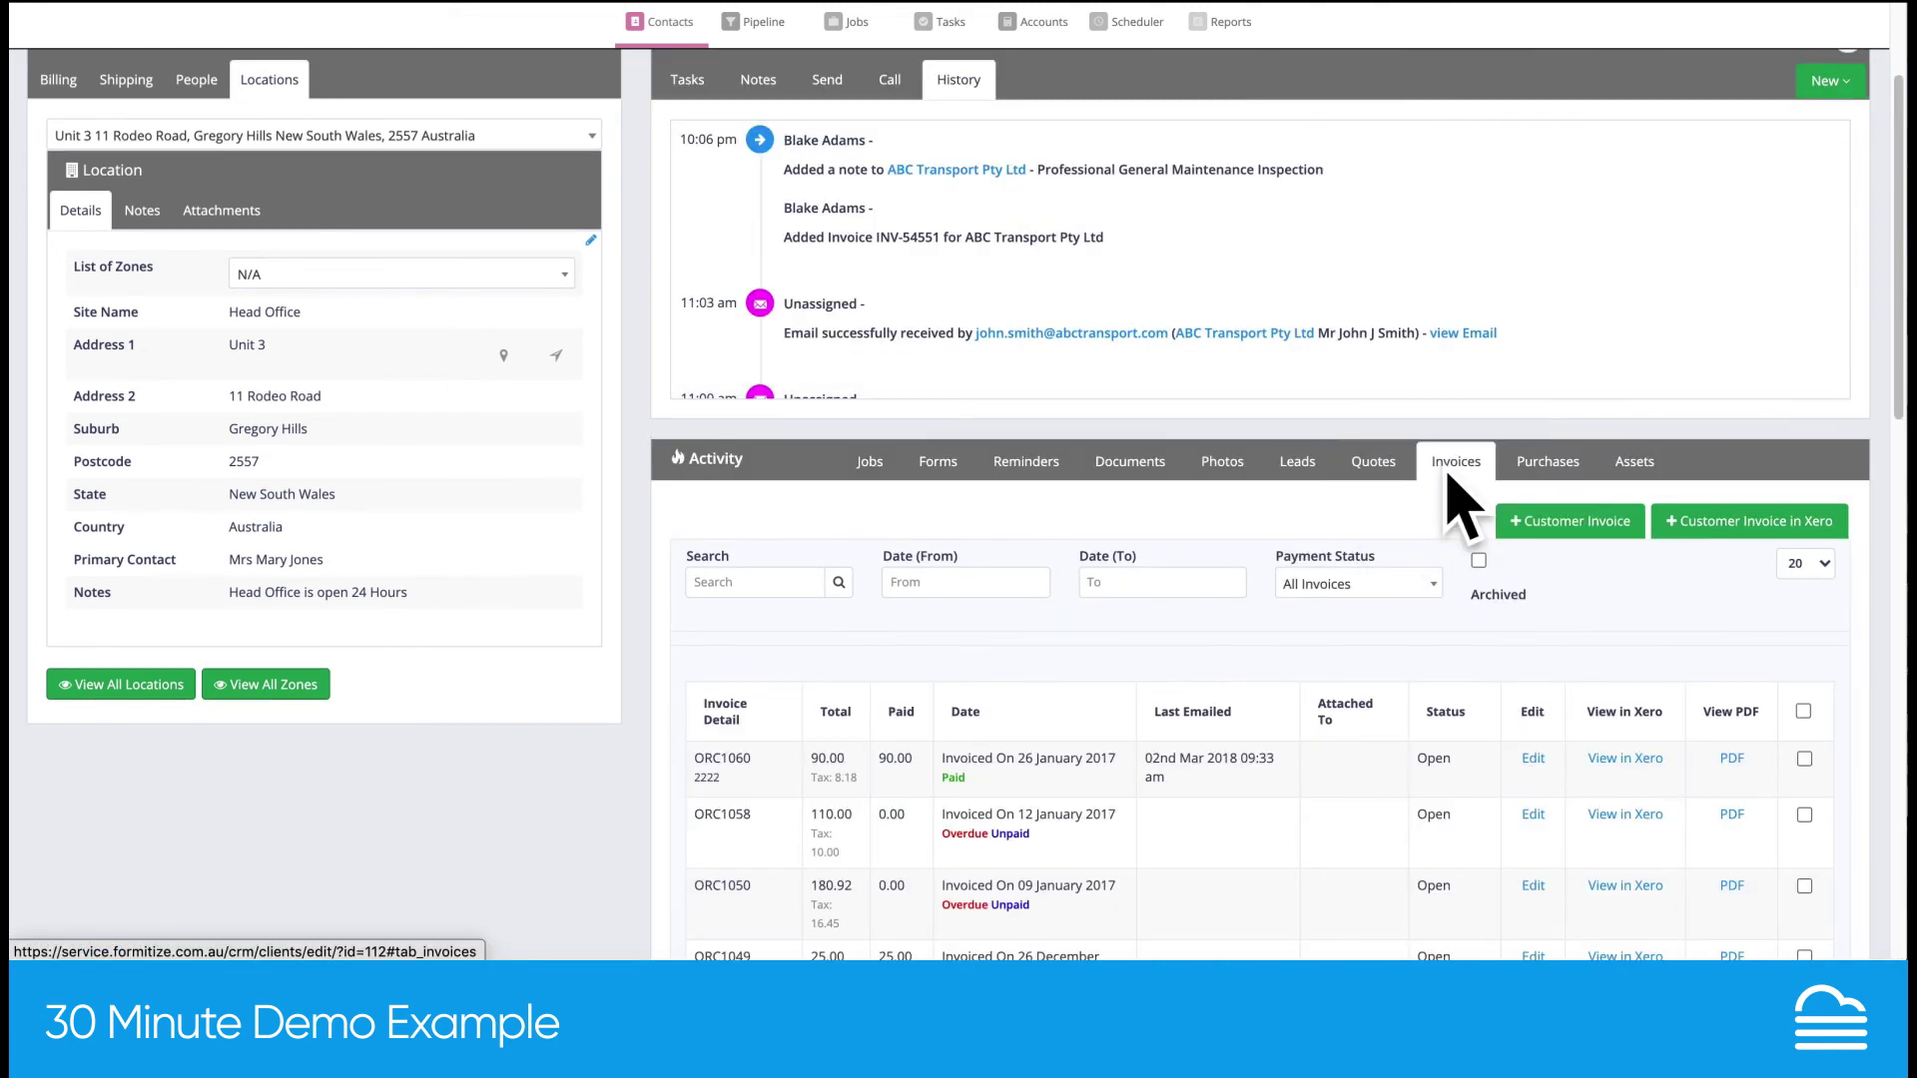
scroll(1440, 574, down, 1)
scroll(1452, 579, down, 2)
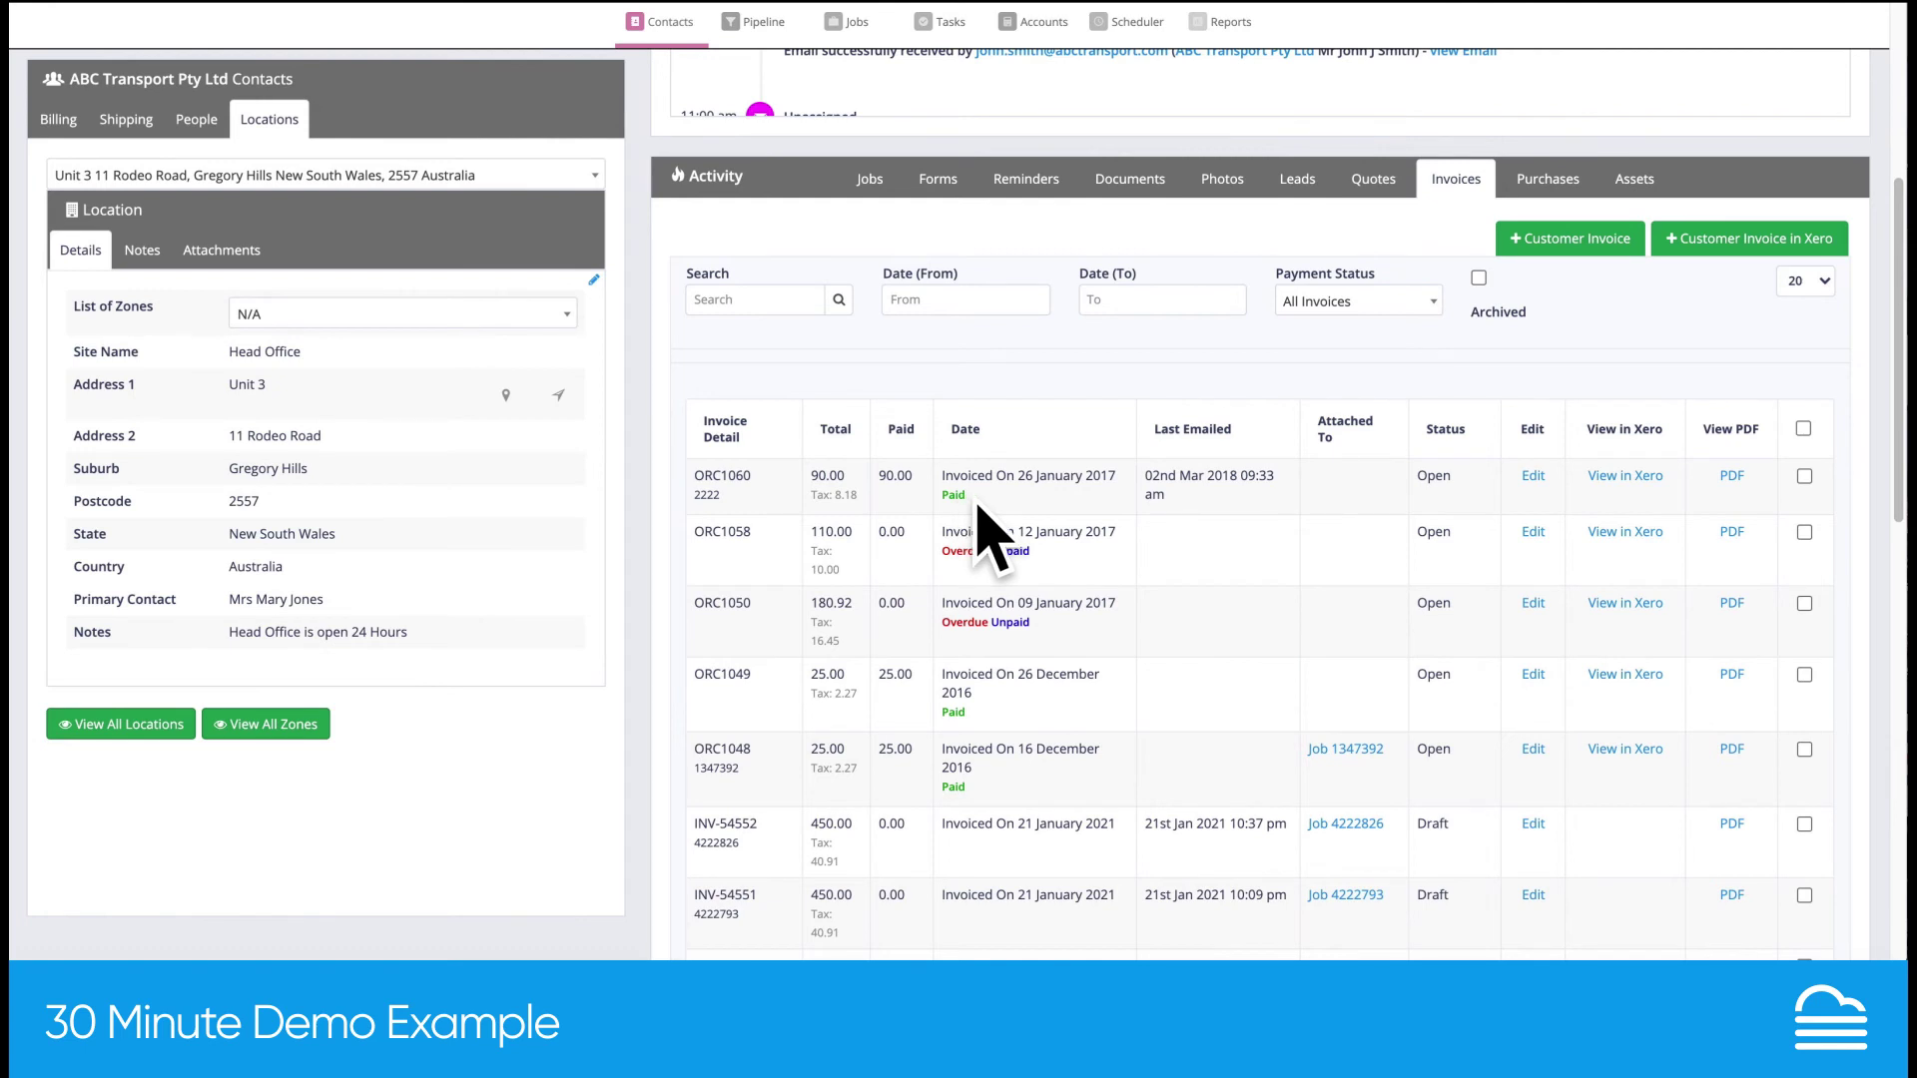
scroll(1207, 436, down, 1)
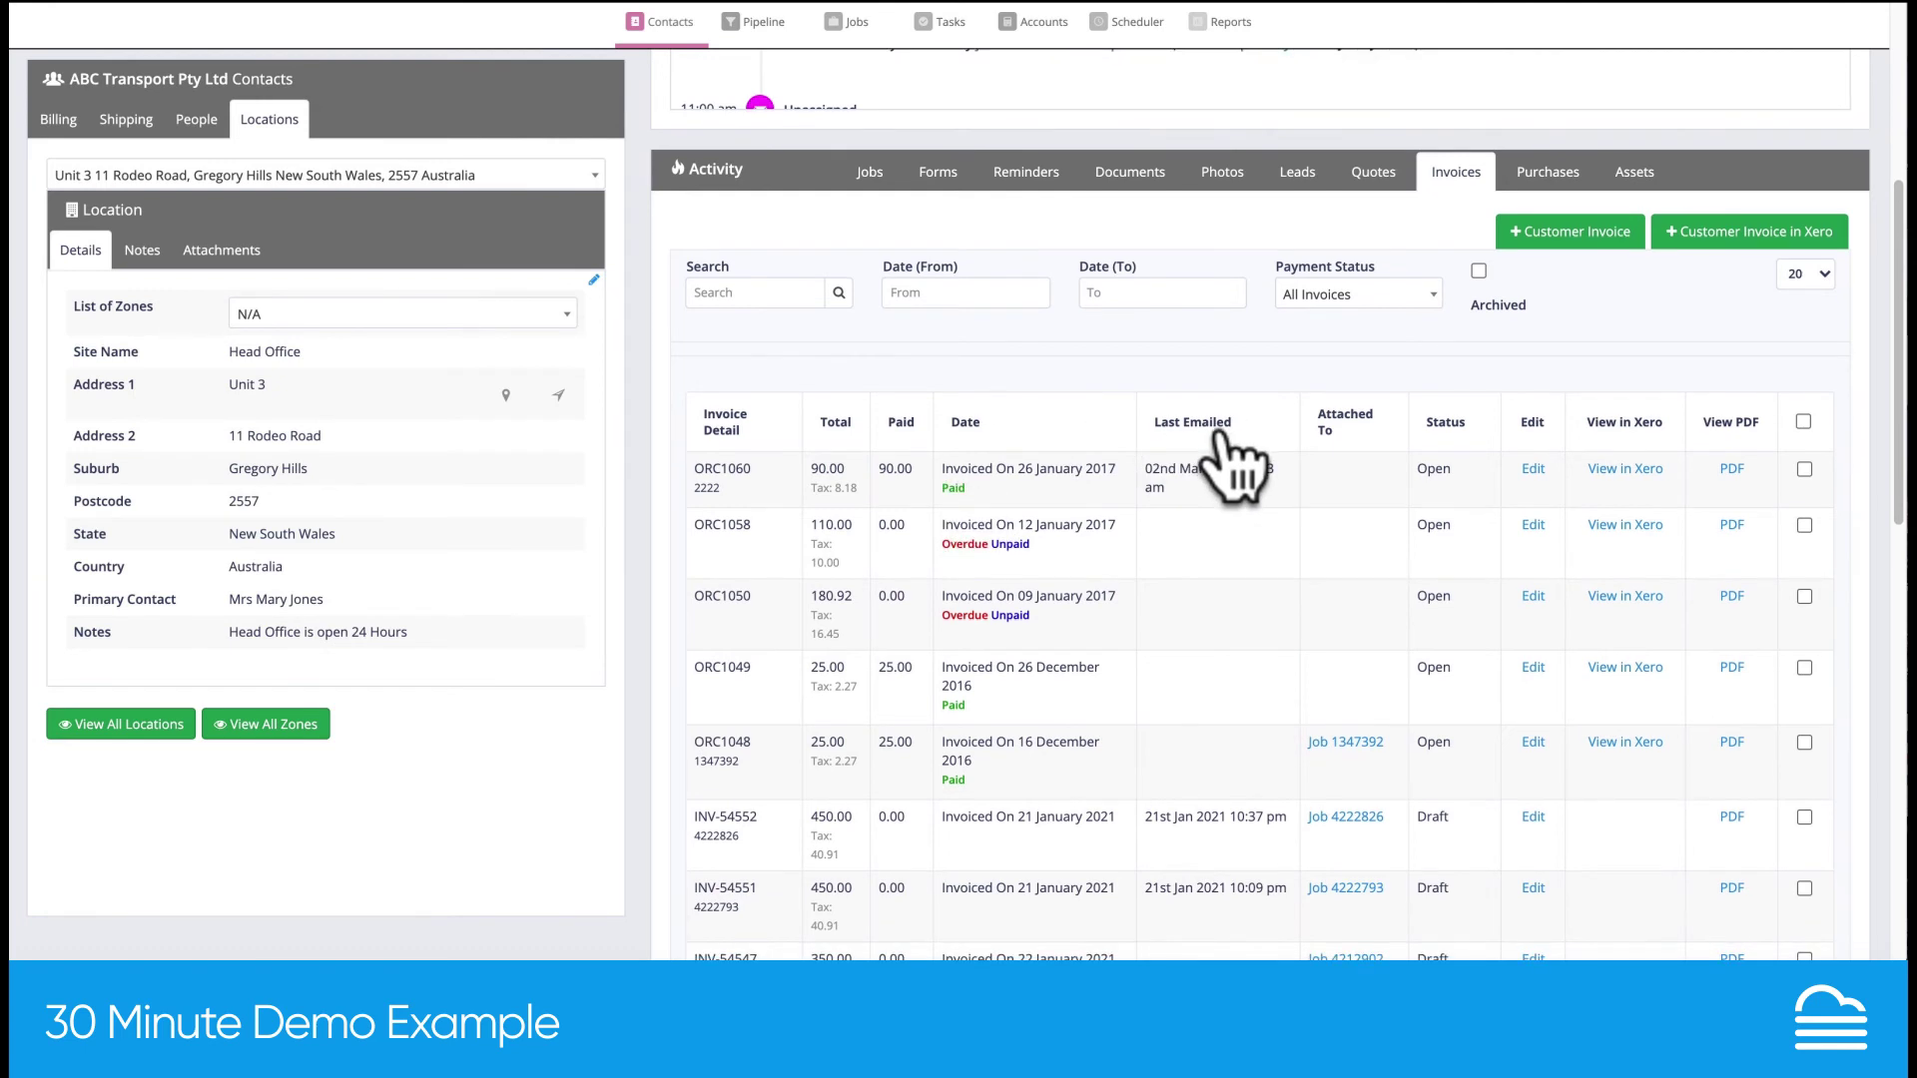
scroll(1222, 439, up, 1)
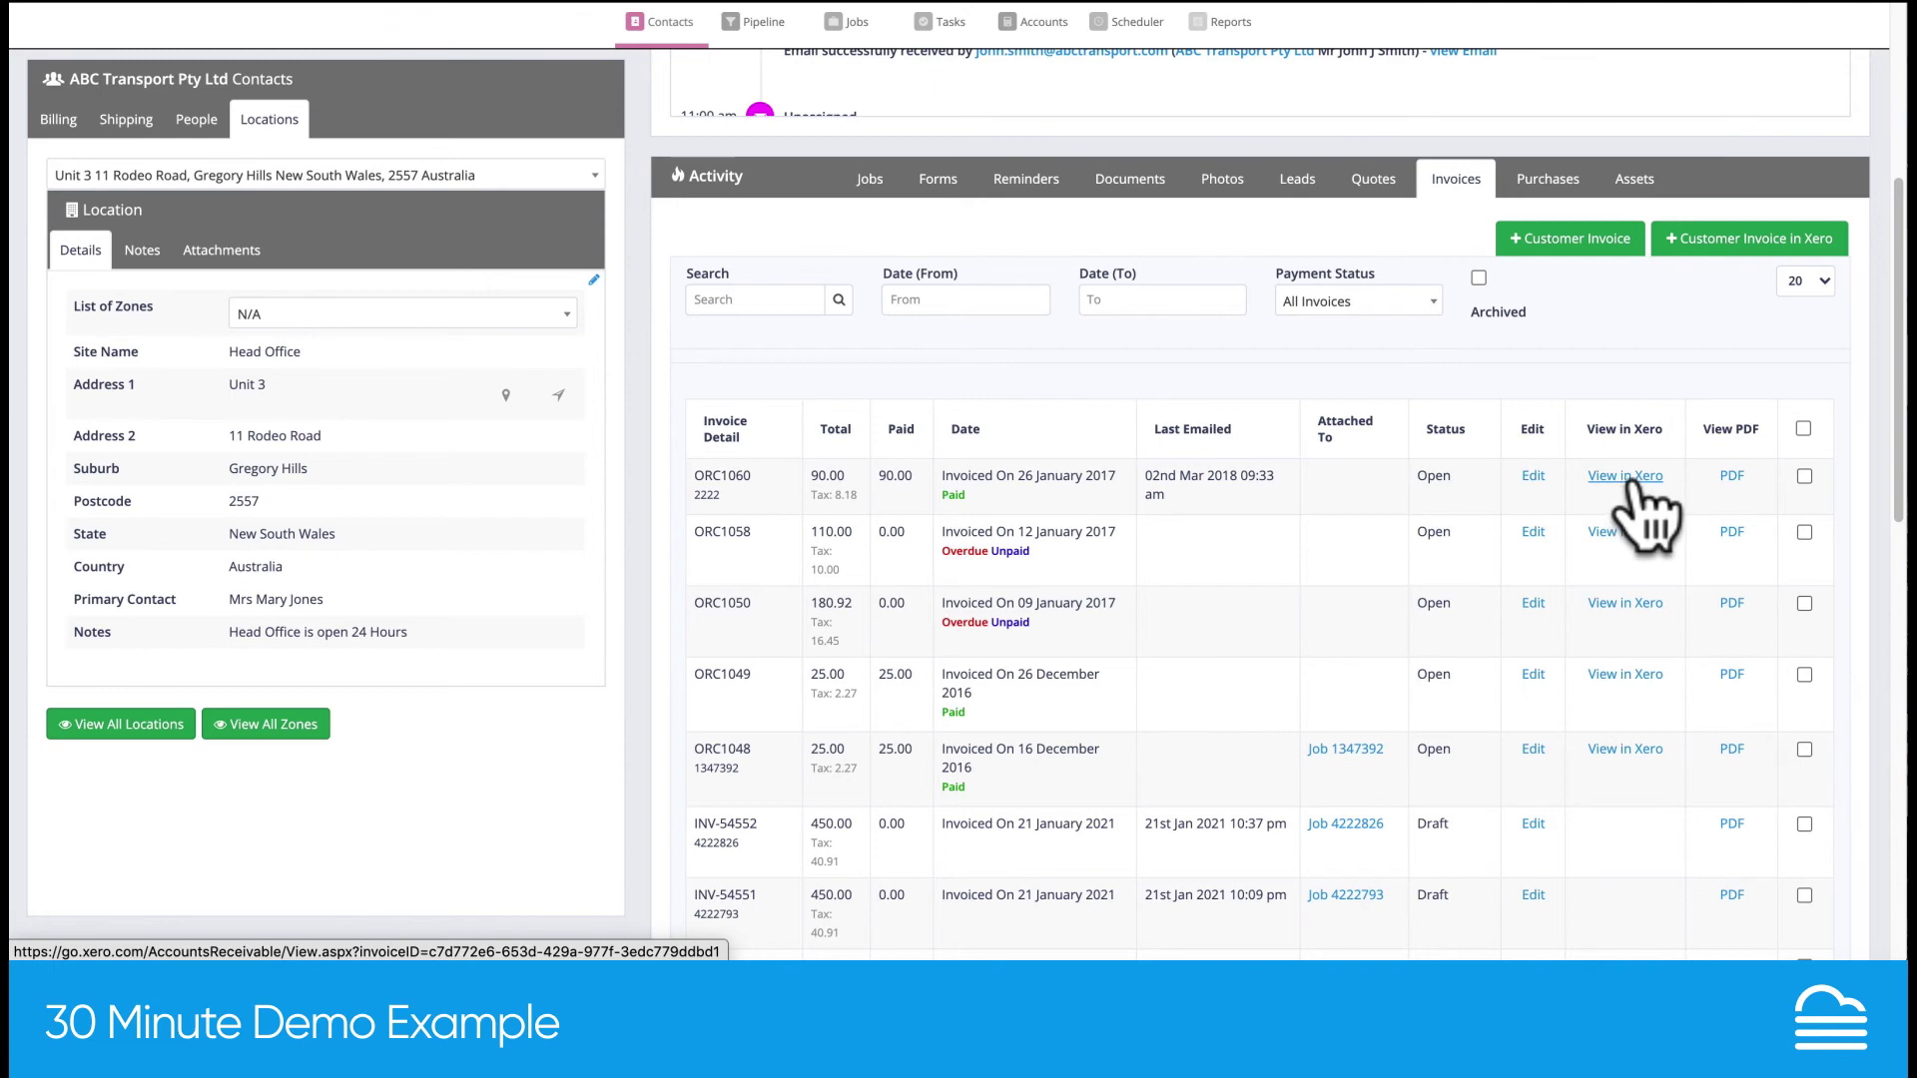
click(1731, 477)
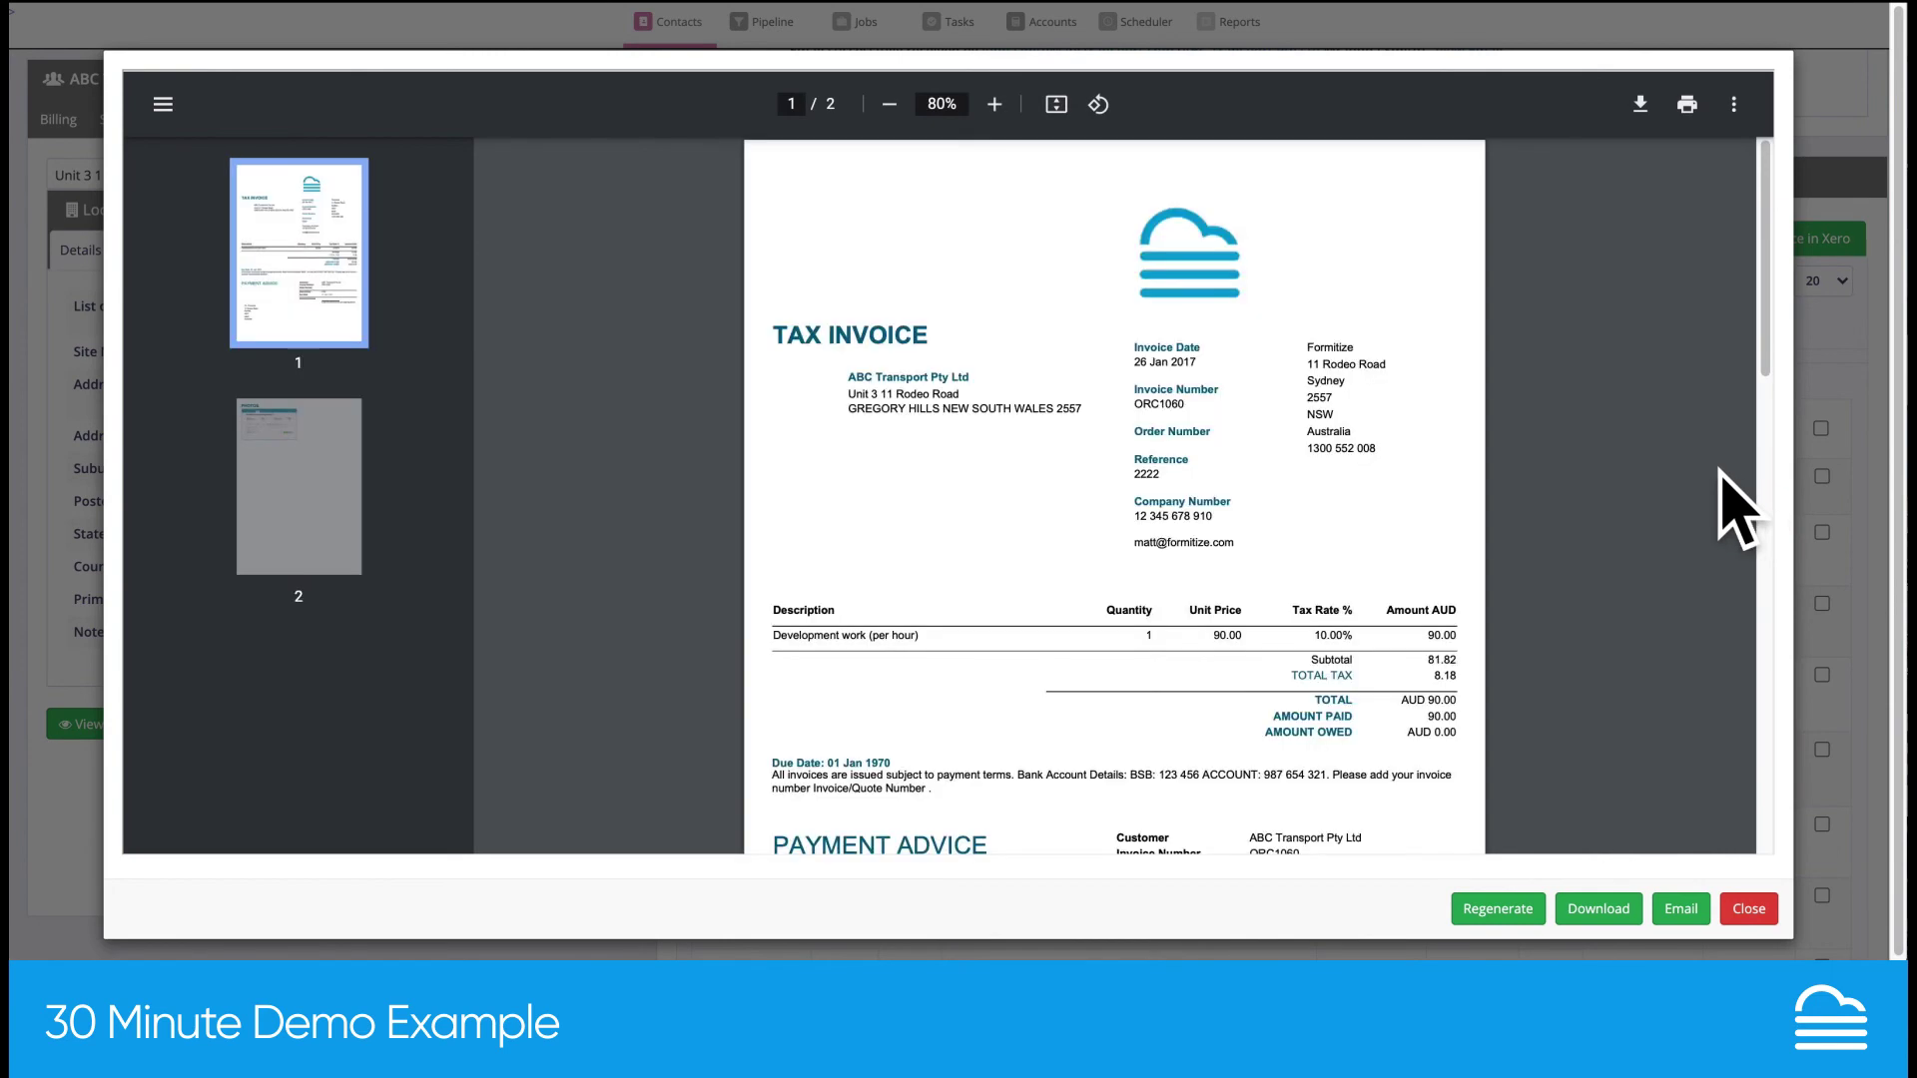
mouse_move(1767, 299)
mouse_down()
mouse_move(1767, 428)
mouse_move(1757, 279)
mouse_move(1758, 624)
mouse_move(1747, 295)
mouse_up()
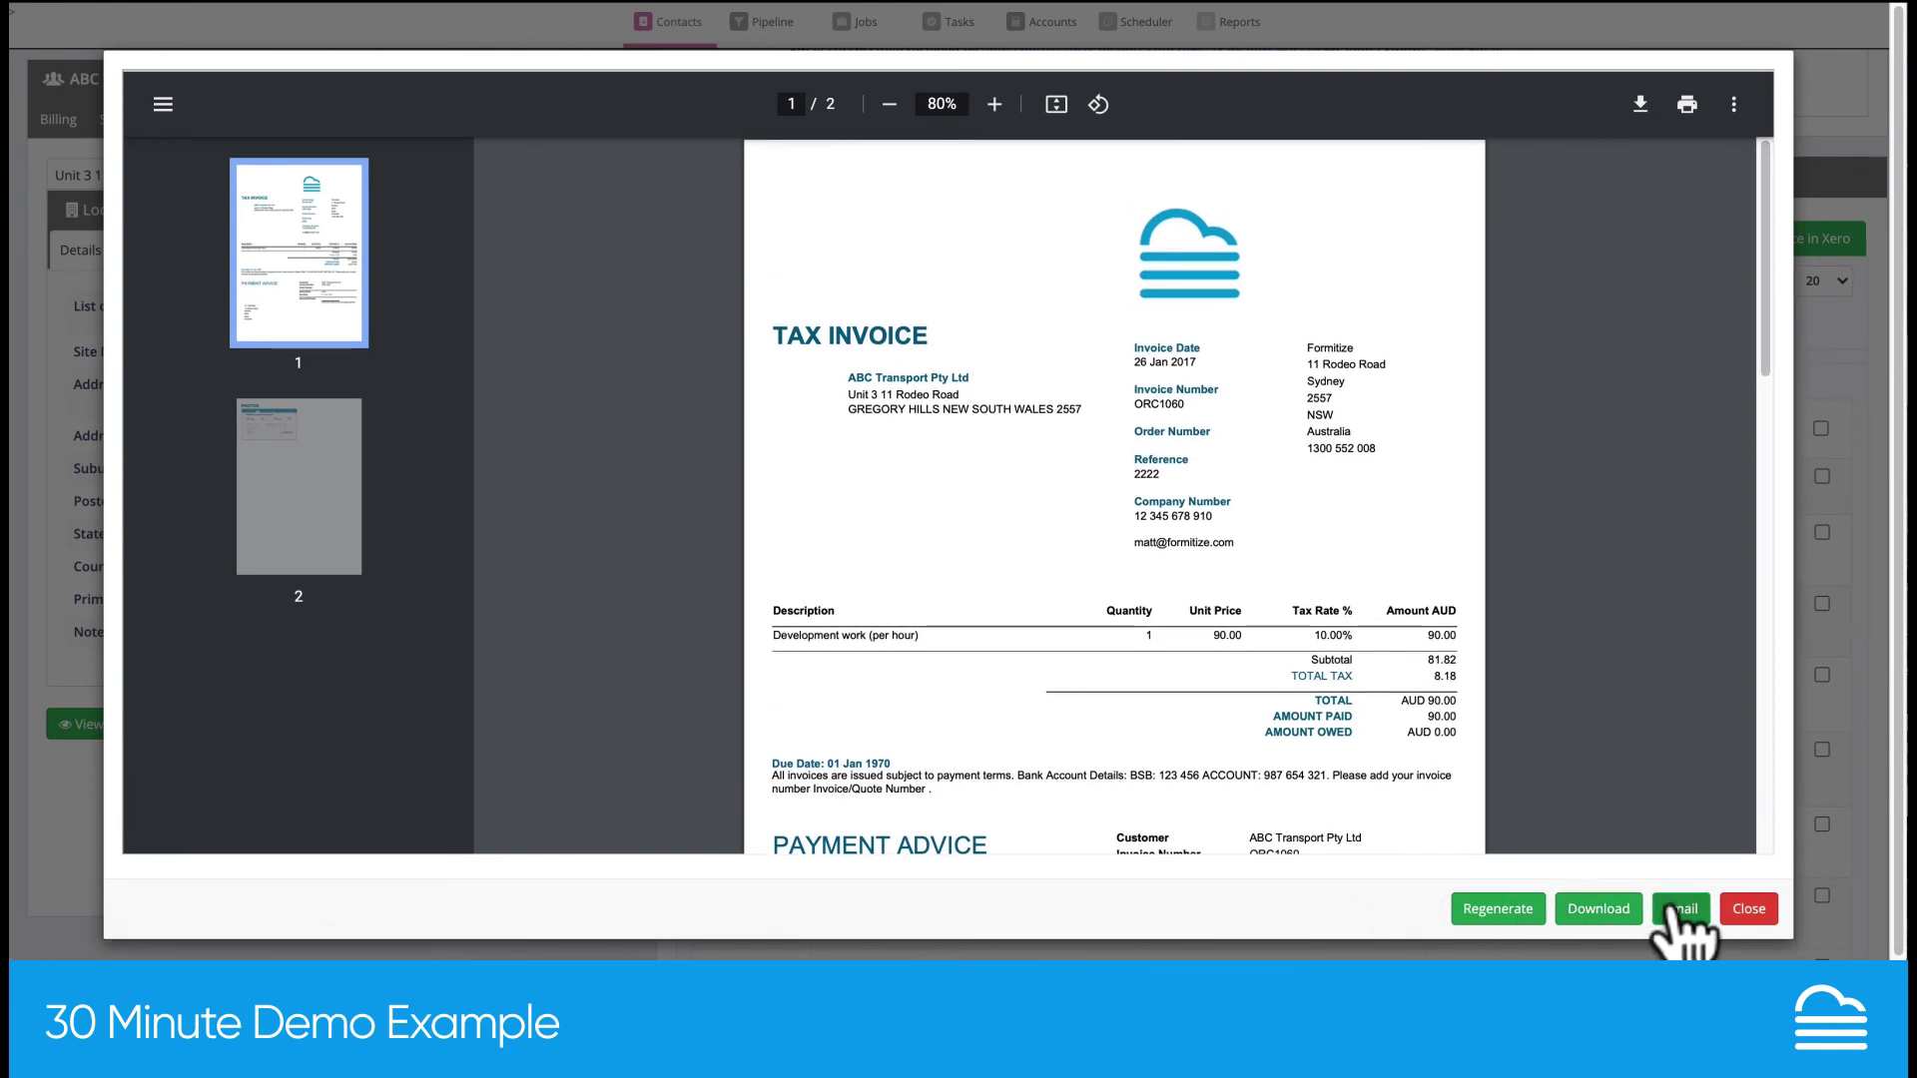
Close the invoice PDF, start a new customer invoice with the OMNI Directional Antenna item, and close it without saving
click(1749, 910)
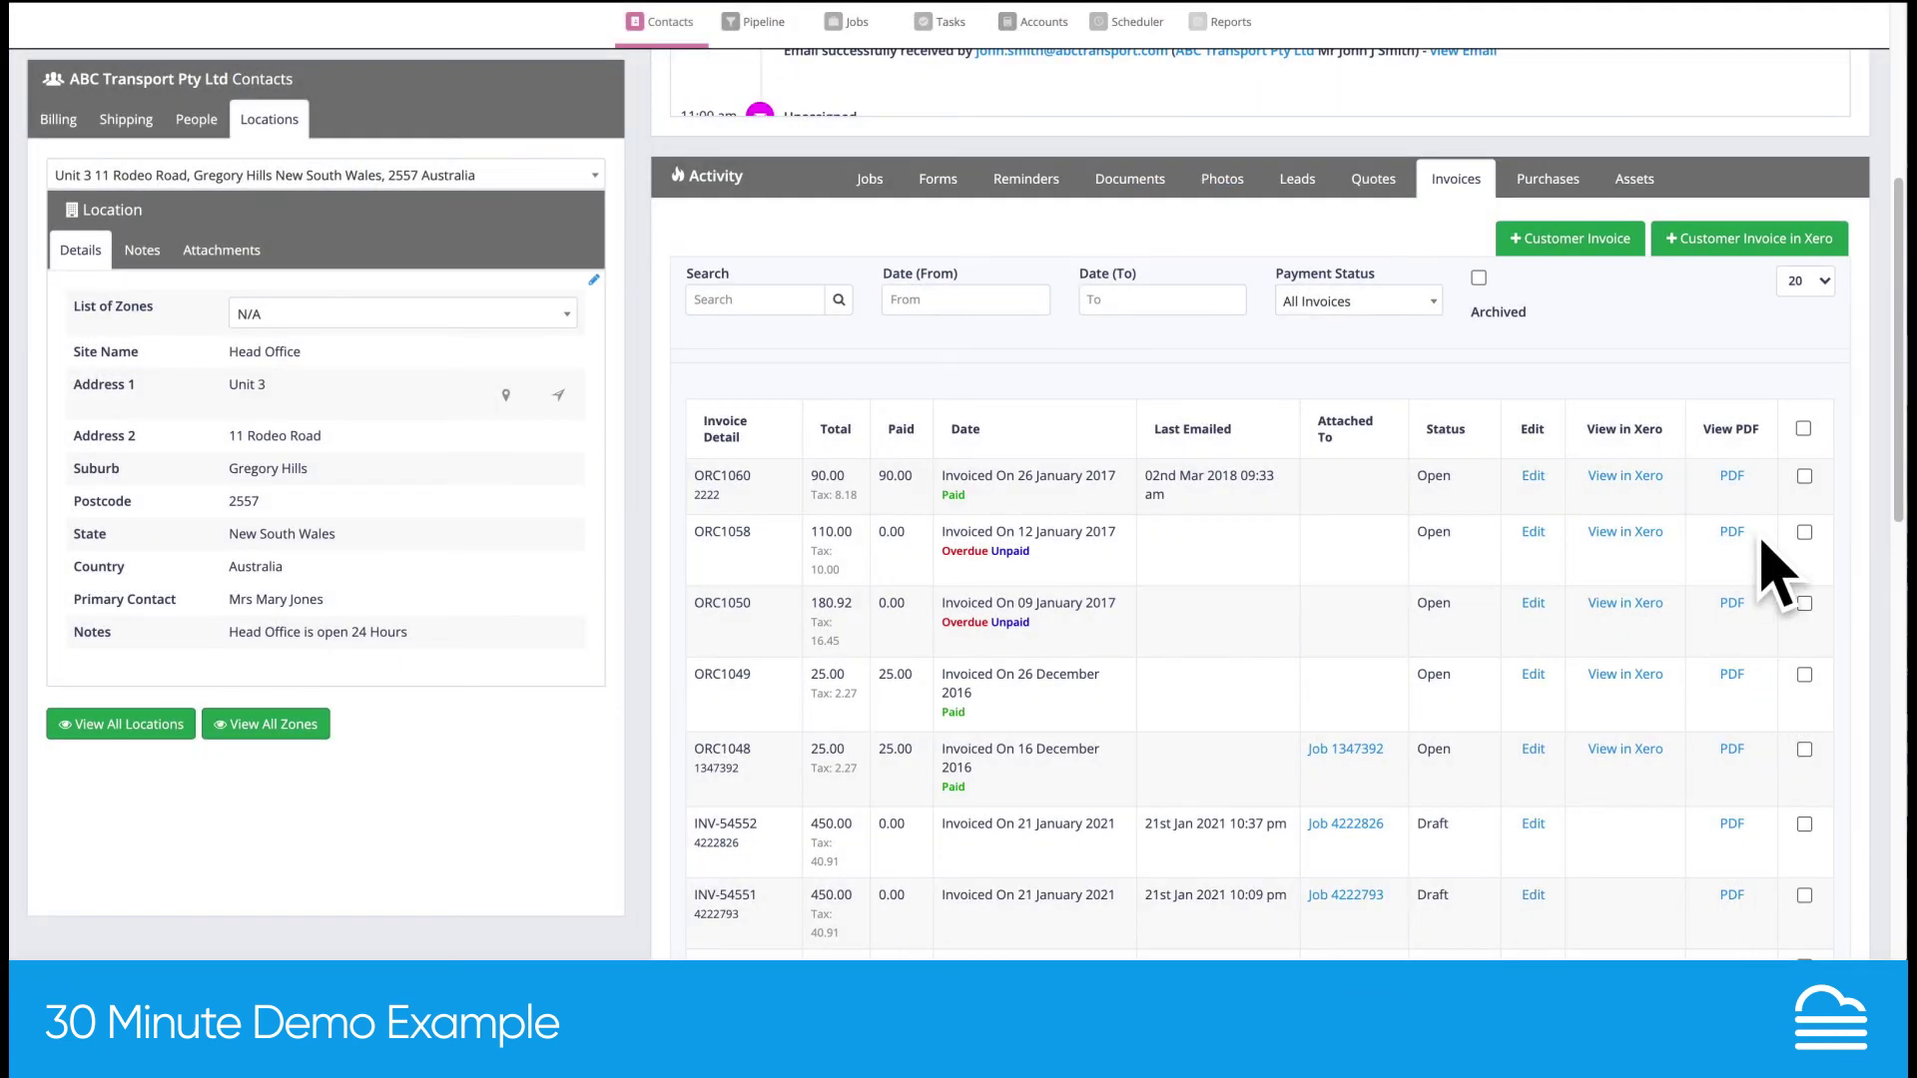
click(1570, 246)
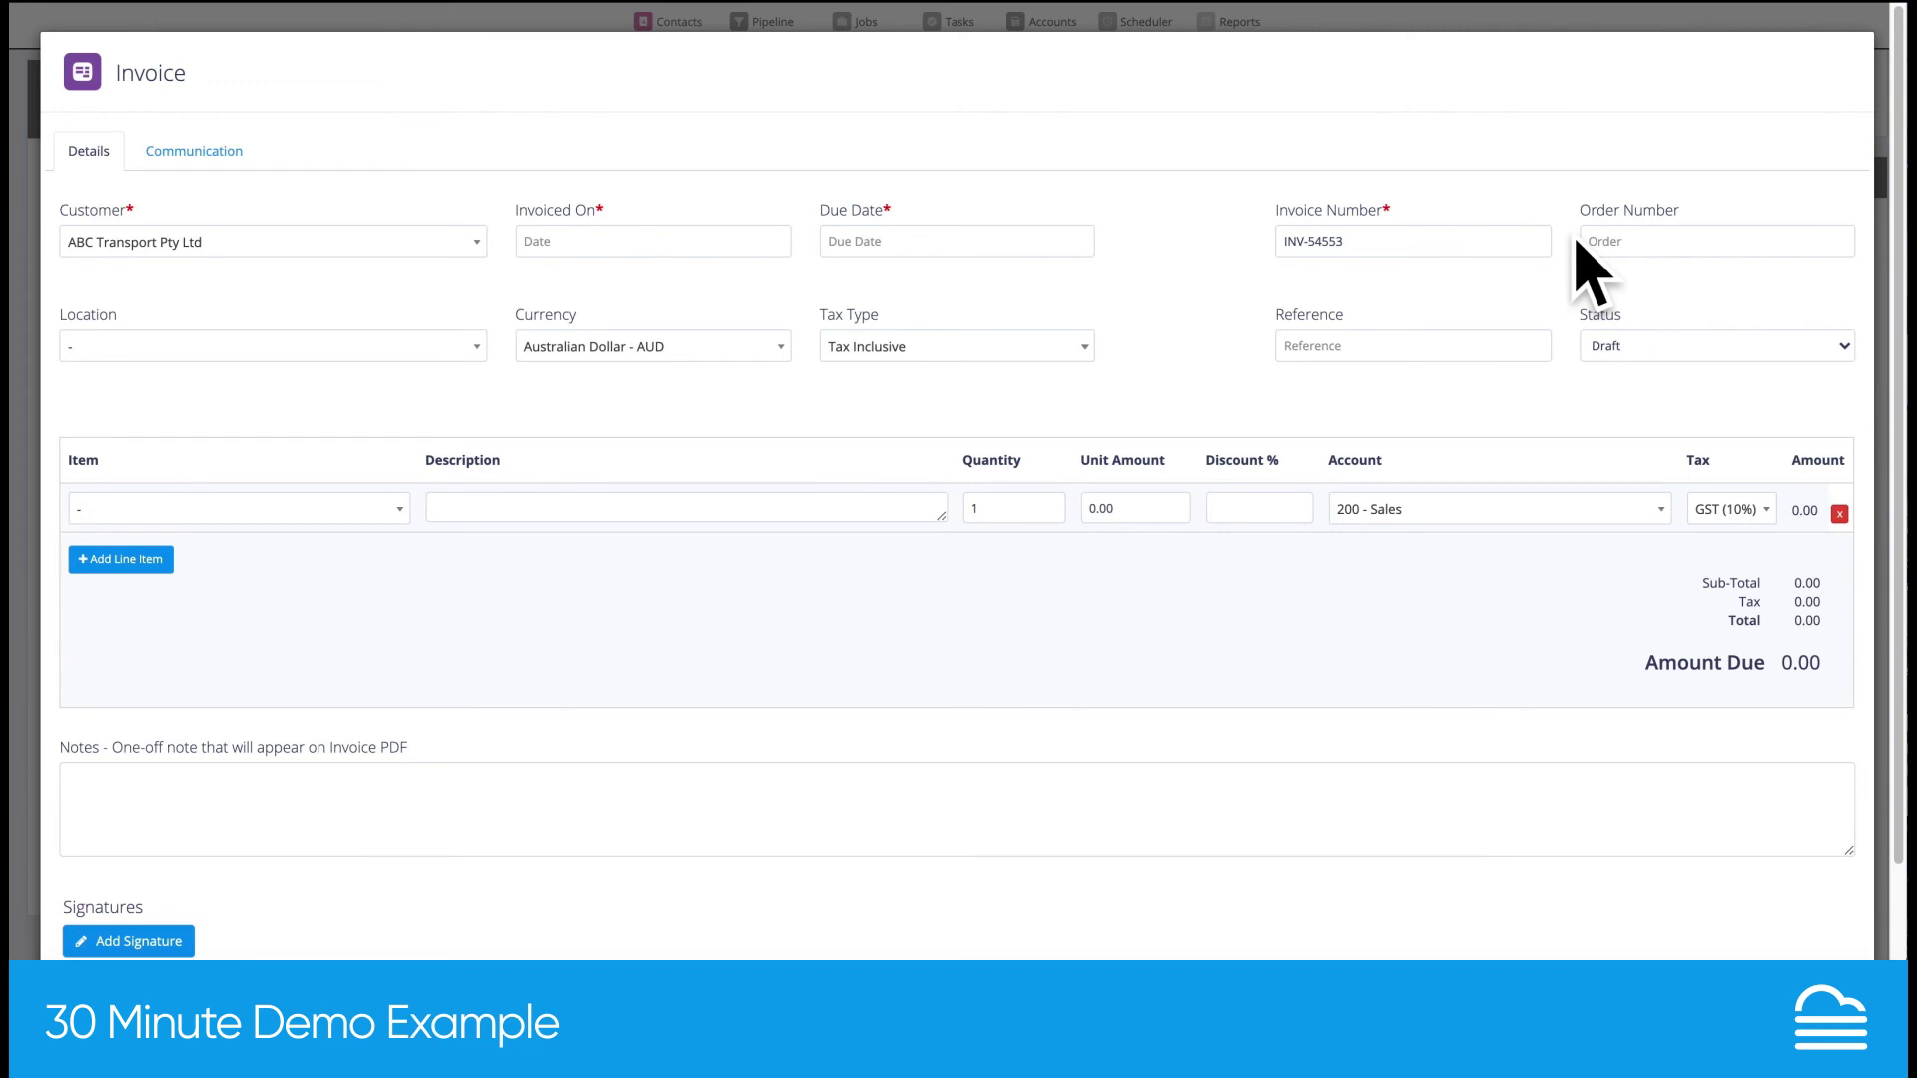
click(334, 511)
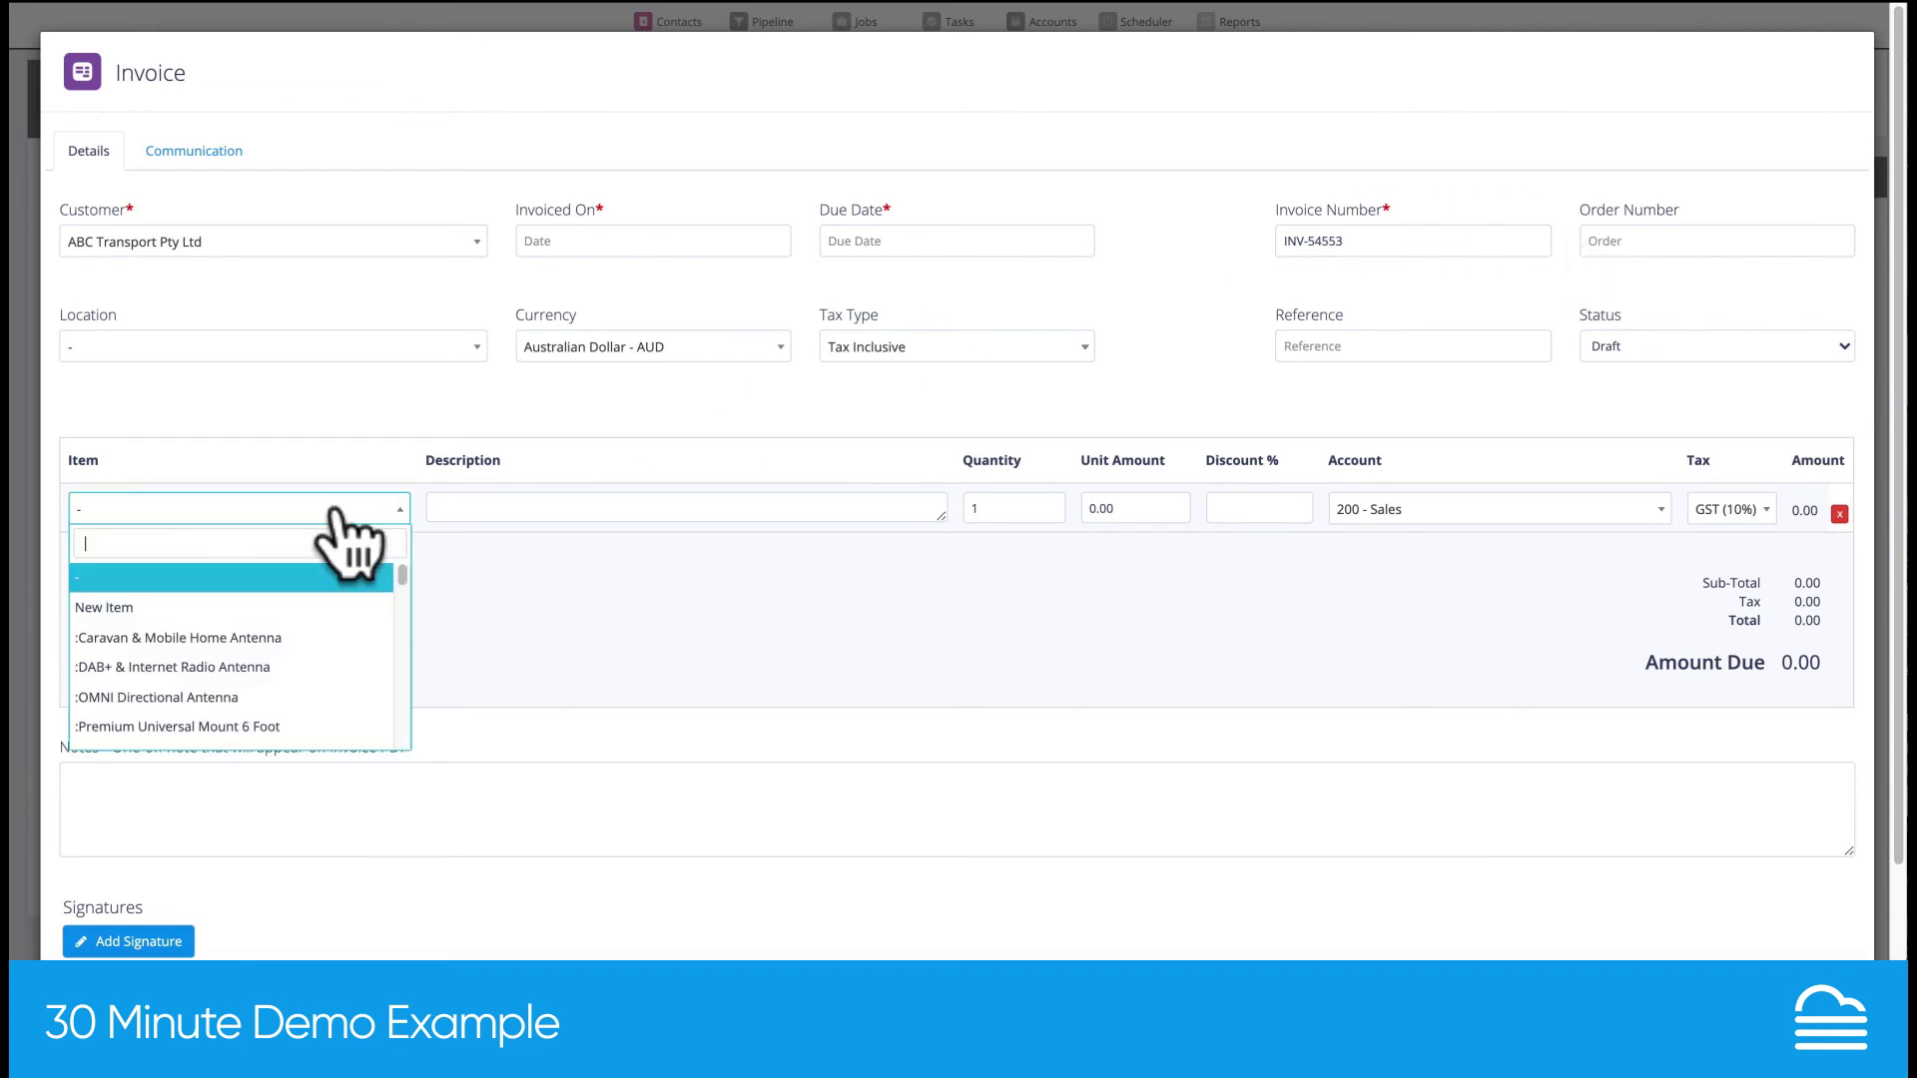
click(333, 693)
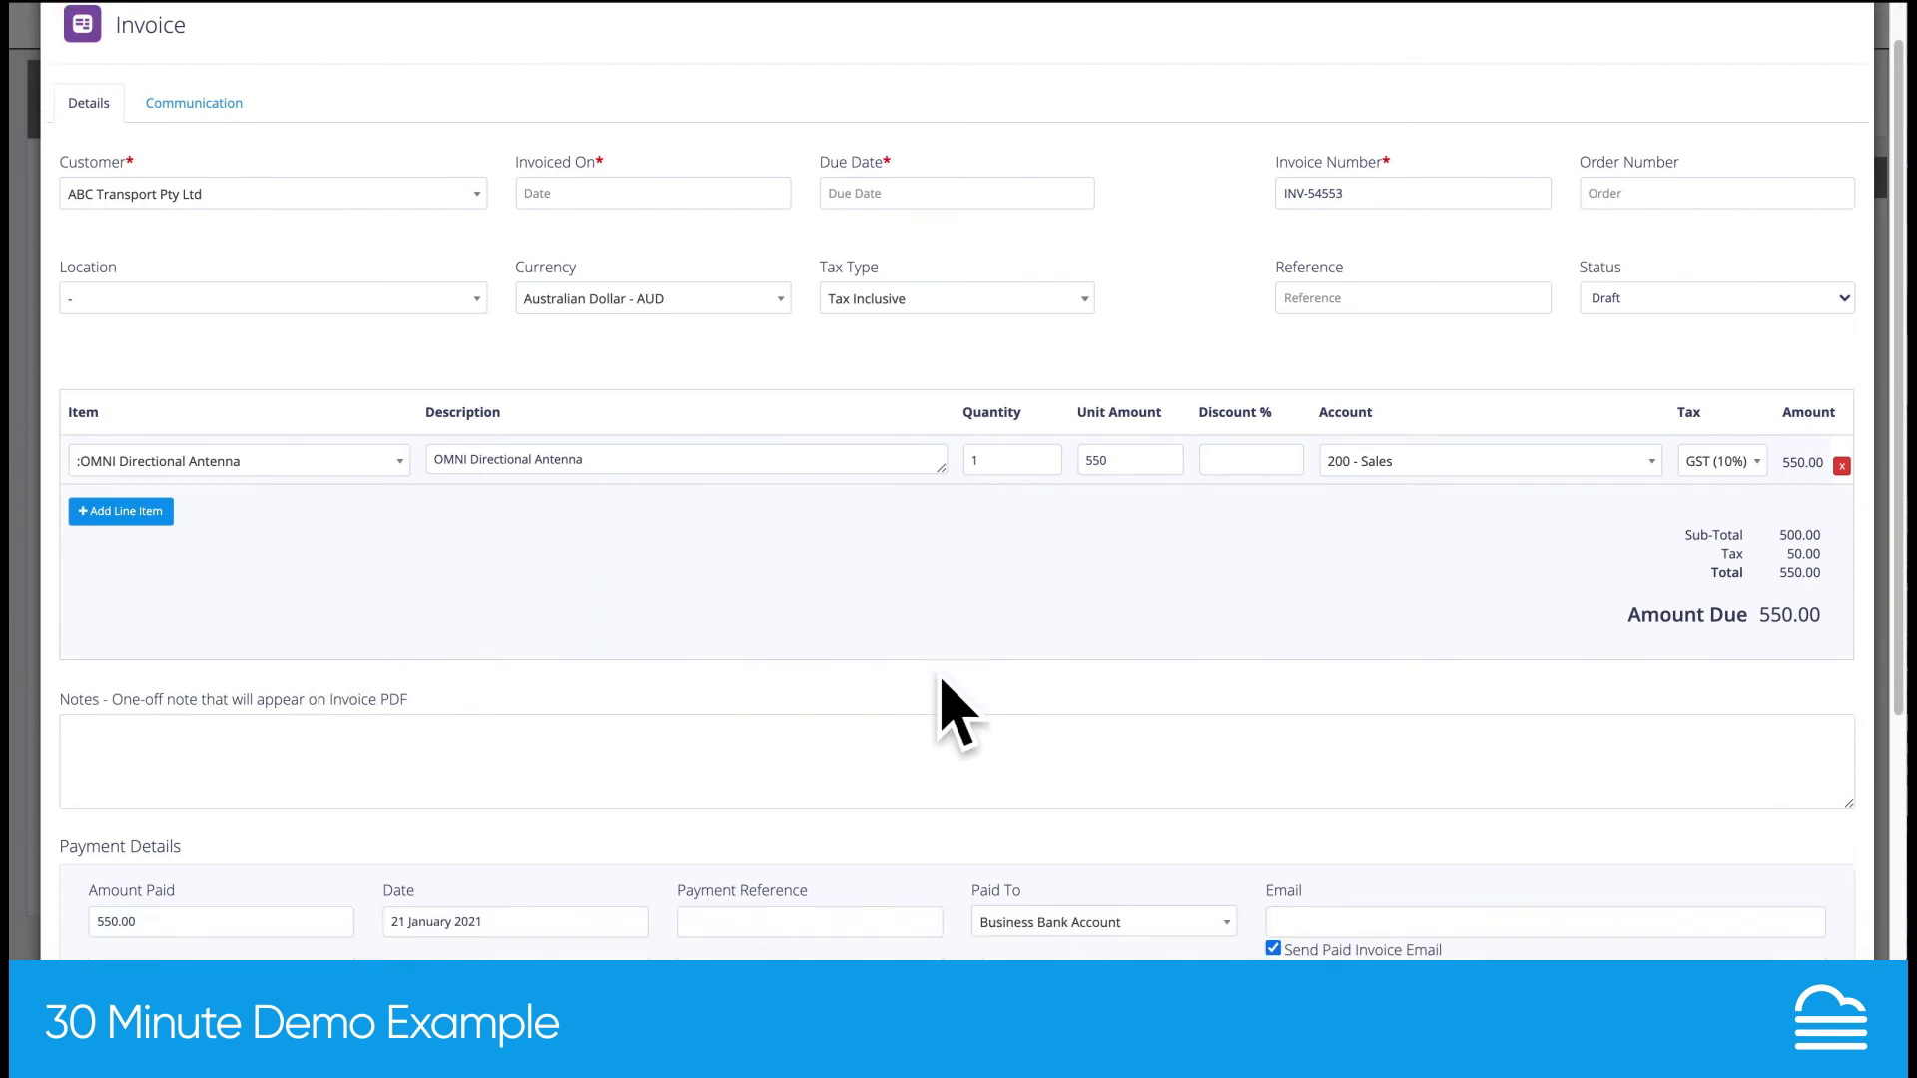
scroll(942, 679, down, 4)
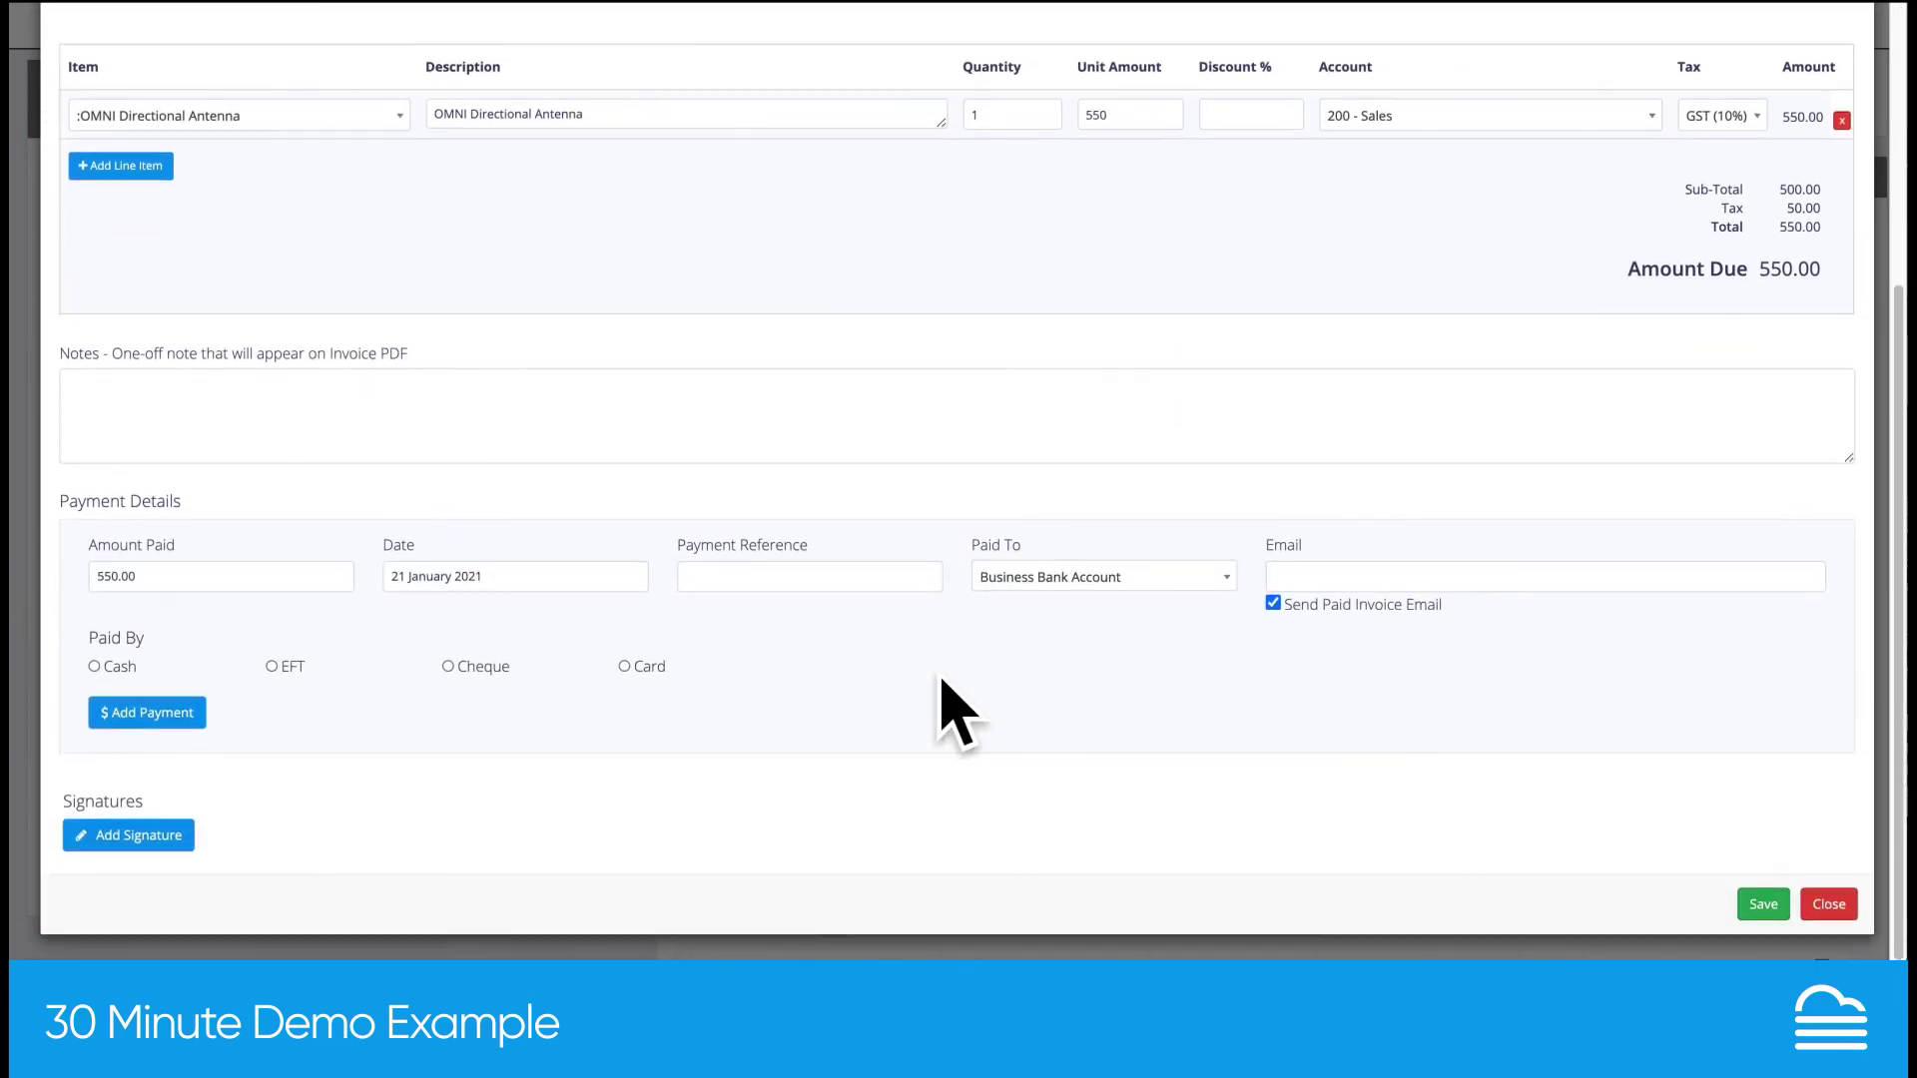
click(1830, 906)
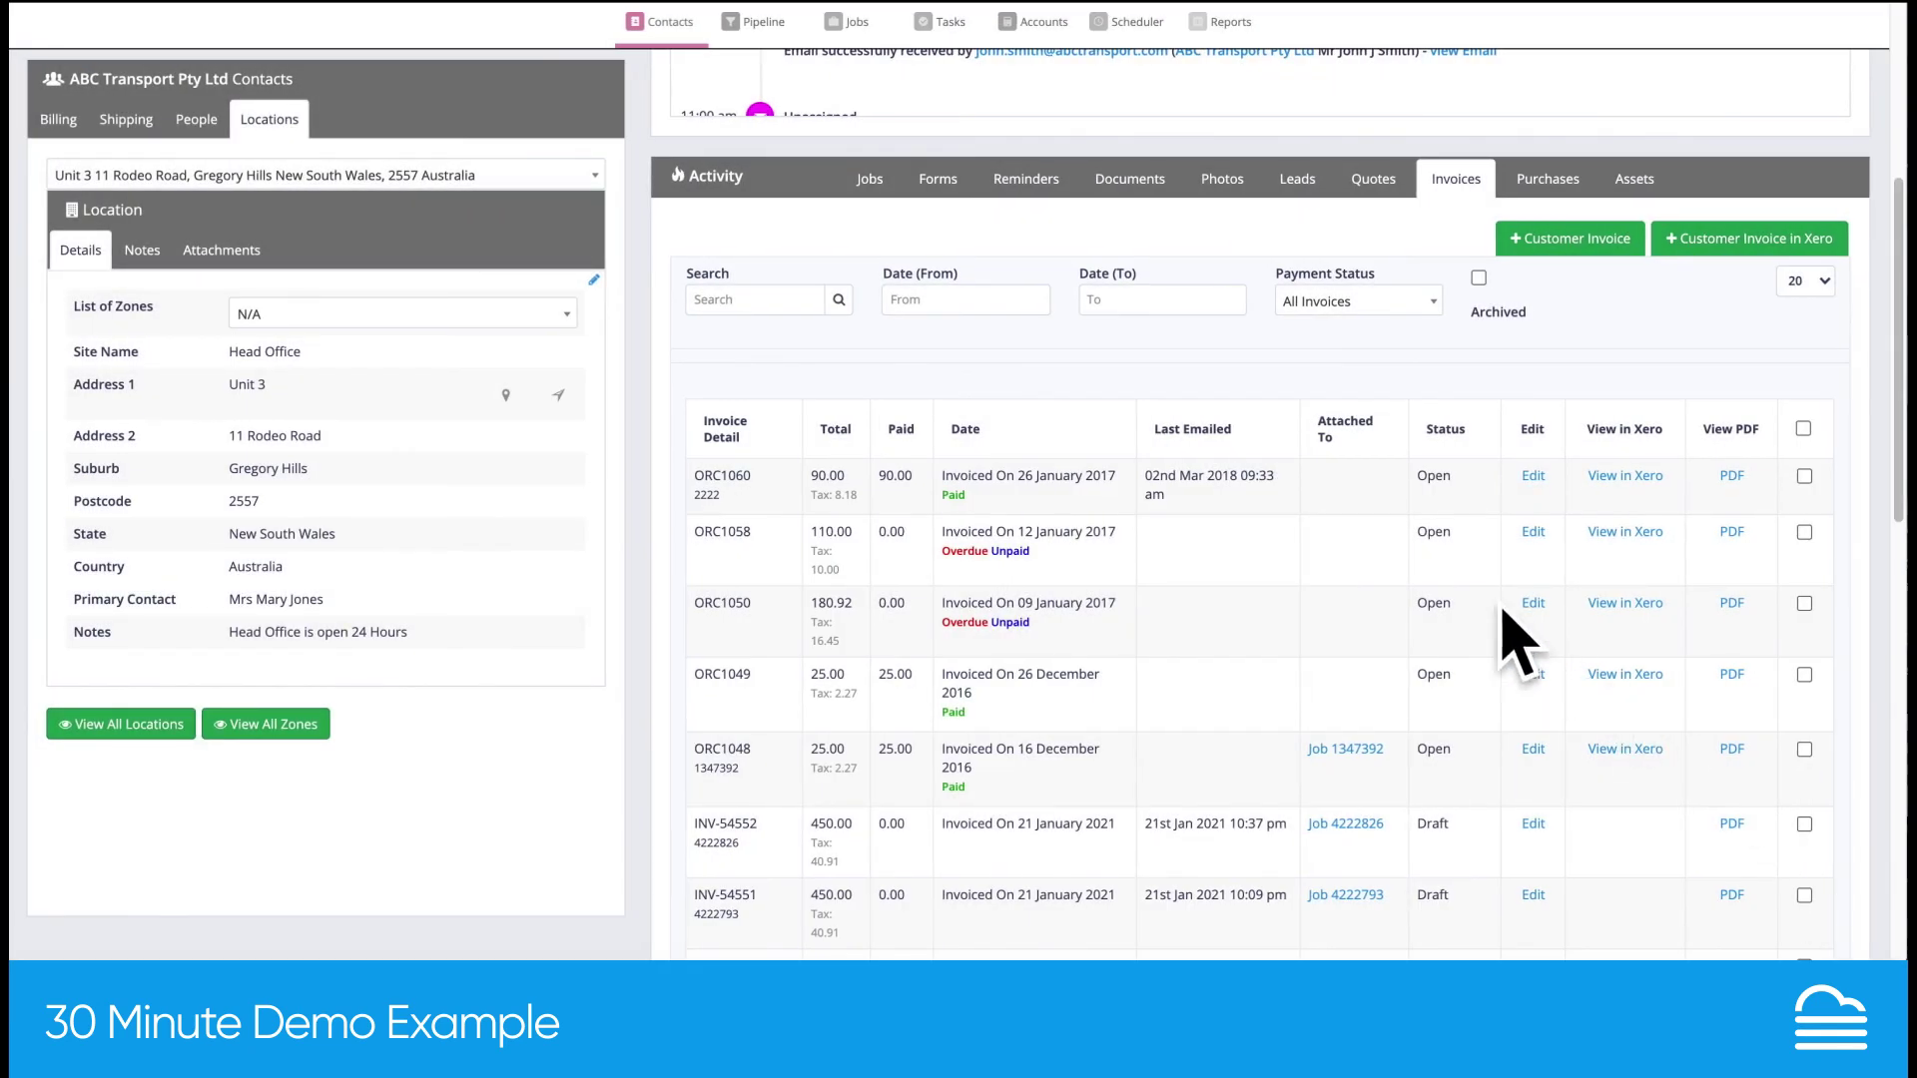
Review the client's bait station assets and open the list of all pipeline leads
scroll(1457, 593, up, 2)
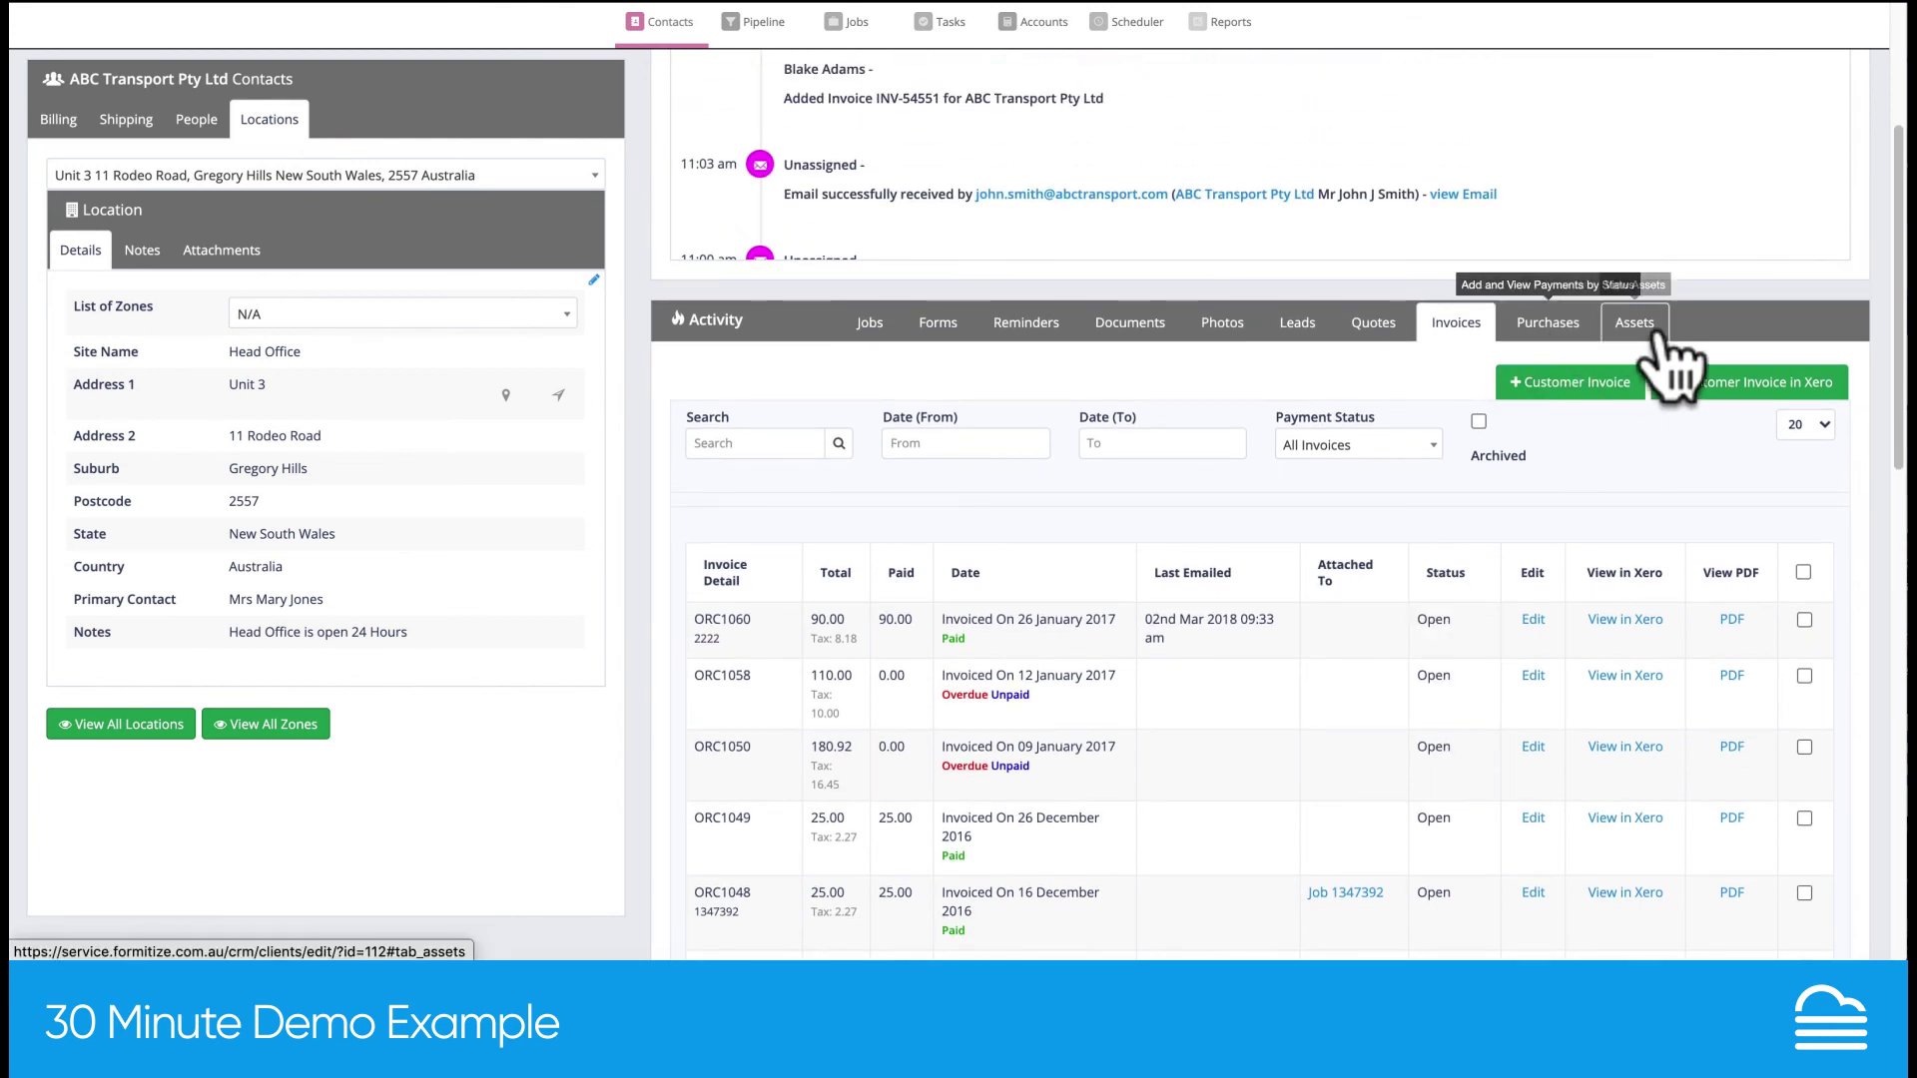
click(1637, 324)
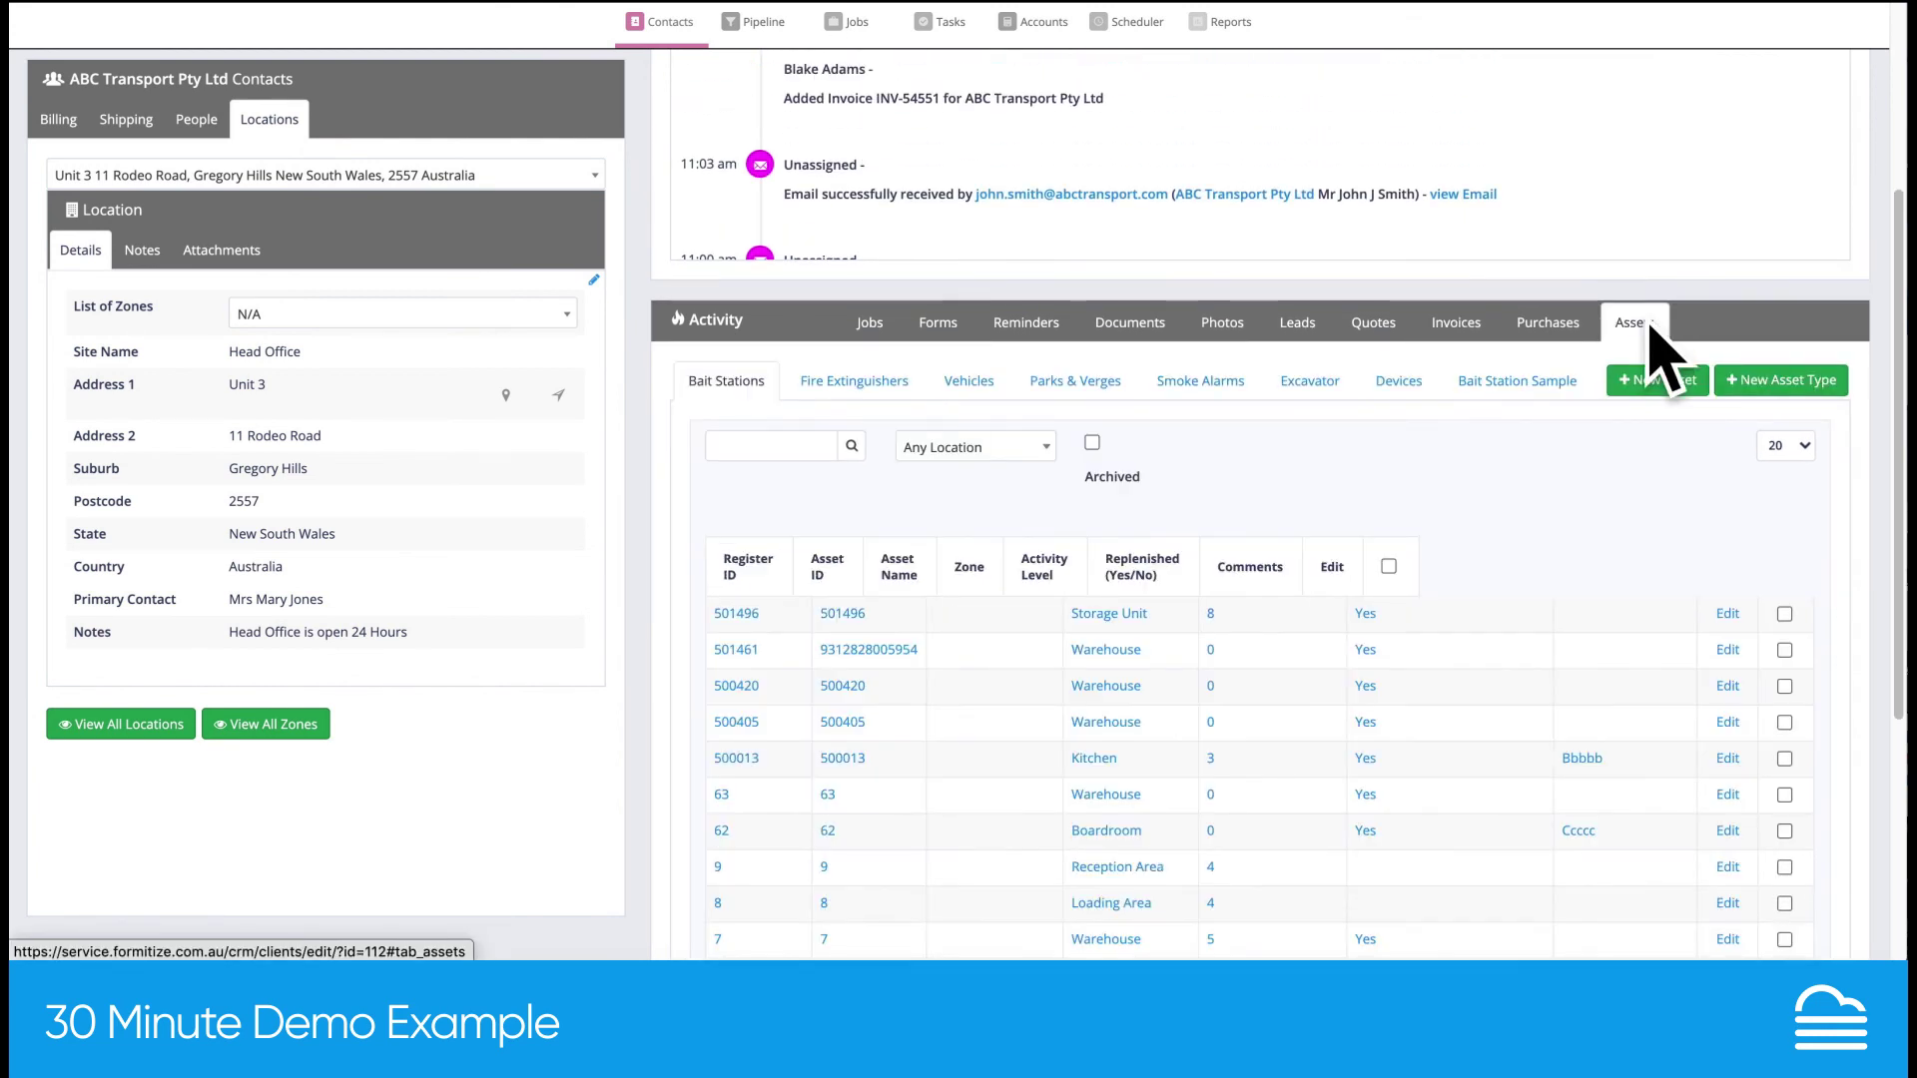
scroll(1649, 331, down, 2)
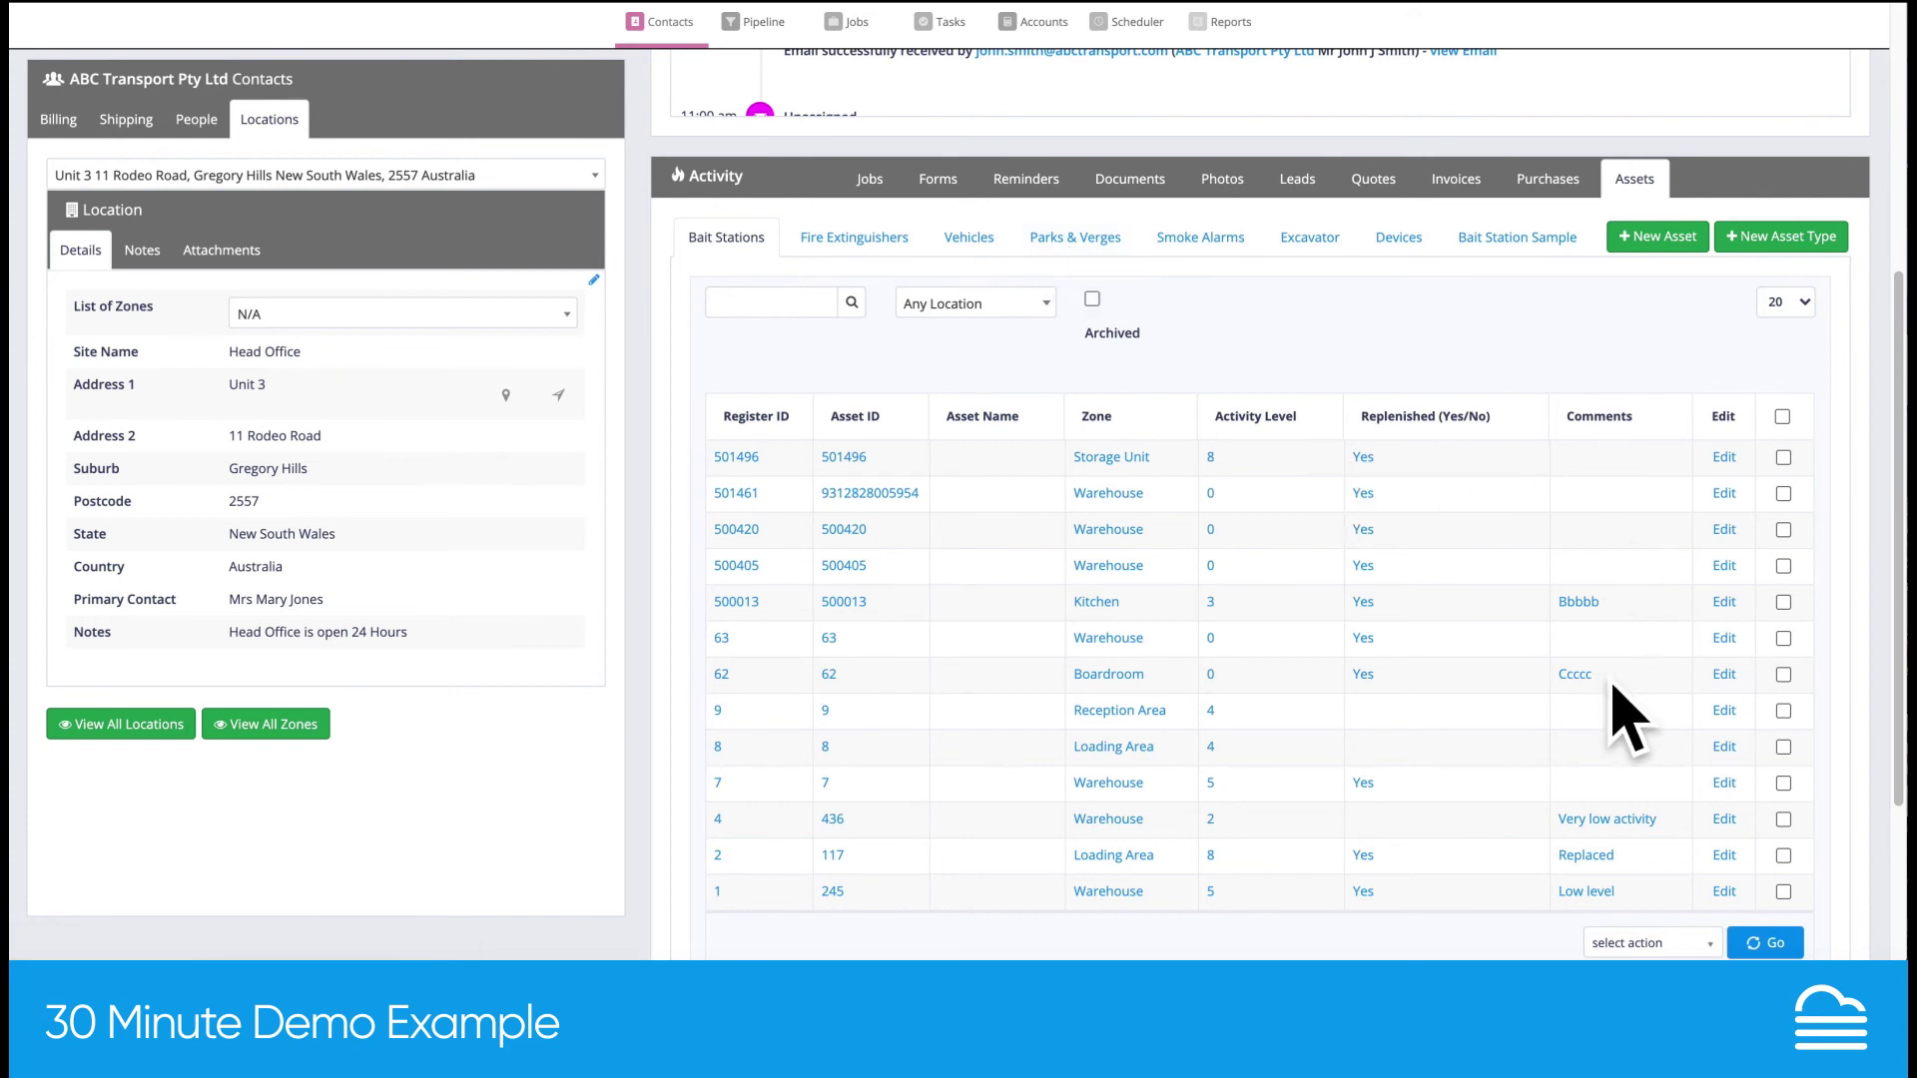
scroll(1627, 718, up, 1)
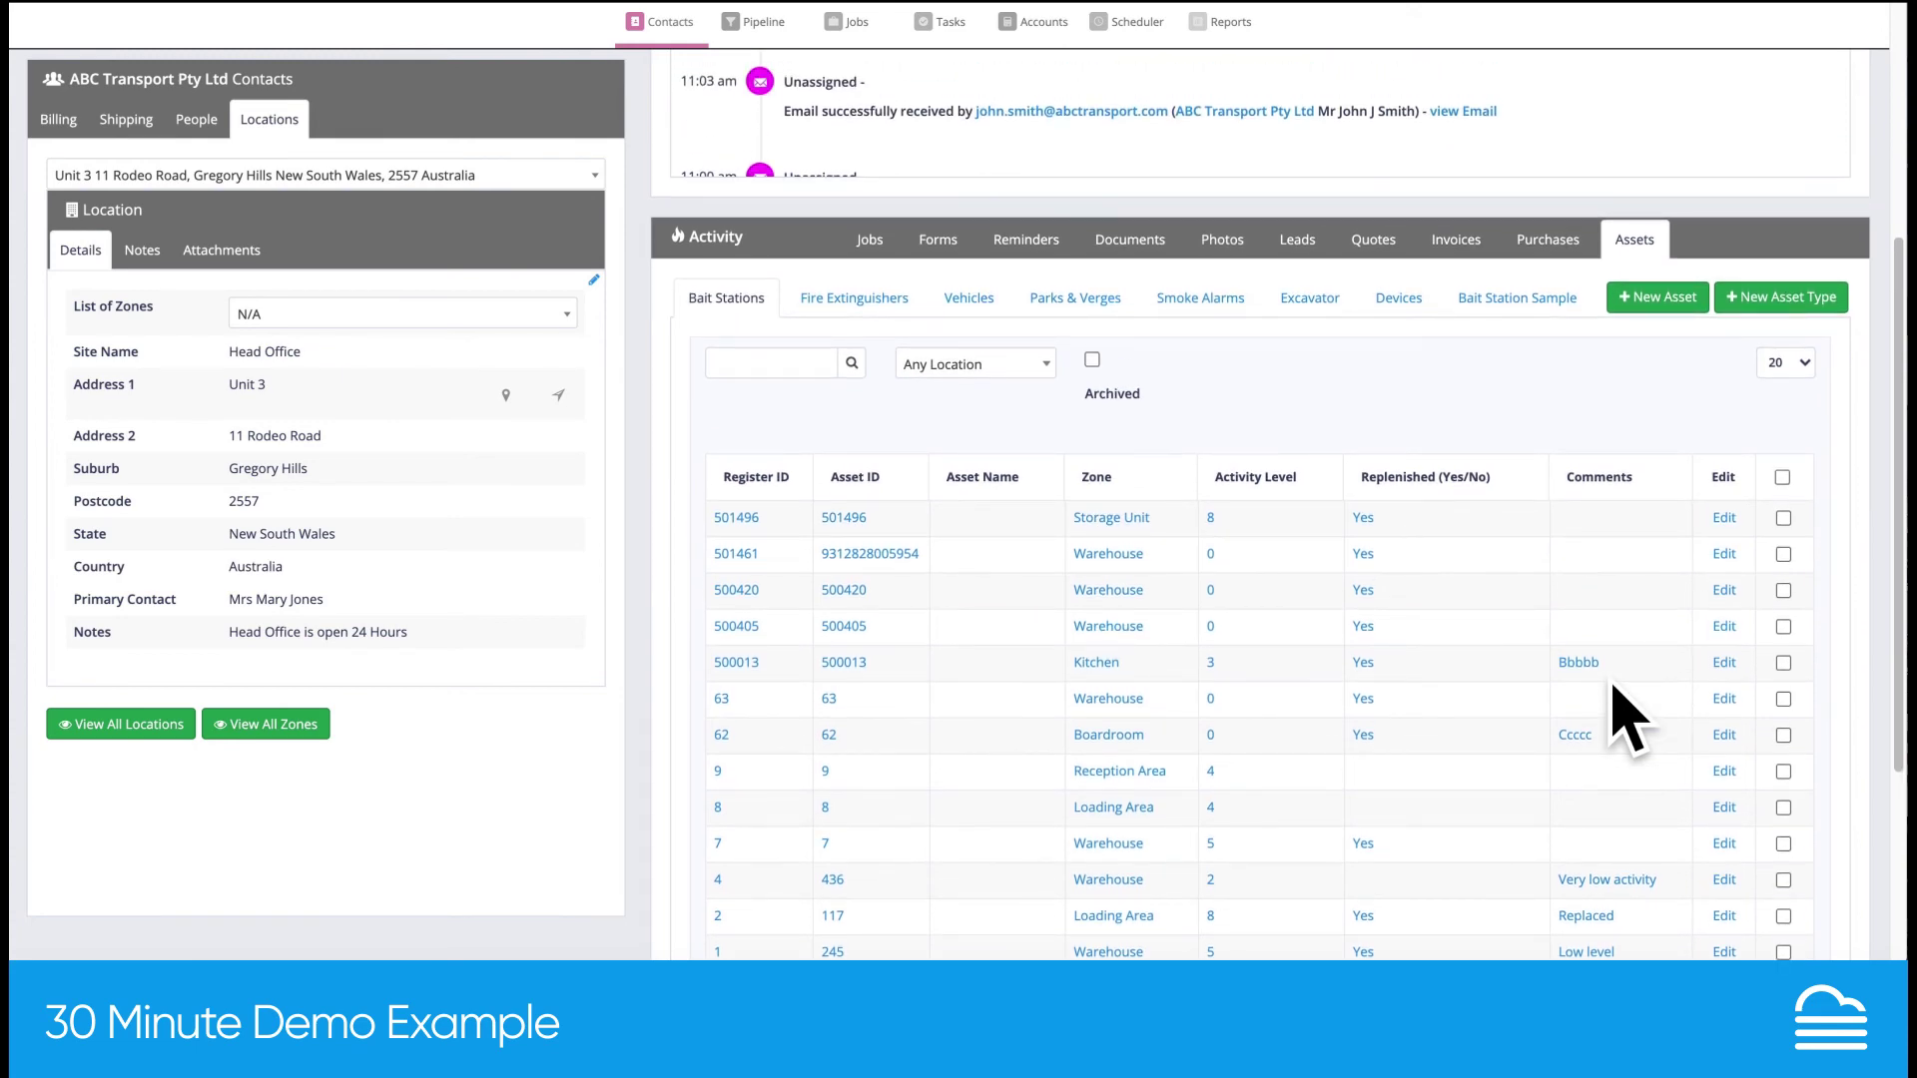
scroll(1627, 719, up, 2)
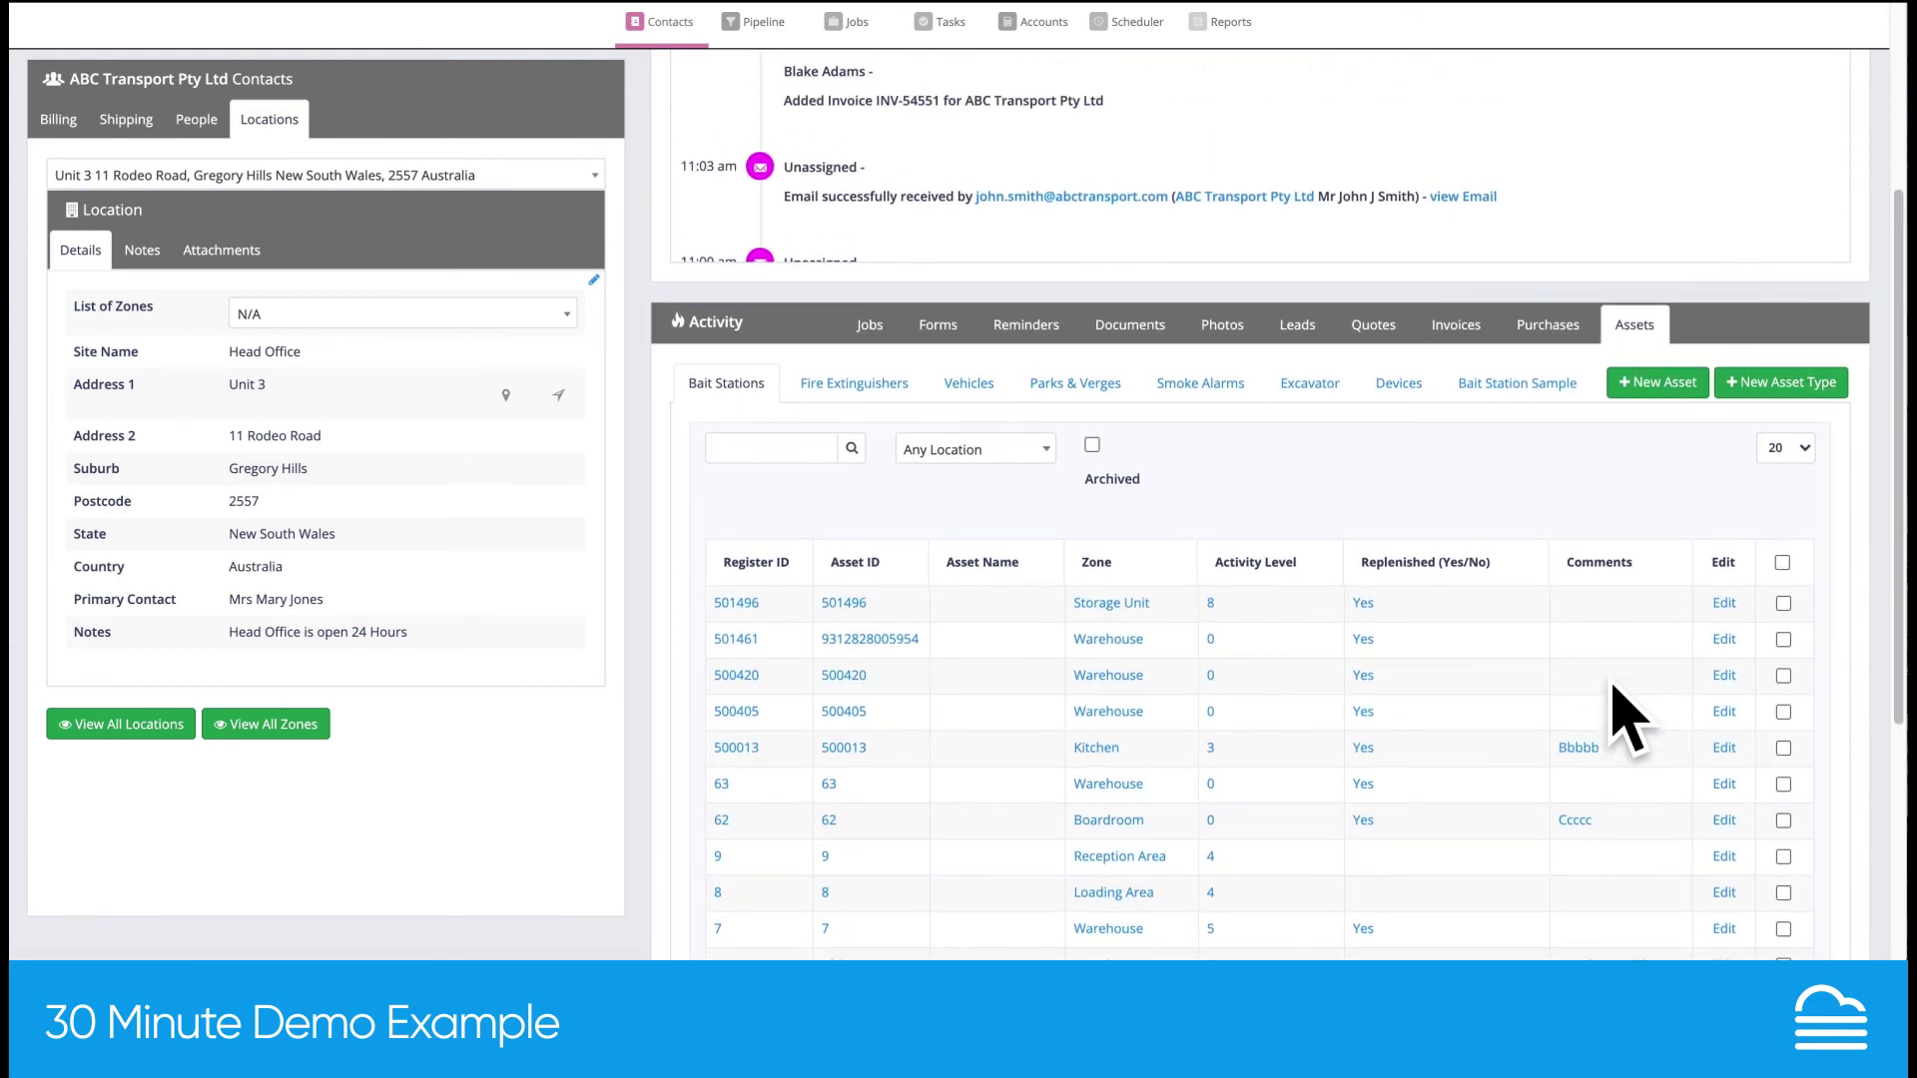
scroll(1627, 719, up, 1)
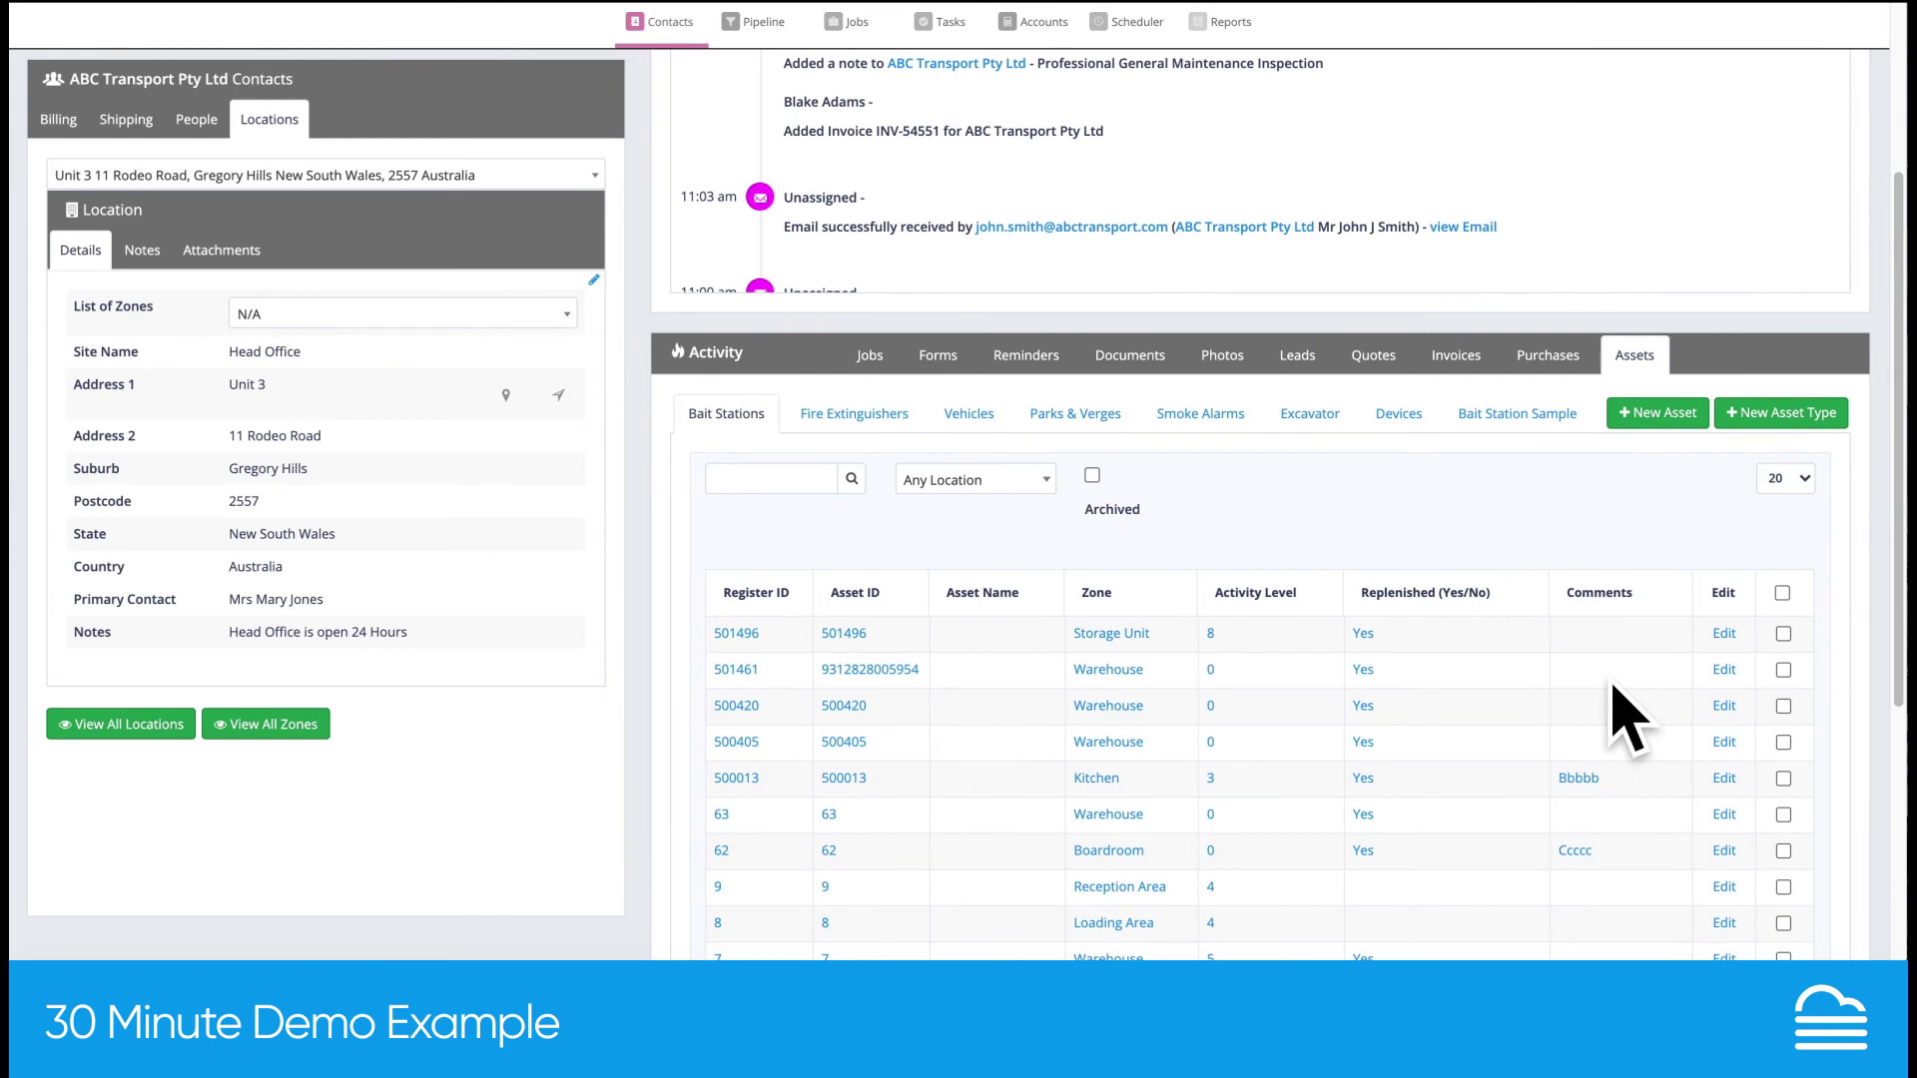
scroll(1627, 719, up, 5)
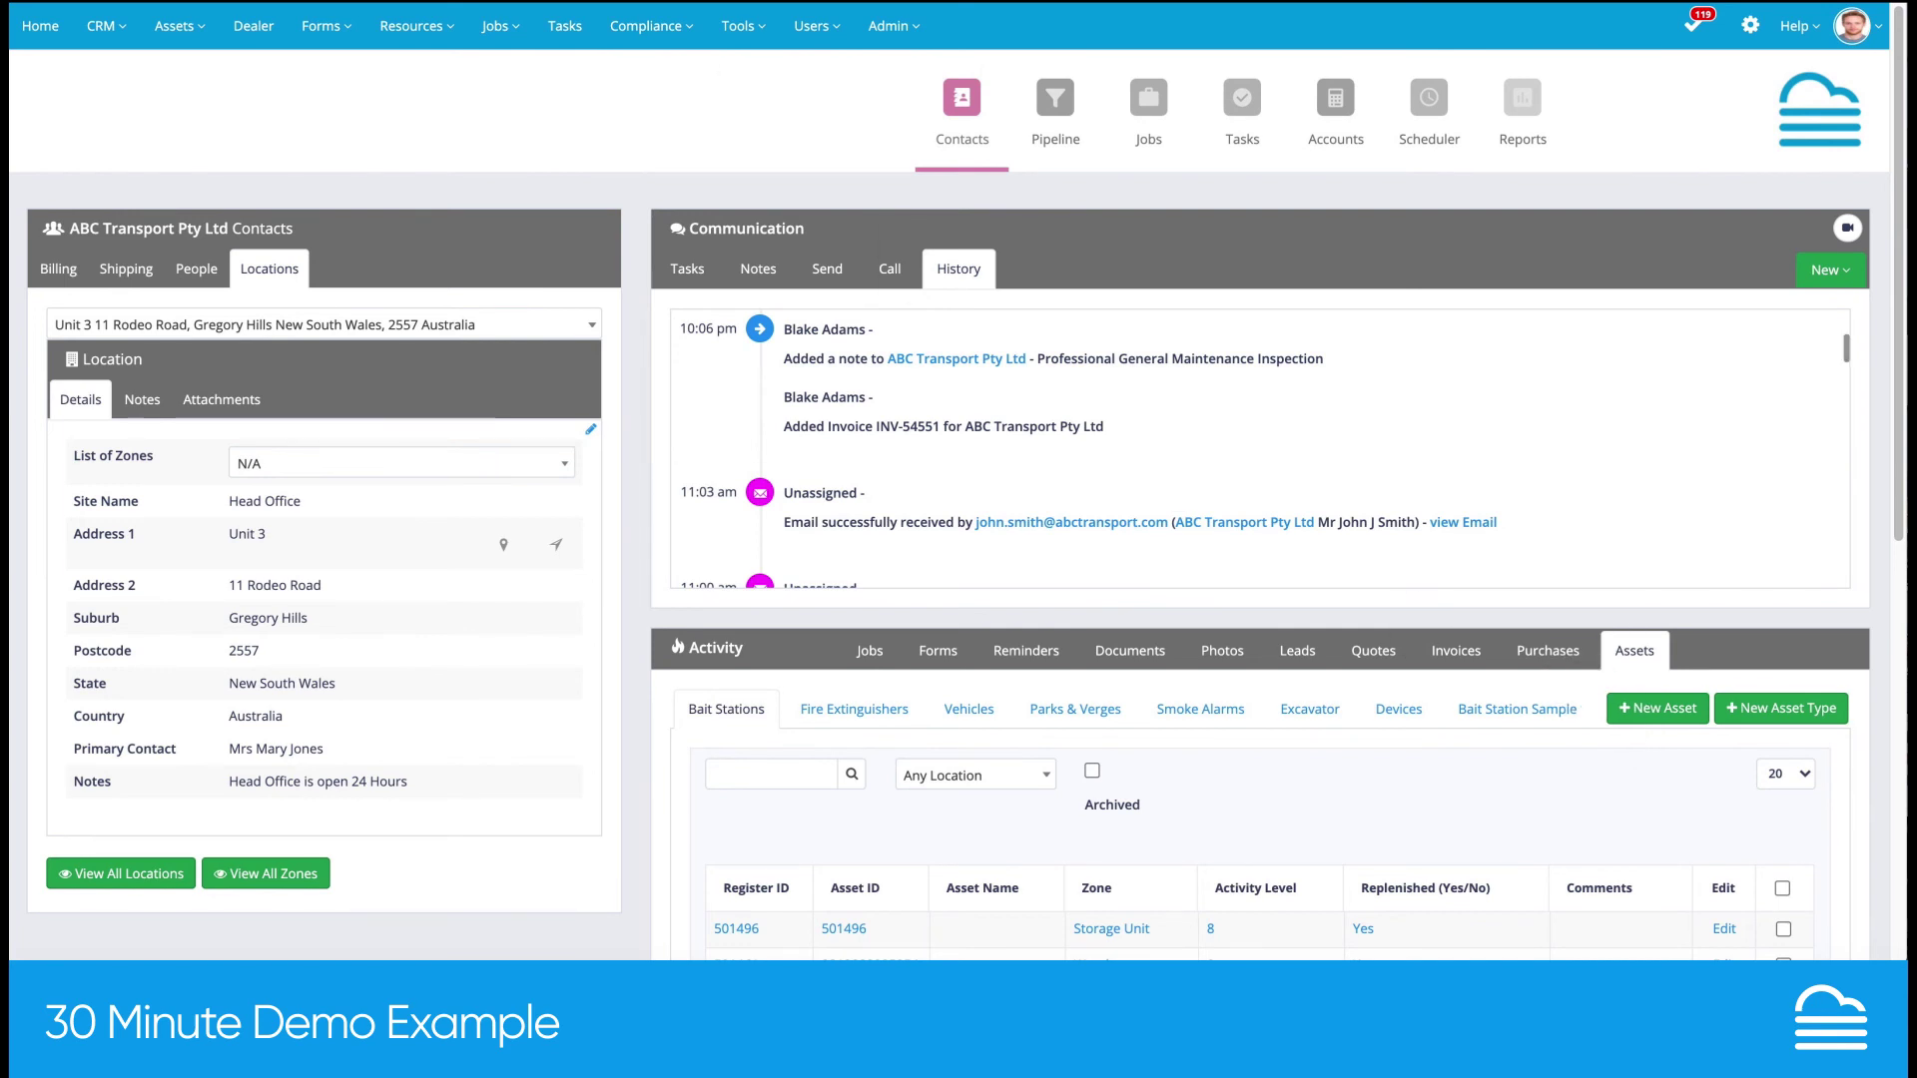
click(1040, 104)
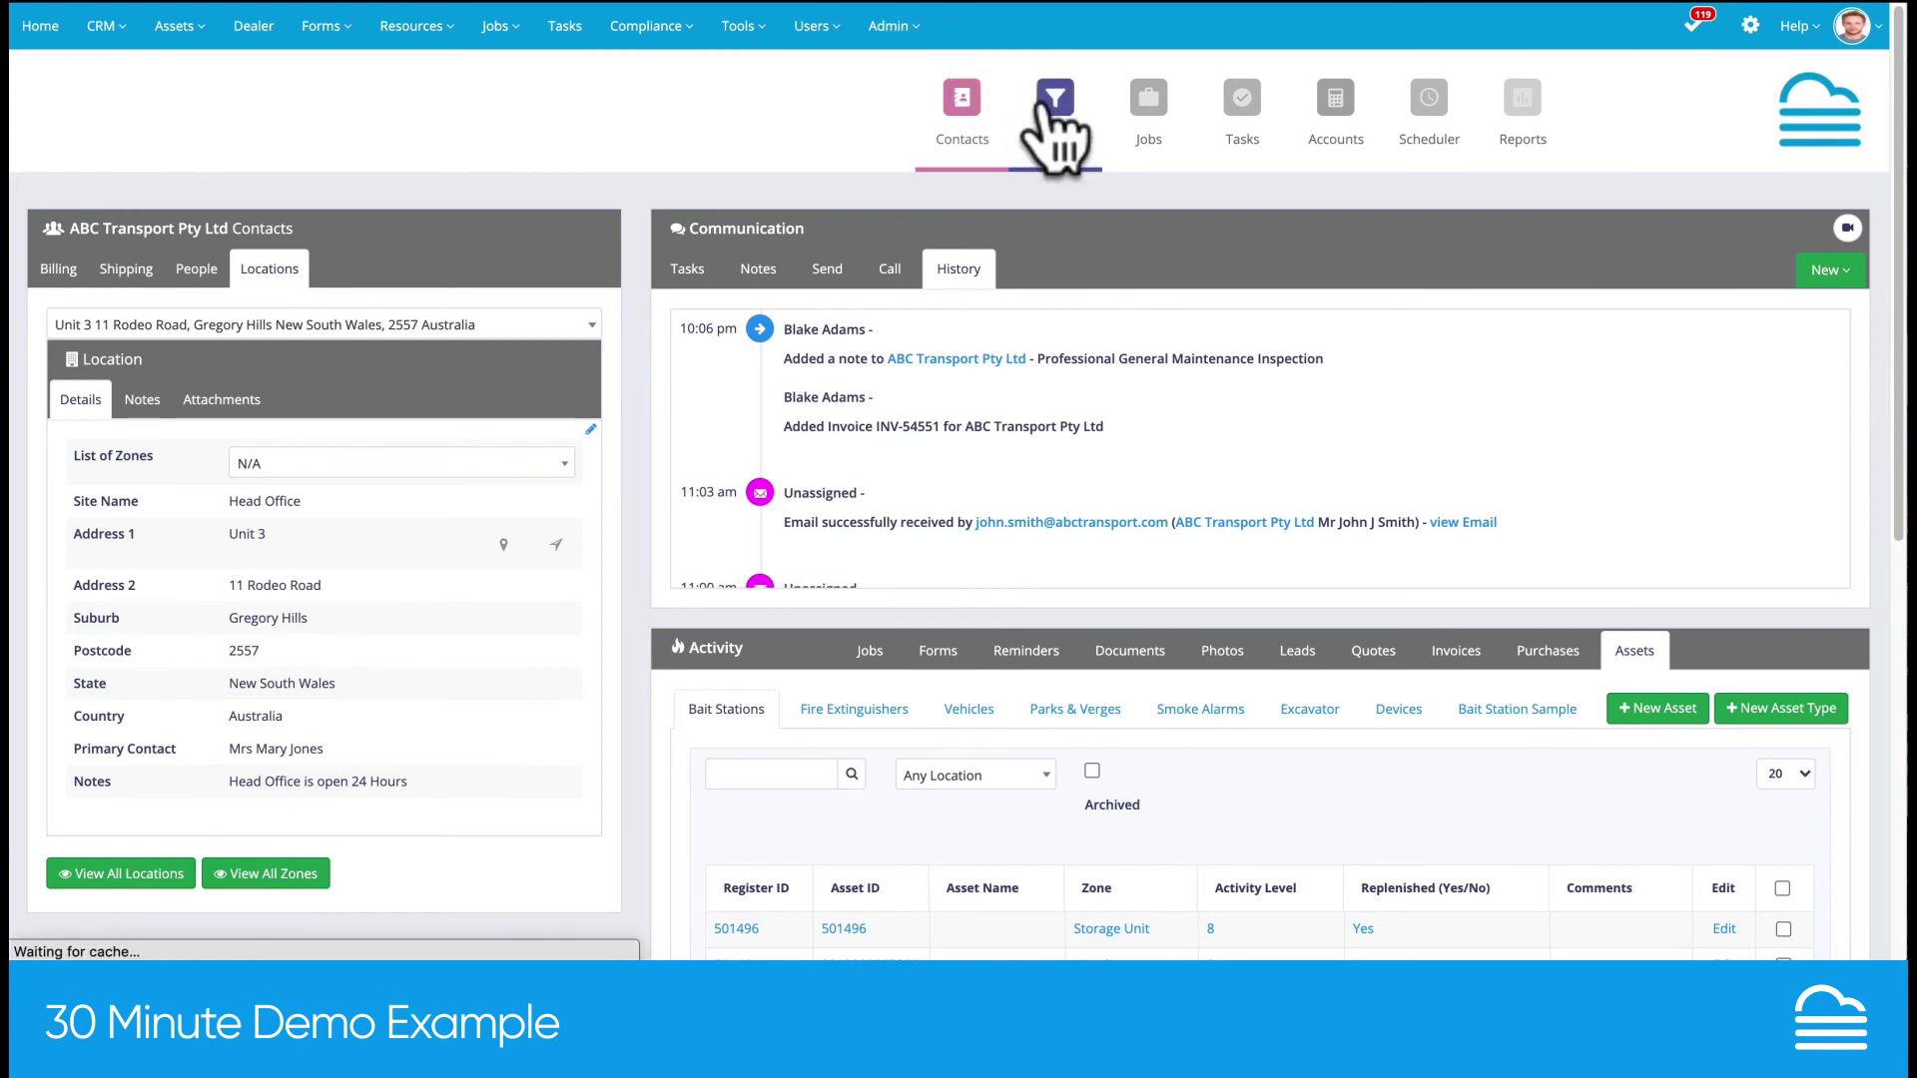
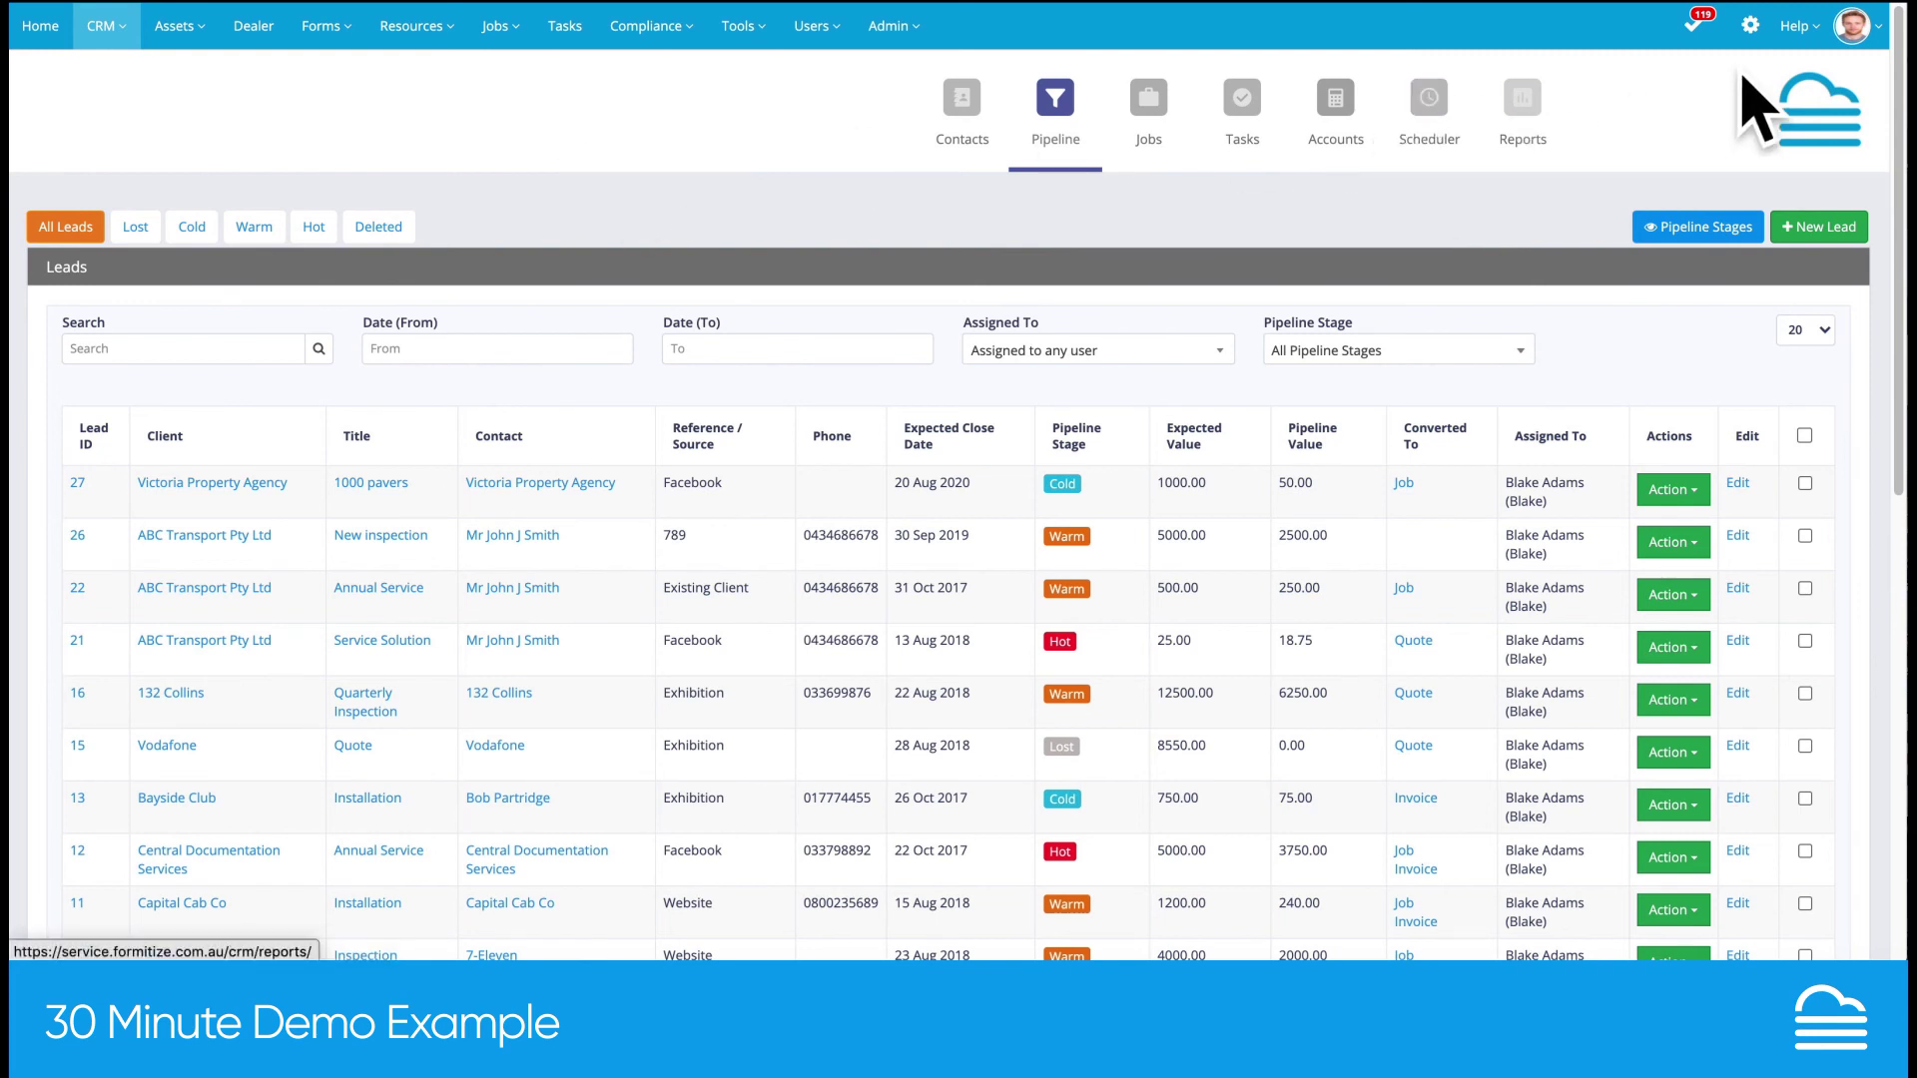
Open the account settings, search them for "invoice" and clear the search
click(1748, 27)
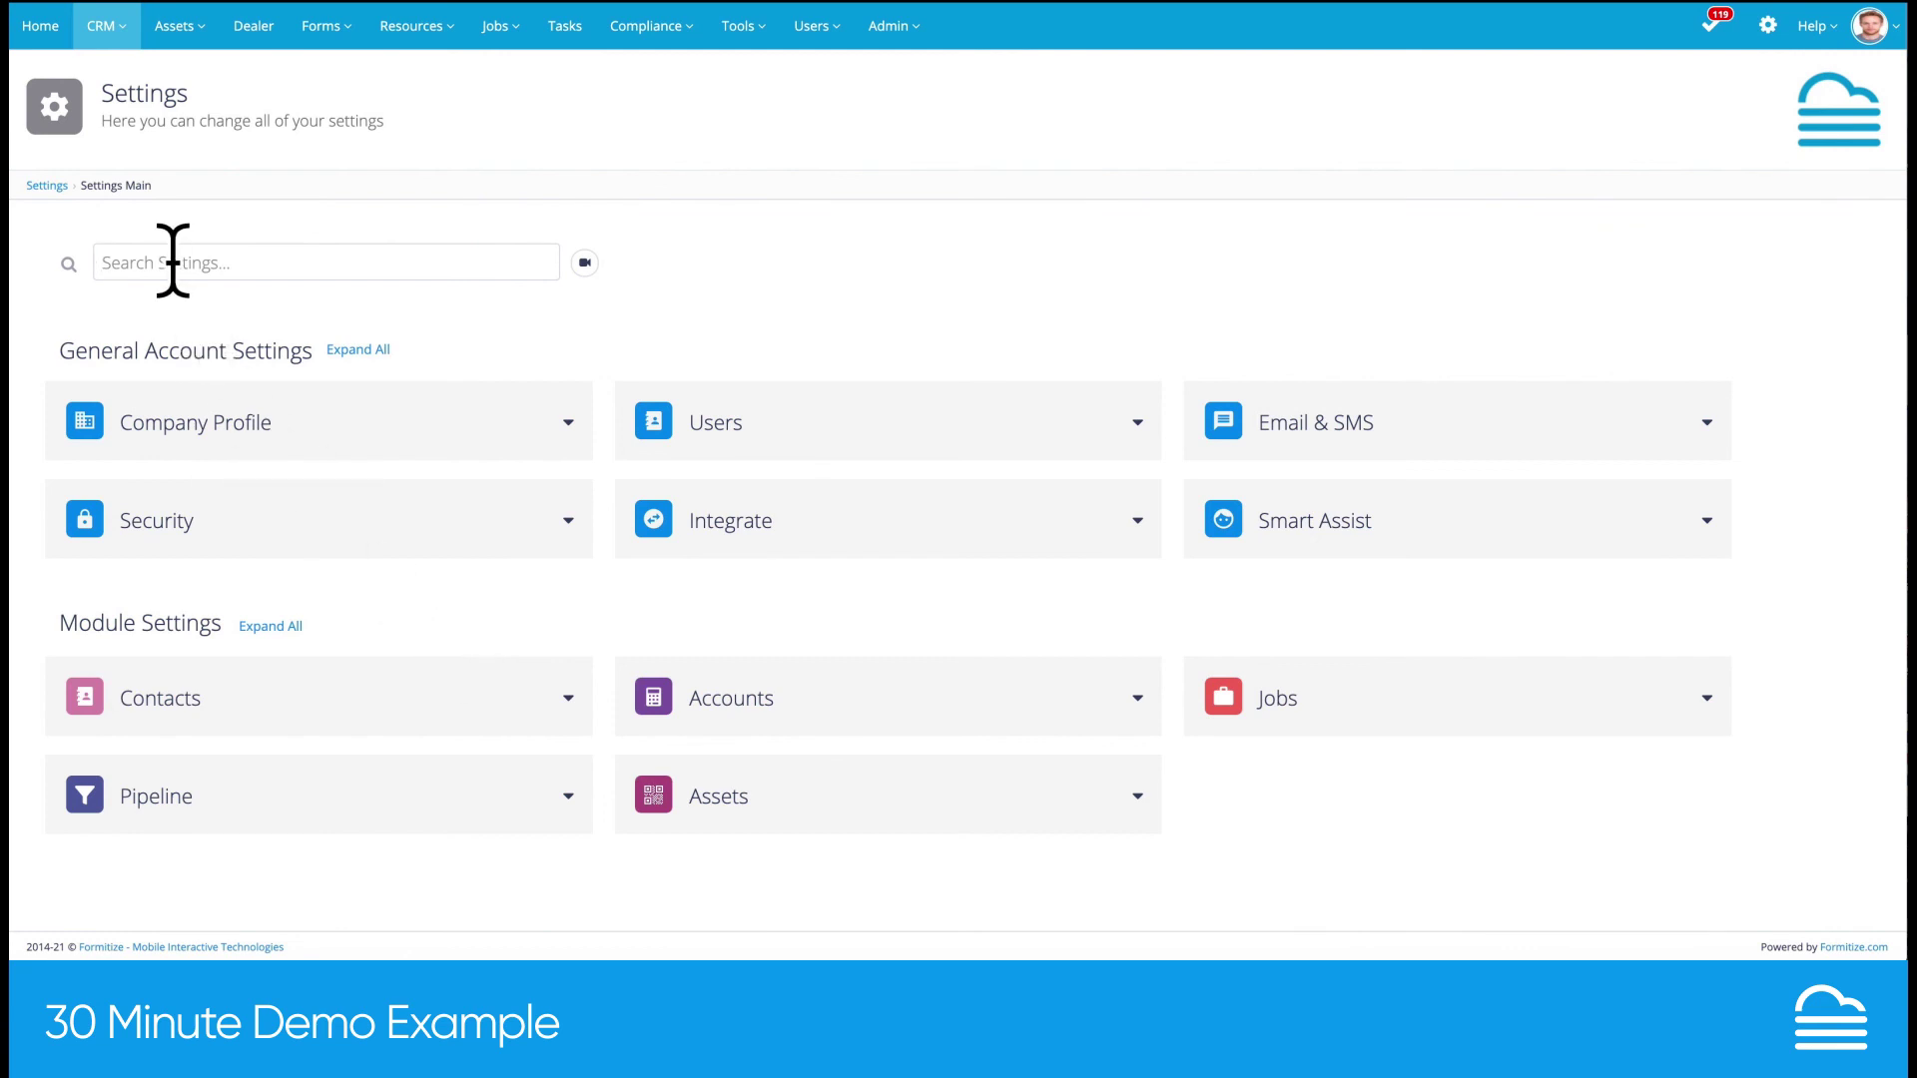
text(invoi)
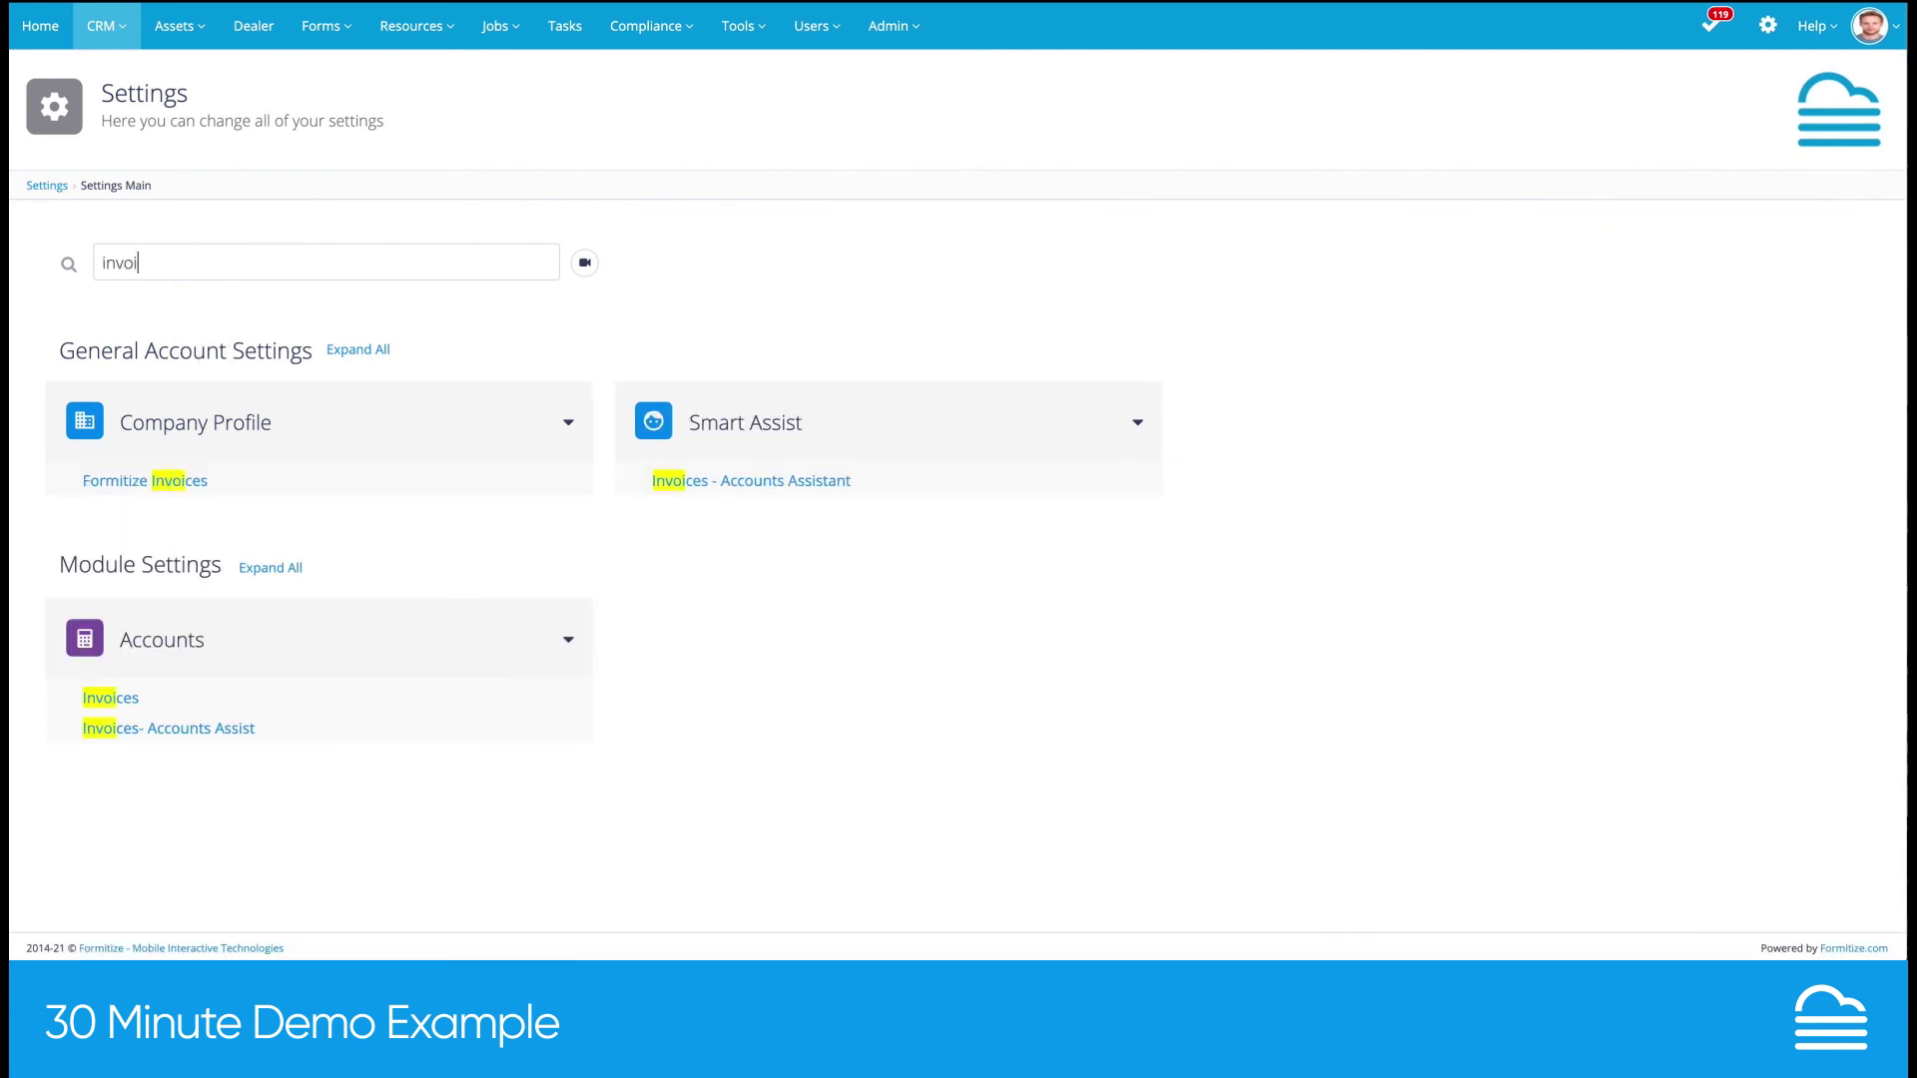
text(ce)
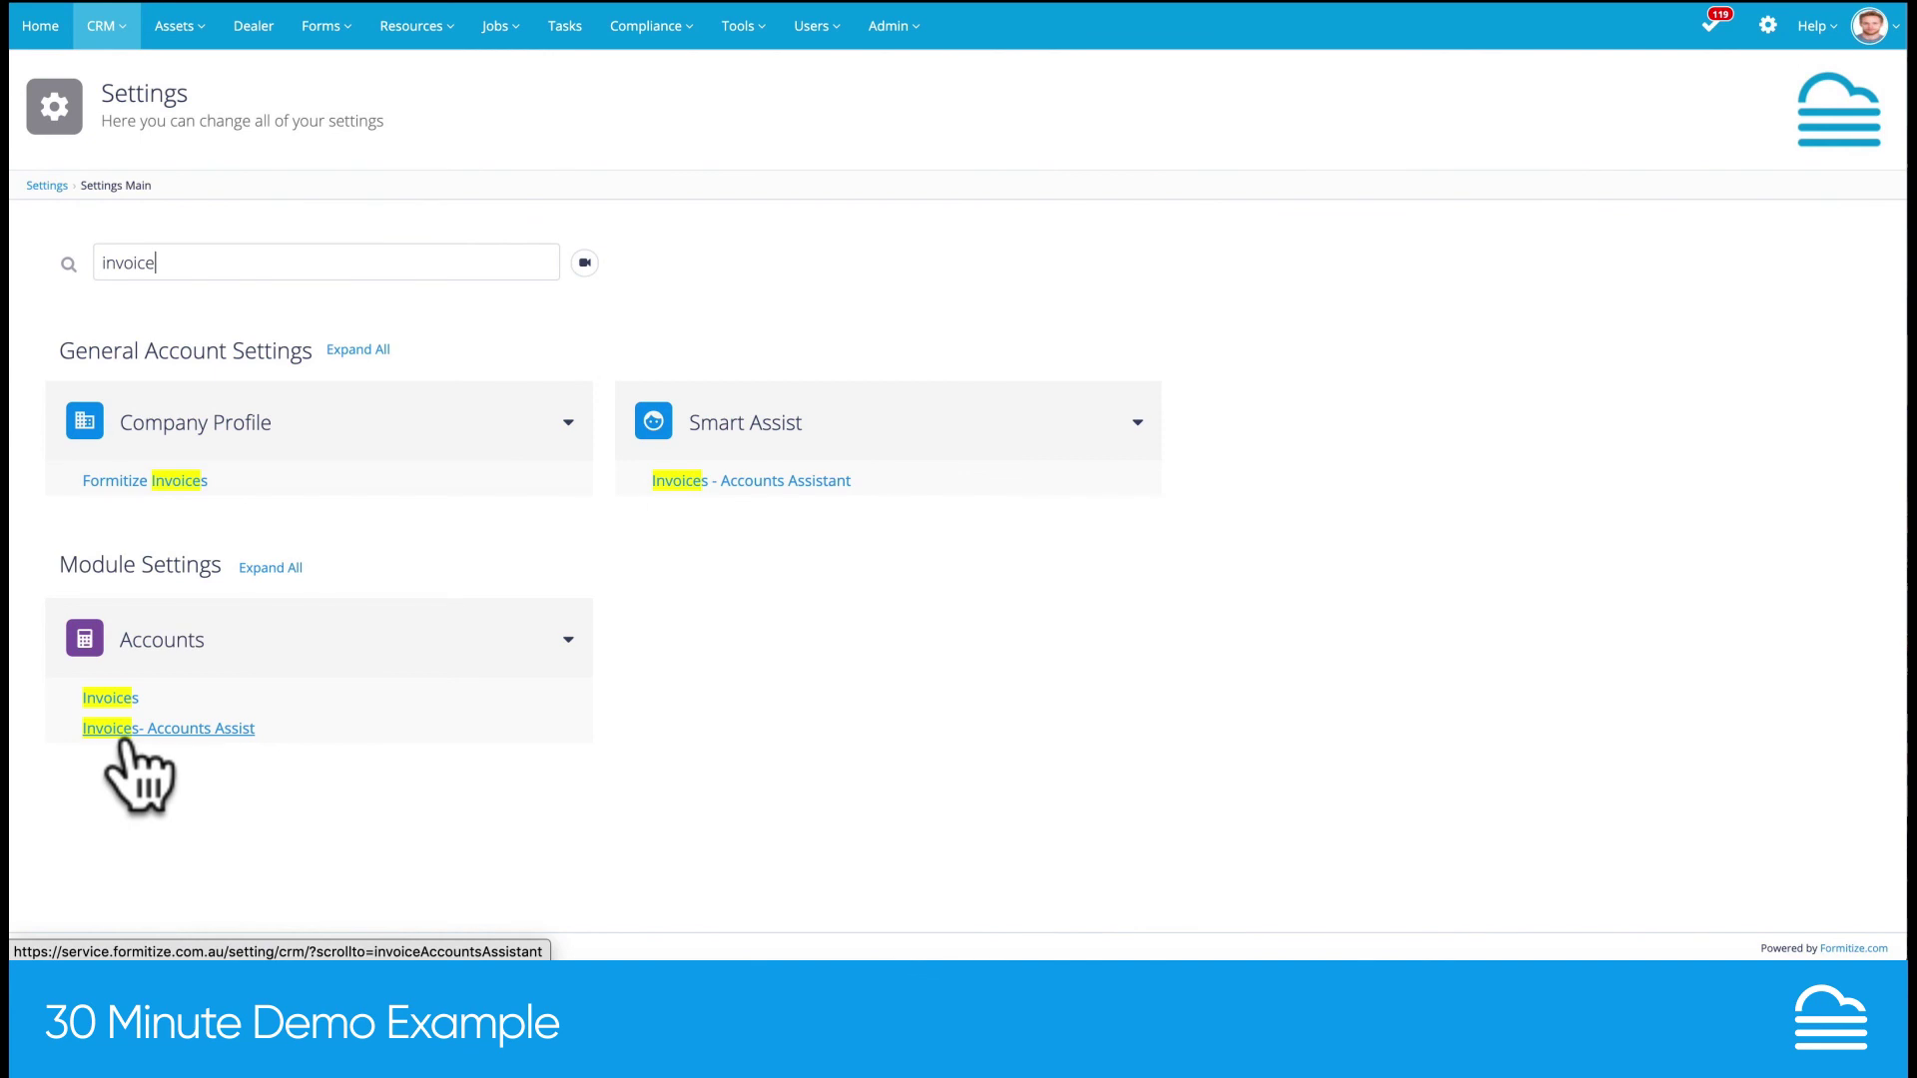
drag(206, 263, 76, 280)
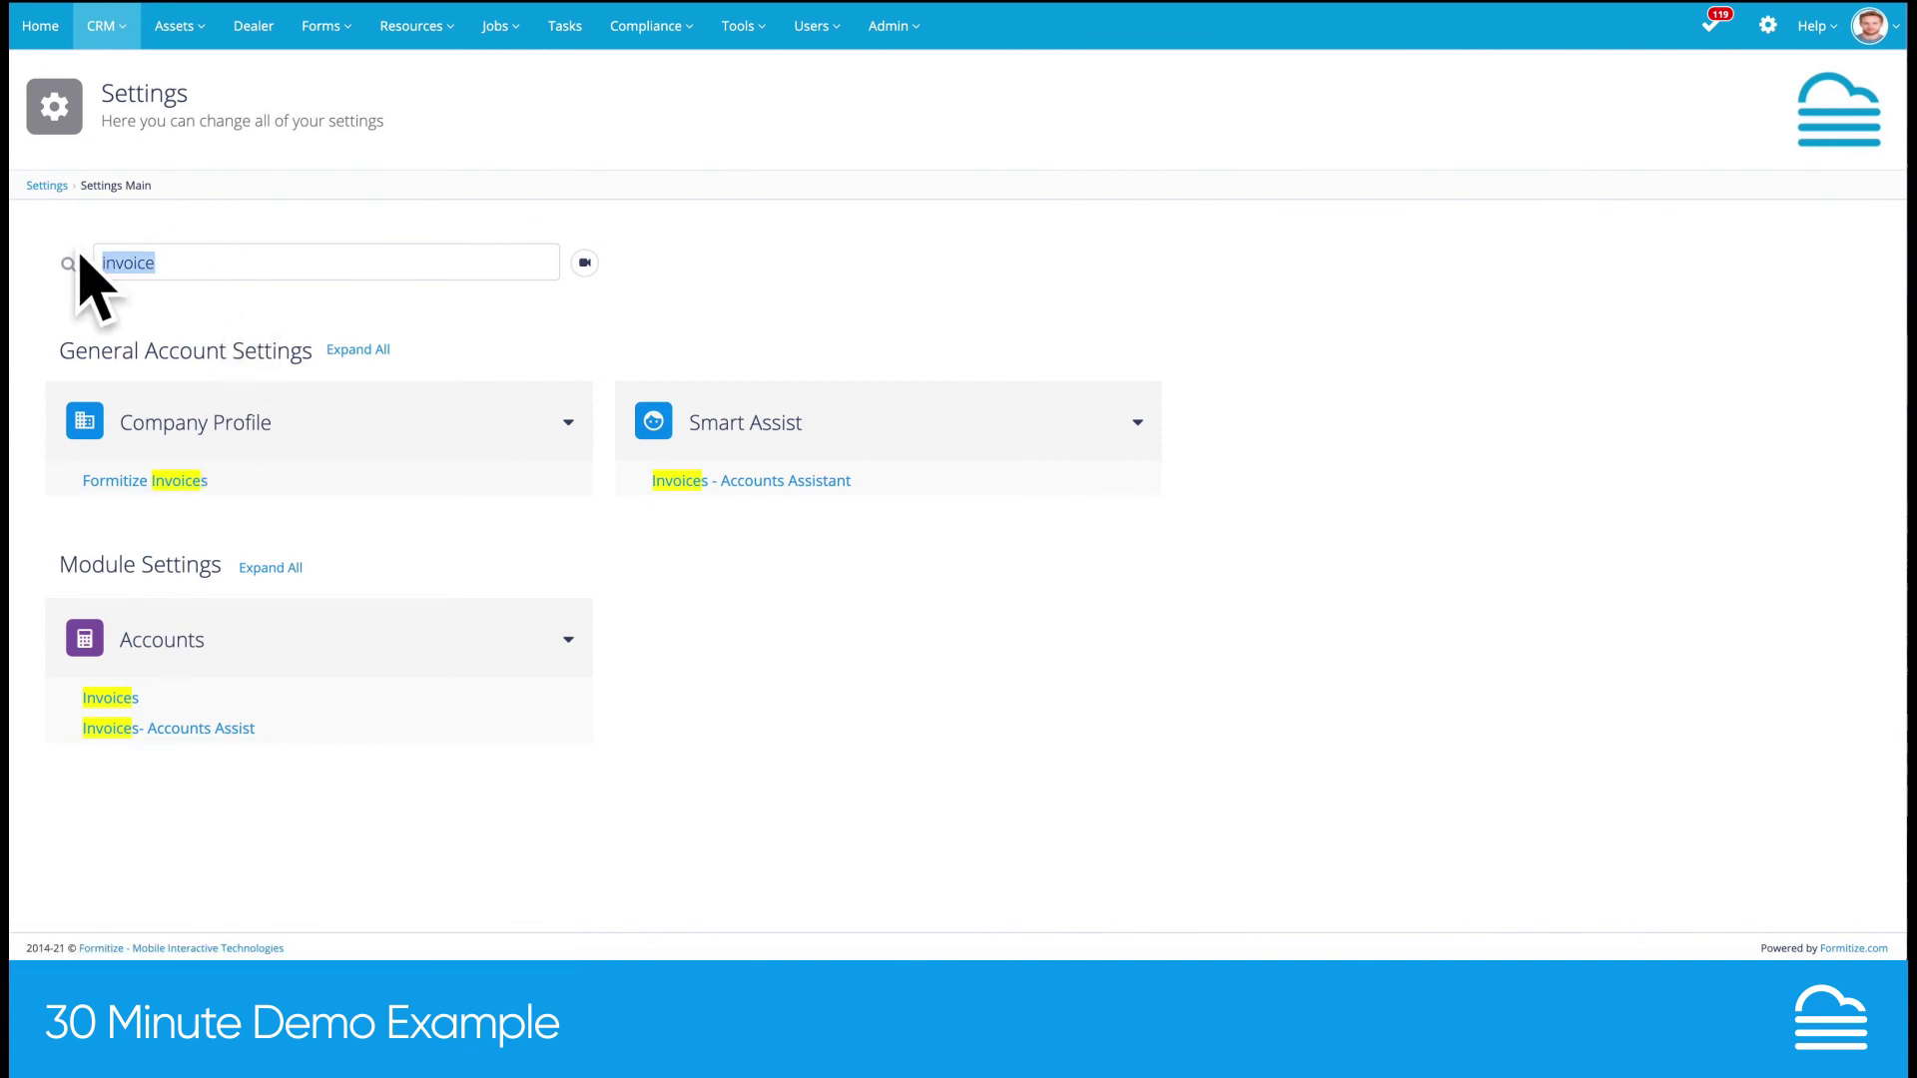
key(BackSpace)
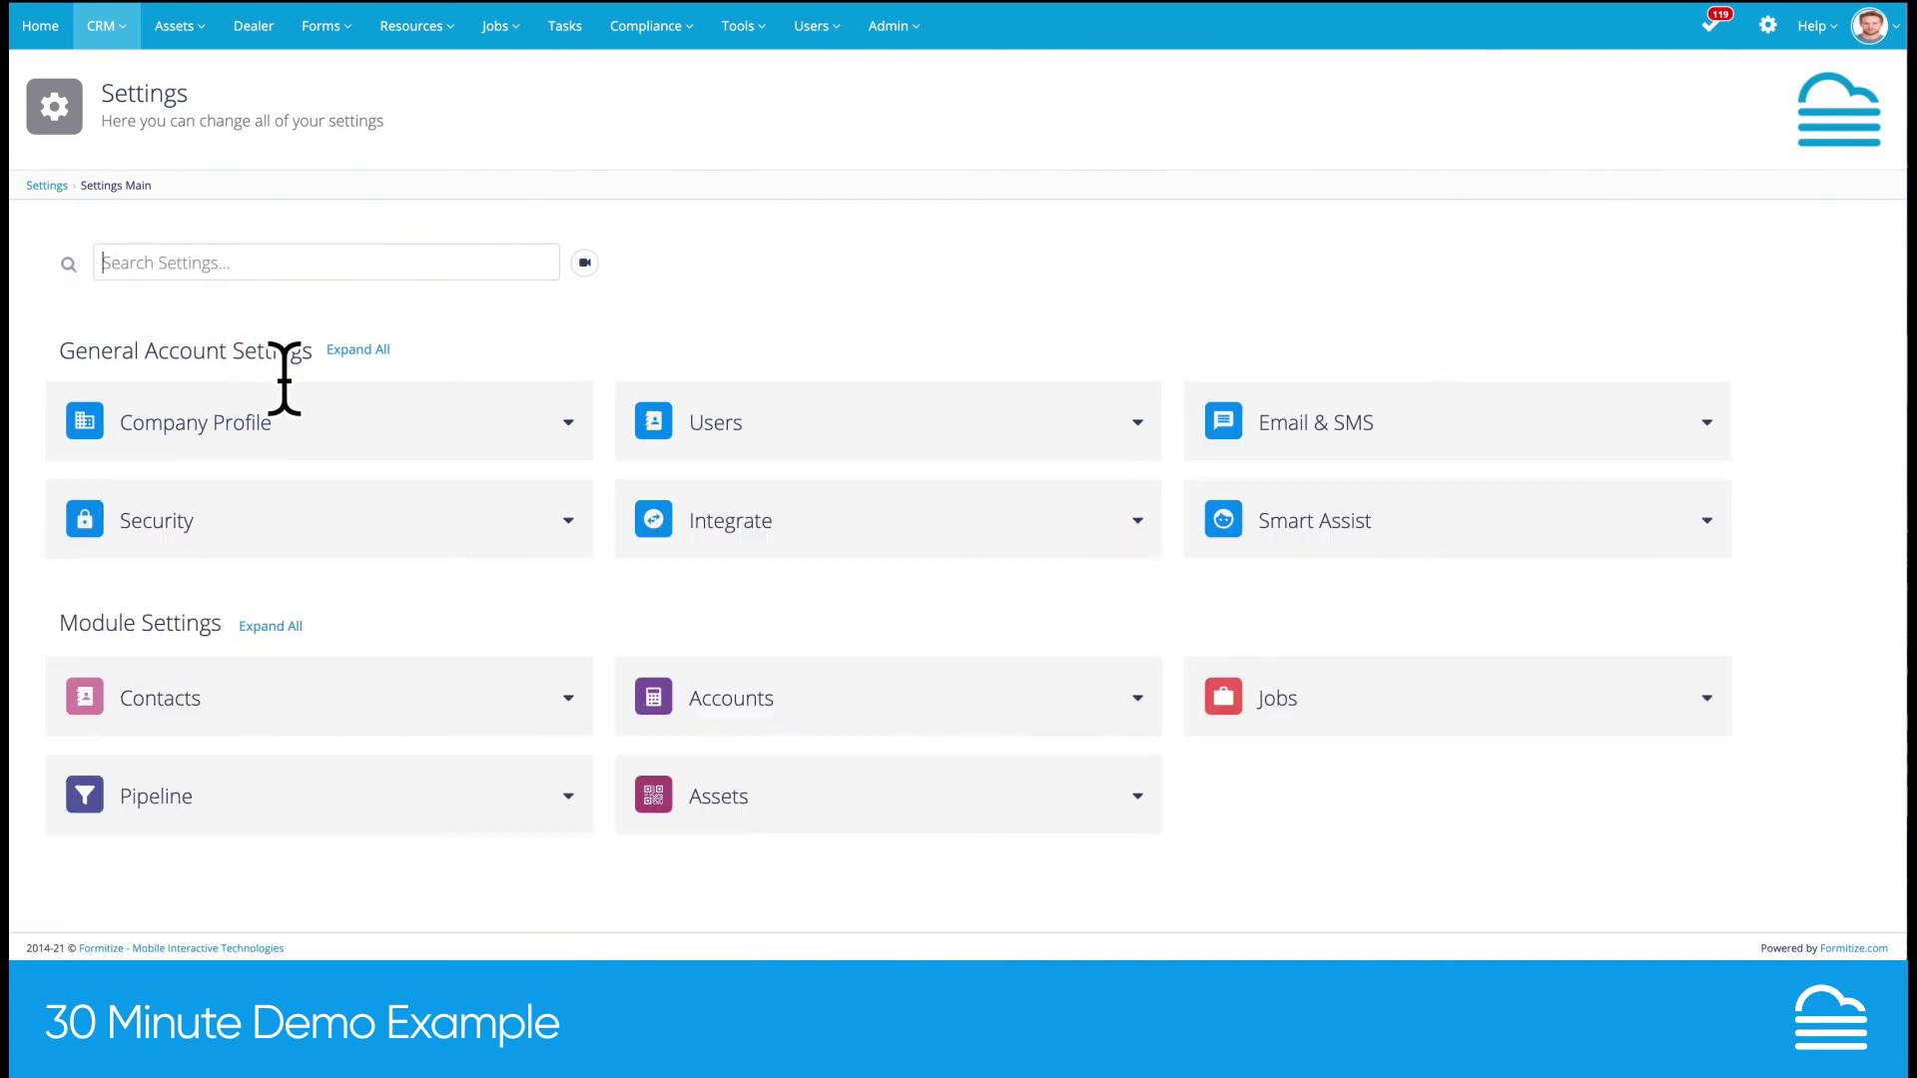
Expand all the general account settings to show their options, and collapse them again
click(359, 351)
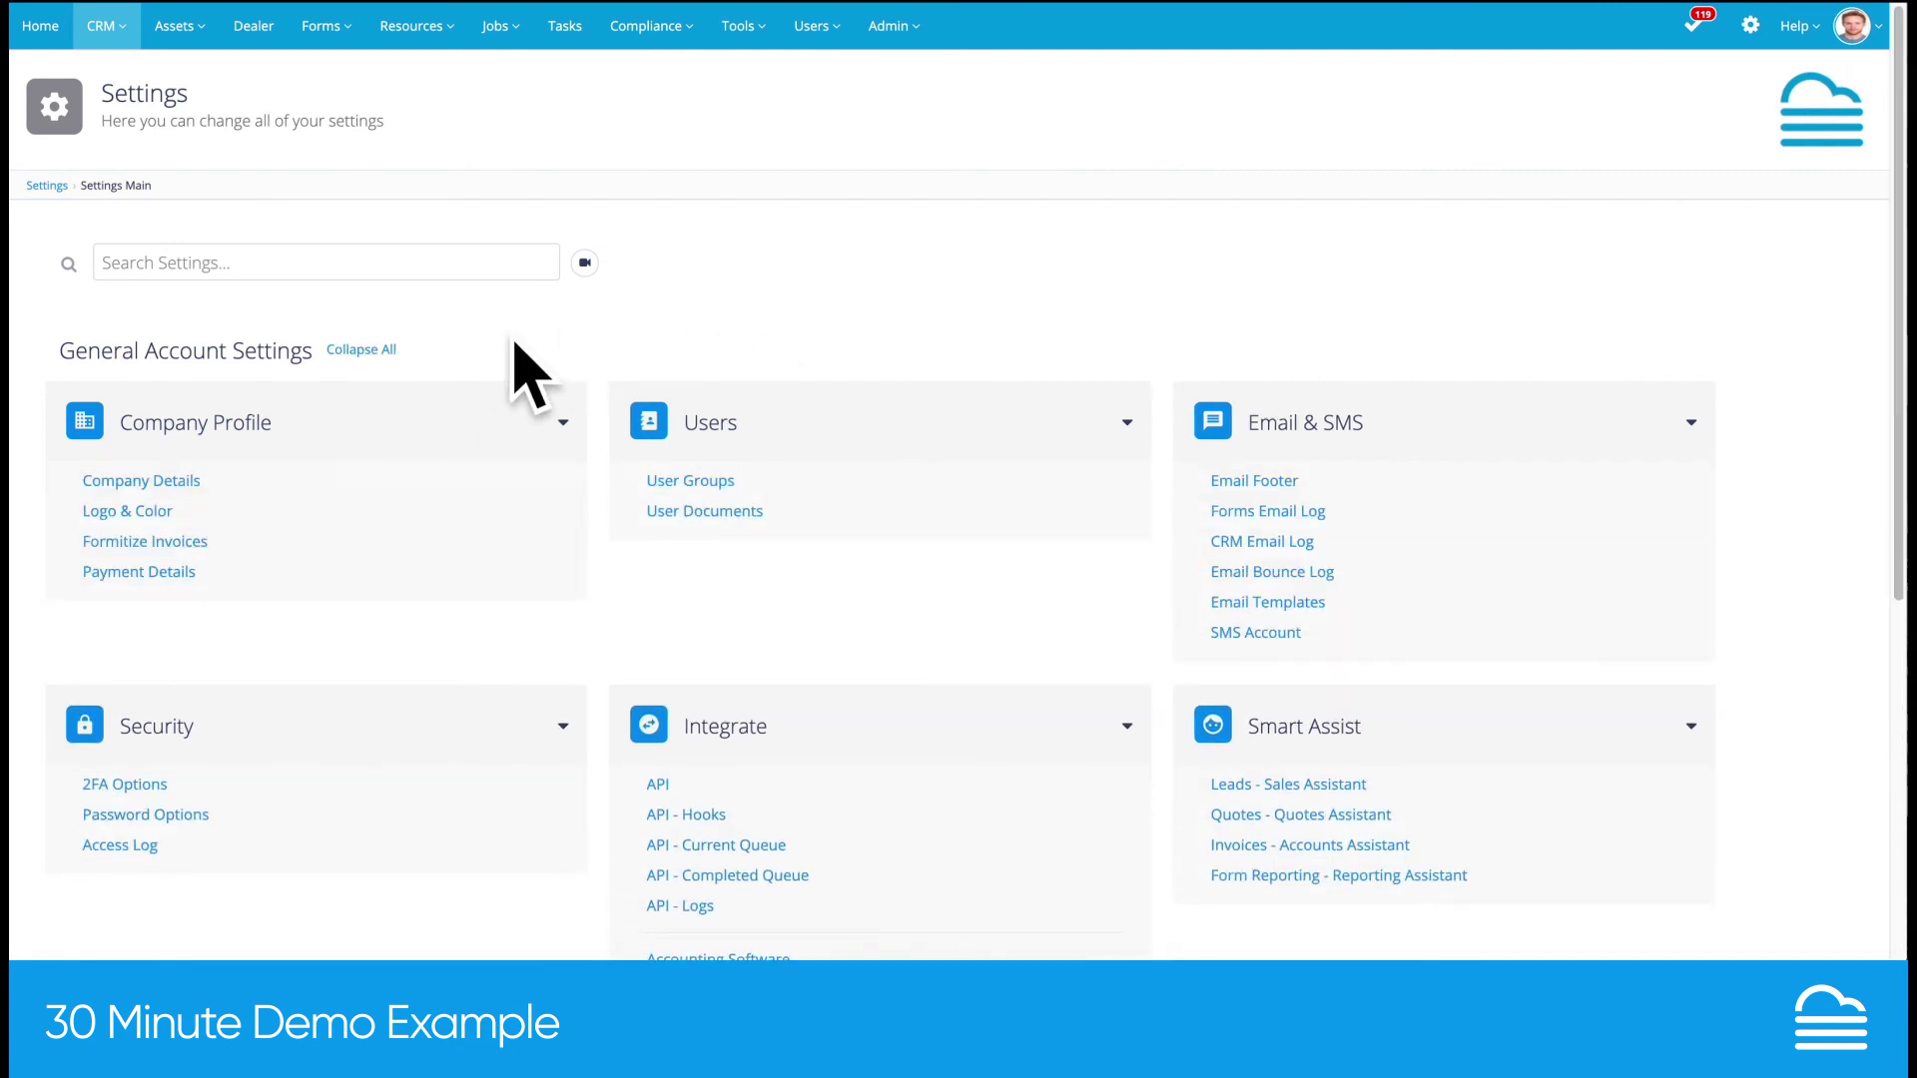
click(384, 351)
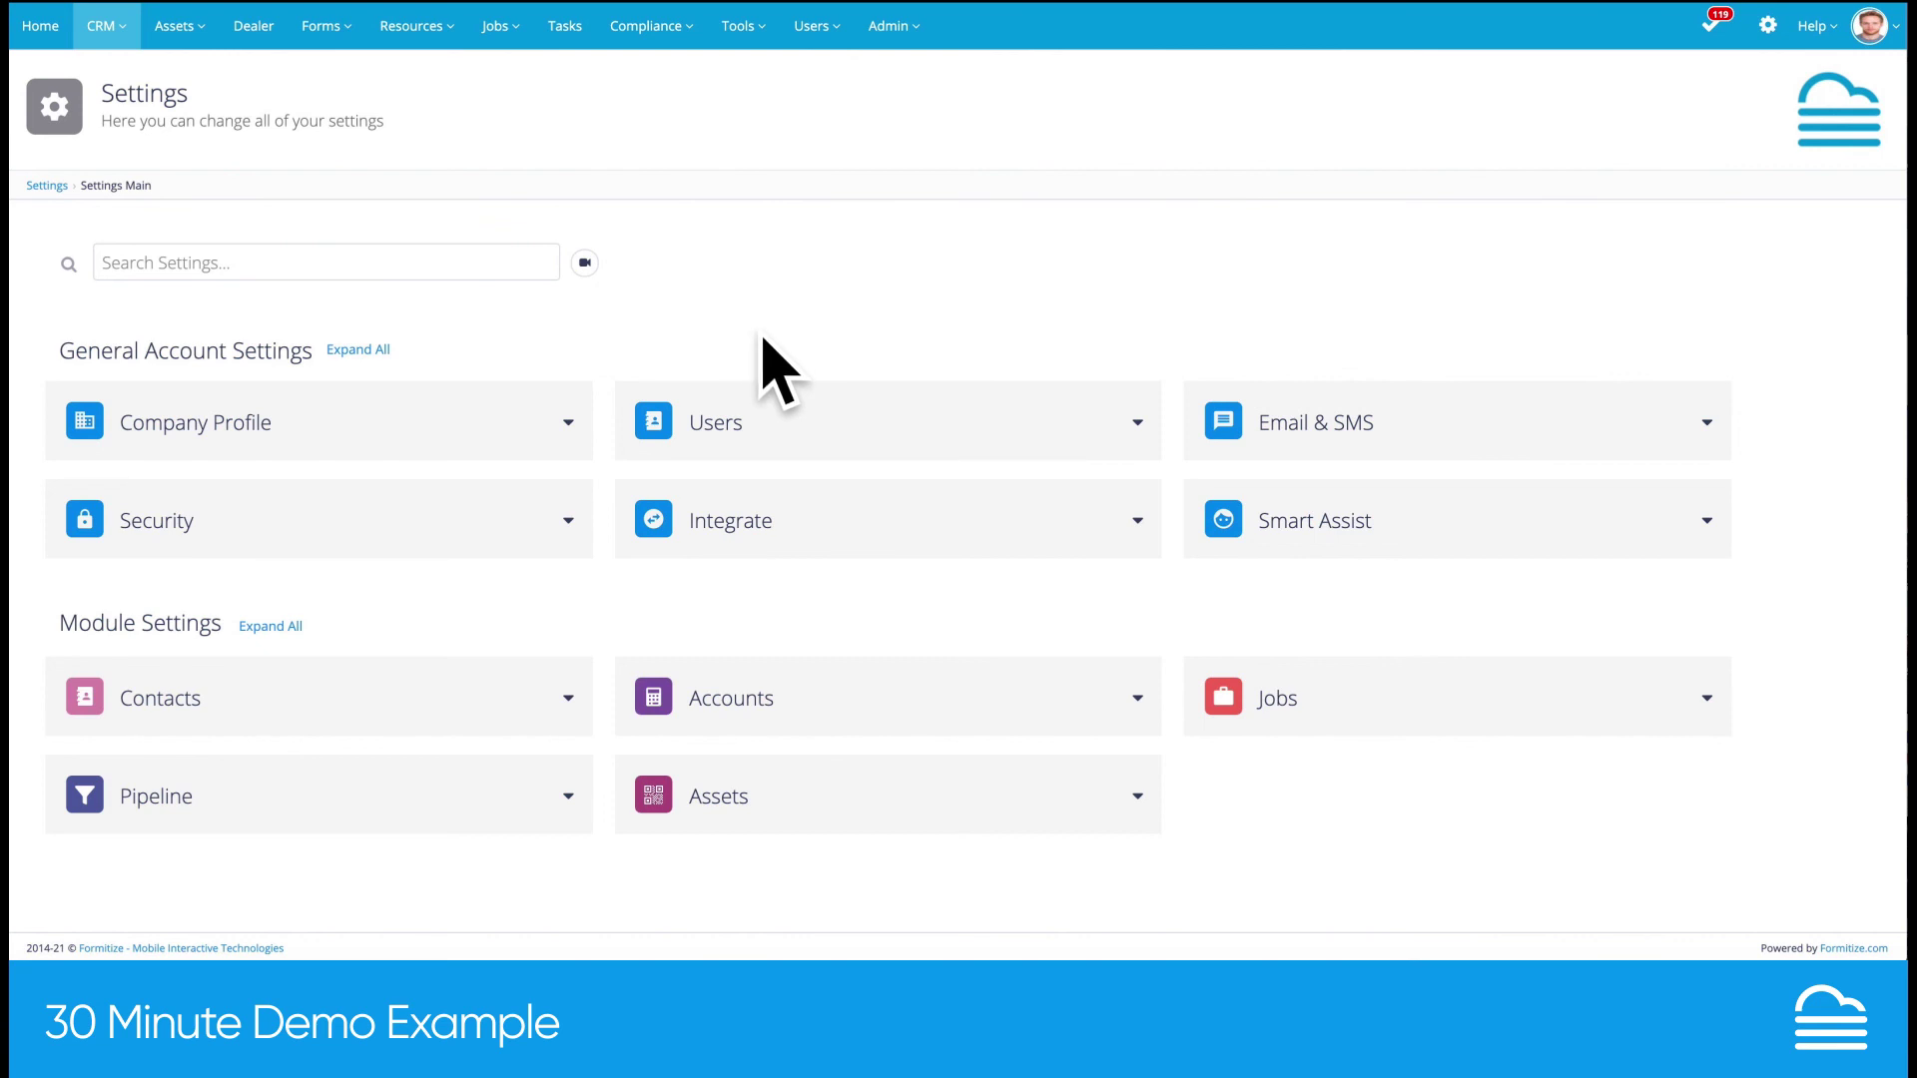
click(1869, 26)
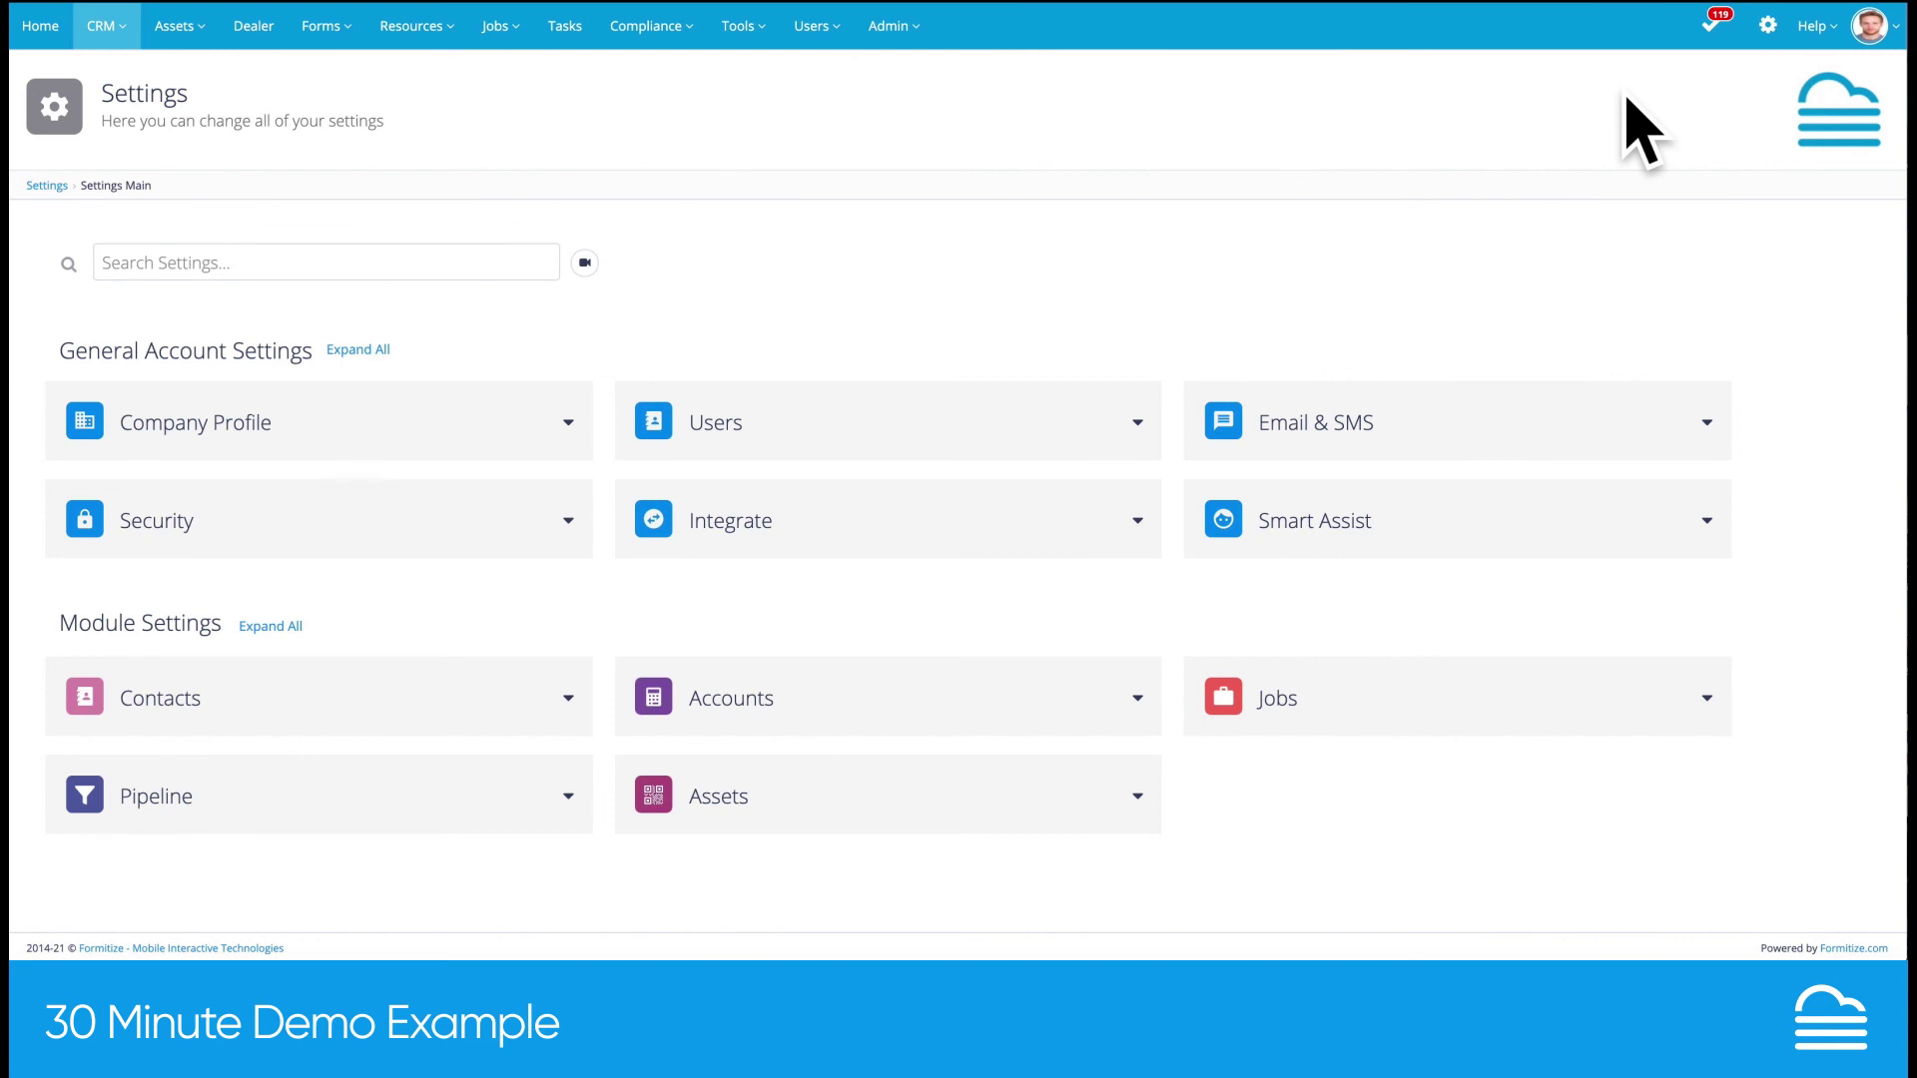
Open the submitted forms and list all form types instead of only the Asset Test forms
click(326, 28)
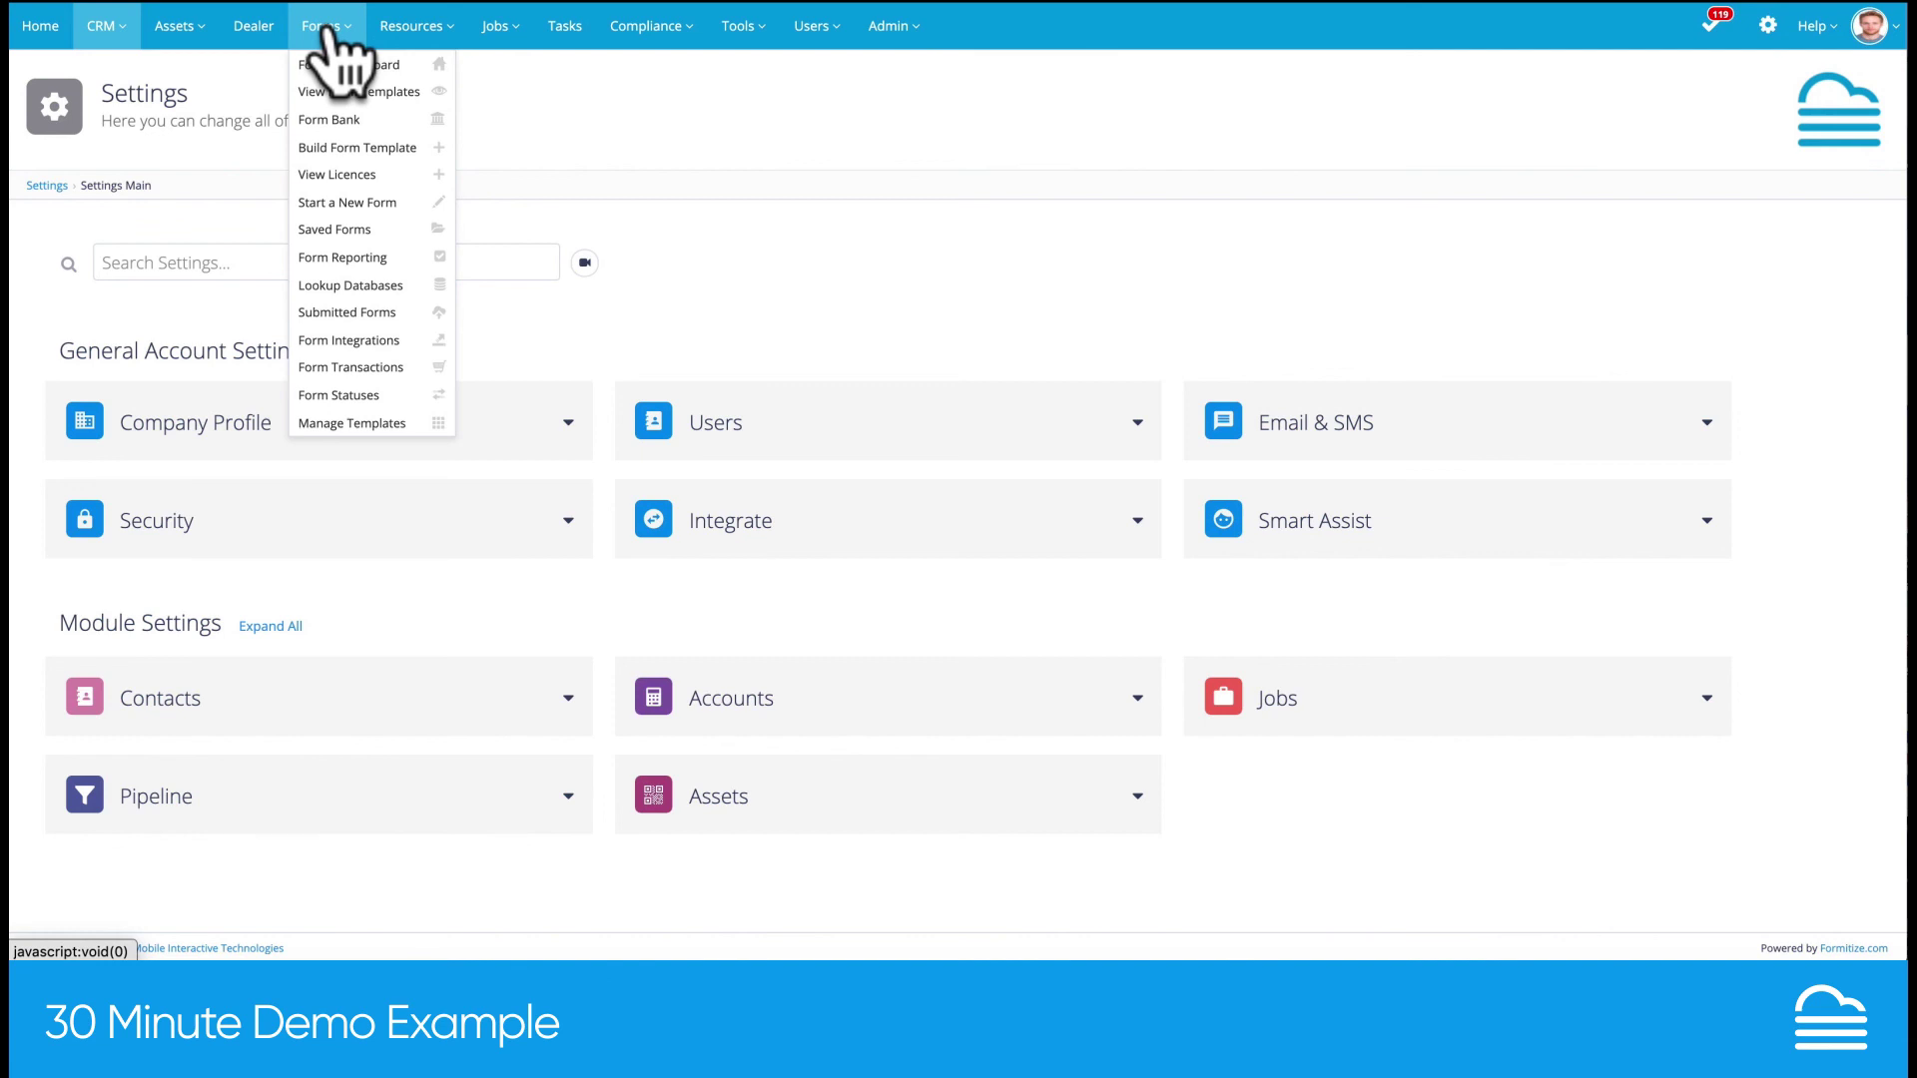
click(351, 313)
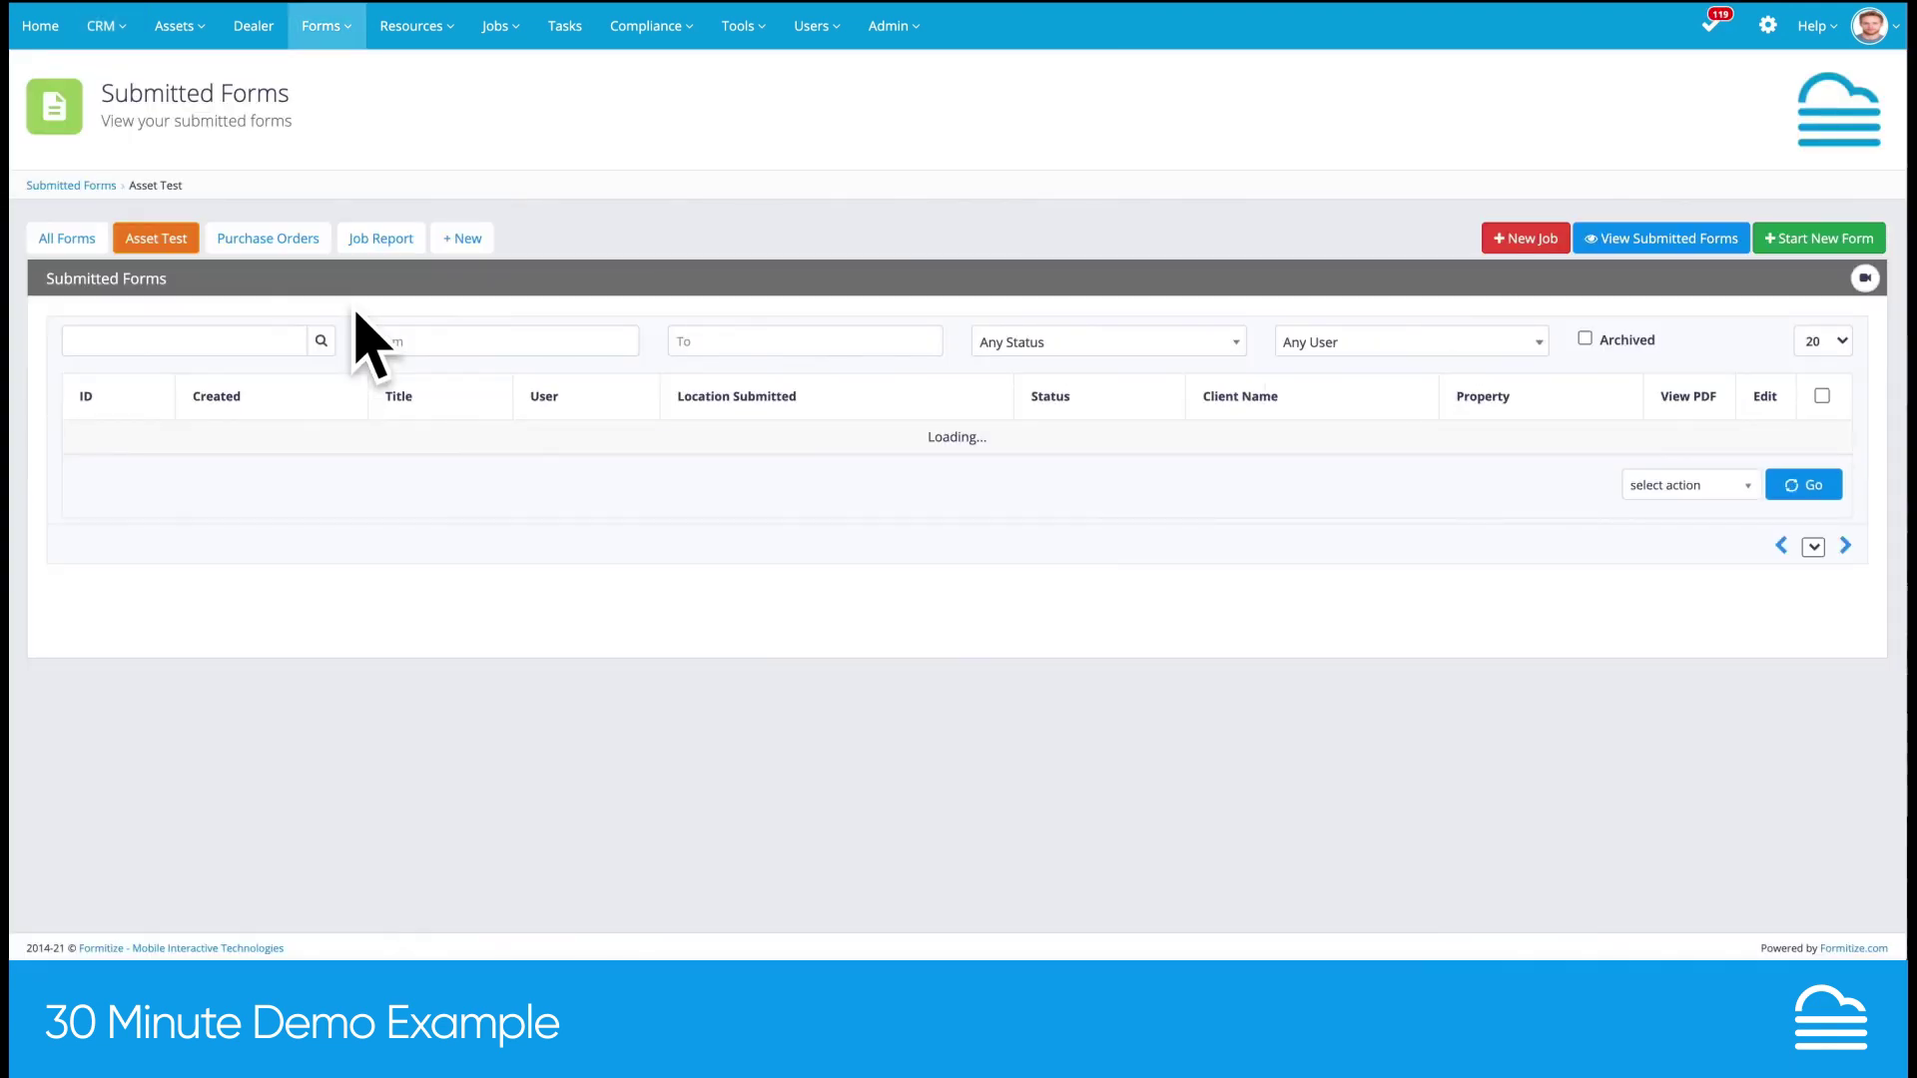
click(70, 249)
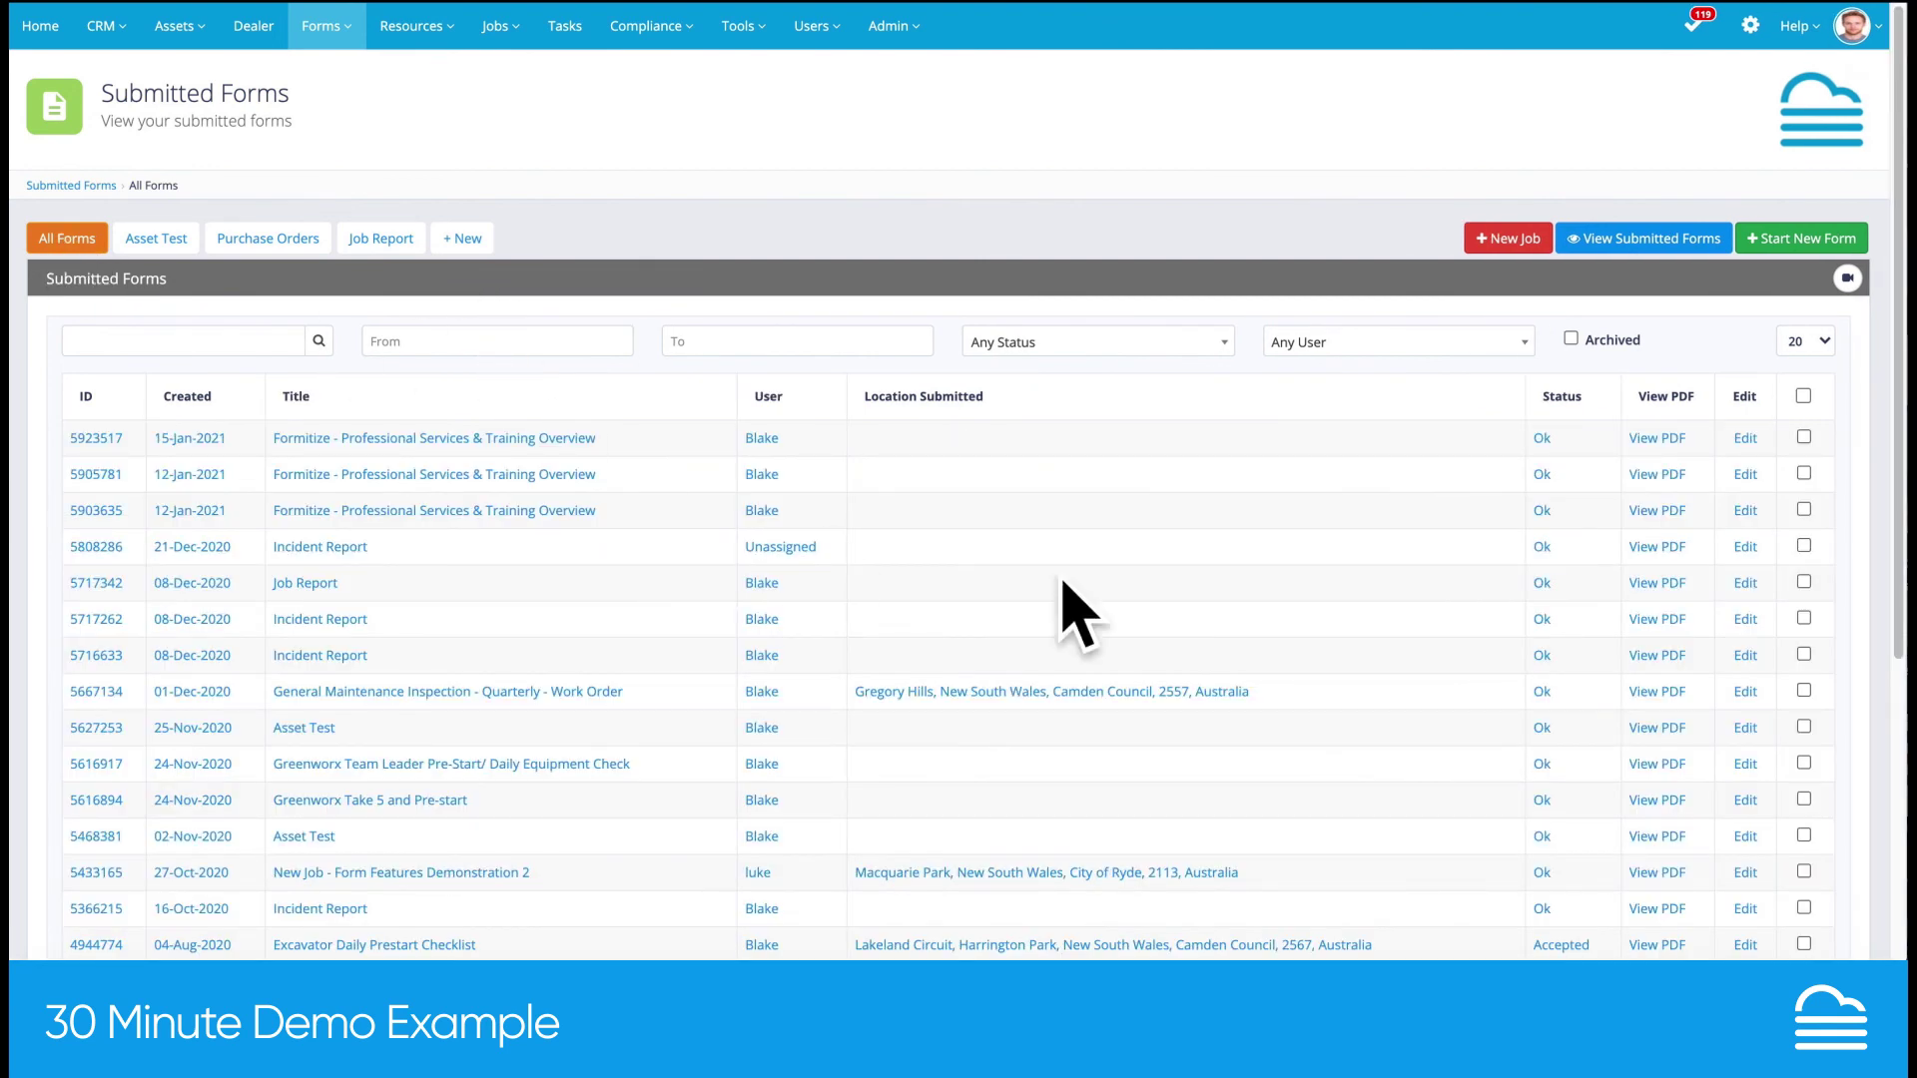
Open the submitted Incident Report created on 21 December 2020 for editing and examine its fields
click(1744, 548)
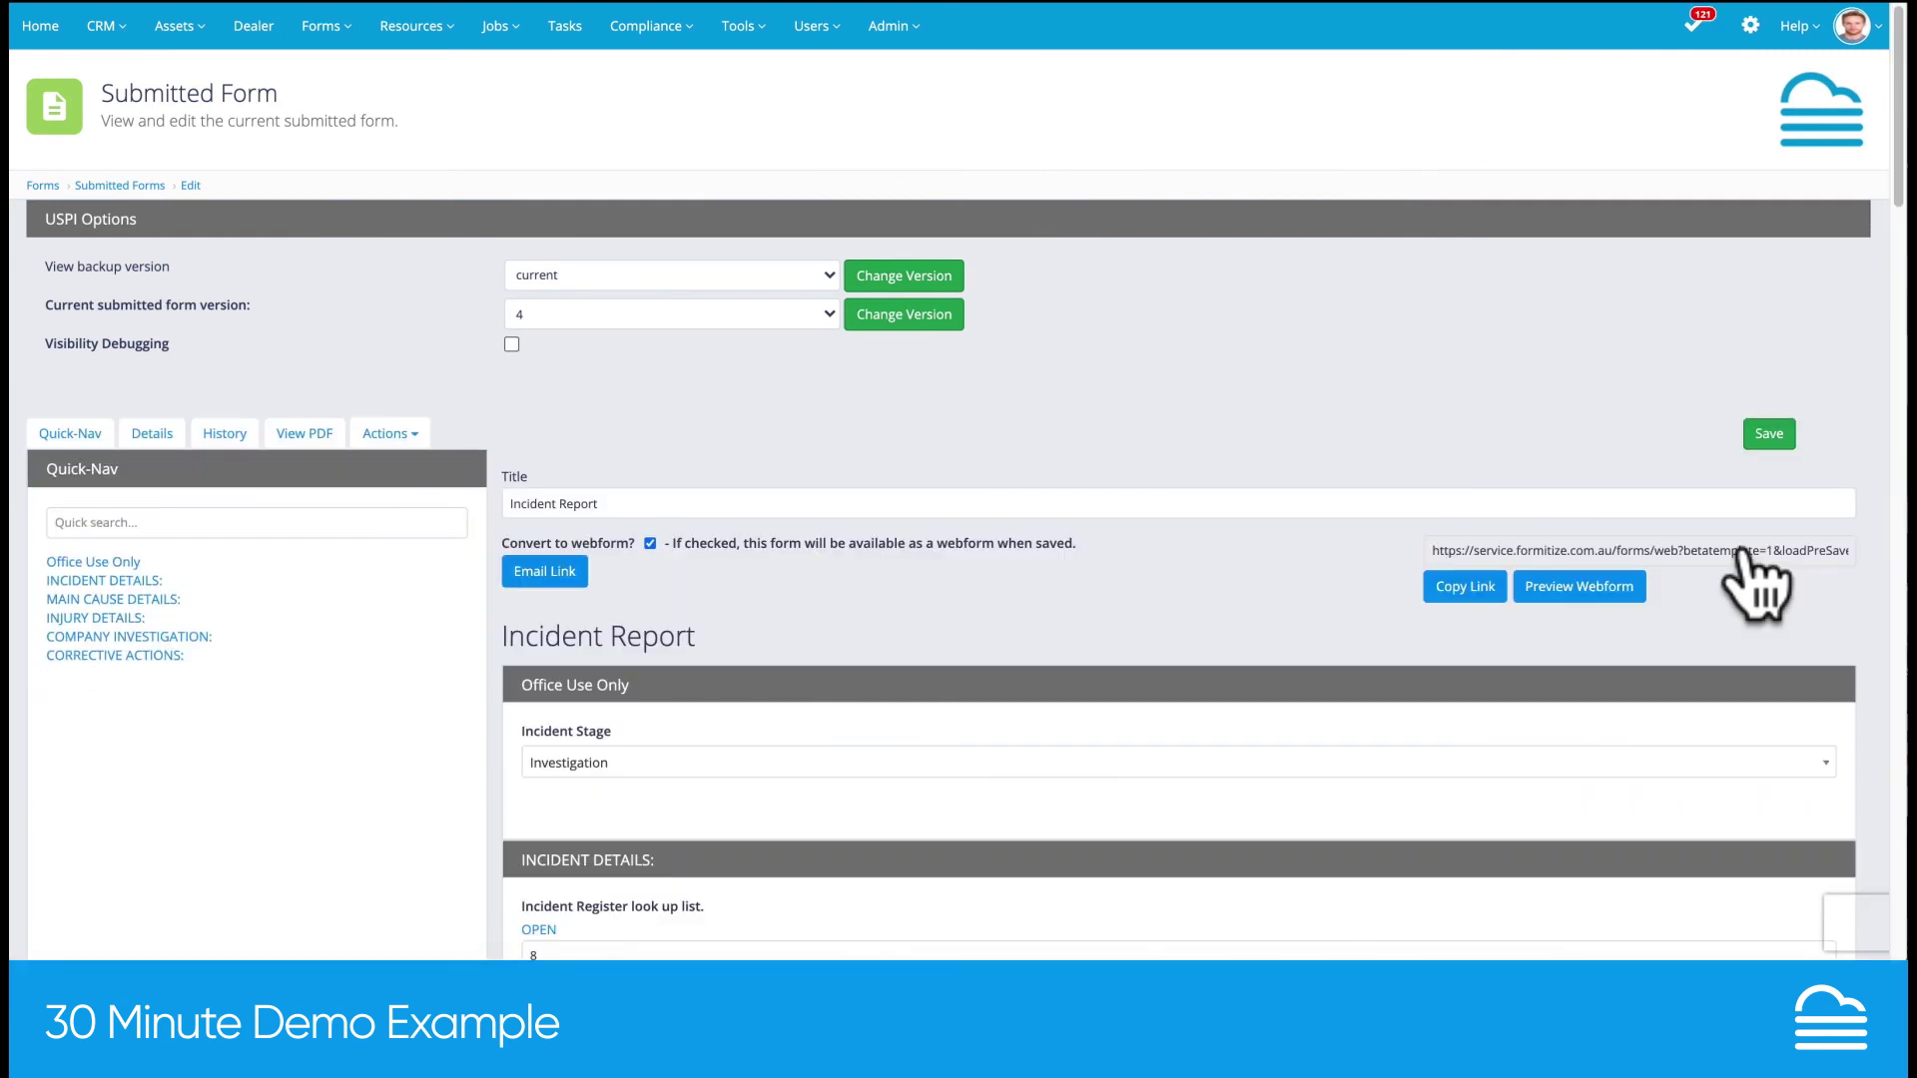
scroll(1443, 374, down, 2)
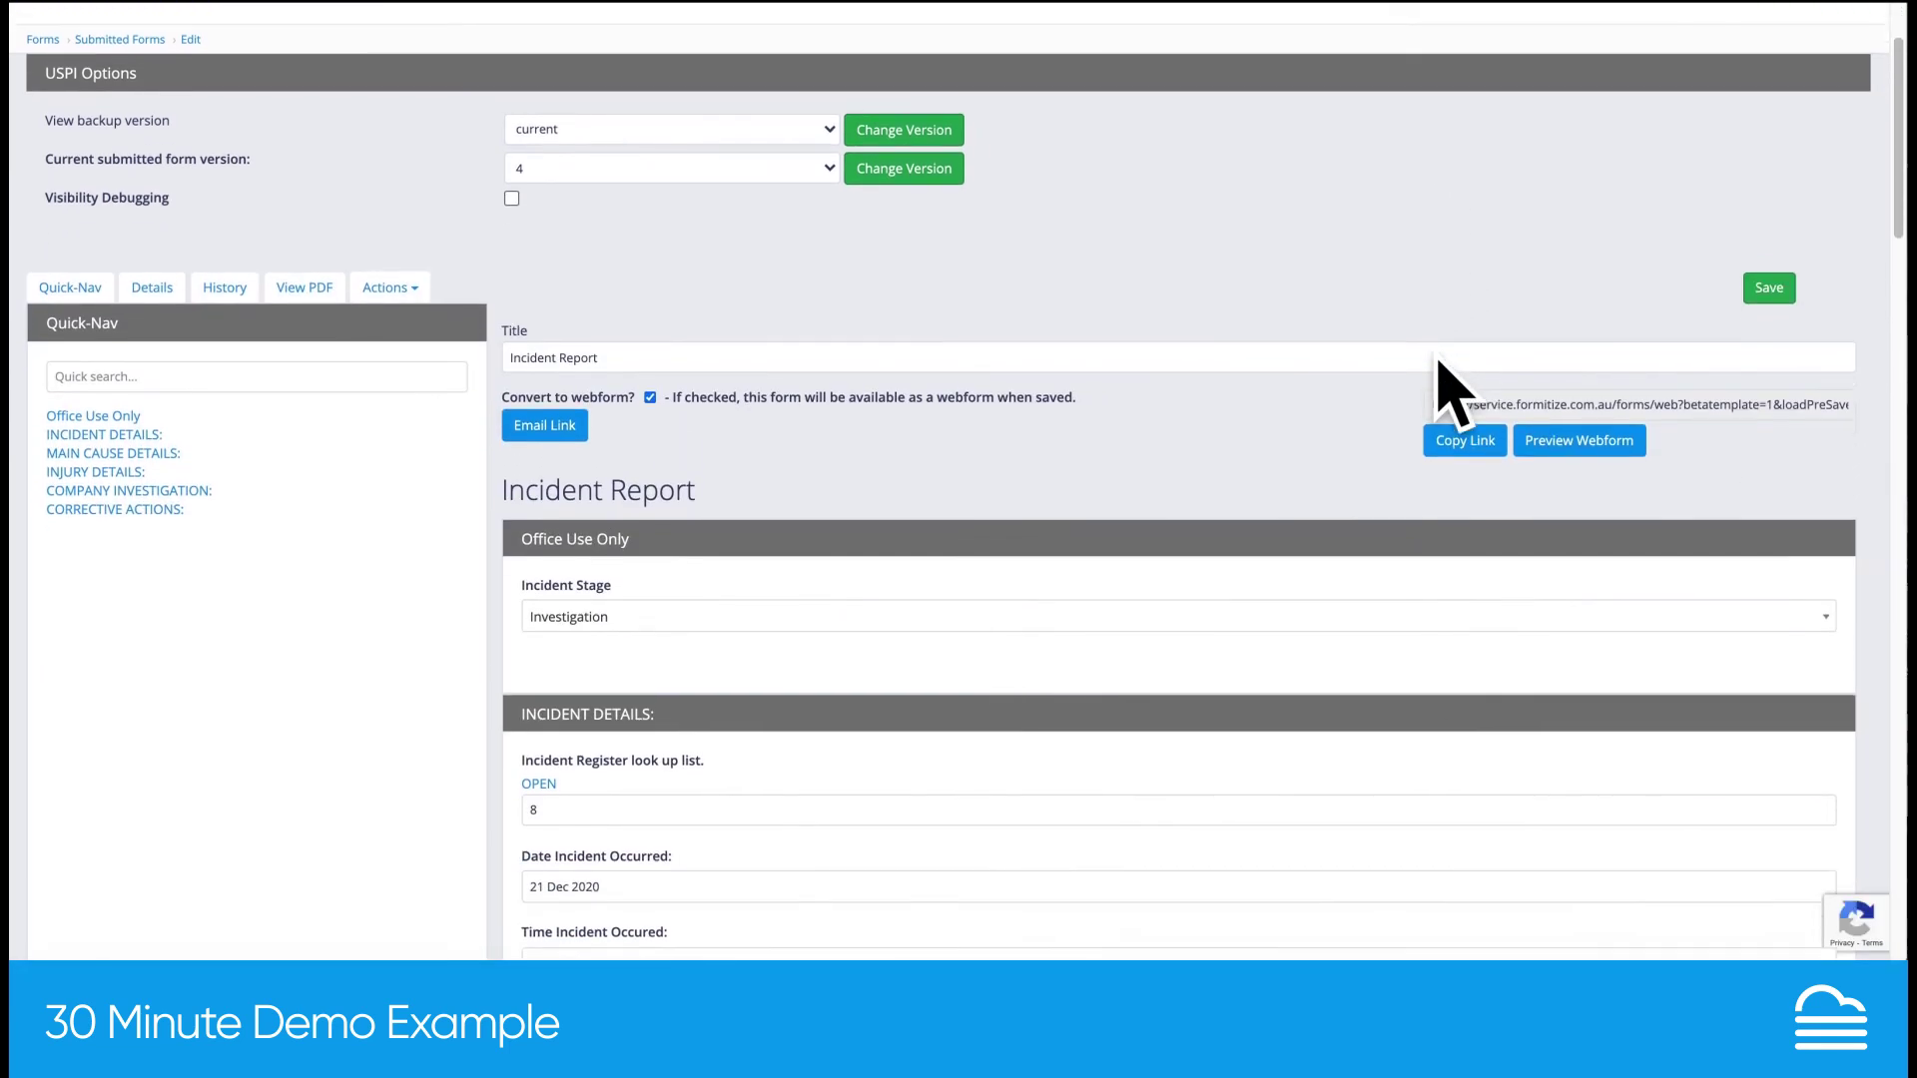
scroll(1440, 362, down, 4)
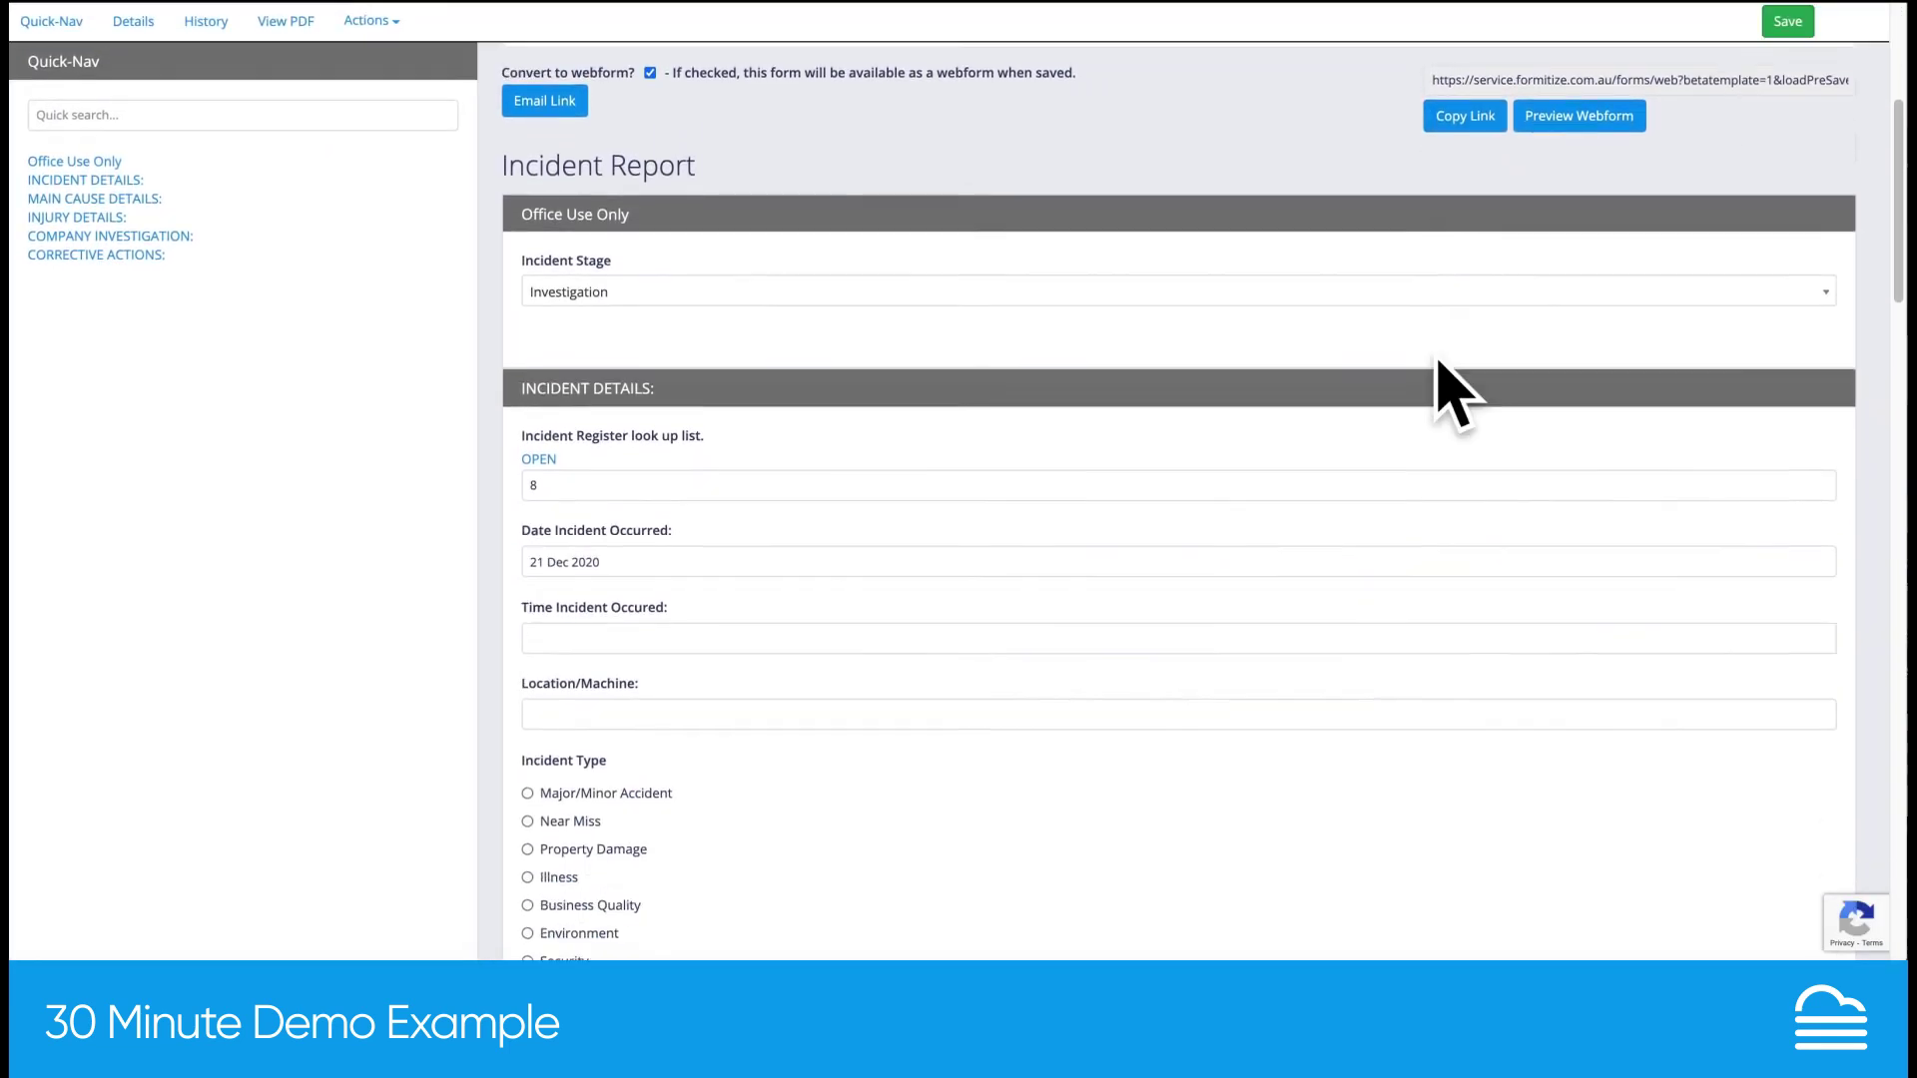
scroll(1438, 361, down, 5)
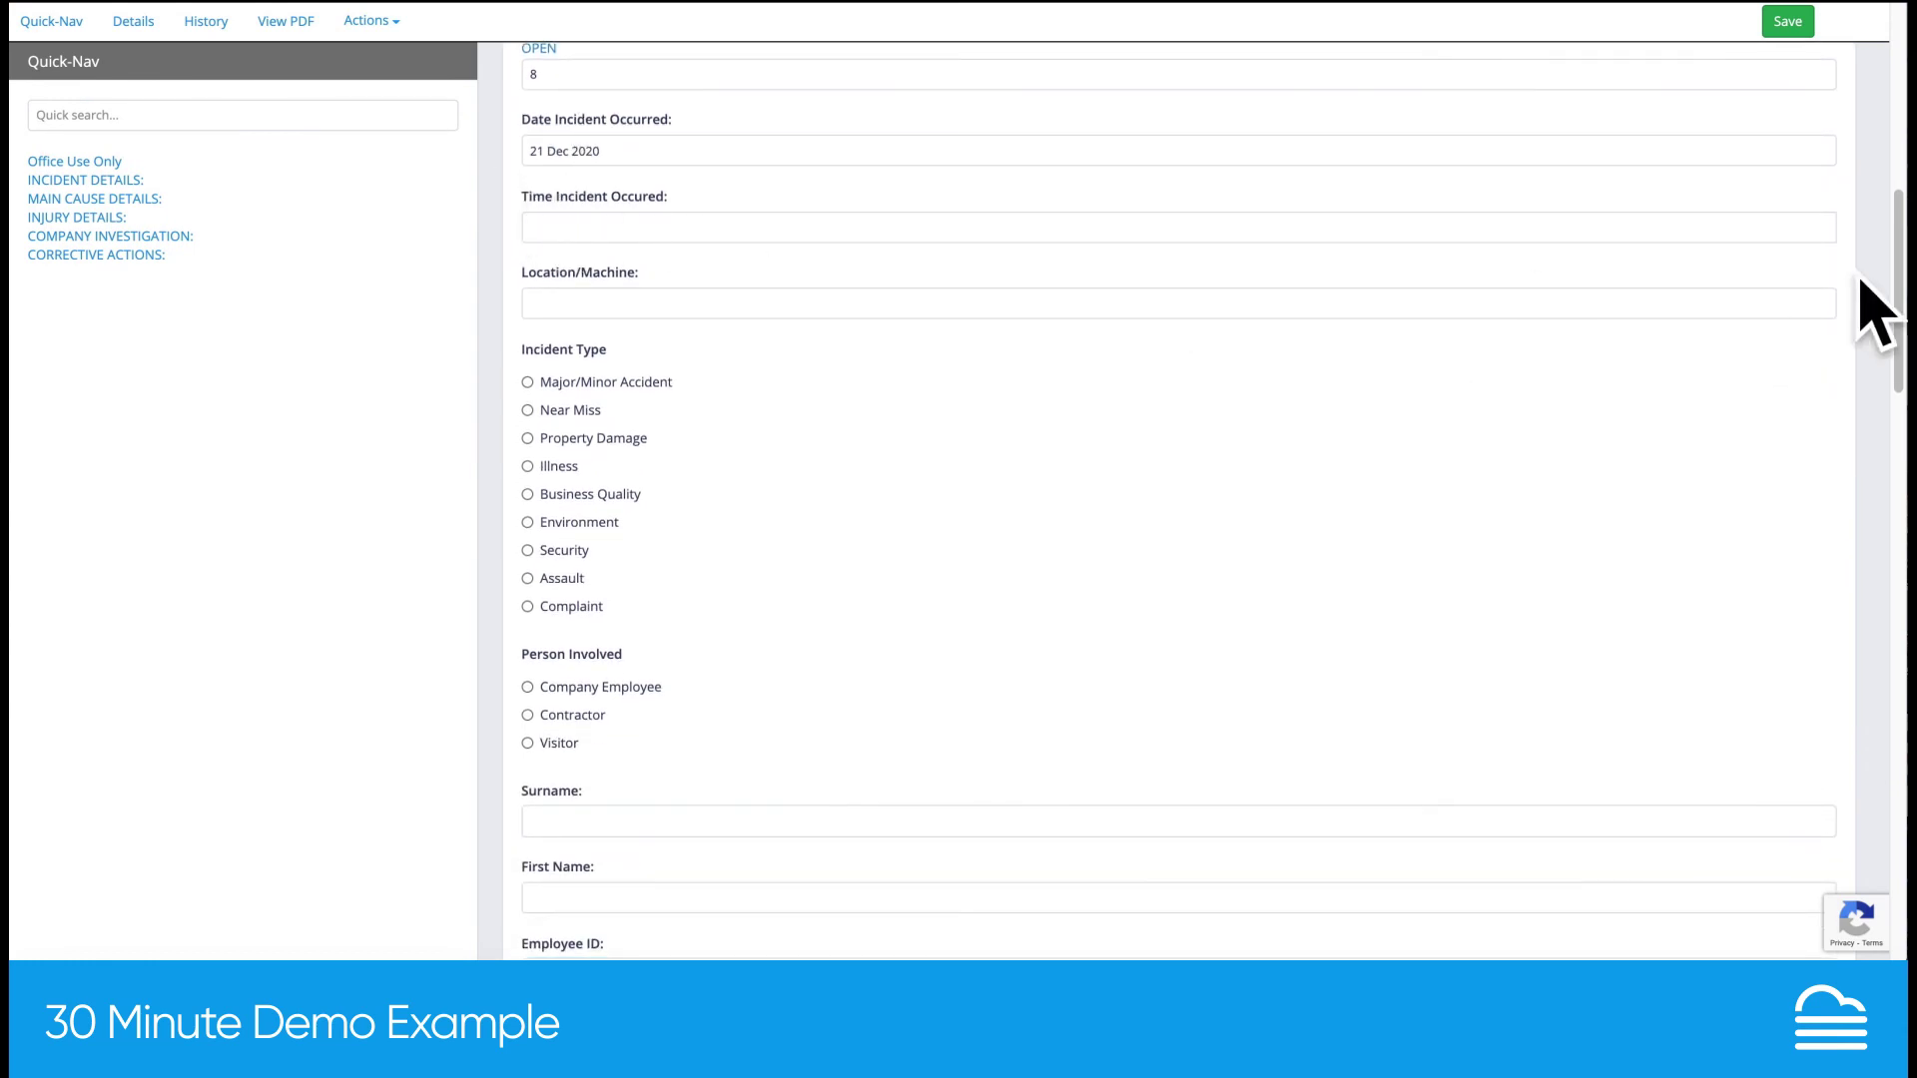
drag(1896, 283, 1897, 125)
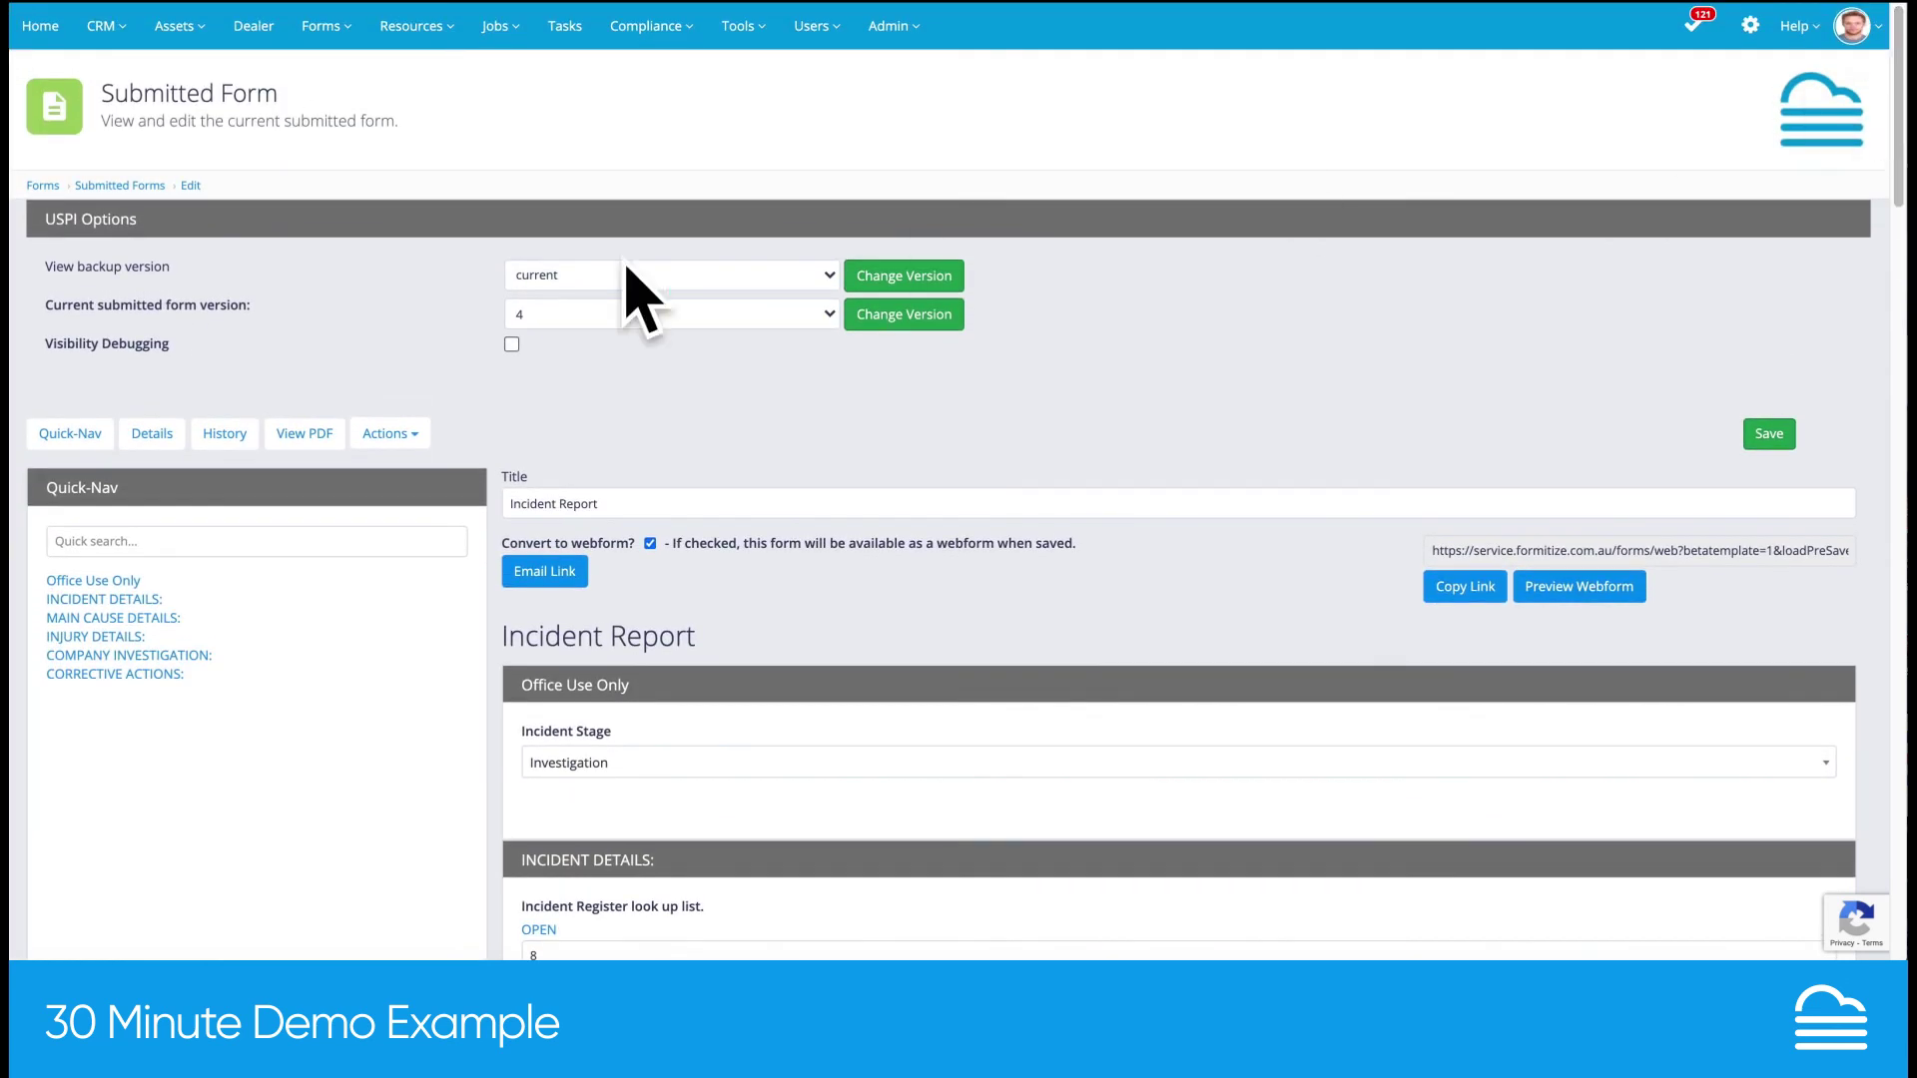
Review the report's Injury Details and Corrective Actions outline, creation details and change history, and return to the submitted forms
click(80, 637)
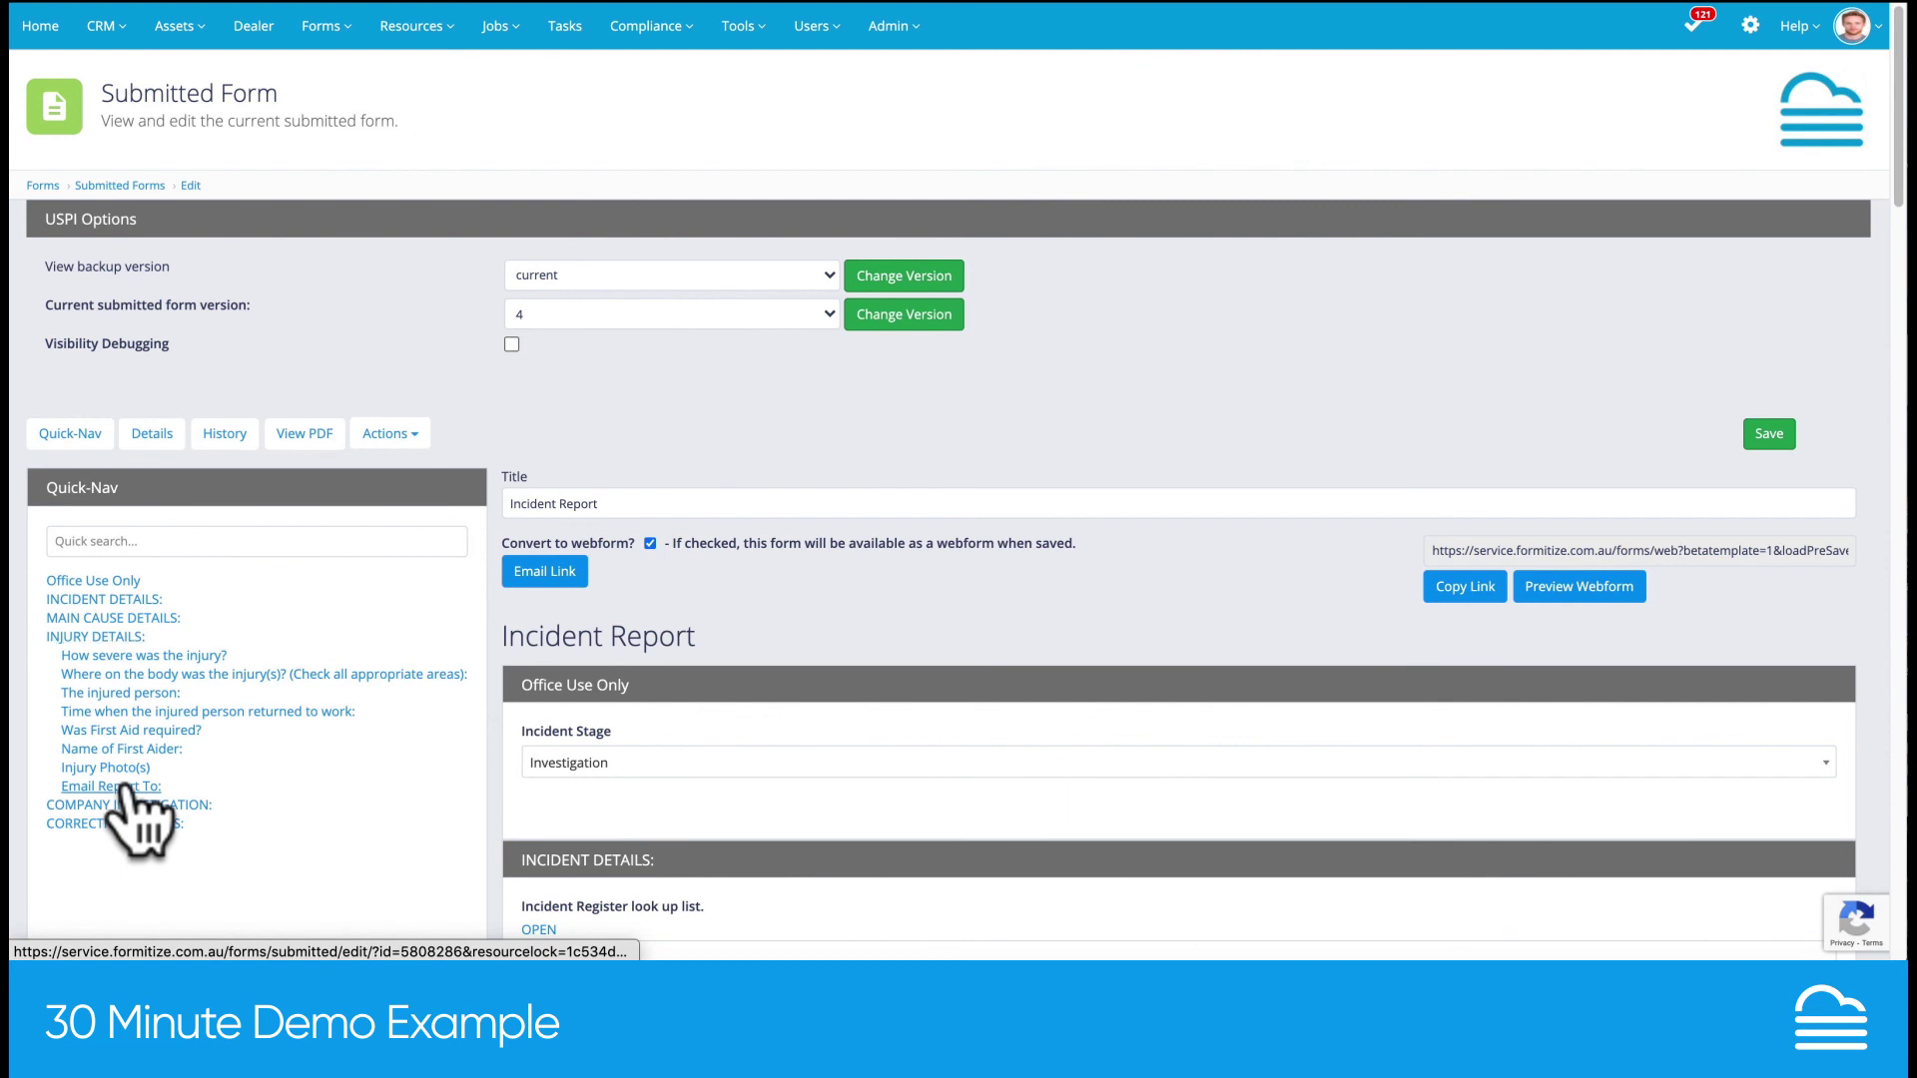
click(118, 824)
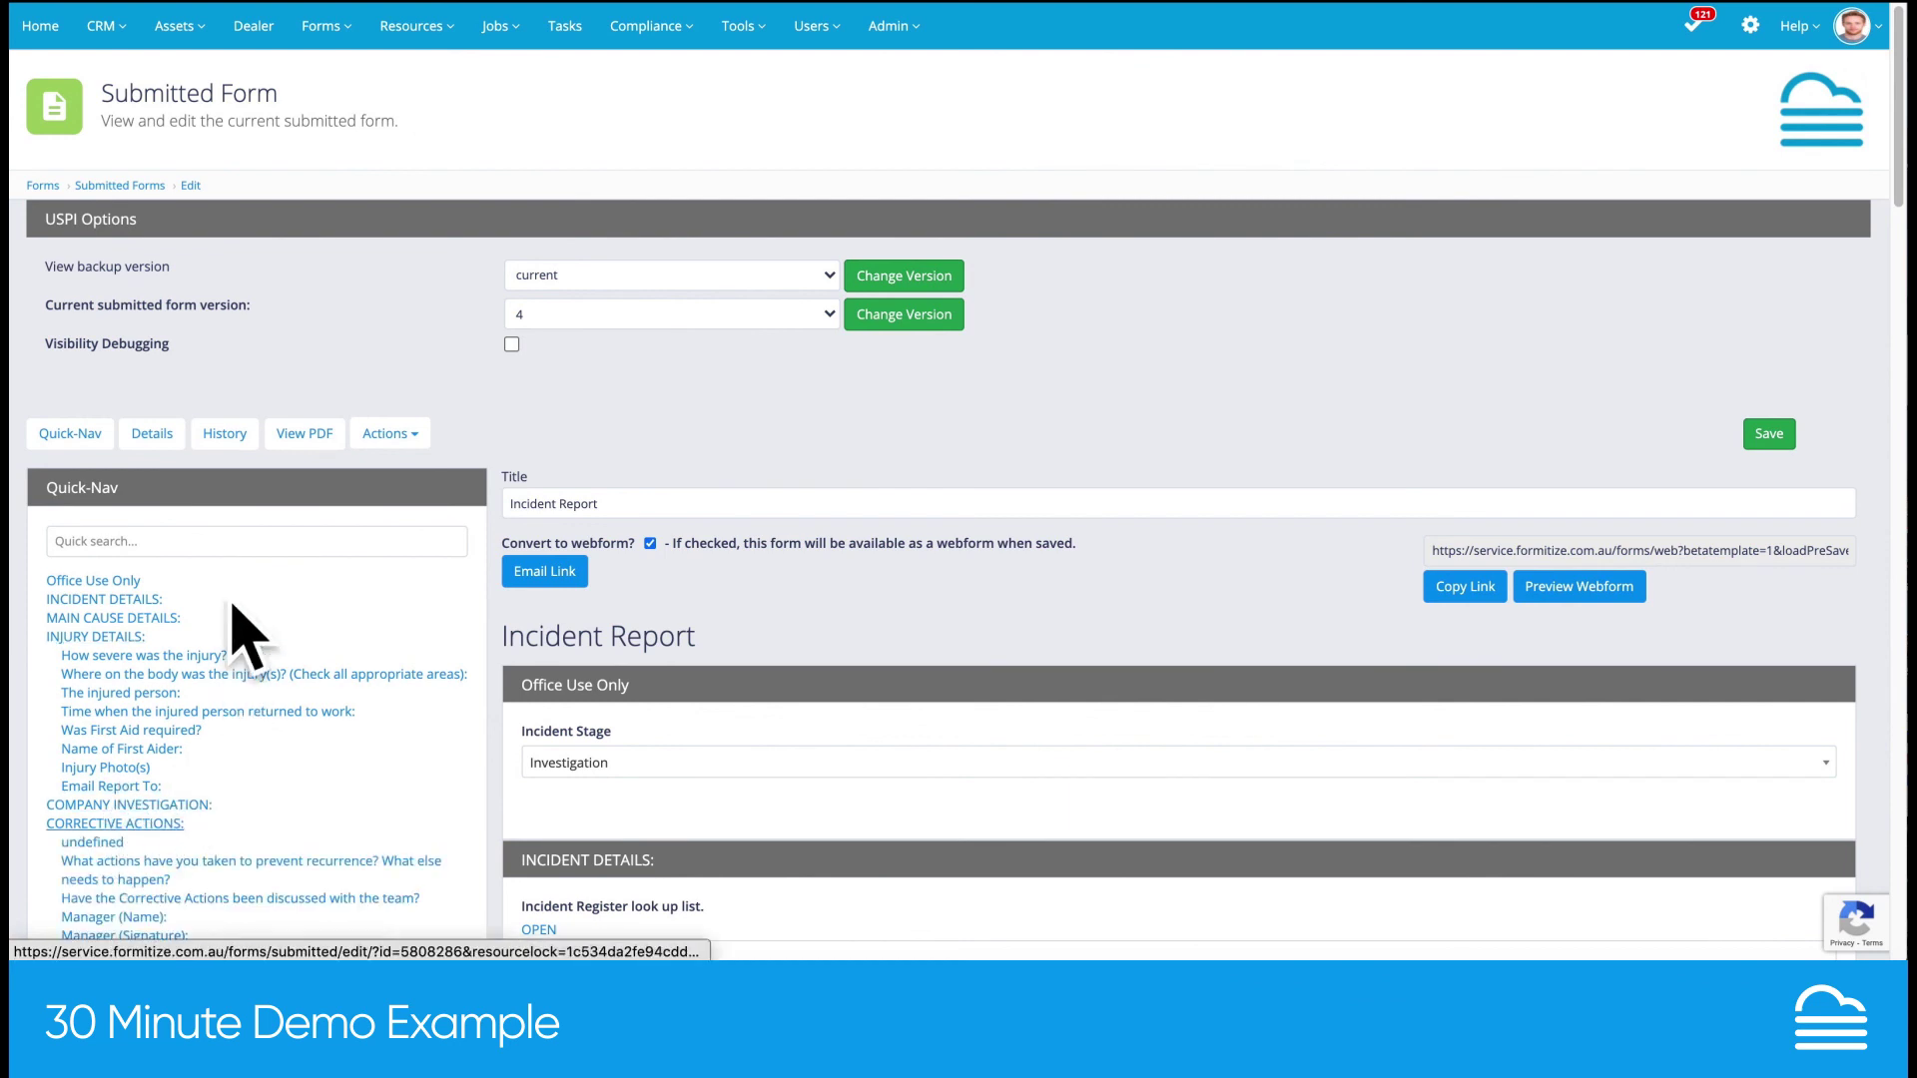
click(153, 435)
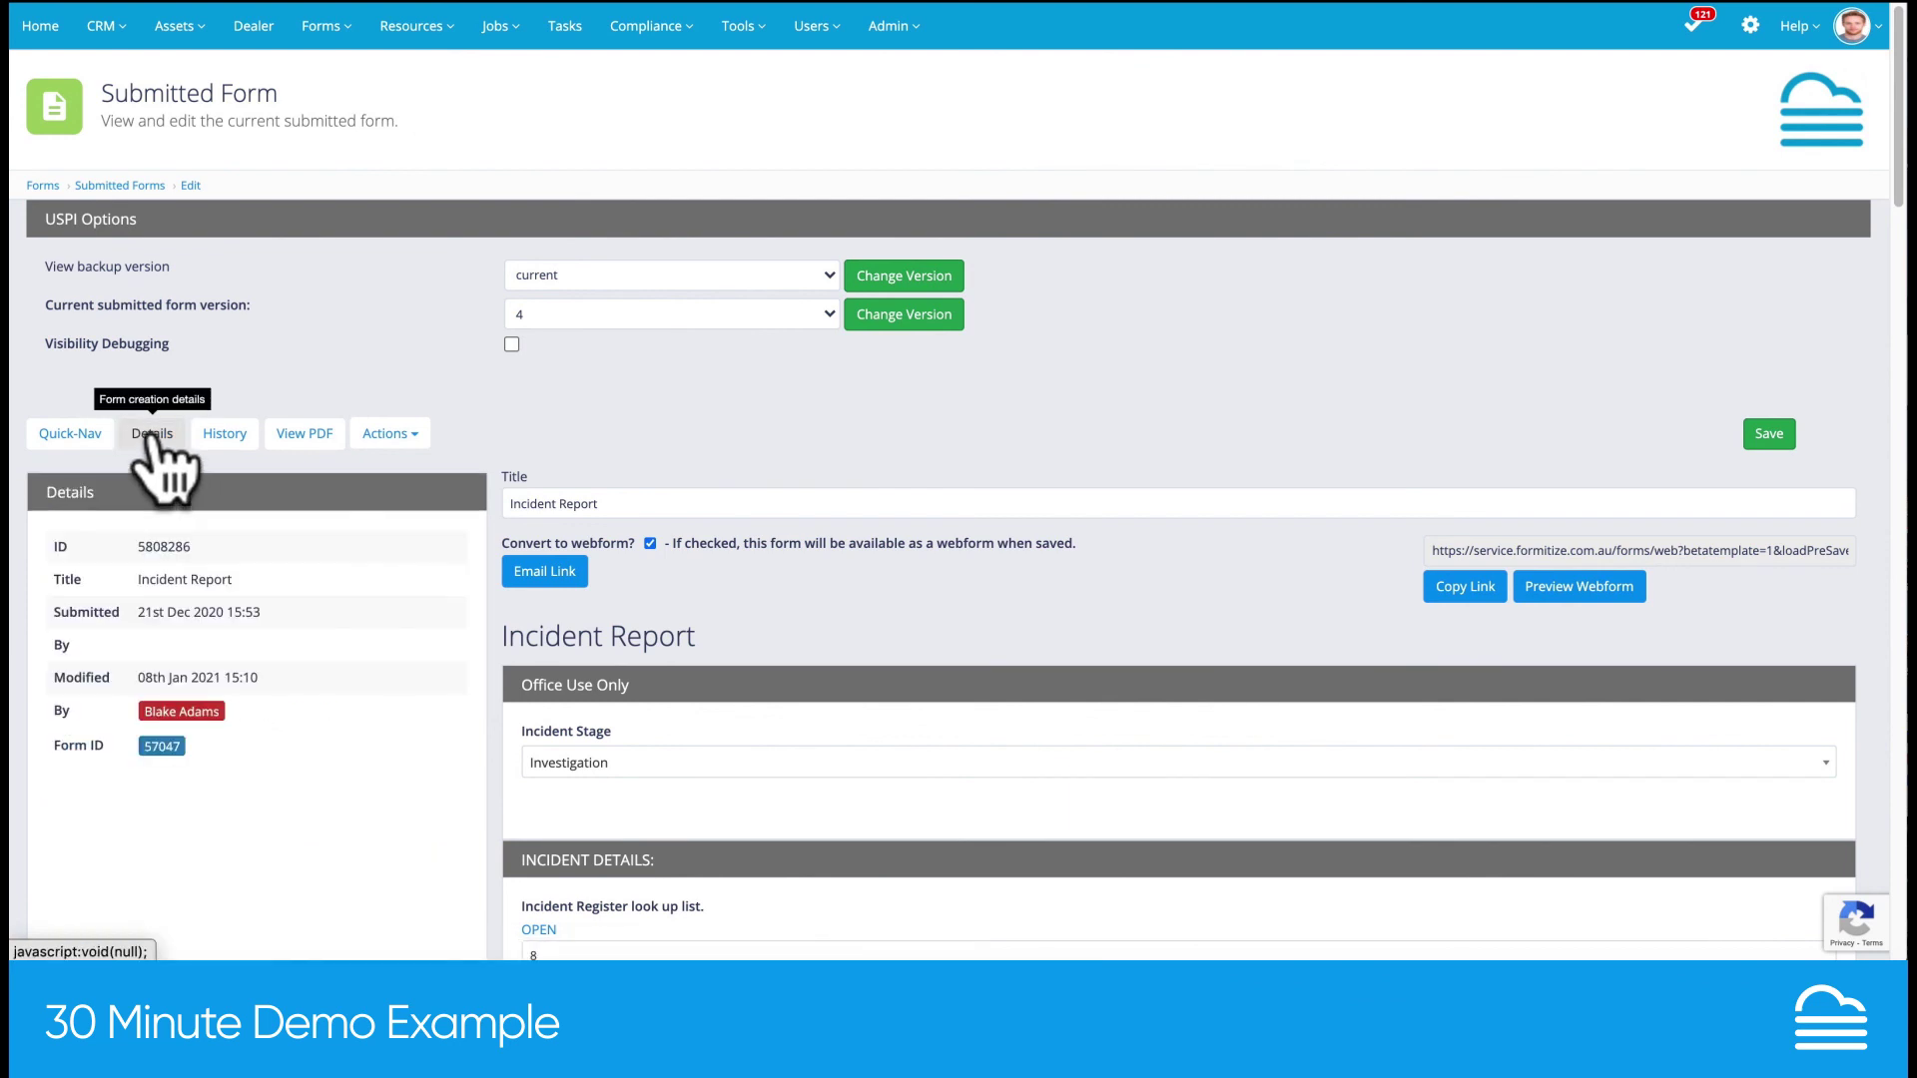
click(215, 436)
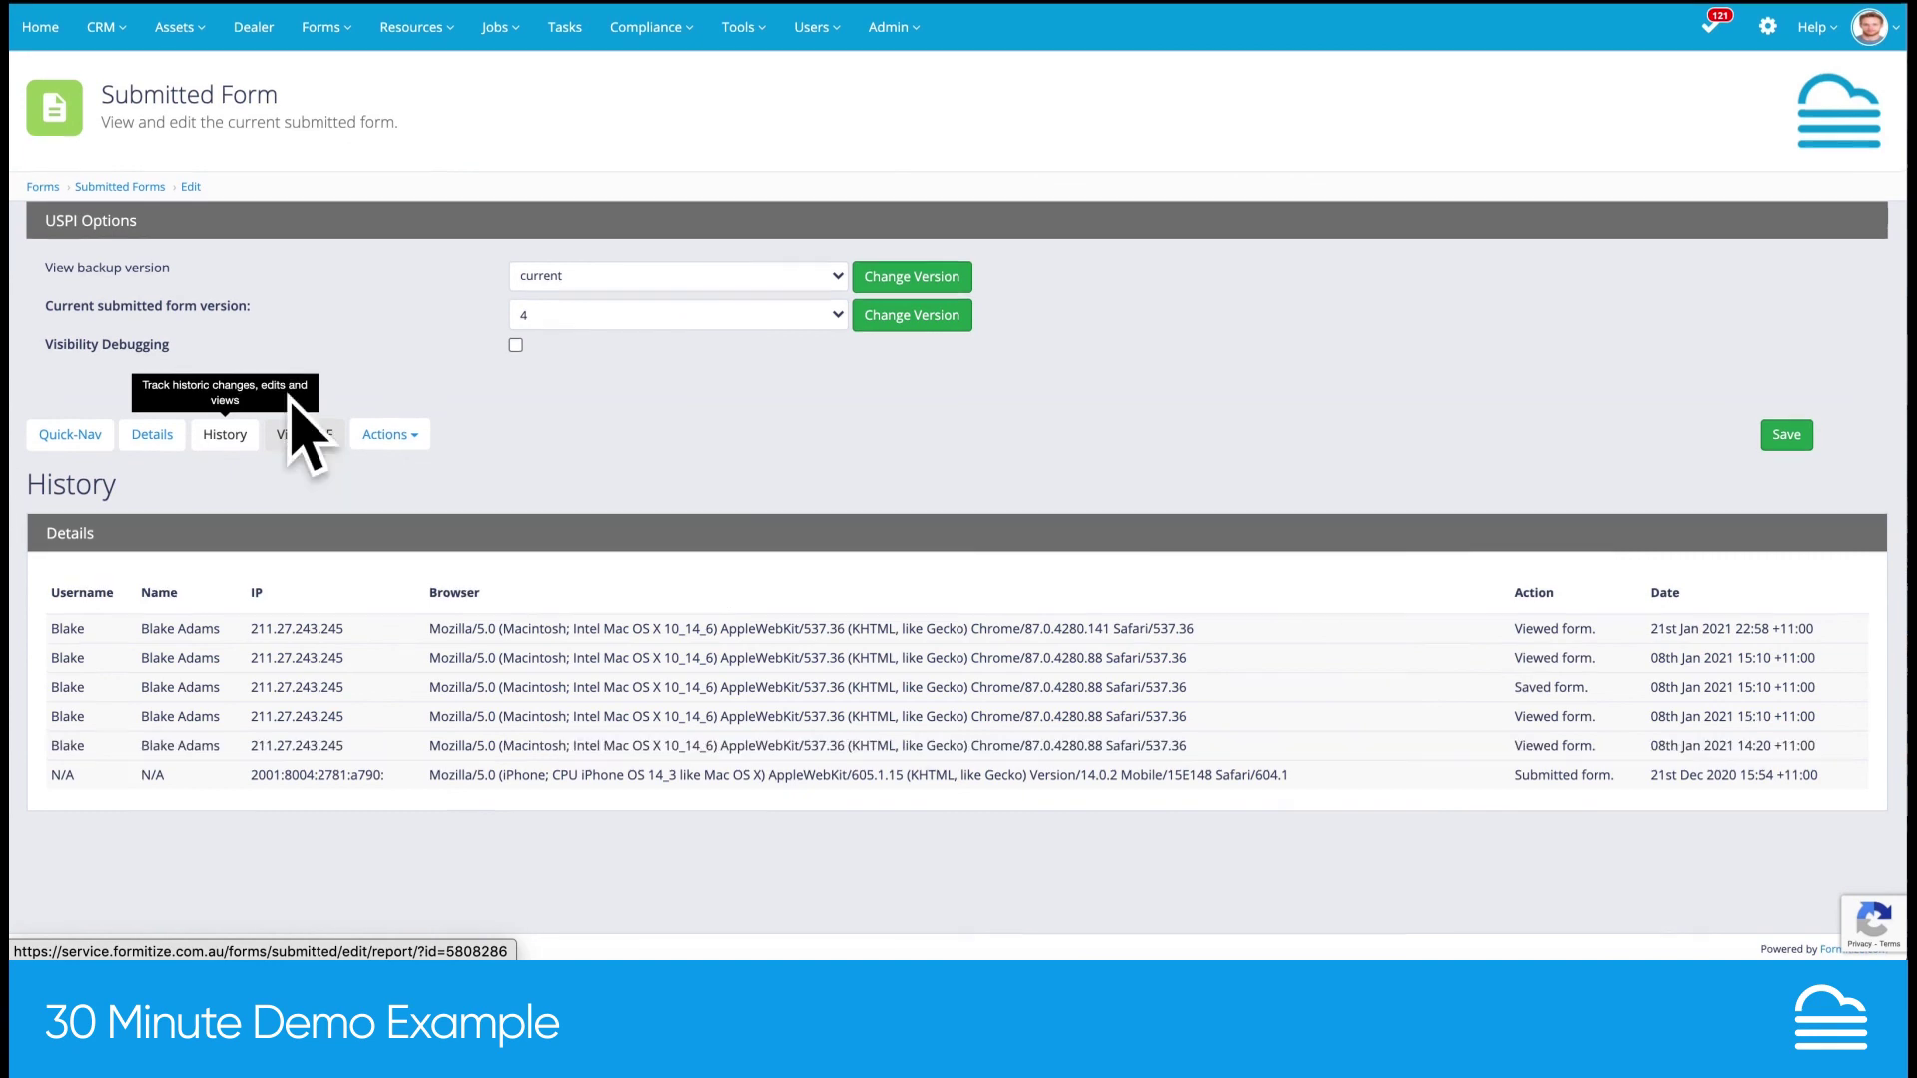
click(112, 188)
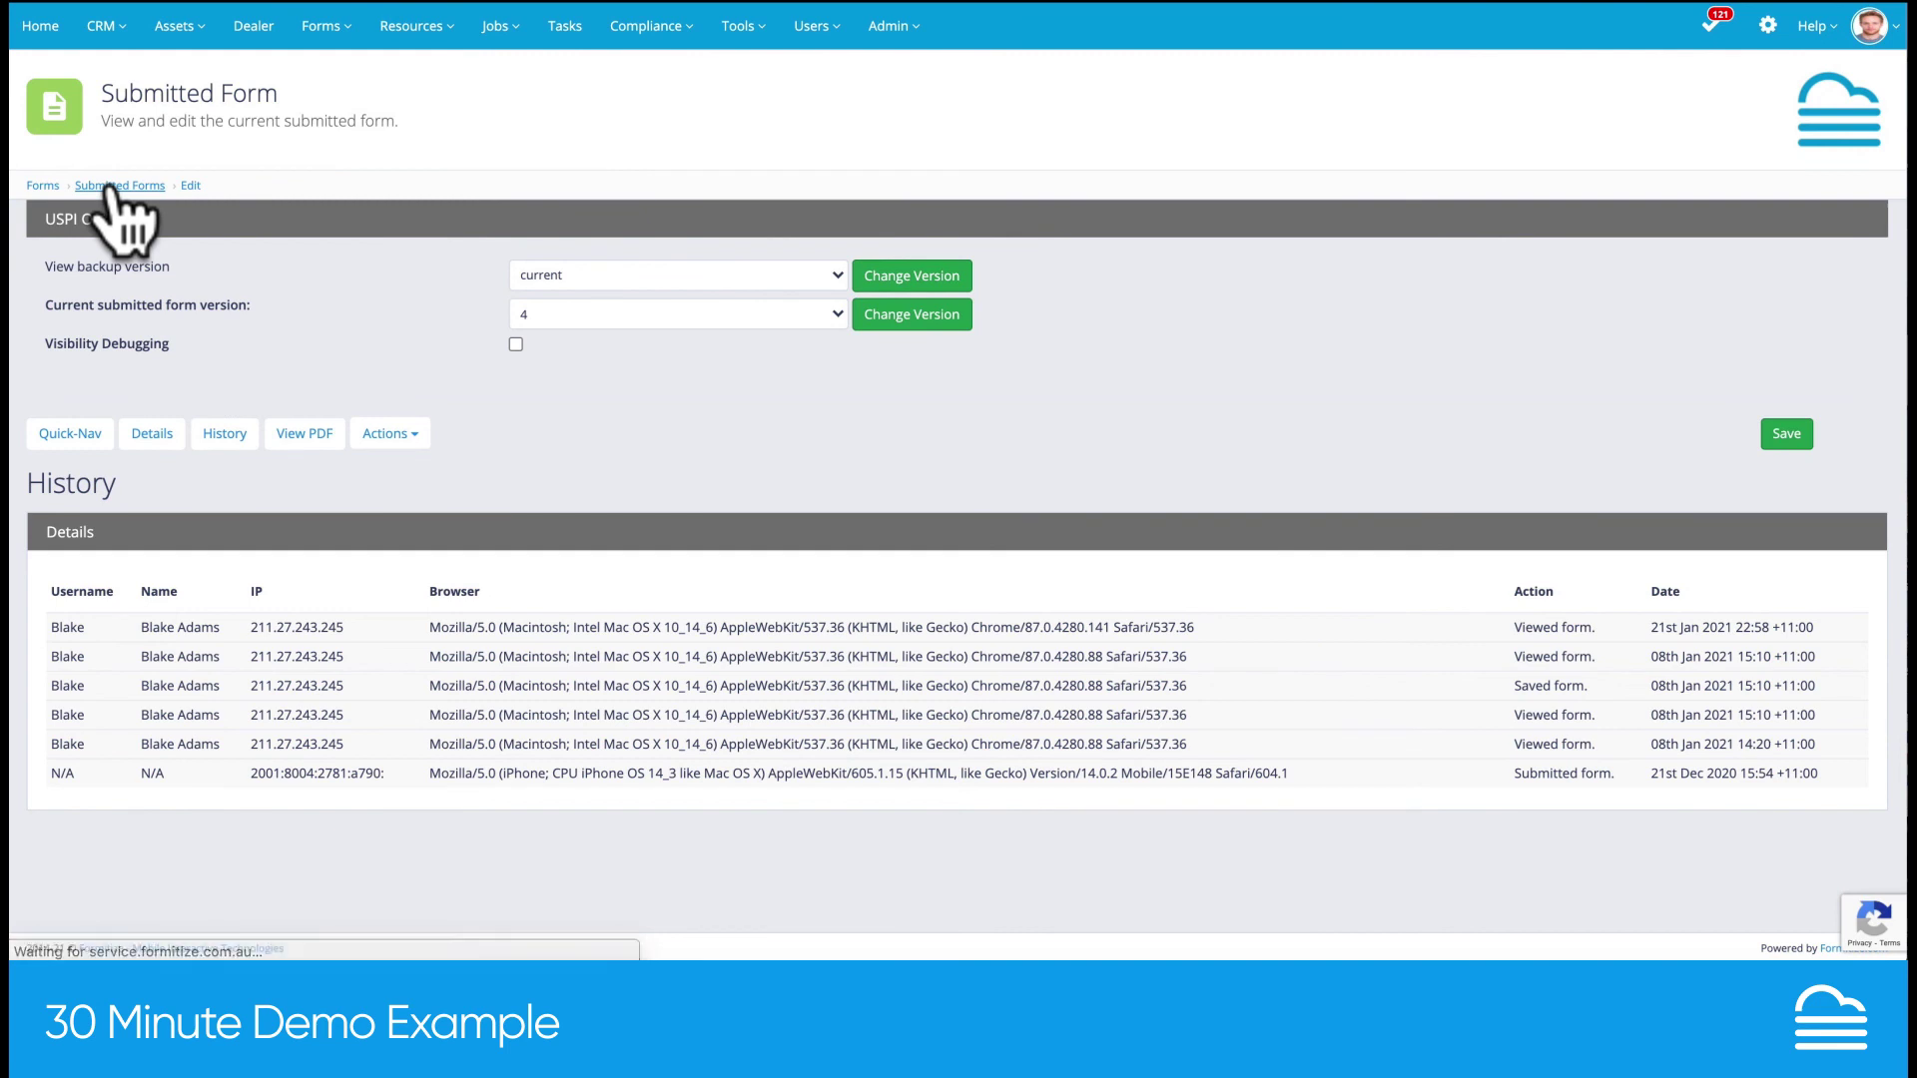